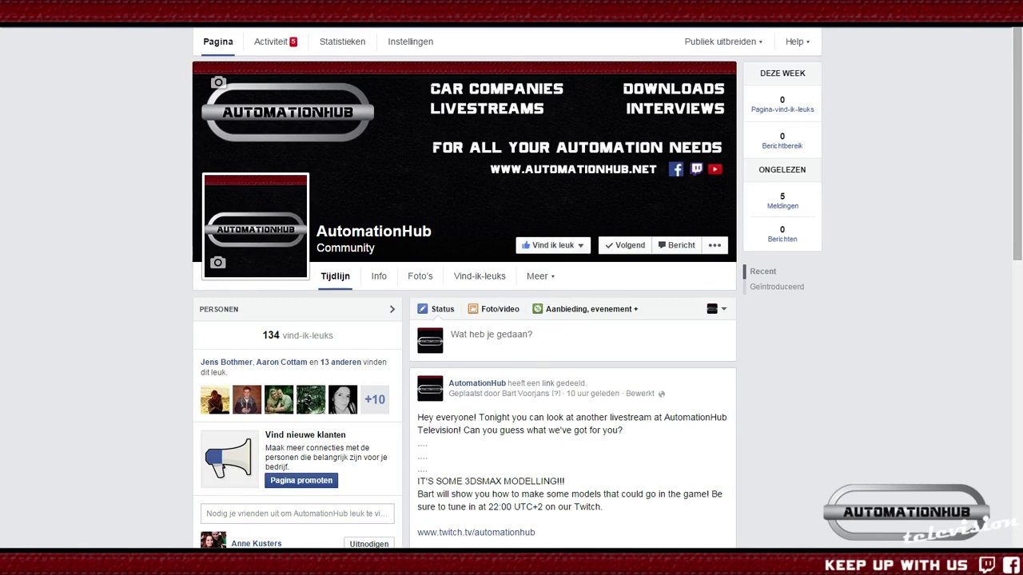
- Switch to Windows Media Player, pause and resume the track 1998 (Blurry Mirage), and adjust the playback volume
{"action": "key", "text": "super"}
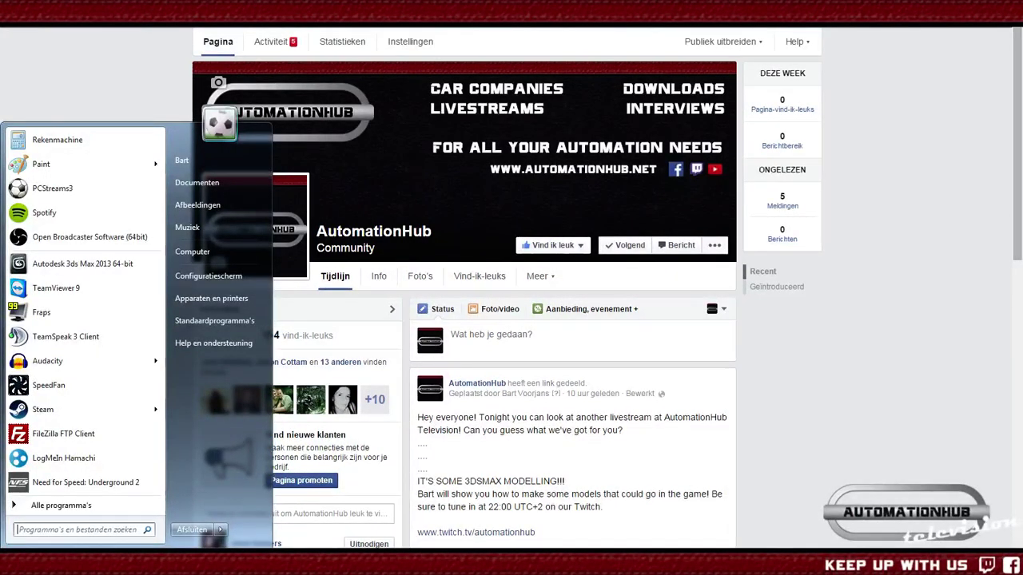
{"action": "key", "text": "alt+Tab"}
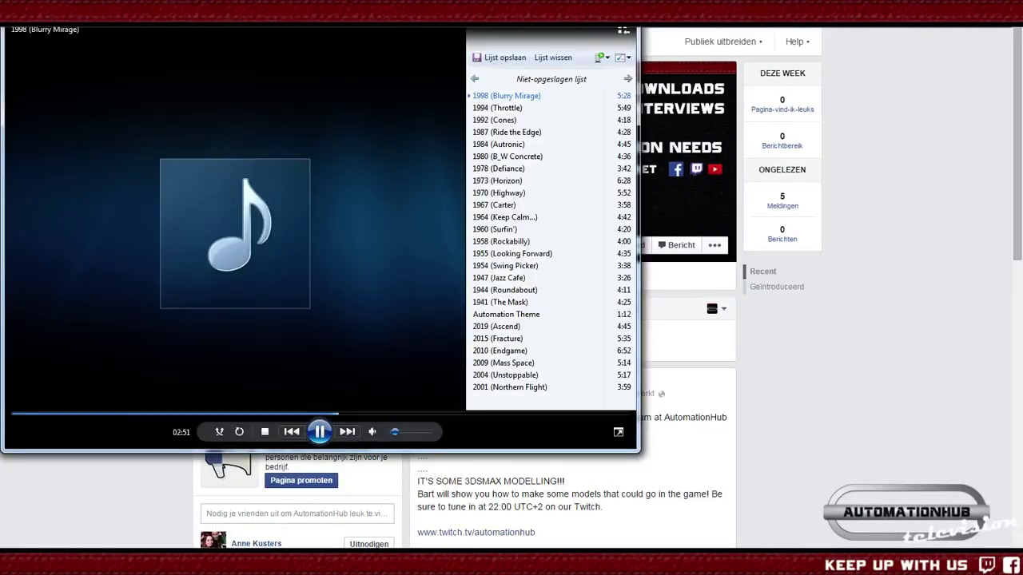
{"action": "left_click", "coordinate": [320, 432]}
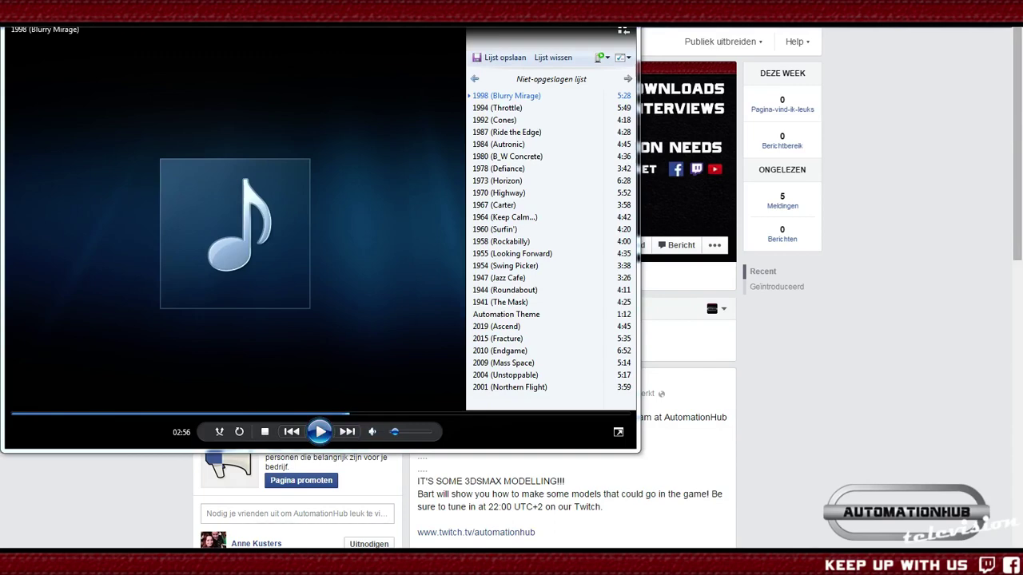
{"action": "left_click", "coordinate": [318, 433]}
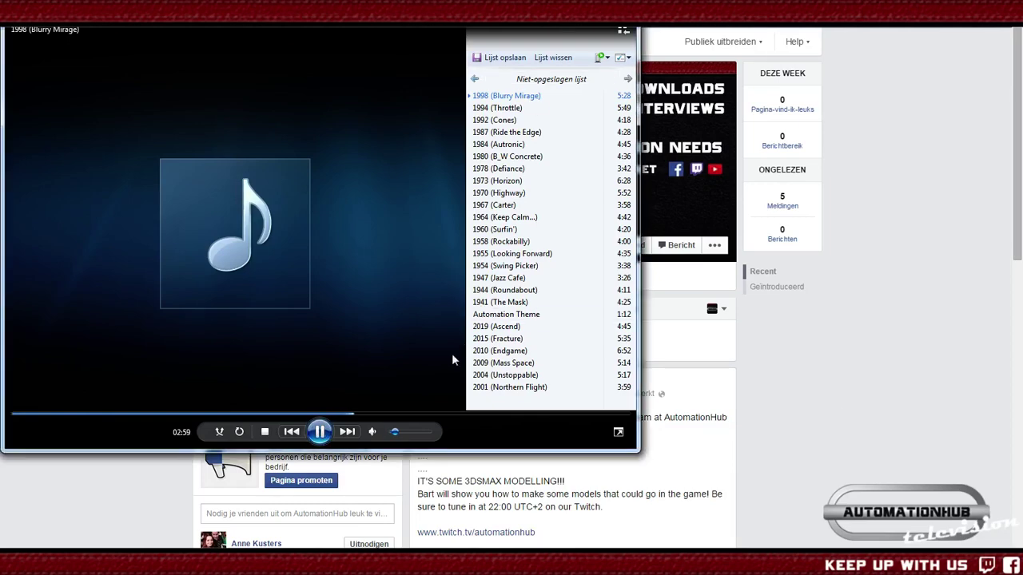
{"action": "left_click_drag", "start_coordinate": [395, 433], "coordinate": [401, 436]}
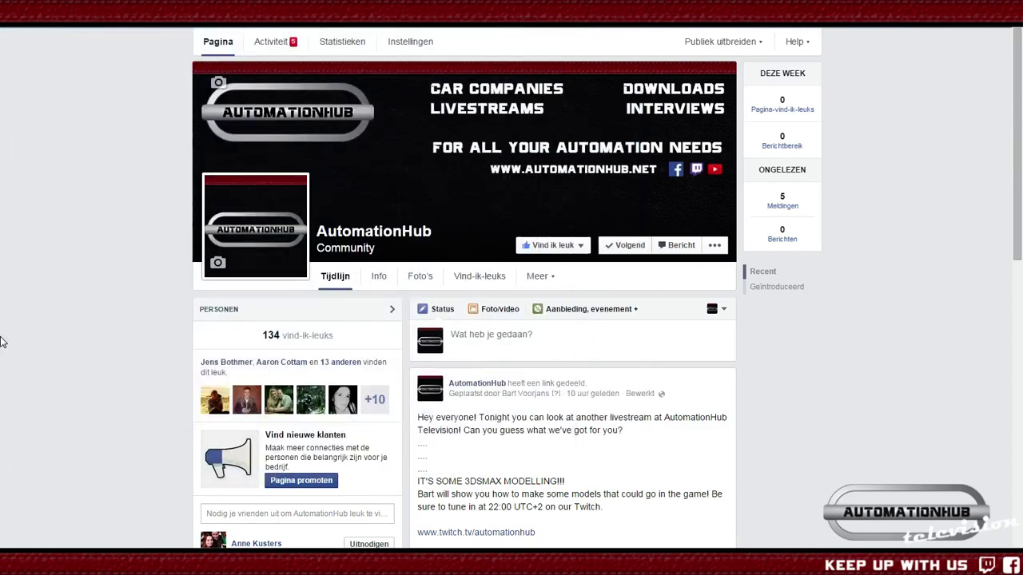
{"action": "scroll", "coordinate": [152, 258], "scroll_direction": "down", "scroll_amount": 3}
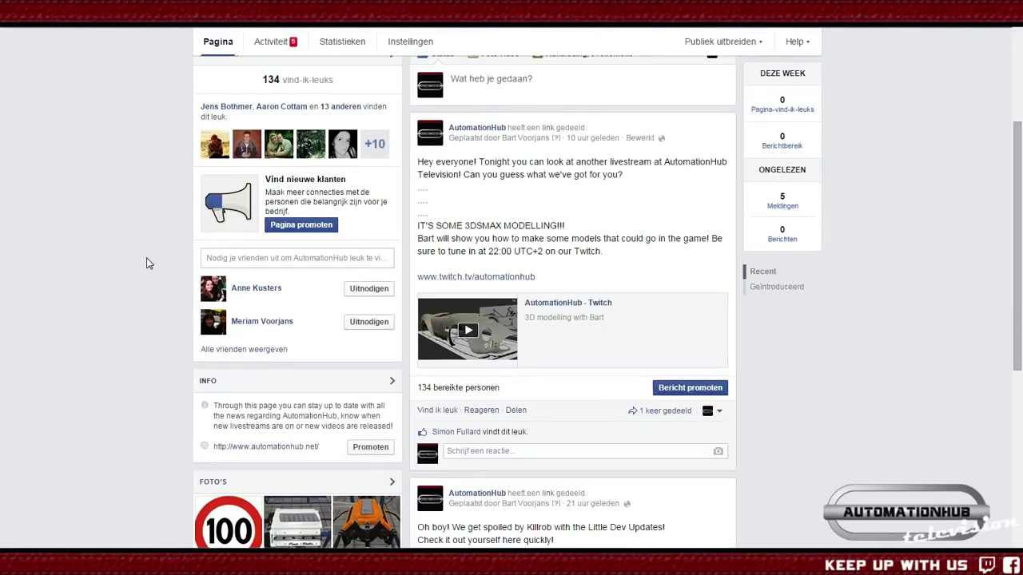
{"action": "scroll", "coordinate": [147, 263], "scroll_direction": "down", "scroll_amount": 1}
{"action": "scroll", "coordinate": [147, 263], "scroll_direction": "down", "scroll_amount": 1}
{"action": "scroll", "coordinate": [147, 263], "scroll_direction": "up", "scroll_amount": 5}
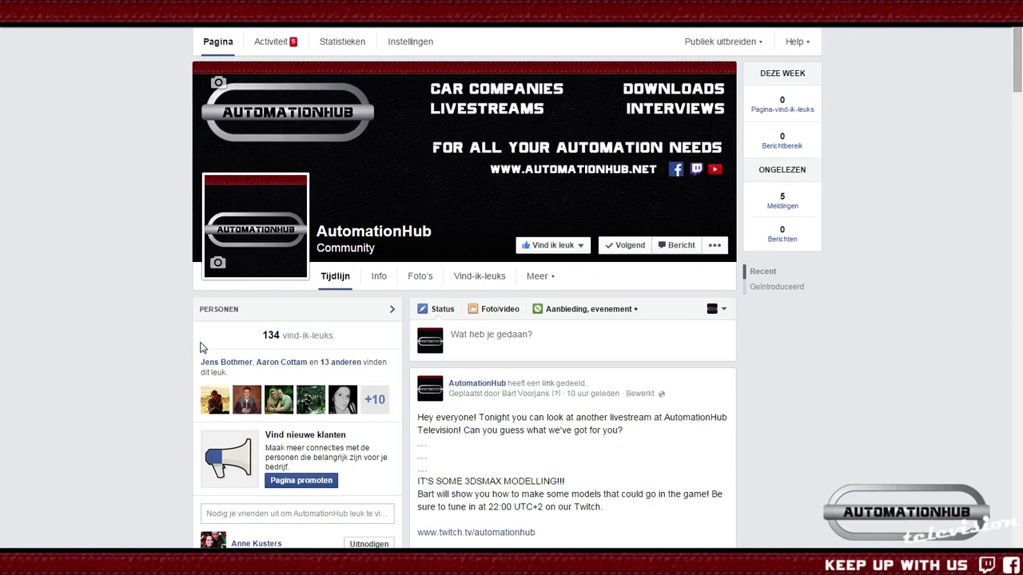
- Quit Skype completely
{"action": "key", "text": "super"}
{"action": "key", "text": "super"}
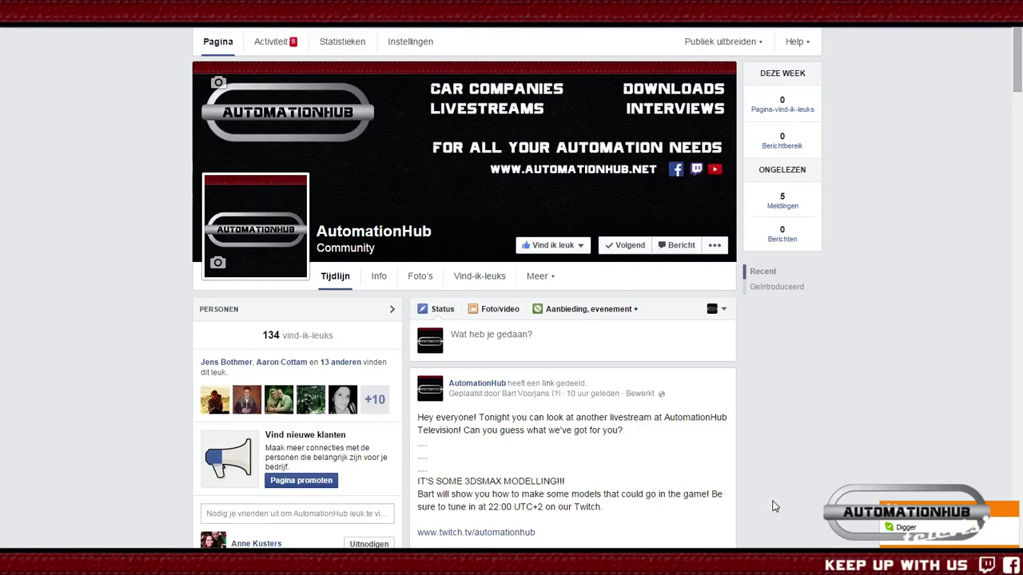
{"action": "key", "text": "super"}
{"action": "right_click", "coordinate": [492, 563]}
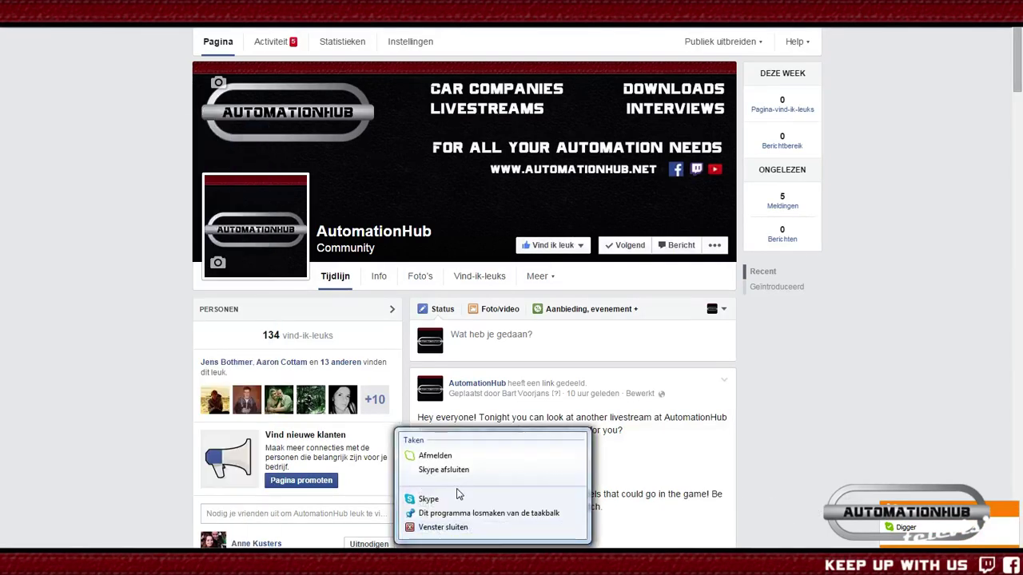
{"action": "left_click", "coordinate": [448, 471]}
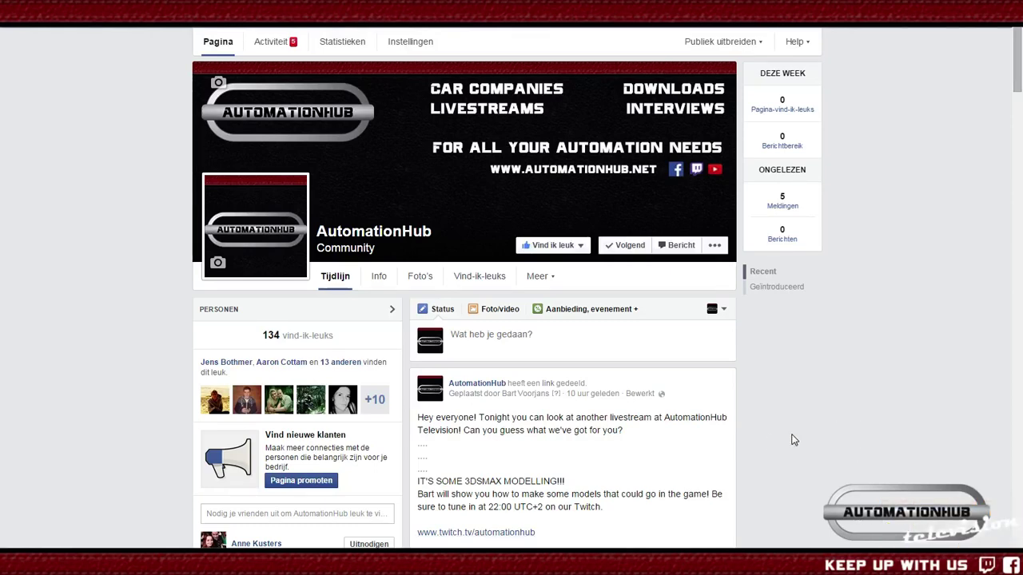
- Close the Mozilla Thunderbird mail window
{"action": "key", "text": "super"}
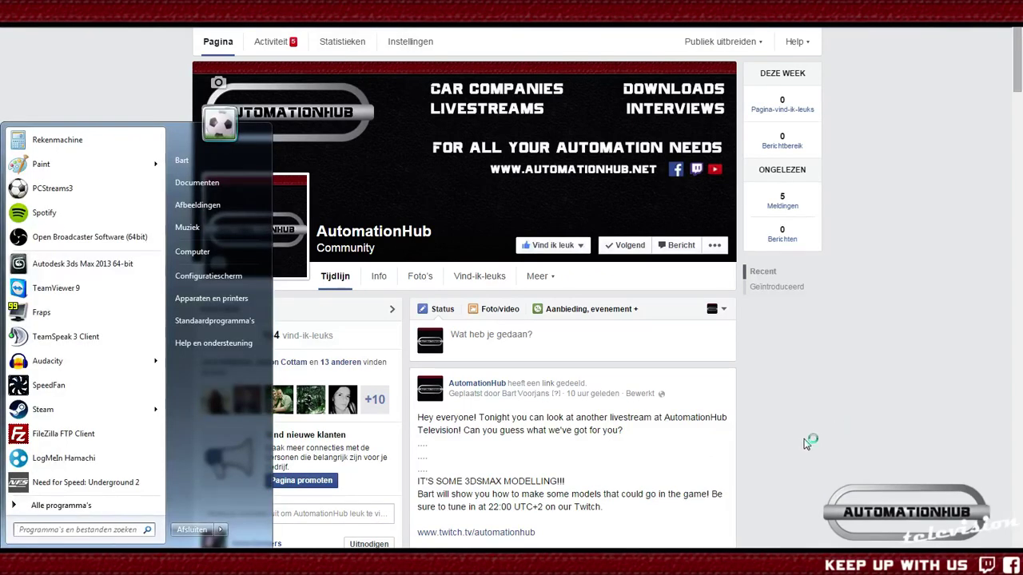
{"action": "right_click", "coordinate": [375, 561]}
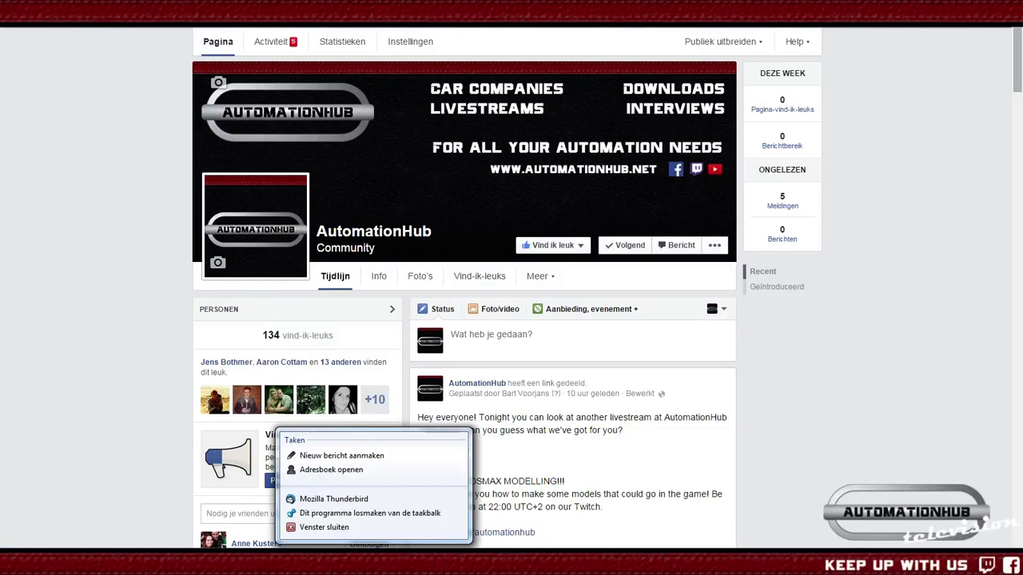
{"action": "left_click", "coordinate": [345, 527]}
{"action": "key", "text": "super"}
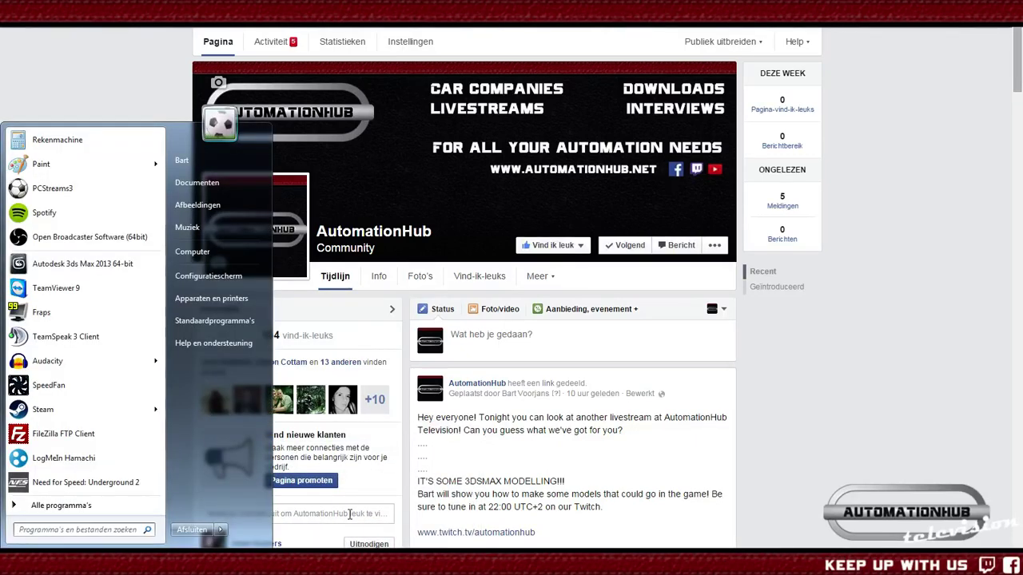
{"action": "key", "text": "super"}
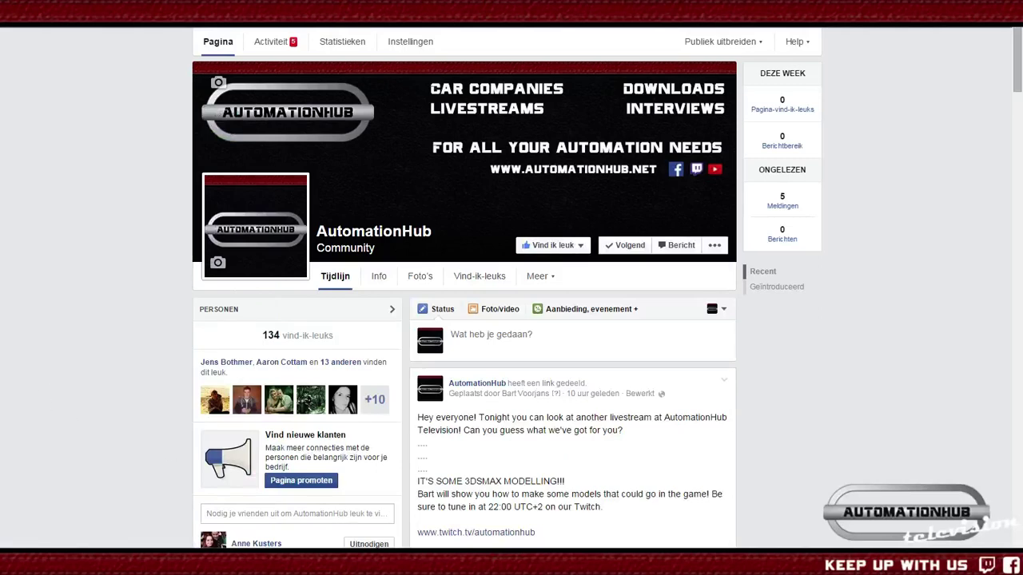
{"action": "right_click", "coordinate": [690, 561]}
{"action": "left_click", "coordinate": [644, 472]}
- Read through the AutomationHub page posts, from the 3DSMAX modelling livestream announcement down to the NormanVauxhall car pictures
{"action": "scroll", "coordinate": [49, 326], "scroll_direction": "down", "scroll_amount": 3}
{"action": "scroll", "coordinate": [48, 326], "scroll_direction": "up", "scroll_amount": 1}
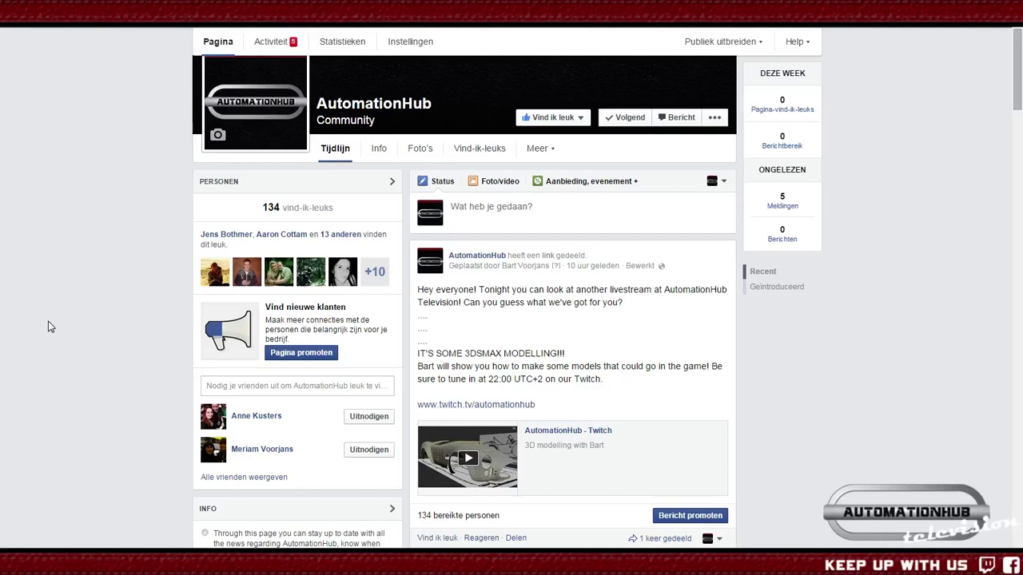
{"action": "scroll", "coordinate": [128, 319], "scroll_direction": "down", "scroll_amount": 1}
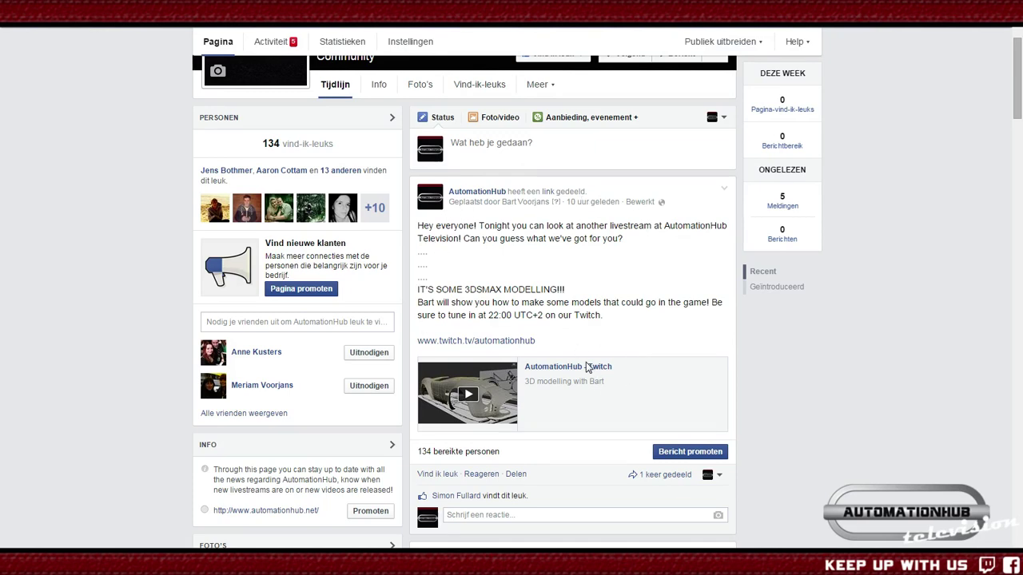
{"action": "scroll", "coordinate": [632, 307], "scroll_direction": "down", "scroll_amount": 2}
{"action": "scroll", "coordinate": [631, 308], "scroll_direction": "down", "scroll_amount": 3}
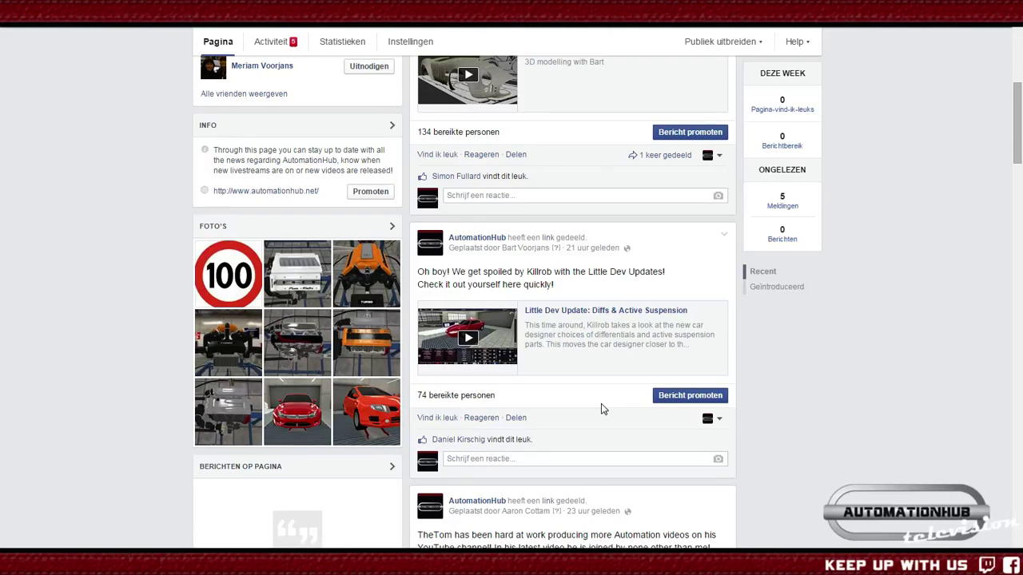
{"action": "scroll", "coordinate": [575, 368], "scroll_direction": "down", "scroll_amount": 3}
{"action": "scroll", "coordinate": [576, 367], "scroll_direction": "down", "scroll_amount": 2}
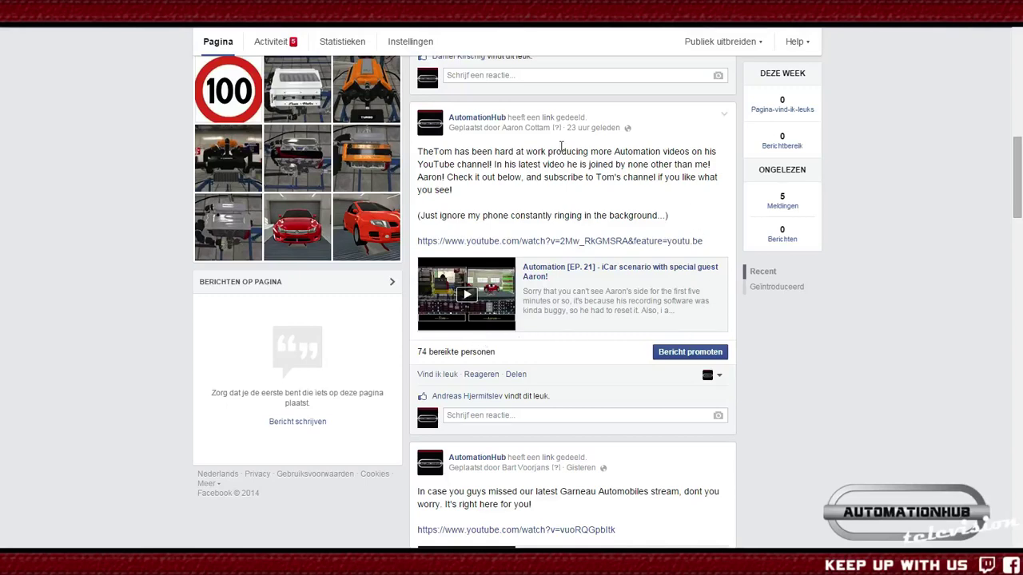
{"action": "left_click_drag", "start_coordinate": [418, 151], "coordinate": [498, 152]}
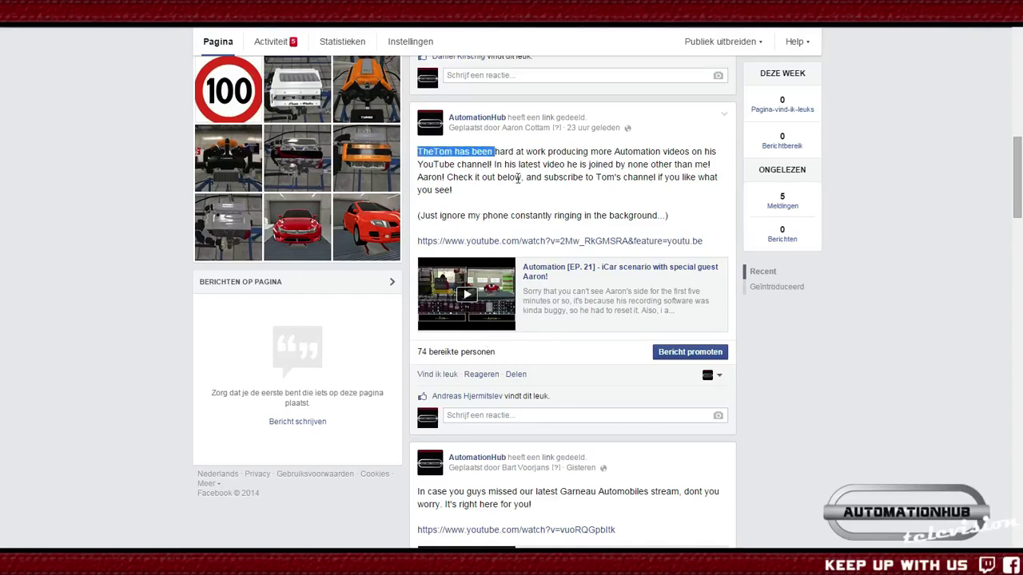
{"action": "left_click", "coordinate": [550, 207]}
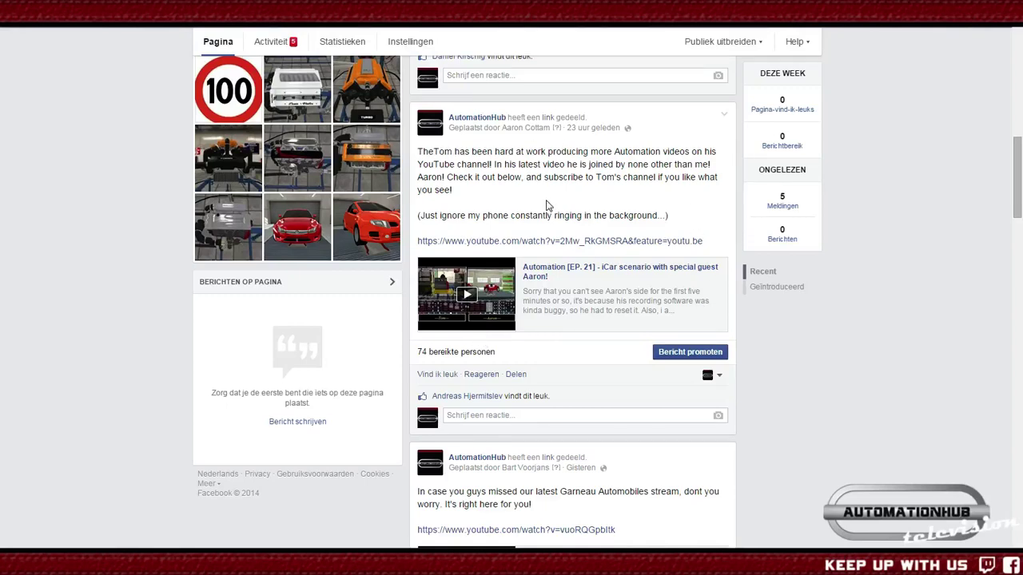
{"action": "left_click_drag", "start_coordinate": [418, 178], "coordinate": [450, 178]}
{"action": "left_click", "coordinate": [451, 179]}
{"action": "scroll", "coordinate": [642, 281], "scroll_direction": "down", "scroll_amount": 3}
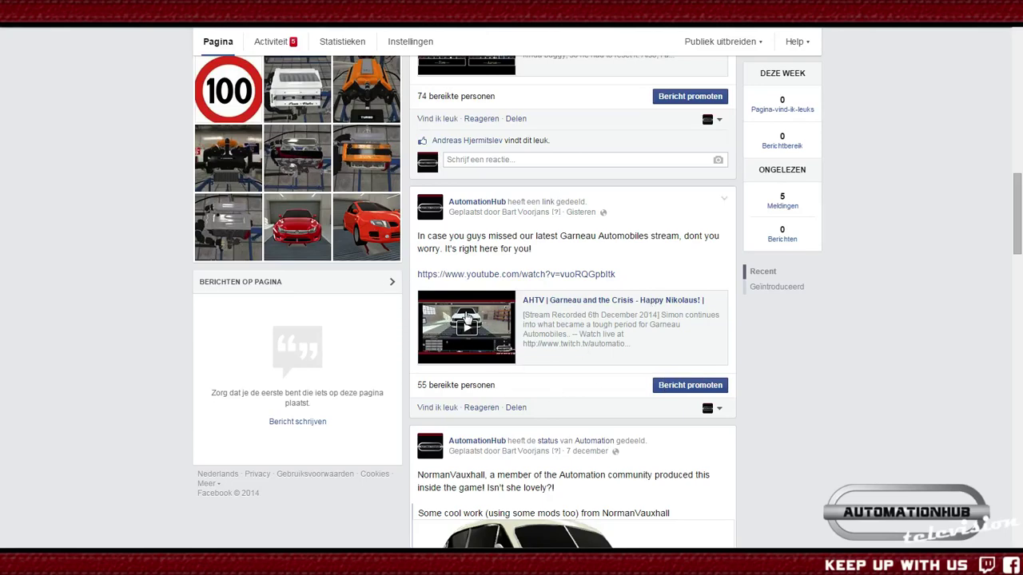
{"action": "scroll", "coordinate": [376, 324], "scroll_direction": "down", "scroll_amount": 4}
{"action": "scroll", "coordinate": [376, 323], "scroll_direction": "down", "scroll_amount": 1}
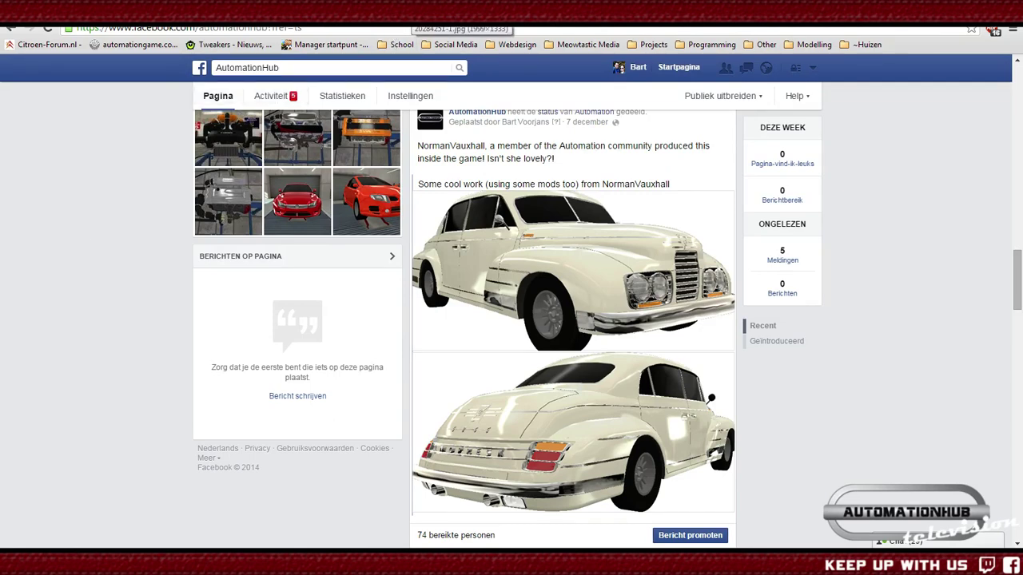
- Switch to 3ds Max and inspect the upright car reference plane and Material #26 in the Material Editor
{"action": "key", "text": "ctrl+Tab"}
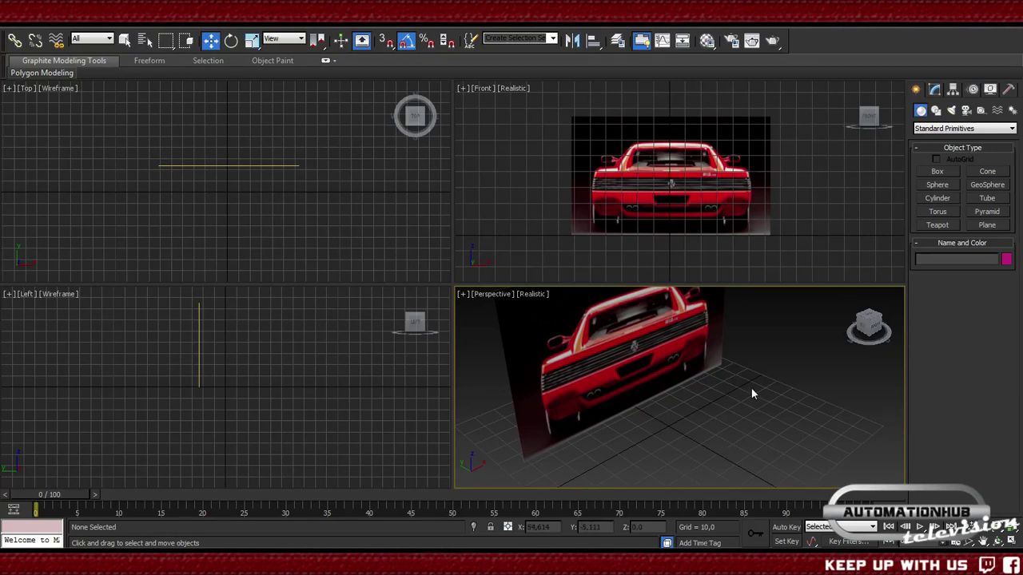
{"action": "middle_click_drag", "start_coordinate": [701, 378], "coordinate": [732, 387], "text": "alt"}
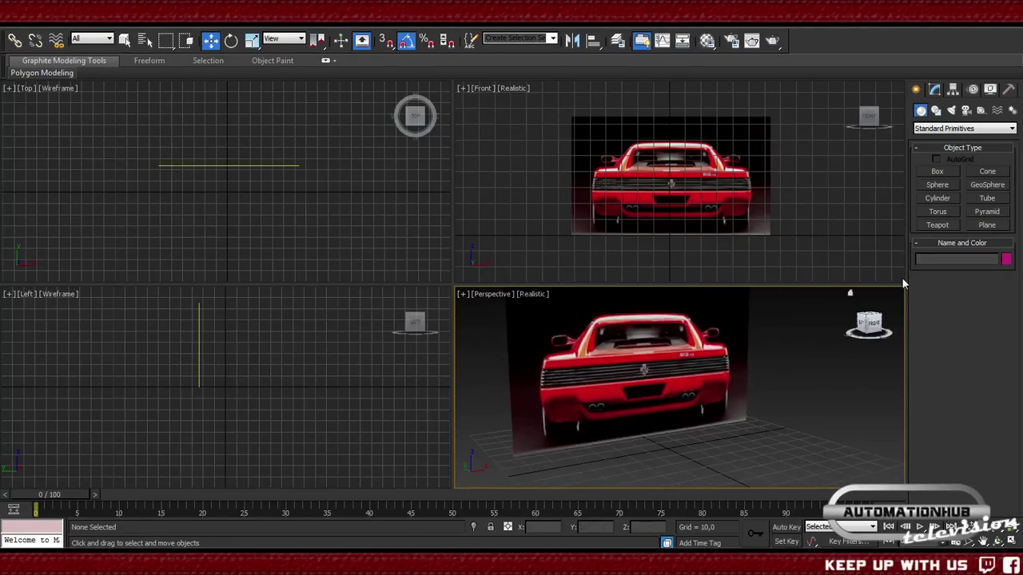
{"action": "middle_click_drag", "start_coordinate": [720, 451], "coordinate": [712, 408], "text": "alt"}
{"action": "key", "text": "m"}
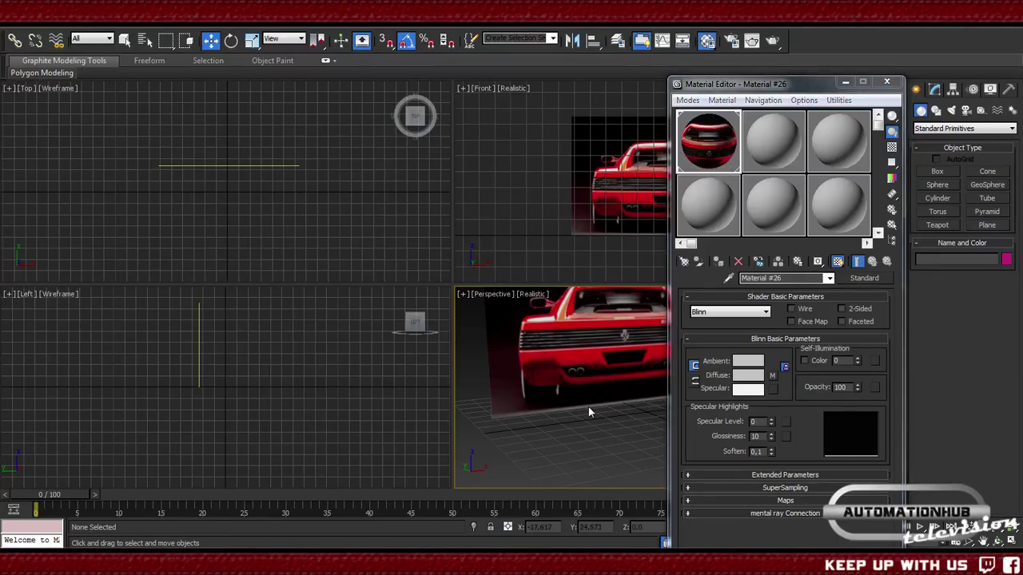
{"action": "left_click", "coordinate": [886, 82]}
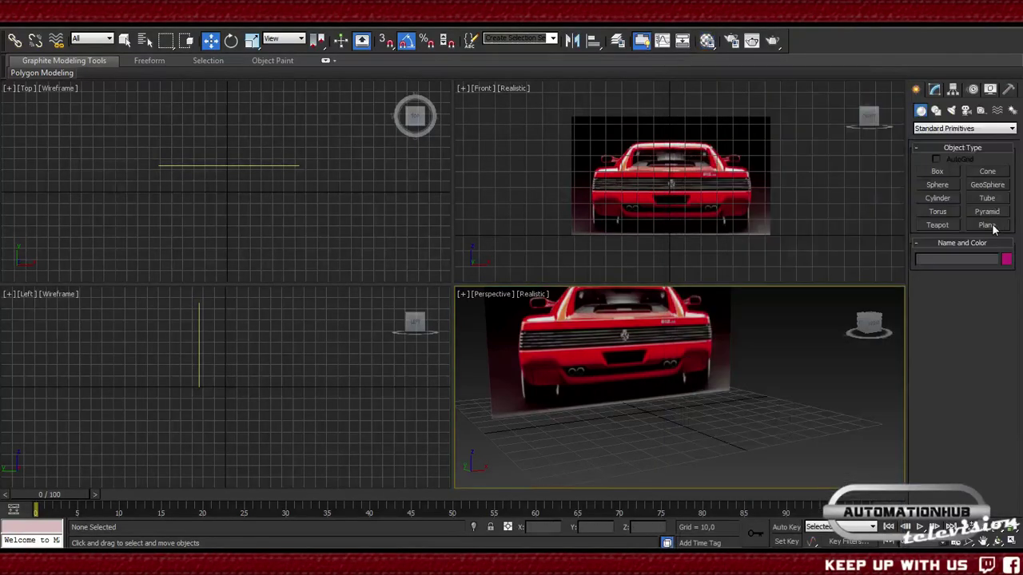
- Create a flat plane about 54.4 long and 75.8 wide on the ground grid and assign the red-car Material #26 to it
{"action": "left_click", "coordinate": [988, 225]}
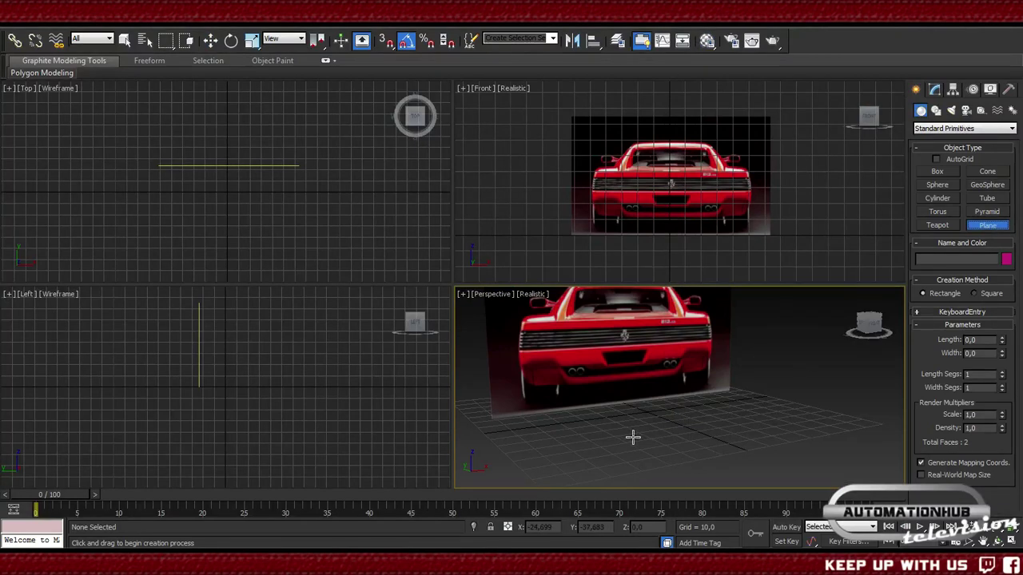
{"action": "left_click_drag", "start_coordinate": [630, 438], "coordinate": [886, 440]}
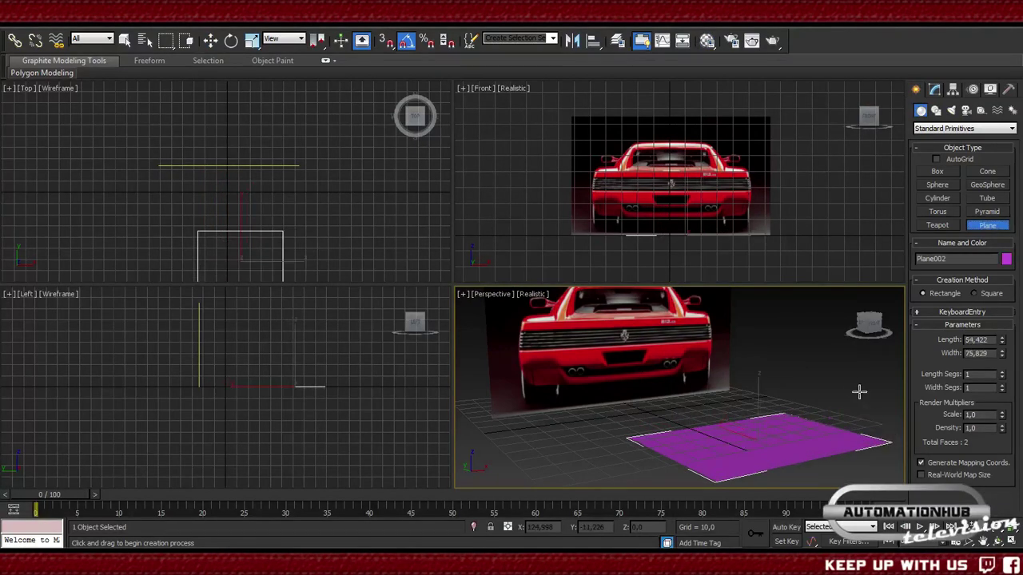
{"action": "key", "text": "m"}
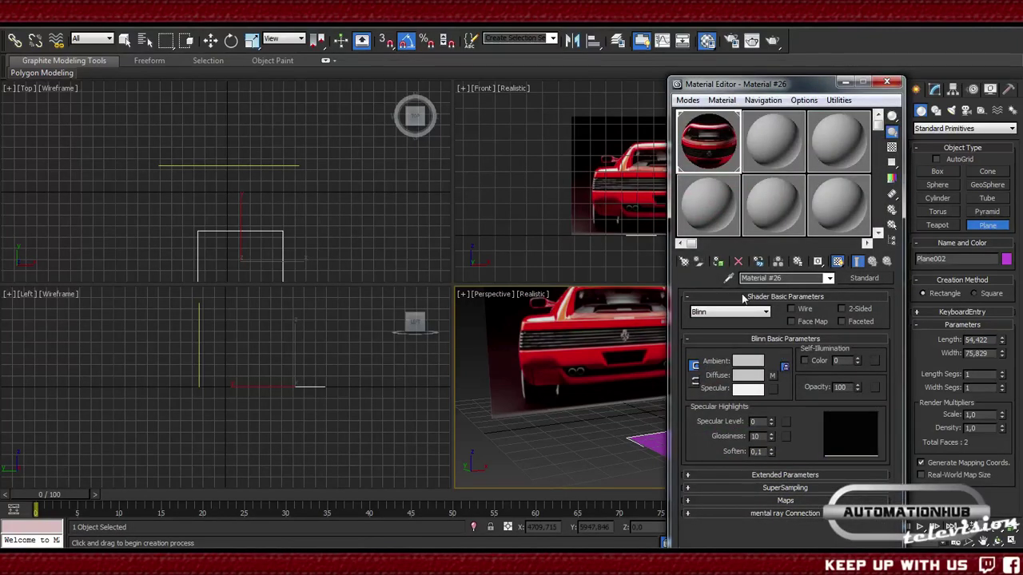
{"action": "left_click", "coordinate": [718, 263]}
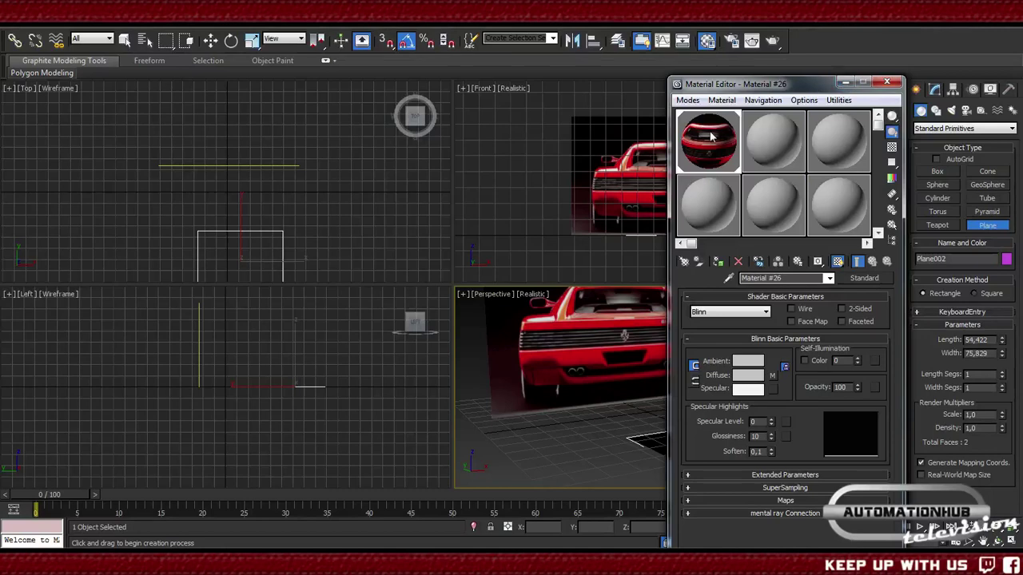
{"action": "left_click_drag", "start_coordinate": [733, 85], "coordinate": [857, 83]}
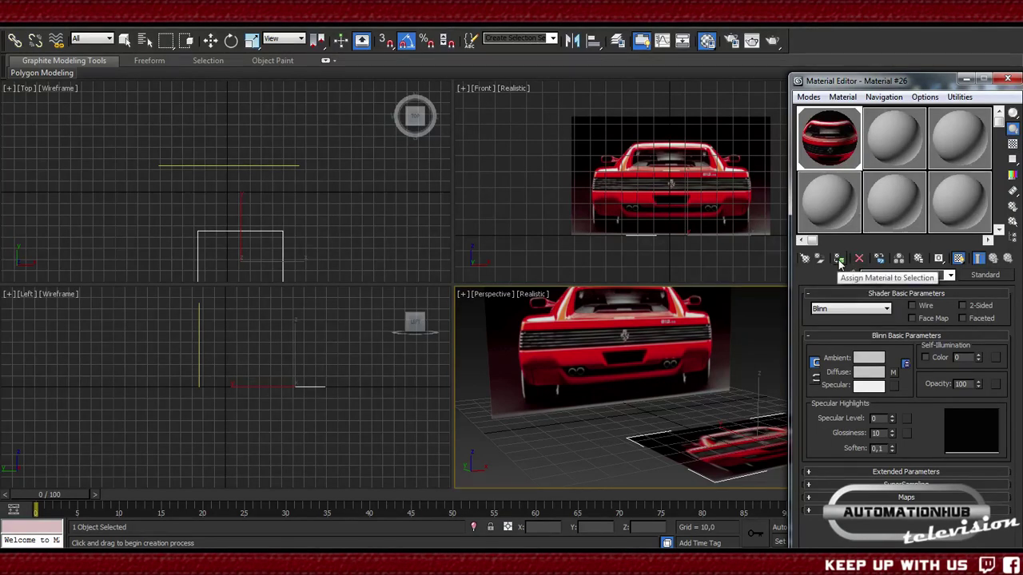
{"action": "left_click", "coordinate": [1007, 80]}
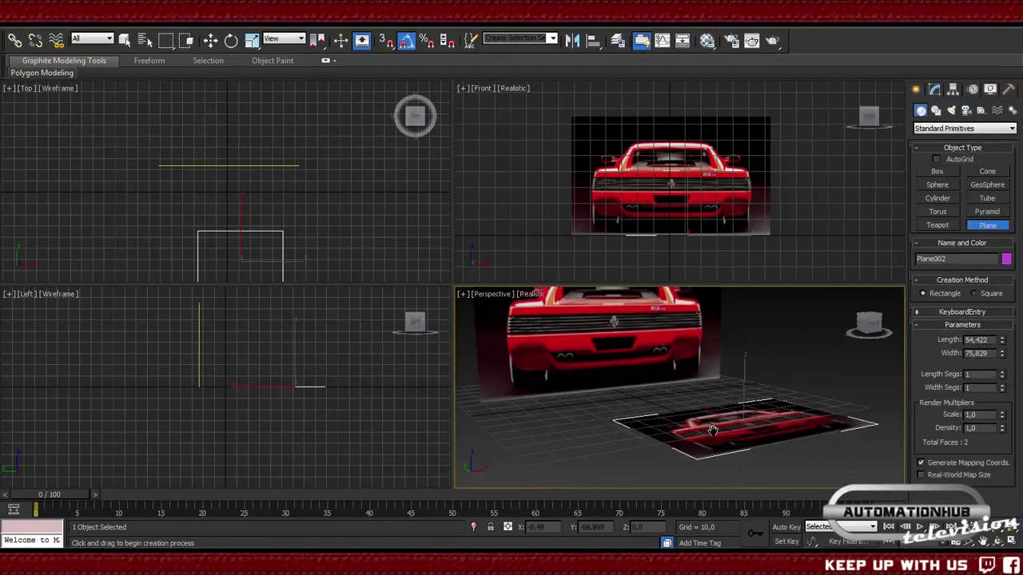
- Resize the new ground plane to a length of 51.701 and a width of 97.061, and delete it
{"action": "middle_click_drag", "start_coordinate": [711, 431], "coordinate": [618, 479], "text": "alt"}
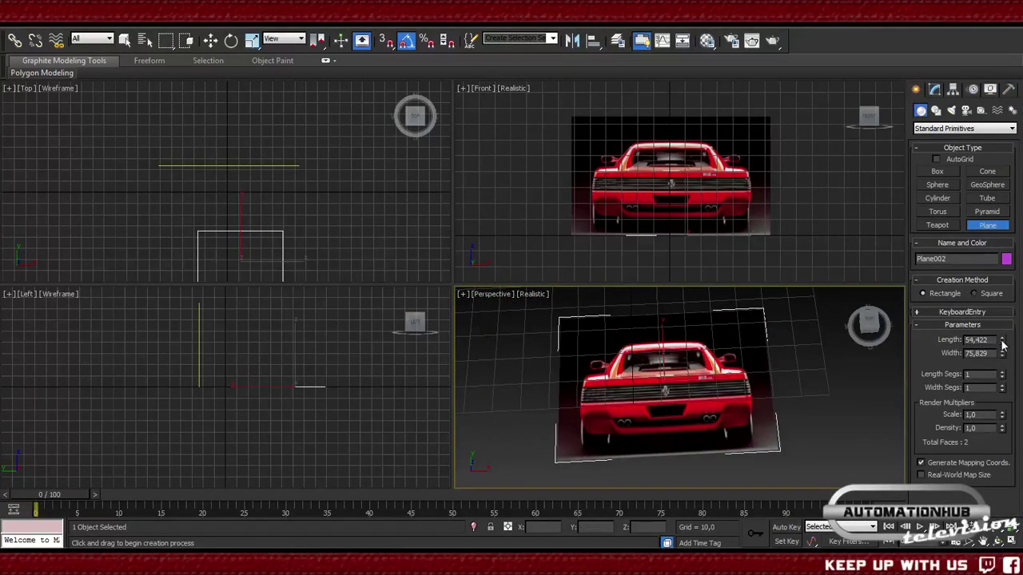
{"action": "mouse_move", "coordinate": [1003, 344]}
{"action": "left_mouse_down"}
{"action": "mouse_move", "coordinate": [1003, 360]}
{"action": "mouse_move", "coordinate": [993, 266]}
{"action": "mouse_move", "coordinate": [986, 346]}
{"action": "mouse_move", "coordinate": [1002, 342]}
{"action": "mouse_move", "coordinate": [999, 312]}
{"action": "mouse_move", "coordinate": [991, 341]}
{"action": "left_mouse_up"}
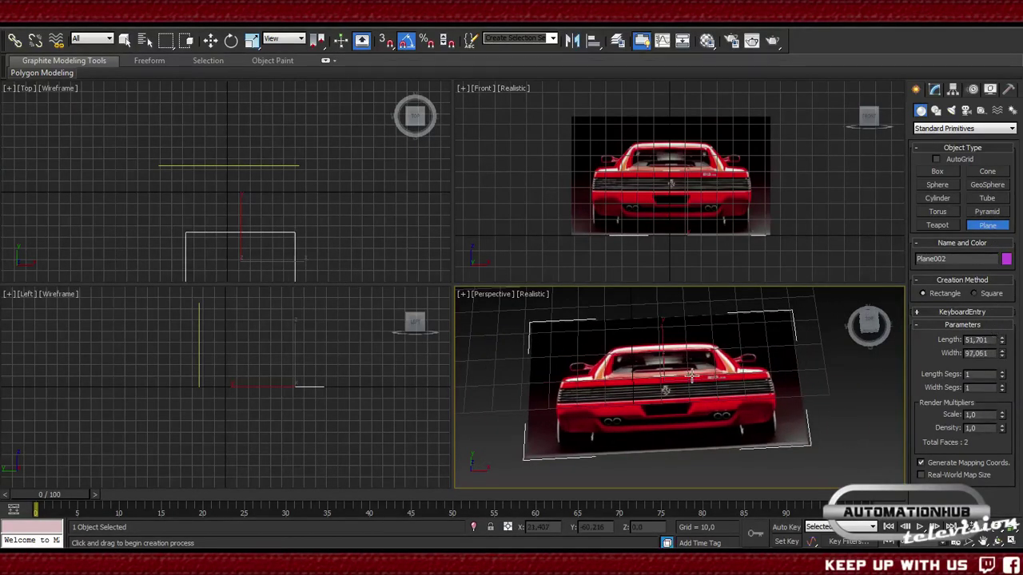
{"action": "key", "text": "Delete"}
{"action": "middle_click_drag", "start_coordinate": [562, 375], "coordinate": [697, 502]}
{"action": "middle_click_drag", "start_coordinate": [690, 418], "coordinate": [698, 432]}
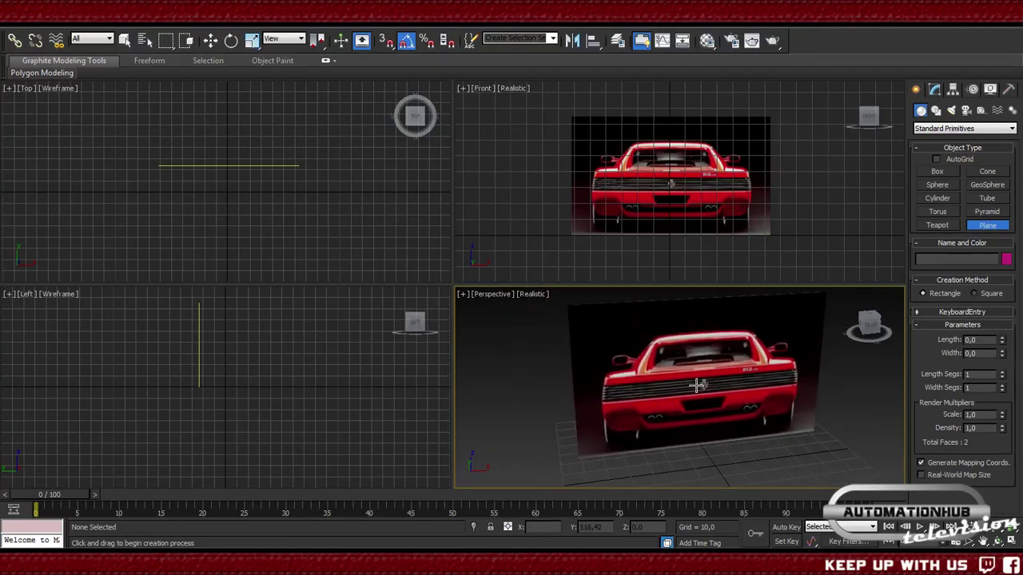
- Leave the Plane tool, unfreeze all objects, and open the object properties of the upright car reference plane
{"action": "right_click", "coordinate": [693, 381]}
{"action": "right_click", "coordinate": [686, 367]}
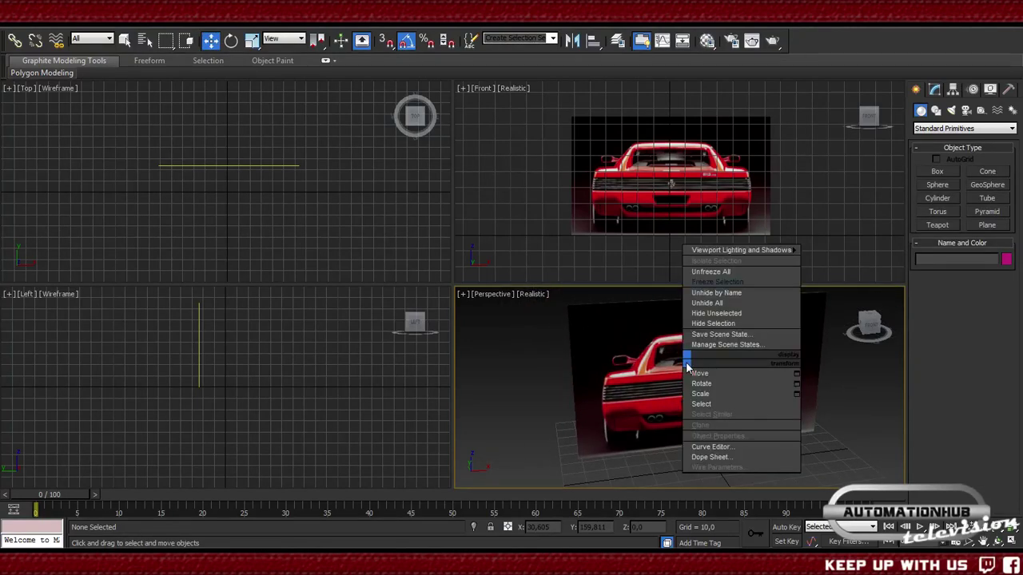
{"action": "left_click", "coordinate": [700, 274]}
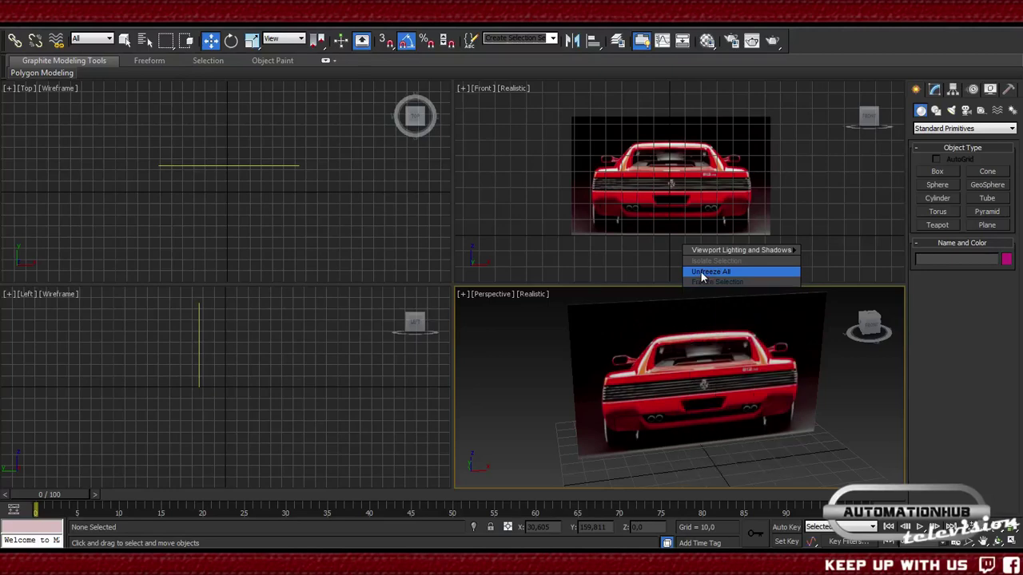
{"action": "left_click", "coordinate": [699, 375]}
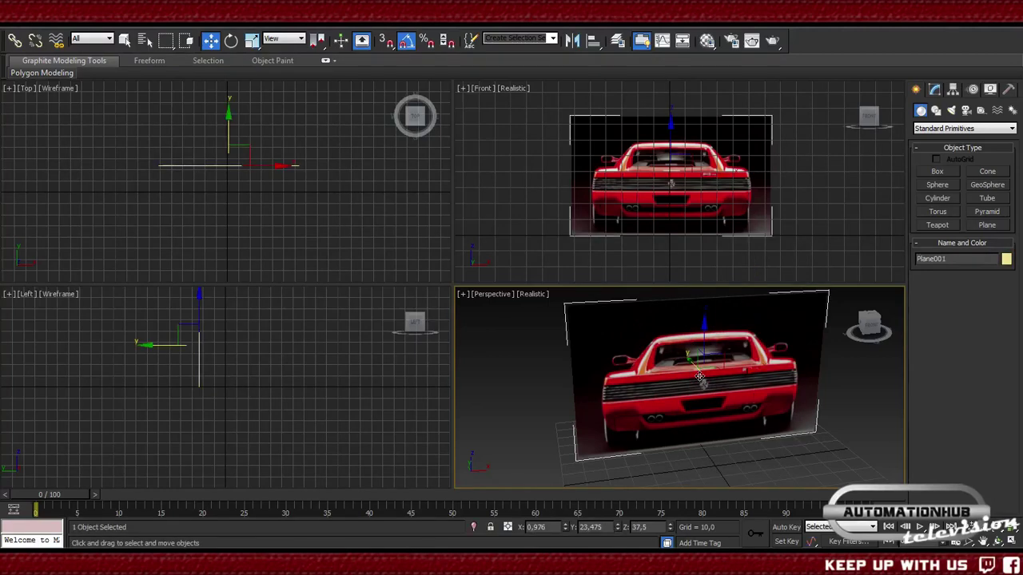
{"action": "right_click", "coordinate": [699, 377]}
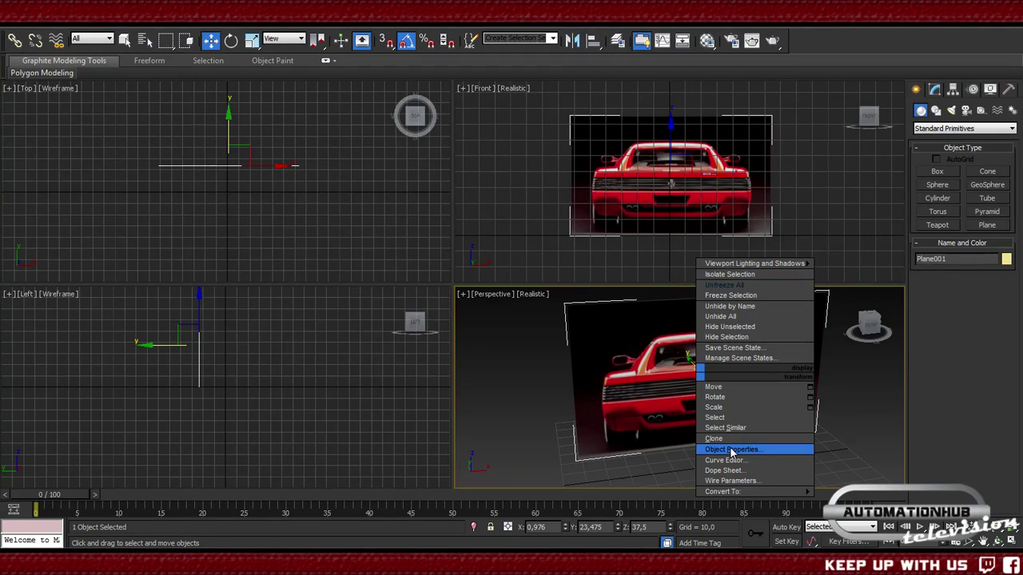
{"action": "left_click", "coordinate": [730, 450]}
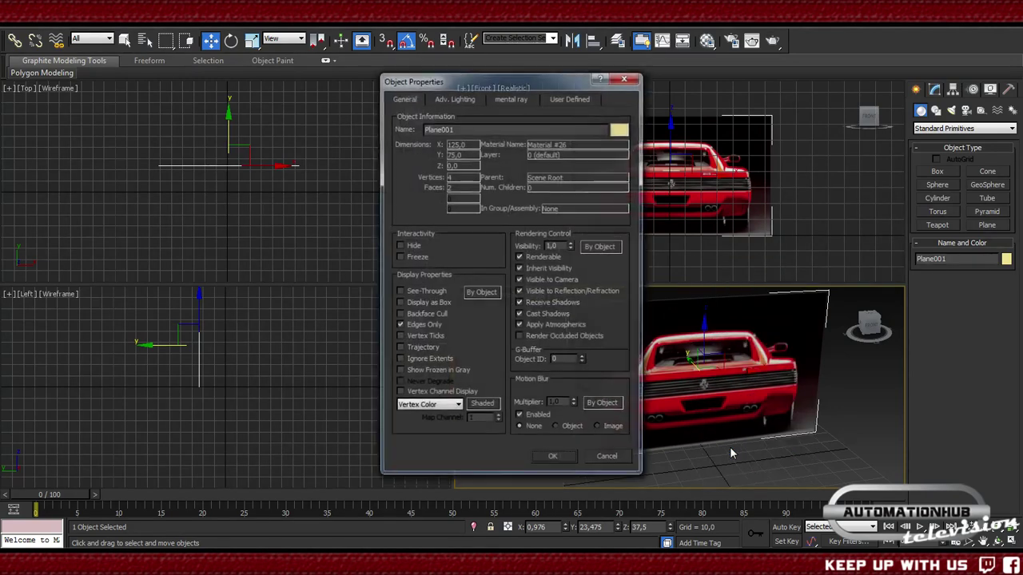
- Switch the plane's display properties, rendering control and motion blur to By Layer and back to By Object
{"action": "left_click", "coordinate": [481, 293]}
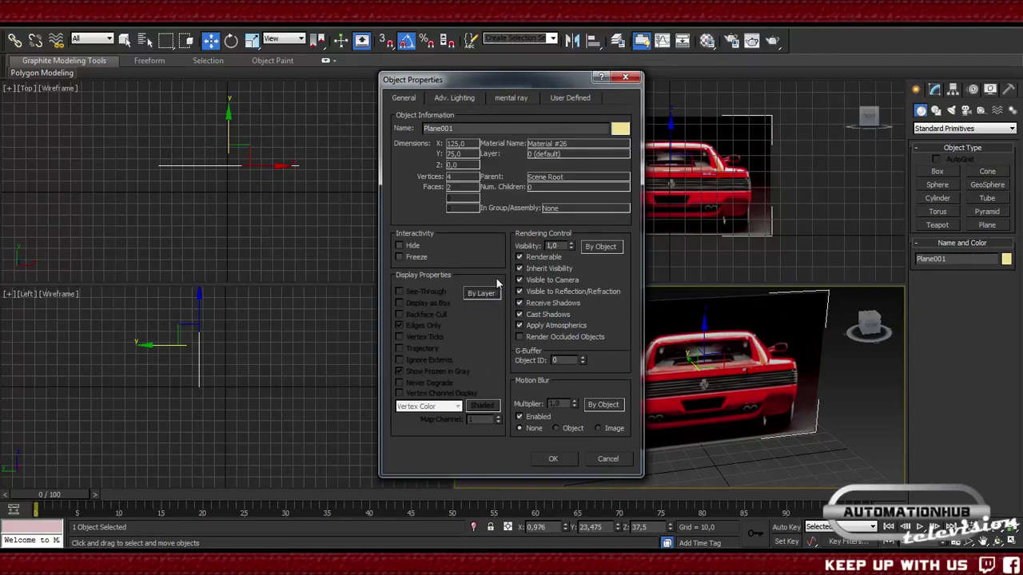
{"action": "left_click", "coordinate": [596, 247]}
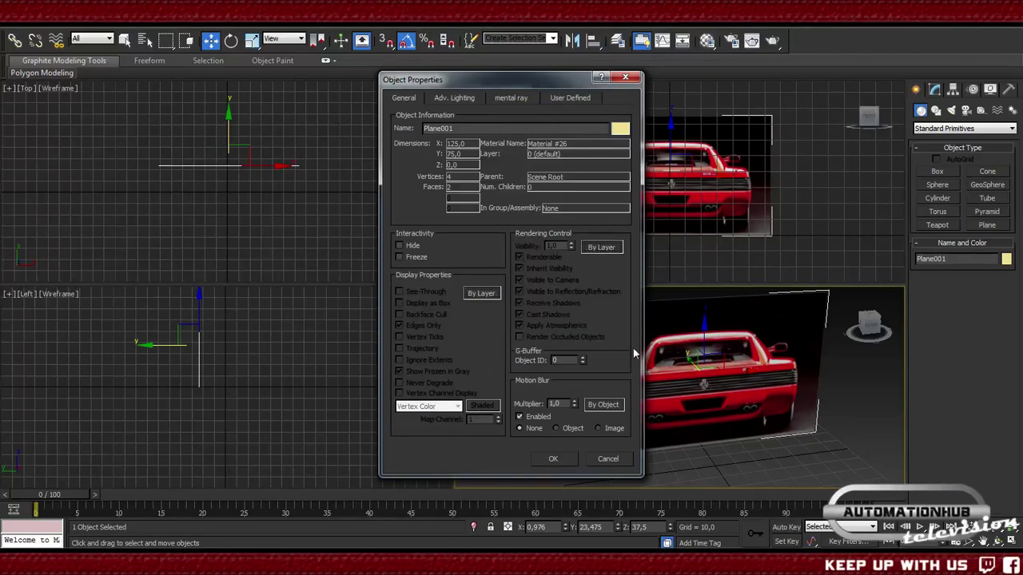
{"action": "left_click", "coordinate": [613, 406]}
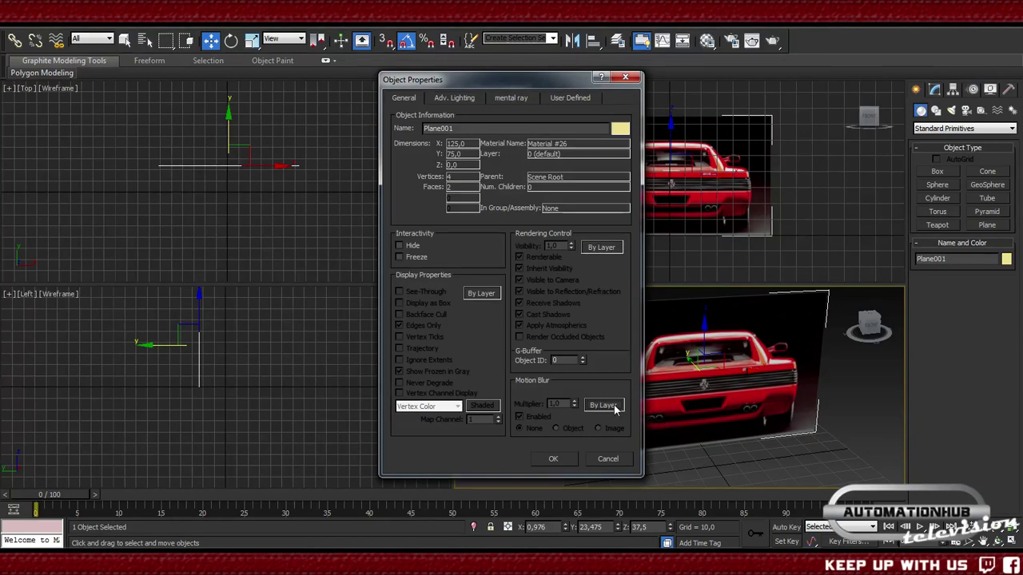
{"action": "left_click", "coordinate": [615, 406]}
{"action": "left_click", "coordinate": [599, 248]}
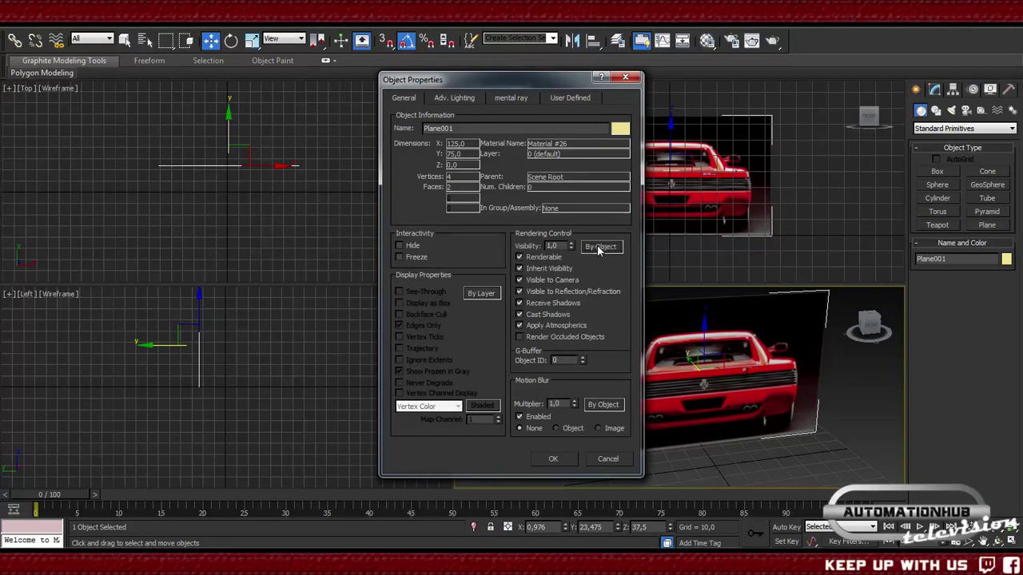
{"action": "left_click", "coordinate": [482, 294]}
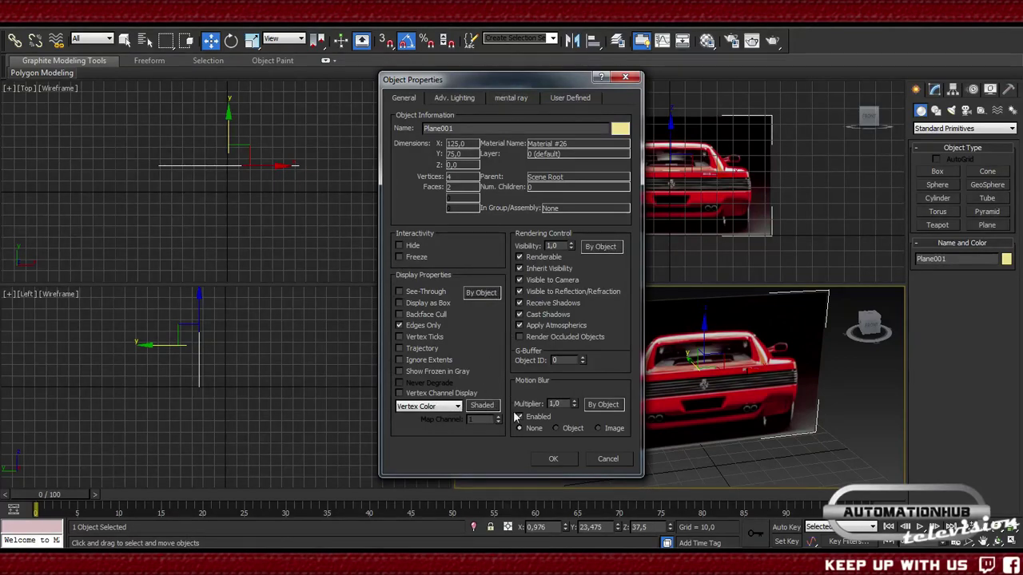
- Toggle Show Frozen in Gray on and off again for the plane and accept its object properties
{"action": "left_click", "coordinate": [399, 371]}
{"action": "left_click", "coordinate": [399, 372]}
{"action": "left_click", "coordinate": [552, 458]}
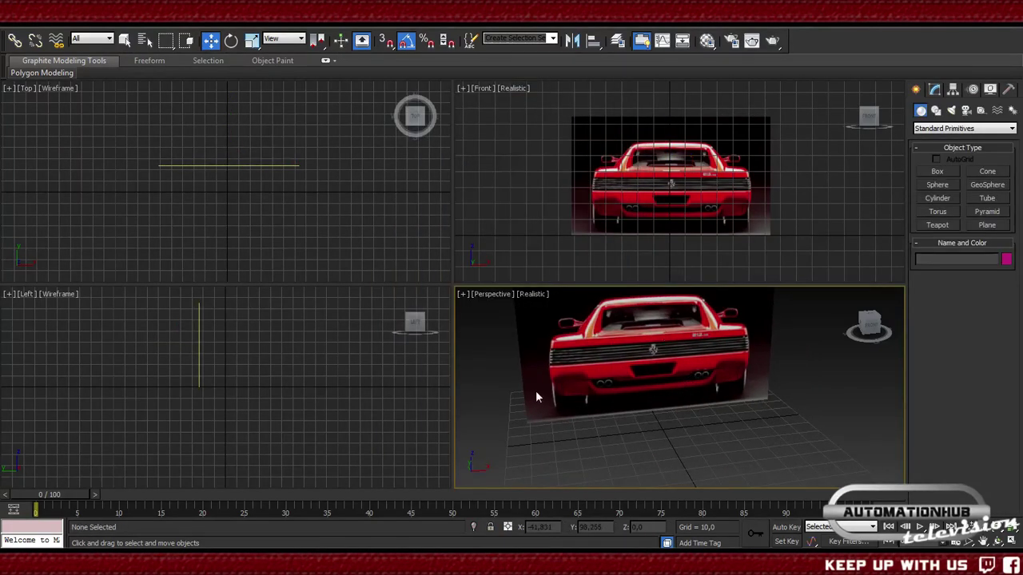
- Enable Show Frozen in Gray in the car plane's object properties and freeze the plane
{"action": "right_click", "coordinate": [631, 366]}
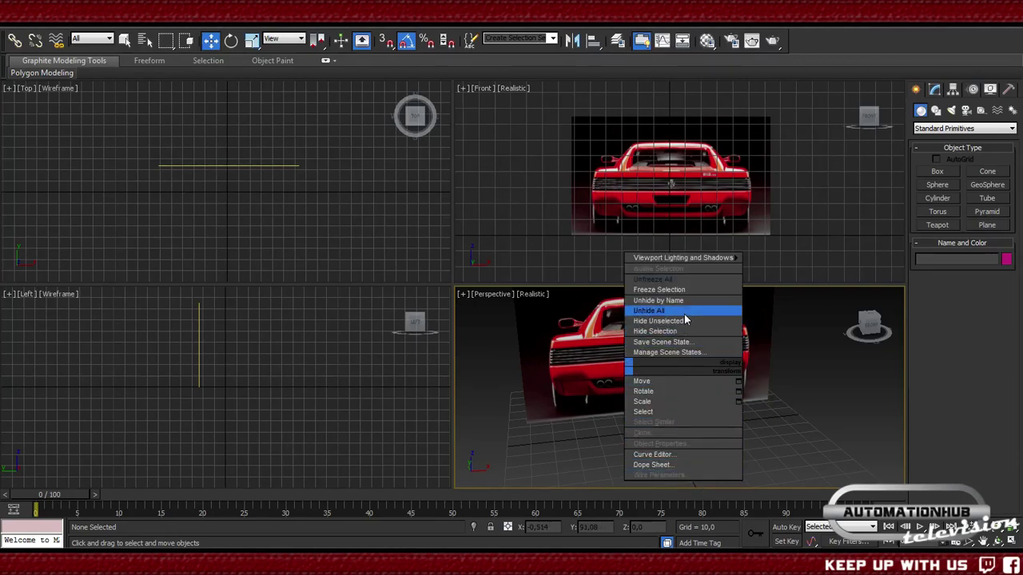
{"action": "left_click", "coordinate": [659, 286]}
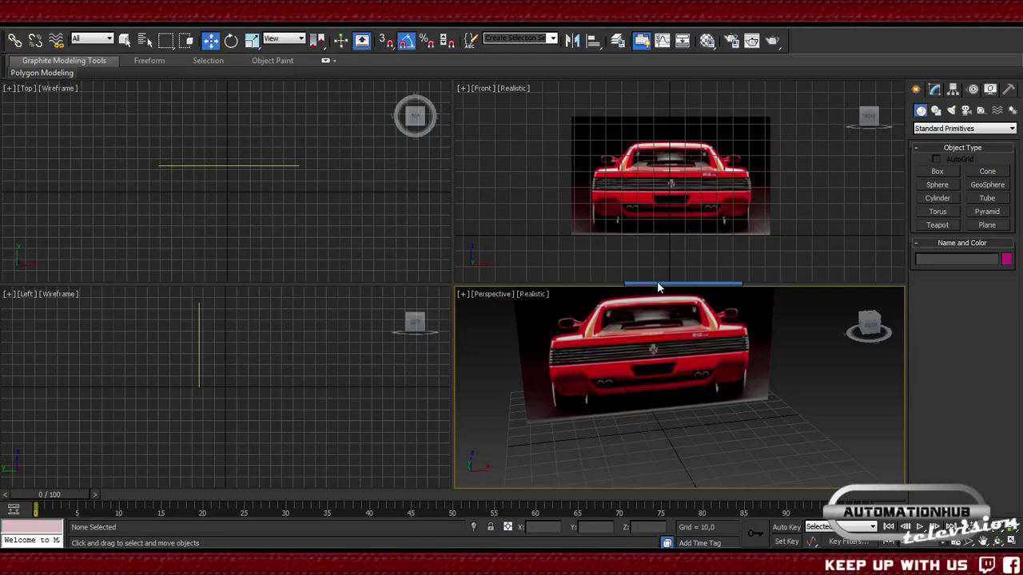
{"action": "left_click", "coordinate": [640, 360]}
{"action": "right_click", "coordinate": [641, 363]}
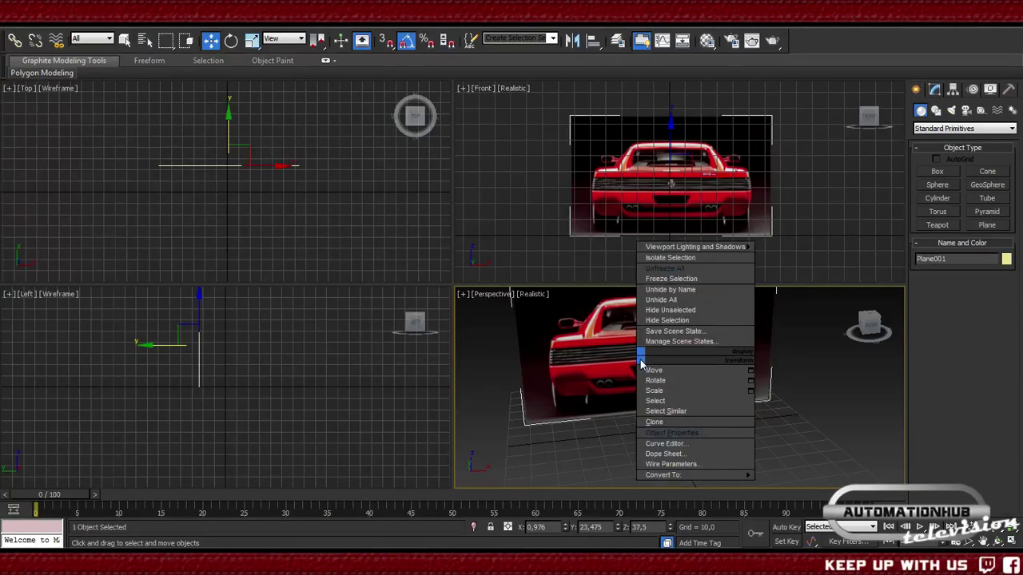
{"action": "left_click", "coordinate": [706, 433]}
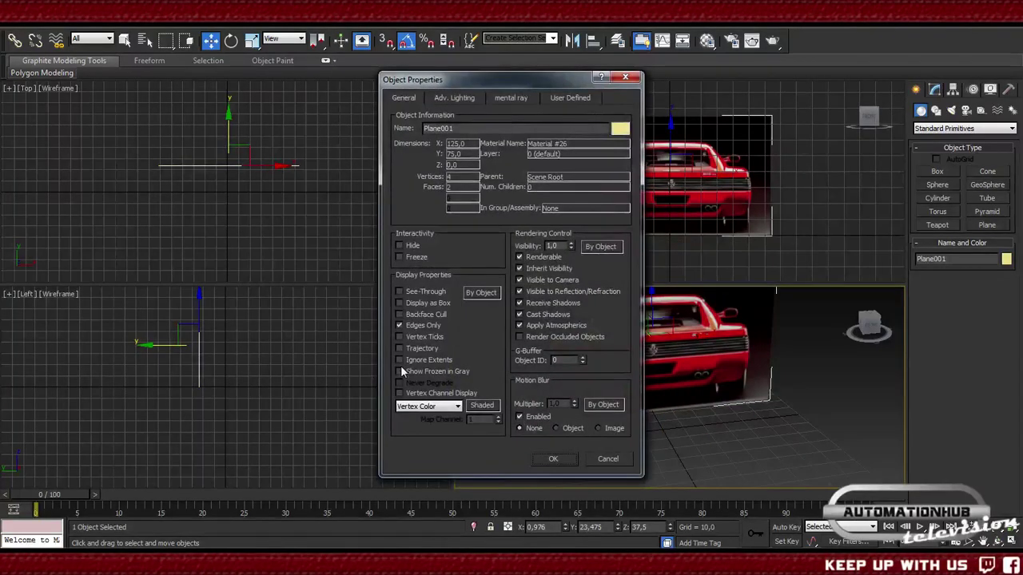
{"action": "left_click", "coordinate": [400, 371]}
{"action": "left_click", "coordinate": [553, 459]}
{"action": "right_click", "coordinate": [653, 352]}
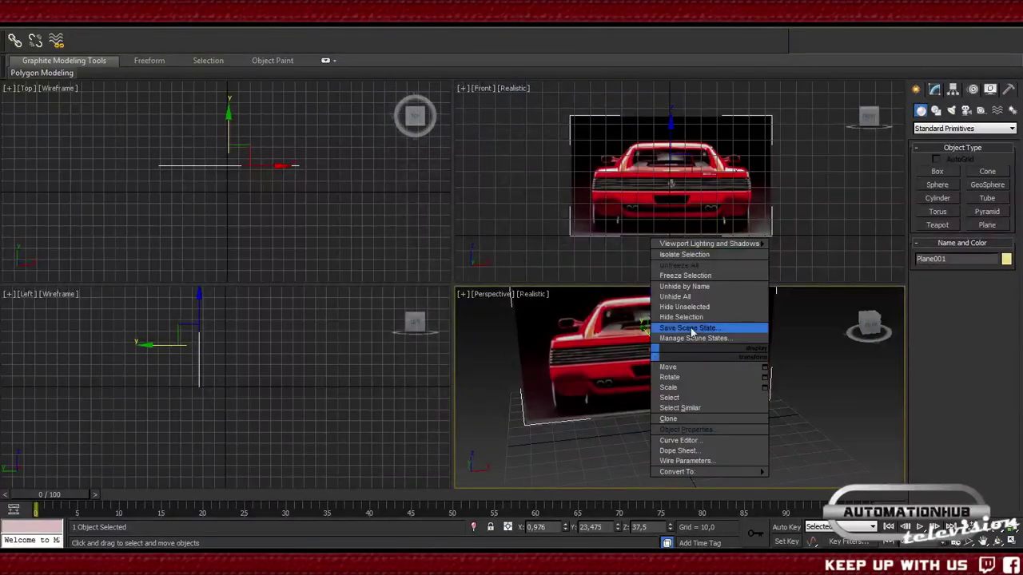
{"action": "left_click", "coordinate": [686, 276]}
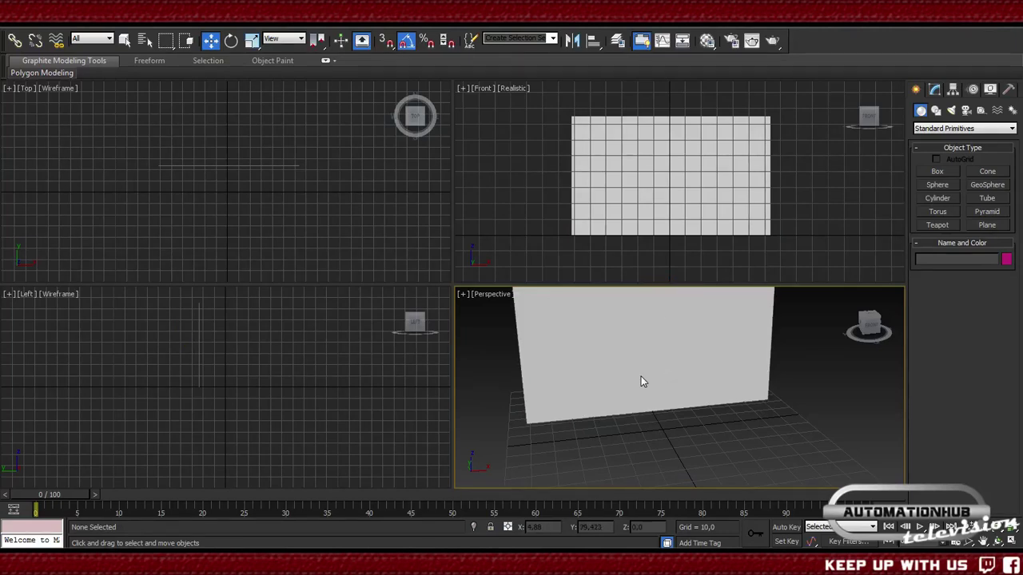
- Unfreeze the car plane, and in its object properties turn Freeze on and Show Frozen in Gray off
{"action": "right_click", "coordinate": [645, 352]}
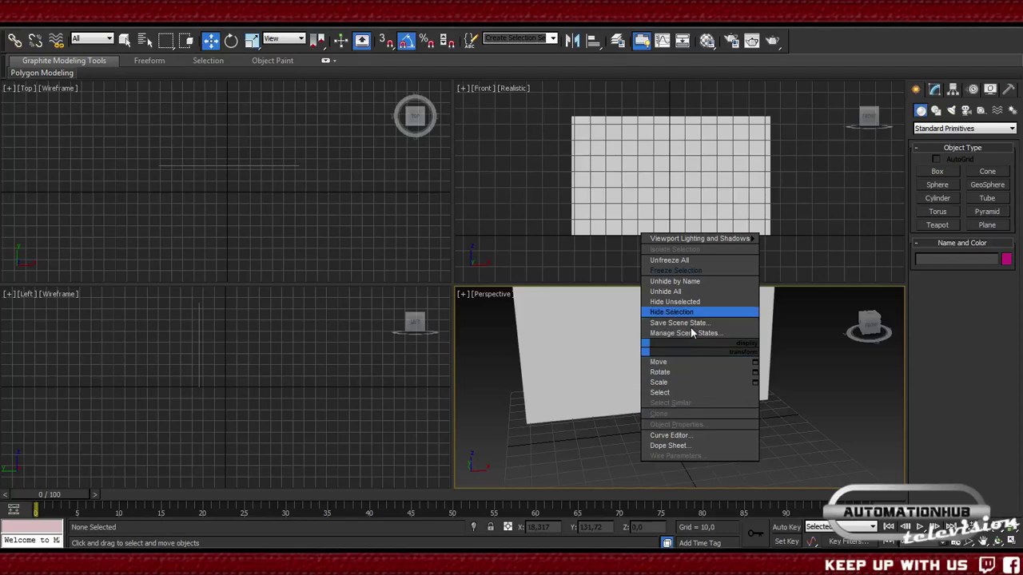
{"action": "left_click", "coordinate": [669, 259]}
{"action": "left_click", "coordinate": [561, 419]}
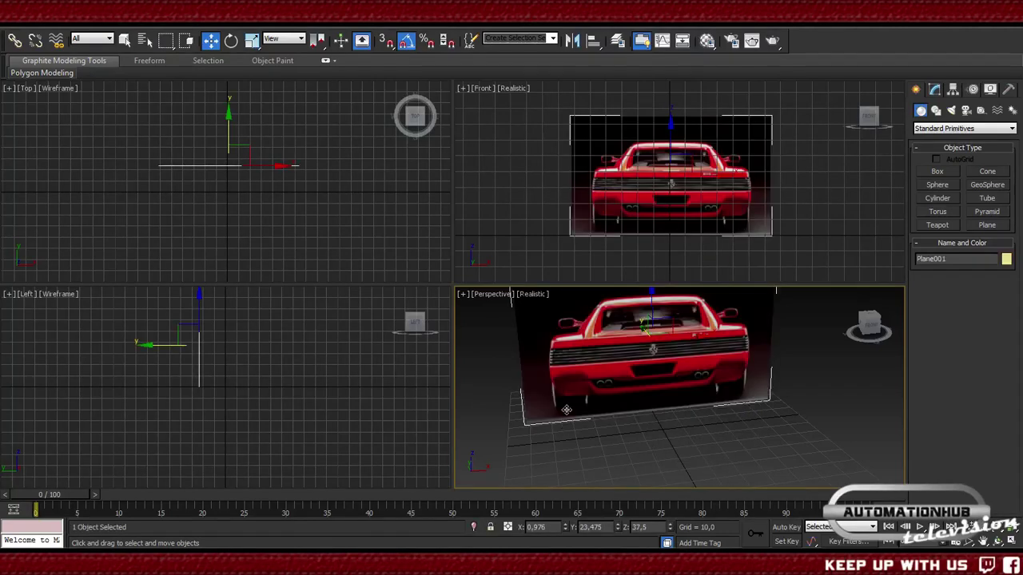
{"action": "right_click", "coordinate": [609, 352]}
{"action": "left_click", "coordinate": [684, 429]}
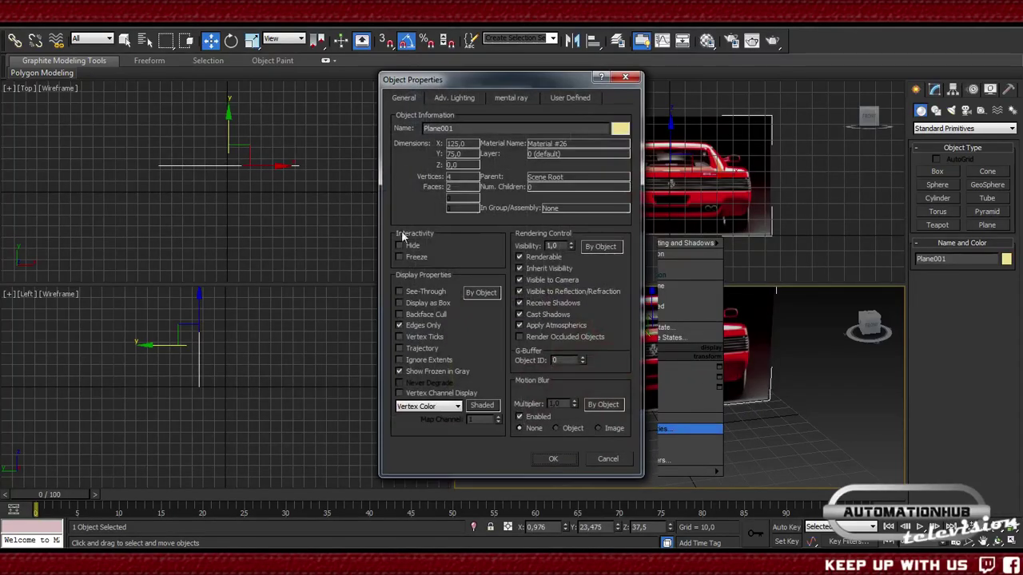
{"action": "left_click", "coordinate": [400, 257]}
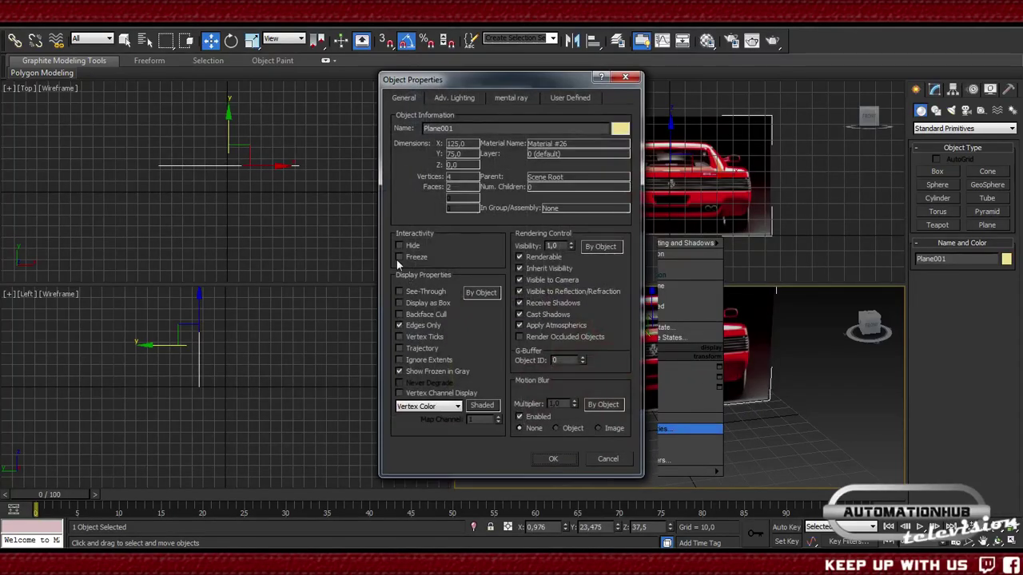
{"action": "left_click", "coordinate": [400, 371]}
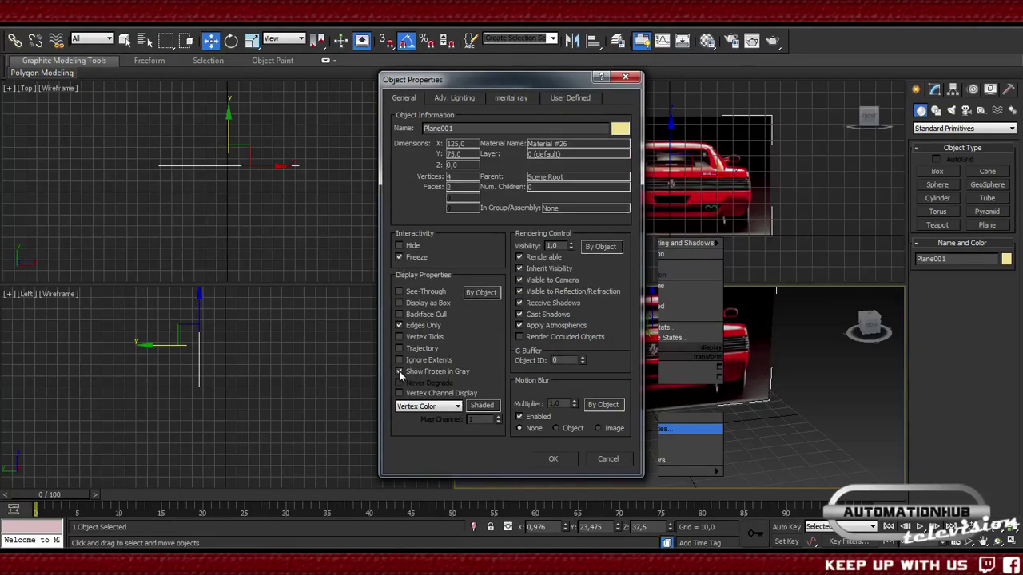
{"action": "left_click", "coordinate": [555, 458]}
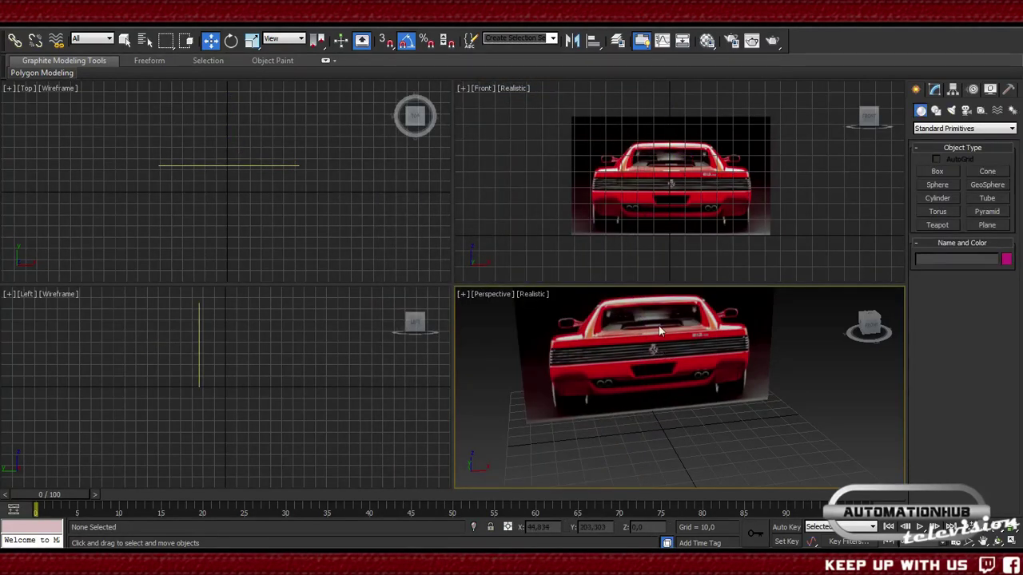
- Compare the car plane in the Front viewport in wireframe and realistic shading, ending in realistic
{"action": "middle_click_drag", "start_coordinate": [643, 213], "coordinate": [612, 197]}
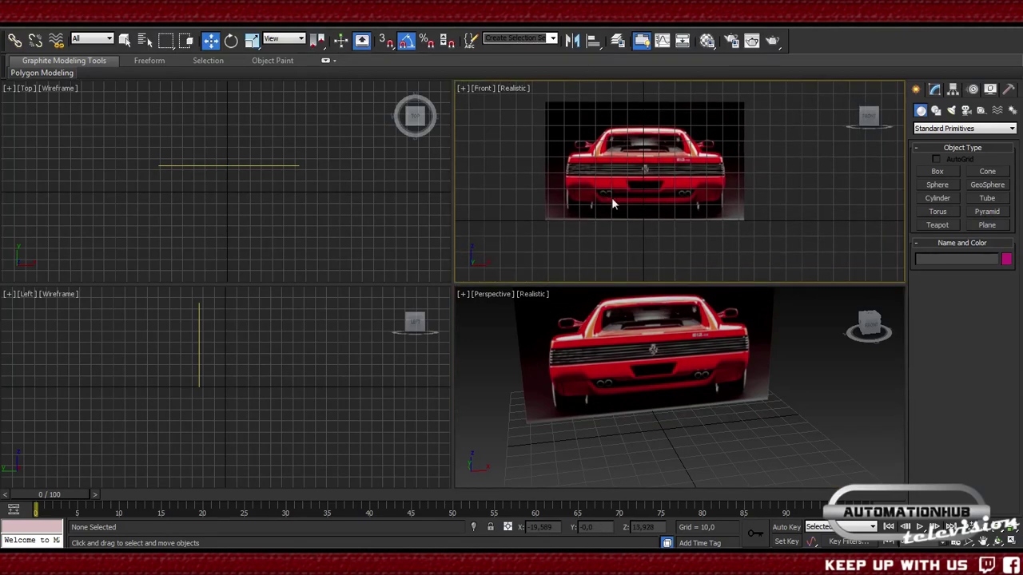
{"action": "key", "text": "F3"}
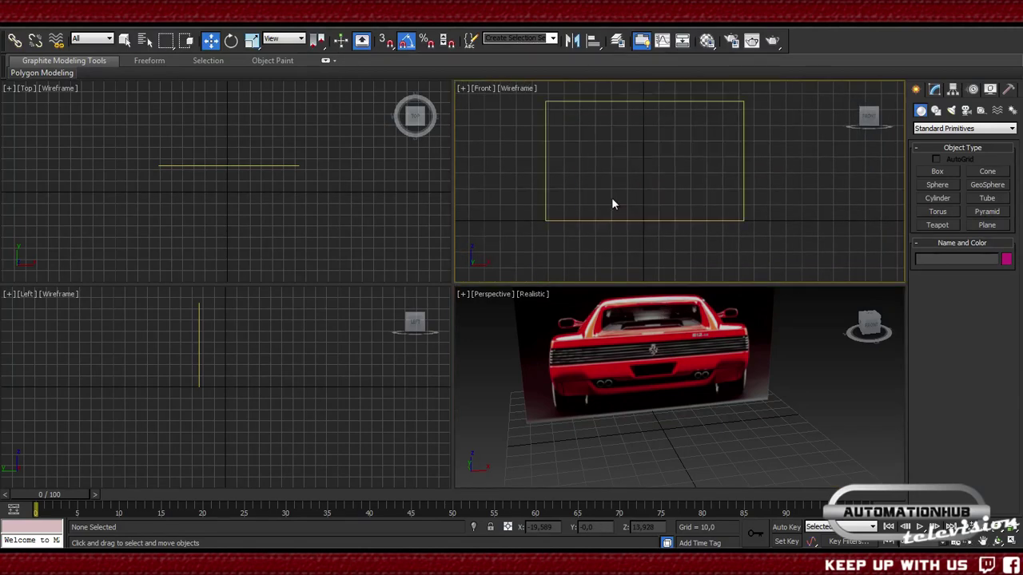
{"action": "key", "text": "F3"}
{"action": "key", "text": "F3"}
{"action": "key", "text": "F3"}
{"action": "key", "text": "F3"}
{"action": "key", "text": "F3"}
{"action": "key", "text": "F3"}
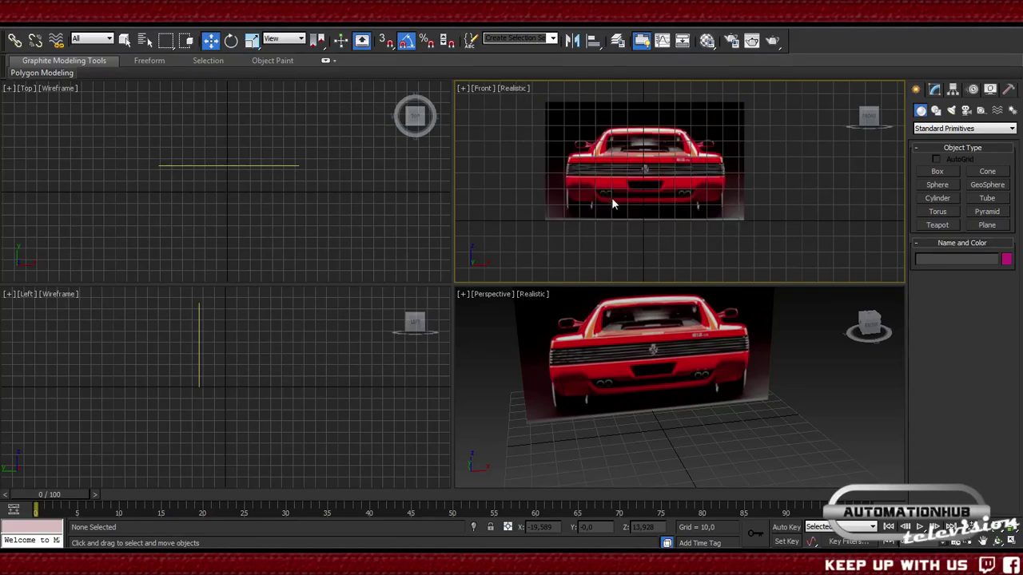
{"action": "key", "text": "F3"}
- View the car plane from the front and top in the Perspective viewport, and return it to a perspective view
{"action": "middle_click_drag", "start_coordinate": [648, 379], "coordinate": [674, 400]}
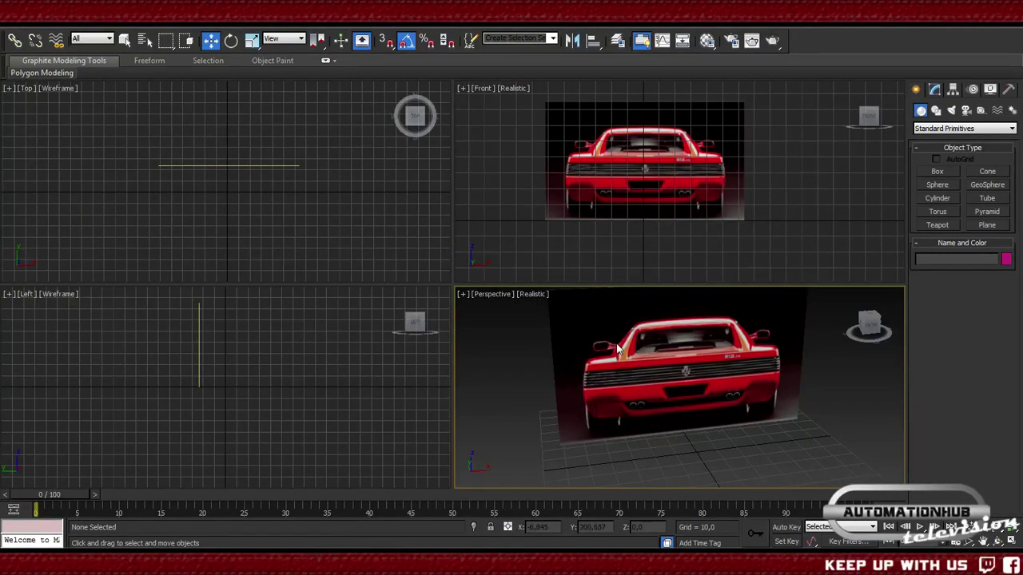
{"action": "middle_click_drag", "start_coordinate": [618, 346], "coordinate": [592, 374]}
{"action": "key", "text": "f"}
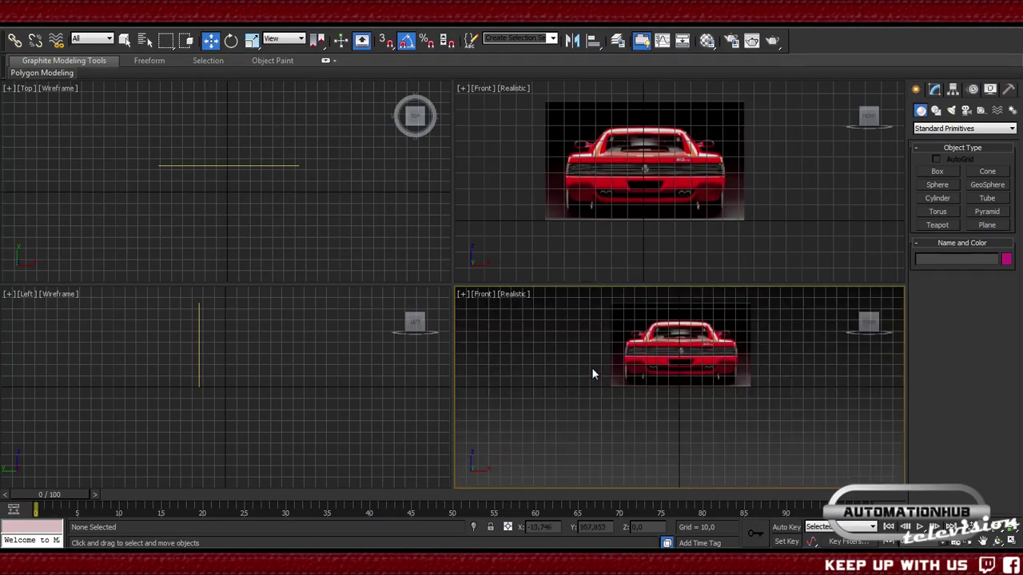
{"action": "scroll", "coordinate": [676, 356], "scroll_direction": "up", "scroll_amount": 5}
{"action": "key", "text": "t"}
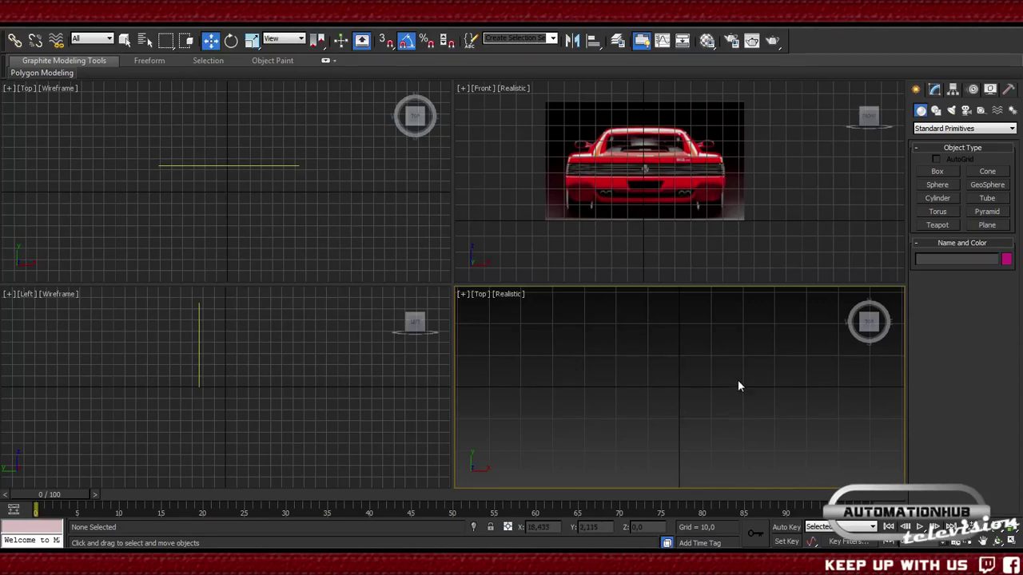
{"action": "key", "text": "f"}
{"action": "middle_click_drag", "start_coordinate": [721, 388], "coordinate": [646, 393]}
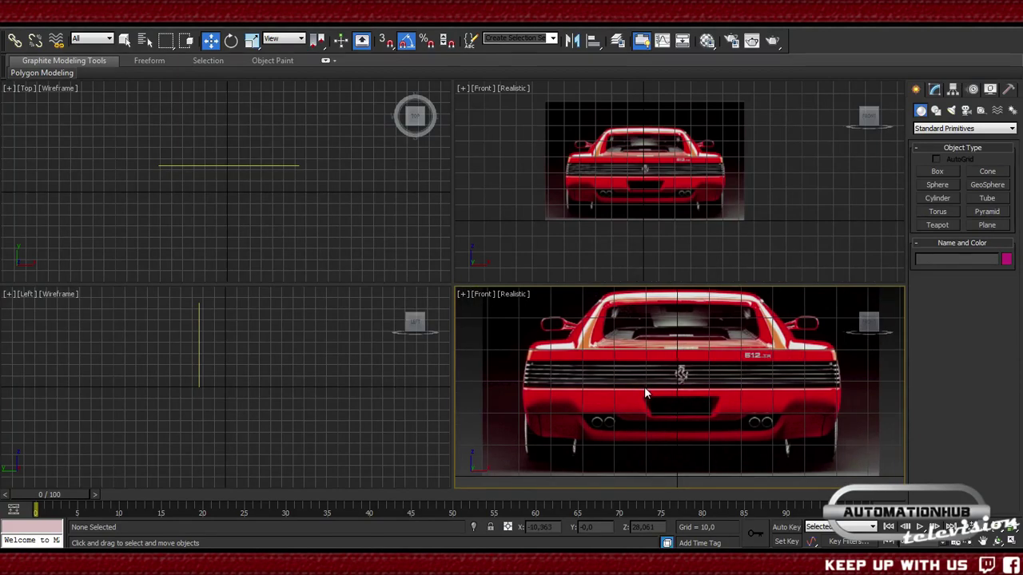
{"action": "key", "text": "p"}
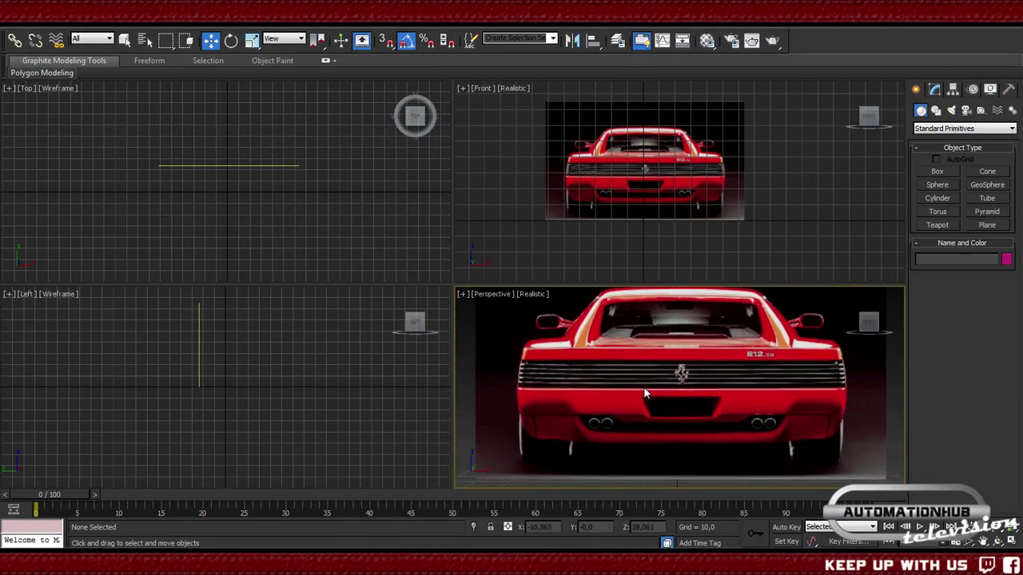
{"action": "scroll", "coordinate": [635, 392], "scroll_direction": "down", "scroll_amount": 3}
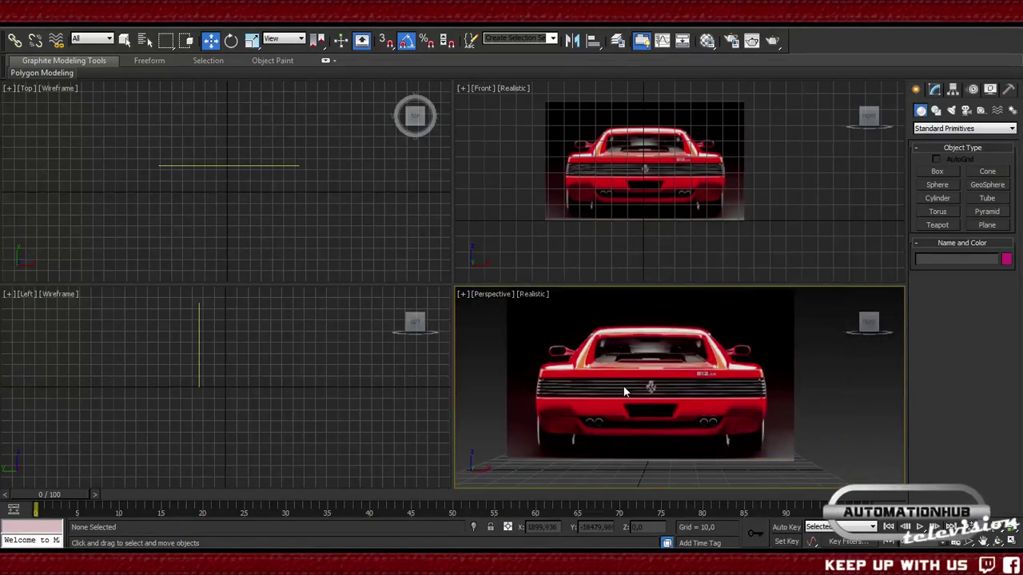
- Show the viewport statistics and create a small plane about 5.6 long and 19.5 wide in the Top view, just in front of the car plane
{"action": "key", "text": "7"}
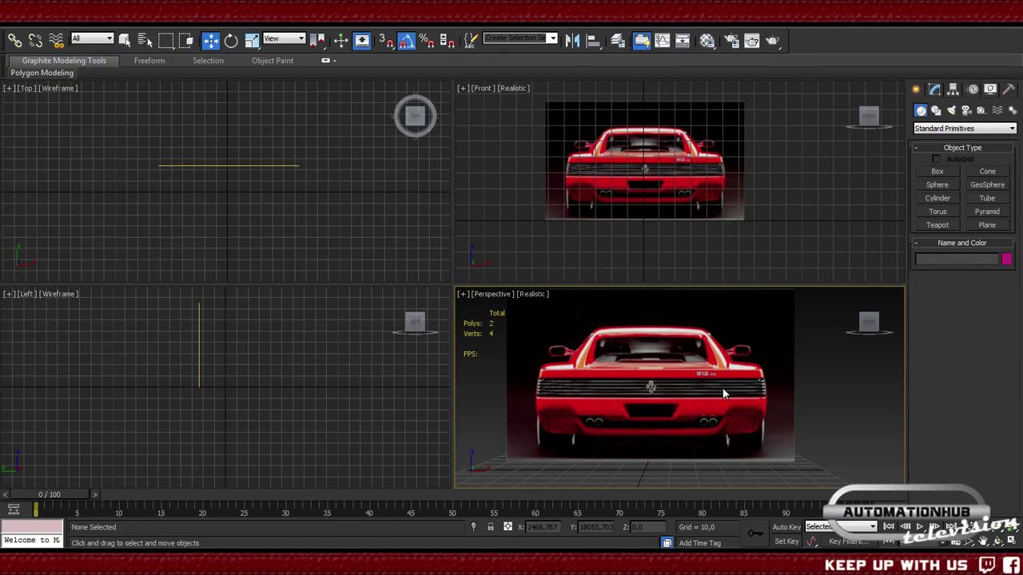
{"action": "left_click", "coordinate": [981, 225]}
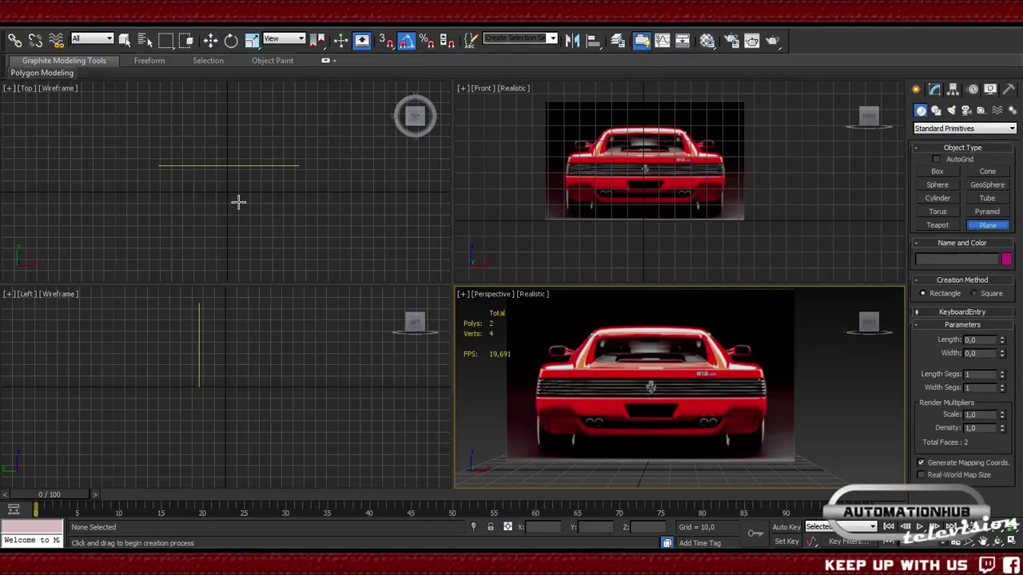
{"action": "mouse_move", "coordinate": [254, 206]}
{"action": "middle_mouse_down"}
{"action": "mouse_move", "coordinate": [290, 212]}
{"action": "mouse_move", "coordinate": [240, 205]}
{"action": "middle_mouse_up"}
{"action": "scroll", "coordinate": [238, 199], "scroll_direction": "up", "scroll_amount": 5}
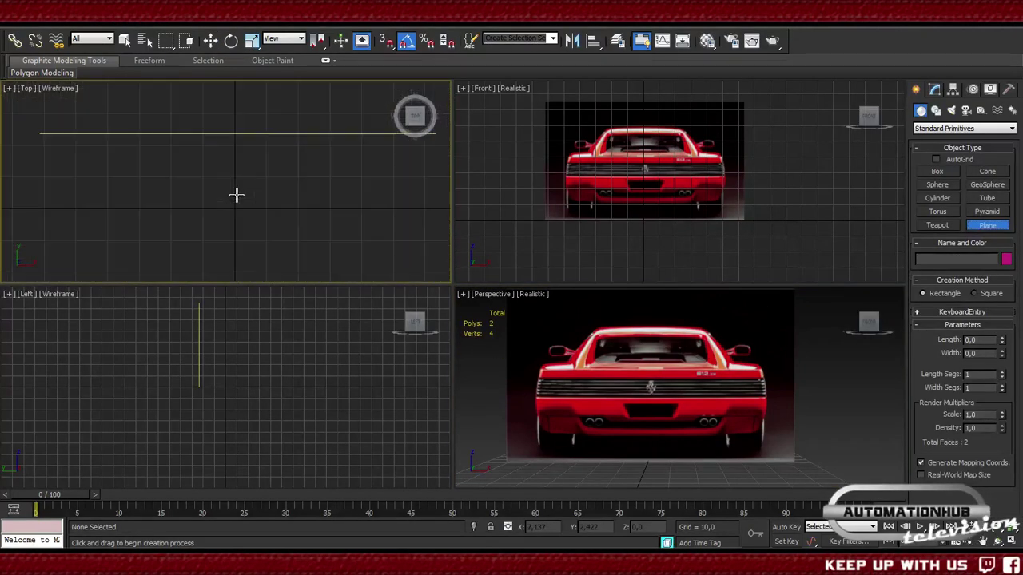
{"action": "left_click_drag", "start_coordinate": [212, 167], "coordinate": [274, 183]}
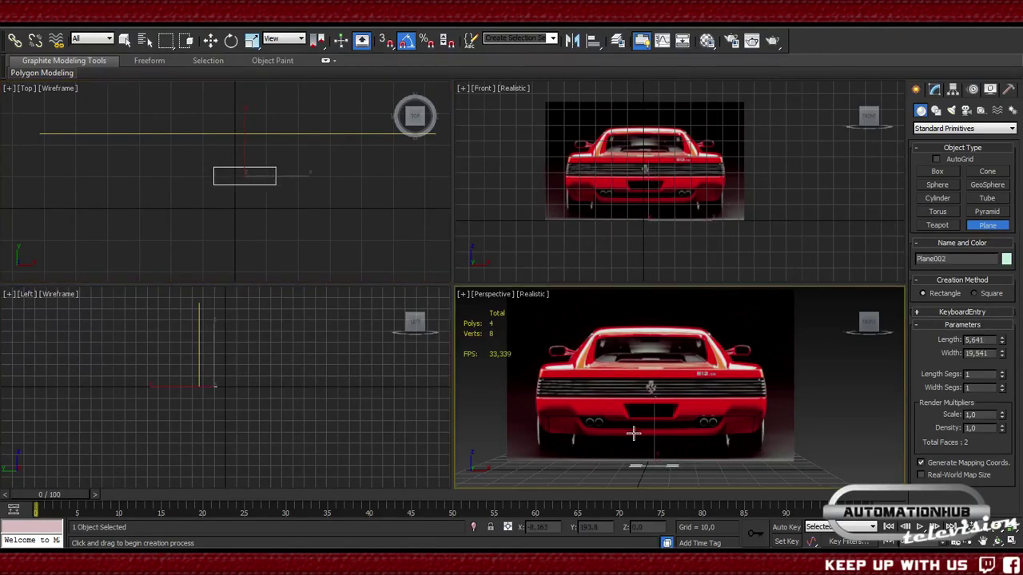
- Examine the small plane up close in the Perspective viewport and the car's rear in the Front viewport, toggling wireframe display there
{"action": "middle_click_drag", "start_coordinate": [633, 432], "coordinate": [708, 474], "text": "alt"}
{"action": "scroll", "coordinate": [679, 432], "scroll_direction": "up", "scroll_amount": 4}
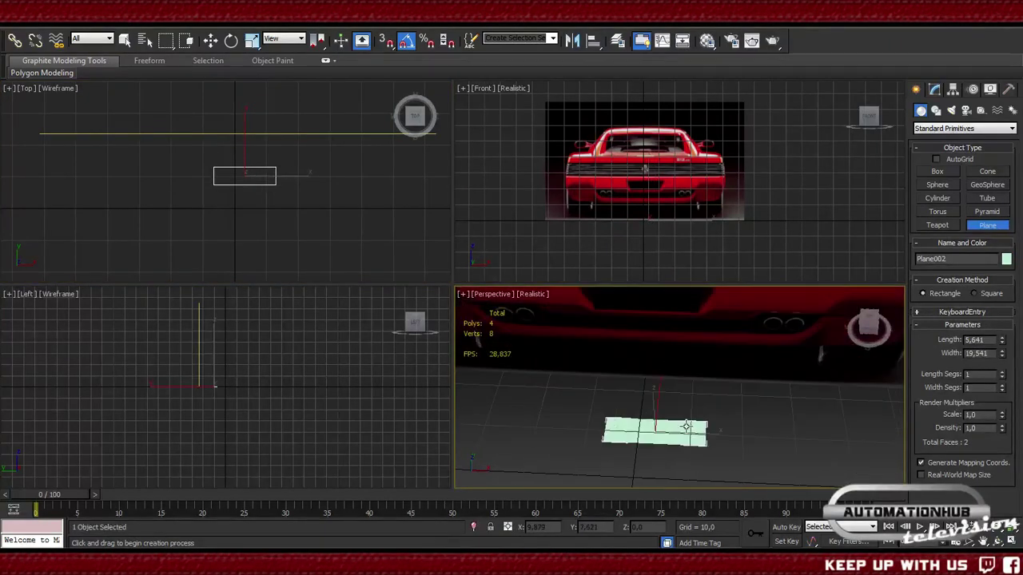
{"action": "middle_click_drag", "start_coordinate": [684, 429], "coordinate": [734, 410]}
{"action": "scroll", "coordinate": [734, 409], "scroll_direction": "down", "scroll_amount": 3}
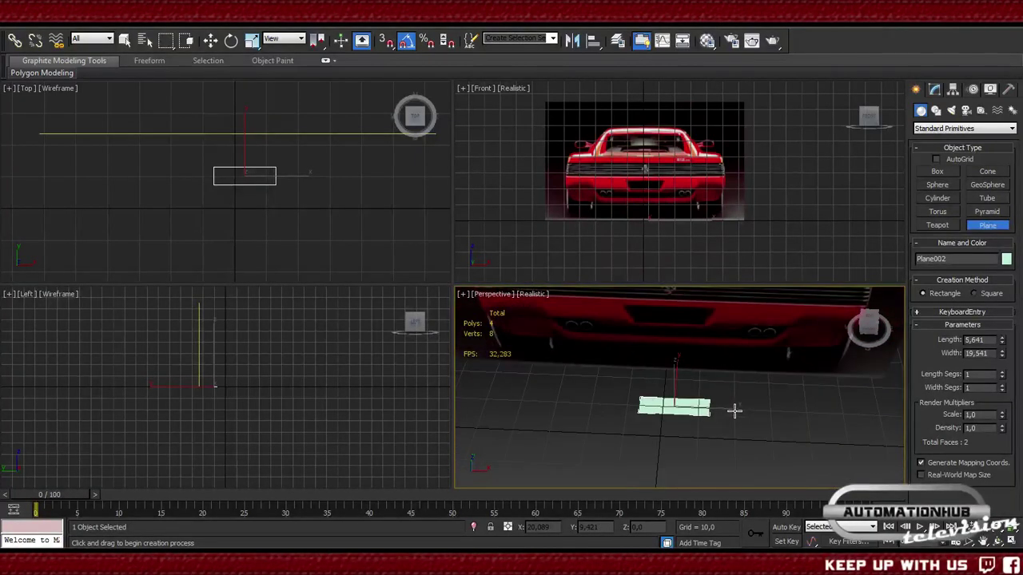
{"action": "right_click", "coordinate": [637, 210]}
{"action": "scroll", "coordinate": [680, 210], "scroll_direction": "up", "scroll_amount": 5}
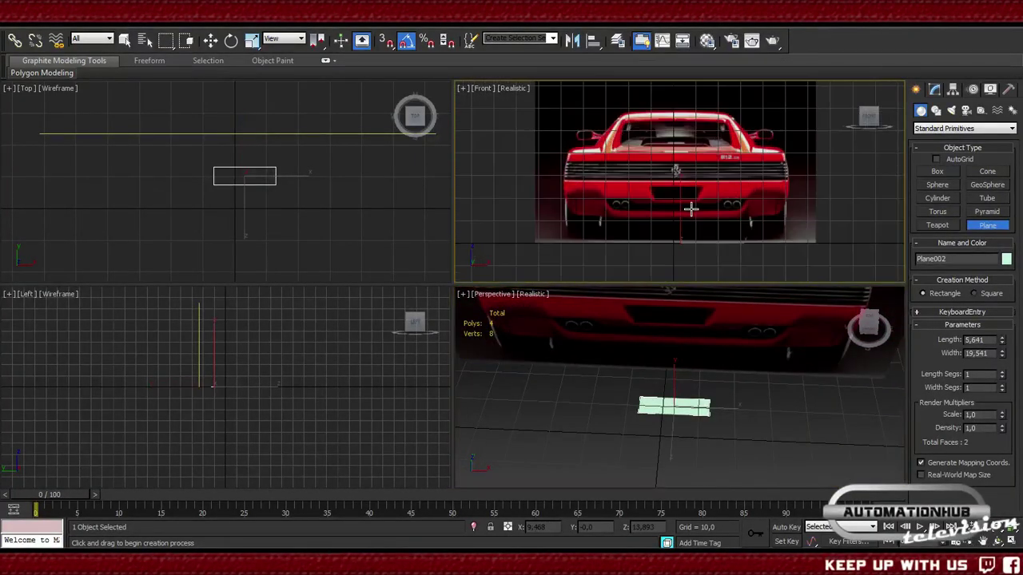
{"action": "key", "text": "F3"}
{"action": "key", "text": "F3"}
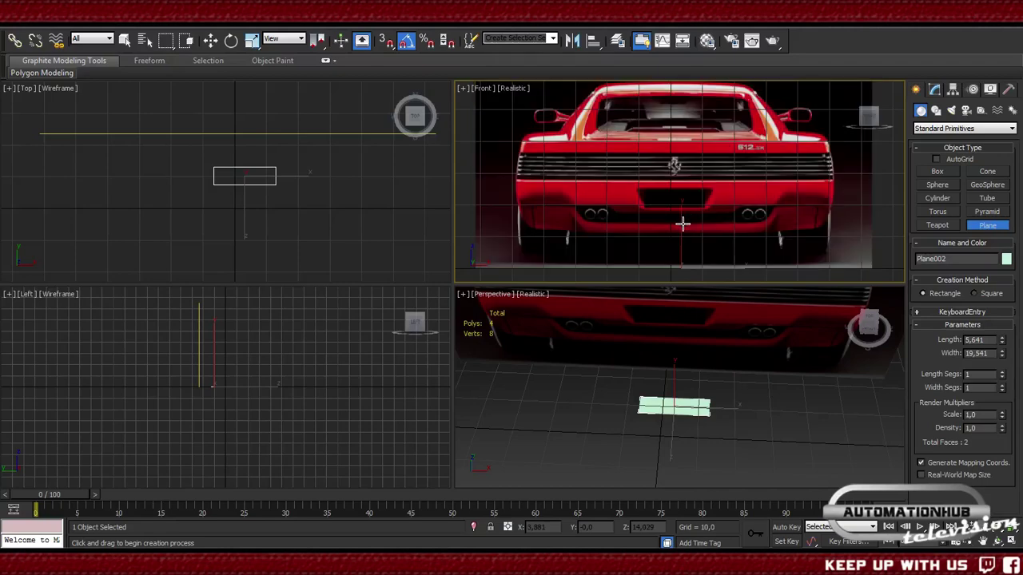
- Cycle through the move, rotate and scale tools on the small plane, and move it up onto the car's grille in the Front view
{"action": "mouse_move", "coordinate": [682, 222]}
{"action": "middle_mouse_down"}
{"action": "mouse_move", "coordinate": [671, 240]}
{"action": "mouse_move", "coordinate": [679, 209]}
{"action": "middle_mouse_up"}
{"action": "key", "text": "w"}
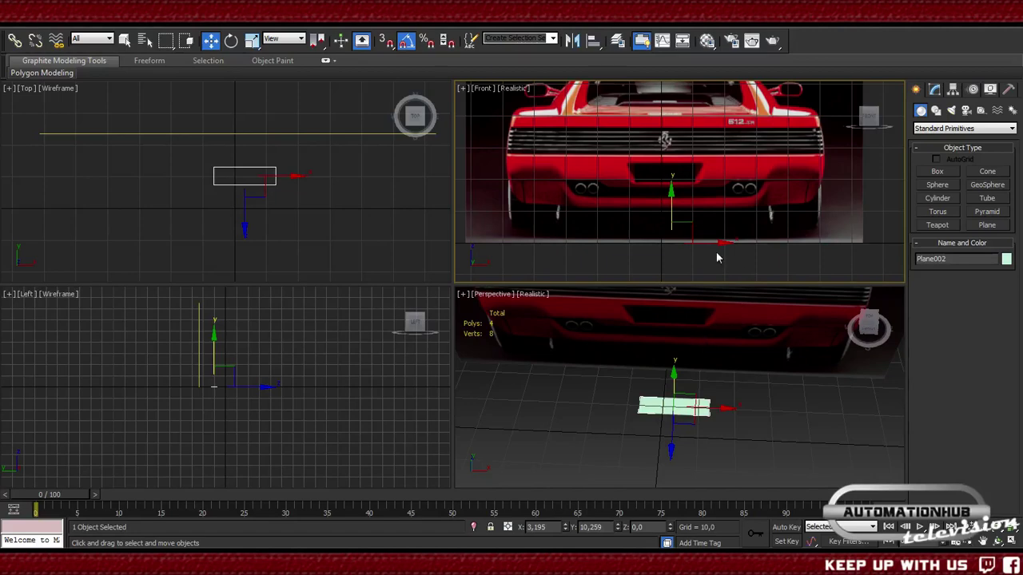
{"action": "key", "text": "e"}
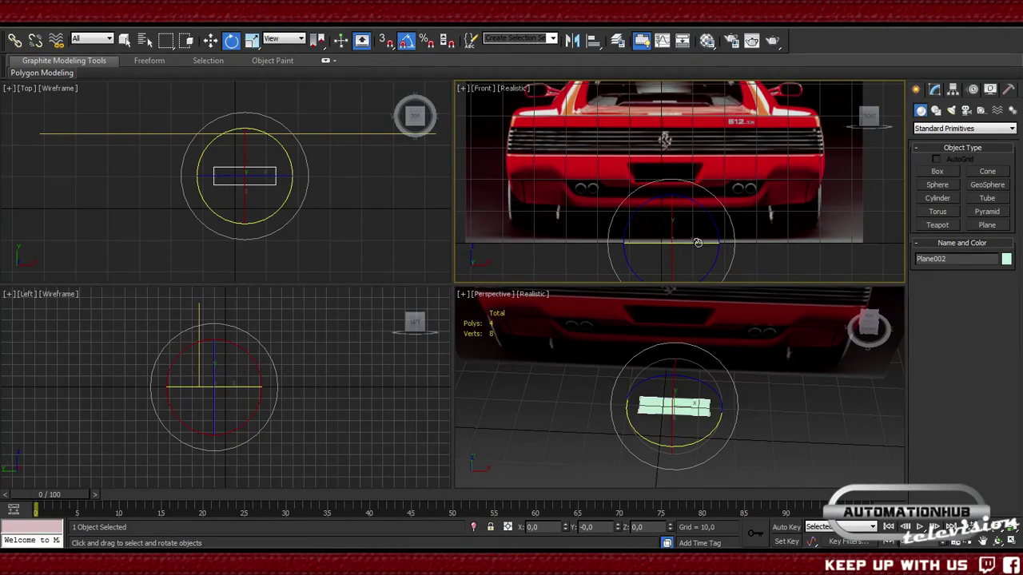
{"action": "key", "text": "r"}
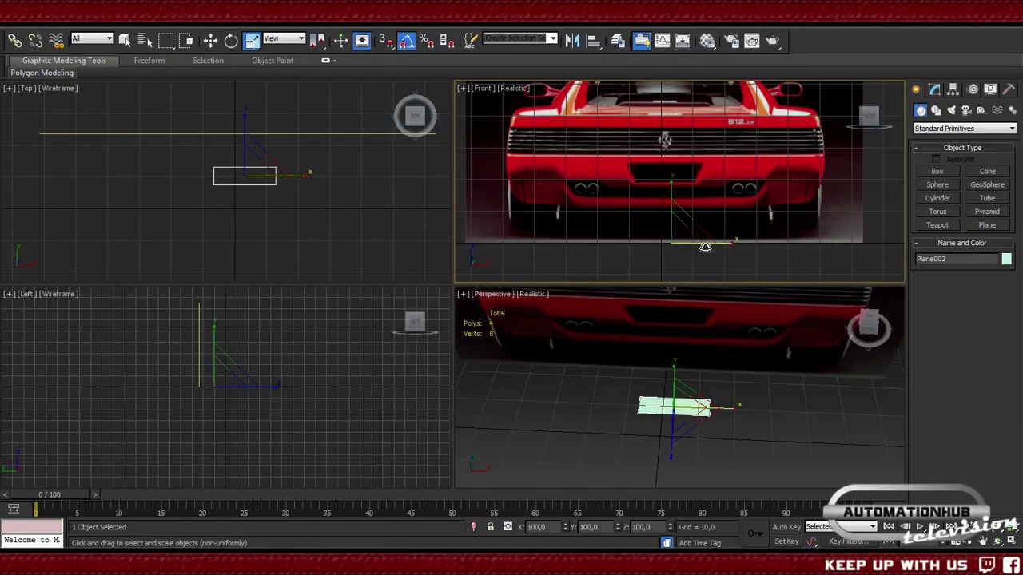
{"action": "key", "text": "w"}
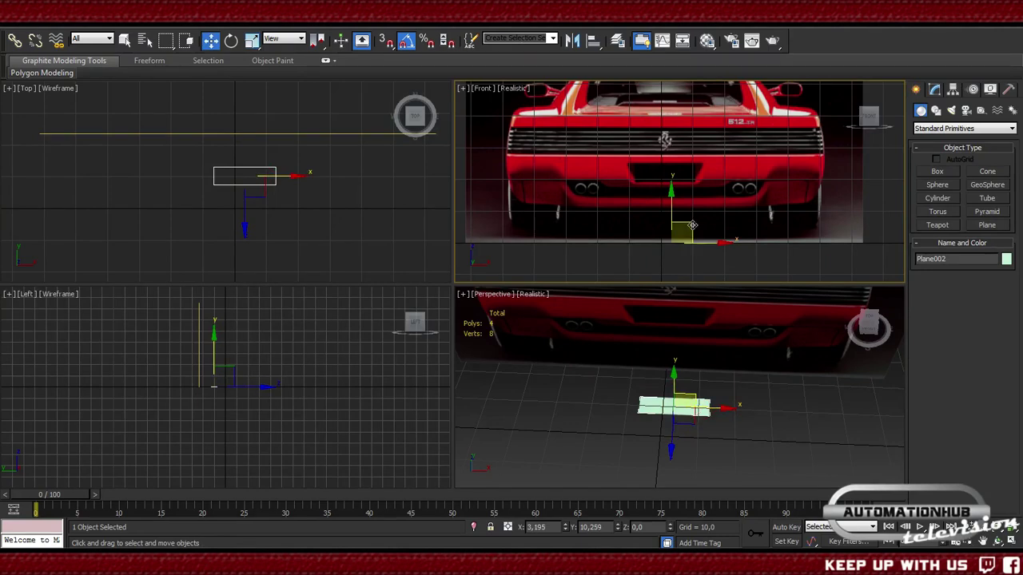
{"action": "left_click_drag", "start_coordinate": [692, 225], "coordinate": [670, 128]}
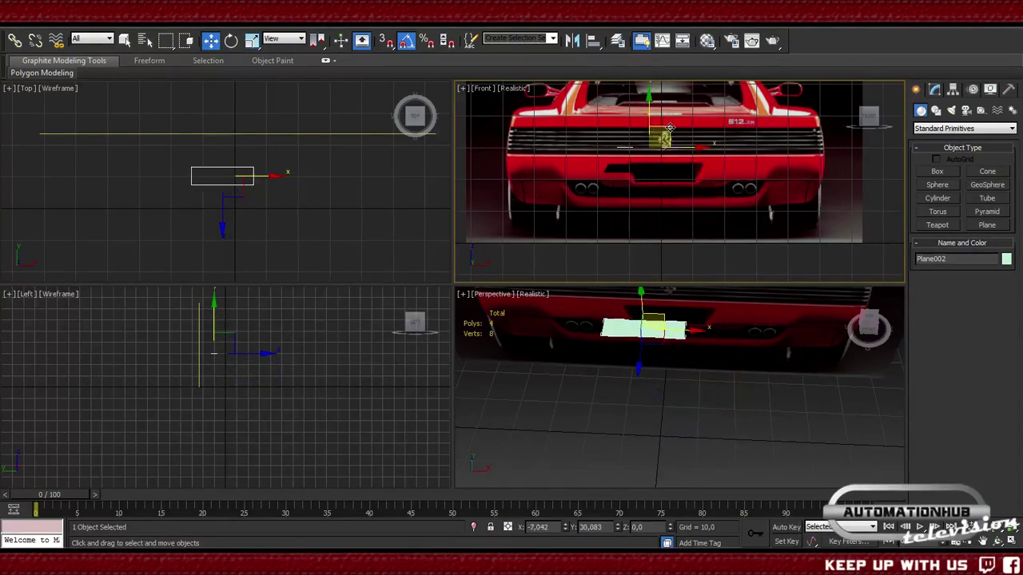
- Switch the Front viewport's display from Realistic to Shaded
{"action": "left_click", "coordinate": [509, 93]}
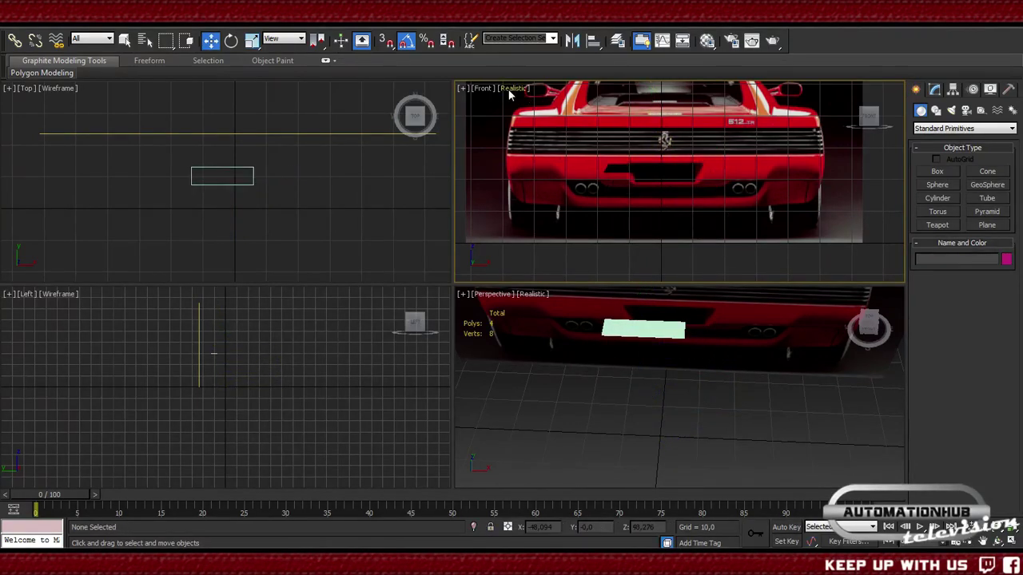
{"action": "left_click", "coordinate": [509, 93]}
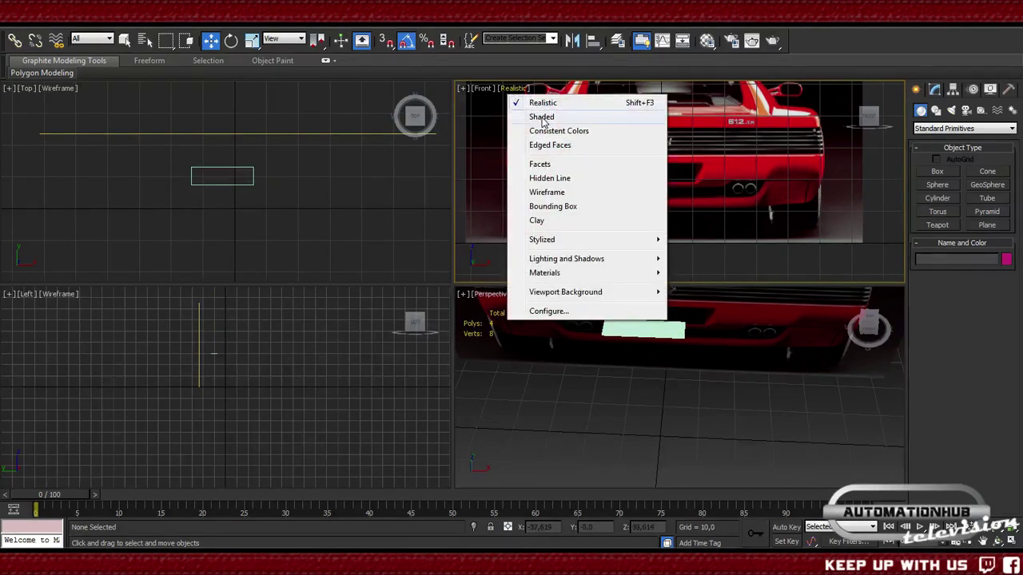
{"action": "key", "text": "Escape"}
{"action": "key", "text": "shift+F3"}
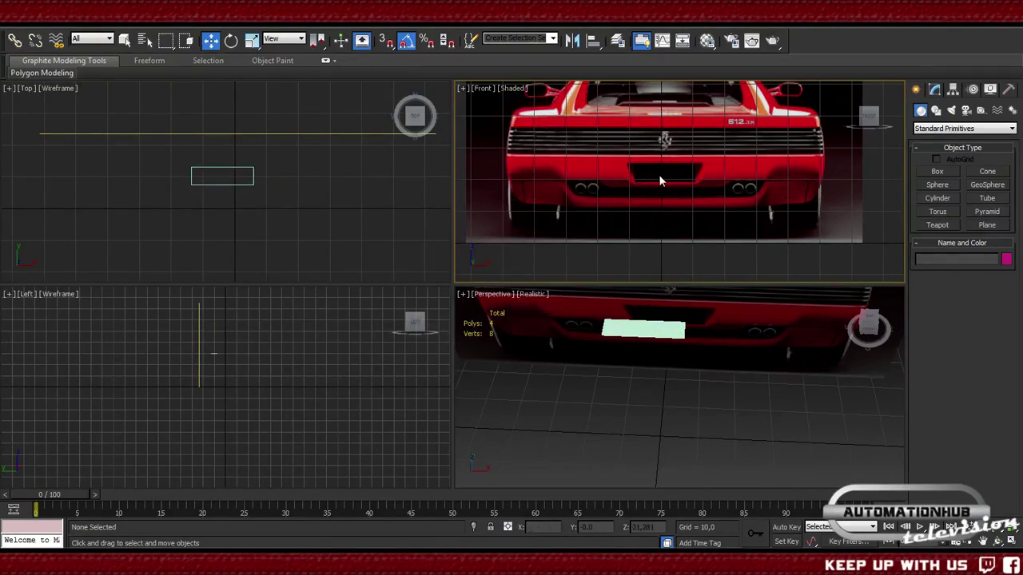
- Select the small plane and move it up to the grille's upper edge in the Front view, at a height of about 36.5
{"action": "left_click", "coordinate": [640, 330]}
{"action": "scroll", "coordinate": [674, 197], "scroll_direction": "up", "scroll_amount": 4}
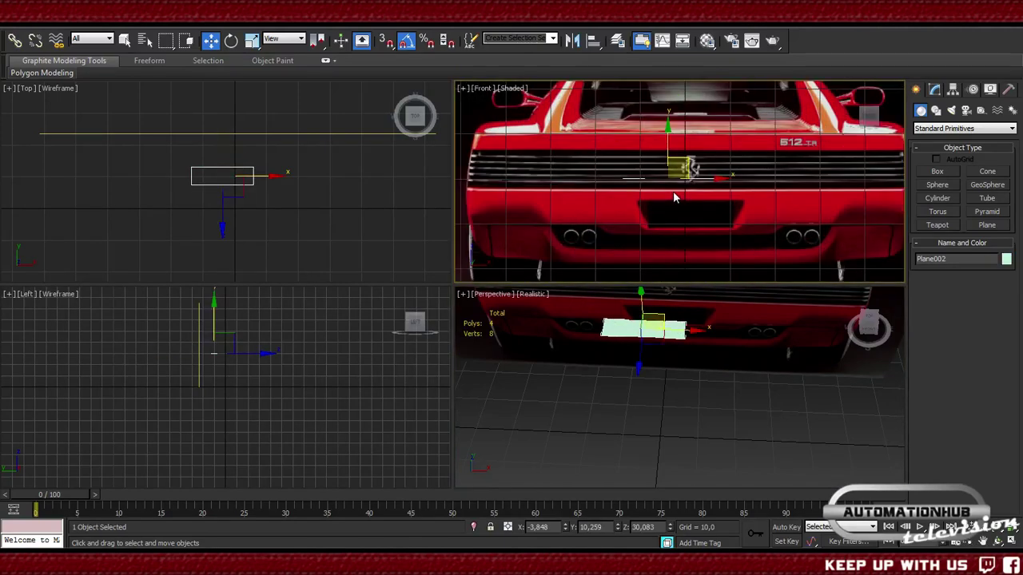
{"action": "scroll", "coordinate": [674, 198], "scroll_direction": "up", "scroll_amount": 2}
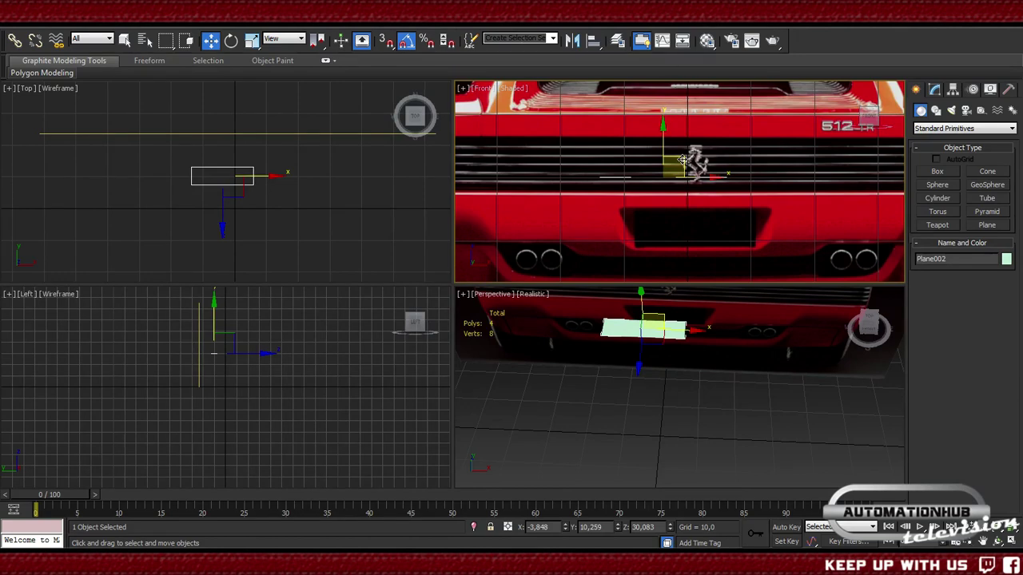
{"action": "left_click_drag", "start_coordinate": [682, 160], "coordinate": [680, 118]}
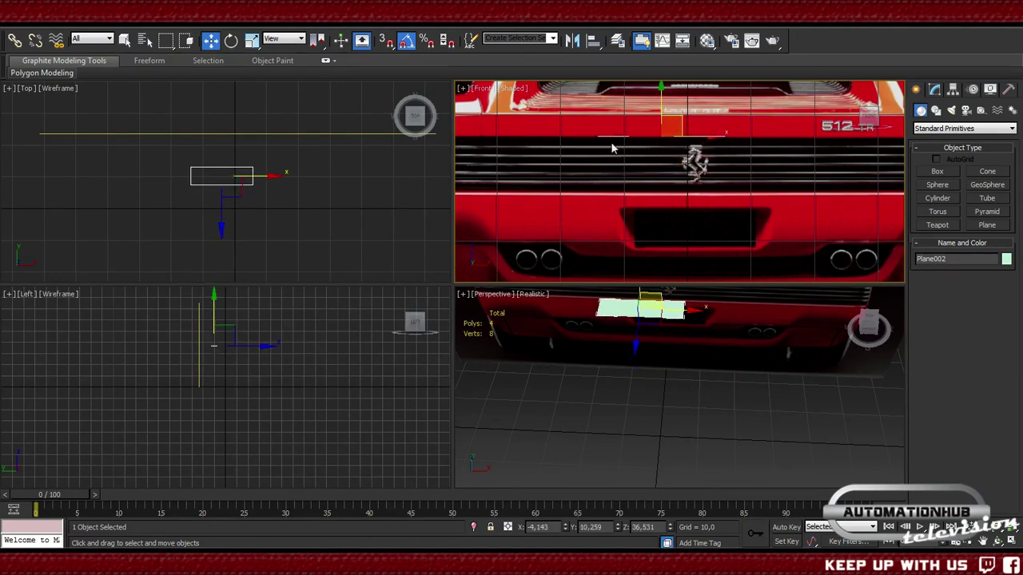
- Examine the plane's alignment with the grille's upper edge, the slats and the horse badge in the Front view, both close up and from afar
{"action": "scroll", "coordinate": [603, 143], "scroll_direction": "up", "scroll_amount": 3}
{"action": "middle_click_drag", "start_coordinate": [619, 142], "coordinate": [656, 196]}
{"action": "scroll", "coordinate": [655, 196], "scroll_direction": "up", "scroll_amount": 2}
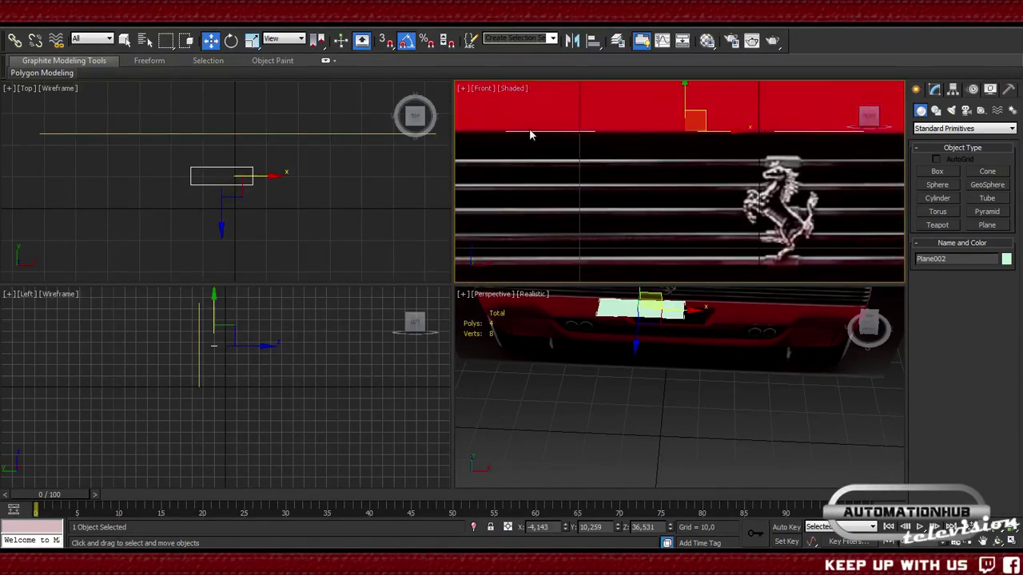
{"action": "scroll", "coordinate": [612, 152], "scroll_direction": "down", "scroll_amount": 2}
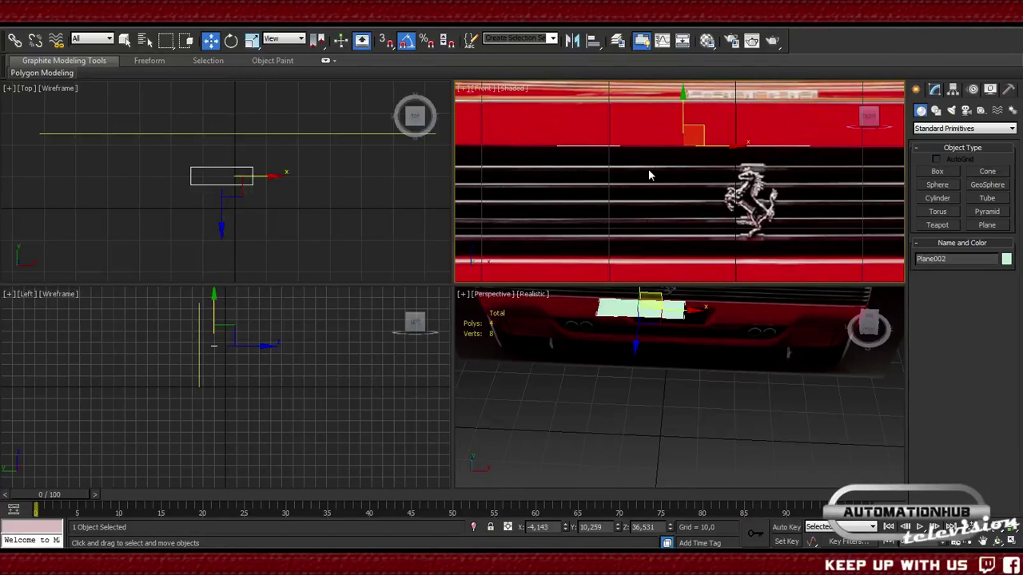
{"action": "middle_click_drag", "start_coordinate": [648, 168], "coordinate": [655, 212]}
{"action": "scroll", "coordinate": [655, 212], "scroll_direction": "down", "scroll_amount": 4}
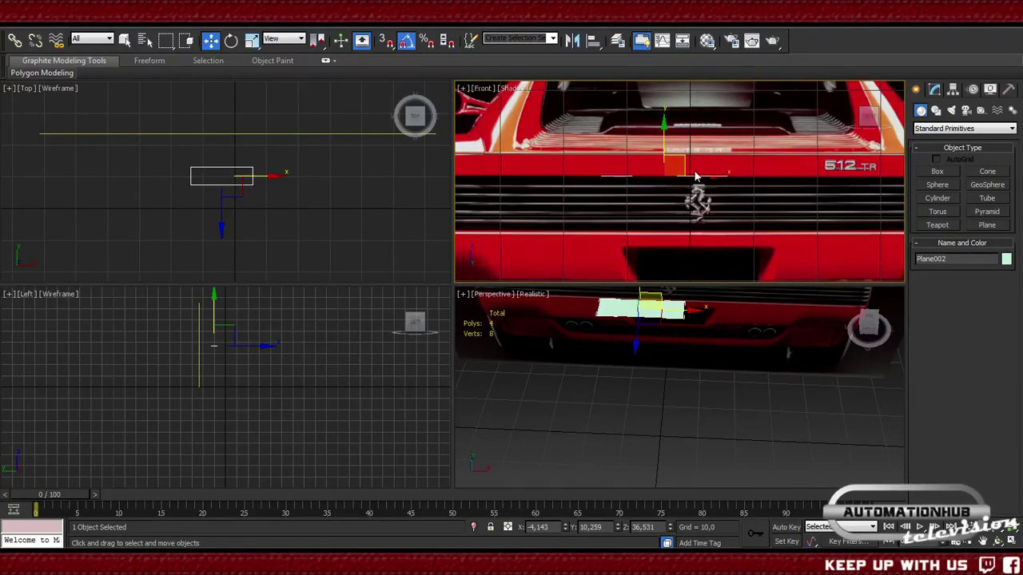
{"action": "scroll", "coordinate": [679, 179], "scroll_direction": "up", "scroll_amount": 3}
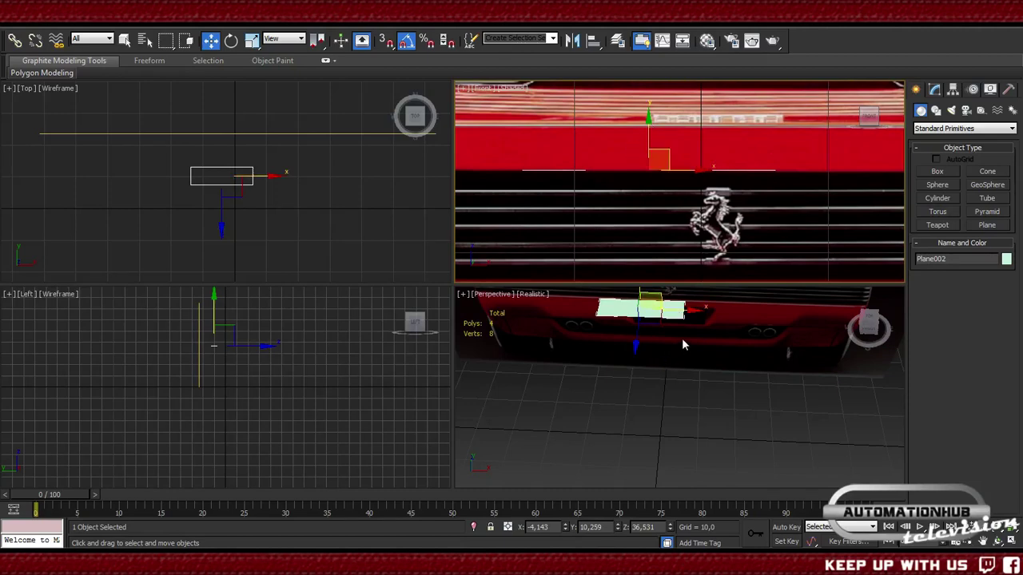
{"action": "middle_click_drag", "start_coordinate": [699, 225], "coordinate": [720, 214]}
{"action": "scroll", "coordinate": [728, 218], "scroll_direction": "down", "scroll_amount": 3}
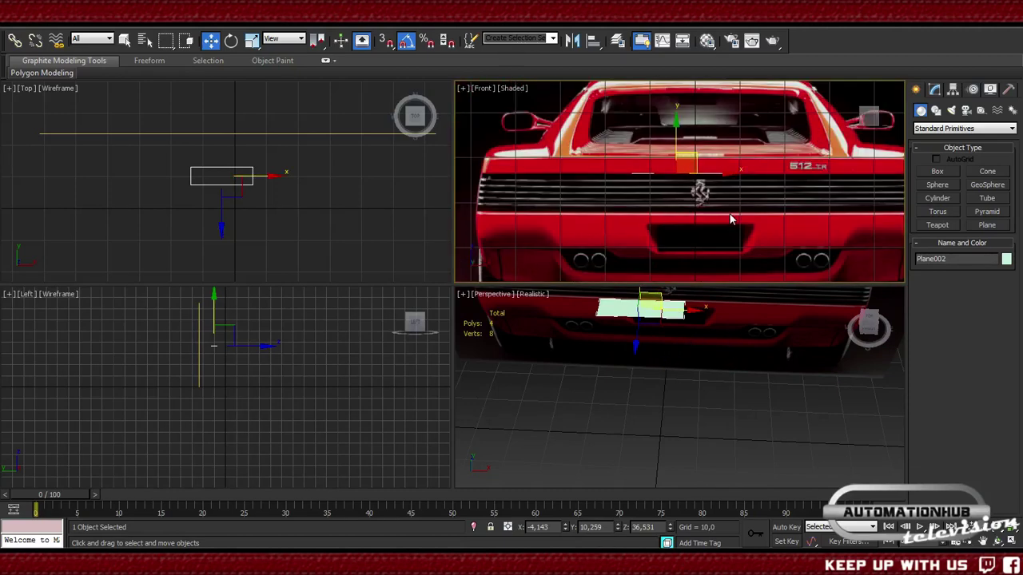
{"action": "scroll", "coordinate": [705, 220], "scroll_direction": "up", "scroll_amount": 1}
{"action": "scroll", "coordinate": [692, 224], "scroll_direction": "up", "scroll_amount": 2}
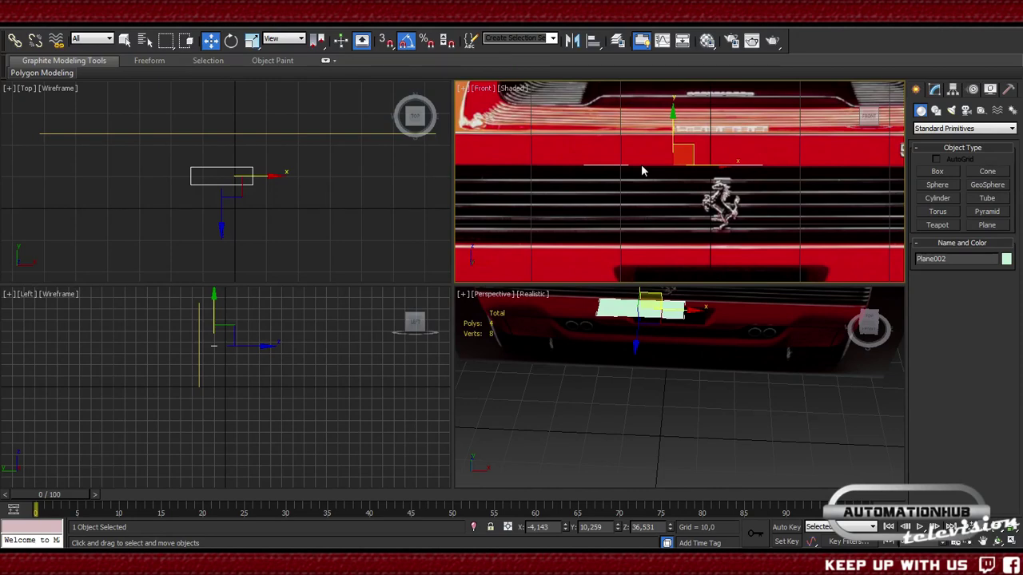
{"action": "scroll", "coordinate": [641, 165], "scroll_direction": "up", "scroll_amount": 3}
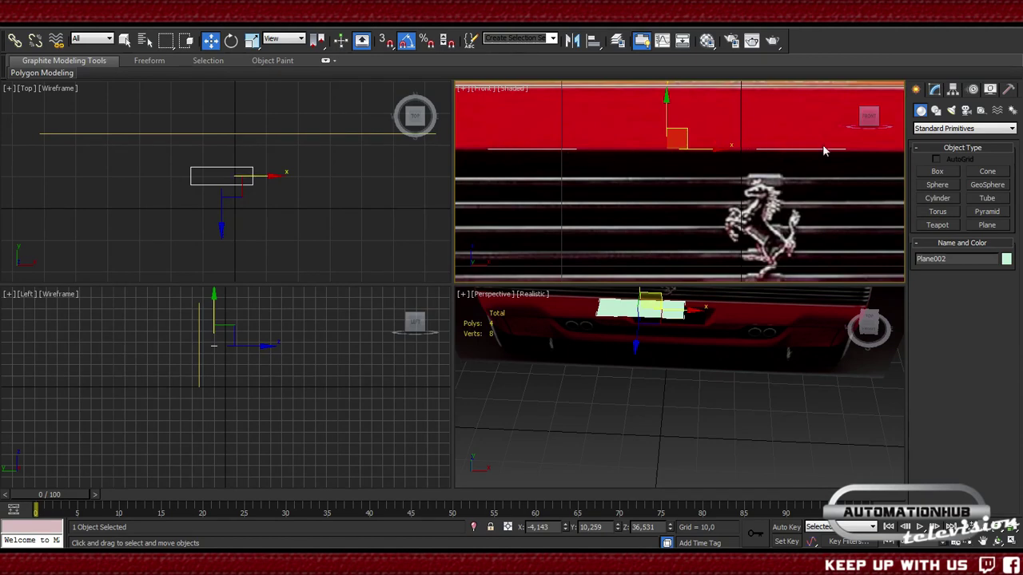
{"action": "left_click", "coordinate": [664, 151]}
{"action": "middle_click_drag", "start_coordinate": [648, 228], "coordinate": [644, 196]}
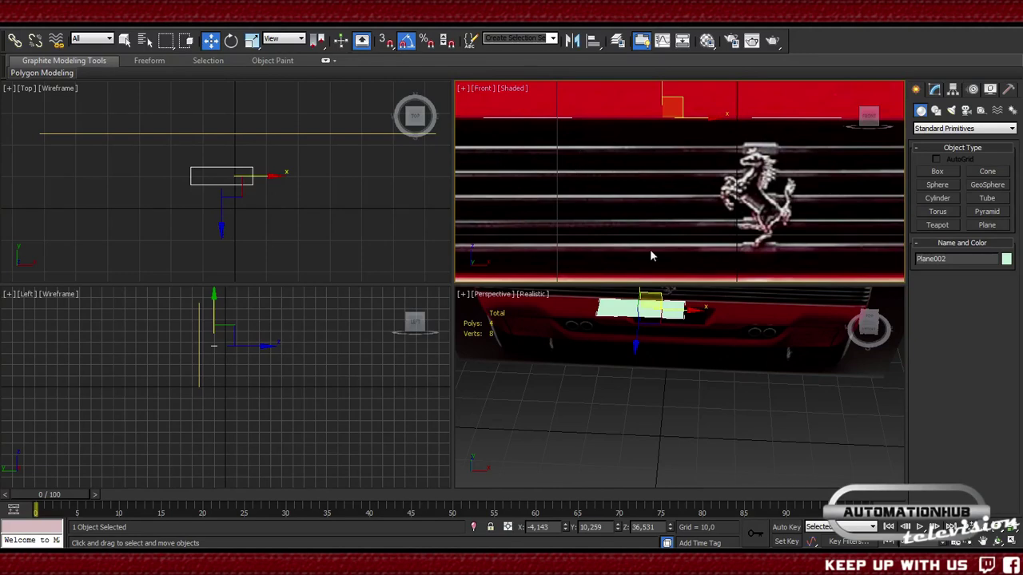
{"action": "scroll", "coordinate": [607, 174], "scroll_direction": "down", "scroll_amount": 6}
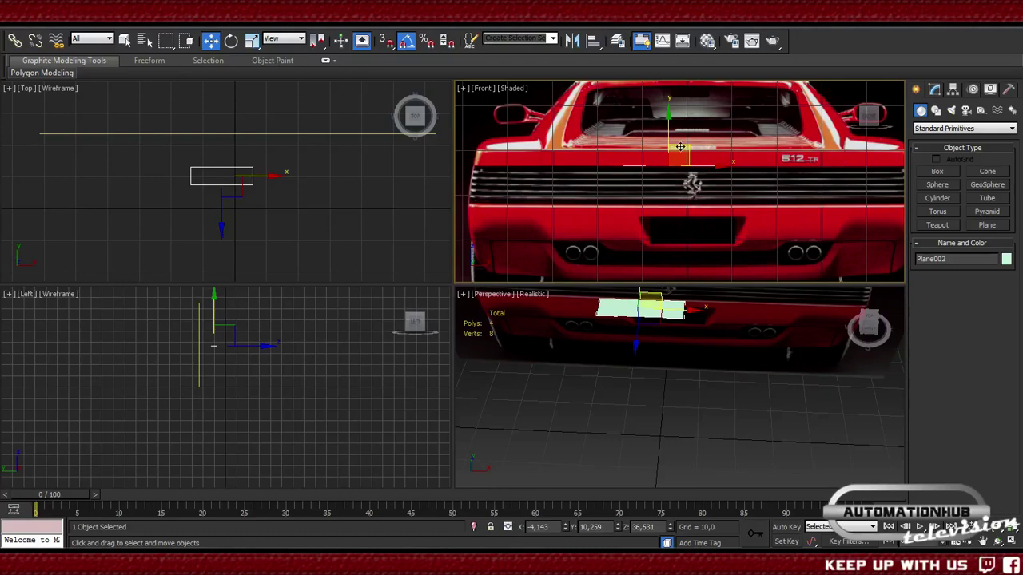
{"action": "scroll", "coordinate": [655, 196], "scroll_direction": "up", "scroll_amount": 2}
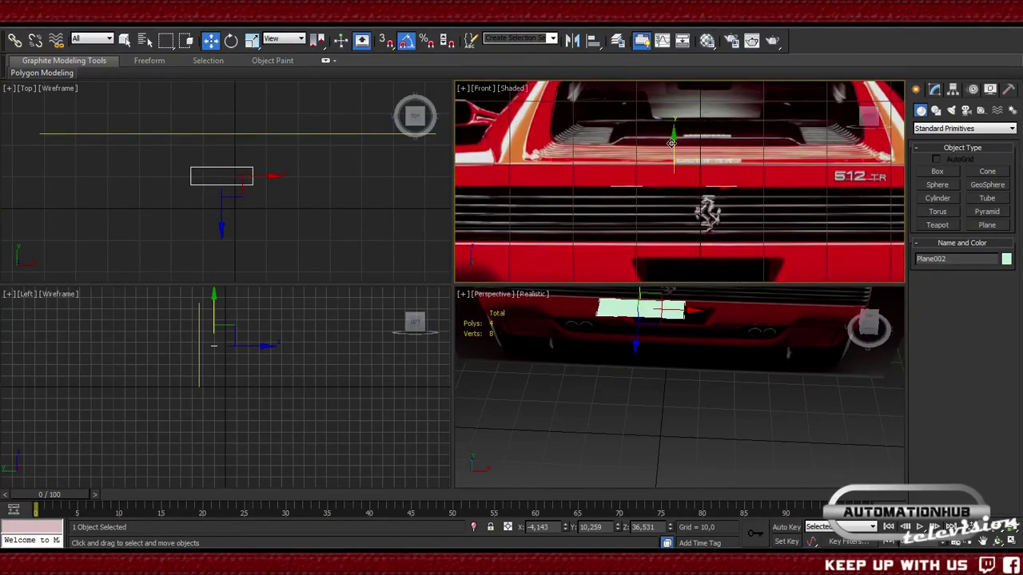
- Delete the small plane and create a plane about 0.57 by 0.57 on the uppermost grille slat in the Front view
{"action": "key", "text": "Delete"}
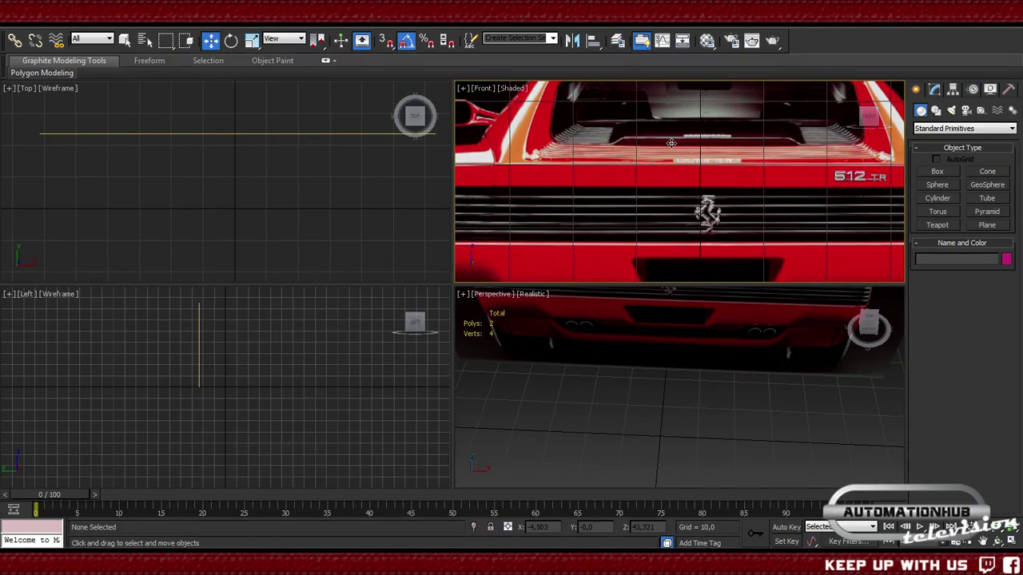
{"action": "left_click", "coordinate": [986, 224]}
{"action": "scroll", "coordinate": [656, 199], "scroll_direction": "up", "scroll_amount": 4}
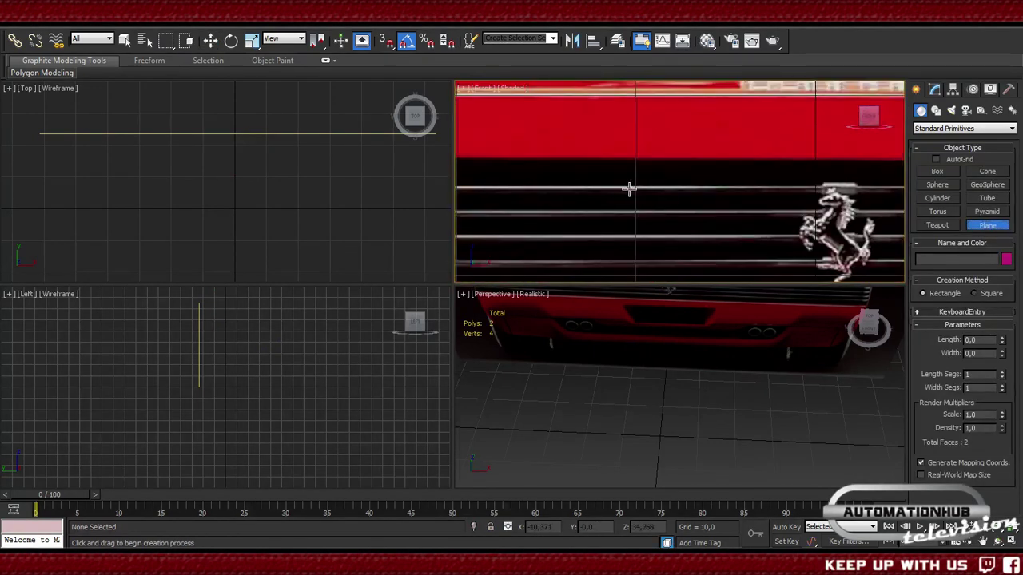
{"action": "left_click_drag", "start_coordinate": [631, 185], "coordinate": [640, 196]}
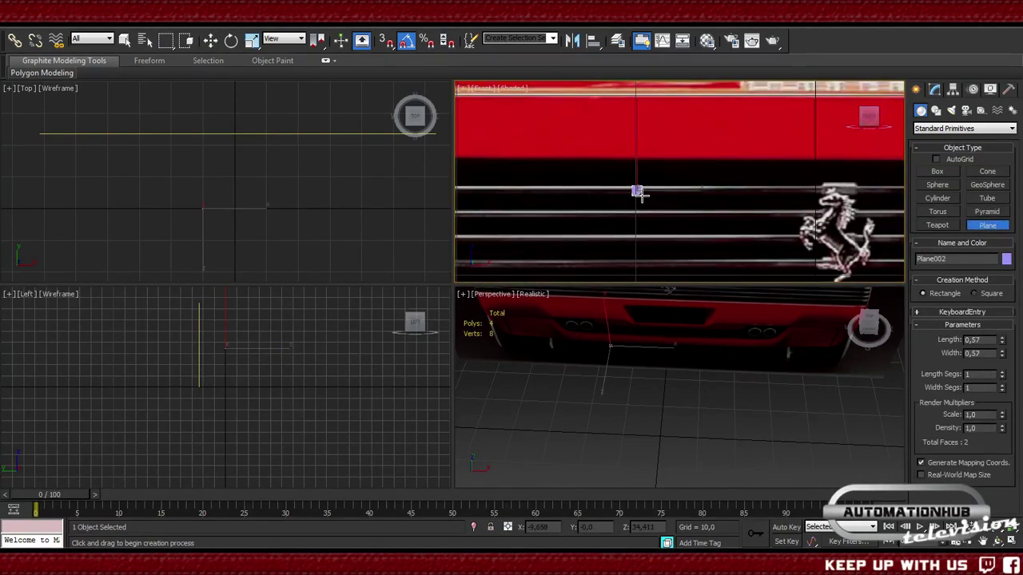
{"action": "scroll", "coordinate": [641, 202], "scroll_direction": "up", "scroll_amount": 3}
{"action": "middle_click_drag", "start_coordinate": [636, 209], "coordinate": [695, 205]}
{"action": "scroll", "coordinate": [685, 206], "scroll_direction": "down", "scroll_amount": 1}
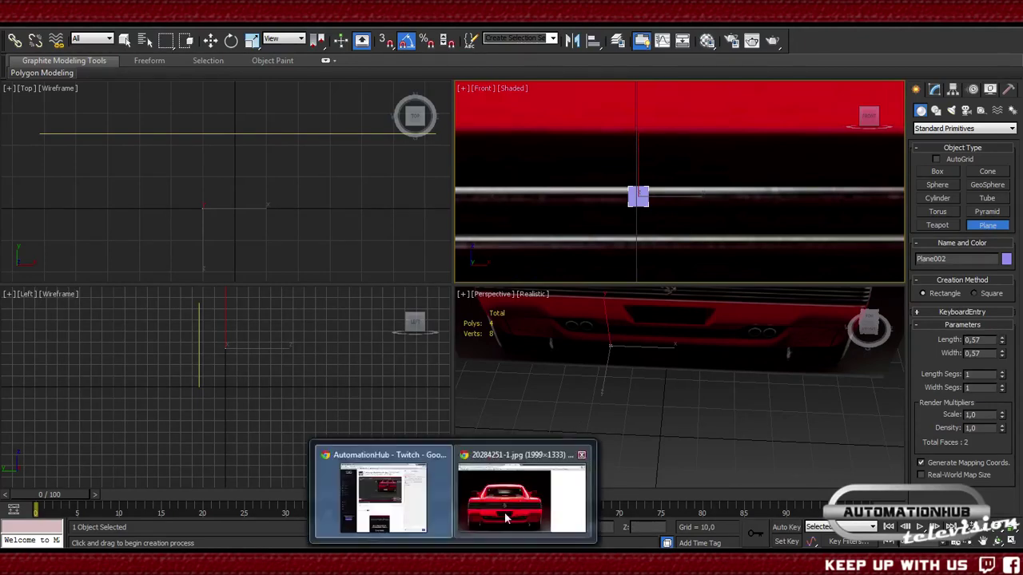
- Switch to the full-size car photo in Chrome and examine the grille slats at full zoom from one end to the other
{"action": "left_click", "coordinate": [504, 512]}
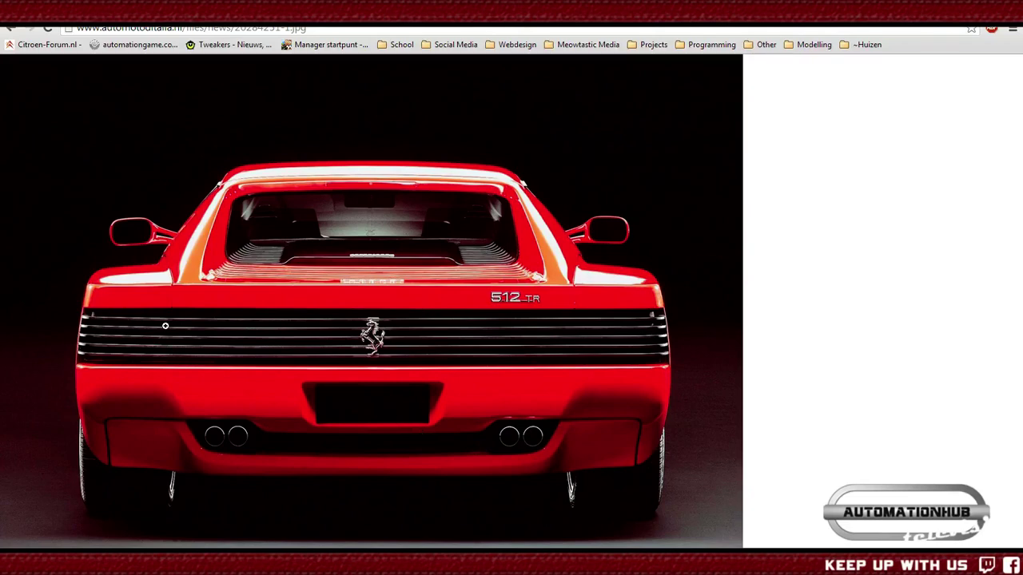
{"action": "left_click", "coordinate": [178, 350]}
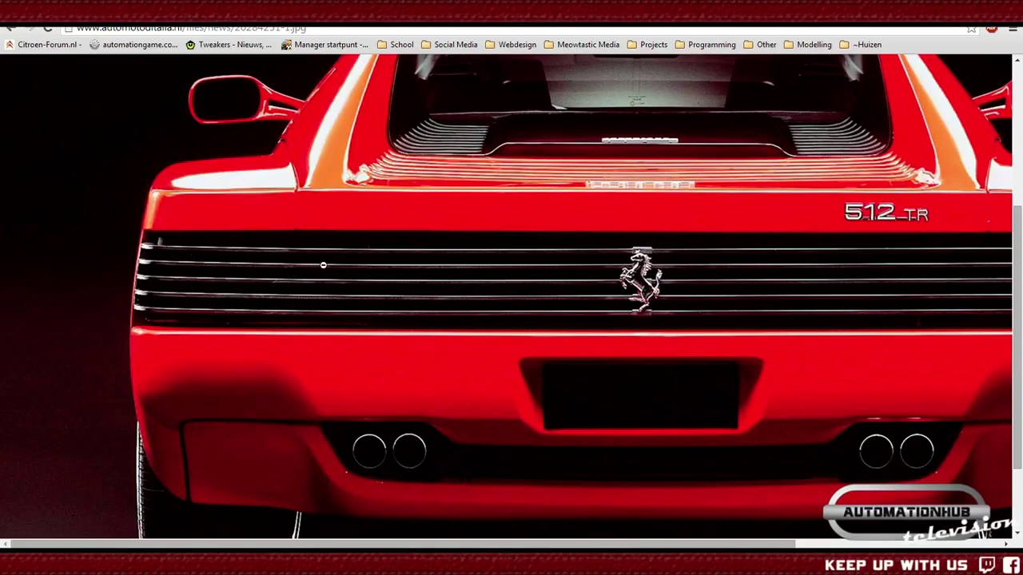
{"action": "scroll", "coordinate": [527, 284], "scroll_direction": "down", "scroll_amount": 1}
{"action": "scroll", "coordinate": [647, 278], "scroll_direction": "up", "scroll_amount": 1}
{"action": "scroll", "coordinate": [600, 286], "scroll_direction": "right", "scroll_amount": 1}
{"action": "scroll", "coordinate": [601, 288], "scroll_direction": "right", "scroll_amount": 3}
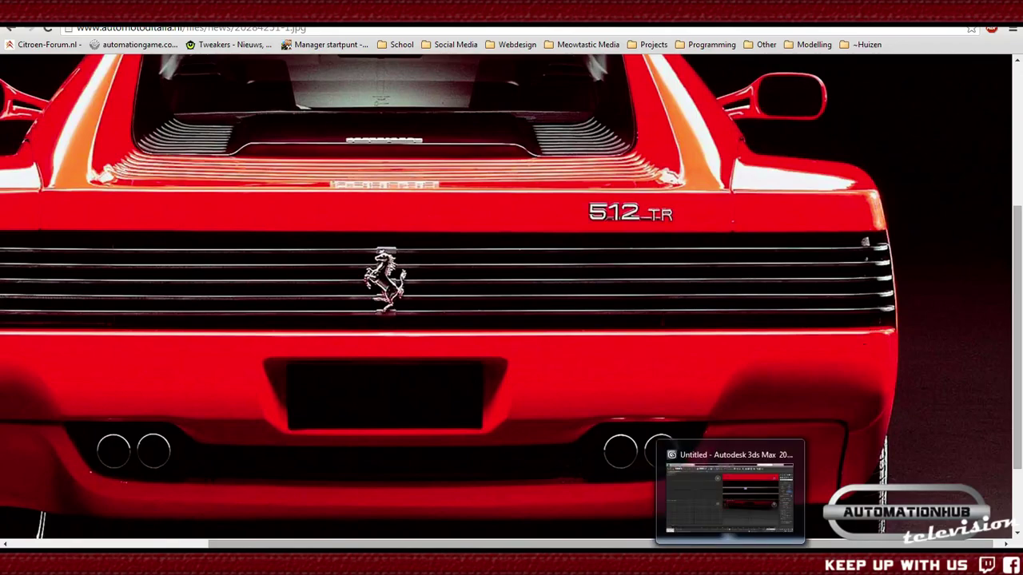
- Return to 3ds Max and move the small plane along the uppermost slat to the grille's left end, at X about -45.8
{"action": "left_click", "coordinate": [730, 558]}
{"action": "middle_click_drag", "start_coordinate": [623, 230], "coordinate": [654, 223]}
{"action": "scroll", "coordinate": [648, 223], "scroll_direction": "down", "scroll_amount": 5}
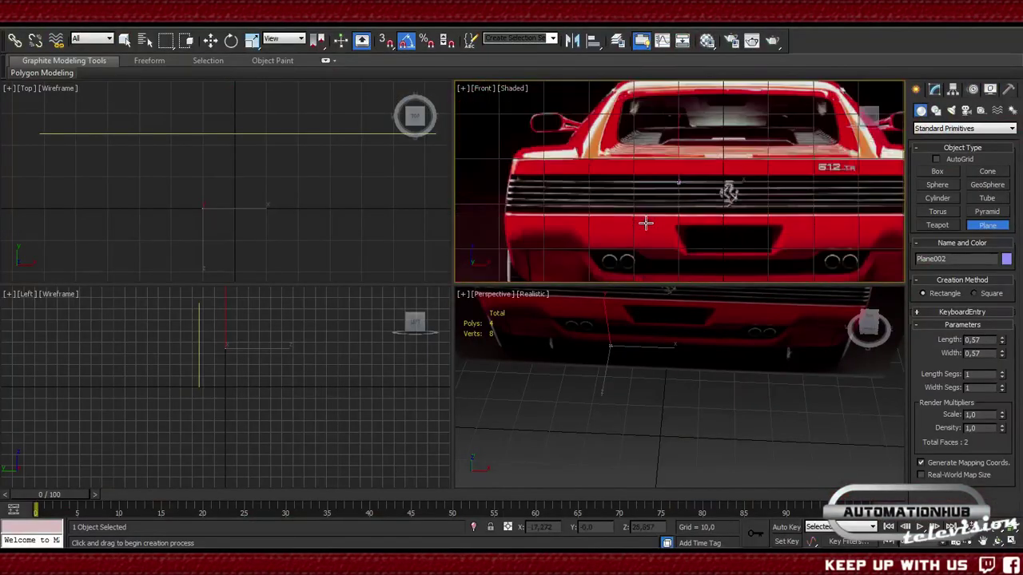
{"action": "scroll", "coordinate": [671, 209], "scroll_direction": "up", "scroll_amount": 4}
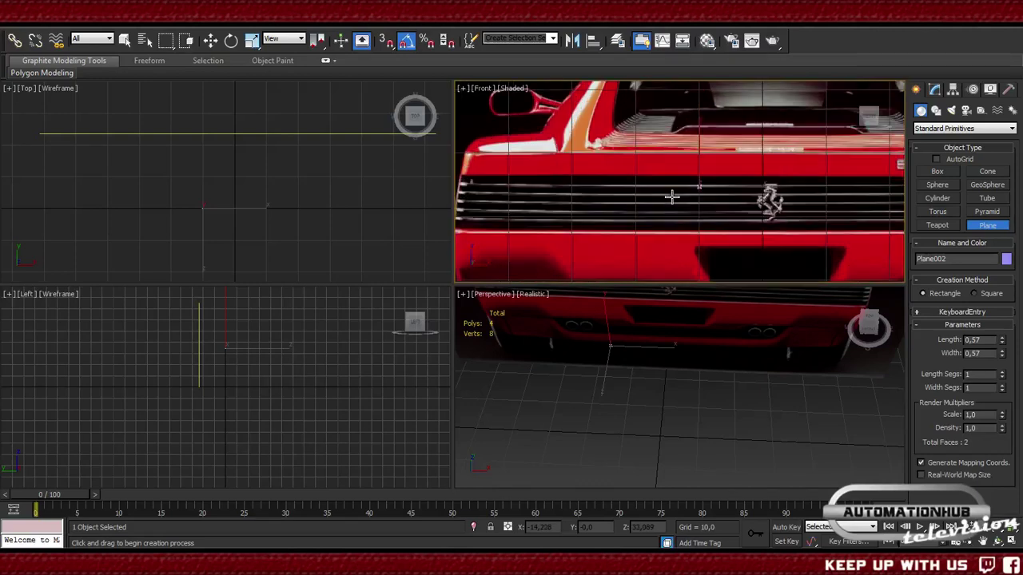
{"action": "key", "text": "w"}
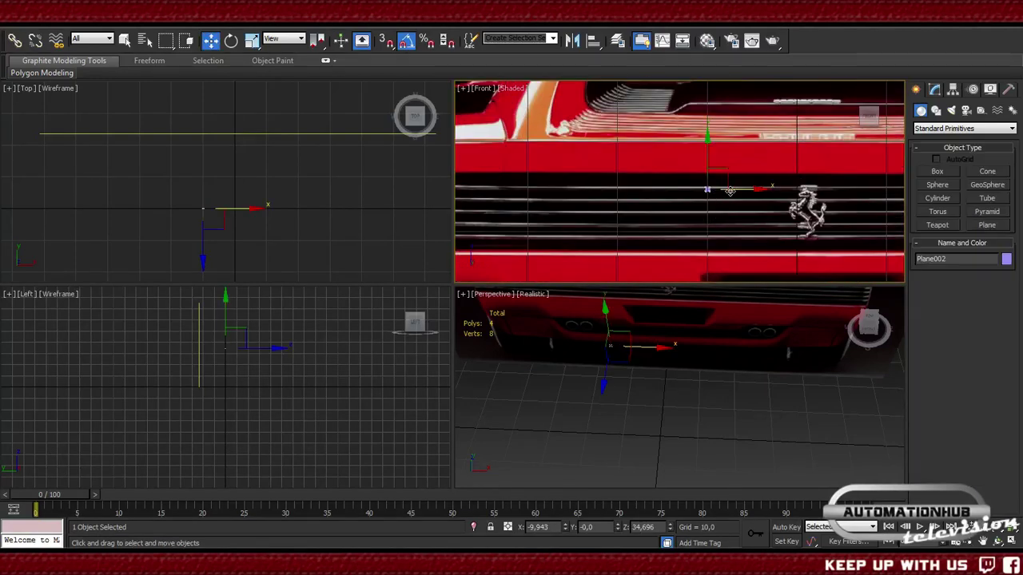
{"action": "left_click_drag", "start_coordinate": [727, 191], "coordinate": [516, 190]}
{"action": "scroll", "coordinate": [530, 220], "scroll_direction": "down", "scroll_amount": 2}
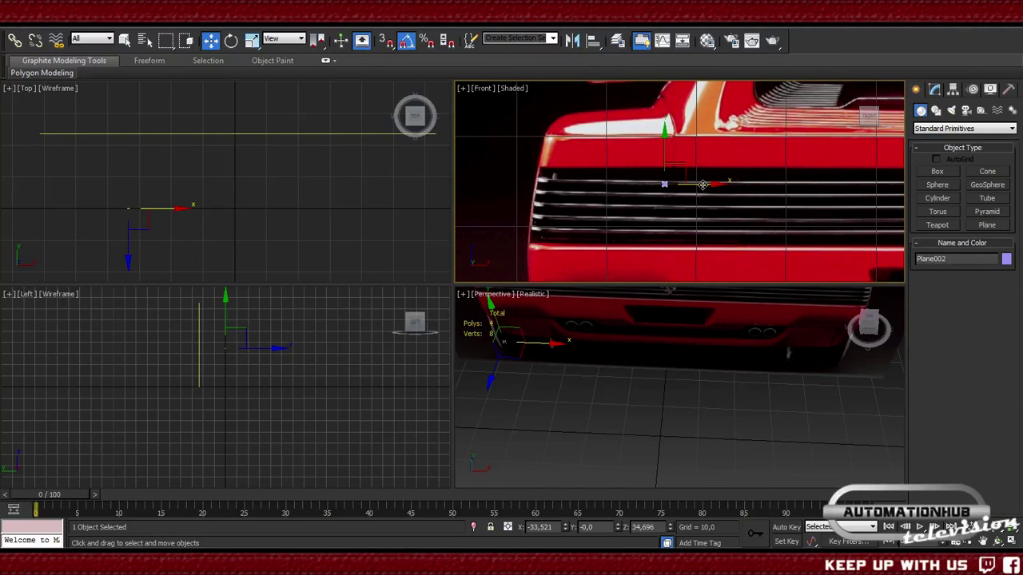
{"action": "left_click_drag", "start_coordinate": [701, 187], "coordinate": [593, 186]}
{"action": "scroll", "coordinate": [599, 192], "scroll_direction": "up", "scroll_amount": 4}
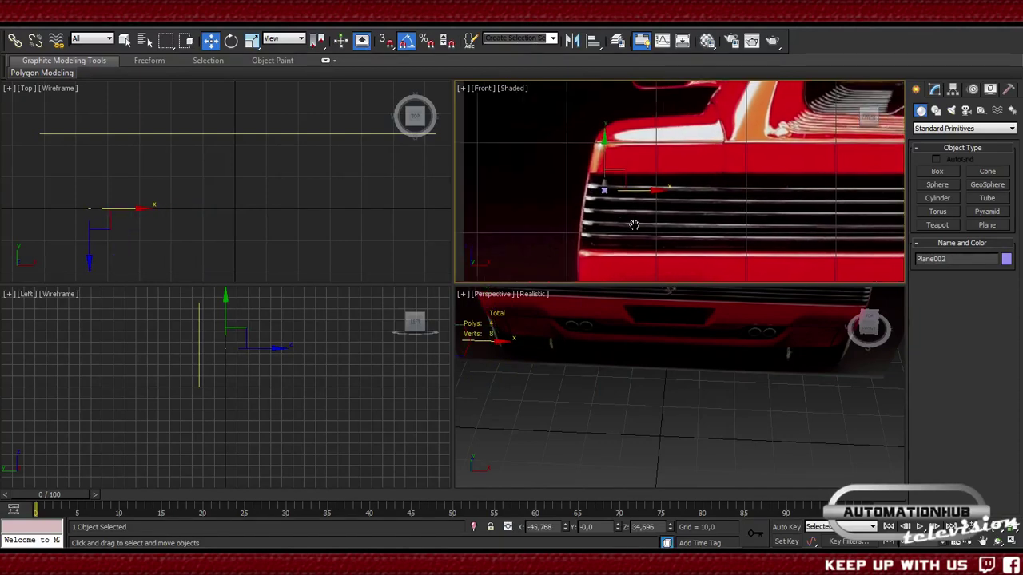
- Fine-position the small plane over the uppermost slat beside the grille's left end, at about X -45.85 and Z 35.06
{"action": "middle_click_drag", "start_coordinate": [605, 197], "coordinate": [655, 214]}
{"action": "scroll", "coordinate": [609, 212], "scroll_direction": "up", "scroll_amount": 3}
{"action": "scroll", "coordinate": [631, 192], "scroll_direction": "down", "scroll_amount": 1}
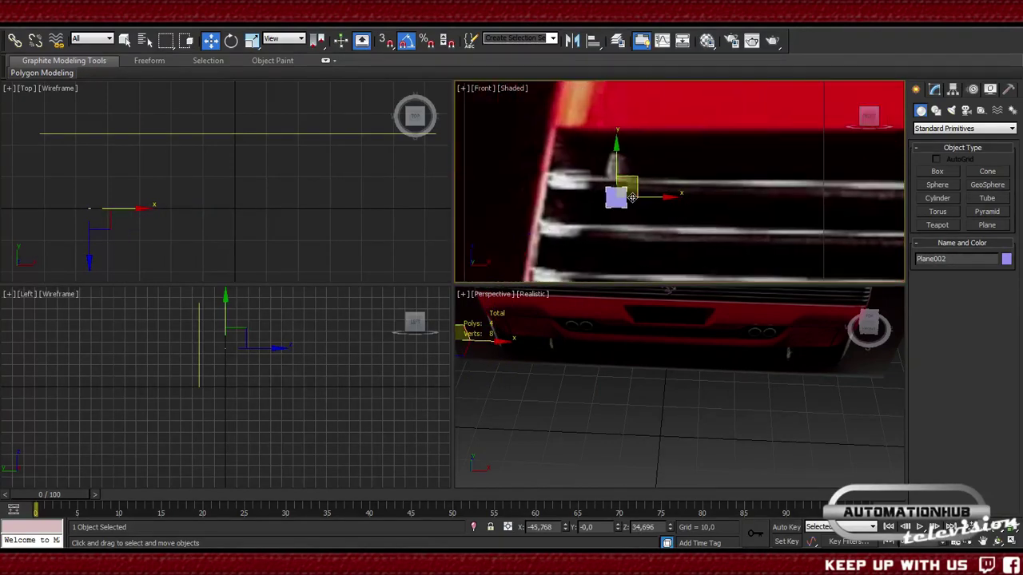
{"action": "left_click_drag", "start_coordinate": [650, 197], "coordinate": [628, 169]}
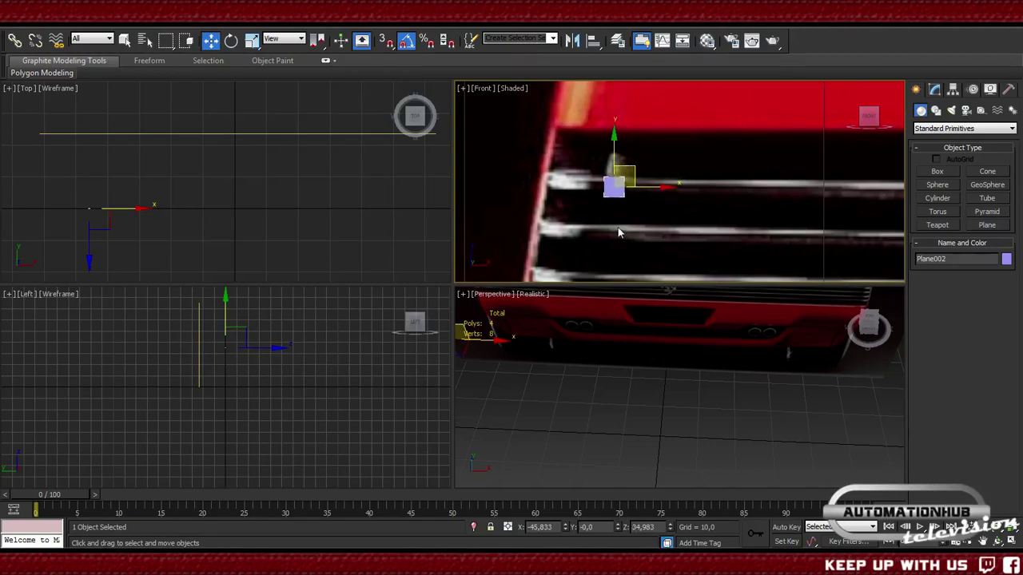
{"action": "scroll", "coordinate": [639, 197], "scroll_direction": "down", "scroll_amount": 4}
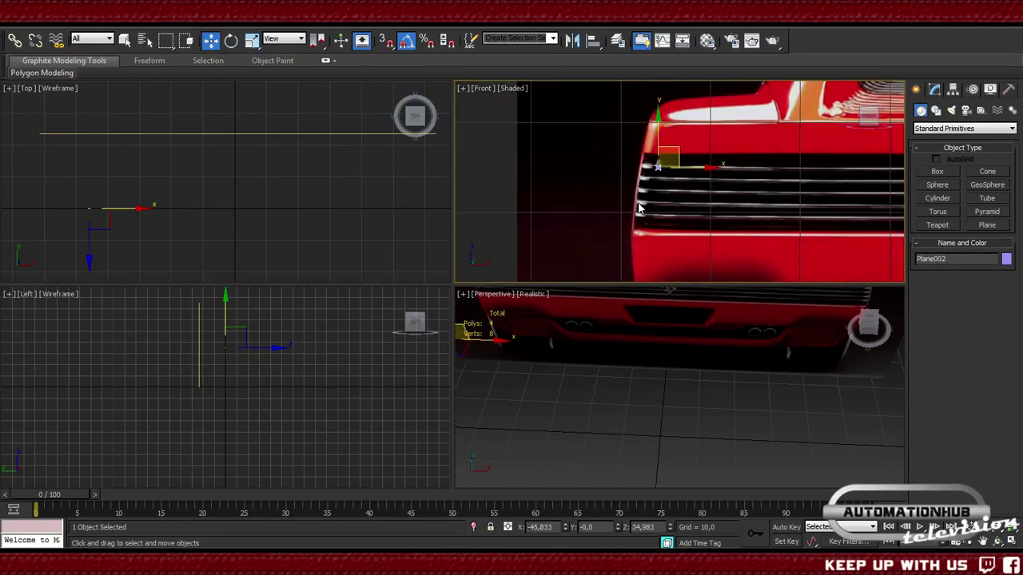
{"action": "scroll", "coordinate": [640, 209], "scroll_direction": "up", "scroll_amount": 2}
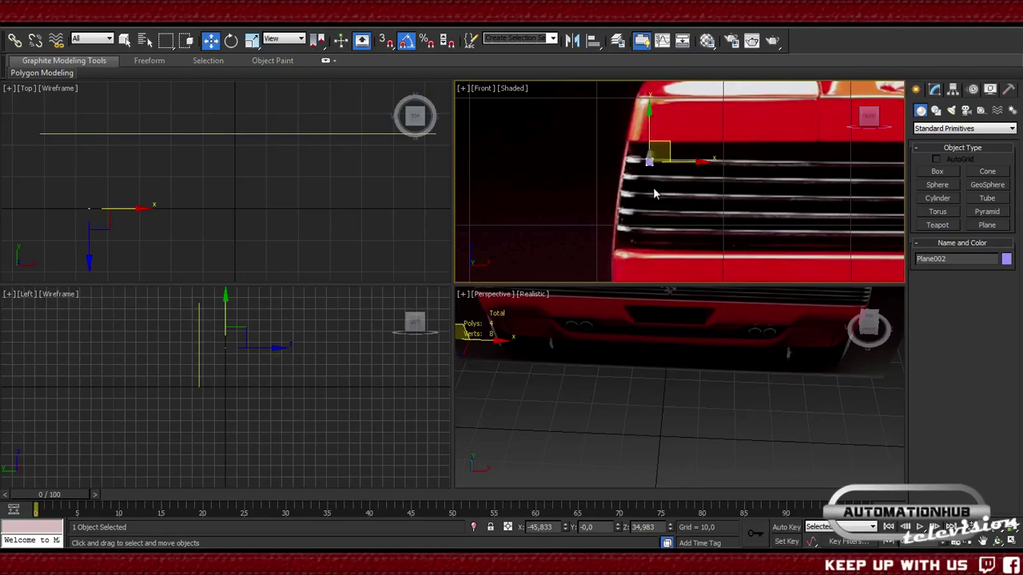
{"action": "scroll", "coordinate": [653, 193], "scroll_direction": "up", "scroll_amount": 4}
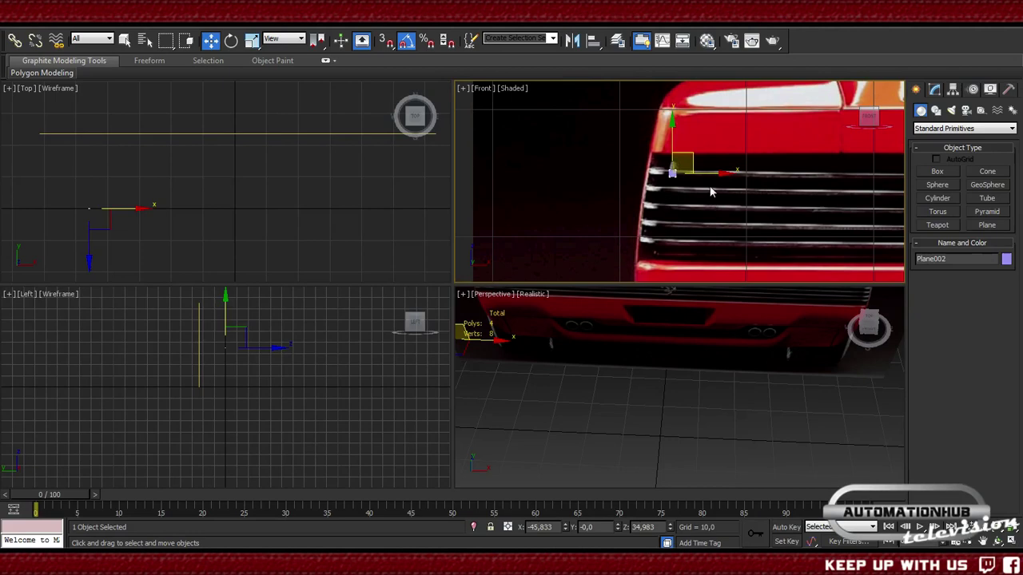
{"action": "middle_click_drag", "start_coordinate": [656, 198], "coordinate": [651, 221]}
{"action": "left_click_drag", "start_coordinate": [672, 165], "coordinate": [672, 162]}
- Convert the small plane to an Editable Poly and extrude its upper edge into a slanted second face reaching a height of about 35.9
{"action": "right_click", "coordinate": [655, 181]}
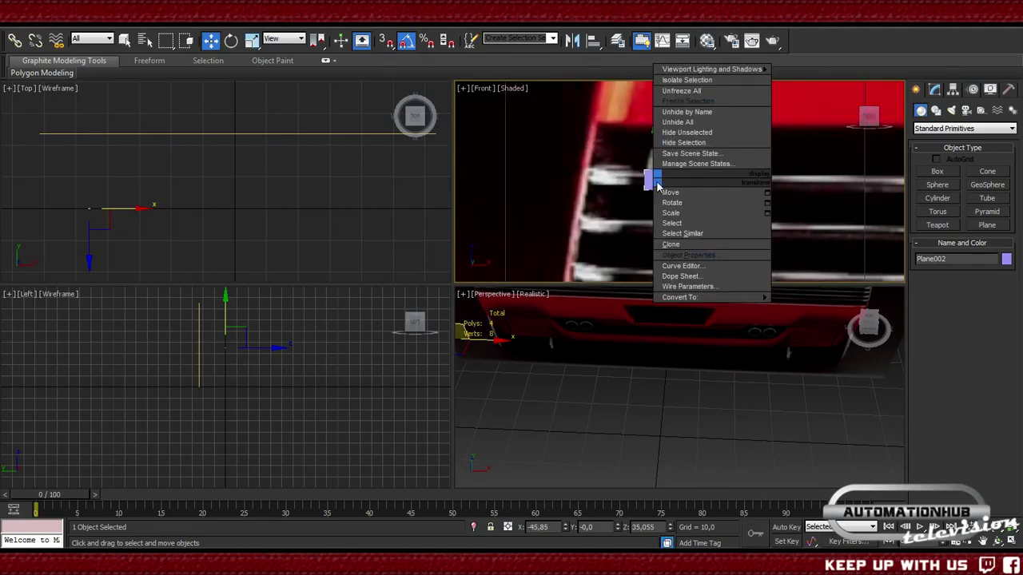
{"action": "mouse_move", "coordinate": [700, 298]}
{"action": "left_click", "coordinate": [801, 305]}
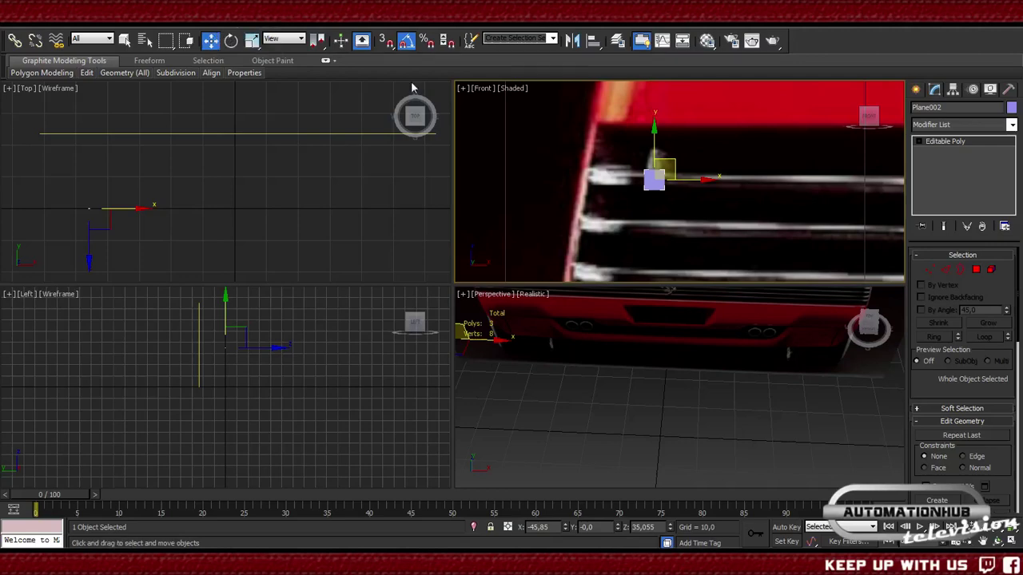
{"action": "left_click", "coordinate": [944, 272]}
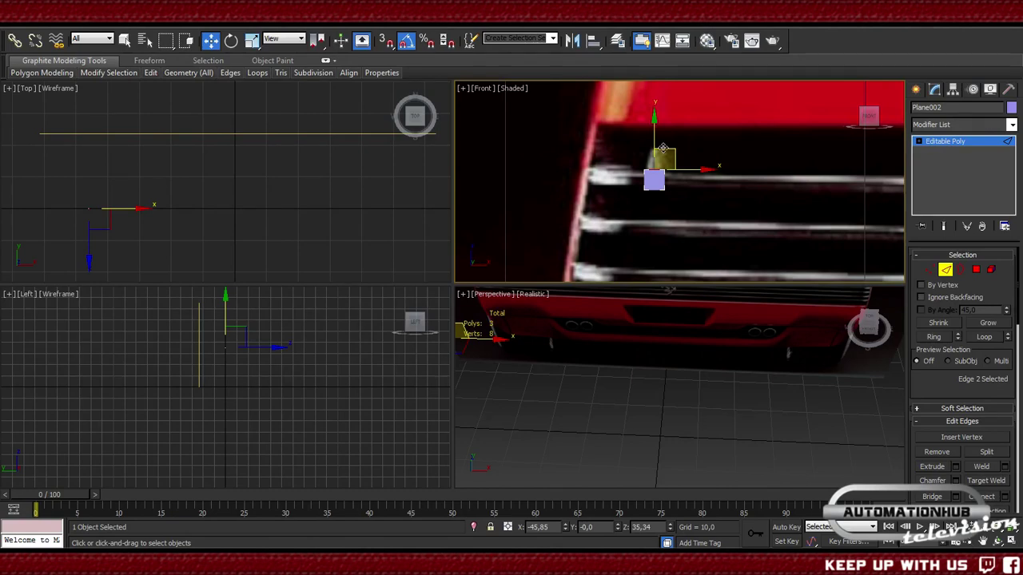
{"action": "left_click_drag", "start_coordinate": [662, 148], "coordinate": [668, 128], "text": "shift"}
{"action": "middle_click_drag", "start_coordinate": [690, 179], "coordinate": [699, 180]}
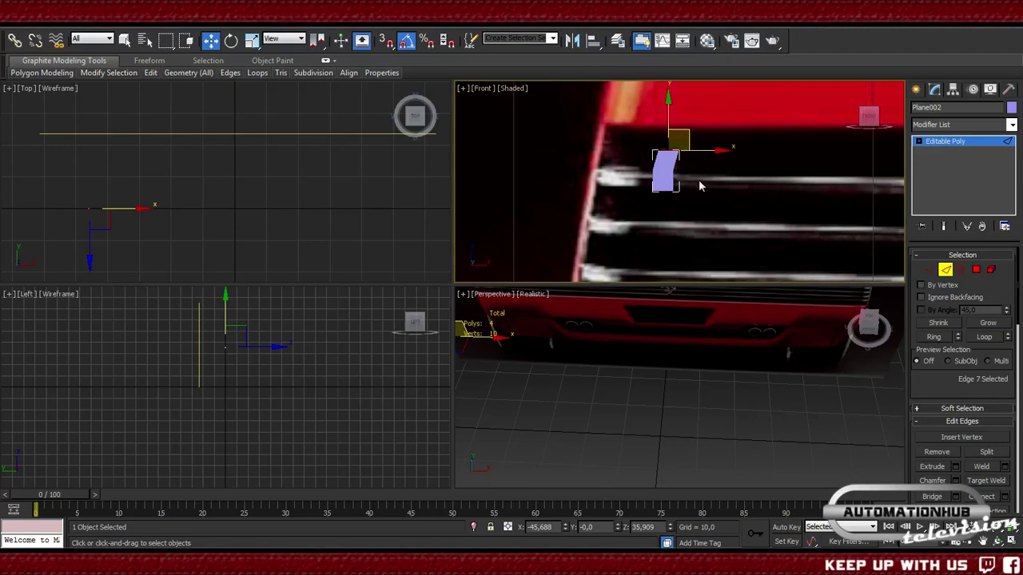
- Maximize the Front view and display the model's edges over the shading
{"action": "scroll", "coordinate": [707, 186], "scroll_direction": "up", "scroll_amount": 2}
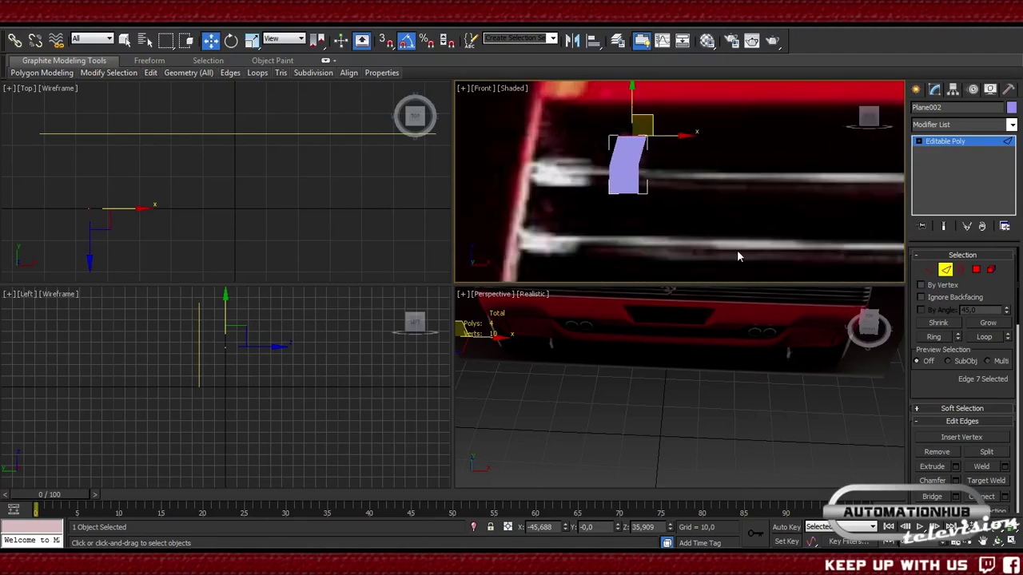
{"action": "left_click", "coordinate": [1012, 541]}
{"action": "middle_click_drag", "start_coordinate": [369, 353], "coordinate": [429, 361]}
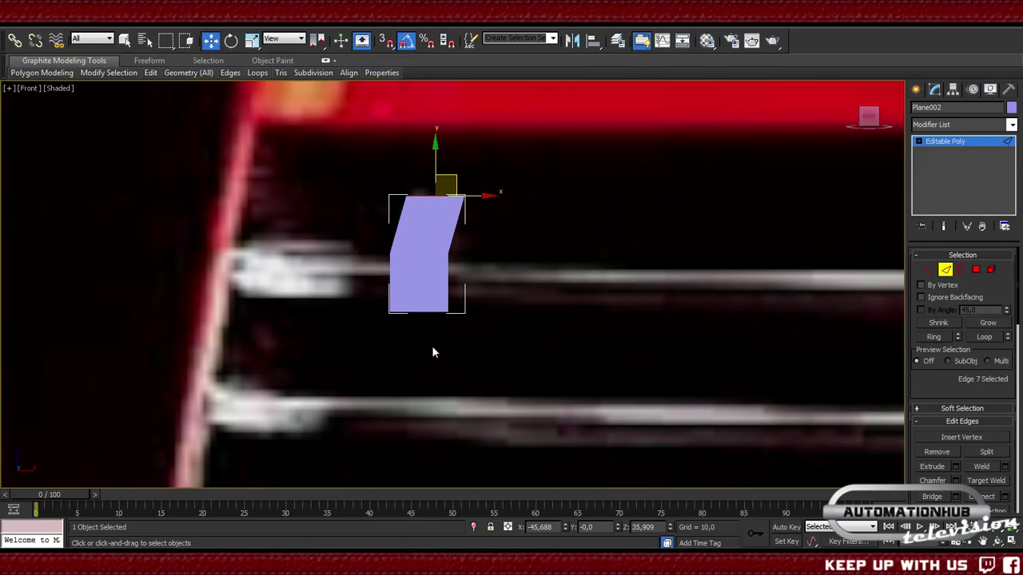
{"action": "key", "text": "F4"}
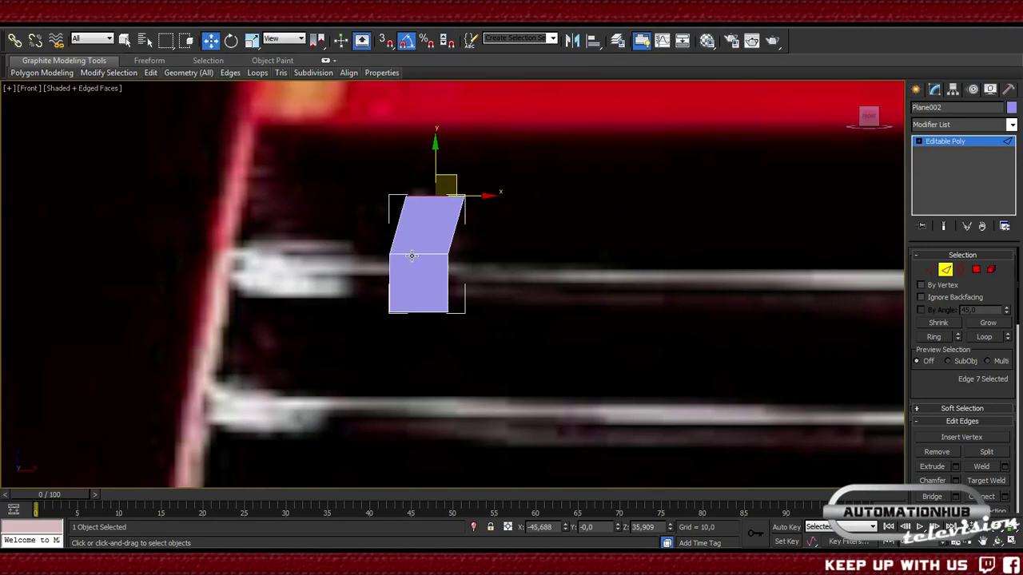
- Move the strip's top edge up to the grille's upper border, at about X -45.58 and Z 36.55
{"action": "left_click", "coordinate": [412, 255]}
{"action": "left_click", "coordinate": [425, 310]}
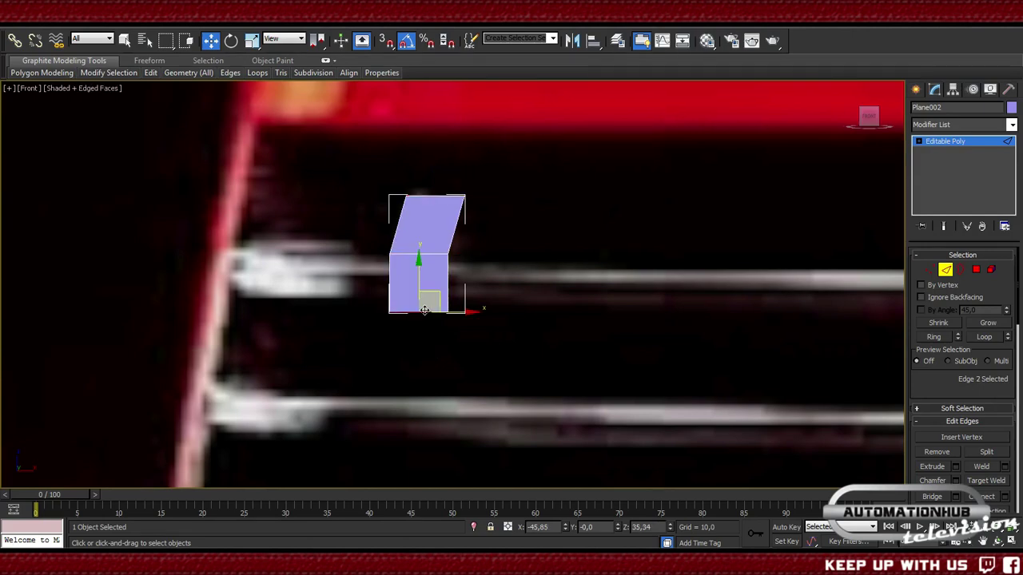
{"action": "left_click", "coordinate": [437, 196]}
{"action": "left_click", "coordinate": [438, 197]}
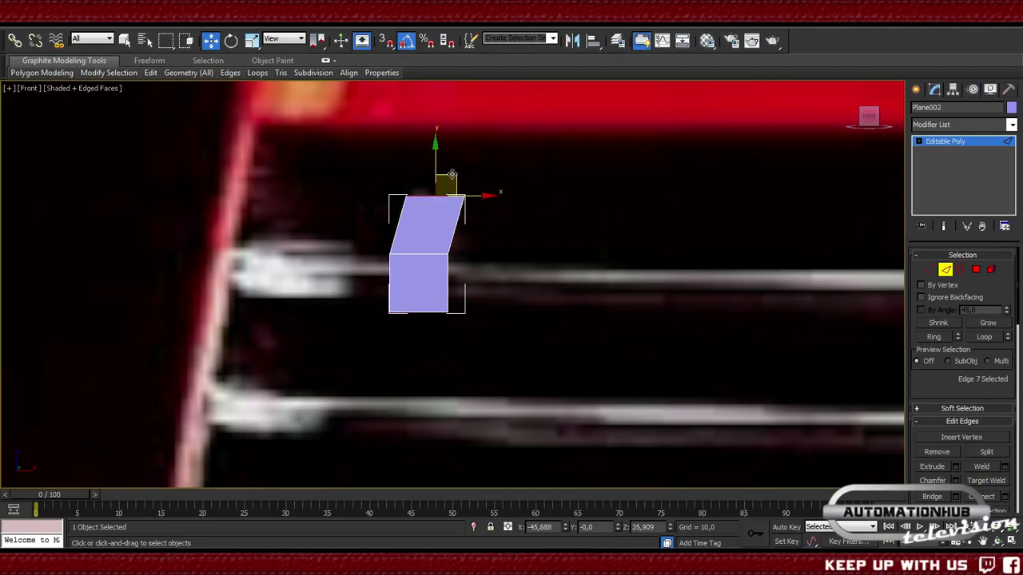
{"action": "left_click_drag", "start_coordinate": [451, 174], "coordinate": [463, 108]}
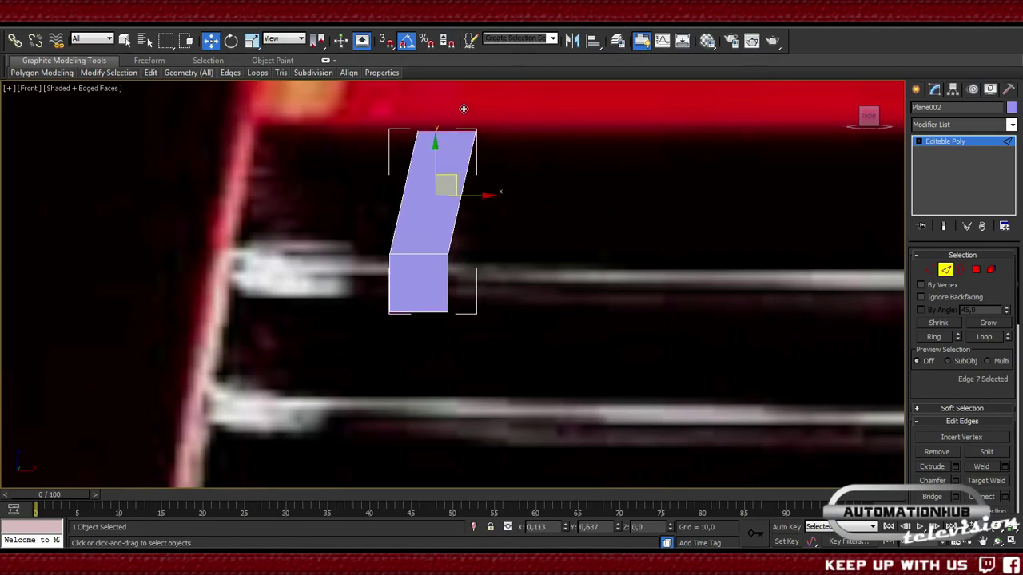
- Fit the strip's lower face to the slat by raising its bottom edge to about Z 34.85 and lowering the middle edge to about 35.29
{"action": "left_click", "coordinate": [420, 312]}
{"action": "left_click_drag", "start_coordinate": [419, 287], "coordinate": [418, 278]}
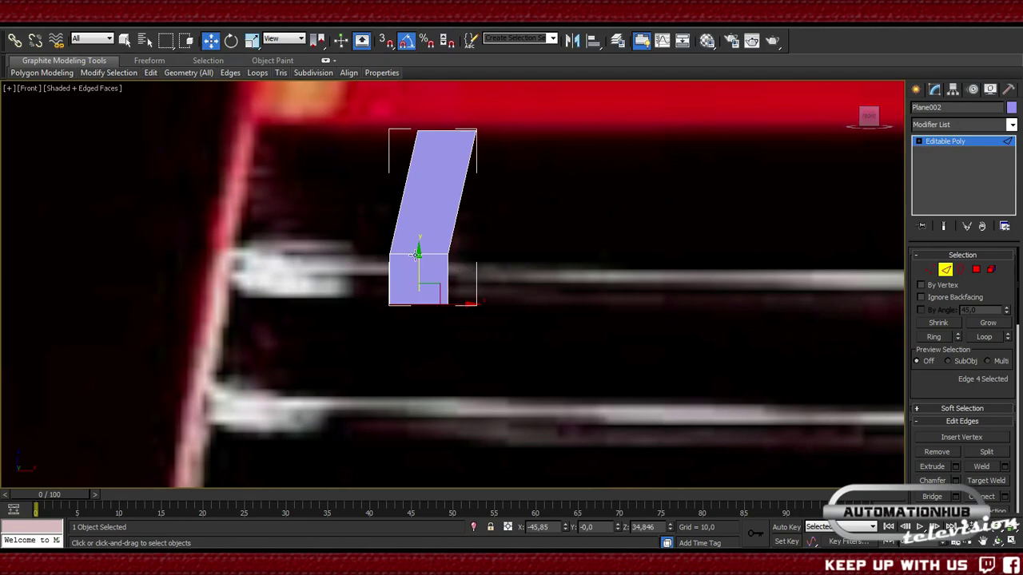
{"action": "left_click", "coordinate": [424, 255]}
{"action": "left_click_drag", "start_coordinate": [419, 225], "coordinate": [420, 228]}
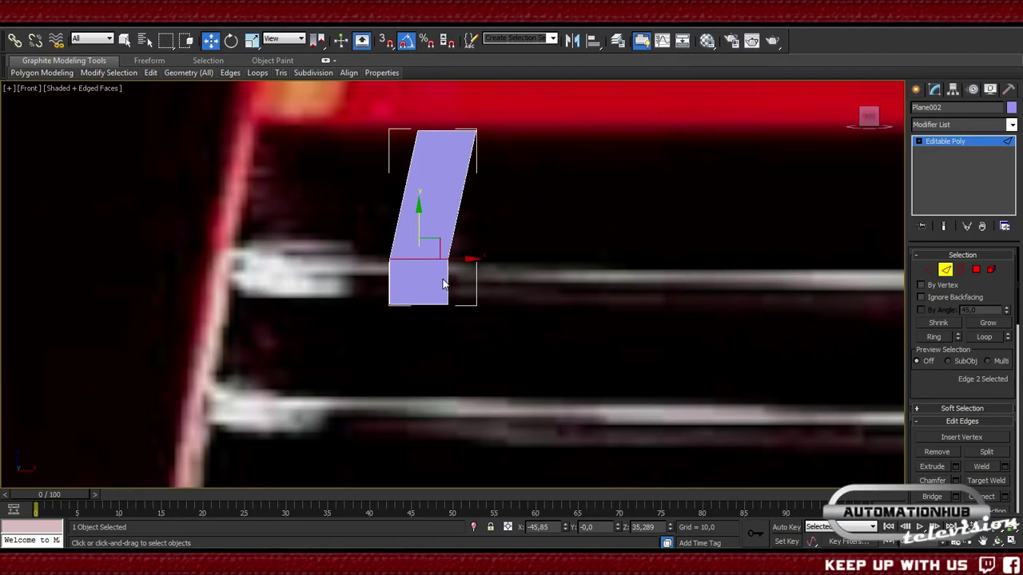
- Shift the strip's lower face slightly right to reduce the slant, and move all the strip's edges slightly back left
{"action": "left_click_drag", "start_coordinate": [516, 354], "coordinate": [357, 293]}
{"action": "left_click_drag", "start_coordinate": [457, 285], "coordinate": [471, 286]}
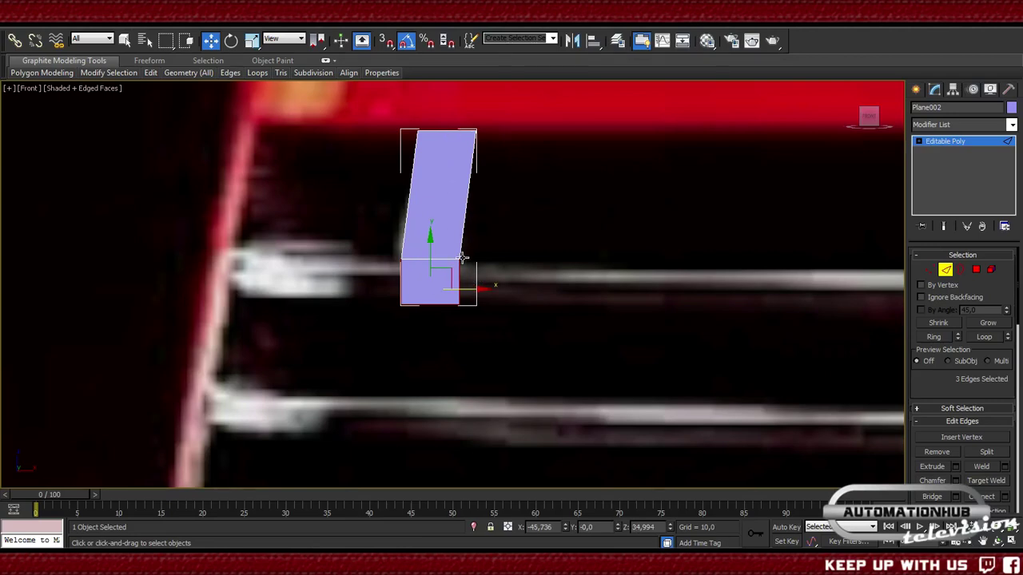
{"action": "left_click_drag", "start_coordinate": [474, 312], "coordinate": [474, 310]}
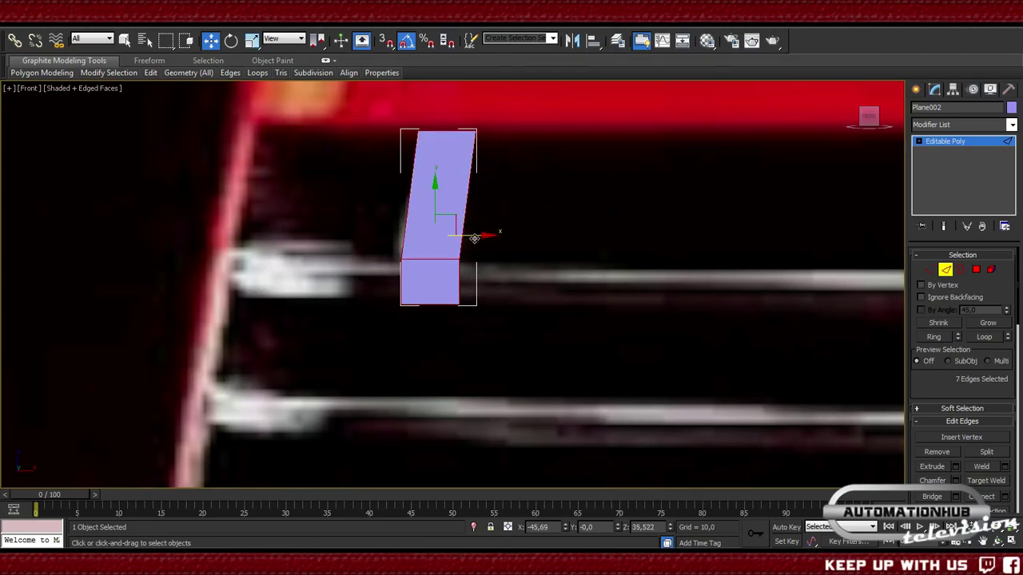
{"action": "left_click_drag", "start_coordinate": [474, 238], "coordinate": [465, 238]}
{"action": "left_click", "coordinate": [419, 284]}
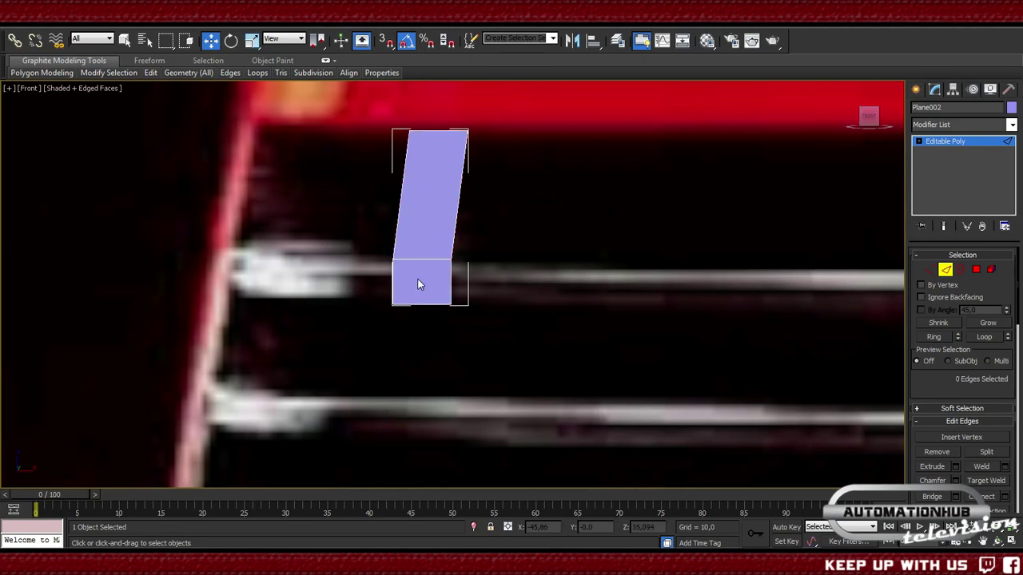
- Leave edge editing, make the strip see-through and deselect it
{"action": "left_click", "coordinate": [944, 269]}
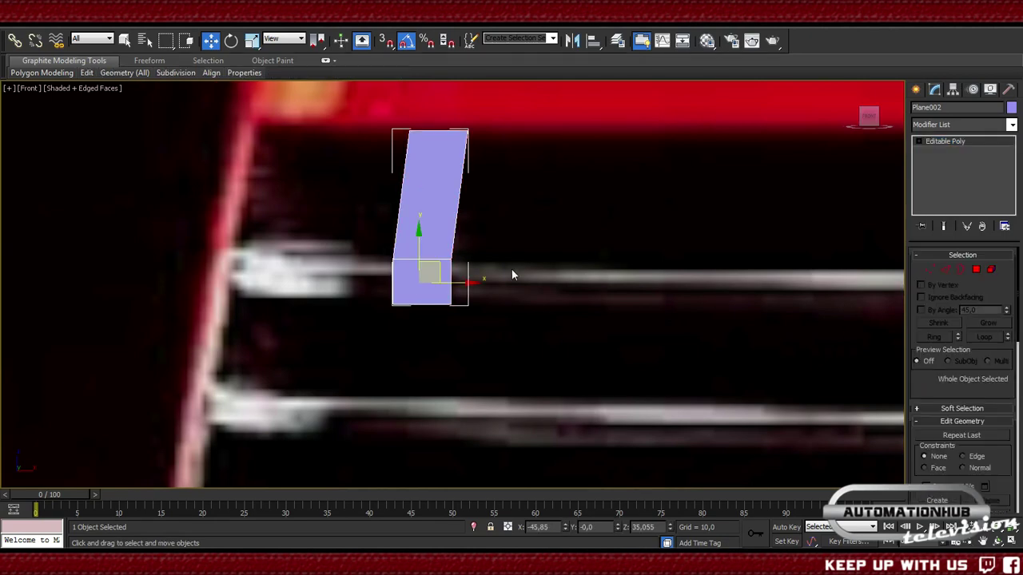
{"action": "key", "text": "alt+x"}
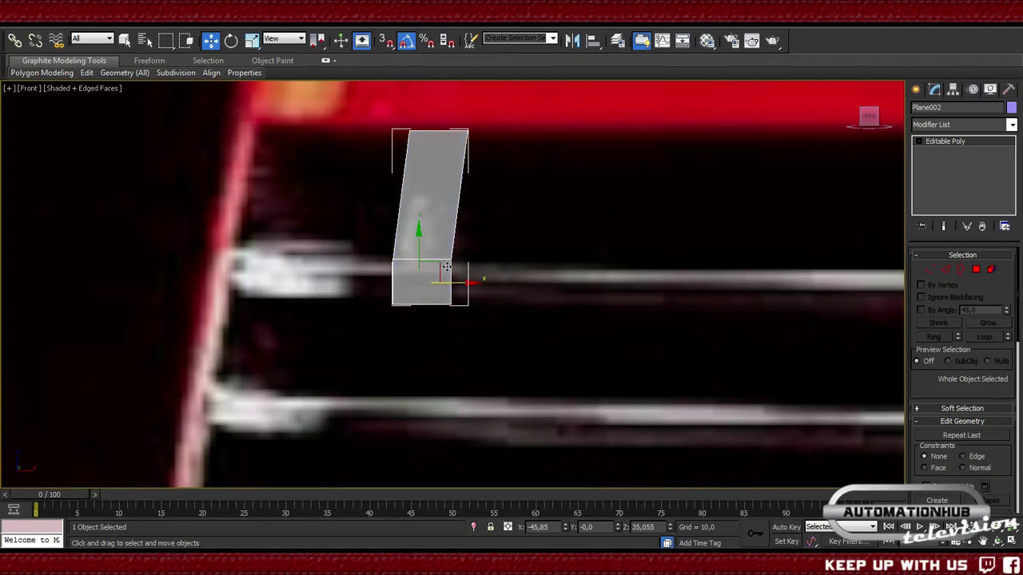
{"action": "left_click", "coordinate": [495, 245]}
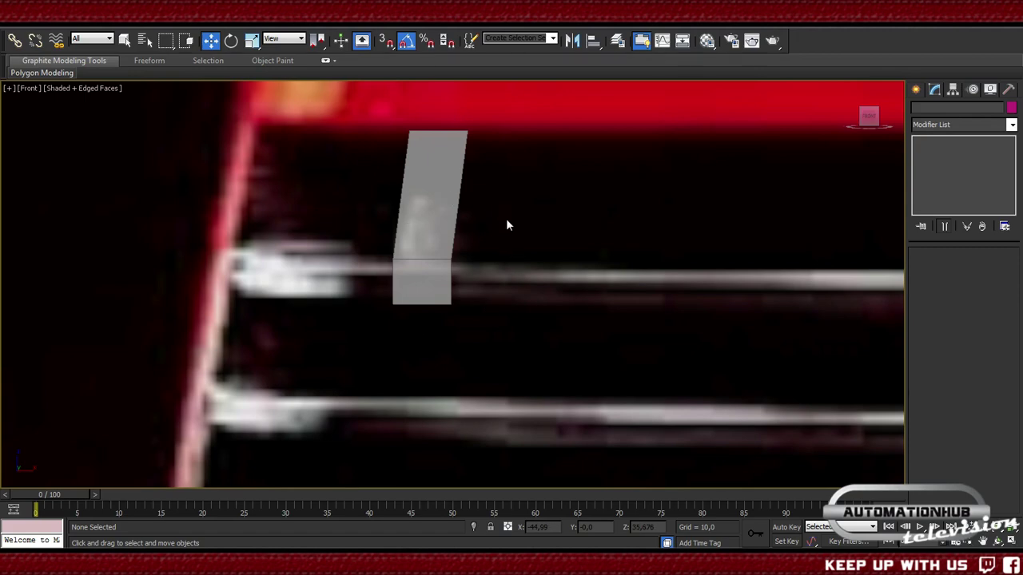
- Extrude the strip's bottom edge downward, adding faces down to and across the second slat, ending at a height of about 33.49
{"action": "middle_click_drag", "start_coordinate": [498, 288], "coordinate": [520, 197]}
{"action": "left_click", "coordinate": [445, 204]}
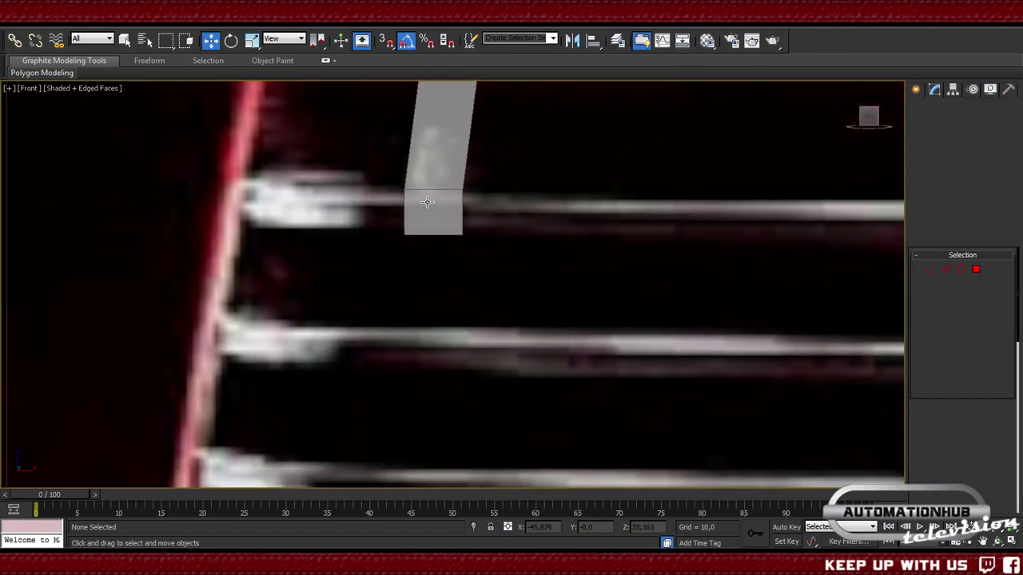
{"action": "left_click", "coordinate": [444, 202]}
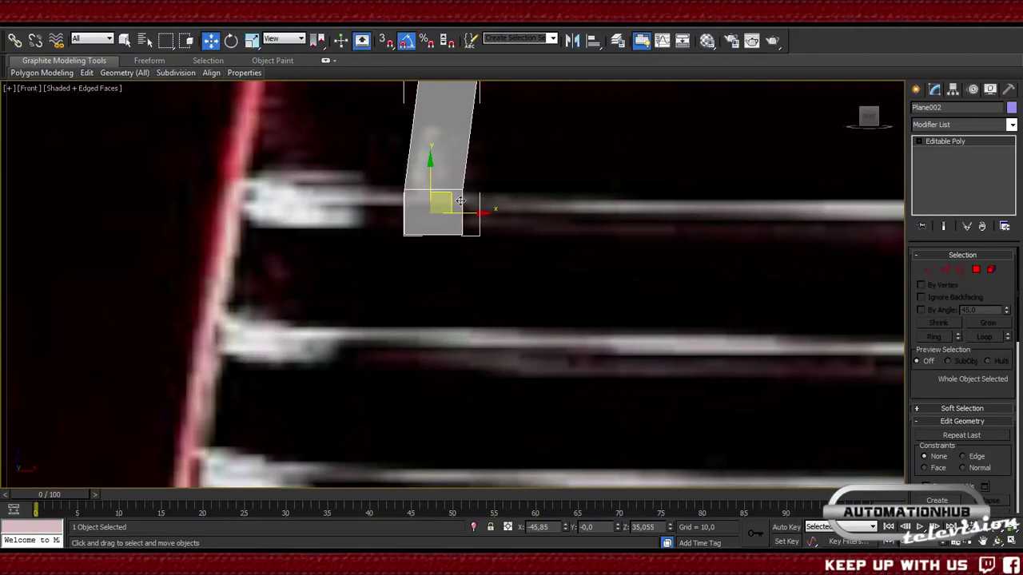
{"action": "left_click", "coordinate": [945, 271]}
{"action": "middle_click_drag", "start_coordinate": [620, 267], "coordinate": [543, 228]}
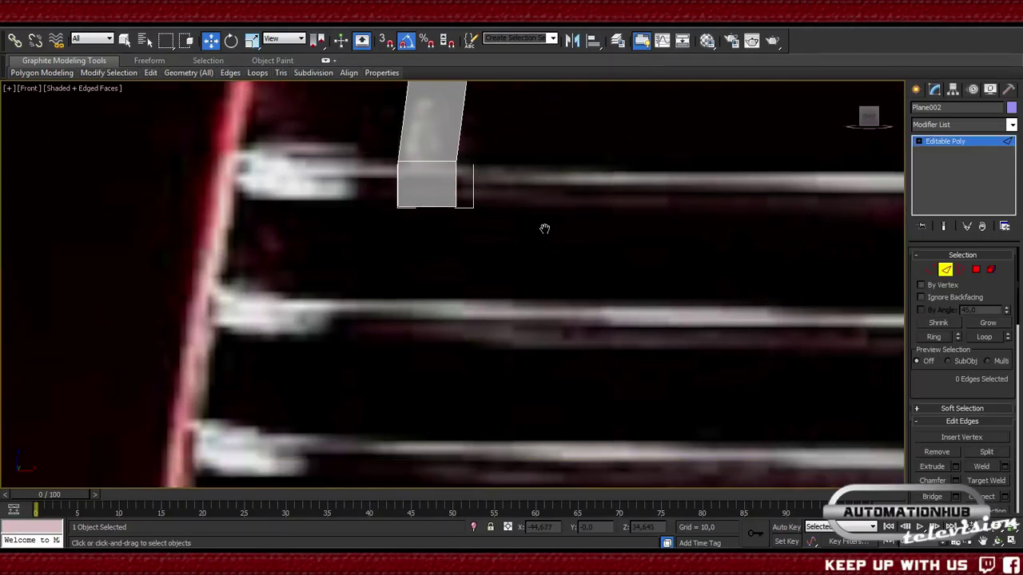
{"action": "left_click", "coordinate": [428, 201]}
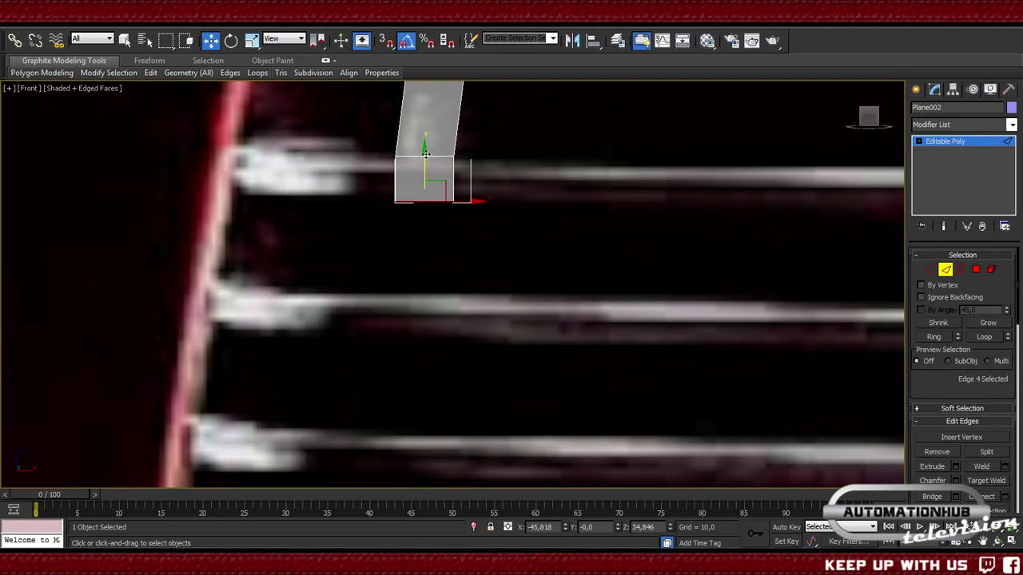
{"action": "left_click_drag", "start_coordinate": [425, 154], "coordinate": [429, 295], "text": "shift"}
- Extrude the strip's new bottom edge straight down to the third slat's upper side, at a height of about 32.56
{"action": "middle_click_drag", "start_coordinate": [485, 318], "coordinate": [525, 219]}
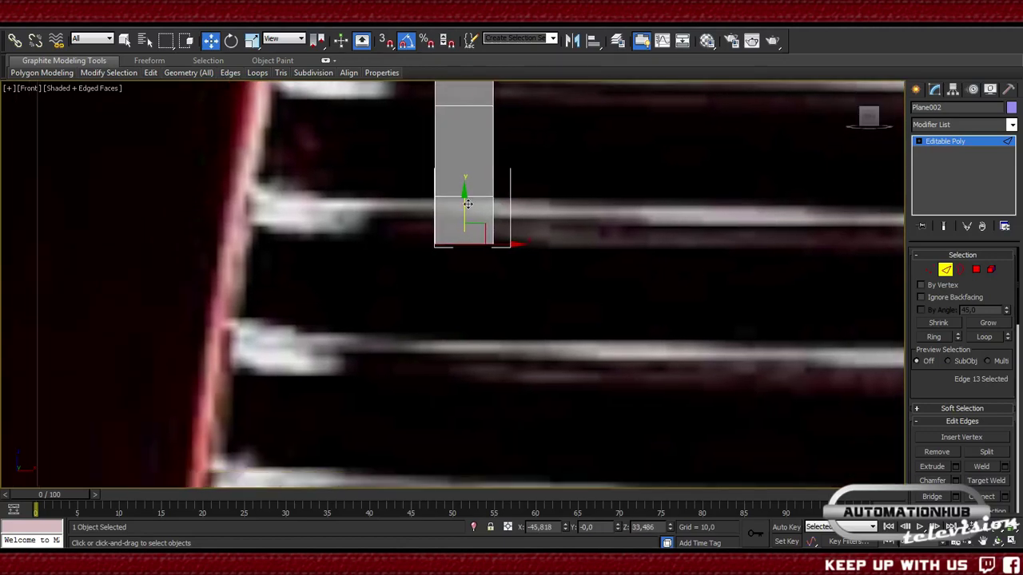
{"action": "left_click_drag", "start_coordinate": [467, 203], "coordinate": [471, 298], "text": "shift"}
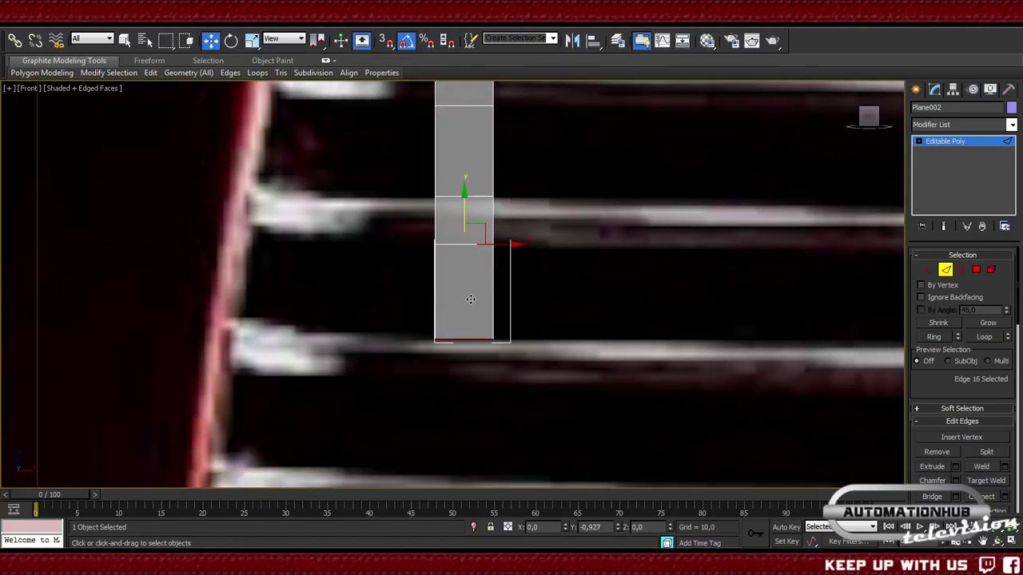
{"action": "middle_click_drag", "start_coordinate": [482, 302], "coordinate": [440, 204]}
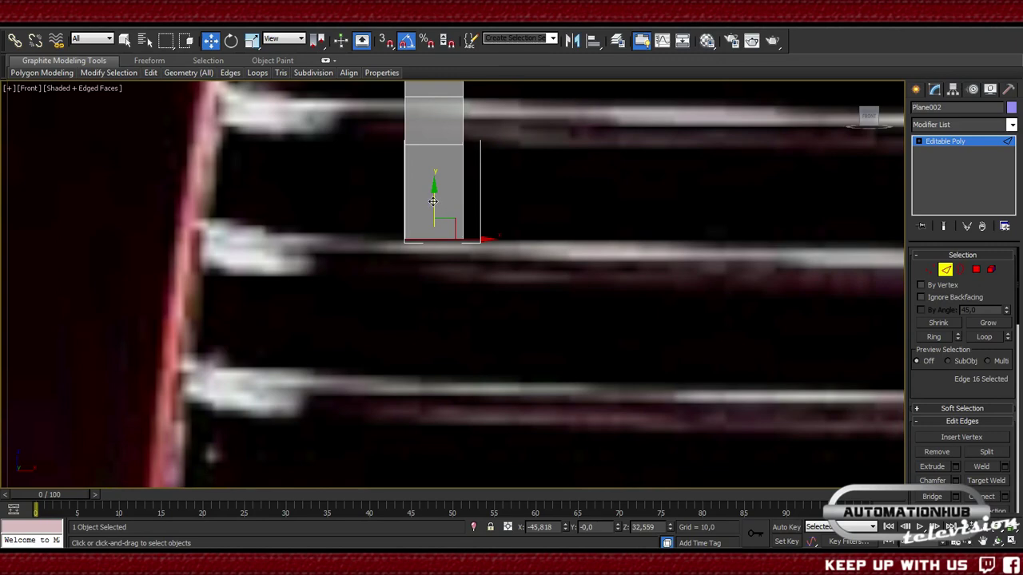
- Extrude the strip's bottom edge down across the third and fourth slats to the fifth slat's upper side, at a height of about 29.80
{"action": "left_click_drag", "start_coordinate": [432, 201], "coordinate": [438, 254], "text": "shift"}
{"action": "middle_click_drag", "start_coordinate": [551, 330], "coordinate": [569, 209]}
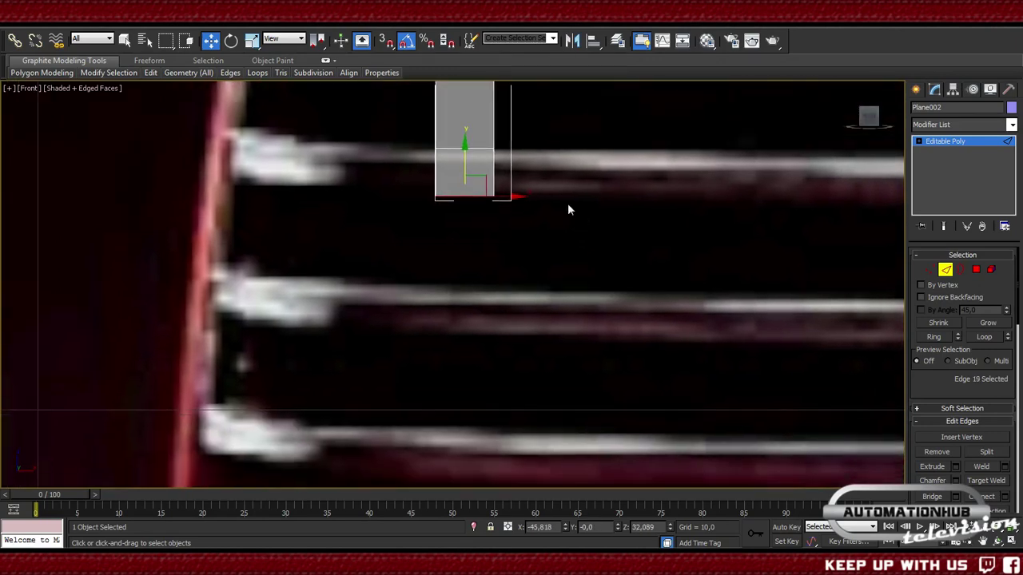
{"action": "left_click_drag", "start_coordinate": [464, 164], "coordinate": [464, 252], "text": "shift"}
{"action": "middle_click_drag", "start_coordinate": [554, 277], "coordinate": [557, 213]}
{"action": "left_click_drag", "start_coordinate": [469, 189], "coordinate": [470, 226], "text": "shift"}
{"action": "middle_click_drag", "start_coordinate": [483, 226], "coordinate": [468, 159]}
{"action": "left_click_drag", "start_coordinate": [454, 164], "coordinate": [456, 261], "text": "shift"}
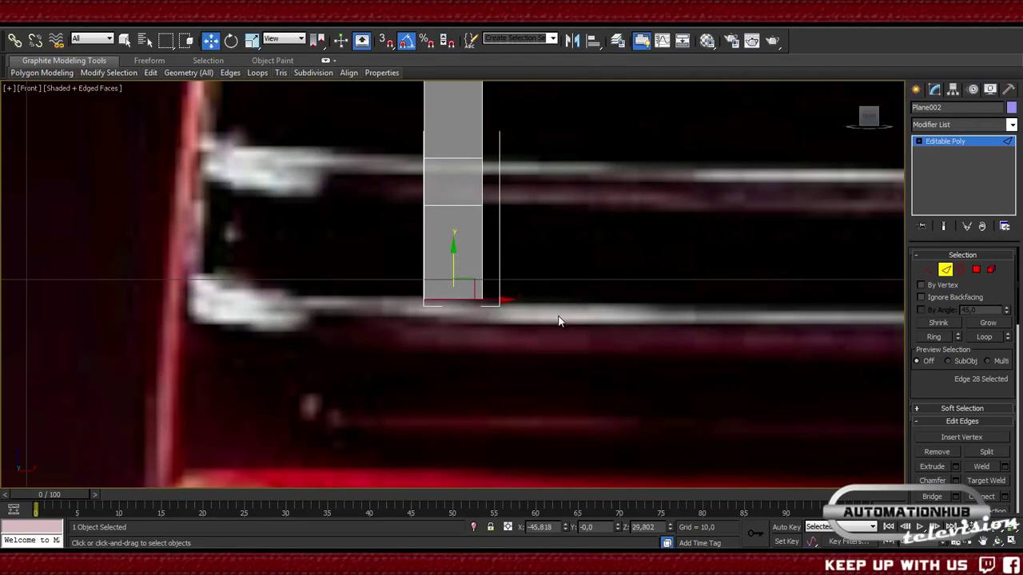
- Extrude the strip's bottom edge across the fifth slat and down to the grille's lower border, at a height of about 28.14
{"action": "middle_click_drag", "start_coordinate": [560, 321], "coordinate": [532, 240]}
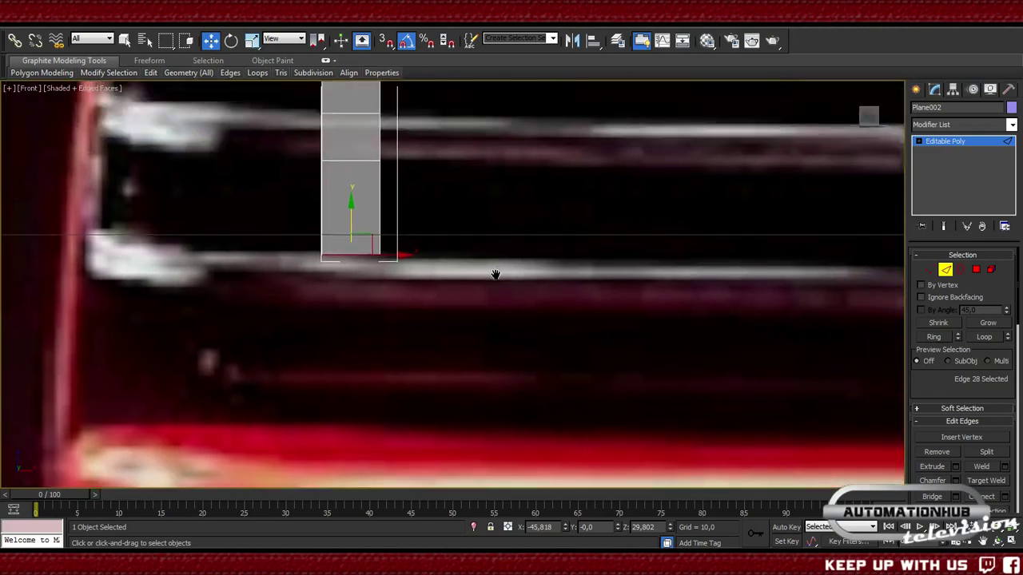
{"action": "middle_click_drag", "start_coordinate": [496, 274], "coordinate": [566, 264]}
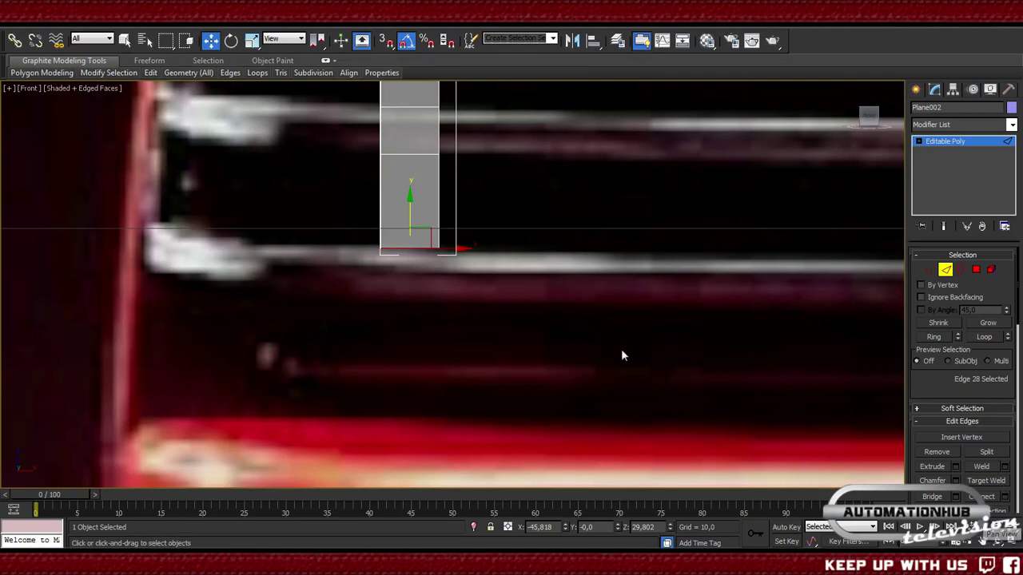
{"action": "middle_click_drag", "start_coordinate": [623, 356], "coordinate": [549, 202]}
{"action": "left_click_drag", "start_coordinate": [450, 147], "coordinate": [467, 314], "text": "shift"}
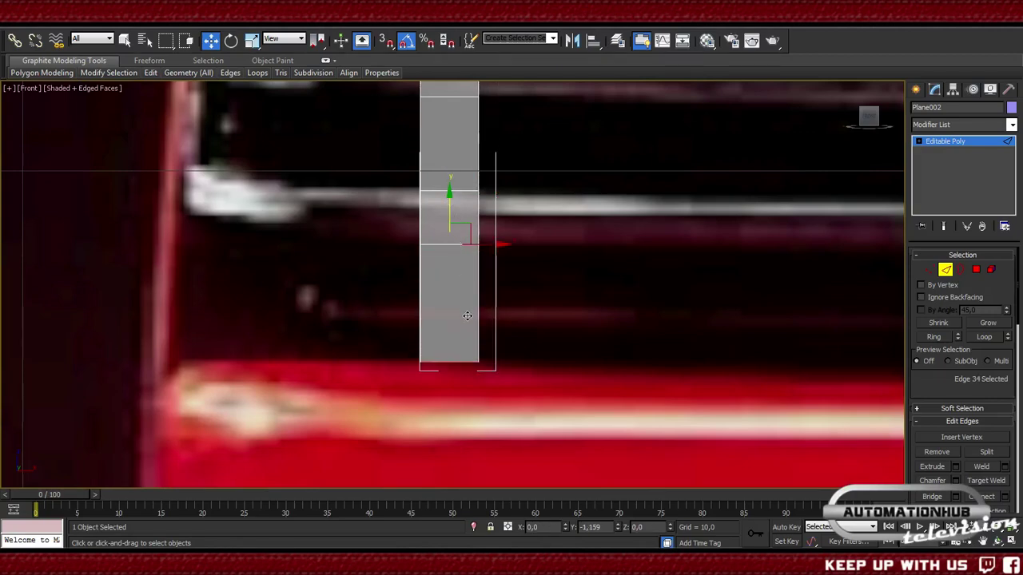
- Replace the strip's slanted top face with one extruded straight up to the grille's upper border, at a height of about 36.56
{"action": "scroll", "coordinate": [548, 222], "scroll_direction": "down", "scroll_amount": 5}
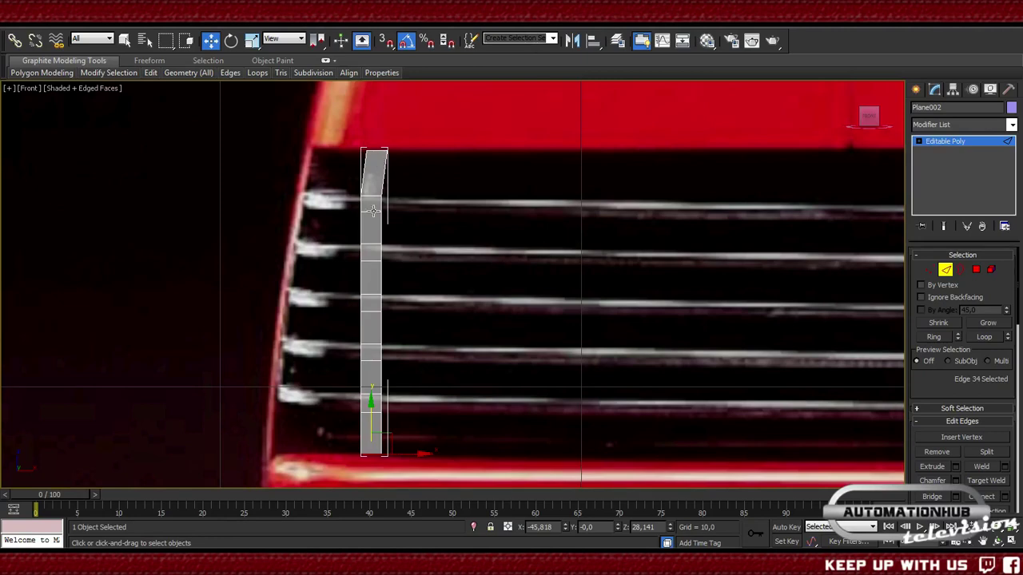
{"action": "scroll", "coordinate": [379, 160], "scroll_direction": "up", "scroll_amount": 6}
{"action": "middle_click_drag", "start_coordinate": [505, 220], "coordinate": [475, 272]}
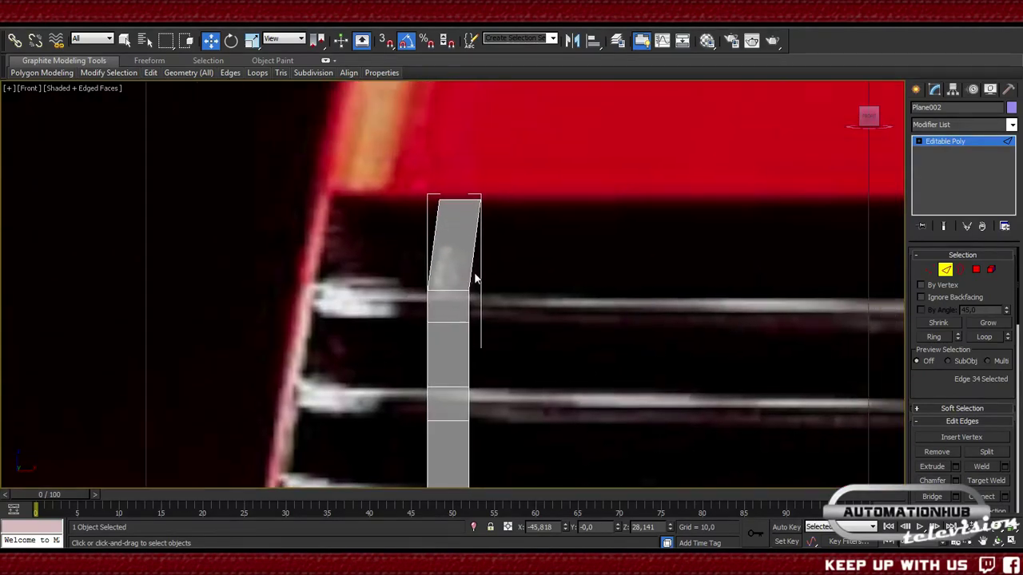
{"action": "left_click", "coordinate": [460, 203]}
{"action": "key", "text": "Delete"}
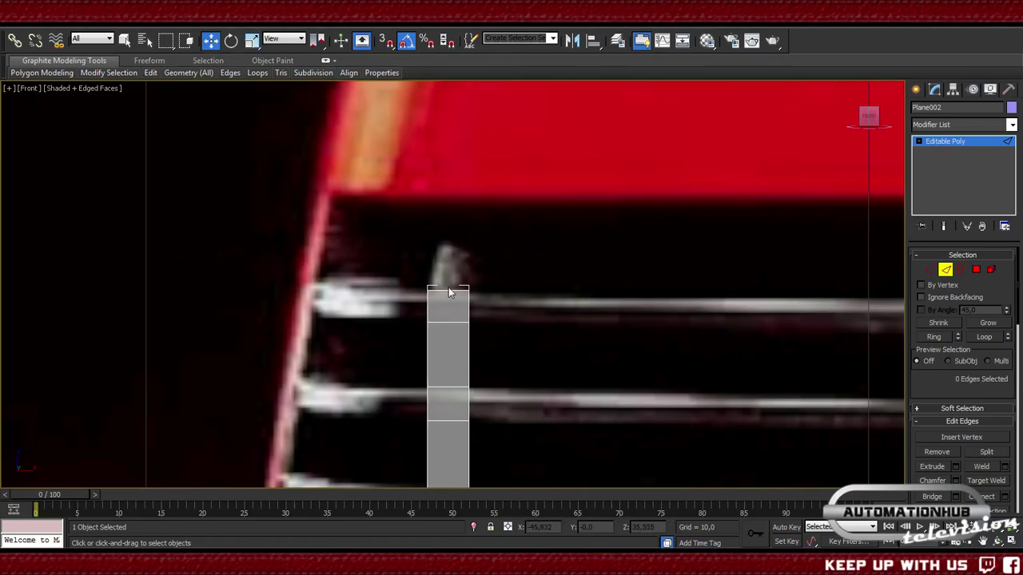
{"action": "left_click", "coordinate": [446, 291]}
{"action": "key", "text": "ctrl+z"}
{"action": "key", "text": "ctrl+z"}
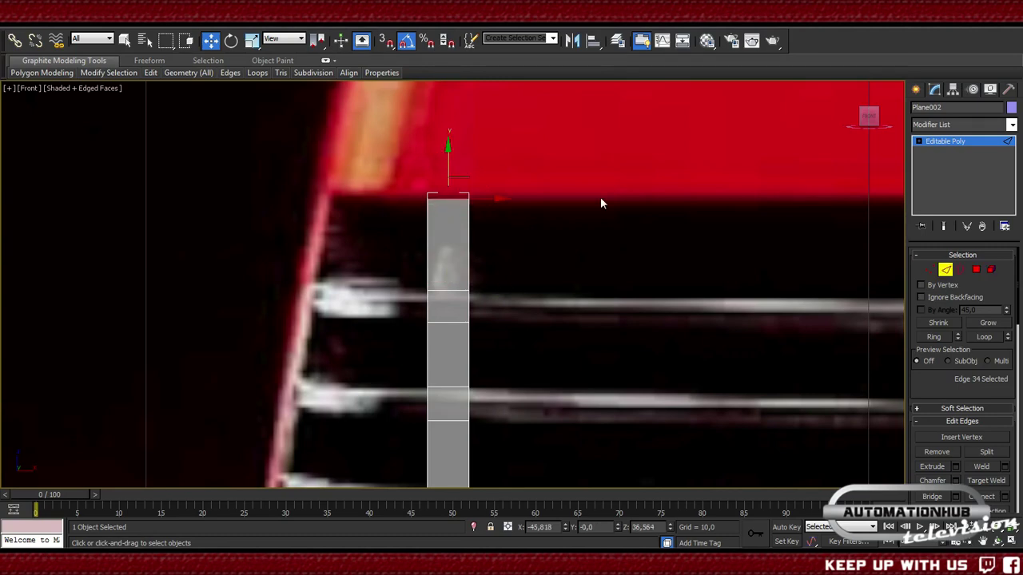
- Select the five short edges on the strip's right side that lie over the grille slats
{"action": "middle_click_drag", "start_coordinate": [562, 312], "coordinate": [537, 183]}
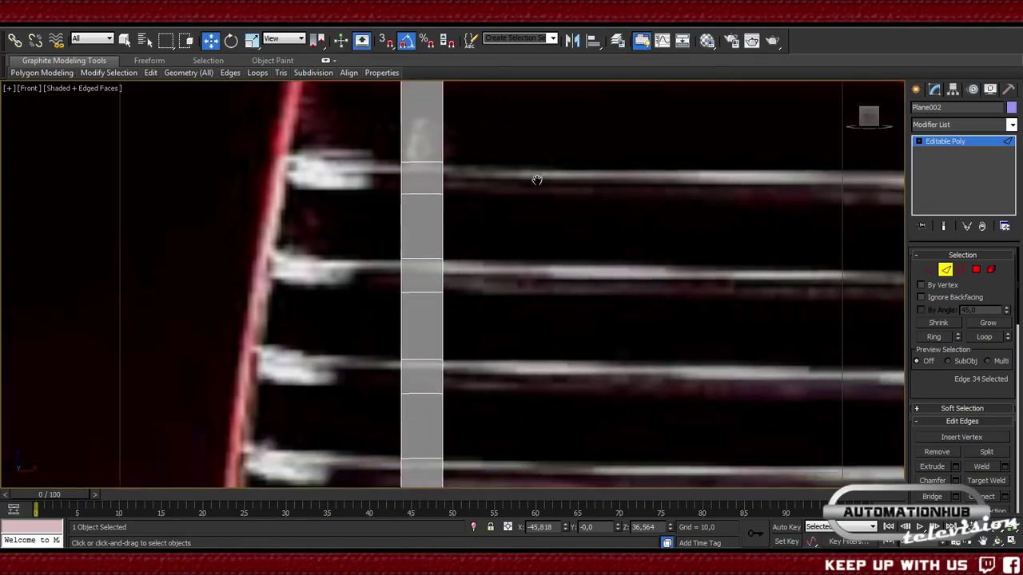
{"action": "scroll", "coordinate": [543, 343], "scroll_direction": "down", "scroll_amount": 3}
{"action": "middle_click_drag", "start_coordinate": [550, 367], "coordinate": [566, 392]}
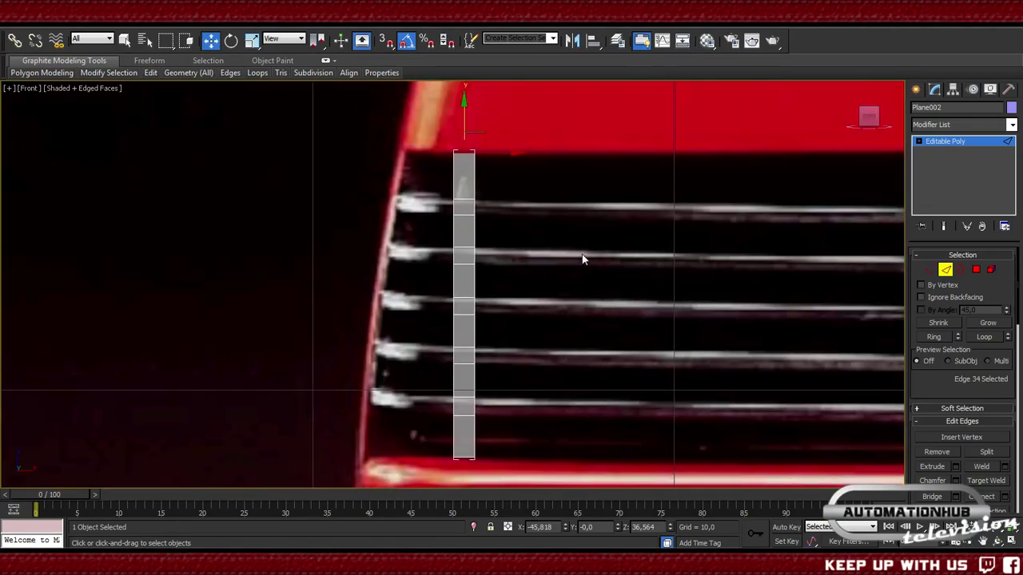
{"action": "middle_click_drag", "start_coordinate": [749, 258], "coordinate": [607, 243]}
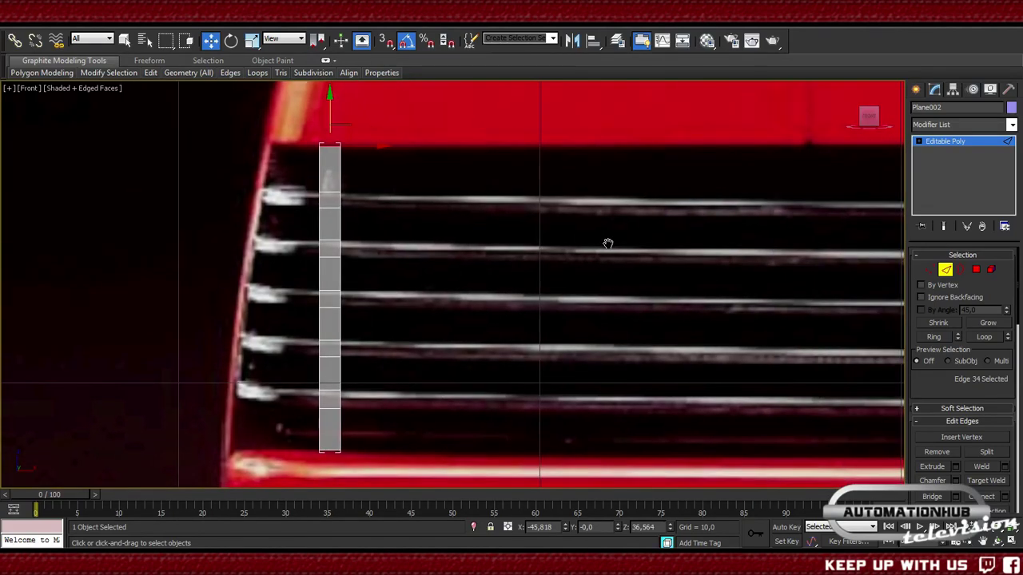
{"action": "left_click", "coordinate": [341, 201]}
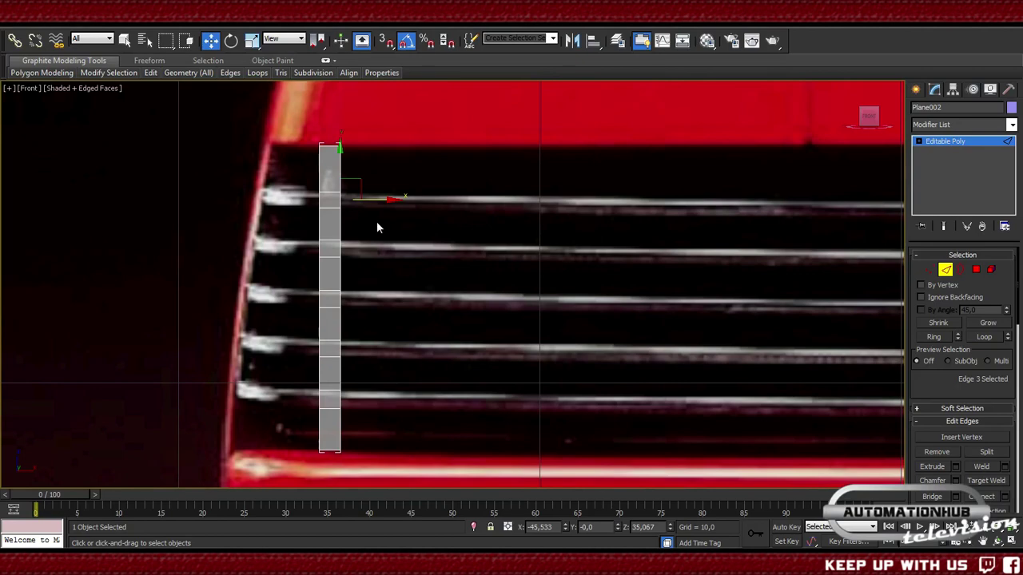
{"action": "scroll", "coordinate": [362, 227], "scroll_direction": "up", "scroll_amount": 5}
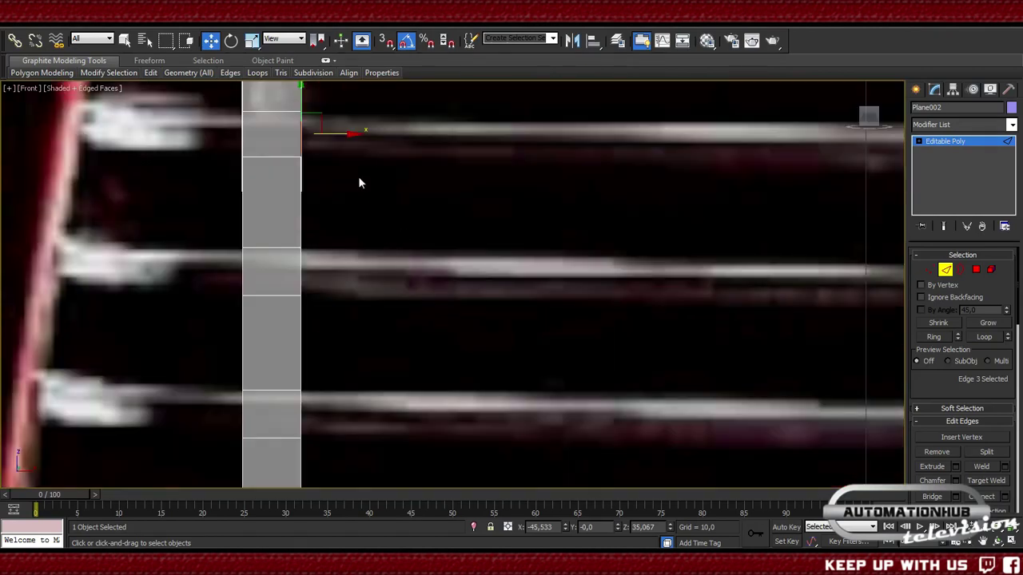
{"action": "scroll", "coordinate": [388, 206], "scroll_direction": "down", "scroll_amount": 4}
{"action": "middle_click_drag", "start_coordinate": [431, 228], "coordinate": [525, 248]}
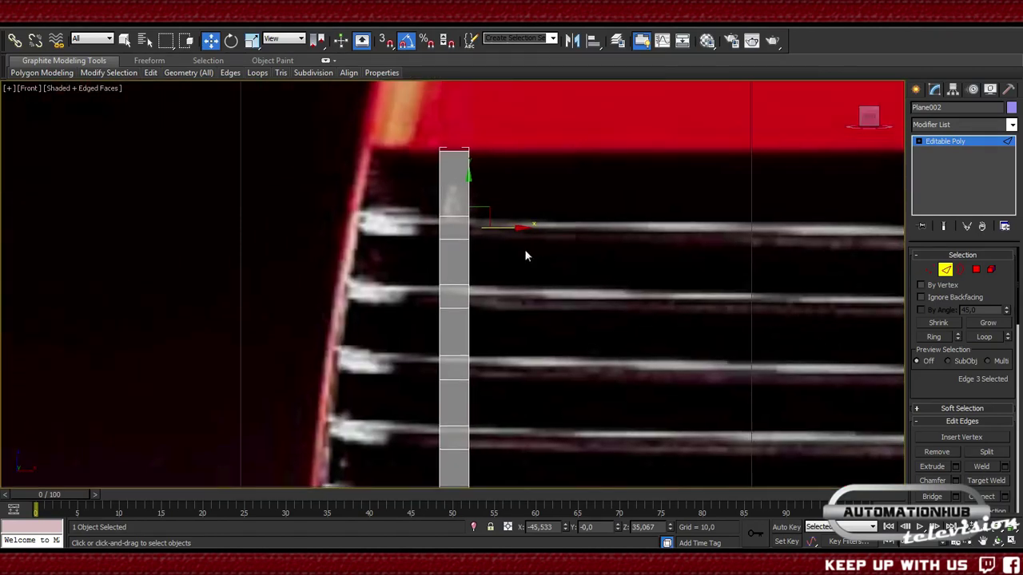
{"action": "scroll", "coordinate": [465, 209], "scroll_direction": "up", "scroll_amount": 5}
{"action": "middle_click_drag", "start_coordinate": [537, 183], "coordinate": [464, 228]}
{"action": "middle_click_drag", "start_coordinate": [497, 261], "coordinate": [450, 241]}
{"action": "scroll", "coordinate": [449, 241], "scroll_direction": "down", "scroll_amount": 3}
{"action": "middle_click_drag", "start_coordinate": [461, 293], "coordinate": [409, 237]}
{"action": "left_click", "coordinate": [358, 243], "text": "ctrl"}
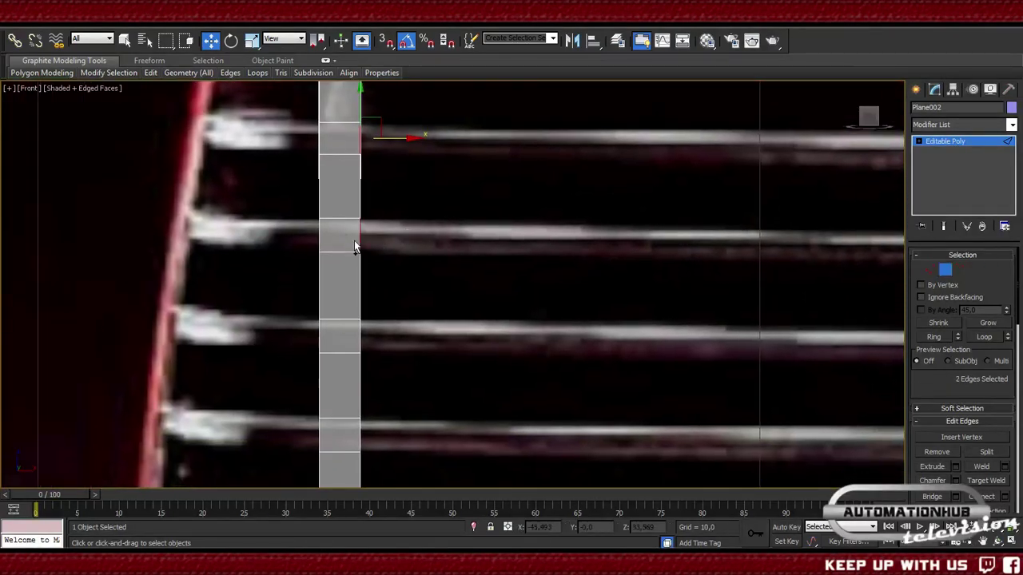
{"action": "middle_click_drag", "start_coordinate": [429, 296], "coordinate": [411, 224]}
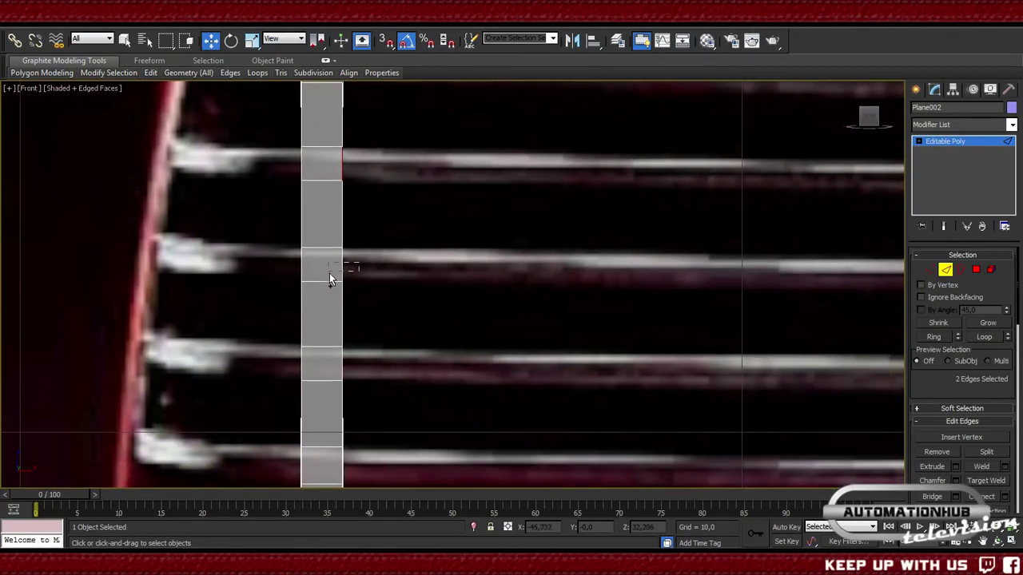
{"action": "left_click", "coordinate": [329, 273], "text": "ctrl"}
{"action": "middle_click_drag", "start_coordinate": [423, 342], "coordinate": [434, 240]}
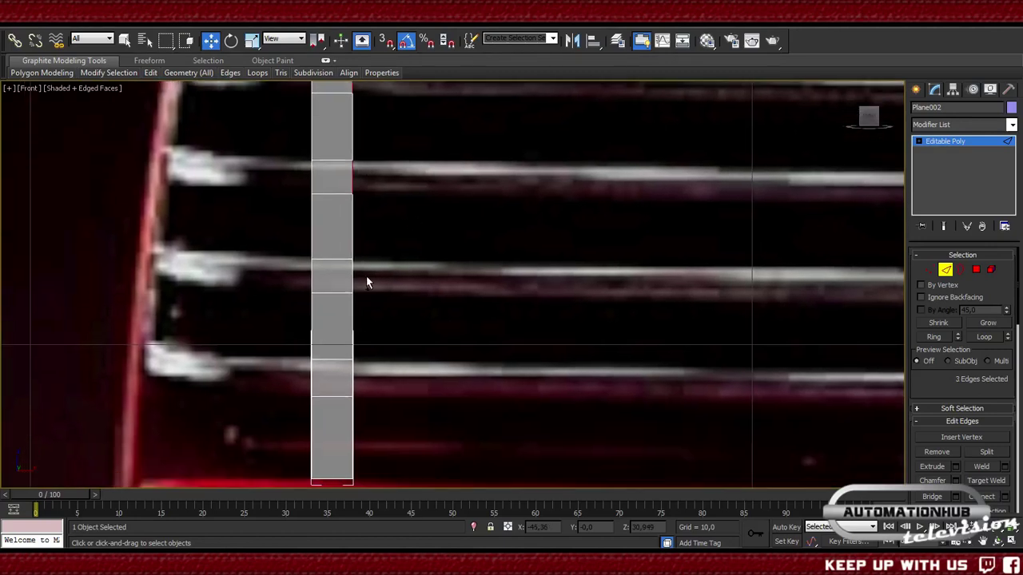
{"action": "left_click_drag", "start_coordinate": [338, 282], "coordinate": [338, 282], "text": "ctrl"}
{"action": "left_click", "coordinate": [337, 395], "text": "ctrl"}
{"action": "middle_click_drag", "start_coordinate": [411, 406], "coordinate": [264, 374]}
{"action": "scroll", "coordinate": [451, 282], "scroll_direction": "down", "scroll_amount": 3}
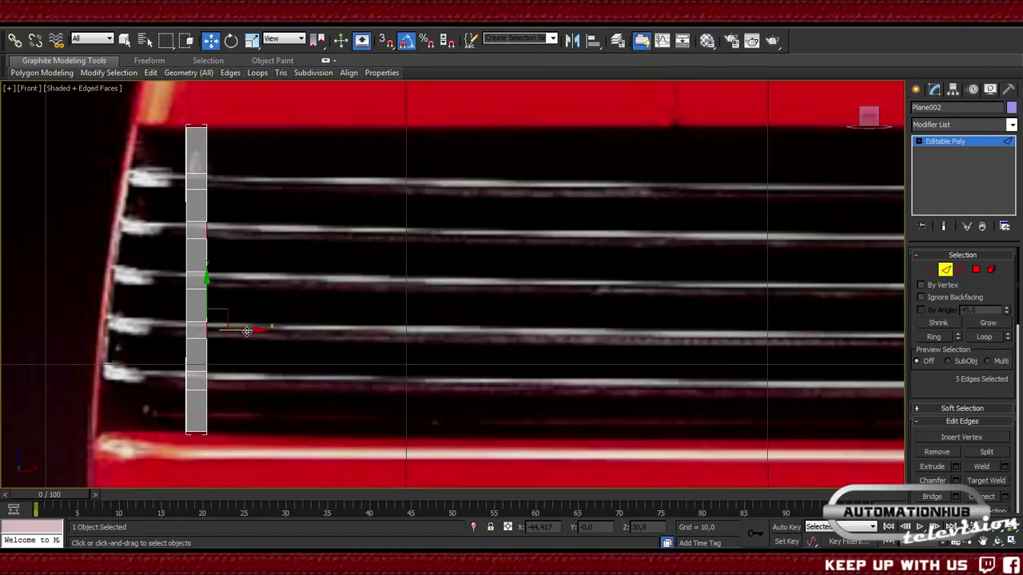
- Extrude the five selected edges about 5.5 units right along the slats, and lower the new ends slightly to follow the reference
{"action": "left_click_drag", "start_coordinate": [246, 331], "coordinate": [445, 325], "text": "shift"}
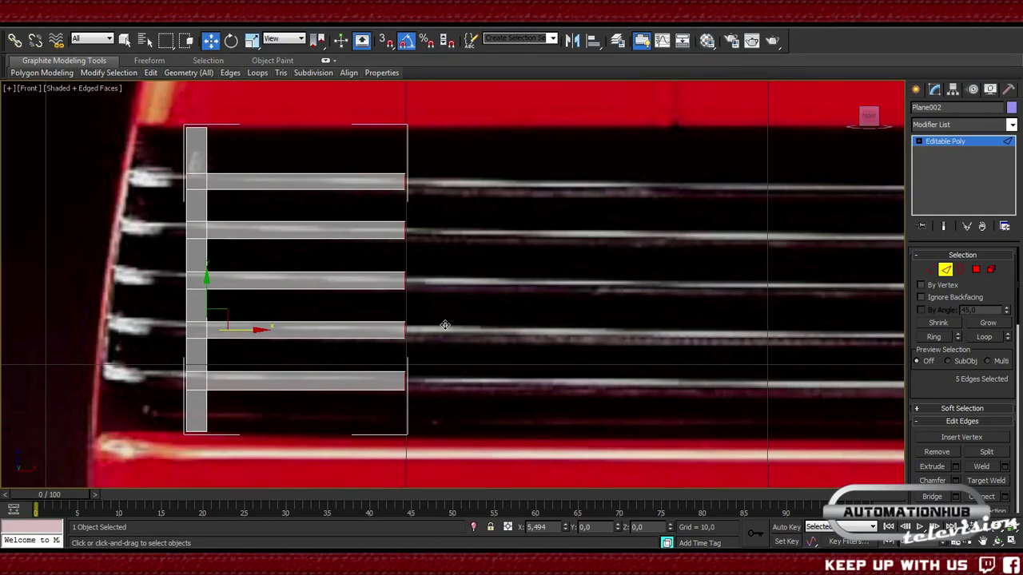
{"action": "left_click_drag", "start_coordinate": [445, 325], "coordinate": [445, 325], "text": "shift"}
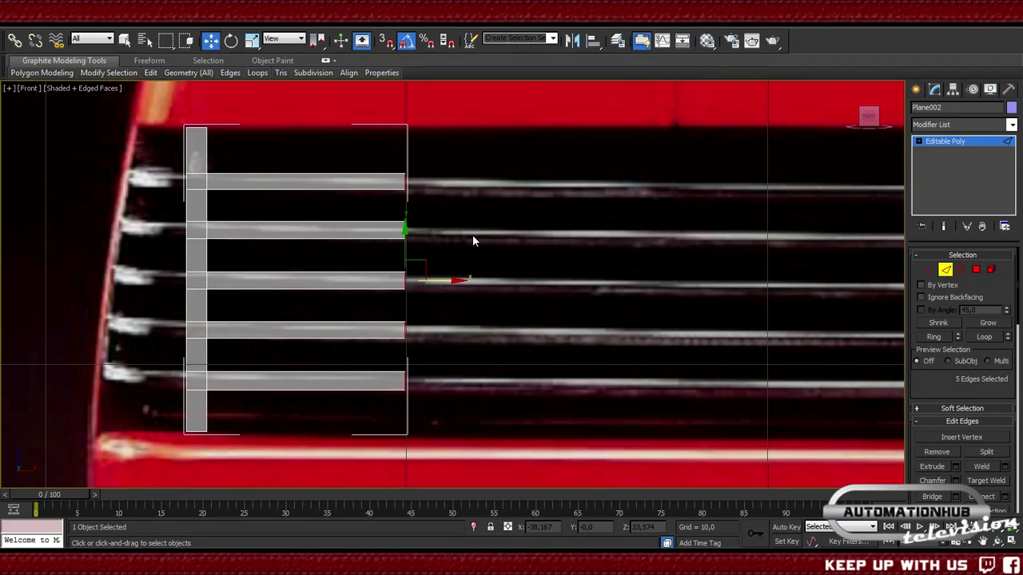
{"action": "middle_click_drag", "start_coordinate": [471, 323], "coordinate": [439, 296]}
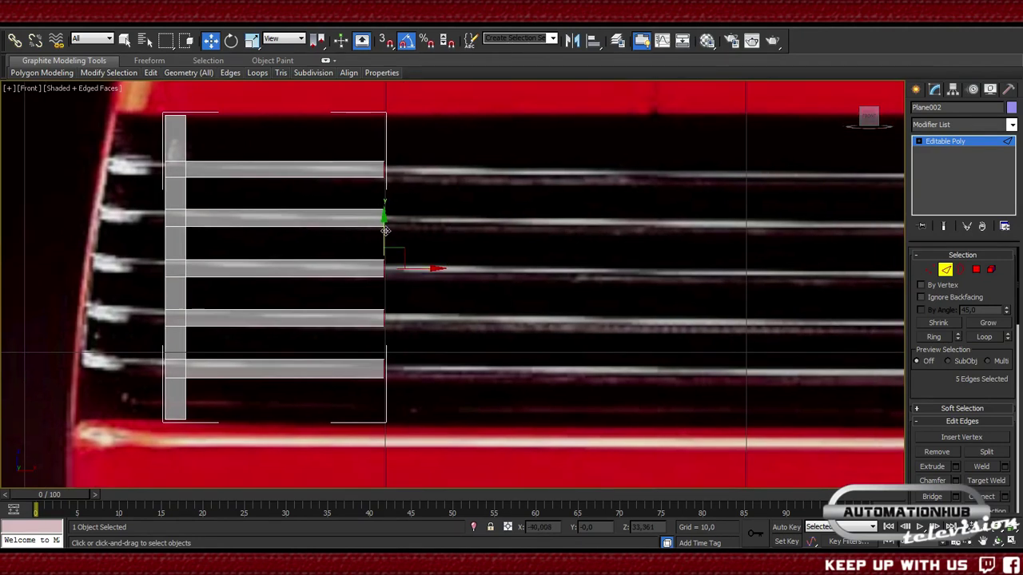
{"action": "left_click_drag", "start_coordinate": [385, 231], "coordinate": [385, 232]}
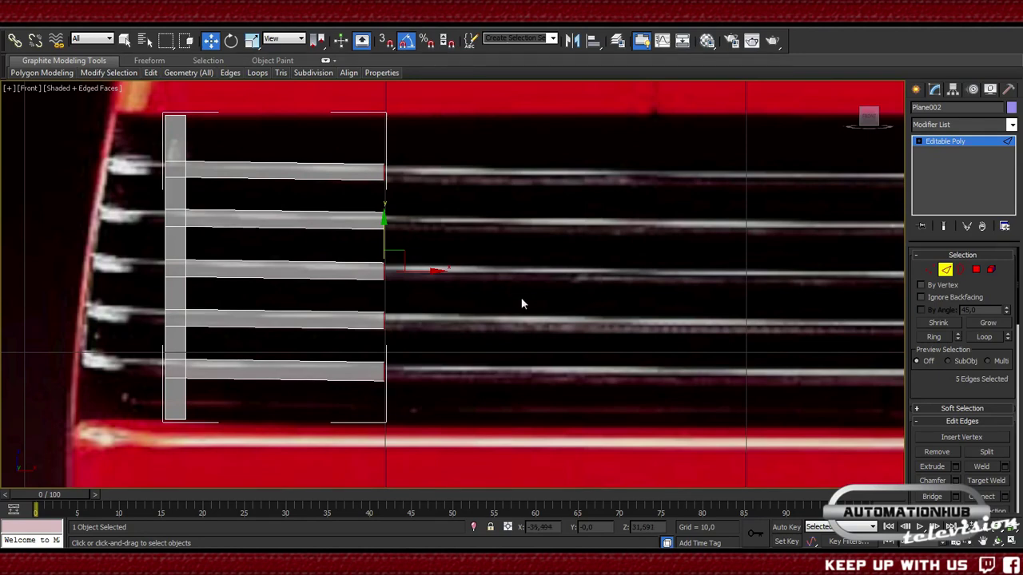
- Extrude the five slat ends right in two further segments, and lower the last ends by about 0.075 to follow the reference
{"action": "middle_click_drag", "start_coordinate": [448, 301], "coordinate": [307, 301]}
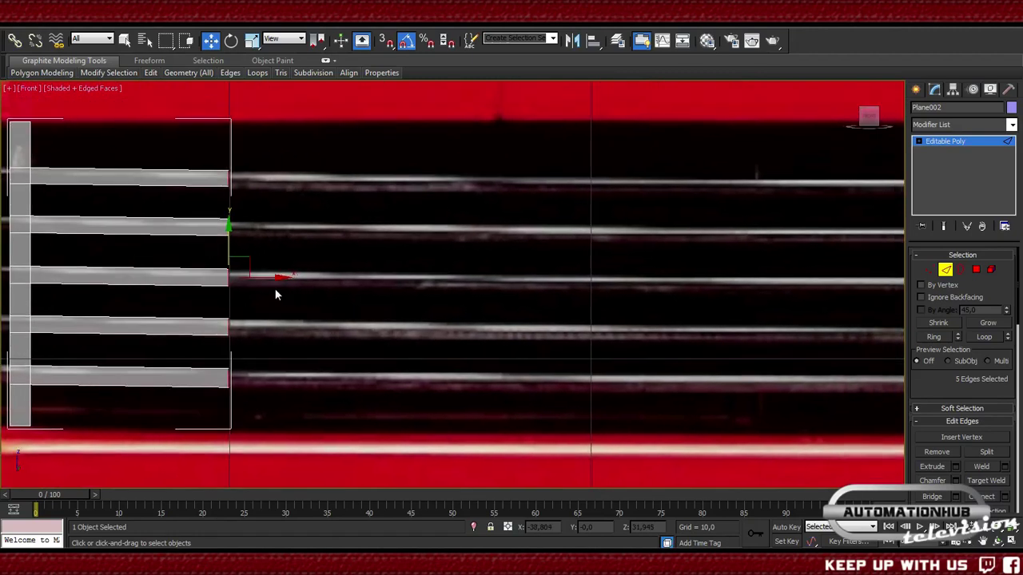
{"action": "left_click_drag", "start_coordinate": [269, 279], "coordinate": [478, 275], "text": "shift"}
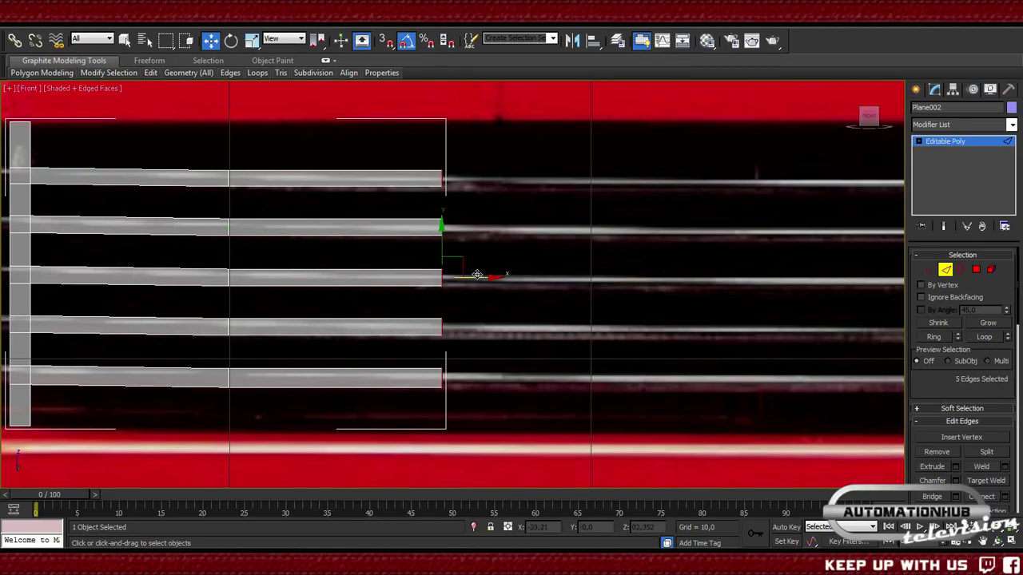
{"action": "middle_click_drag", "start_coordinate": [543, 301], "coordinate": [380, 271]}
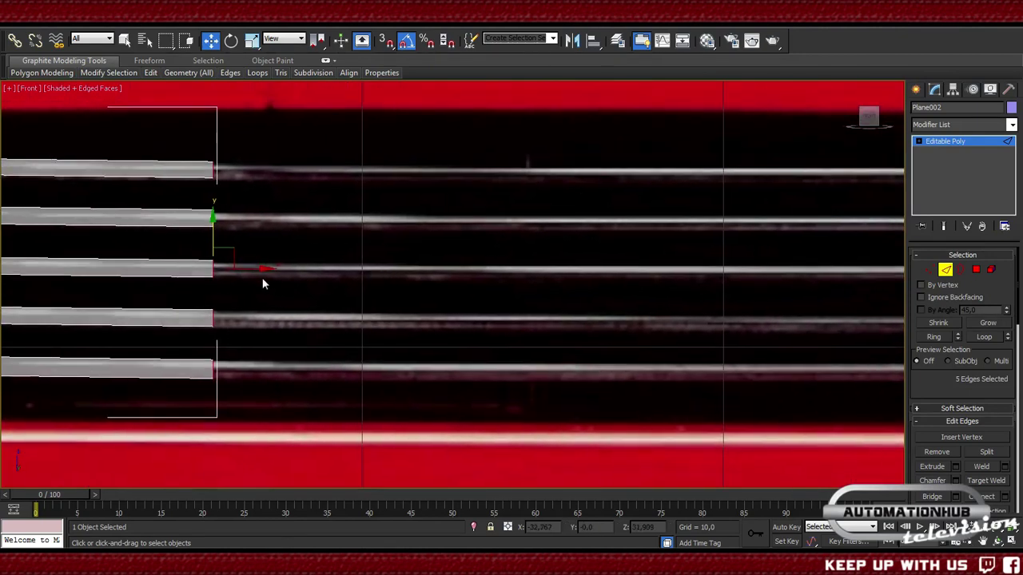
{"action": "left_click_drag", "start_coordinate": [256, 267], "coordinate": [446, 268], "text": "shift"}
{"action": "middle_click_drag", "start_coordinate": [518, 270], "coordinate": [402, 270]}
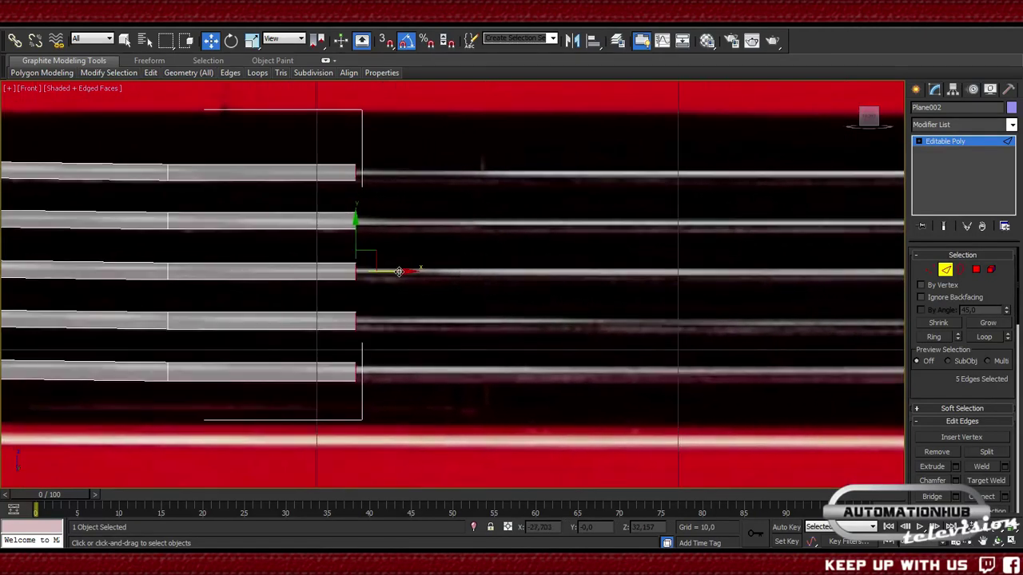
{"action": "left_click_drag", "start_coordinate": [402, 269], "coordinate": [410, 270]}
{"action": "left_click_drag", "start_coordinate": [361, 237], "coordinate": [362, 239]}
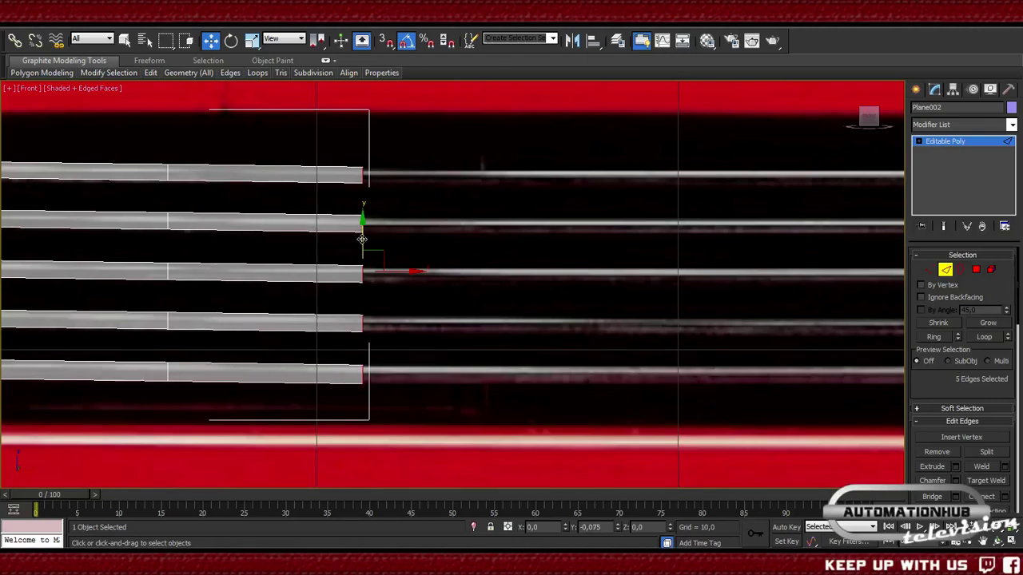
- Extrude the five slat ends right by two more segments, keeping them level, towards the horse emblem
{"action": "middle_click_drag", "start_coordinate": [556, 280], "coordinate": [433, 269]}
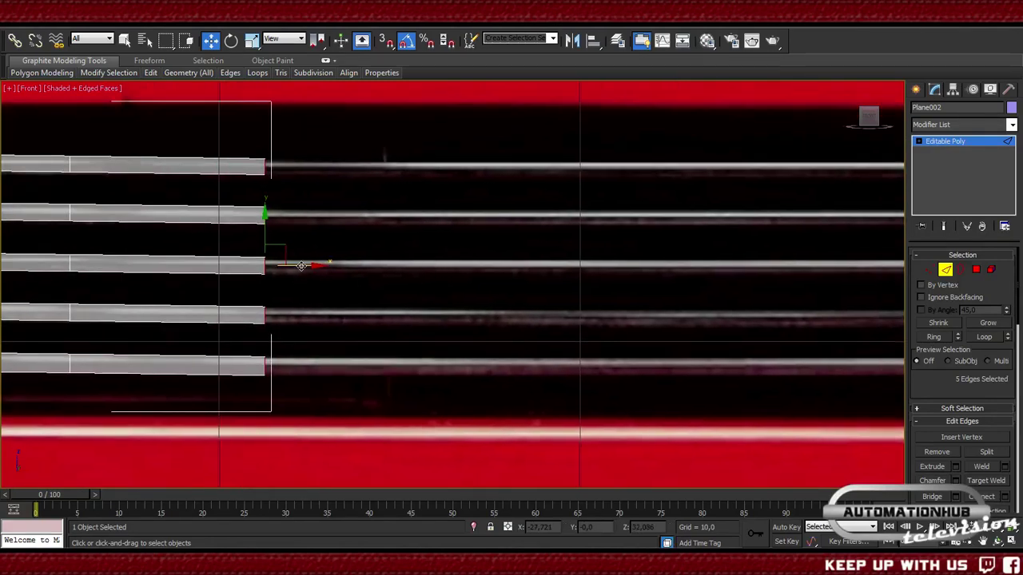
{"action": "left_click_drag", "start_coordinate": [300, 266], "coordinate": [549, 268], "text": "shift"}
{"action": "middle_click_drag", "start_coordinate": [593, 266], "coordinate": [478, 313]}
{"action": "scroll", "coordinate": [625, 305], "scroll_direction": "down", "scroll_amount": 3}
{"action": "scroll", "coordinate": [625, 310], "scroll_direction": "up", "scroll_amount": 4}
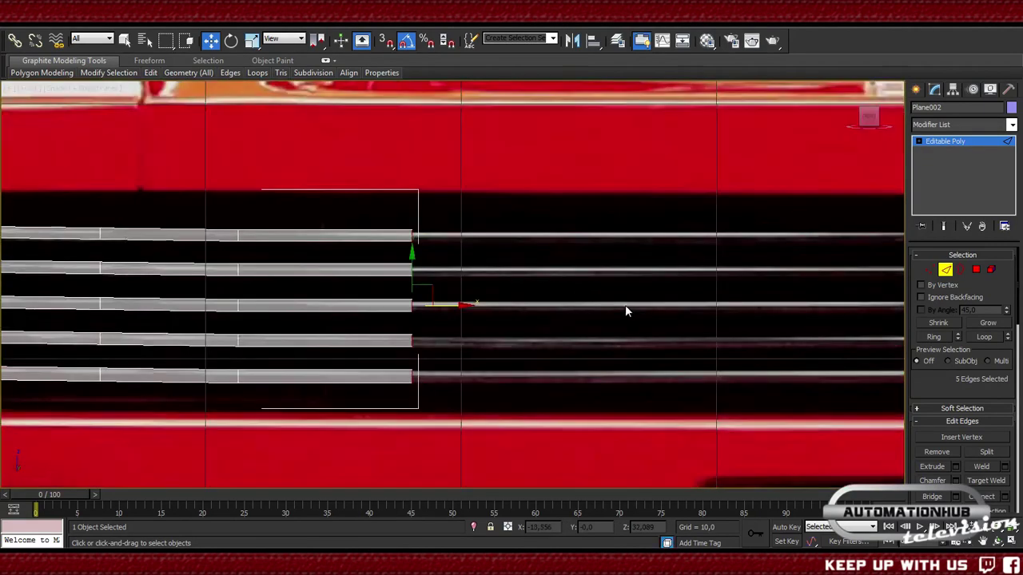
{"action": "left_click_drag", "start_coordinate": [260, 309], "coordinate": [463, 306], "text": "shift"}
{"action": "middle_click_drag", "start_coordinate": [463, 306], "coordinate": [372, 303]}
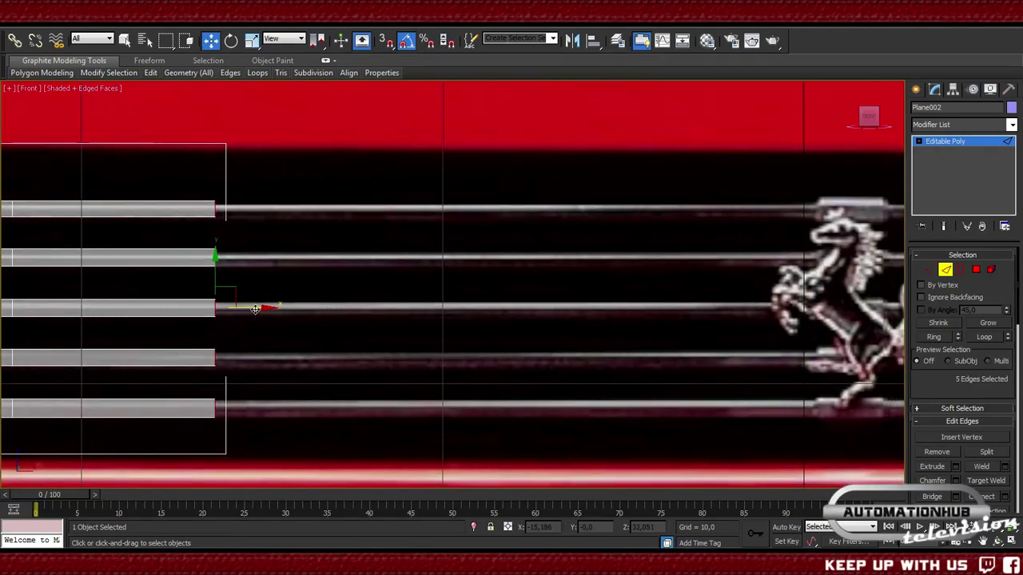
- Extrude the five slat ends right in another two segments, reaching the middle of the horse emblem
{"action": "left_click_drag", "start_coordinate": [267, 307], "coordinate": [480, 308]}
{"action": "middle_click_drag", "start_coordinate": [657, 321], "coordinate": [493, 317]}
{"action": "middle_click_drag", "start_coordinate": [426, 326], "coordinate": [479, 318]}
{"action": "left_click_drag", "start_coordinate": [357, 305], "coordinate": [760, 309]}
{"action": "middle_click_drag", "start_coordinate": [759, 309], "coordinate": [584, 297]}
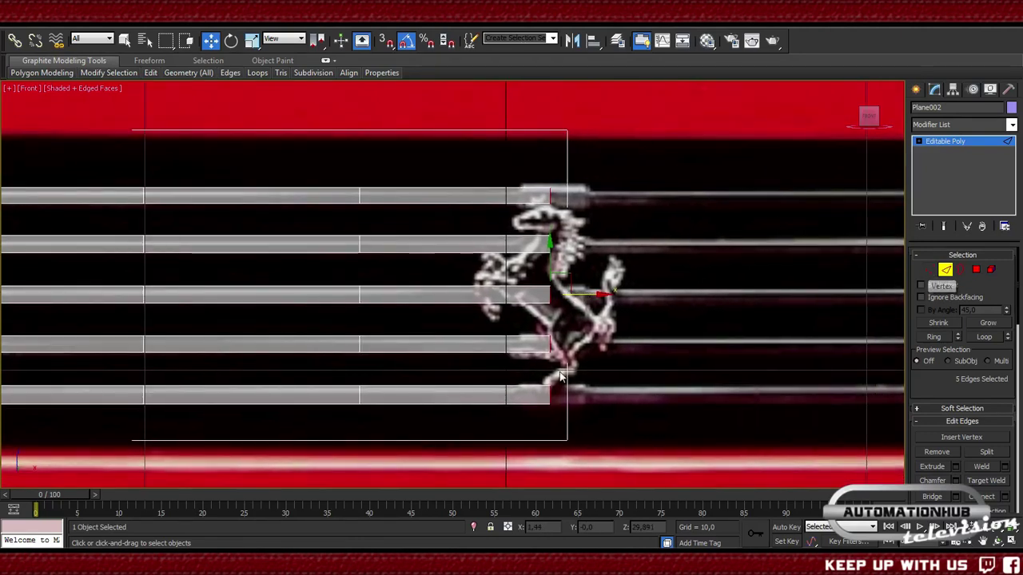
- Slide the five slat ends back and forth along the slats around the horse emblem, stopping just short of it
{"action": "left_click_drag", "start_coordinate": [599, 343], "coordinate": [517, 338]}
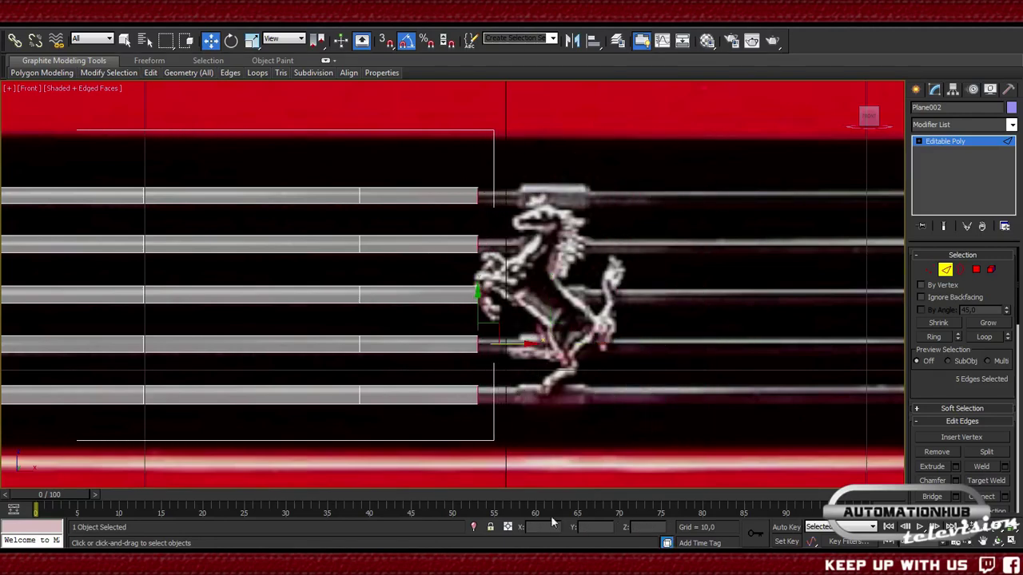
{"action": "left_click_drag", "start_coordinate": [510, 347], "coordinate": [505, 342]}
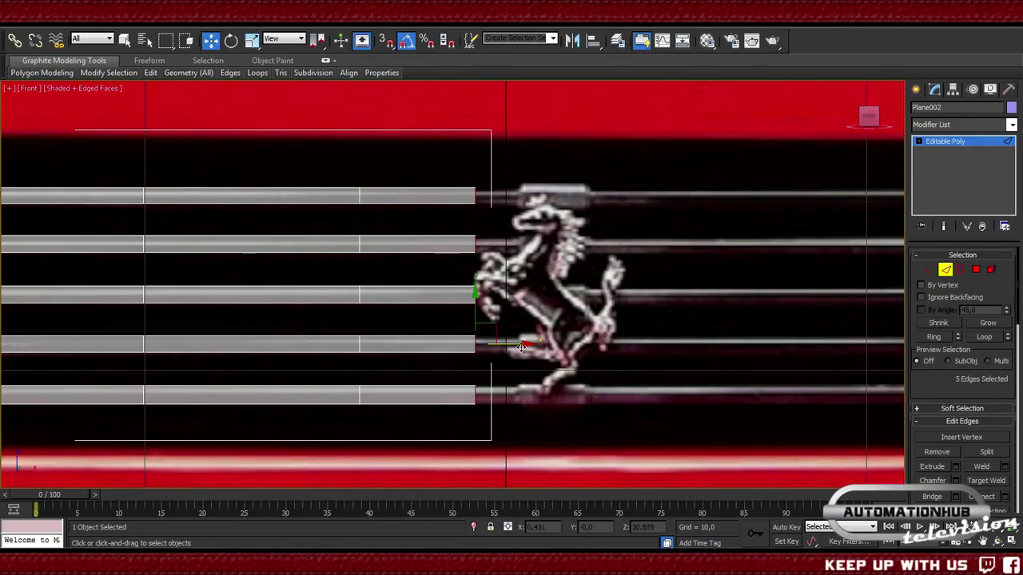
{"action": "left_click_drag", "start_coordinate": [518, 345], "coordinate": [670, 344]}
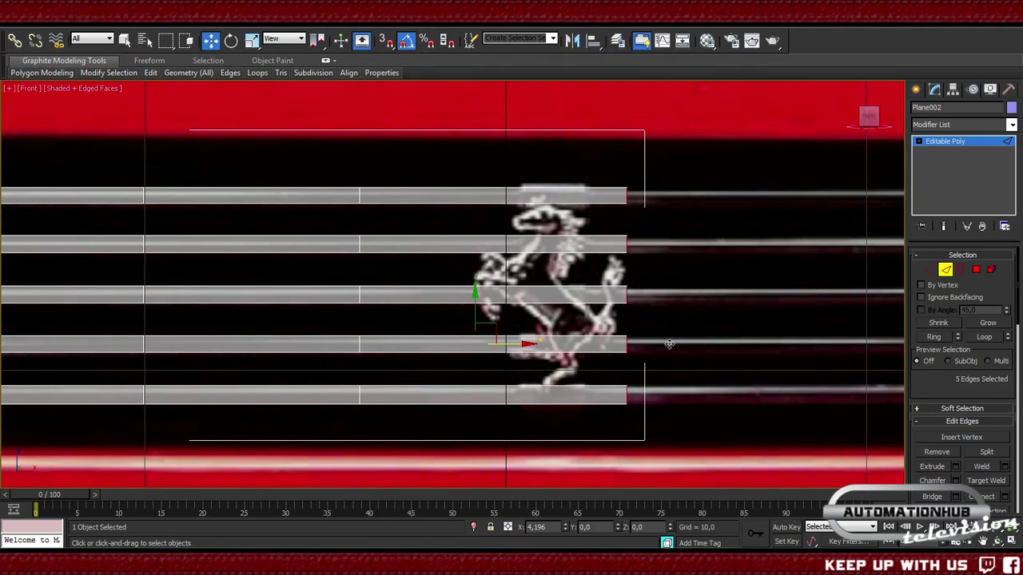
{"action": "left_click_drag", "start_coordinate": [669, 344], "coordinate": [461, 337]}
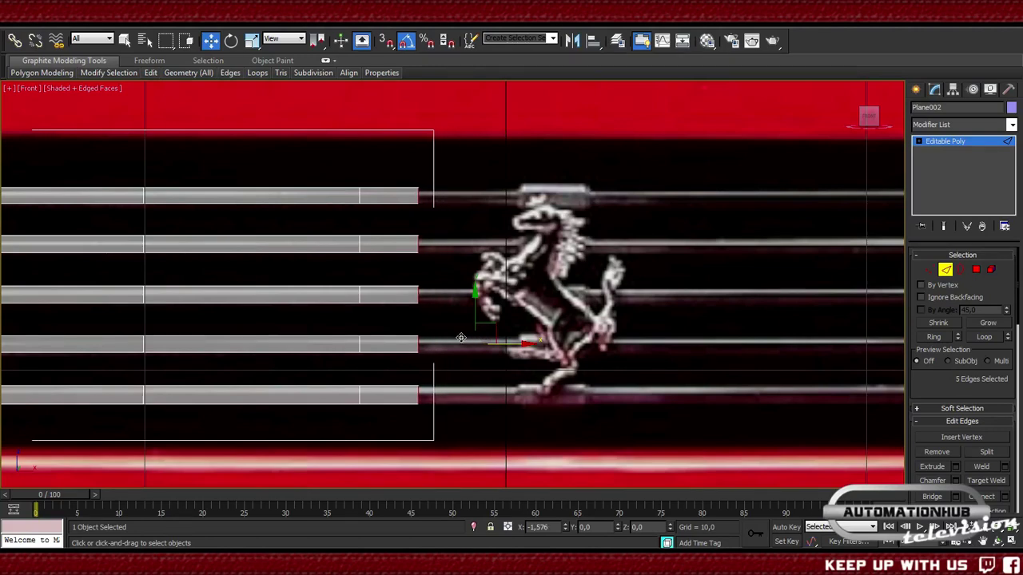
{"action": "left_click_drag", "start_coordinate": [461, 337], "coordinate": [462, 337]}
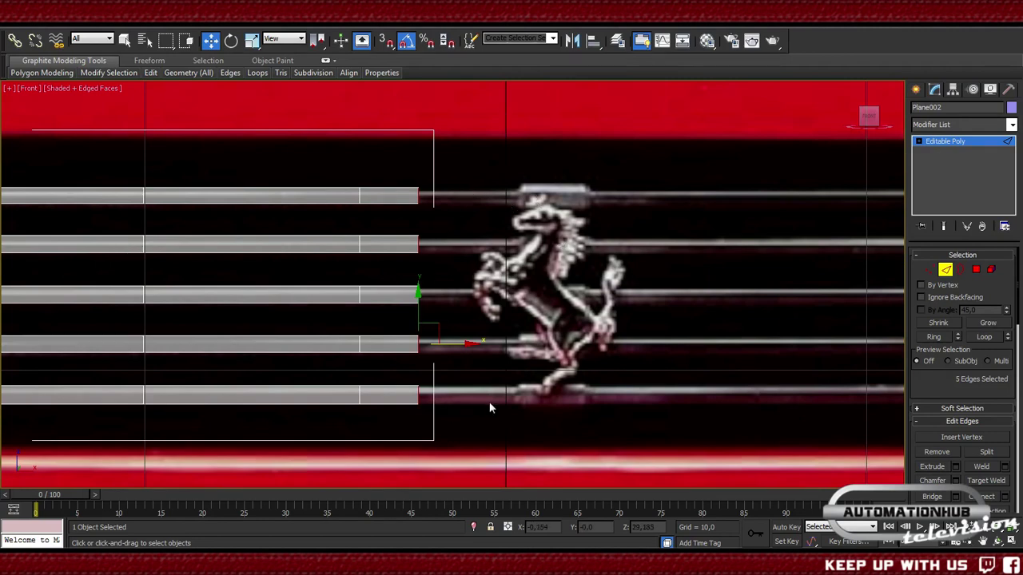
{"action": "left_click_drag", "start_coordinate": [457, 343], "coordinate": [503, 343]}
- Select the ten vertices at the slats' right ends and set their X position to 0
{"action": "key", "text": "1"}
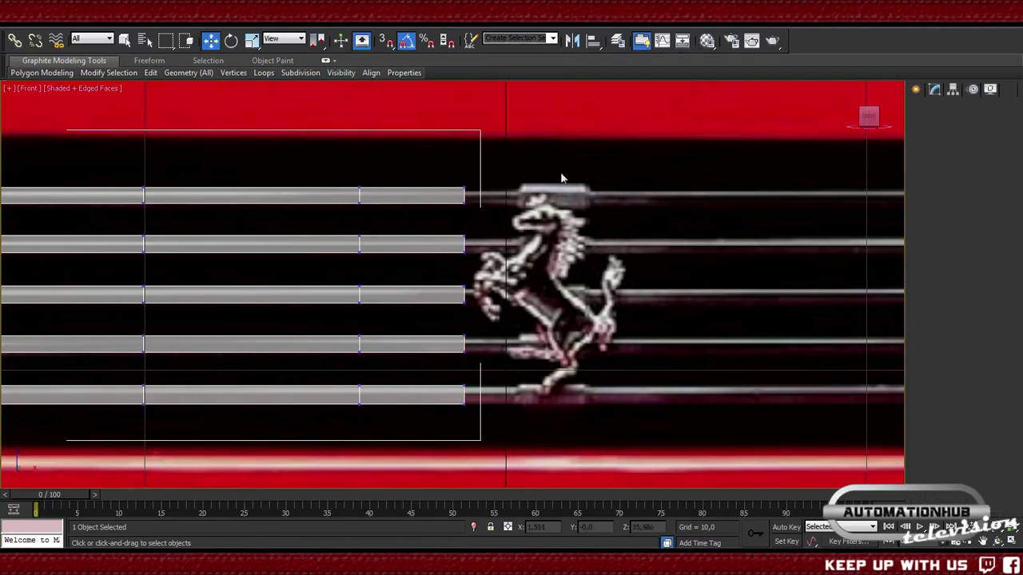
{"action": "left_click_drag", "start_coordinate": [546, 157], "coordinate": [438, 469]}
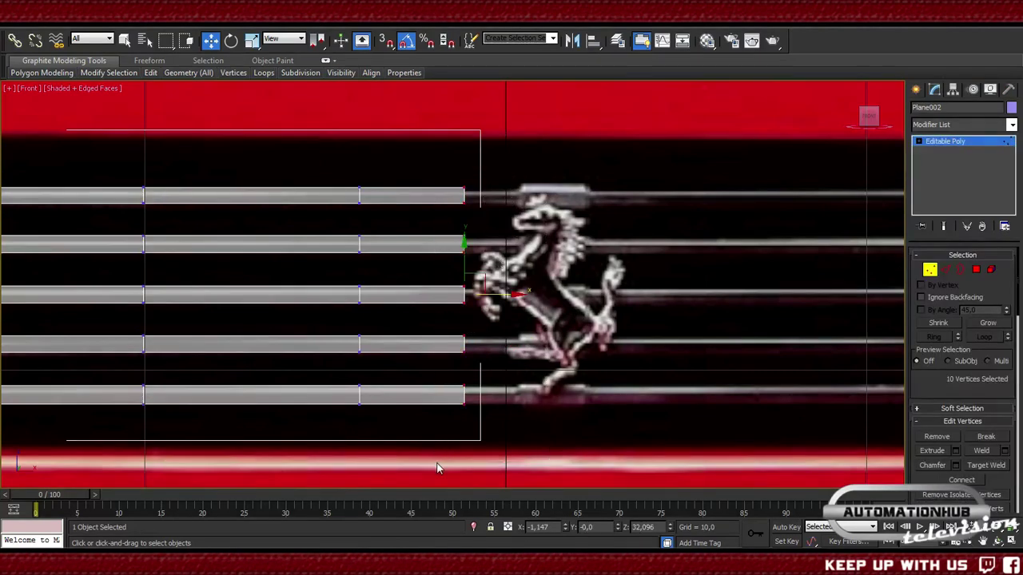
{"action": "double_click", "coordinate": [540, 527]}
{"action": "type", "text": "0"}
{"action": "key", "text": "Return"}
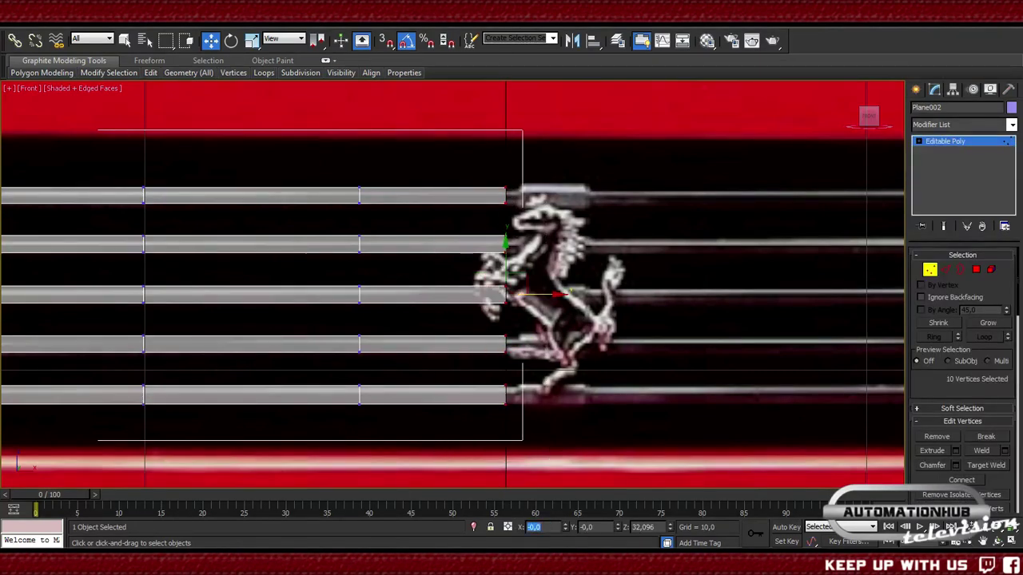
- Check the slats against the reference image from the horse emblem to the grille's left end
{"action": "middle_click_drag", "start_coordinate": [626, 312], "coordinate": [677, 318]}
{"action": "scroll", "coordinate": [649, 330], "scroll_direction": "down", "scroll_amount": 7}
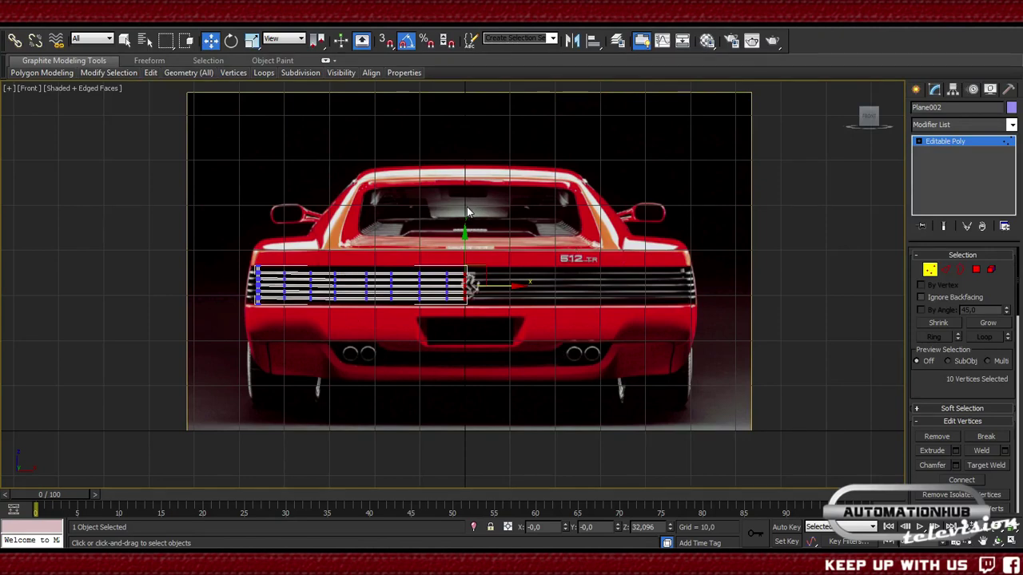
{"action": "scroll", "coordinate": [446, 280], "scroll_direction": "up", "scroll_amount": 10}
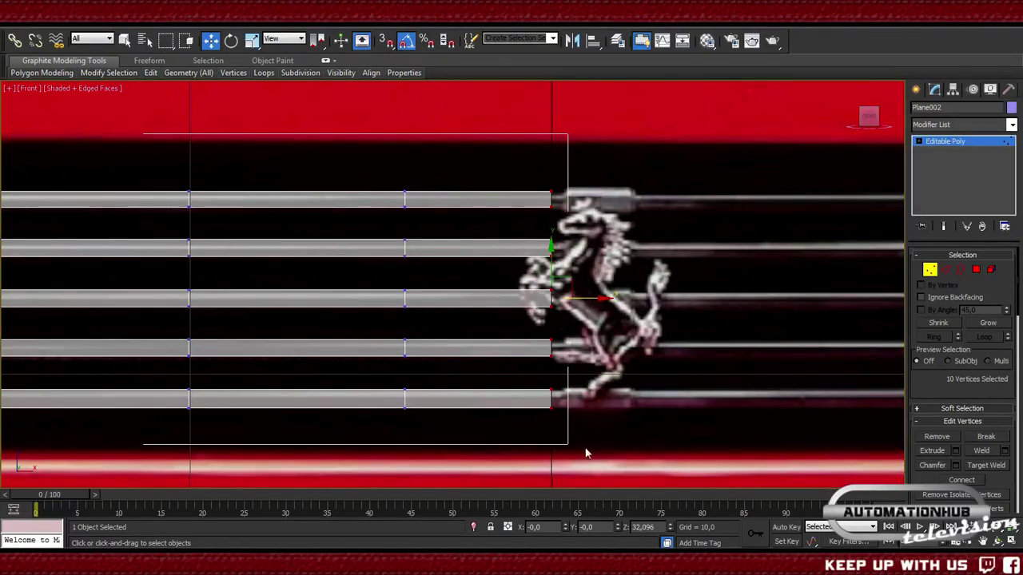
{"action": "scroll", "coordinate": [668, 341], "scroll_direction": "down", "scroll_amount": 6}
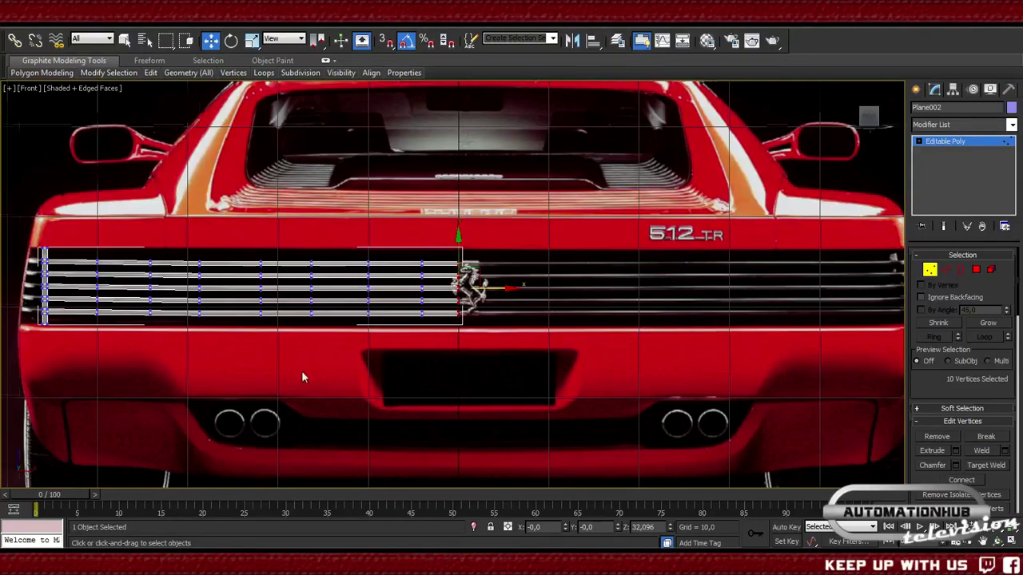
{"action": "middle_click_drag", "start_coordinate": [301, 373], "coordinate": [434, 375]}
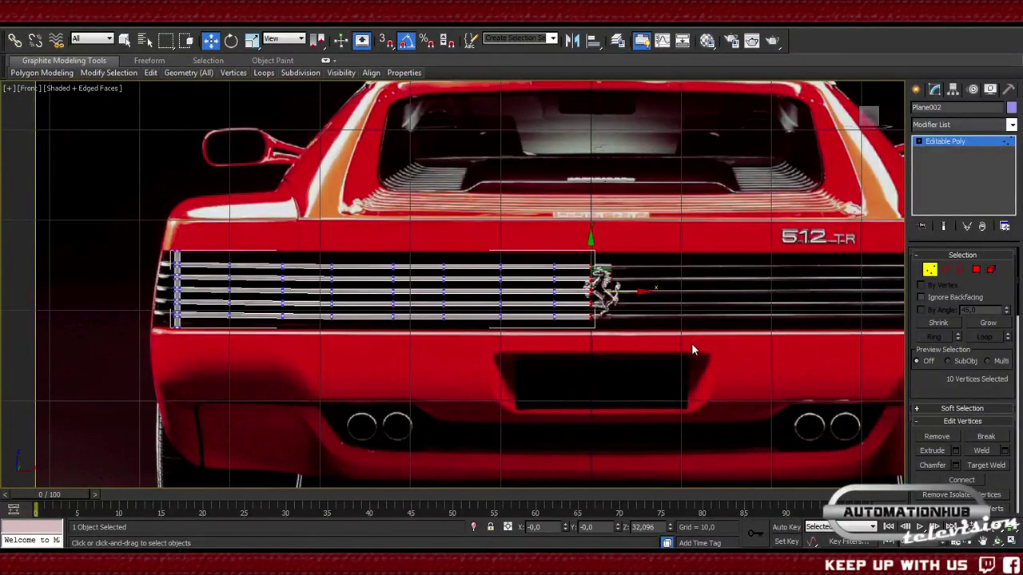
{"action": "scroll", "coordinate": [342, 299], "scroll_direction": "up", "scroll_amount": 6}
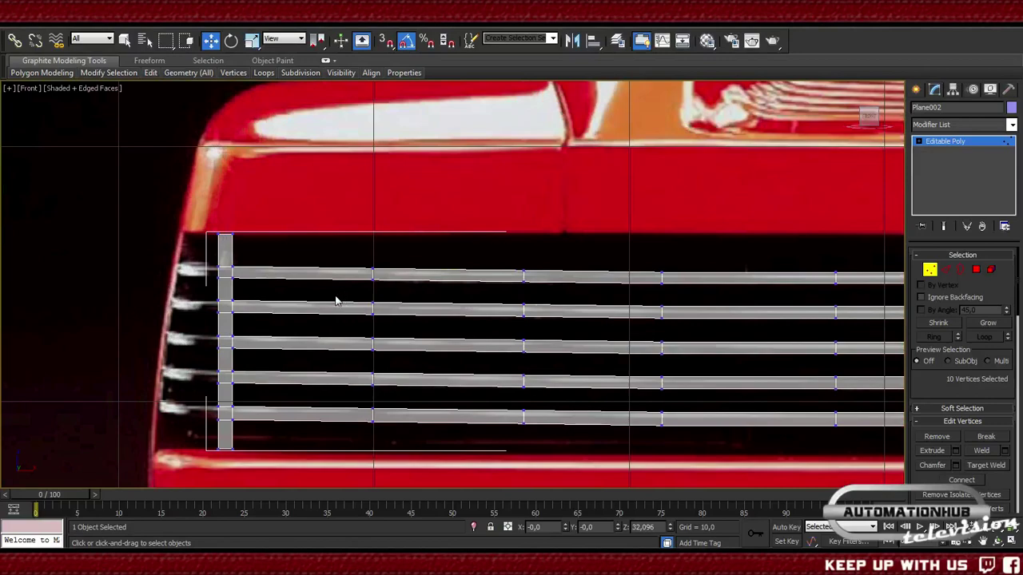
{"action": "middle_click_drag", "start_coordinate": [336, 301], "coordinate": [571, 290]}
{"action": "scroll", "coordinate": [422, 320], "scroll_direction": "up", "scroll_amount": 3}
{"action": "middle_click_drag", "start_coordinate": [423, 319], "coordinate": [514, 232]}
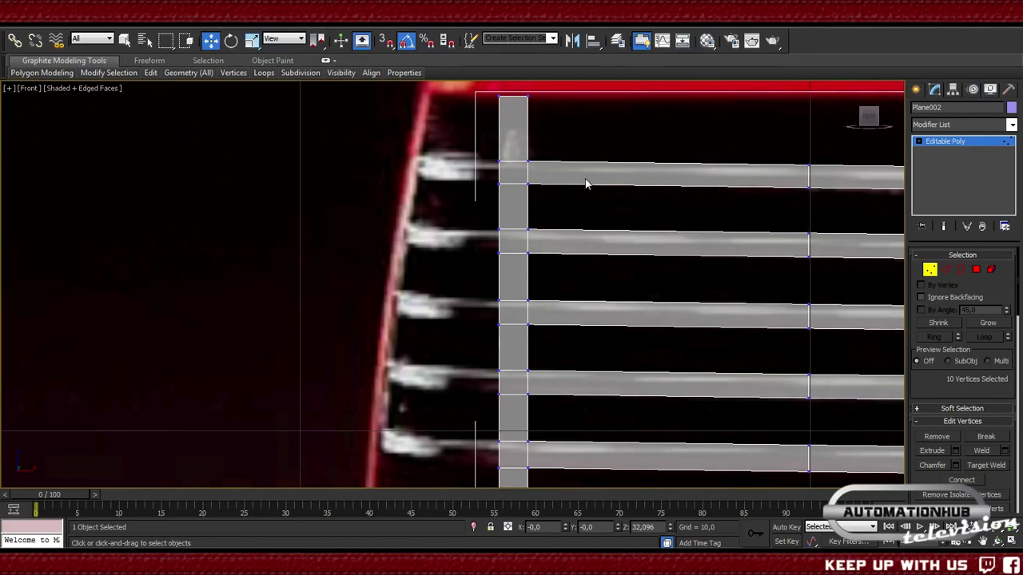
{"action": "middle_click_drag", "start_coordinate": [612, 183], "coordinate": [546, 216]}
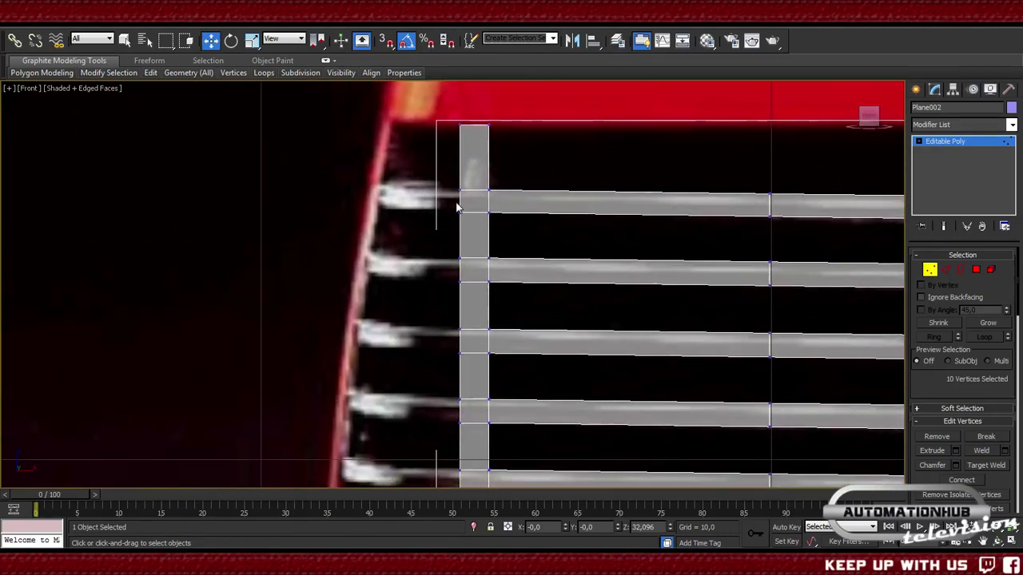
- Select the vertical bar's five outer edges level with the slats and extrude them left in three short segments curving slightly upward
{"action": "left_click", "coordinate": [945, 270]}
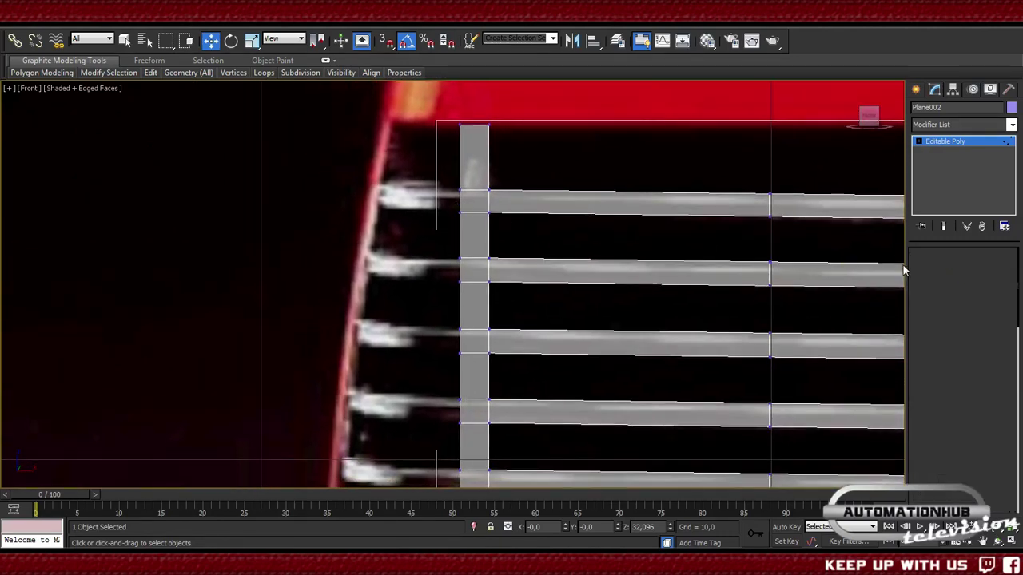
{"action": "left_click", "coordinate": [462, 200]}
{"action": "left_click", "coordinate": [464, 275], "text": "ctrl"}
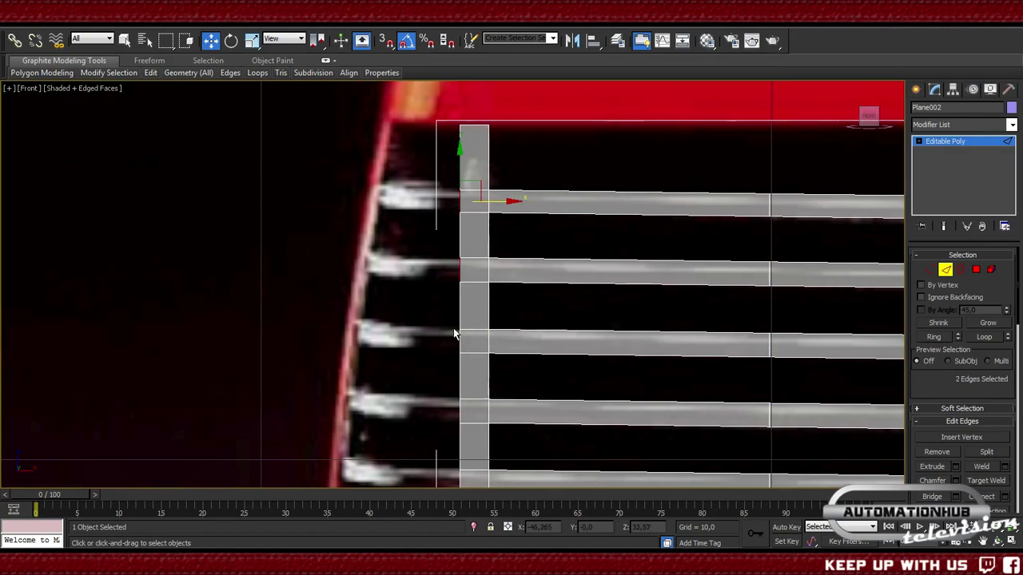
{"action": "left_click", "coordinate": [466, 346], "text": "ctrl"}
{"action": "left_click", "coordinate": [469, 417], "text": "ctrl"}
{"action": "middle_click_drag", "start_coordinate": [464, 441], "coordinate": [470, 375]}
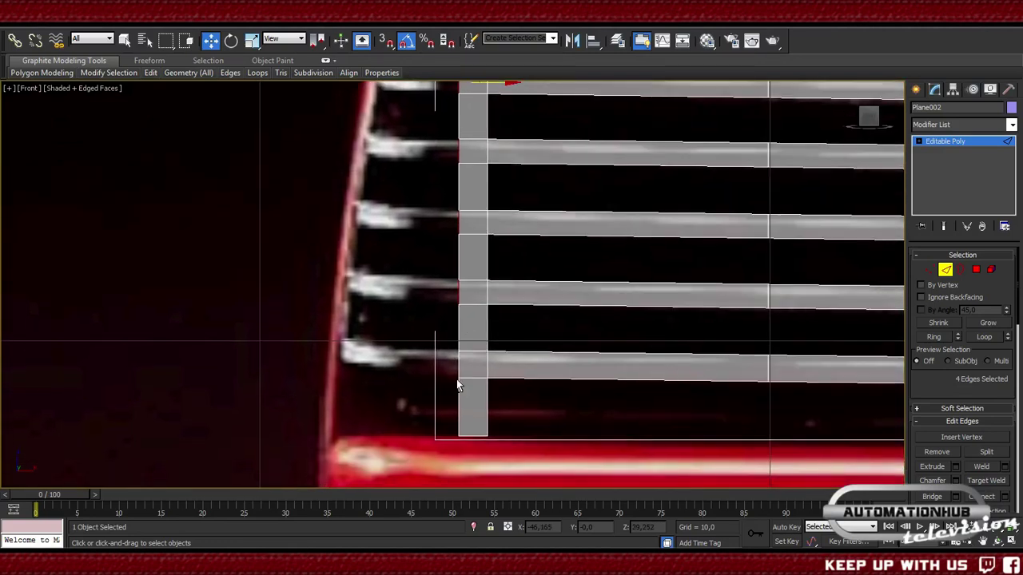
{"action": "left_click", "coordinate": [470, 369], "text": "ctrl"}
{"action": "middle_click_drag", "start_coordinate": [469, 115], "coordinate": [483, 181]}
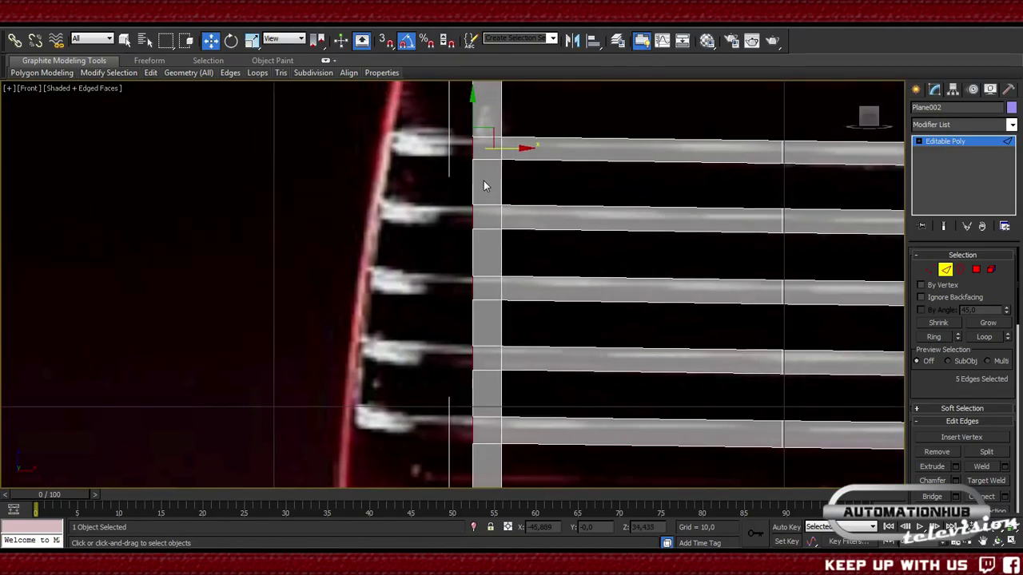
{"action": "left_click_drag", "start_coordinate": [508, 149], "coordinate": [414, 122], "text": "shift"}
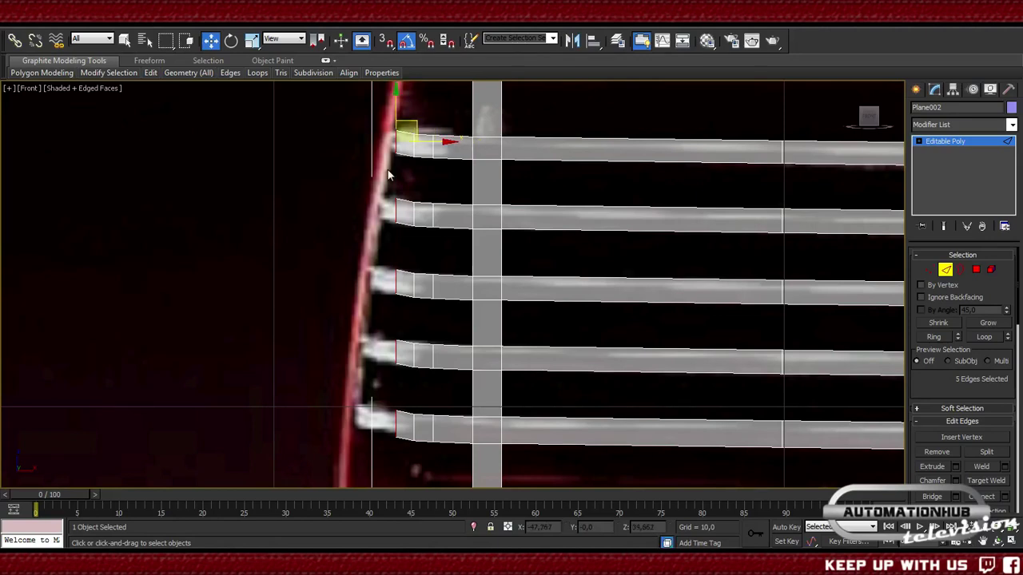
- Move the left ends of the top two slats out to the bodywork edge and shift the second slat's inner edge to match
{"action": "left_click", "coordinate": [358, 195]}
{"action": "left_click_drag", "start_coordinate": [392, 216], "coordinate": [420, 195]}
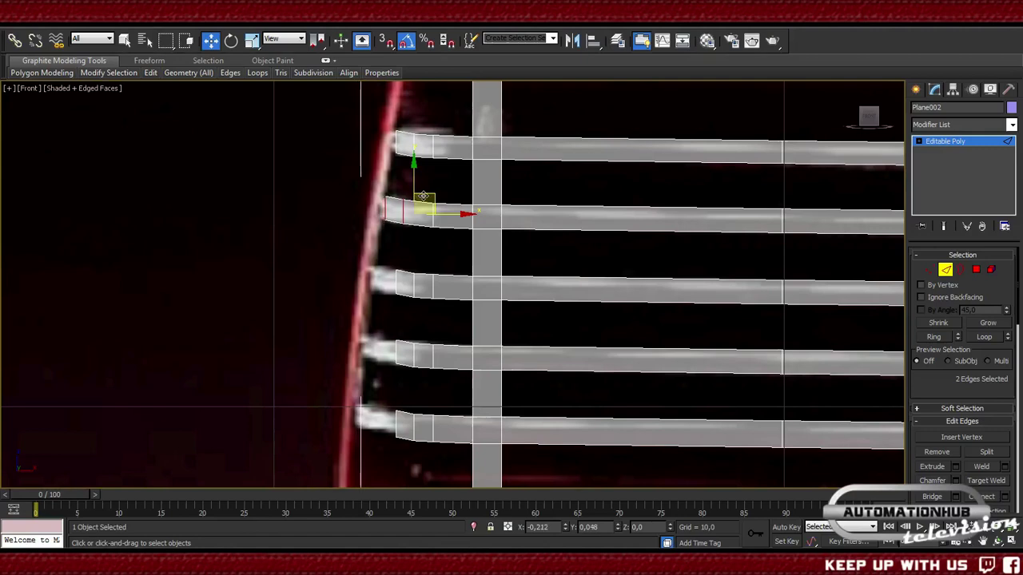
{"action": "left_click", "coordinate": [398, 144]}
{"action": "left_click_drag", "start_coordinate": [413, 123], "coordinate": [410, 122]}
{"action": "left_click", "coordinate": [424, 172]}
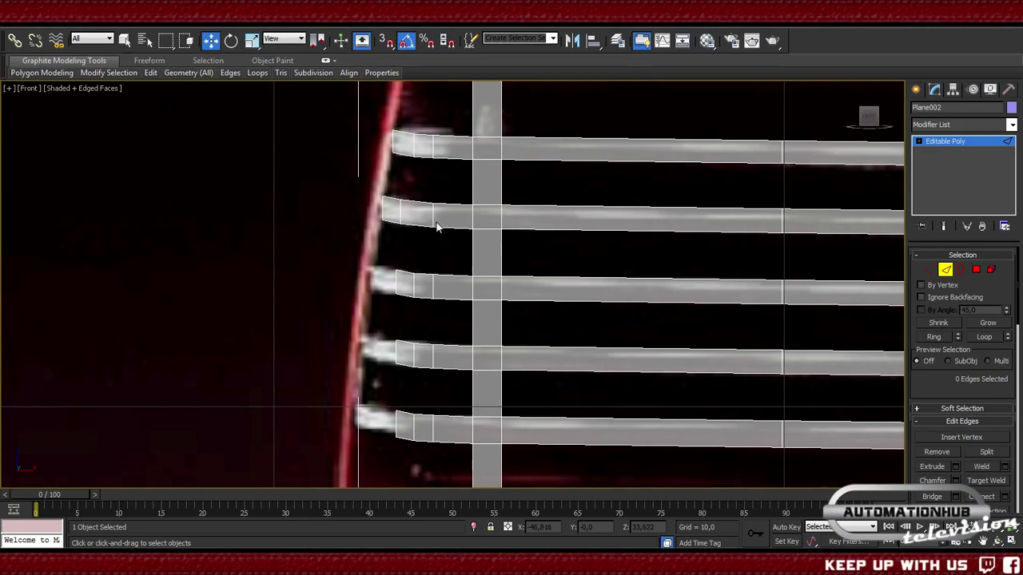
- Move the third slat's left end and inner edge out to the reference, and nudge the second slat's inner edge slightly right
{"action": "left_click", "coordinate": [394, 281]}
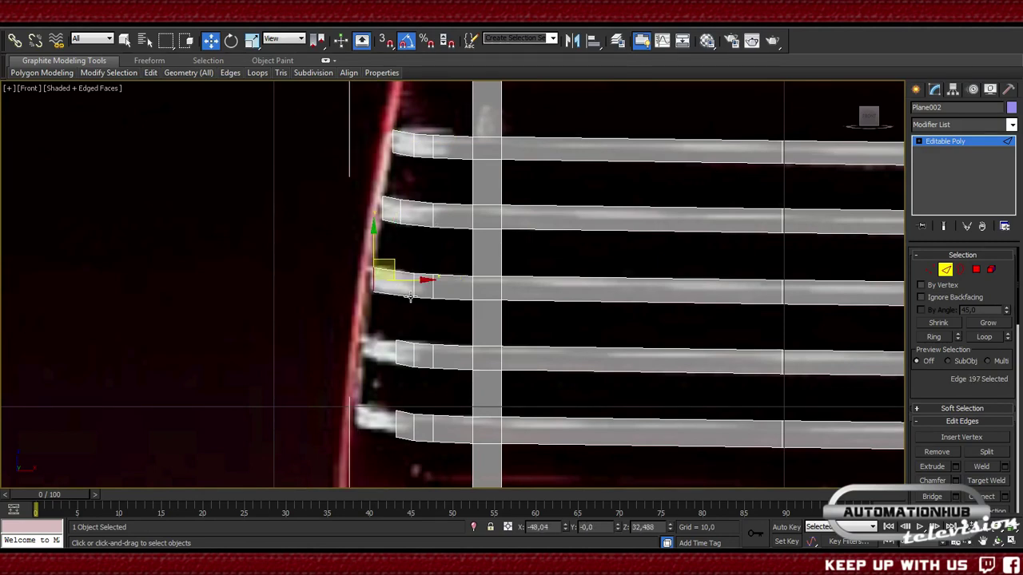
{"action": "left_click", "coordinate": [413, 289]}
{"action": "left_click_drag", "start_coordinate": [429, 266], "coordinate": [415, 264]}
{"action": "left_click", "coordinate": [408, 223]}
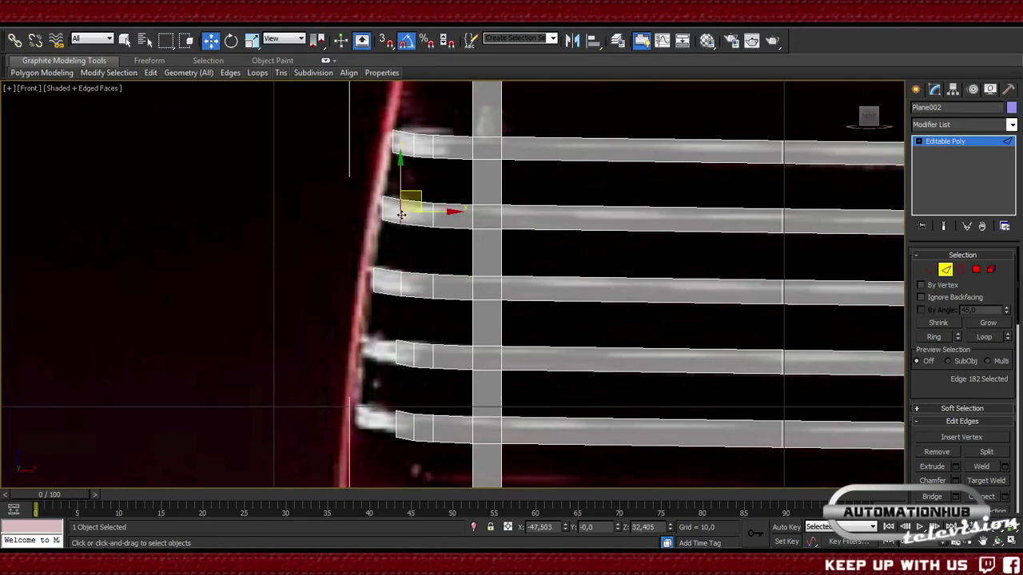
{"action": "left_click_drag", "start_coordinate": [421, 191], "coordinate": [424, 189]}
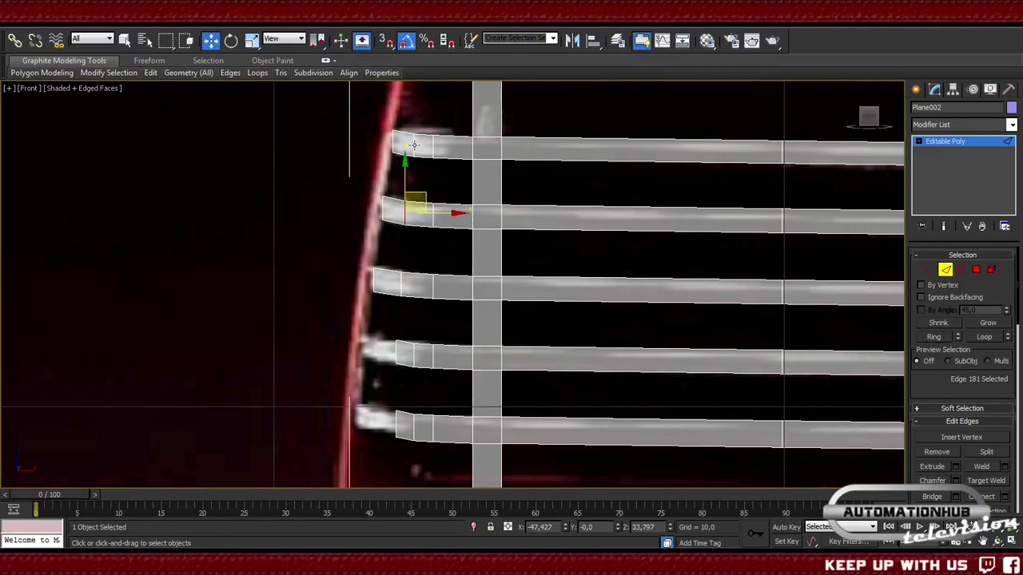
- Move the left ends and inner edges of the two lowest slats out to the bodywork edge, following the reference's curve
{"action": "middle_click_drag", "start_coordinate": [409, 274], "coordinate": [409, 221]}
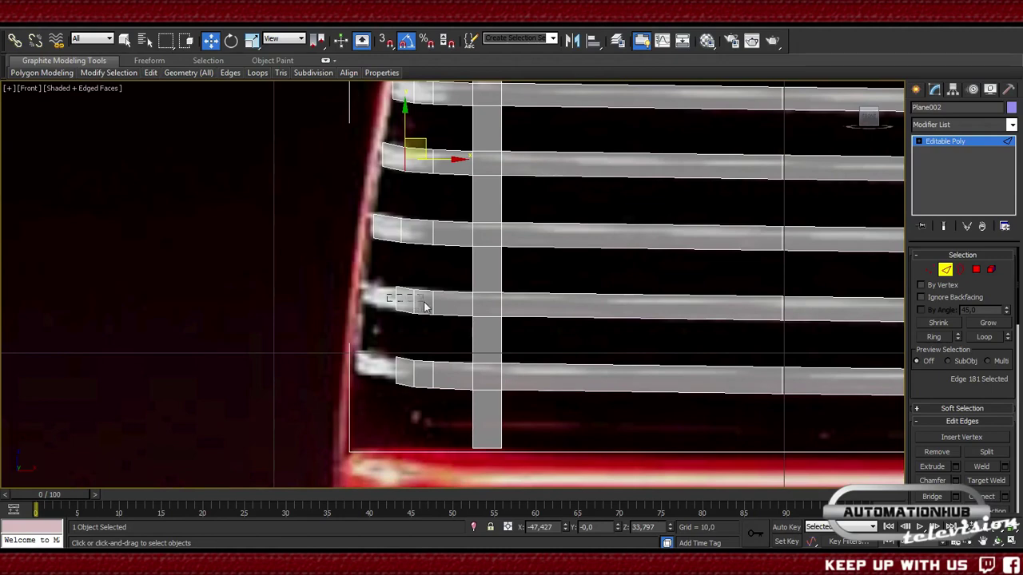
{"action": "left_click", "coordinate": [395, 300]}
{"action": "mouse_move", "coordinate": [434, 279]}
{"action": "left_mouse_down"}
{"action": "mouse_move", "coordinate": [403, 275]}
{"action": "mouse_move", "coordinate": [421, 282]}
{"action": "left_mouse_up"}
{"action": "left_click", "coordinate": [437, 267]}
{"action": "left_click", "coordinate": [395, 302]}
{"action": "left_click_drag", "start_coordinate": [391, 378], "coordinate": [397, 351]}
{"action": "left_click", "coordinate": [398, 351]}
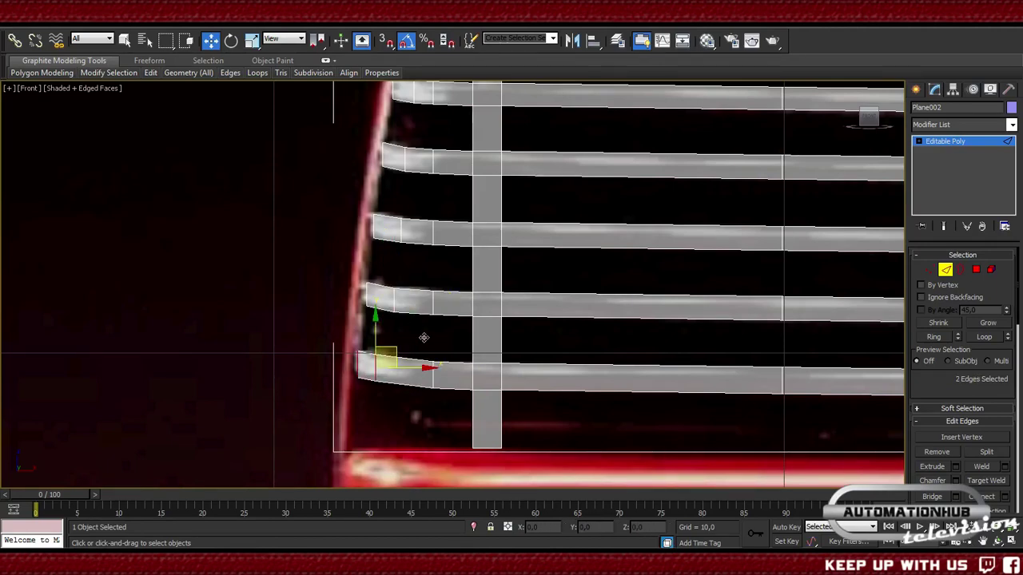
{"action": "left_click_drag", "start_coordinate": [400, 353], "coordinate": [410, 354]}
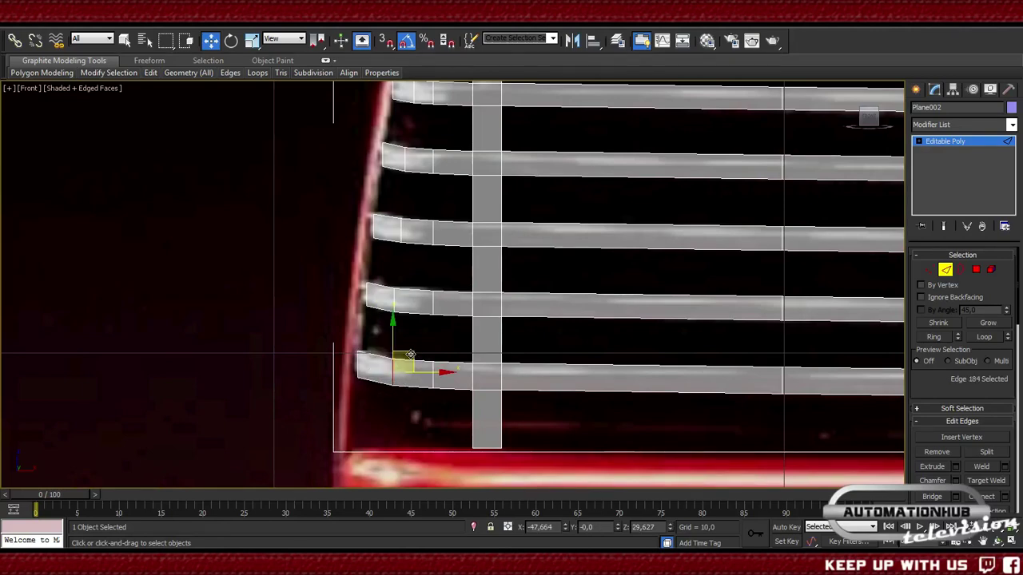
{"action": "left_click", "coordinate": [451, 343]}
- Change the grille slat object's color to dark red from the 3ds Max palette
{"action": "scroll", "coordinate": [267, 336], "scroll_direction": "down", "scroll_amount": 3}
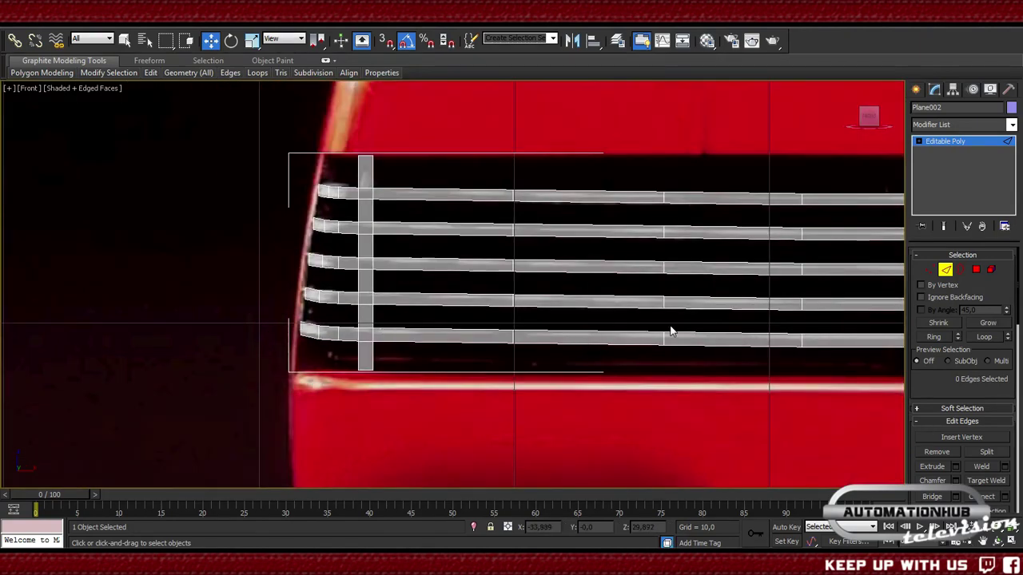
{"action": "middle_click_drag", "start_coordinate": [651, 318], "coordinate": [376, 319]}
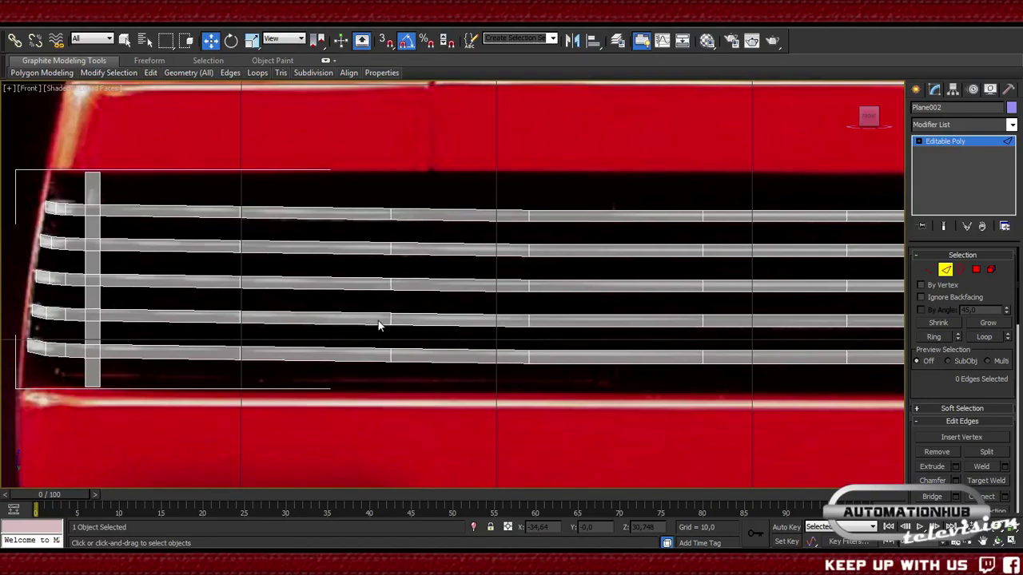
{"action": "middle_click_drag", "start_coordinate": [378, 325], "coordinate": [425, 332]}
{"action": "scroll", "coordinate": [426, 331], "scroll_direction": "up", "scroll_amount": 2}
{"action": "scroll", "coordinate": [418, 337], "scroll_direction": "down", "scroll_amount": 5}
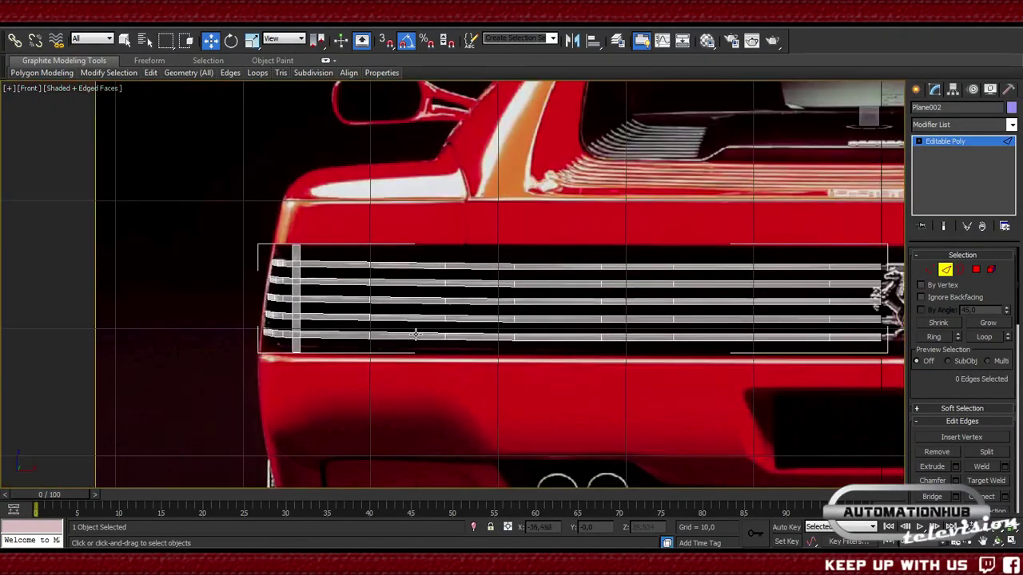
{"action": "scroll", "coordinate": [581, 396], "scroll_direction": "down", "scroll_amount": 3}
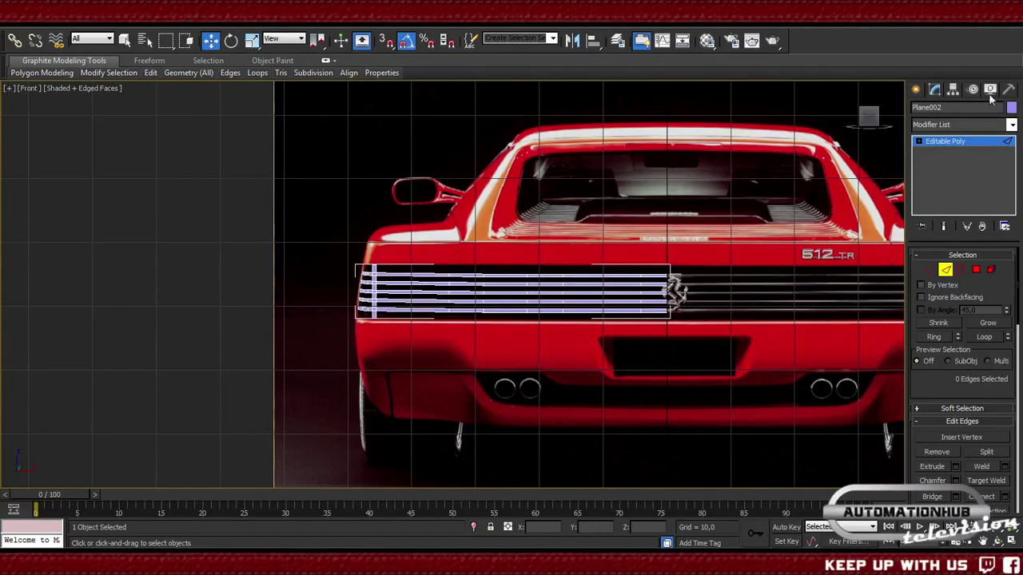
{"action": "left_click", "coordinate": [1011, 108]}
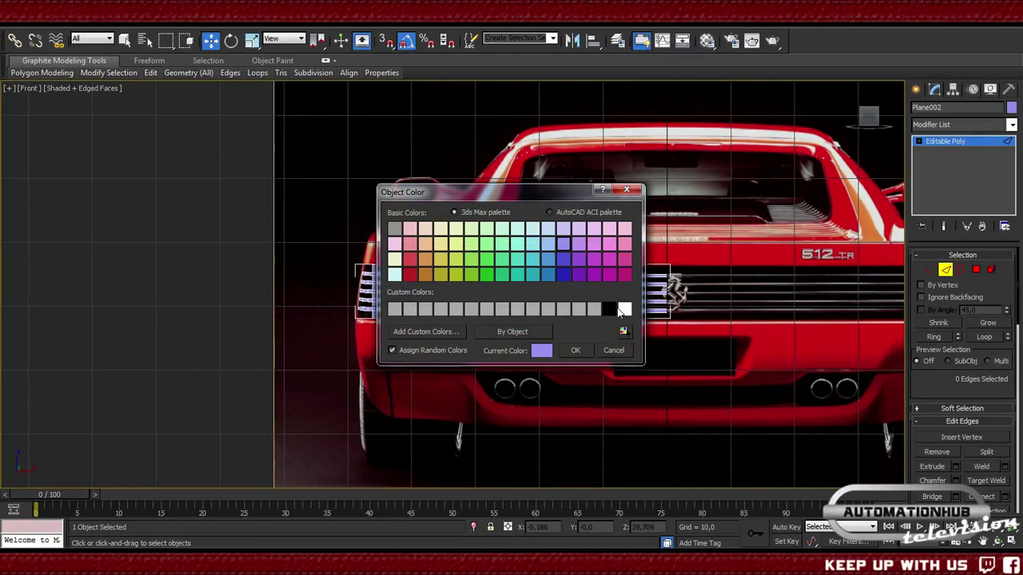
{"action": "left_click", "coordinate": [410, 274]}
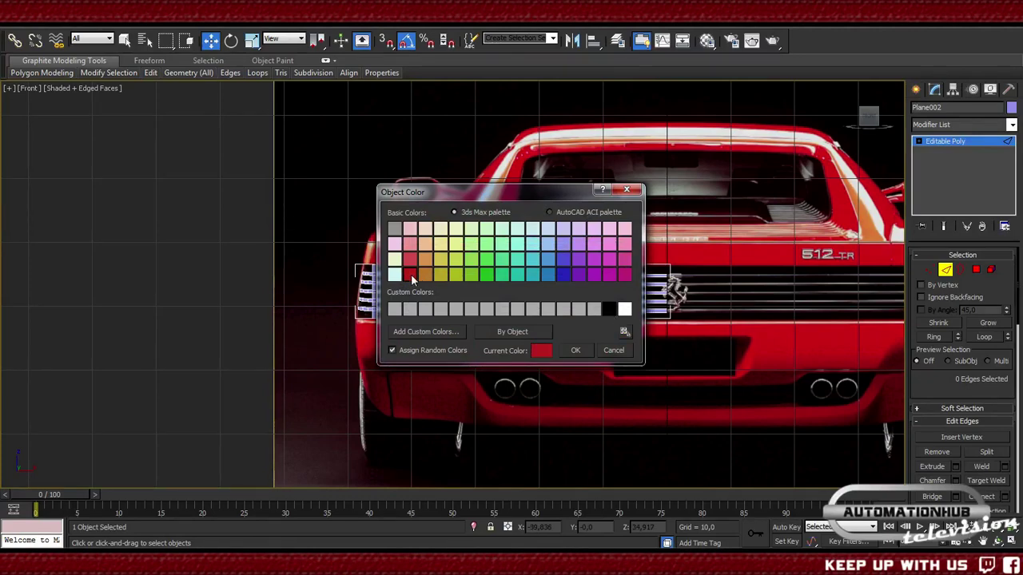
{"action": "left_click", "coordinate": [572, 351]}
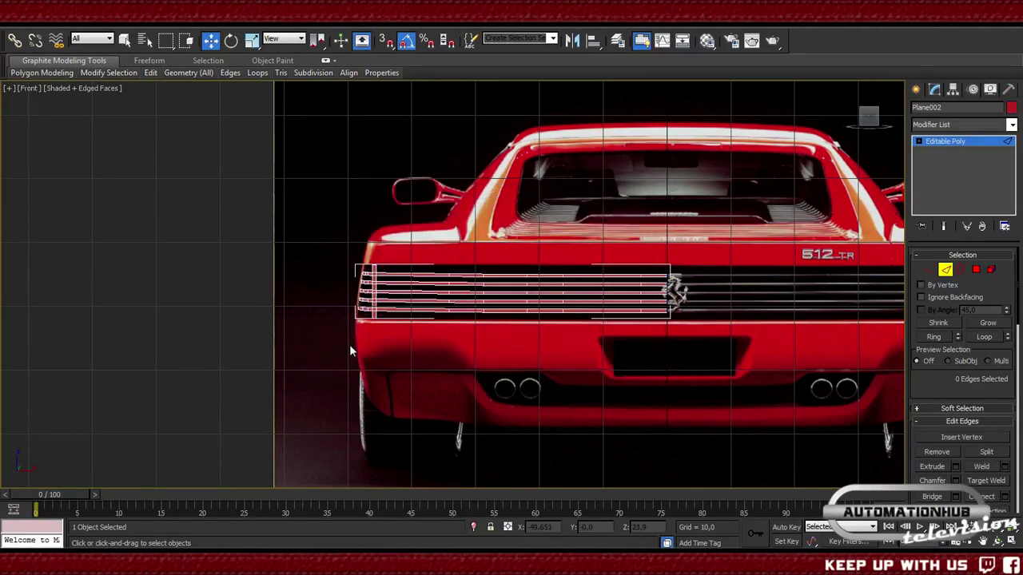
- Select all polygons of the grille object, covering every slat and the vertical bar
{"action": "key", "text": "F4"}
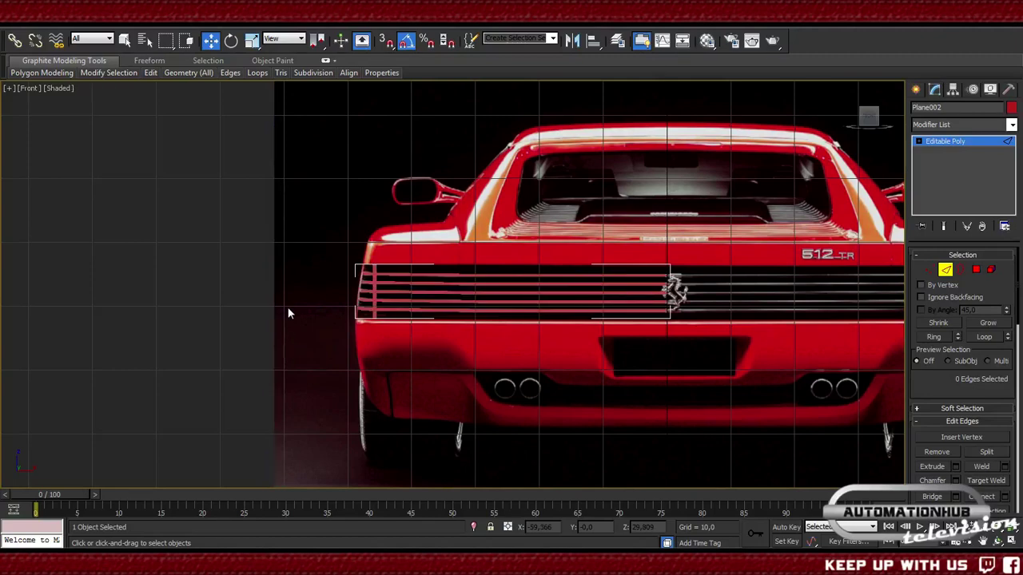
{"action": "key", "text": "F4"}
{"action": "scroll", "coordinate": [291, 302], "scroll_direction": "up", "scroll_amount": 2}
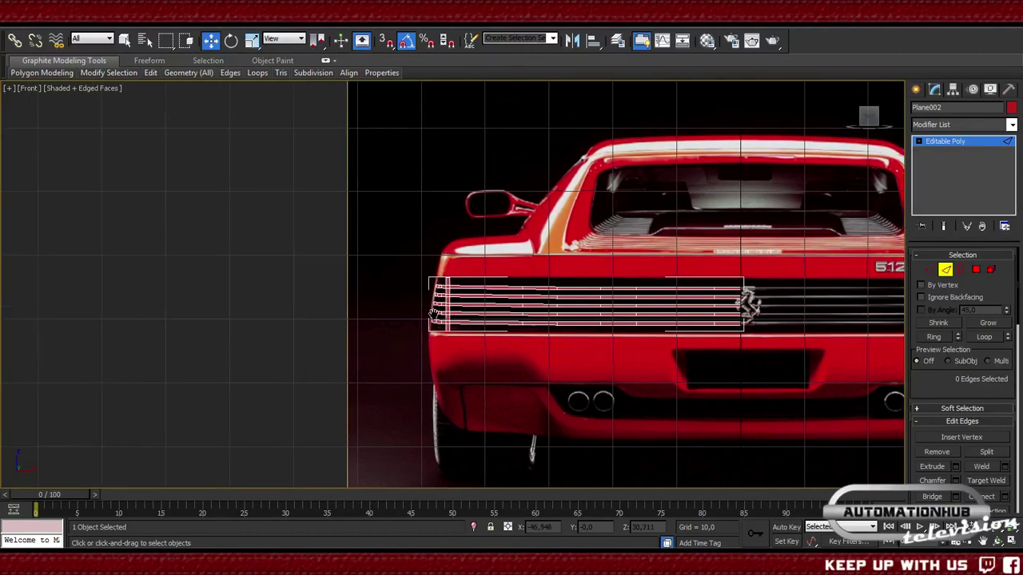
{"action": "scroll", "coordinate": [437, 356], "scroll_direction": "up", "scroll_amount": 5}
{"action": "middle_click_drag", "start_coordinate": [437, 356], "coordinate": [347, 244]}
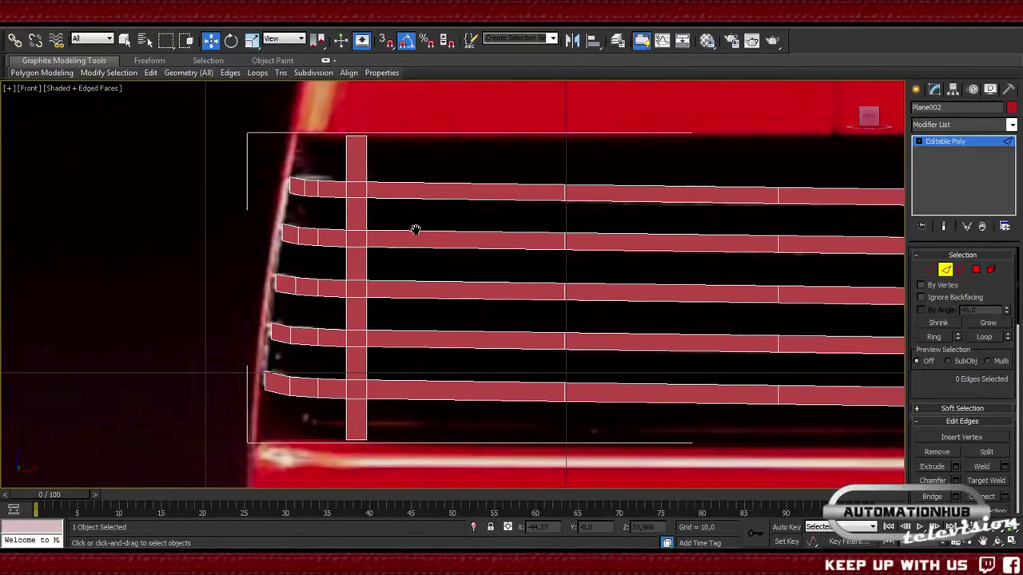
{"action": "left_click", "coordinate": [976, 270]}
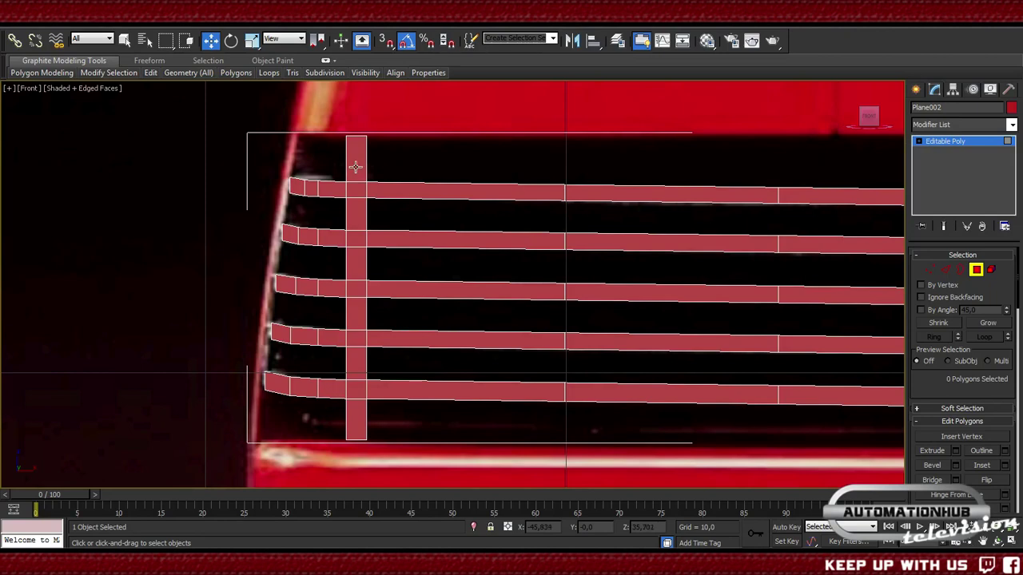
{"action": "scroll", "coordinate": [240, 171], "scroll_direction": "down", "scroll_amount": 5}
{"action": "middle_click_drag", "start_coordinate": [284, 181], "coordinate": [186, 179]}
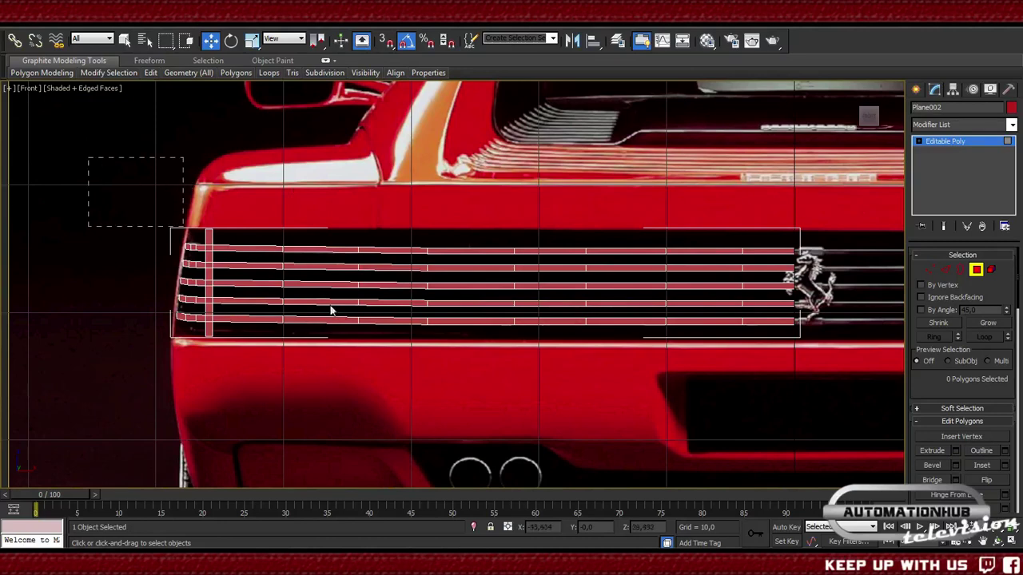
{"action": "left_click_drag", "start_coordinate": [332, 310], "coordinate": [825, 406]}
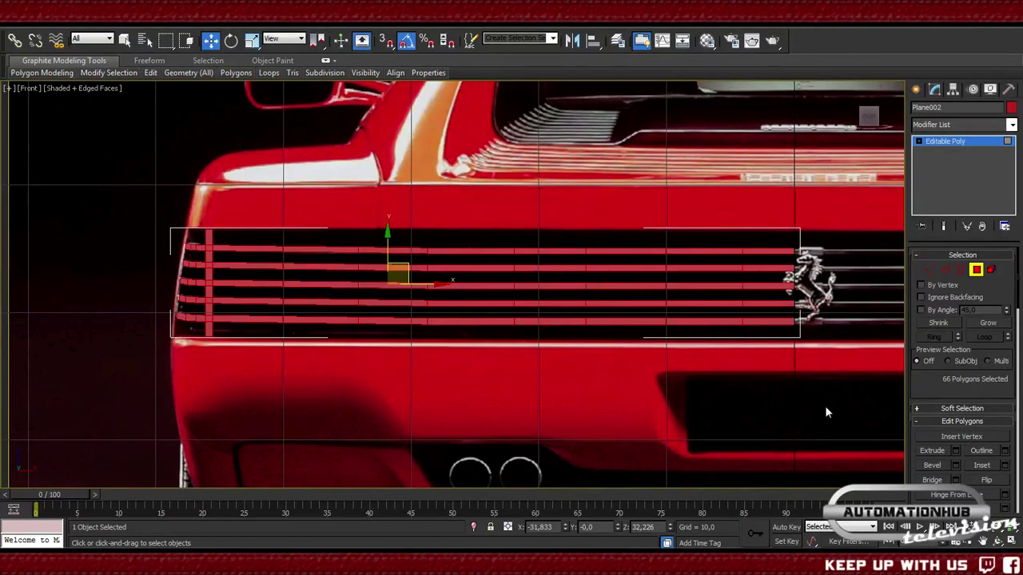
- Extrude the selected grille polygons by a height of 1.0, checking the thickness from above
{"action": "left_click", "coordinate": [956, 451]}
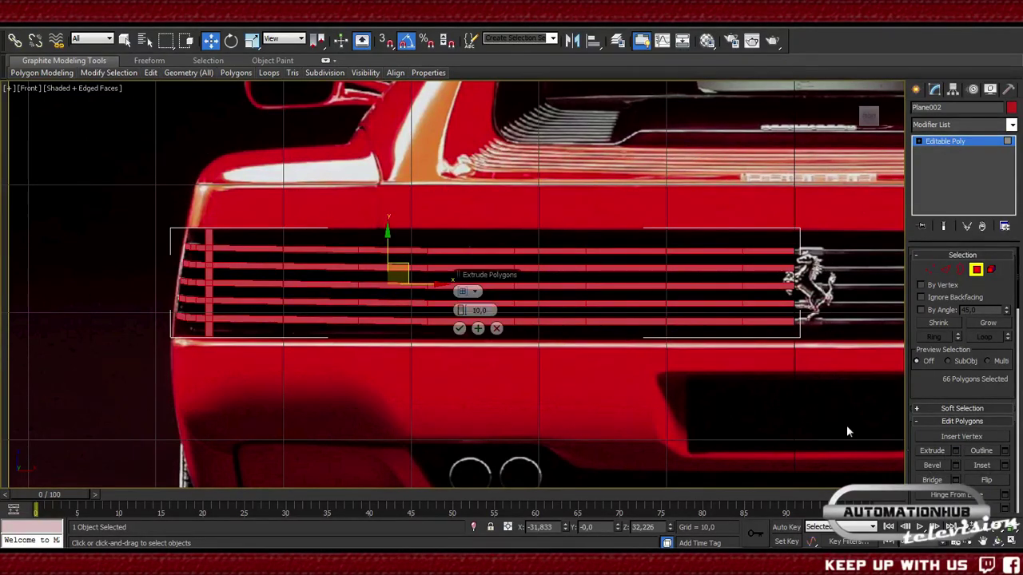
{"action": "middle_click_drag", "start_coordinate": [639, 409], "coordinate": [534, 404]}
{"action": "key", "text": "t"}
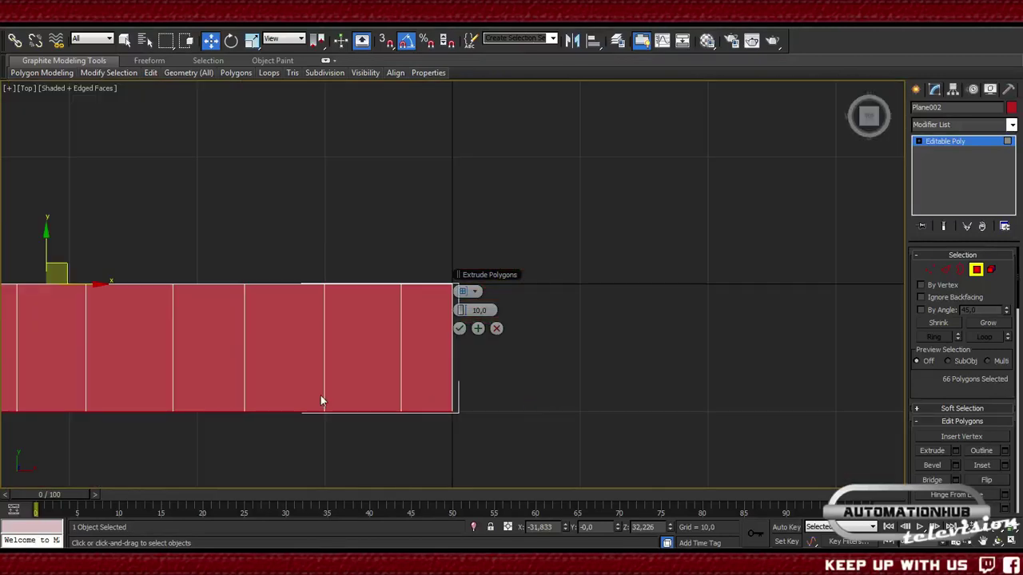
{"action": "middle_click_drag", "start_coordinate": [322, 401], "coordinate": [604, 370]}
{"action": "left_click_drag", "start_coordinate": [460, 310], "coordinate": [343, 311]}
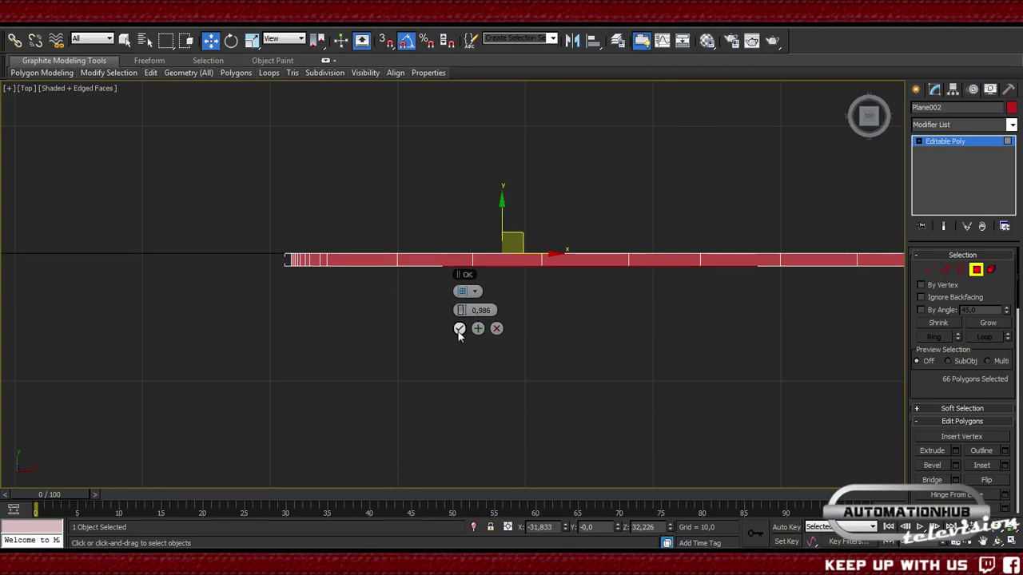
{"action": "left_click_drag", "start_coordinate": [493, 310], "coordinate": [351, 304]}
{"action": "type", "text": "1"}
{"action": "key", "text": "Return"}
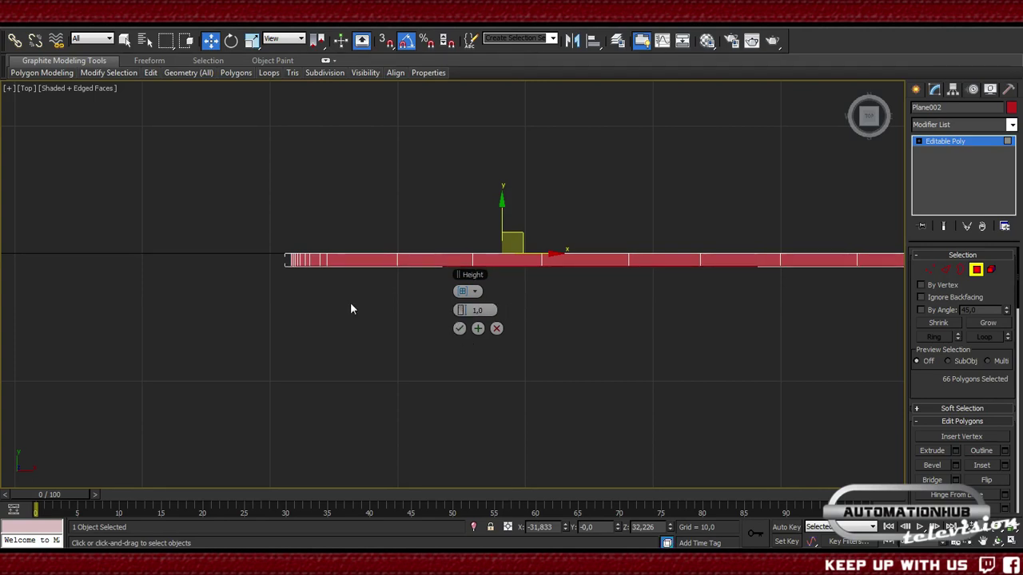
{"action": "left_click", "coordinate": [459, 329]}
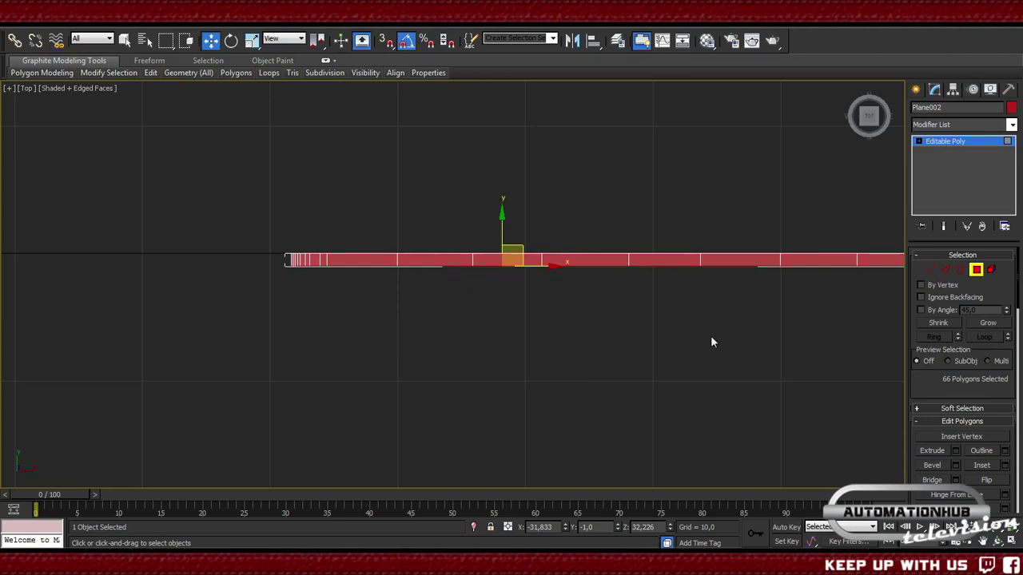
- Clear the polygon selection and change the grille object's color to turquoise from the 3ds Max palette
{"action": "middle_click_drag", "start_coordinate": [591, 333], "coordinate": [566, 313]}
{"action": "key", "text": "f"}
{"action": "middle_click_drag", "start_coordinate": [356, 299], "coordinate": [590, 326]}
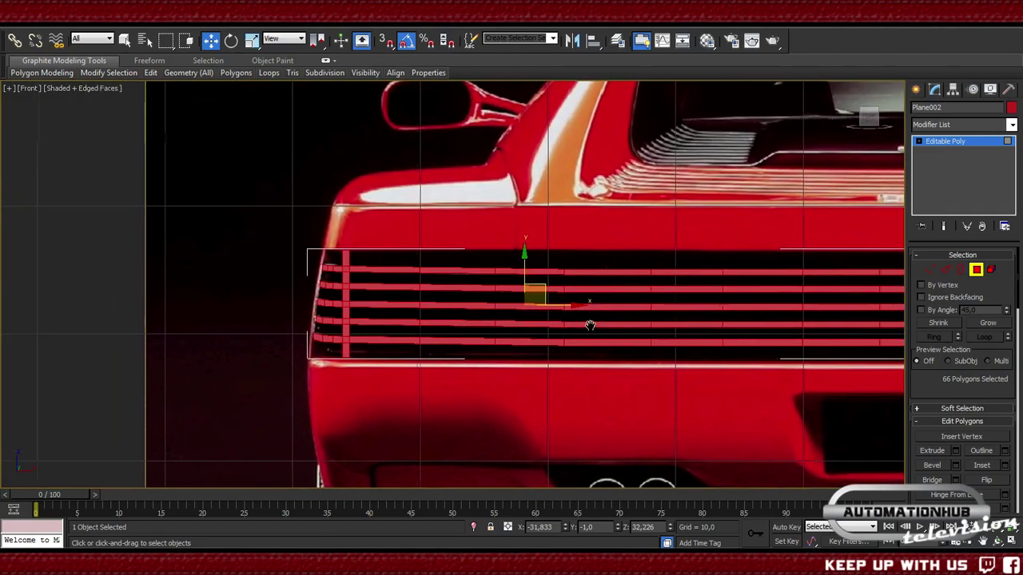
{"action": "scroll", "coordinate": [496, 331], "scroll_direction": "up", "scroll_amount": 6}
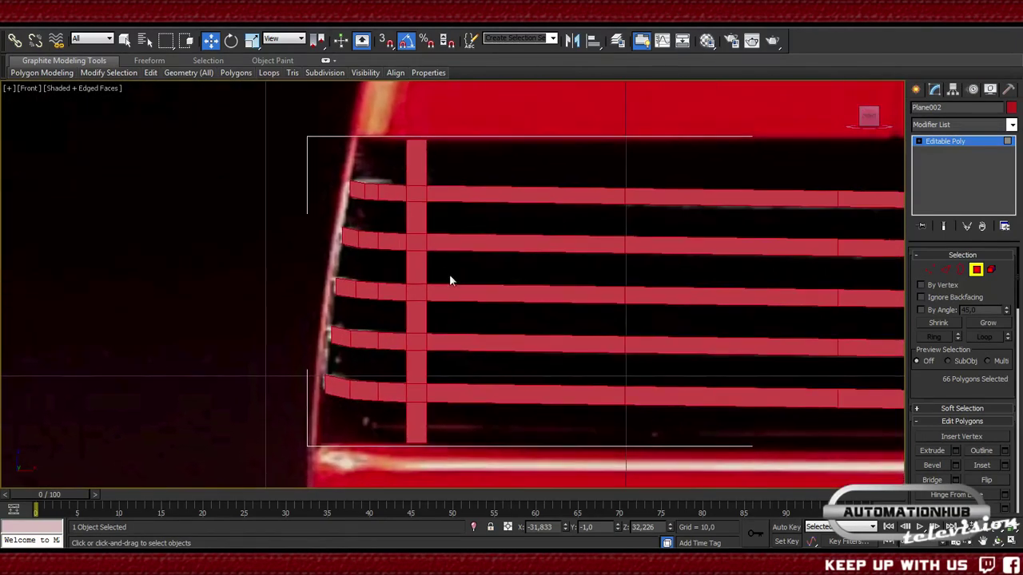
{"action": "left_click", "coordinate": [414, 126]}
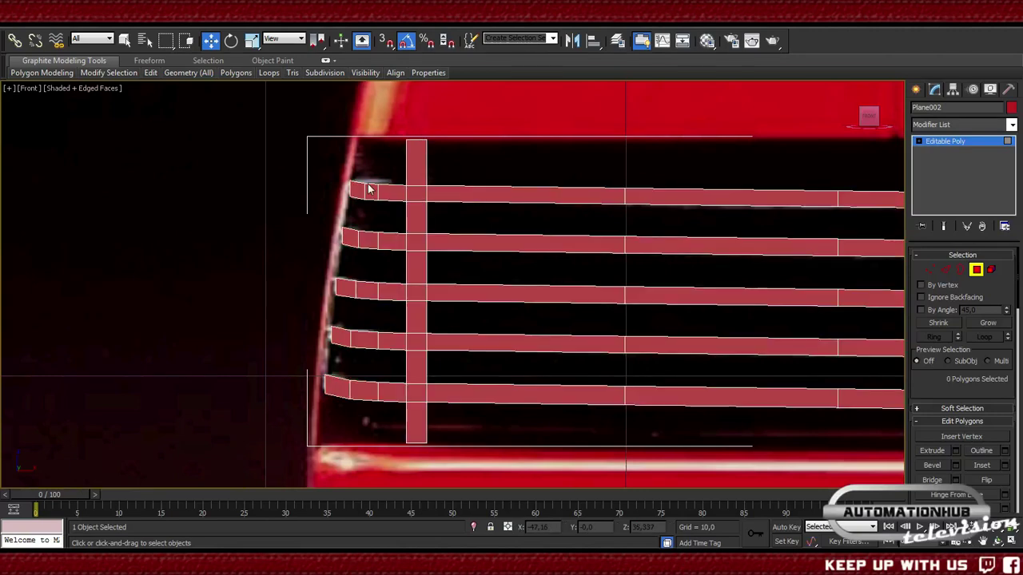
{"action": "scroll", "coordinate": [560, 249], "scroll_direction": "down", "scroll_amount": 4}
{"action": "scroll", "coordinate": [359, 264], "scroll_direction": "down", "scroll_amount": 2}
{"action": "scroll", "coordinate": [317, 251], "scroll_direction": "up", "scroll_amount": 2}
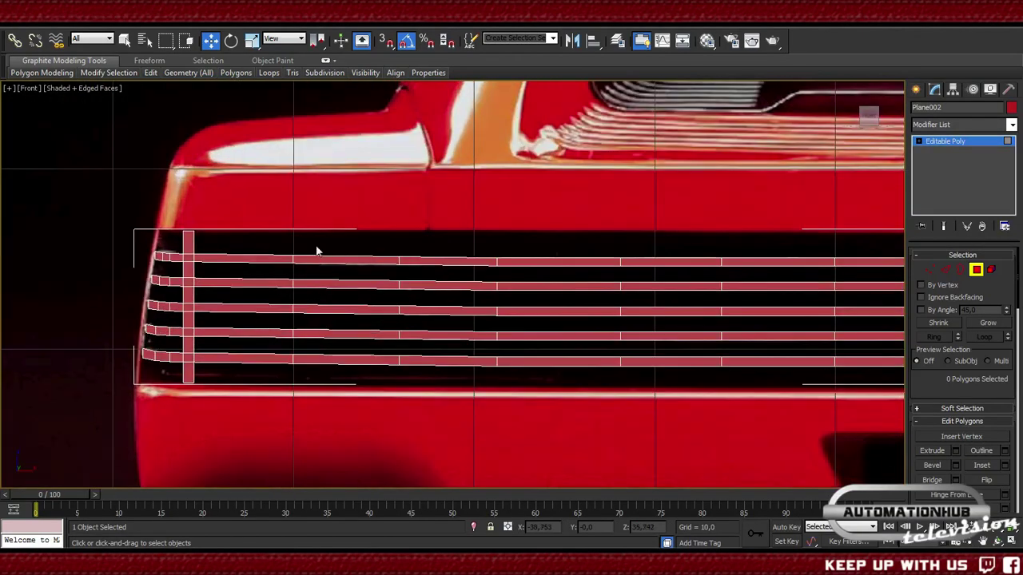
{"action": "scroll", "coordinate": [327, 263], "scroll_direction": "down", "scroll_amount": 2}
{"action": "left_click_drag", "start_coordinate": [199, 247], "coordinate": [875, 414]}
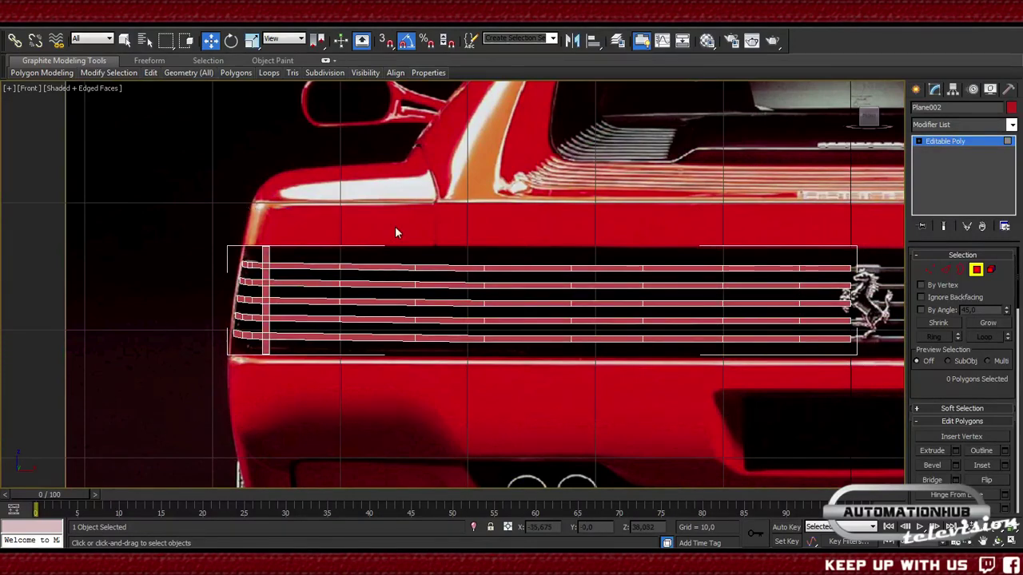
{"action": "left_click", "coordinate": [1012, 109]}
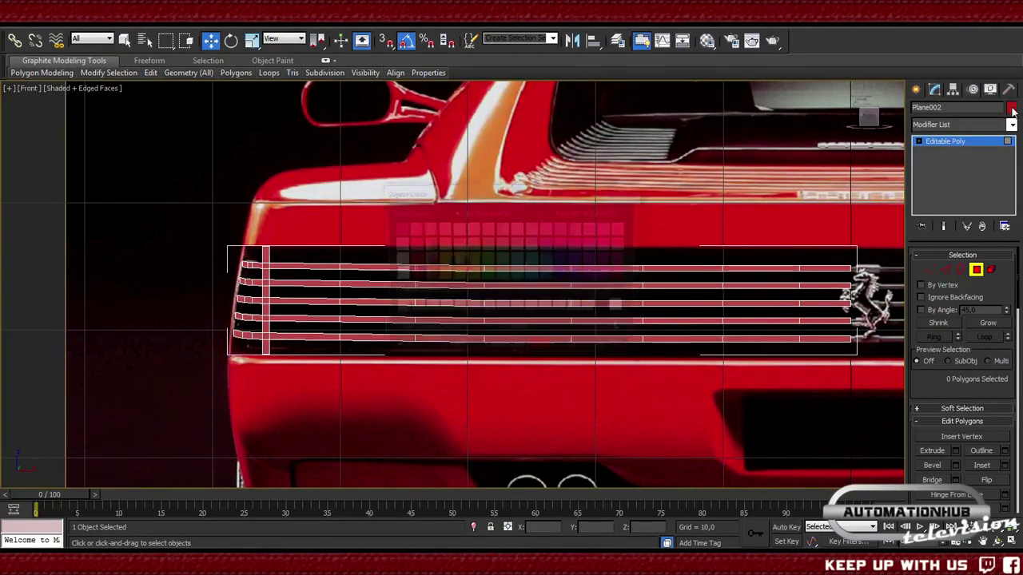
{"action": "left_click", "coordinate": [536, 259]}
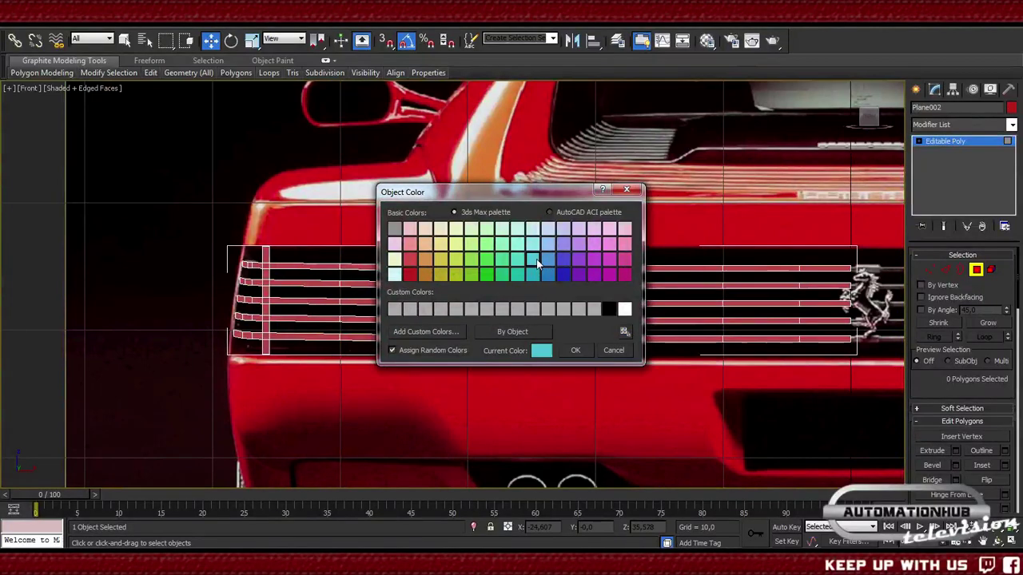
{"action": "left_click", "coordinate": [576, 351]}
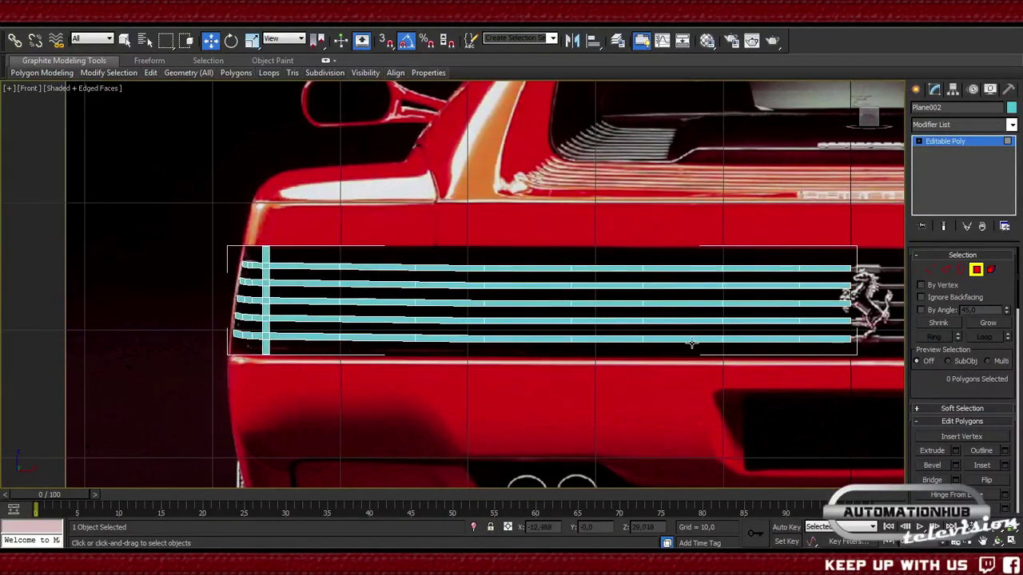
- Select all front polygons of the grille again and remove the vertical bar's polygons from the selection
{"action": "key", "text": "ctrl+a"}
{"action": "key", "text": "t"}
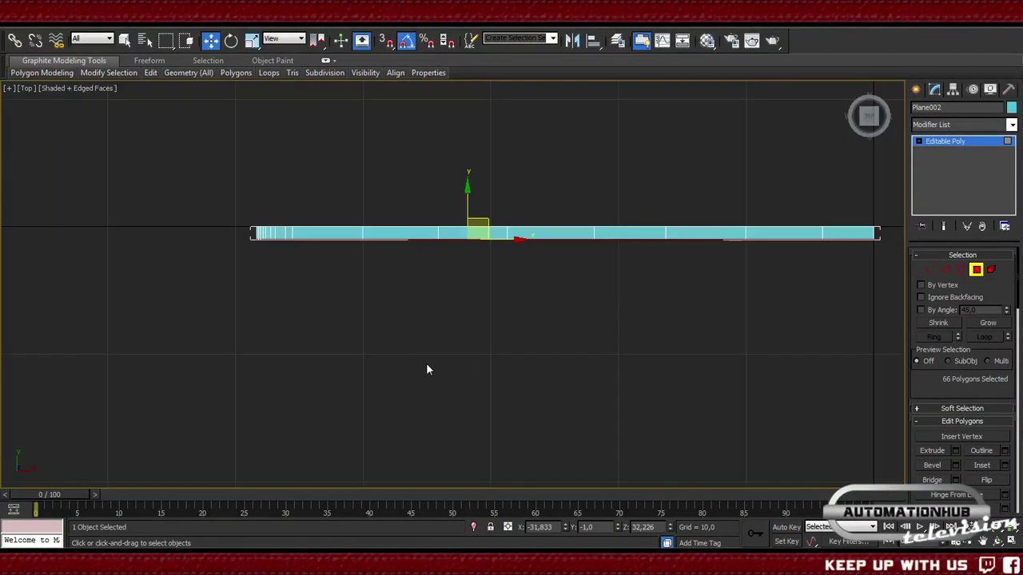
{"action": "key", "text": "f"}
{"action": "scroll", "coordinate": [439, 309], "scroll_direction": "up", "scroll_amount": 4}
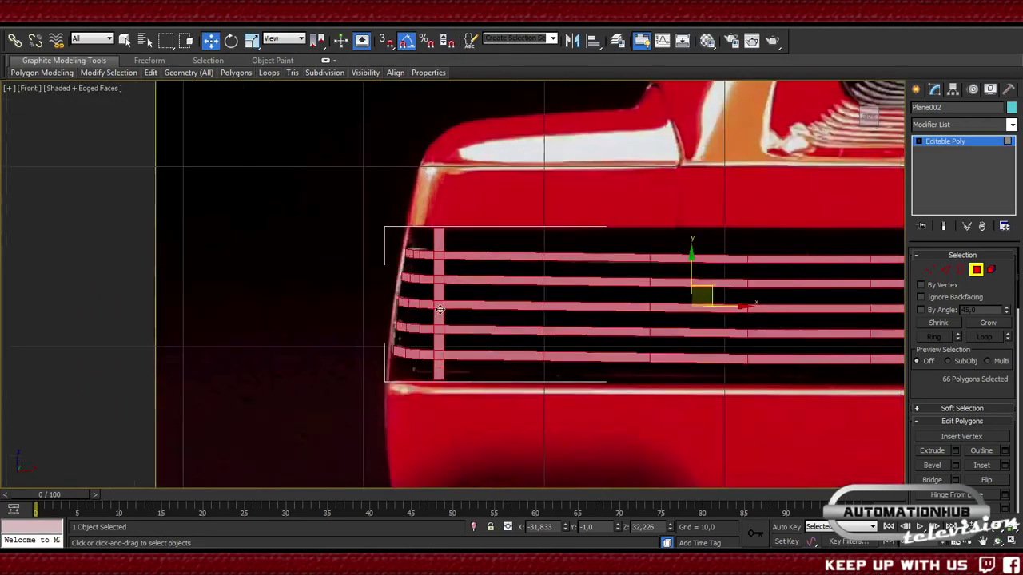
{"action": "scroll", "coordinate": [448, 293], "scroll_direction": "up", "scroll_amount": 3}
{"action": "scroll", "coordinate": [424, 248], "scroll_direction": "down", "scroll_amount": 2}
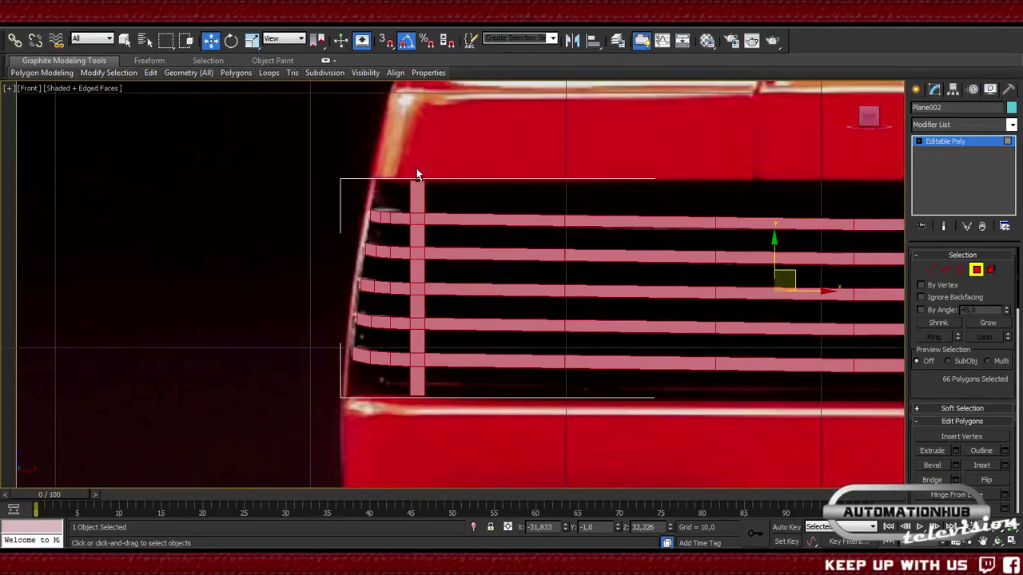
{"action": "left_click_drag", "start_coordinate": [416, 174], "coordinate": [424, 413], "text": "alt"}
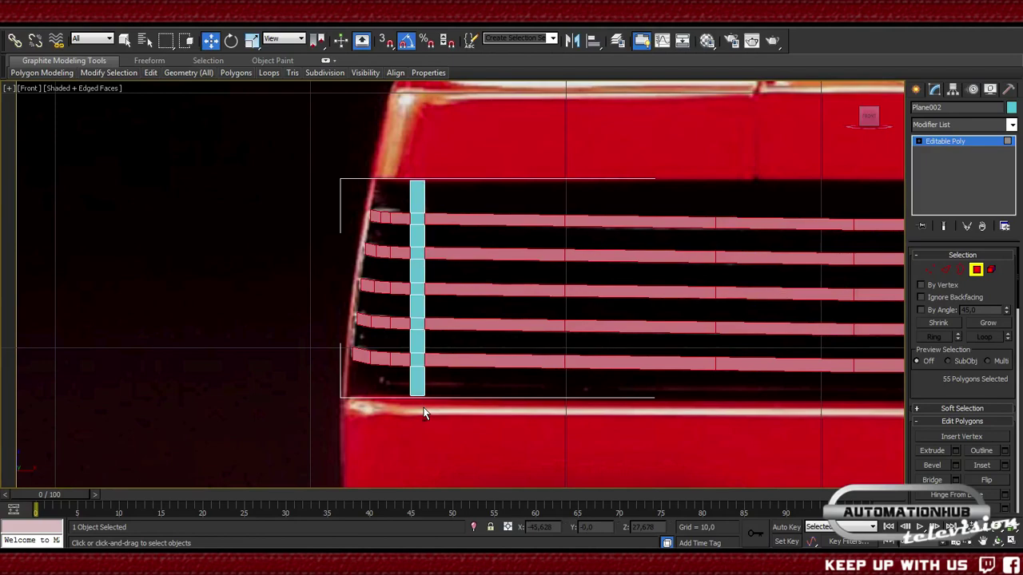
- Switch to the browser's rear photo of the car, examine the grille's outer end up close, and return to 3ds Max
{"action": "mouse_move", "coordinate": [451, 559]}
{"action": "left_click", "coordinate": [538, 449]}
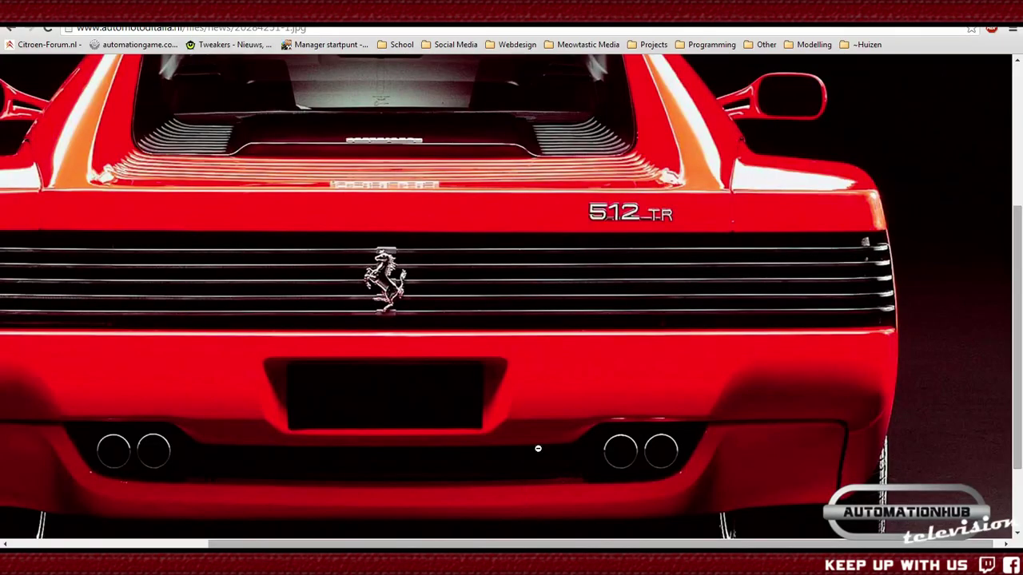
{"action": "left_click", "coordinate": [877, 261]}
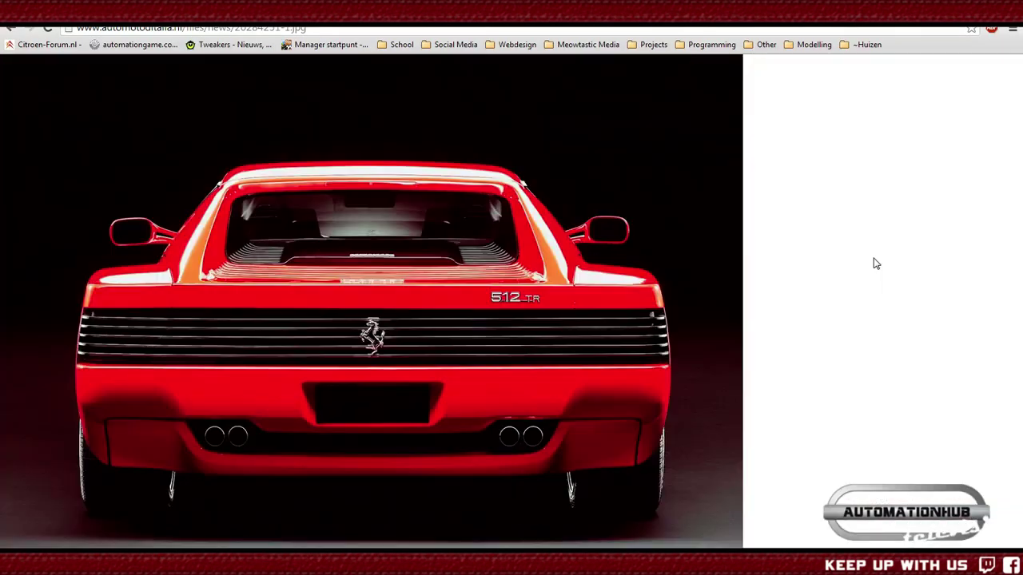
{"action": "left_click", "coordinate": [583, 364]}
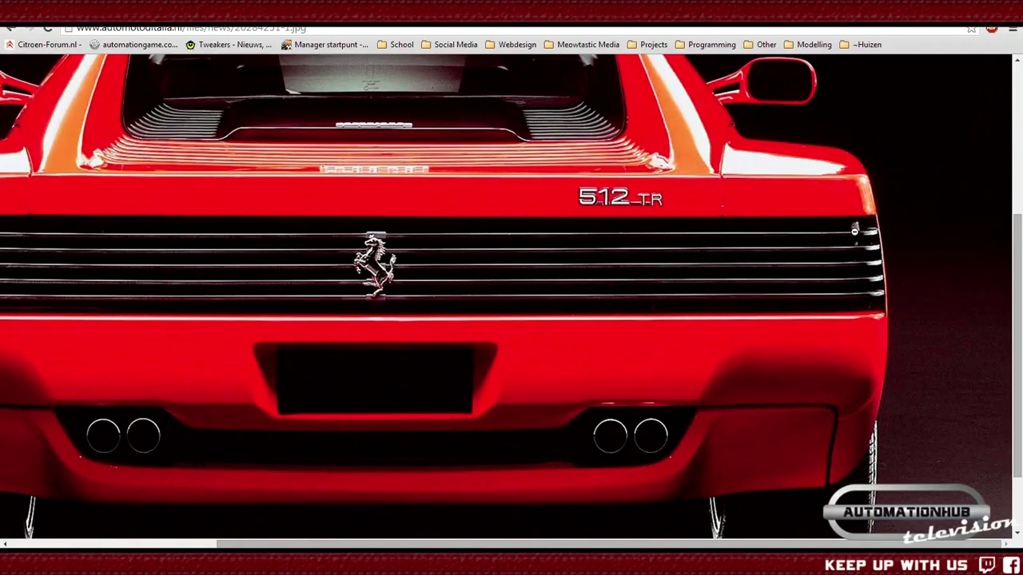
{"action": "key", "text": "alt+Tab"}
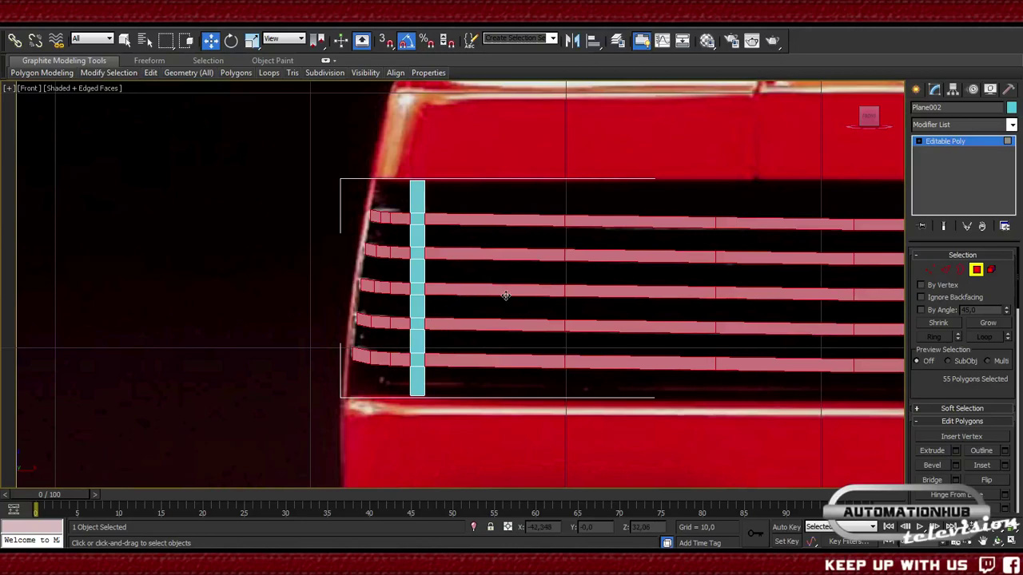
- Add the polygons where the five slats cross the vertical bar back to the selection
{"action": "left_click", "coordinate": [416, 219], "text": "ctrl"}
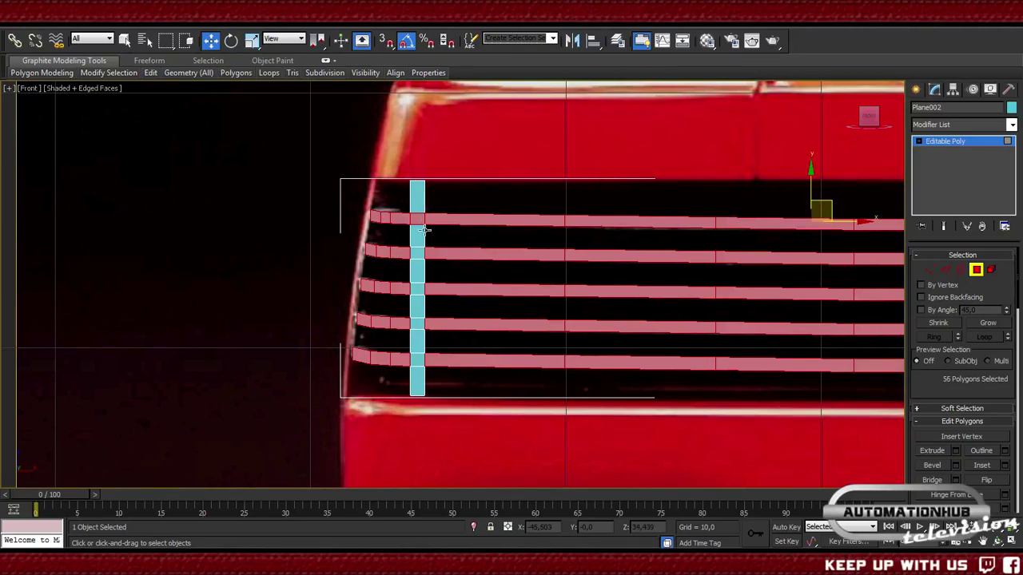
{"action": "left_click", "coordinate": [421, 291], "text": "ctrl"}
{"action": "left_click", "coordinate": [422, 324], "text": "ctrl"}
{"action": "left_click", "coordinate": [418, 357], "text": "ctrl"}
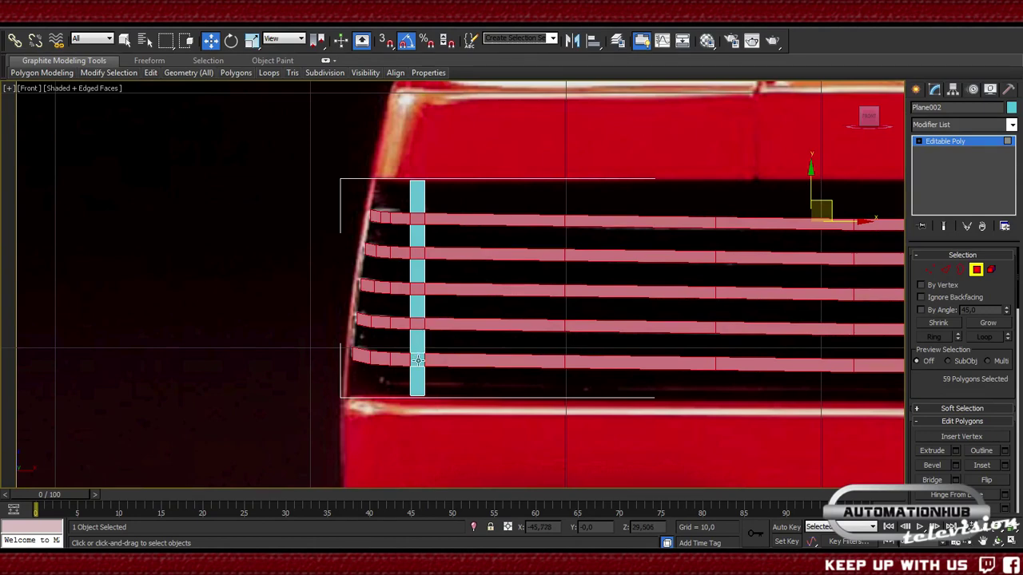
- Extrude the selected slat polygons by a further 1.0 so they stand out from the vertical bar
{"action": "left_click", "coordinate": [957, 451]}
{"action": "middle_click_drag", "start_coordinate": [564, 373], "coordinate": [568, 367]}
{"action": "key", "text": "t"}
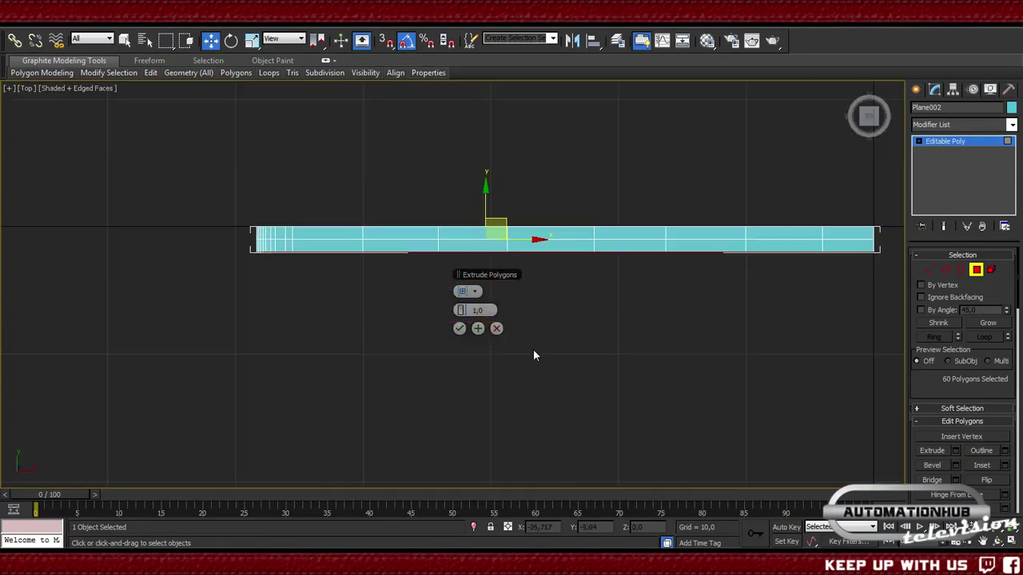
{"action": "middle_click_drag", "start_coordinate": [300, 336], "coordinate": [334, 320]}
{"action": "scroll", "coordinate": [428, 297], "scroll_direction": "up", "scroll_amount": 3}
{"action": "left_click_drag", "start_coordinate": [476, 310], "coordinate": [423, 311]}
{"action": "type", "text": "1"}
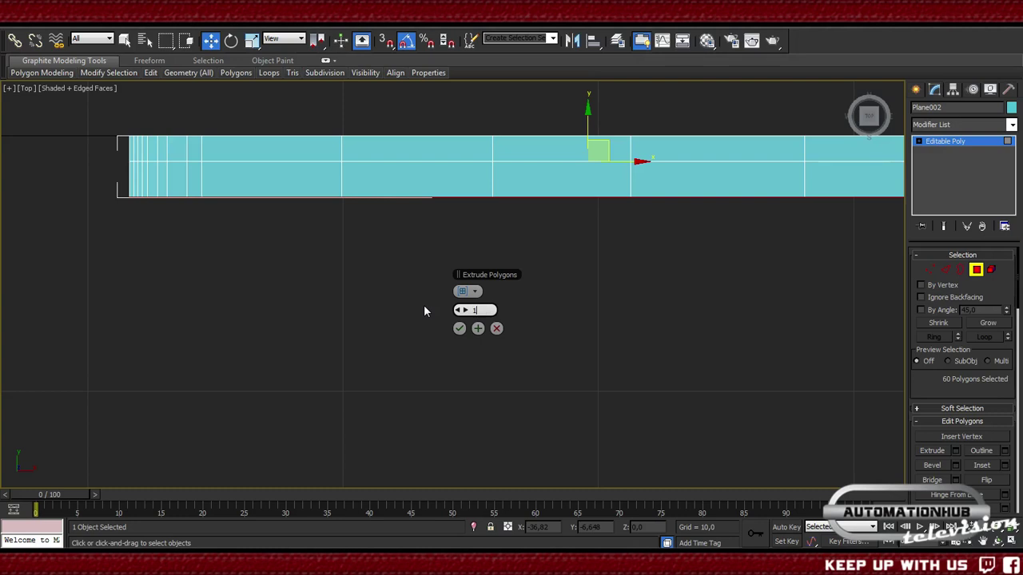
{"action": "key", "text": "Return"}
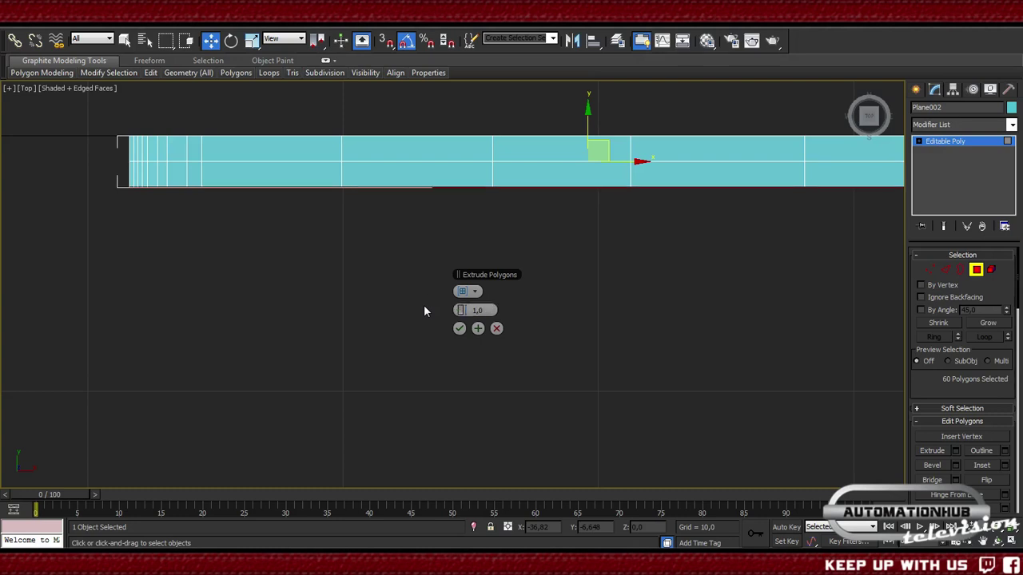
{"action": "left_click", "coordinate": [459, 329]}
- Switch to edge editing in the front view and try selecting the horizontal edges across the vertical bar, then clear the selection
{"action": "middle_click_drag", "start_coordinate": [607, 413], "coordinate": [566, 398]}
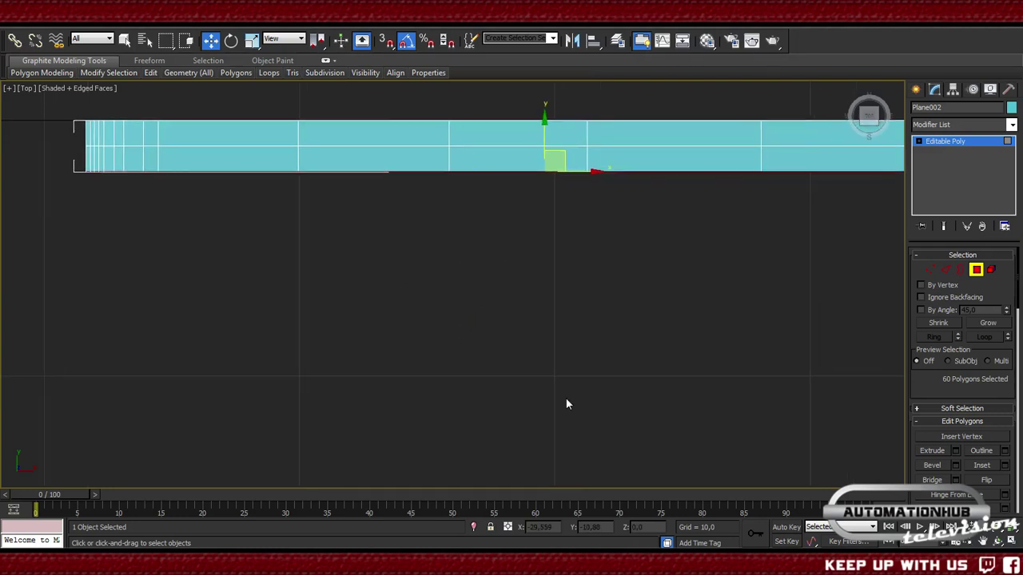
{"action": "key", "text": "f"}
{"action": "middle_click_drag", "start_coordinate": [557, 303], "coordinate": [352, 289]}
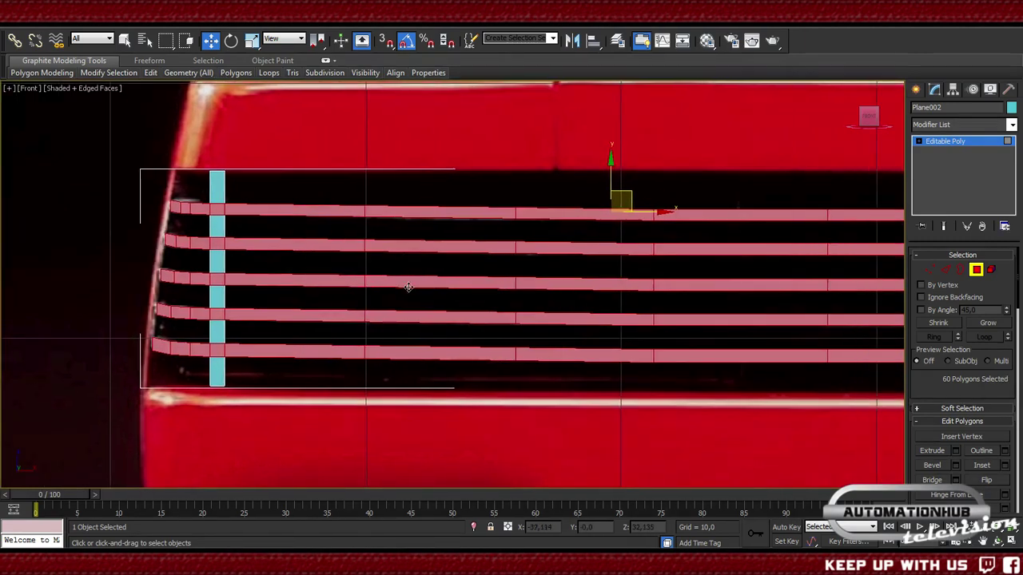
{"action": "left_click", "coordinate": [947, 271]}
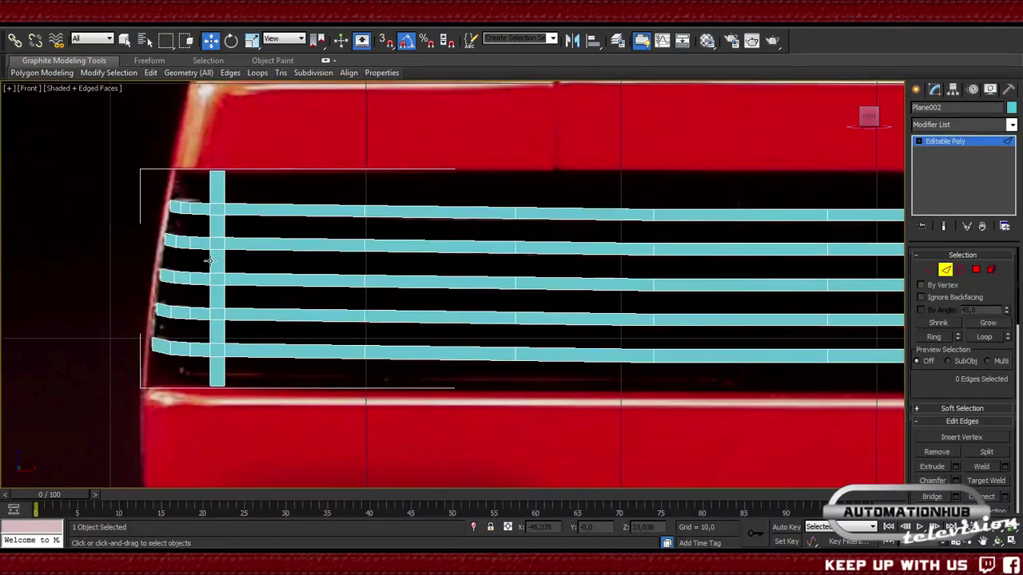
{"action": "middle_click_drag", "start_coordinate": [210, 261], "coordinate": [364, 250]}
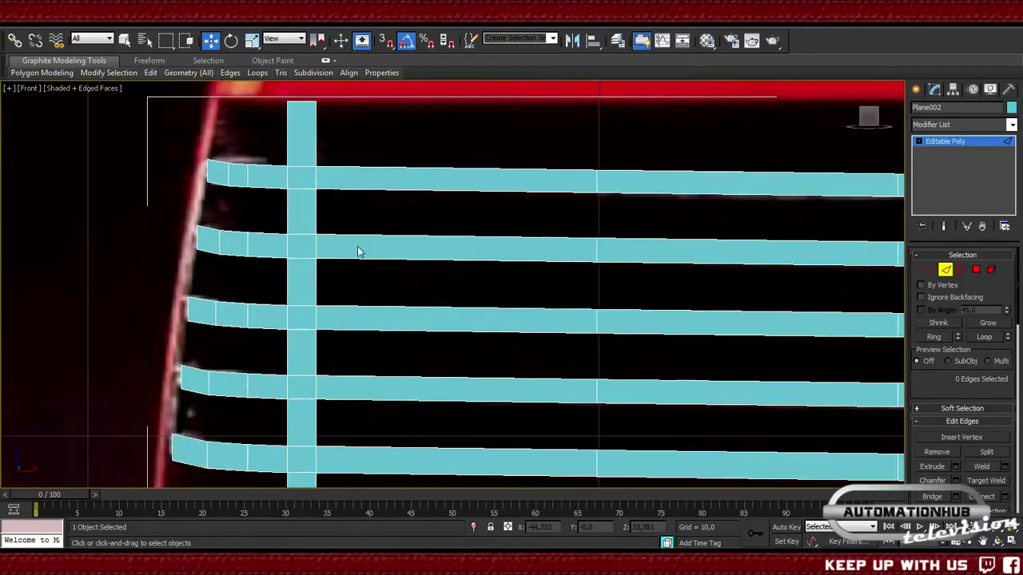
{"action": "scroll", "coordinate": [358, 251], "scroll_direction": "up", "scroll_amount": 4}
{"action": "left_click", "coordinate": [307, 103]}
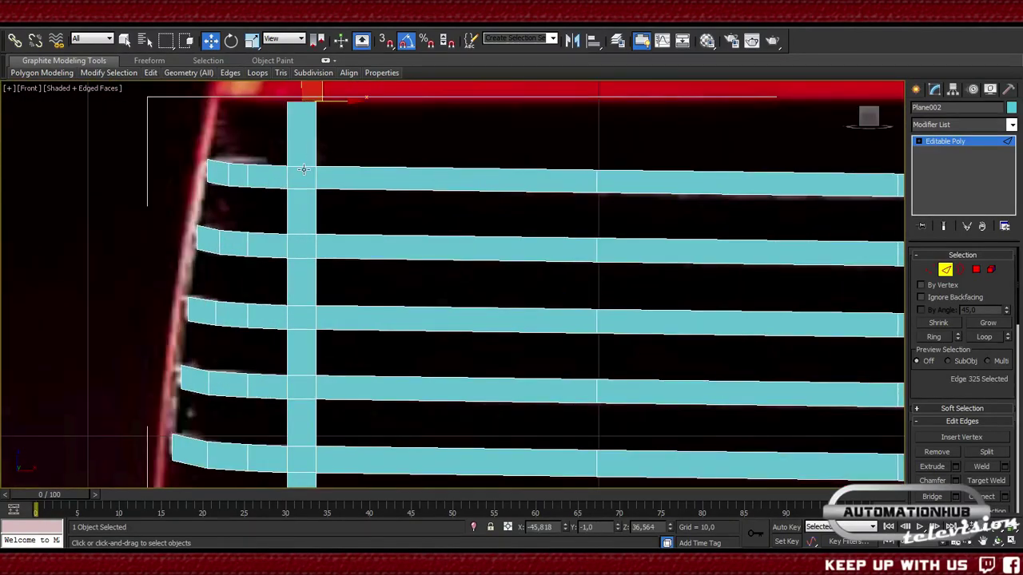
{"action": "left_click", "coordinate": [304, 166]}
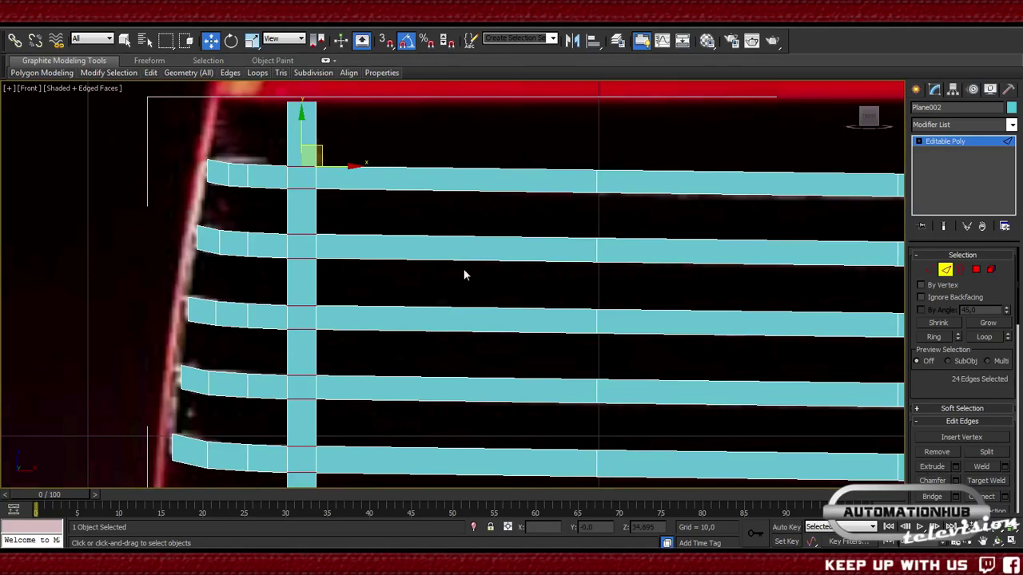
{"action": "left_click", "coordinate": [357, 128]}
{"action": "middle_click_drag", "start_coordinate": [357, 128], "coordinate": [466, 130]}
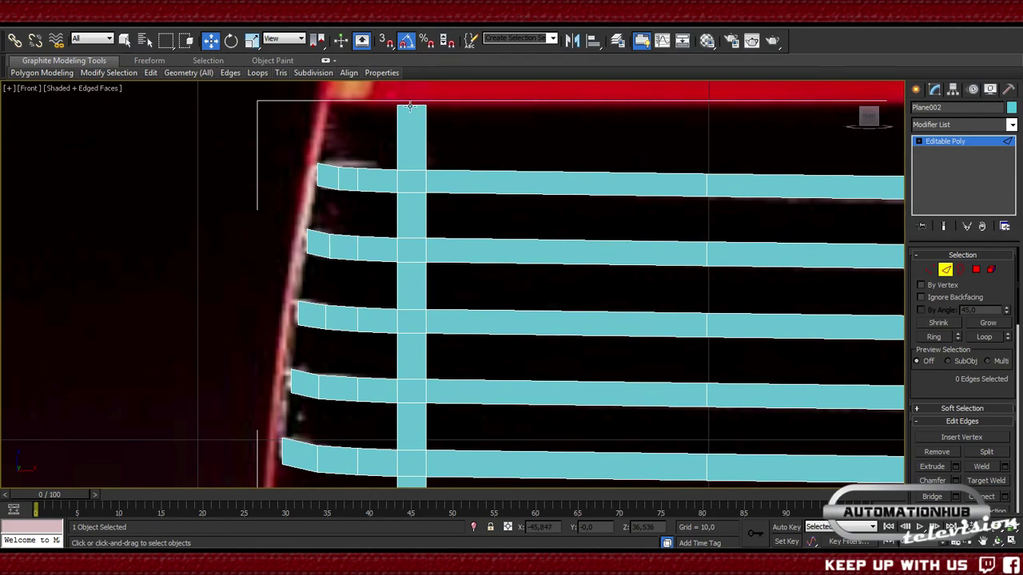
- Select the full ring of short horizontal edges running along the grille's vertical bar, including where the slats cross it
{"action": "left_click", "coordinate": [410, 106]}
{"action": "key", "text": "t"}
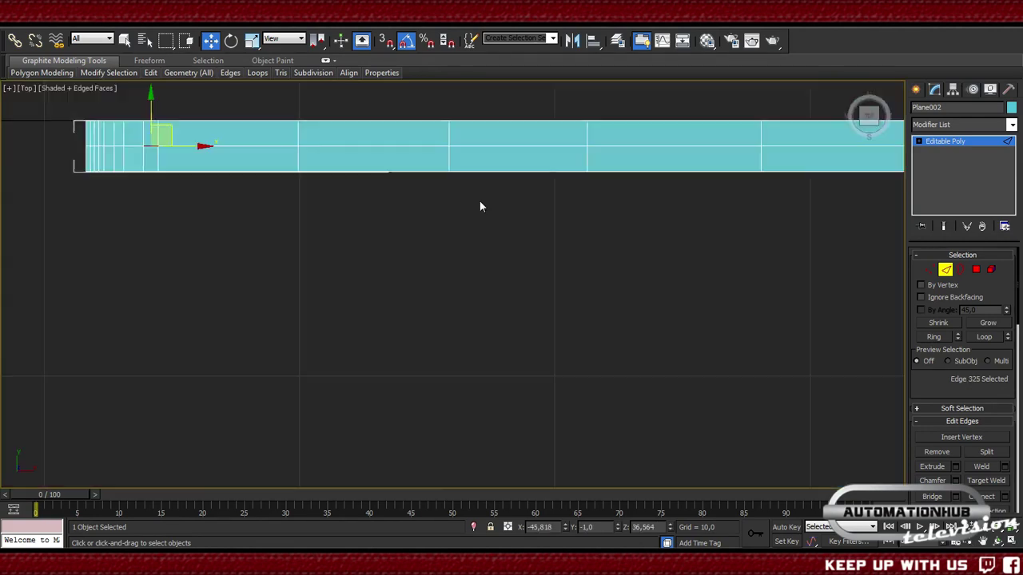
{"action": "middle_click_drag", "start_coordinate": [165, 187], "coordinate": [356, 219]}
{"action": "scroll", "coordinate": [318, 207], "scroll_direction": "up", "scroll_amount": 3}
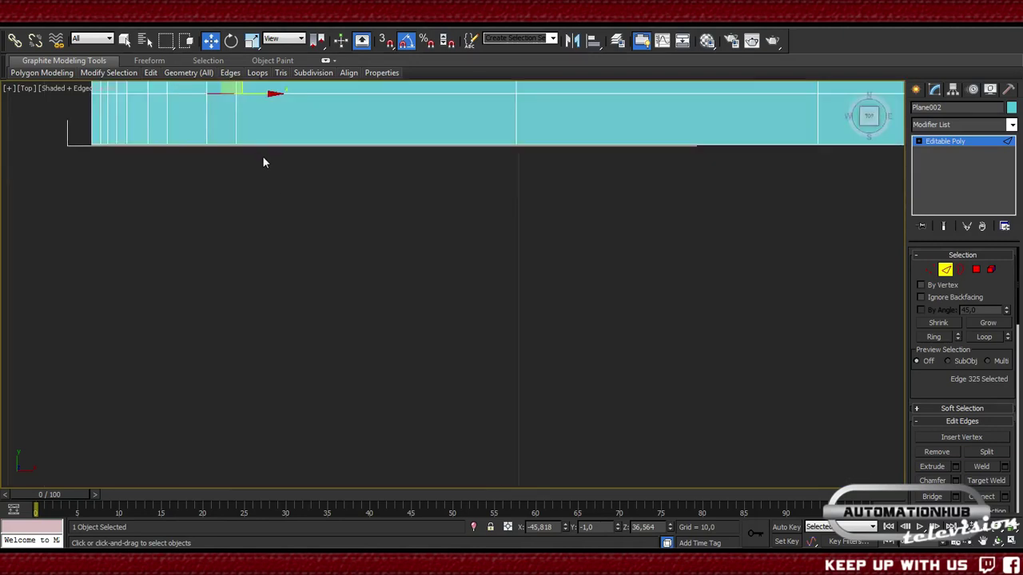
{"action": "middle_click_drag", "start_coordinate": [264, 162], "coordinate": [357, 255]}
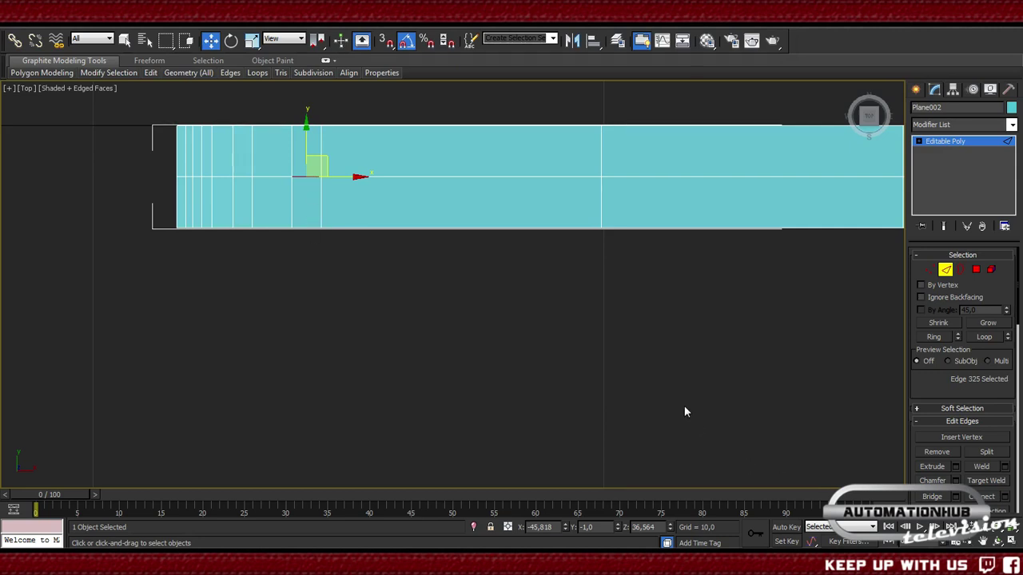
{"action": "key", "text": "p"}
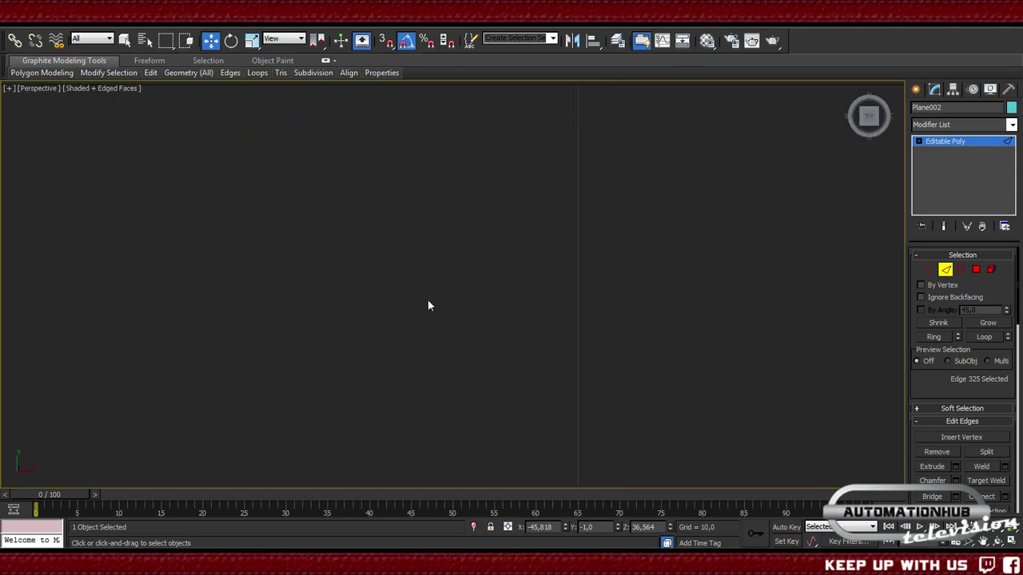
{"action": "key", "text": "z"}
{"action": "scroll", "coordinate": [411, 285], "scroll_direction": "down", "scroll_amount": 3}
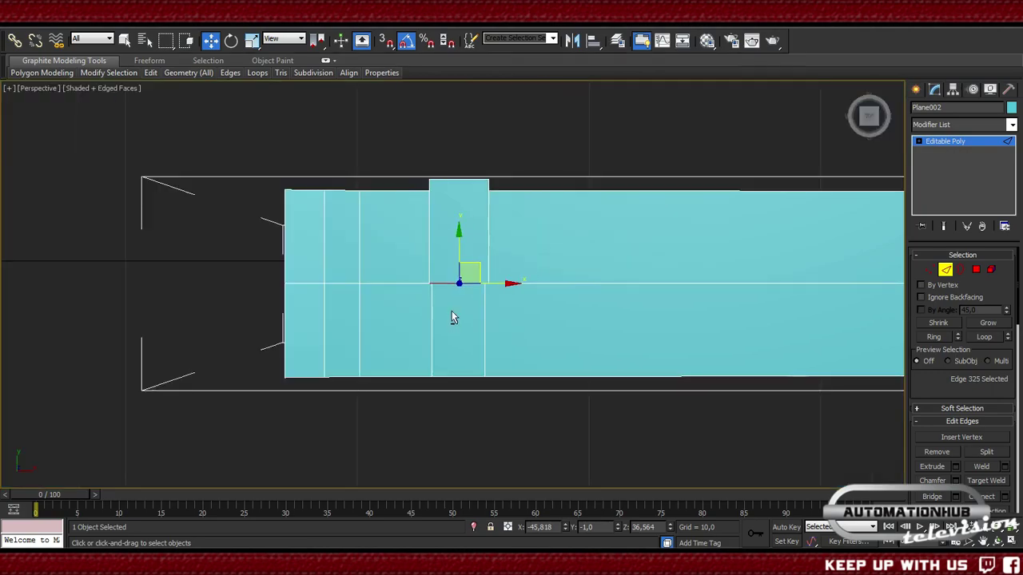
{"action": "middle_click_drag", "start_coordinate": [452, 313], "coordinate": [434, 142], "text": "alt"}
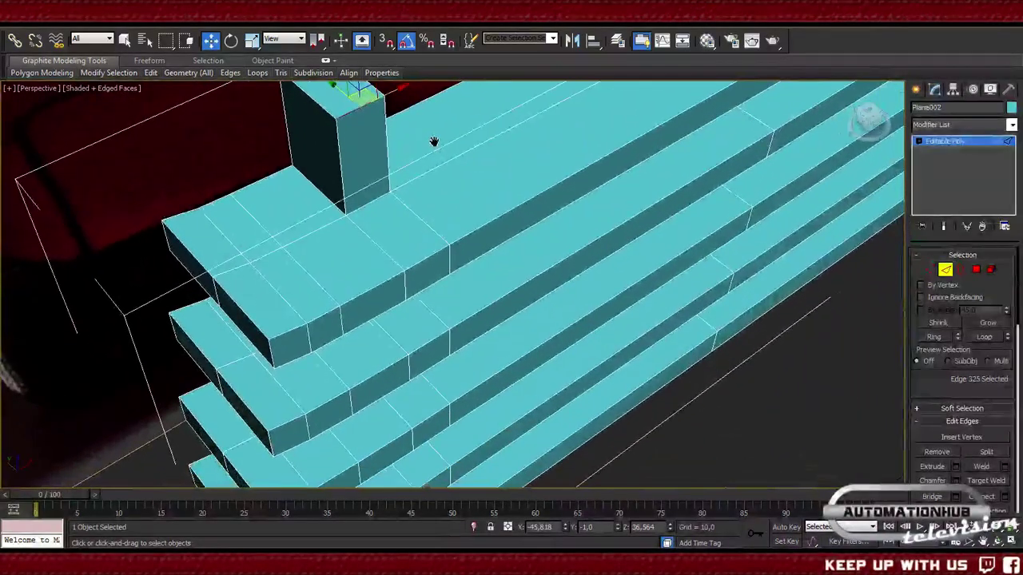
{"action": "middle_click_drag", "start_coordinate": [468, 224], "coordinate": [394, 149], "text": "alt"}
{"action": "left_click", "coordinate": [394, 150]}
{"action": "left_click", "coordinate": [387, 140]}
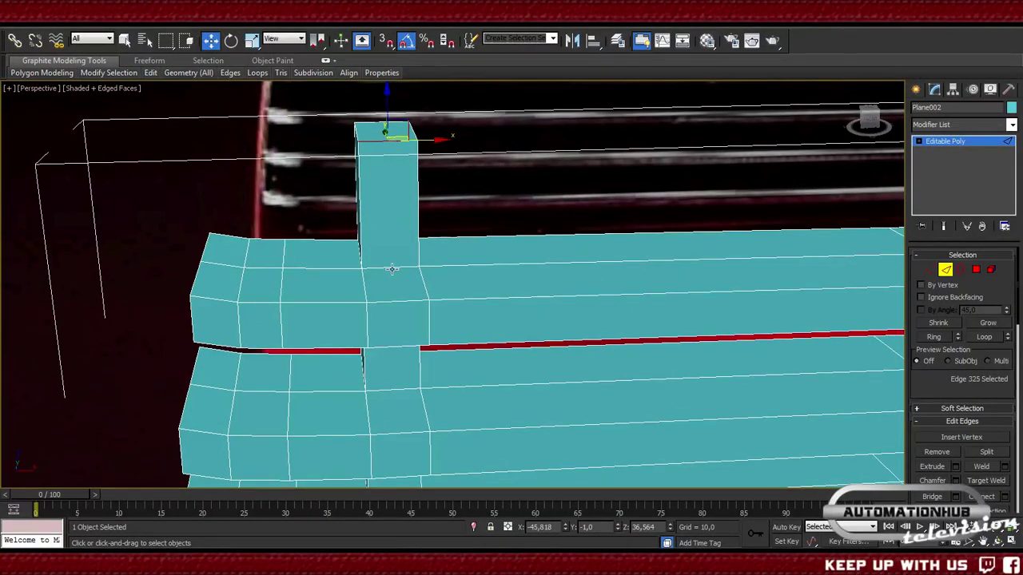
{"action": "key", "text": "alt+r"}
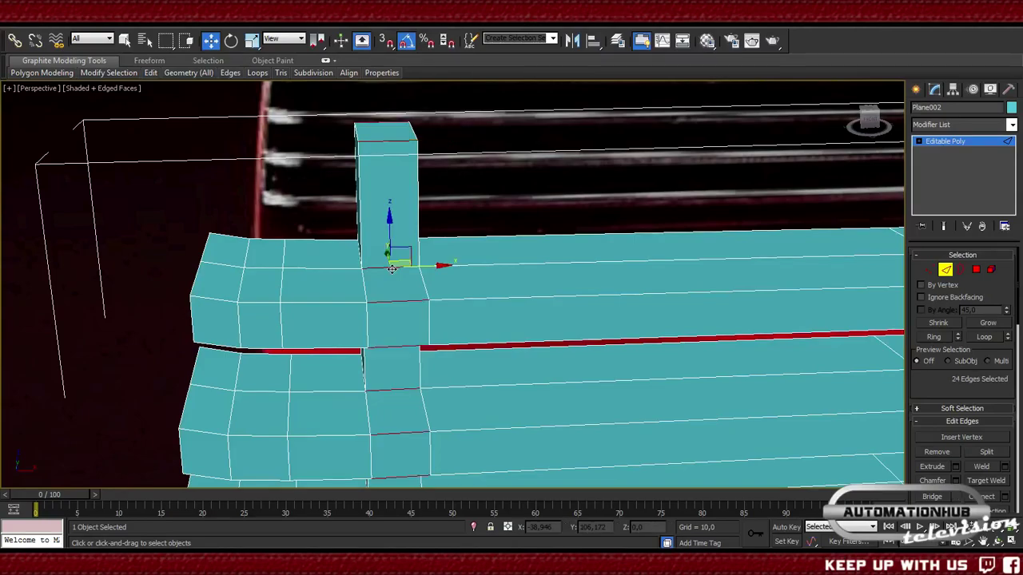
- Connect the selected edge ring with 2 segments to add two vertical cuts along the bar
{"action": "middle_click_drag", "start_coordinate": [472, 196], "coordinate": [495, 303], "text": "alt"}
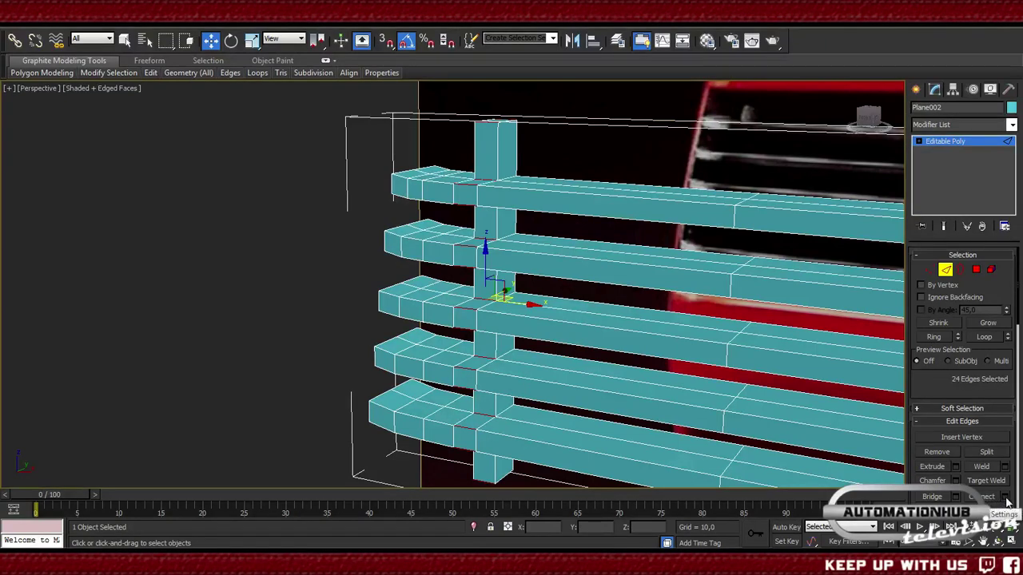
{"action": "left_click", "coordinate": [1004, 498]}
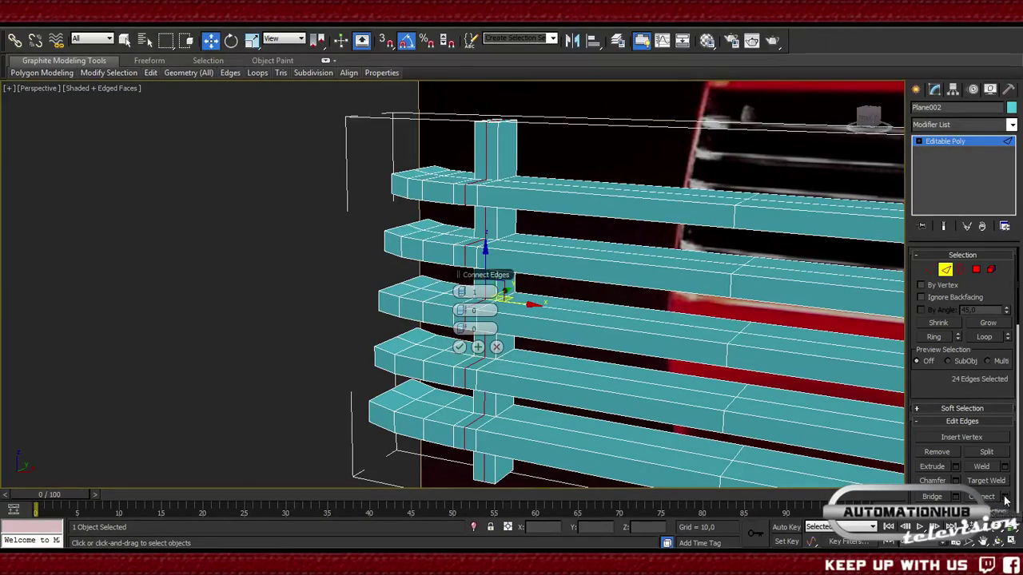
{"action": "left_click", "coordinate": [467, 293]}
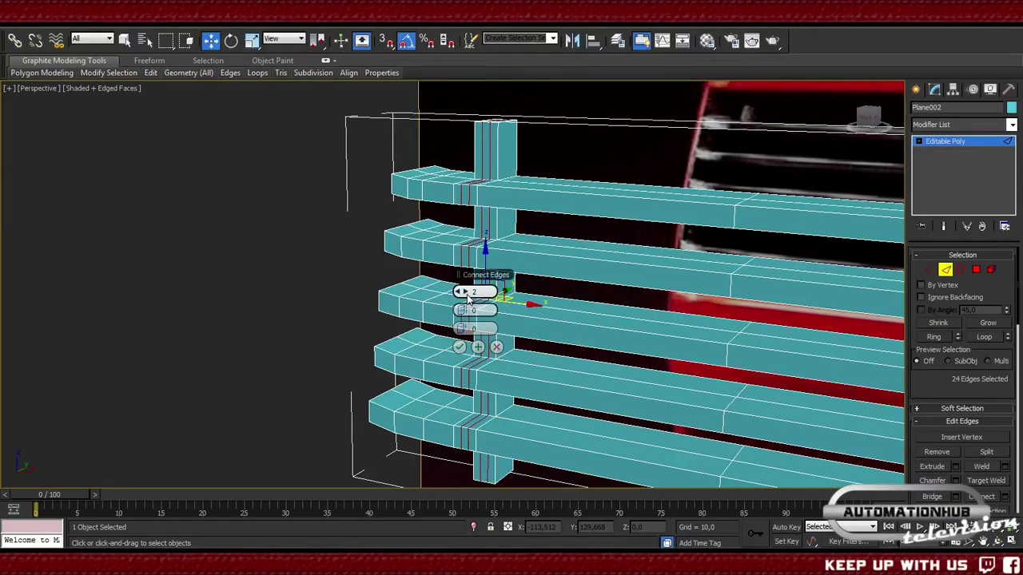
{"action": "left_click", "coordinate": [460, 347]}
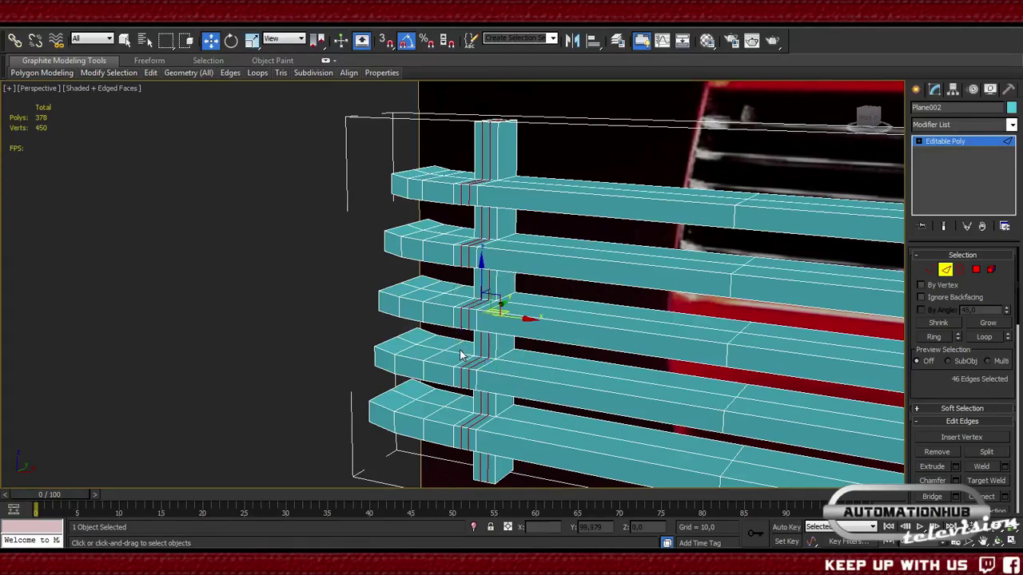
- Try moving all the new cut edges forward along the Y axis, and undo the move
{"action": "middle_click_drag", "start_coordinate": [274, 245], "coordinate": [328, 283]}
{"action": "scroll", "coordinate": [558, 139], "scroll_direction": "up", "scroll_amount": 2}
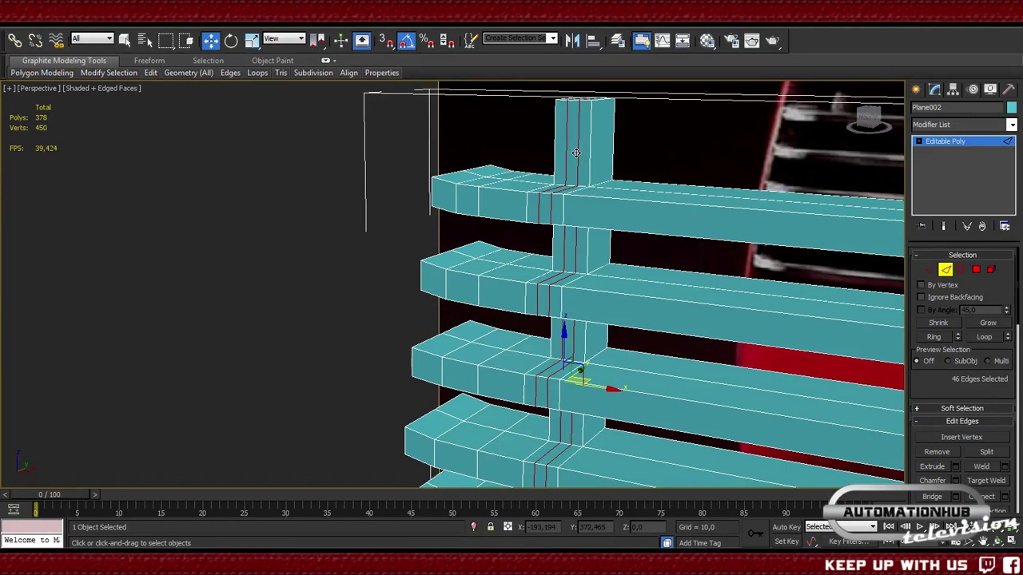
{"action": "middle_click_drag", "start_coordinate": [598, 369], "coordinate": [555, 373]}
{"action": "left_click_drag", "start_coordinate": [557, 371], "coordinate": [541, 374]}
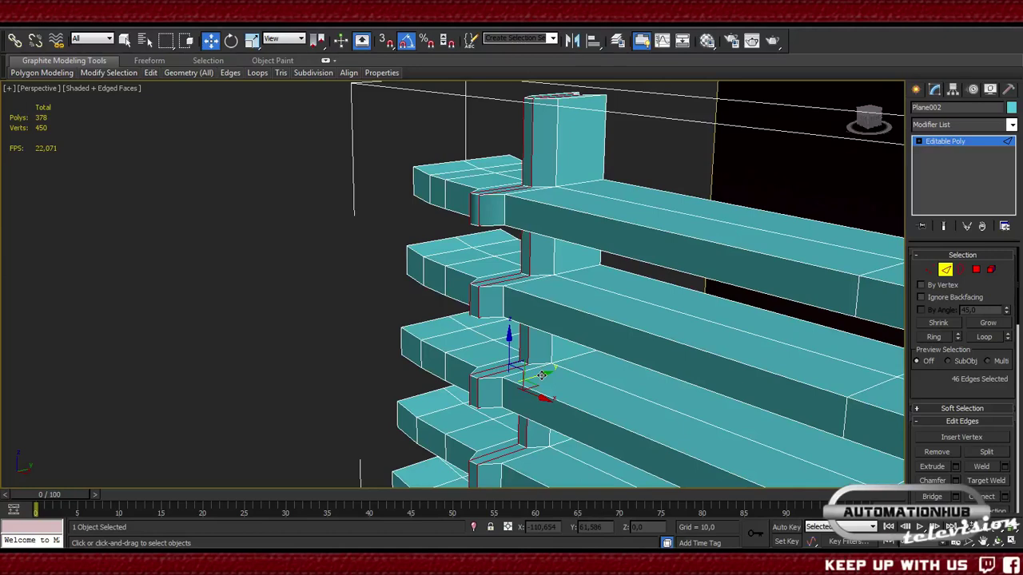
{"action": "key", "text": "ctrl+z"}
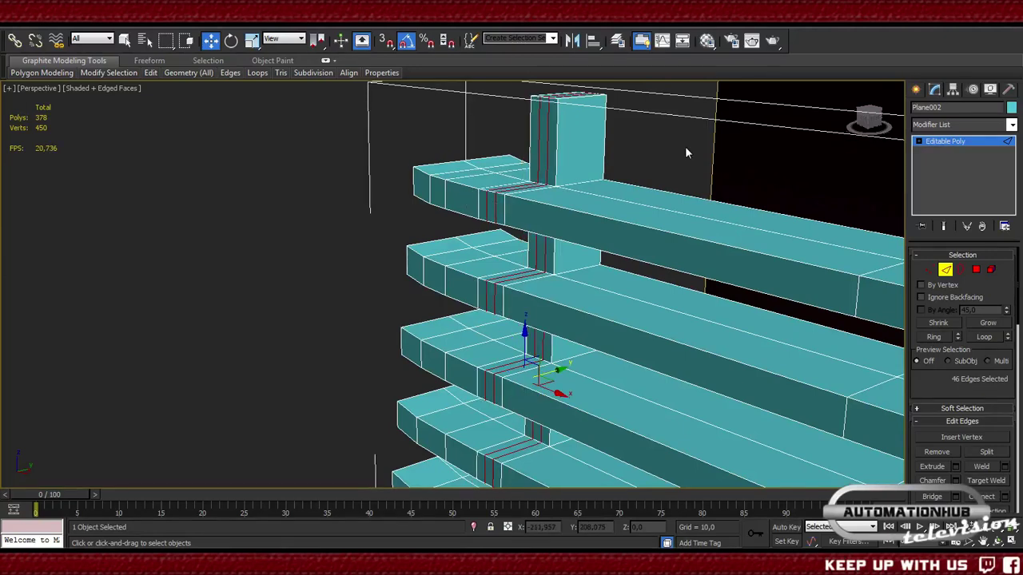
- Select only the paired front cut edges on the exposed sections of the vertical bar above, between and below the slats
{"action": "left_click", "coordinate": [540, 139]}
{"action": "left_click", "coordinate": [545, 139], "text": "ctrl"}
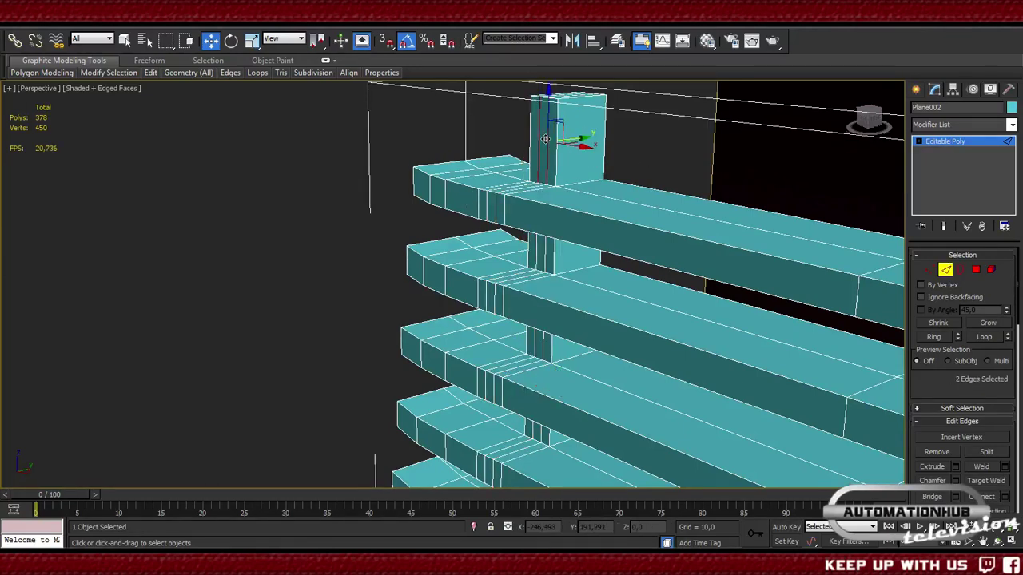
{"action": "left_click", "coordinate": [537, 253], "text": "ctrl"}
{"action": "scroll", "coordinate": [571, 253], "scroll_direction": "down", "scroll_amount": 3}
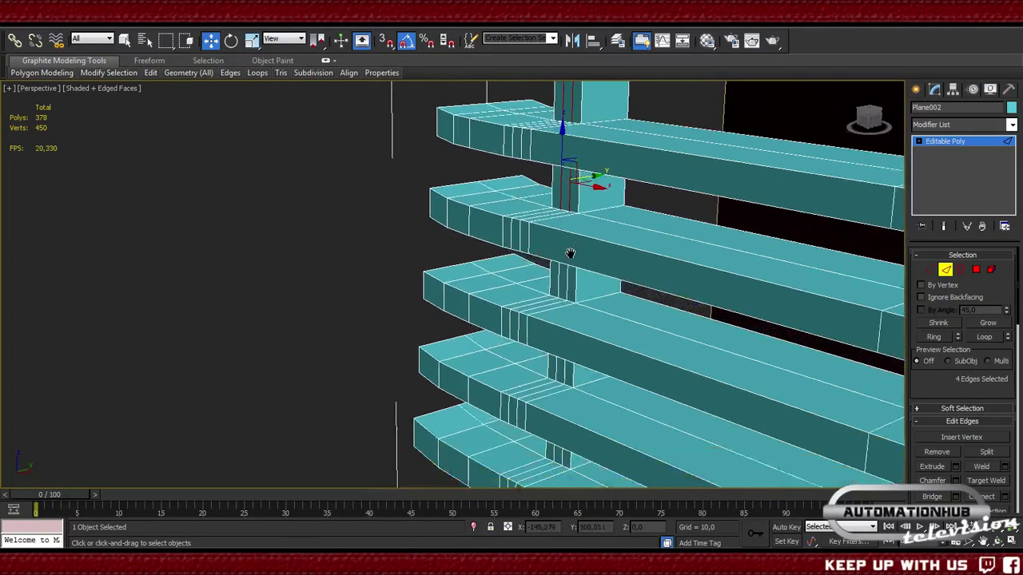
{"action": "left_click", "coordinate": [570, 256], "text": "ctrl"}
{"action": "left_click", "coordinate": [575, 258], "text": "ctrl"}
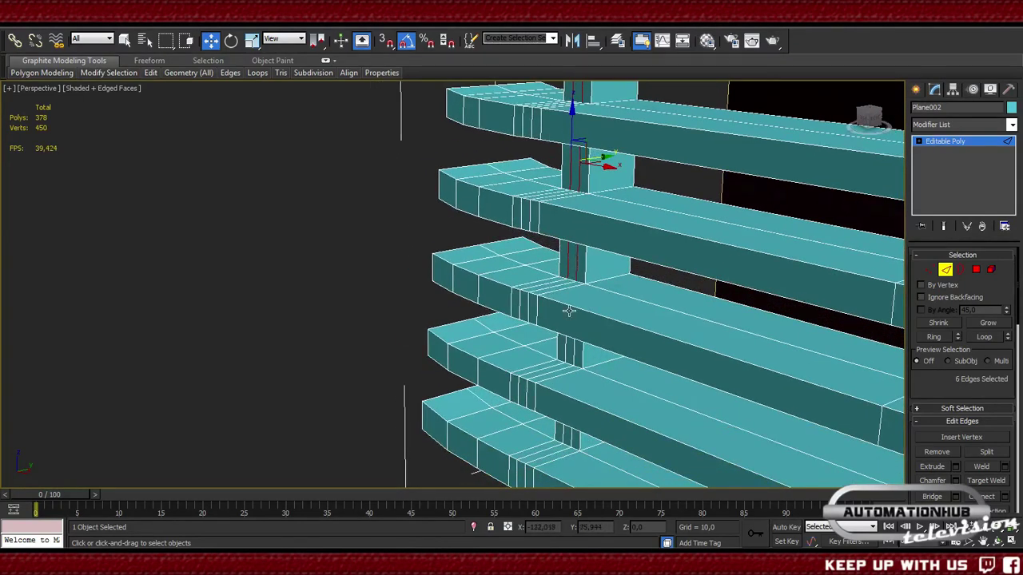
{"action": "left_click", "coordinate": [566, 353], "text": "ctrl"}
{"action": "left_click", "coordinate": [573, 352], "text": "ctrl"}
{"action": "middle_click_drag", "start_coordinate": [582, 402], "coordinate": [596, 327]}
{"action": "left_click", "coordinate": [582, 356], "text": "ctrl"}
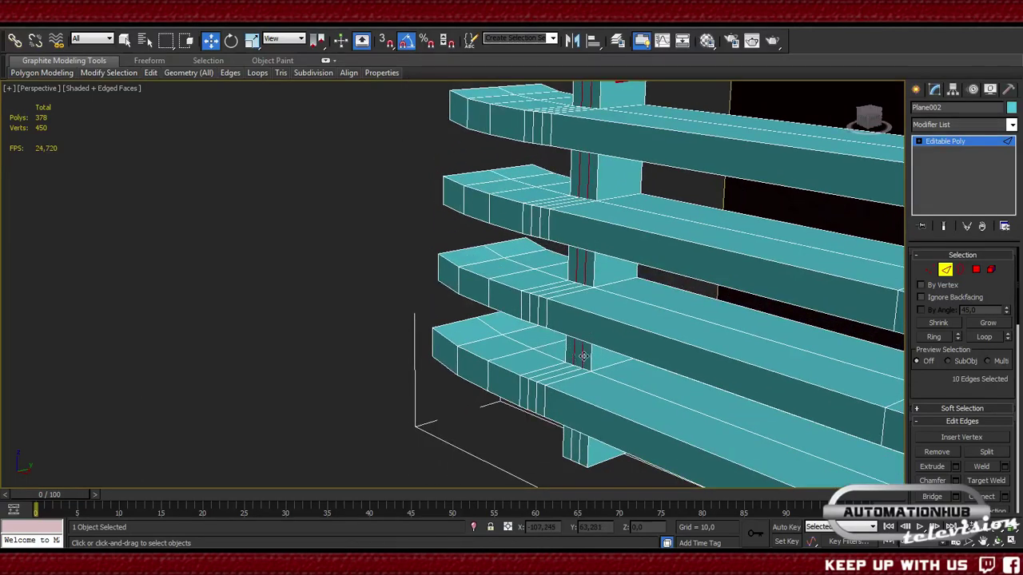
{"action": "left_click", "coordinate": [579, 443], "text": "ctrl"}
- Move the selected front edges slightly forward along the Y axis to give the vertical bar a rounded front
{"action": "middle_click_drag", "start_coordinate": [594, 272], "coordinate": [539, 404]}
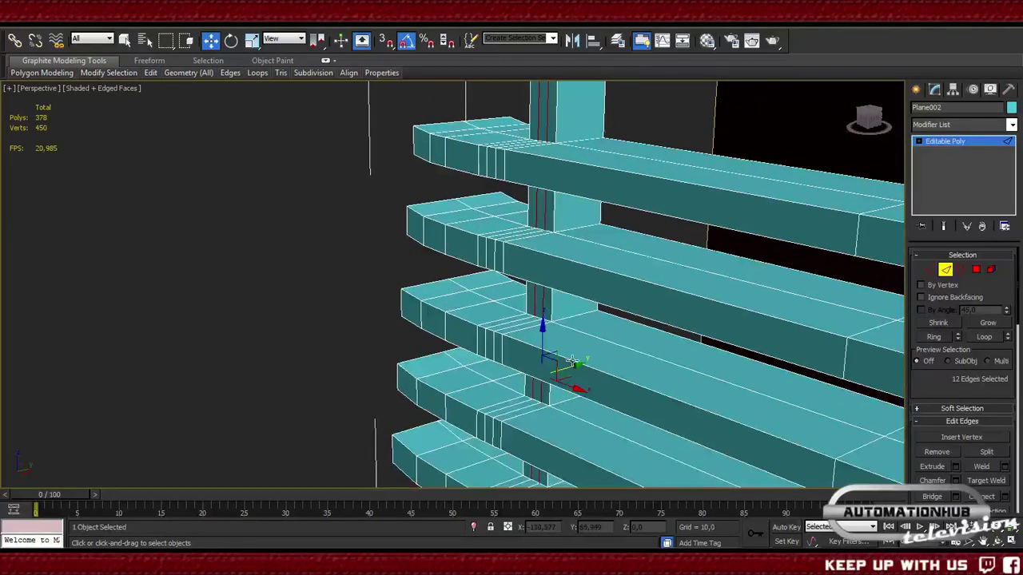
{"action": "left_click_drag", "start_coordinate": [576, 366], "coordinate": [565, 366]}
{"action": "mouse_move", "coordinate": [565, 366]}
{"action": "middle_mouse_down", "text": "alt"}
{"action": "mouse_move", "coordinate": [680, 372]}
{"action": "mouse_move", "coordinate": [643, 381]}
{"action": "mouse_move", "coordinate": [586, 443]}
{"action": "mouse_move", "coordinate": [589, 343]}
{"action": "mouse_move", "coordinate": [605, 352]}
{"action": "mouse_move", "coordinate": [562, 358]}
{"action": "middle_mouse_up", "text": "alt"}
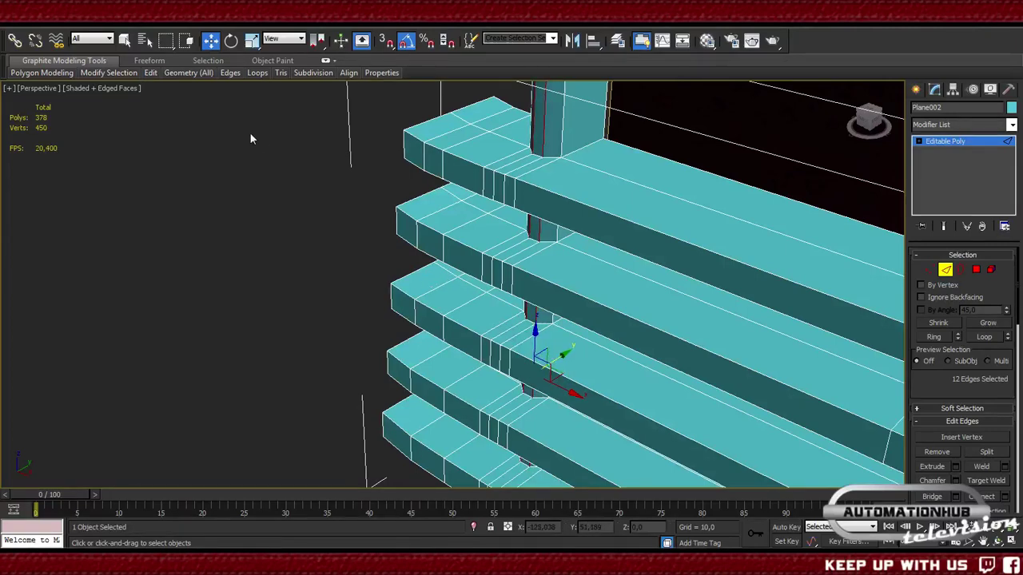
- Examine the slats and vertical bar against the reference photo in the front view with the vertices shown
{"action": "middle_click_drag", "start_coordinate": [499, 289], "coordinate": [517, 294], "text": "alt"}
{"action": "key", "text": "f"}
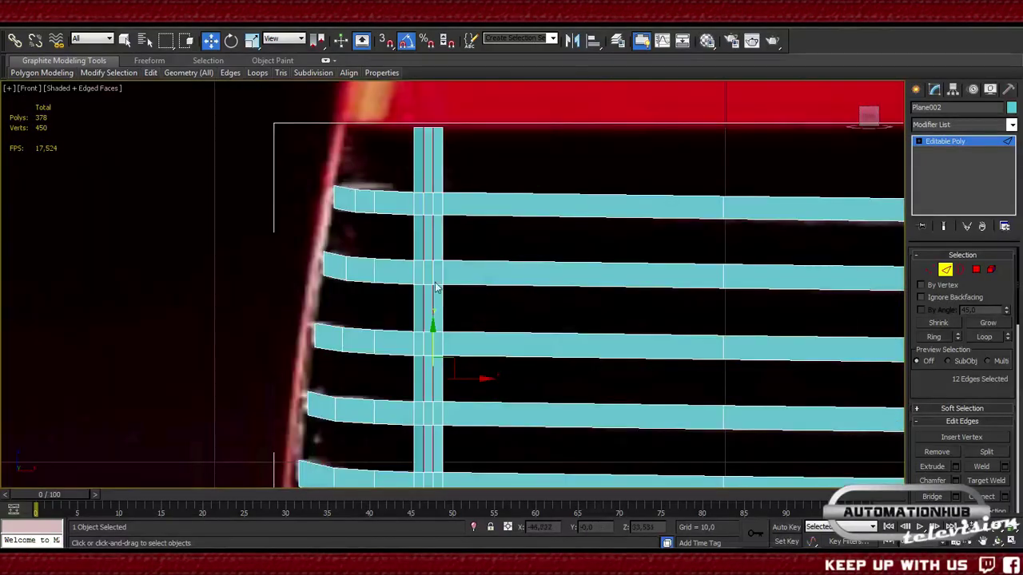
{"action": "left_click", "coordinate": [929, 271]}
{"action": "middle_click_drag", "start_coordinate": [515, 249], "coordinate": [552, 261]}
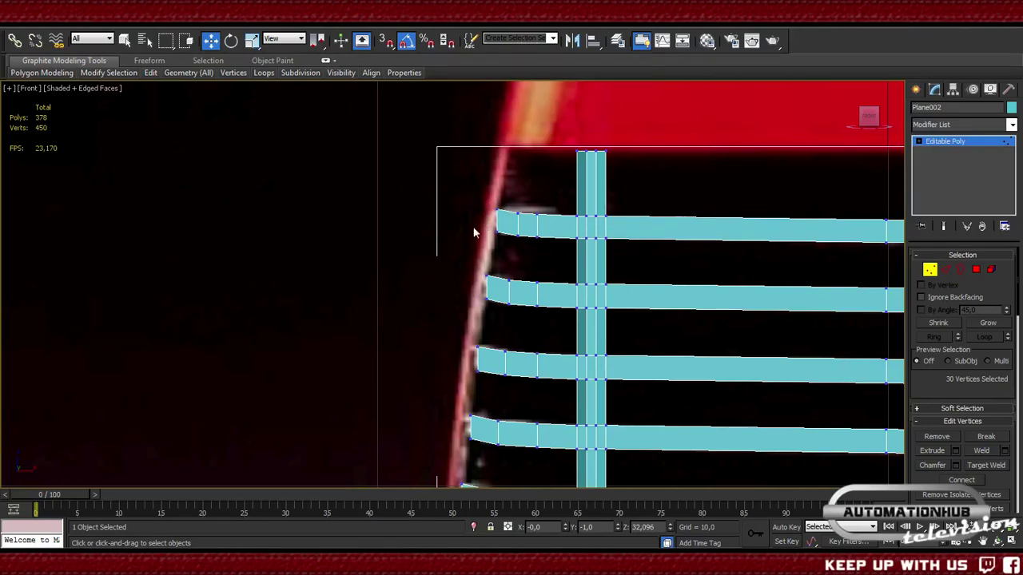
{"action": "middle_click_drag", "start_coordinate": [473, 227], "coordinate": [192, 294]}
{"action": "scroll", "coordinate": [250, 293], "scroll_direction": "down", "scroll_amount": 5}
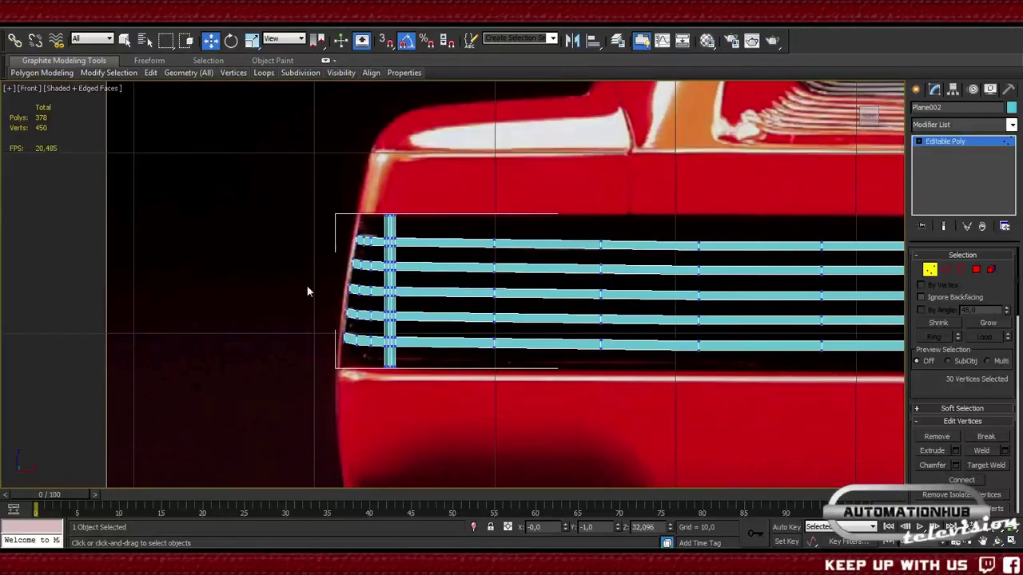
{"action": "scroll", "coordinate": [362, 297], "scroll_direction": "up", "scroll_amount": 5}
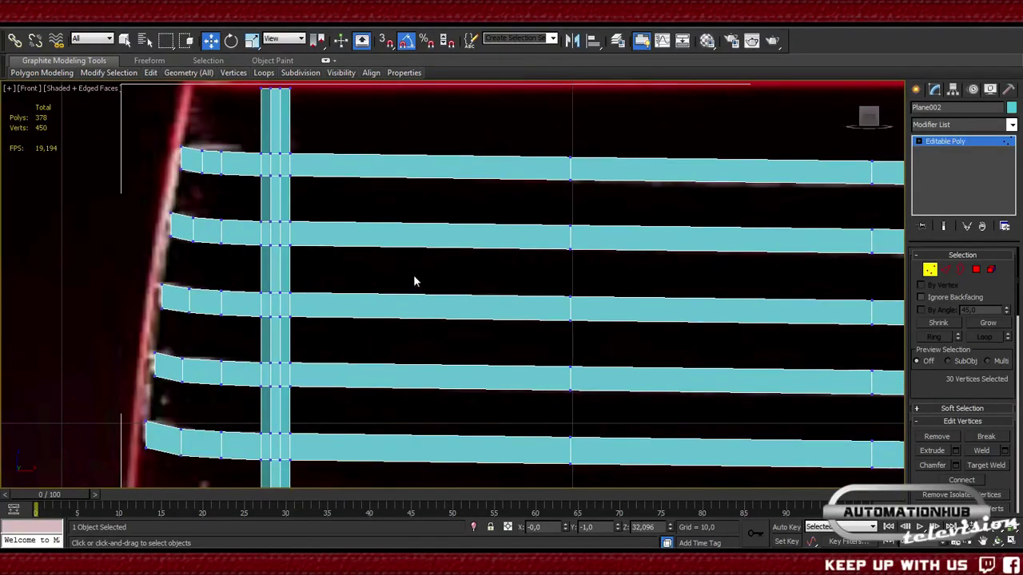
{"action": "scroll", "coordinate": [391, 272], "scroll_direction": "down", "scroll_amount": 3}
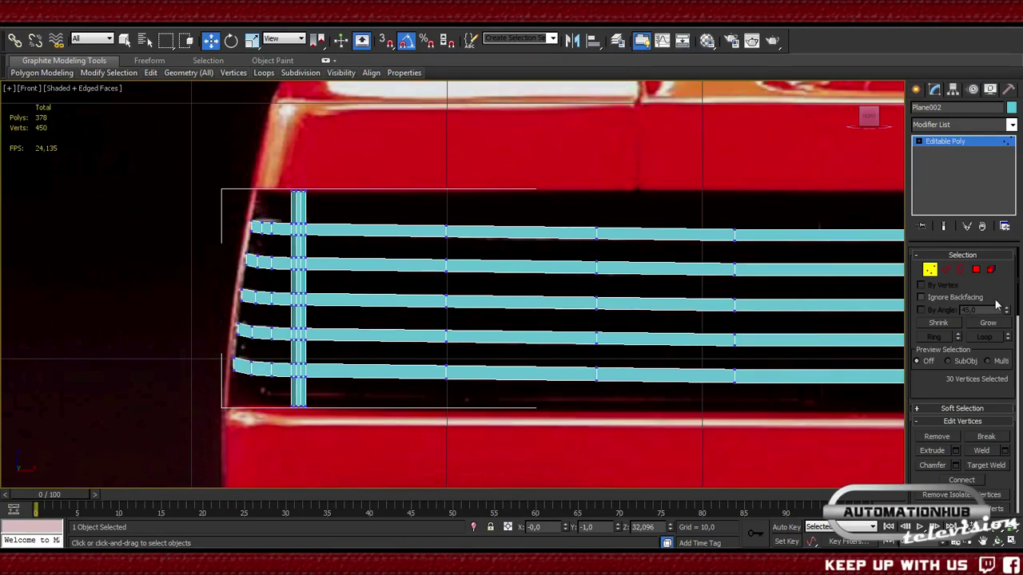
- Return to edge editing and select the ring of vertical edges along the front of the top slat
{"action": "left_click", "coordinate": [948, 271]}
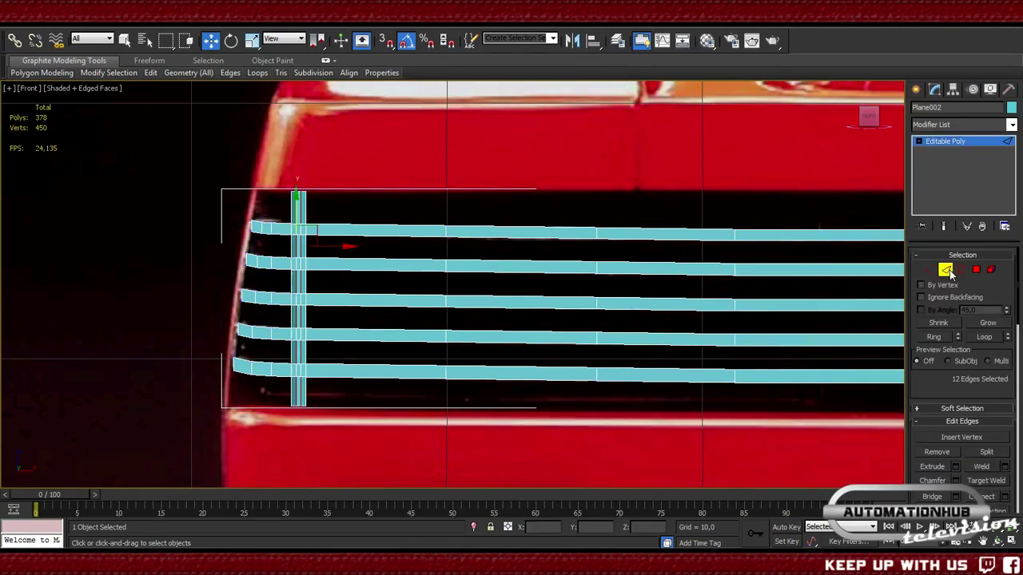
{"action": "middle_click_drag", "start_coordinate": [223, 265], "coordinate": [317, 280]}
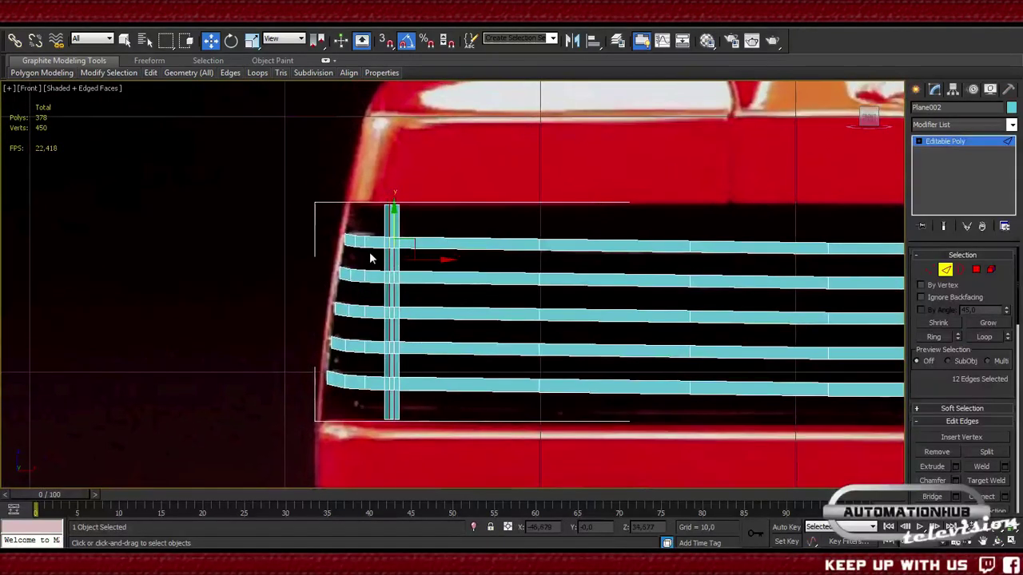
{"action": "scroll", "coordinate": [369, 252], "scroll_direction": "up", "scroll_amount": 5}
{"action": "middle_click_drag", "start_coordinate": [372, 253], "coordinate": [467, 272]}
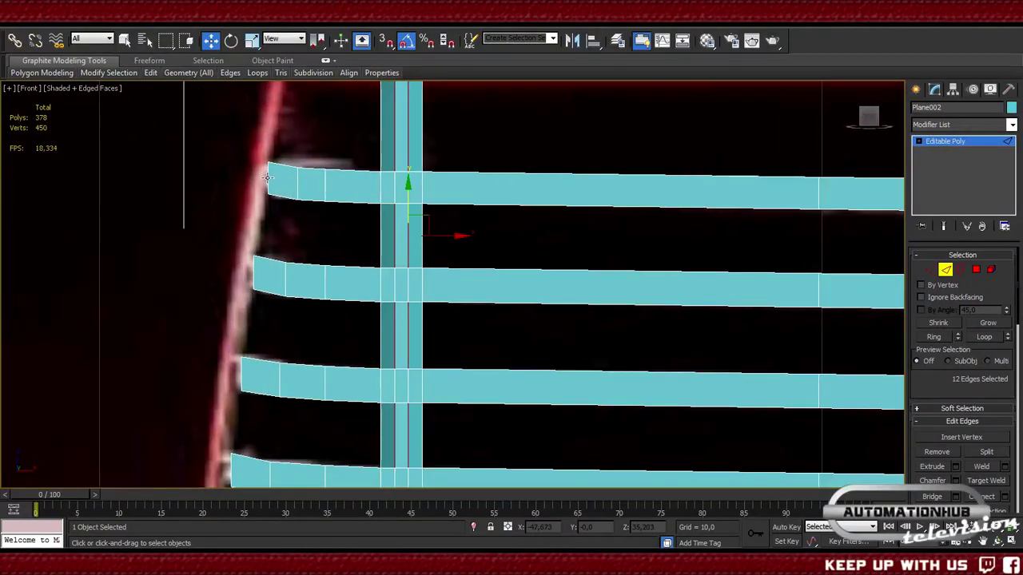
{"action": "left_click", "coordinate": [267, 177]}
{"action": "left_click", "coordinate": [299, 184], "text": "shift"}
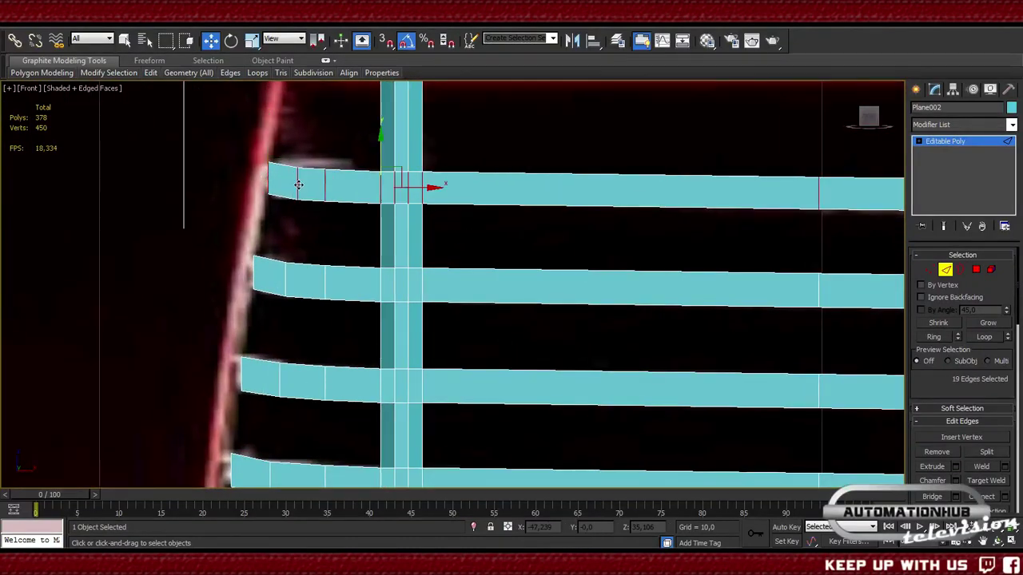
{"action": "left_click", "coordinate": [305, 228]}
{"action": "left_click", "coordinate": [298, 183]}
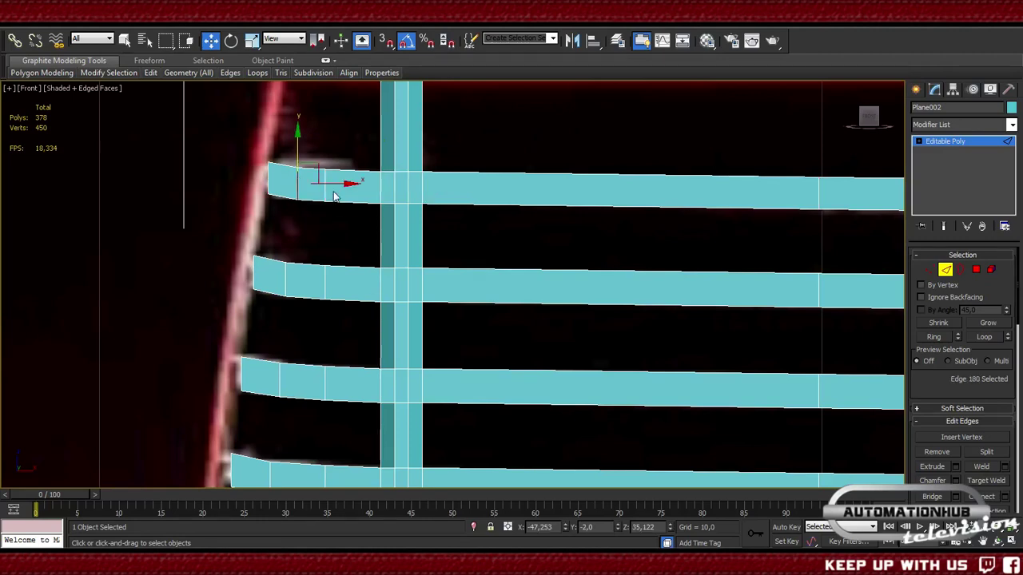
{"action": "left_click", "coordinate": [325, 189], "text": "shift"}
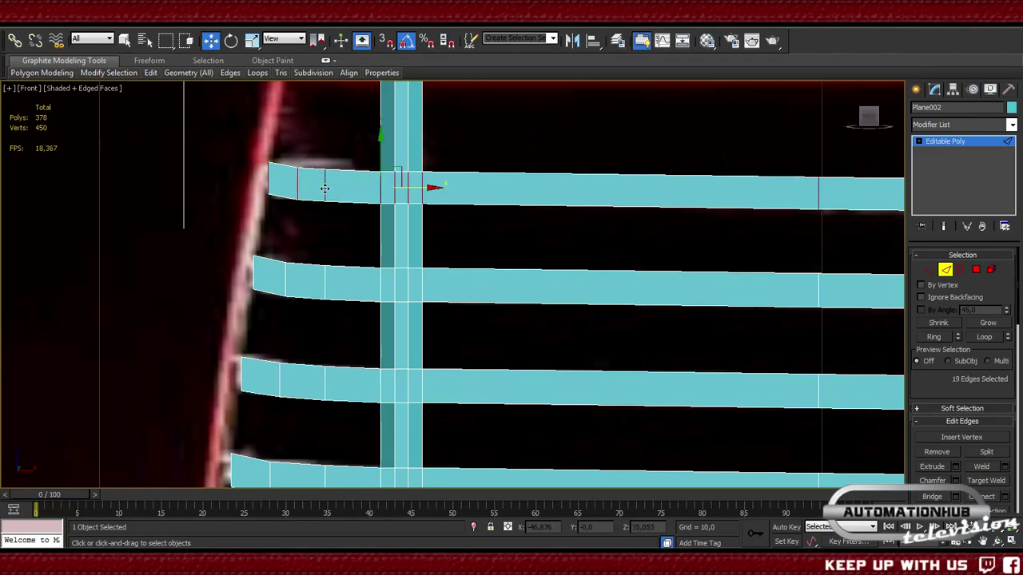
{"action": "left_click_drag", "start_coordinate": [273, 179], "coordinate": [303, 186]}
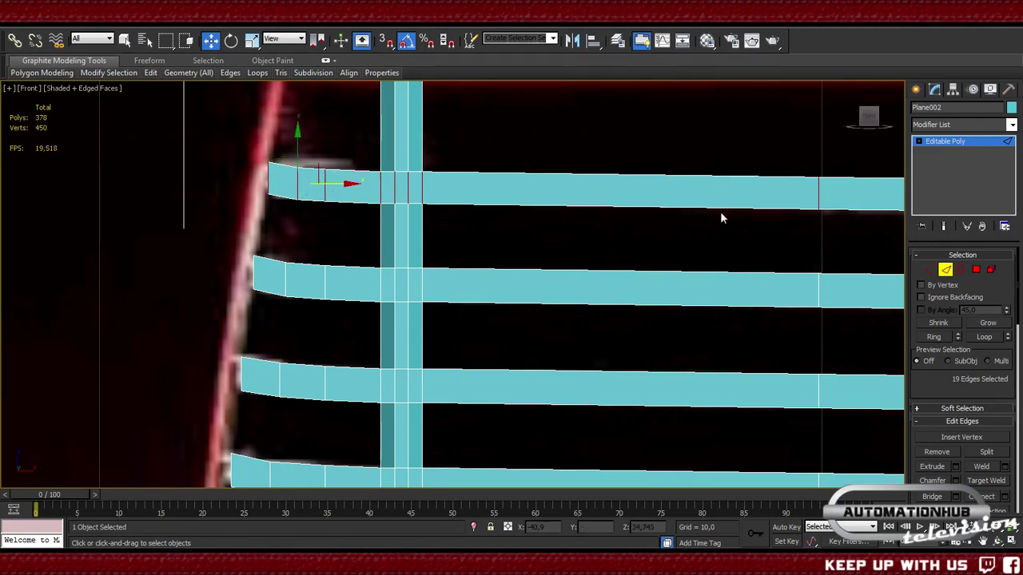
- Check the selected edges along the top slat as far as its inner end beside the horse emblem
{"action": "middle_click_drag", "start_coordinate": [531, 285], "coordinate": [372, 283]}
{"action": "scroll", "coordinate": [372, 283], "scroll_direction": "down", "scroll_amount": 3}
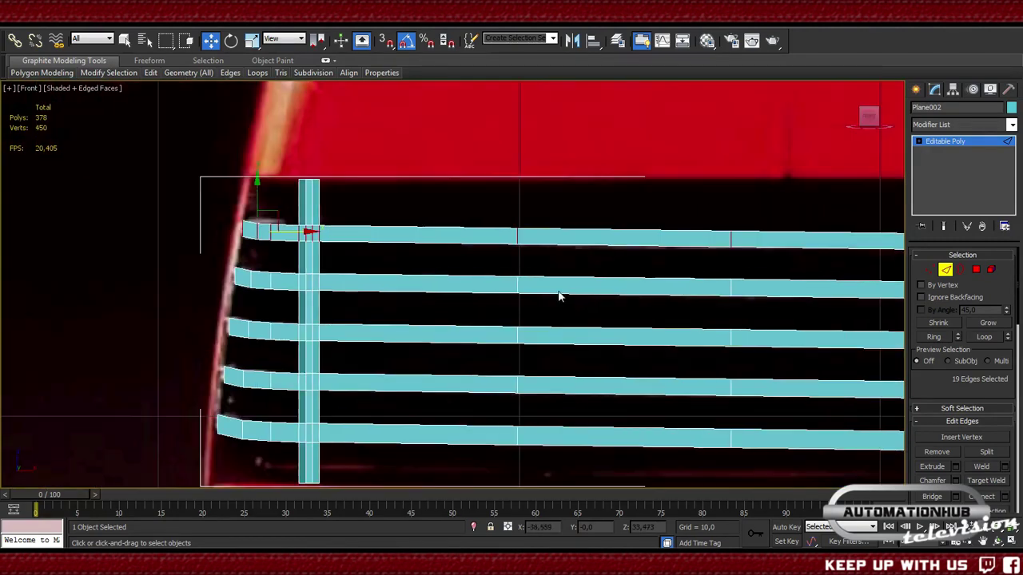
{"action": "middle_click_drag", "start_coordinate": [671, 282], "coordinate": [311, 269]}
{"action": "middle_click_drag", "start_coordinate": [721, 239], "coordinate": [53, 247]}
{"action": "scroll", "coordinate": [360, 265], "scroll_direction": "down", "scroll_amount": 4}
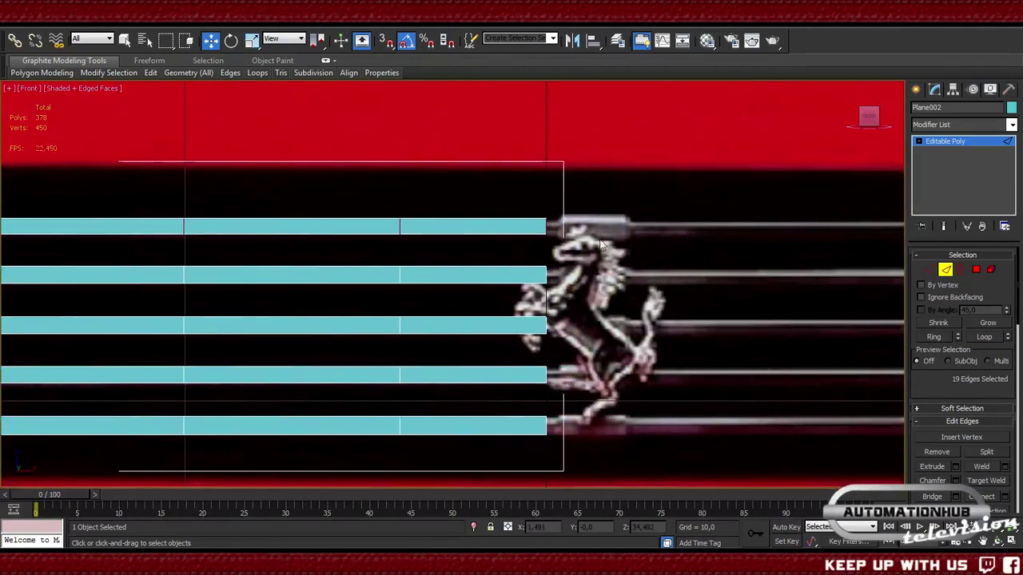
- Add the ring of vertical edges along the front of the second slat to the selection
{"action": "scroll", "coordinate": [844, 294], "scroll_direction": "up", "scroll_amount": 4}
{"action": "middle_click_drag", "start_coordinate": [32, 306], "coordinate": [826, 311]}
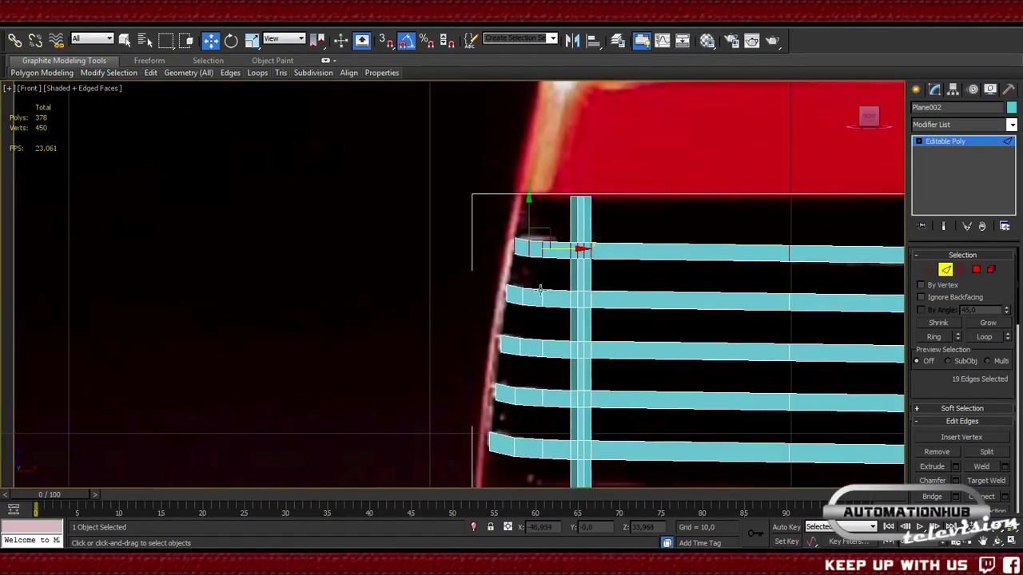
{"action": "scroll", "coordinate": [540, 291], "scroll_direction": "up", "scroll_amount": 3}
{"action": "middle_click_drag", "start_coordinate": [550, 323], "coordinate": [496, 302]}
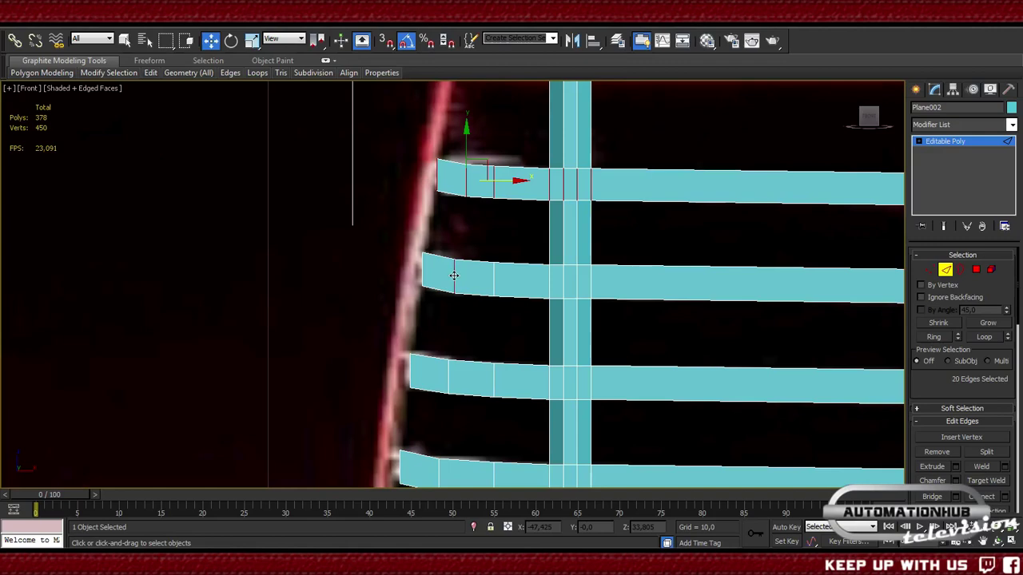
{"action": "left_click", "coordinate": [453, 277], "text": "ctrl"}
{"action": "left_click", "coordinate": [495, 276], "text": "shift"}
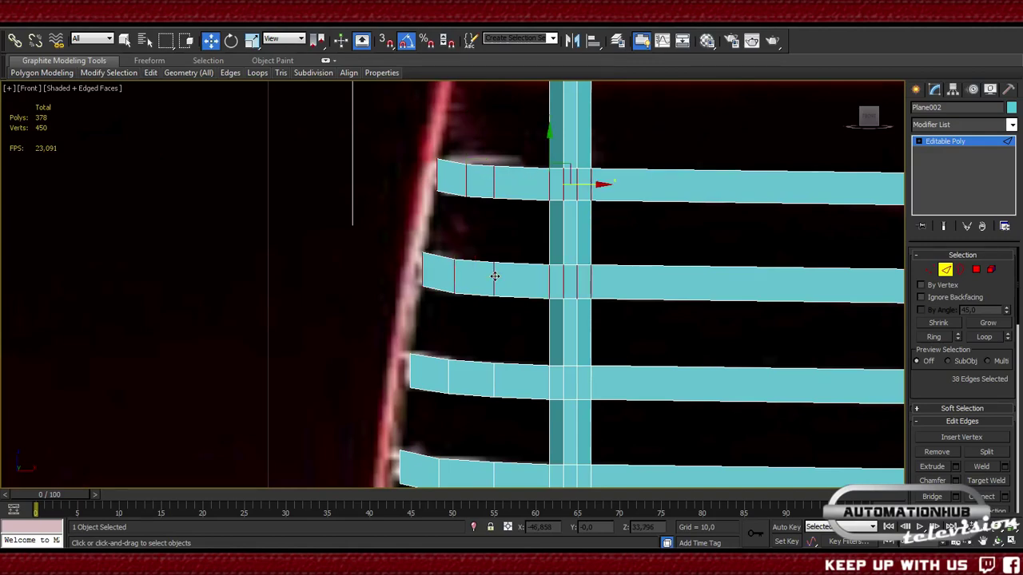
- Extend the selection with the front vertical edge rings of the three lower slats
{"action": "middle_click_drag", "start_coordinate": [604, 360], "coordinate": [608, 283]}
{"action": "left_click", "coordinate": [463, 300], "text": "ctrl"}
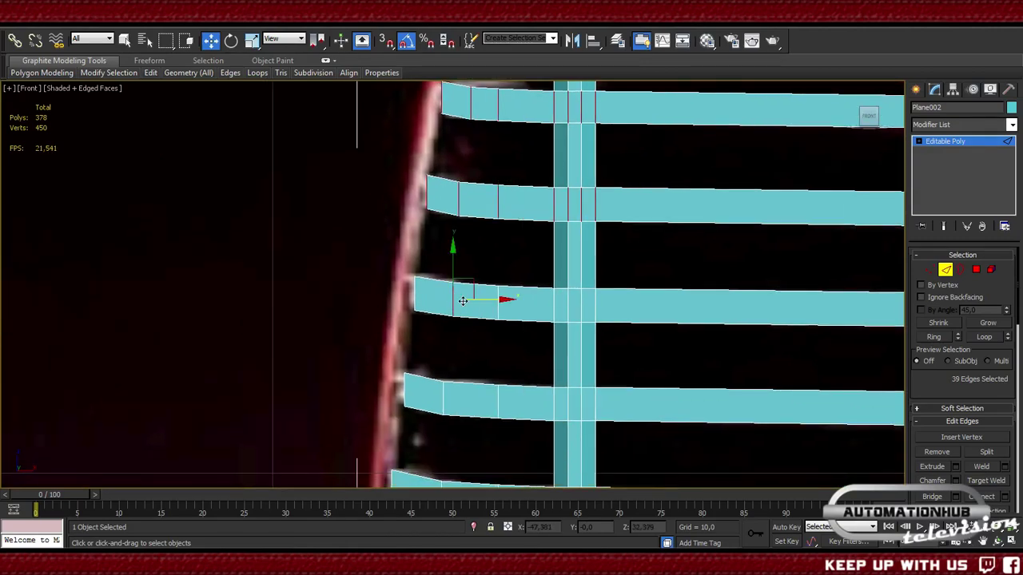
{"action": "double_click", "coordinate": [497, 308], "text": "ctrl"}
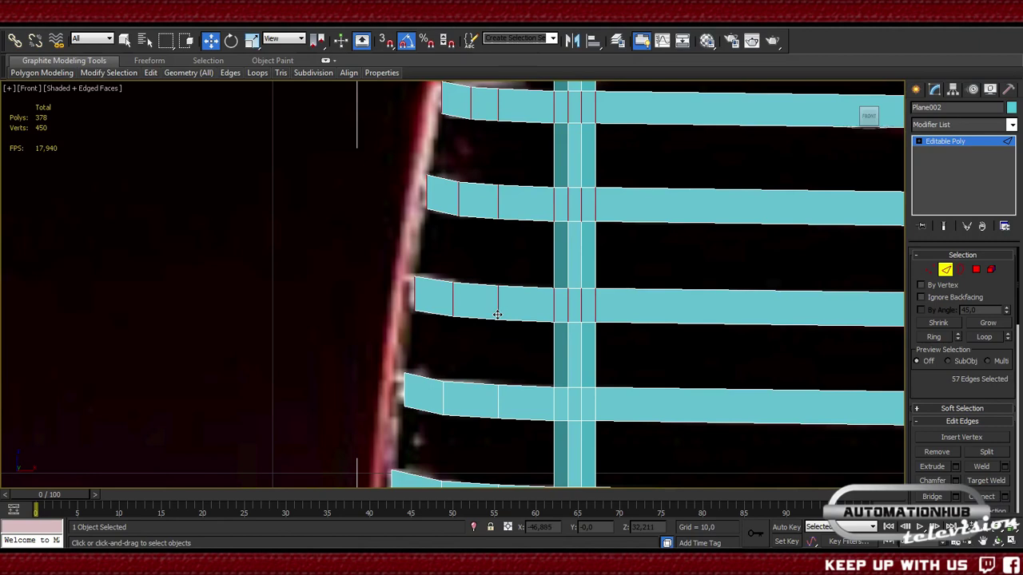
{"action": "double_click", "coordinate": [497, 395], "text": "ctrl"}
{"action": "middle_click_drag", "start_coordinate": [618, 463], "coordinate": [573, 302]}
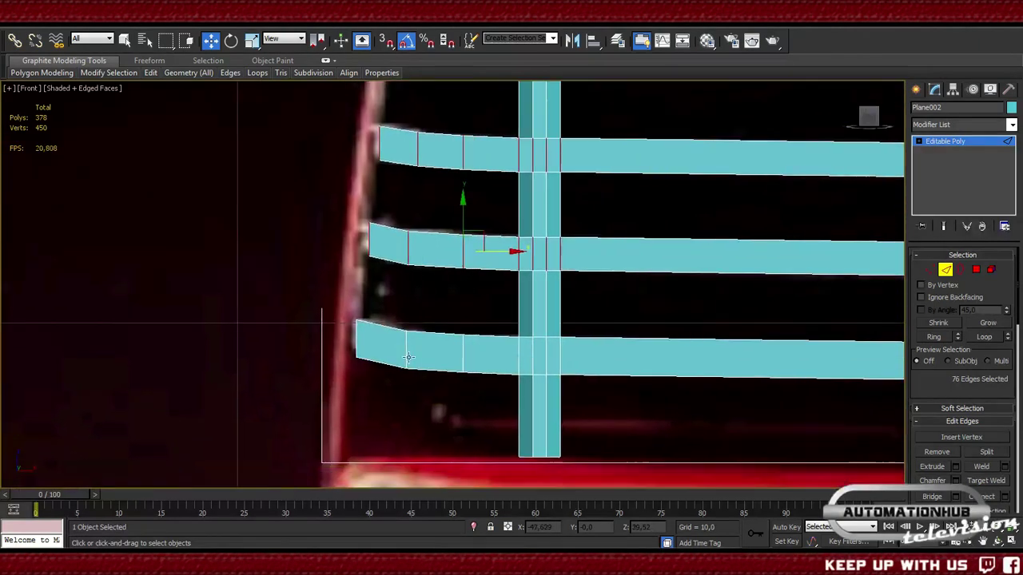
{"action": "double_click", "coordinate": [462, 357], "text": "ctrl"}
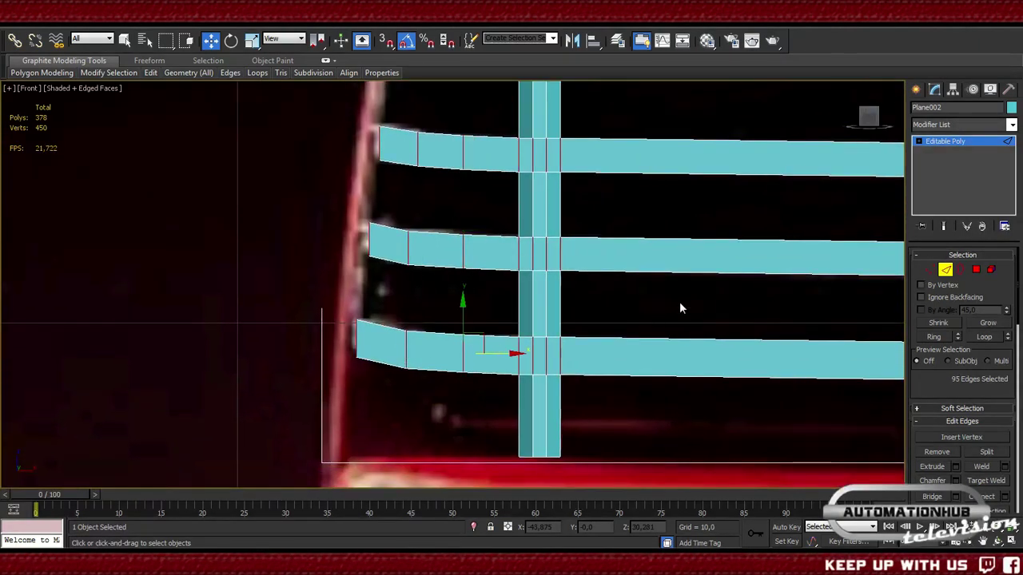
- Start a Connect on the selected slat edges, trying 3 and 4 segments before settling on 2
{"action": "middle_click_drag", "start_coordinate": [679, 301], "coordinate": [536, 319]}
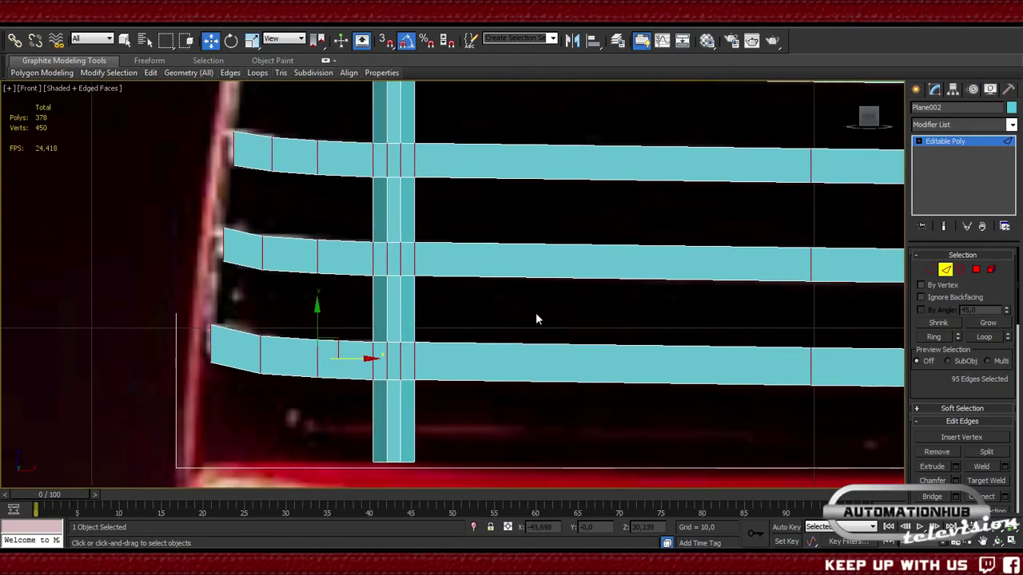
{"action": "left_click", "coordinate": [1006, 499]}
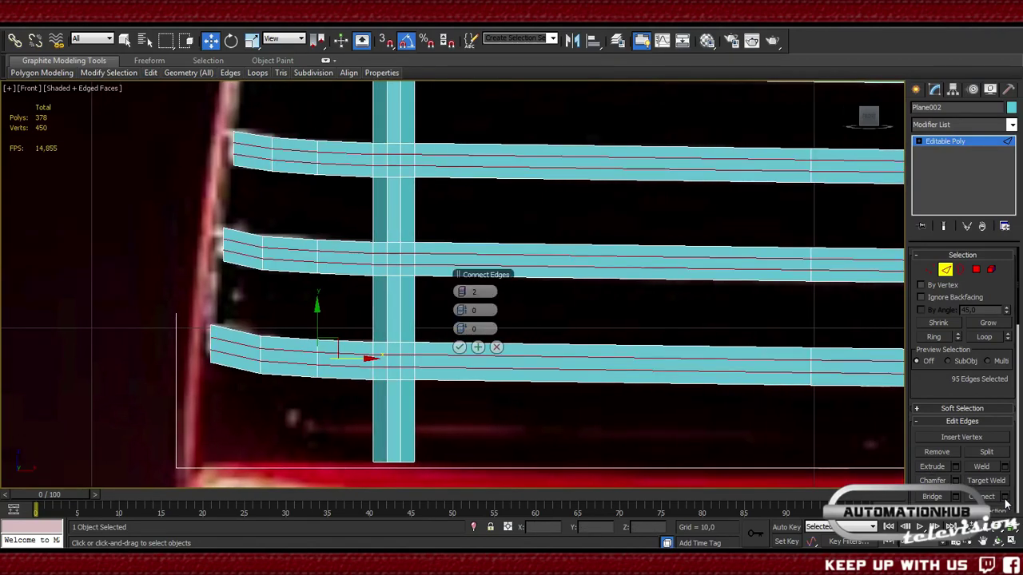
{"action": "left_click", "coordinate": [464, 292]}
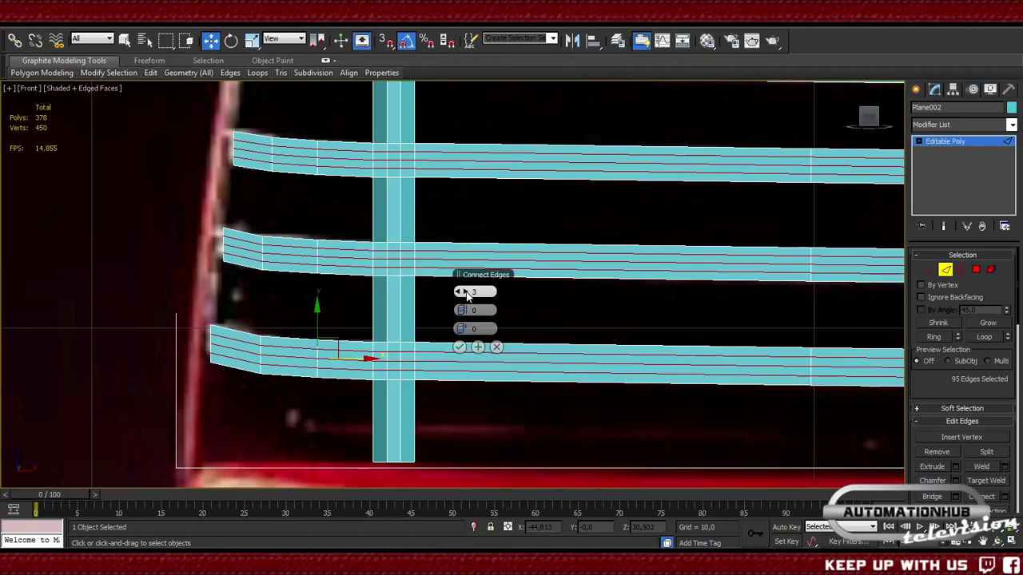
{"action": "left_click", "coordinate": [466, 292]}
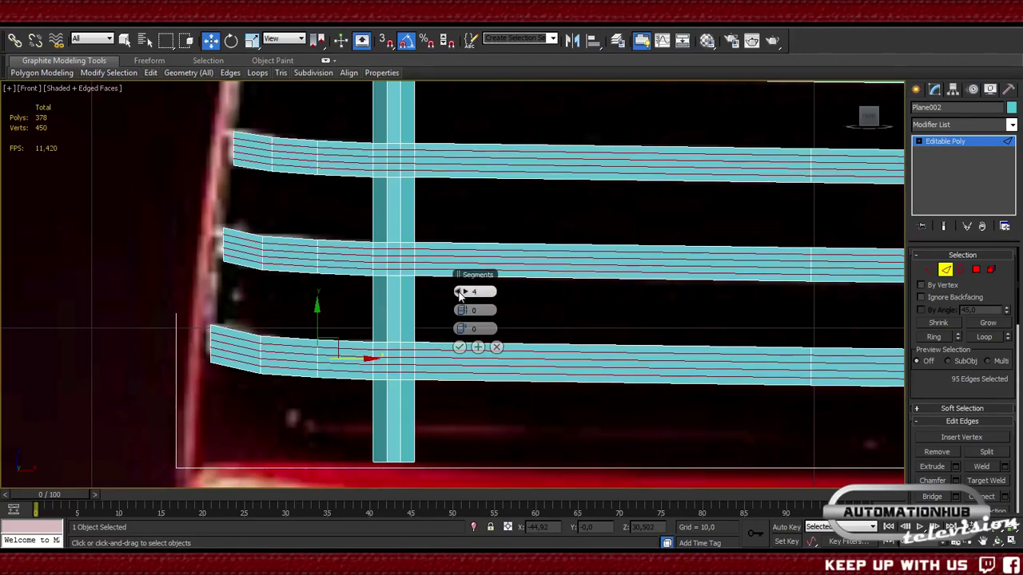
{"action": "left_click", "coordinate": [460, 292]}
{"action": "left_click", "coordinate": [461, 292]}
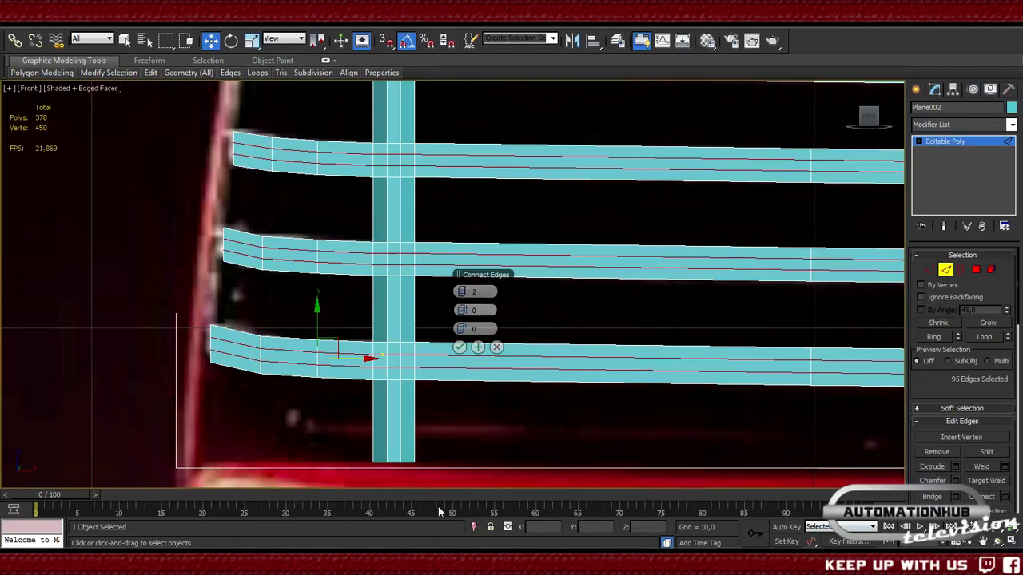
{"action": "left_click", "coordinate": [183, 564]}
{"action": "mouse_move", "coordinate": [327, 421]}
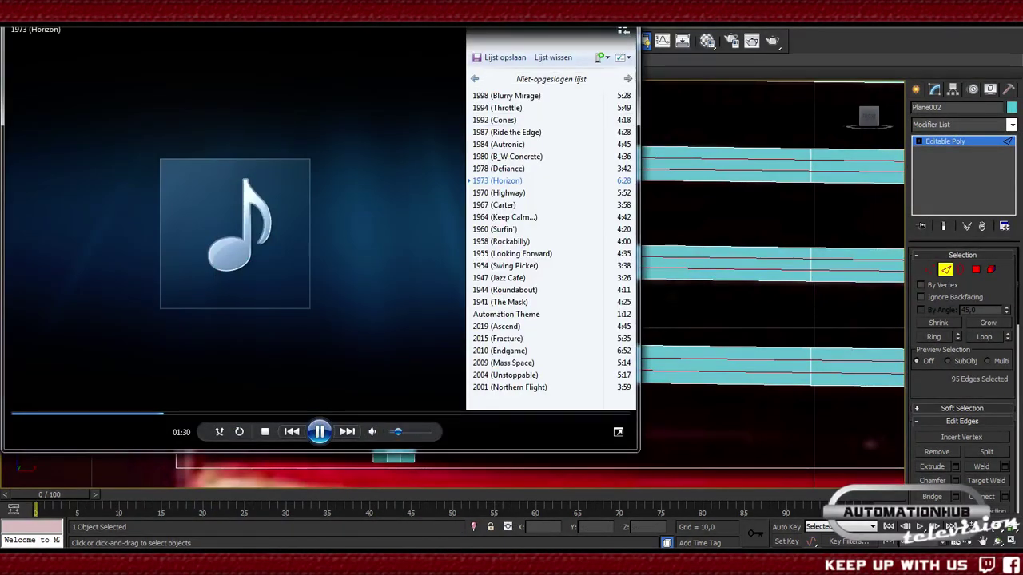
{"action": "key", "text": "alt+Tab"}
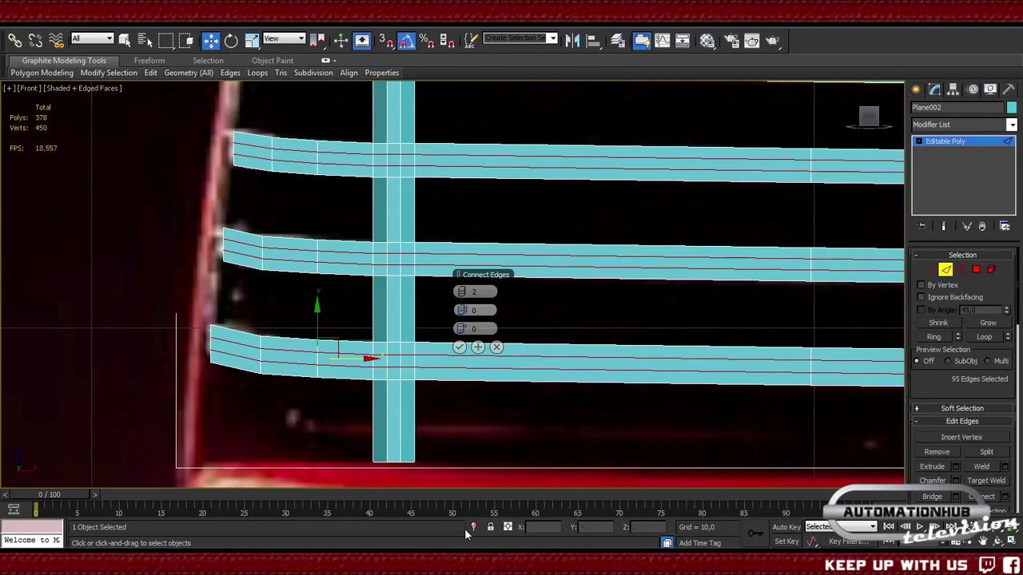
- Switch to the browser and examine the grille slats in the rear photo of the car
{"action": "mouse_move", "coordinate": [453, 563]}
{"action": "left_click", "coordinate": [521, 503]}
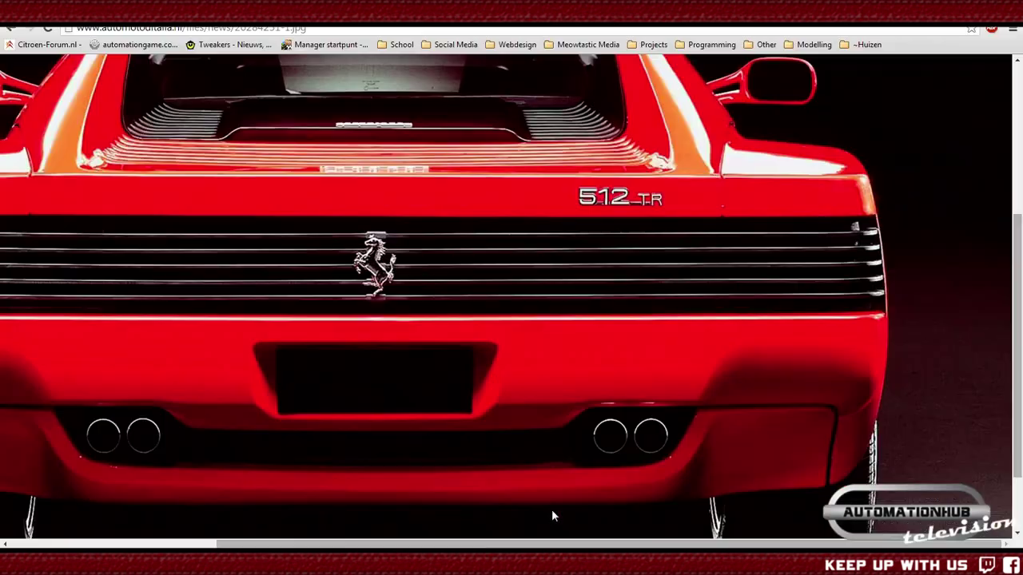
{"action": "left_click", "coordinate": [393, 327]}
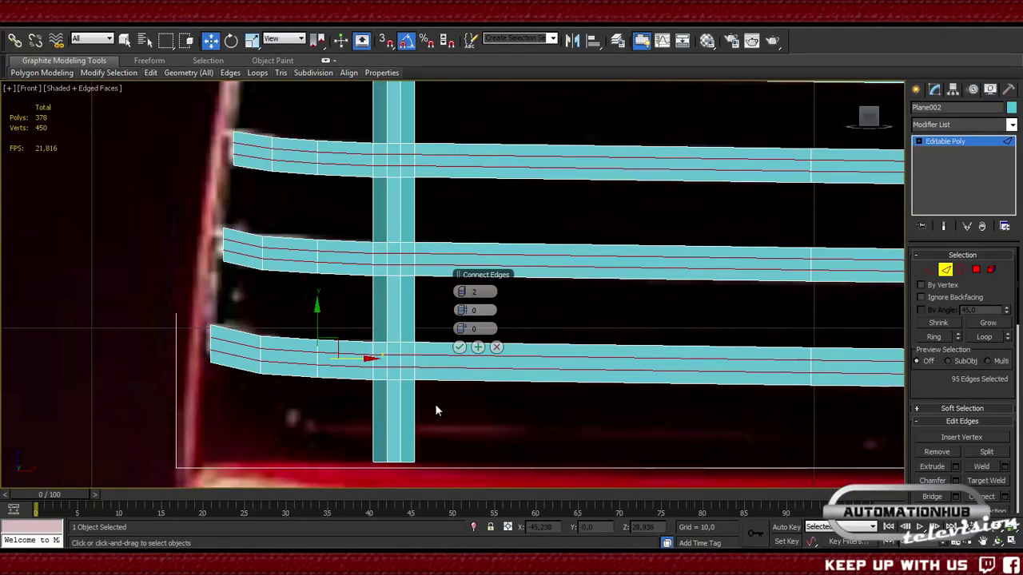
- Apply the two-segment Connect across the fronts of all five slats
{"action": "middle_click_drag", "start_coordinate": [548, 359], "coordinate": [508, 367]}
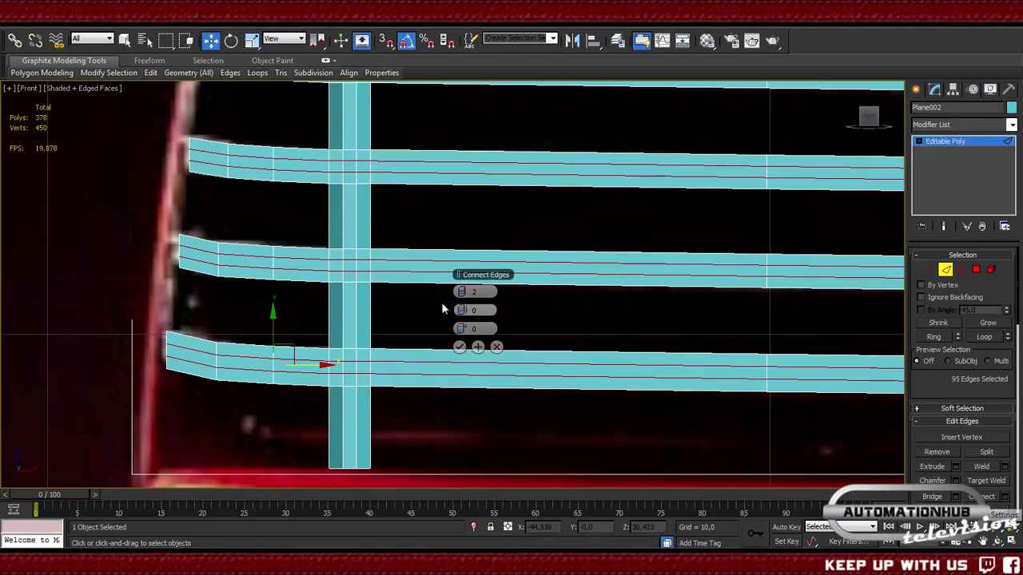
{"action": "left_click", "coordinate": [459, 346]}
{"action": "middle_click_drag", "start_coordinate": [383, 422], "coordinate": [460, 380]}
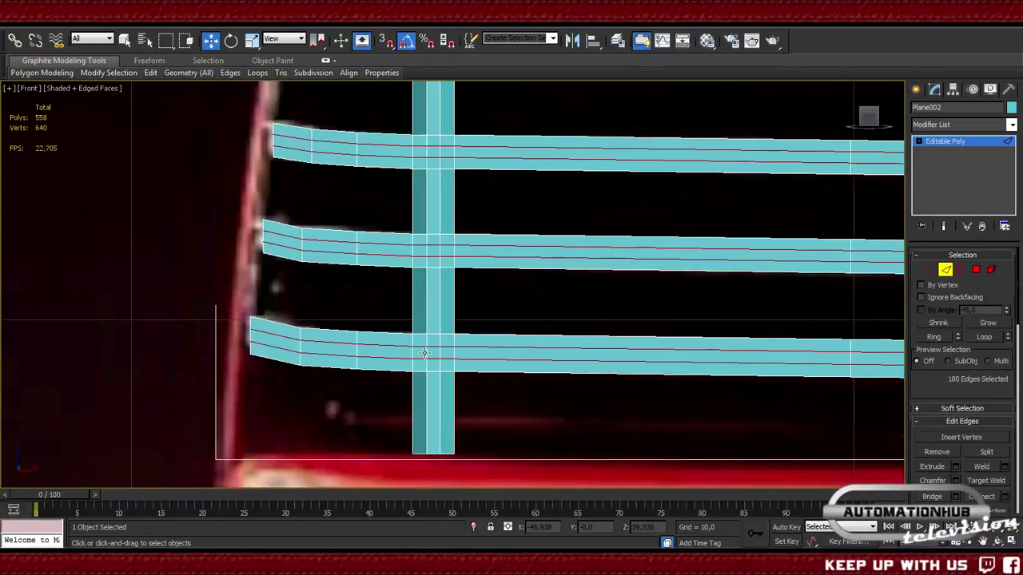
- In the perspective view, move the new front edge loops of all slats forward along the Y axis by about -0.081
{"action": "key", "text": "p"}
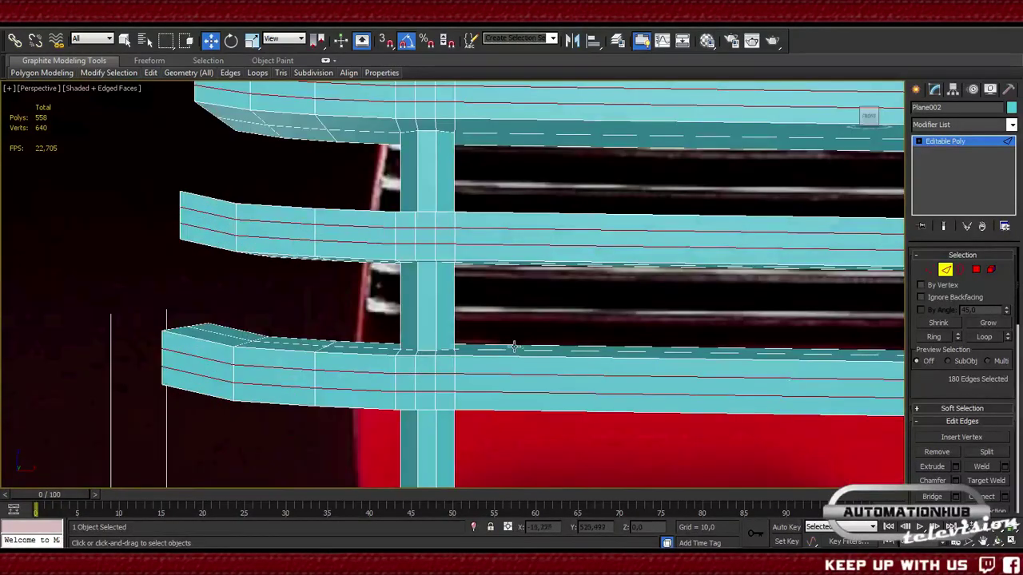
{"action": "middle_click_drag", "start_coordinate": [424, 352], "coordinate": [538, 328], "text": "alt"}
{"action": "key", "text": "z"}
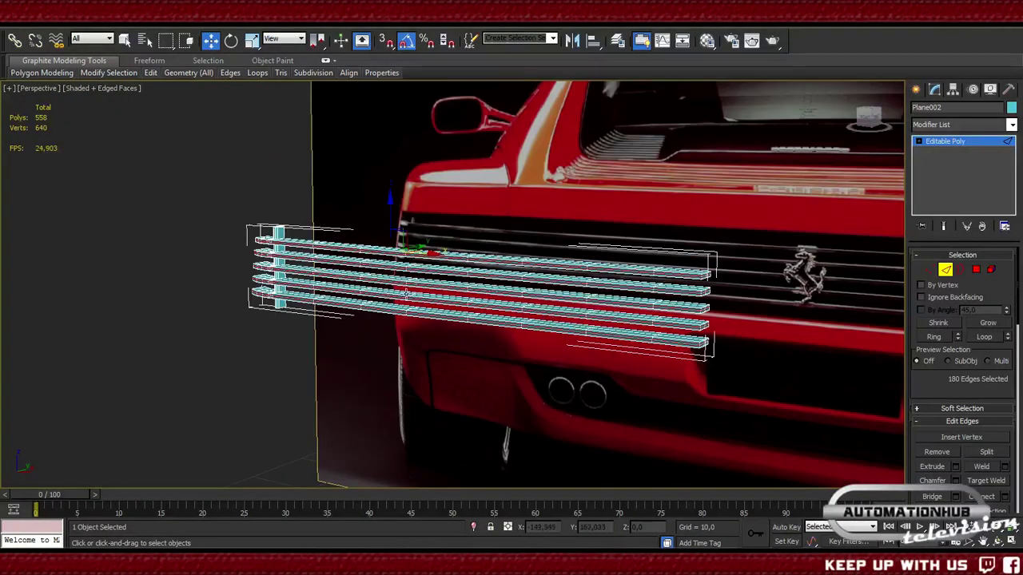
{"action": "middle_click_drag", "start_coordinate": [407, 294], "coordinate": [608, 326]}
{"action": "scroll", "coordinate": [600, 328], "scroll_direction": "up", "scroll_amount": 4}
{"action": "middle_click_drag", "start_coordinate": [471, 340], "coordinate": [217, 271]}
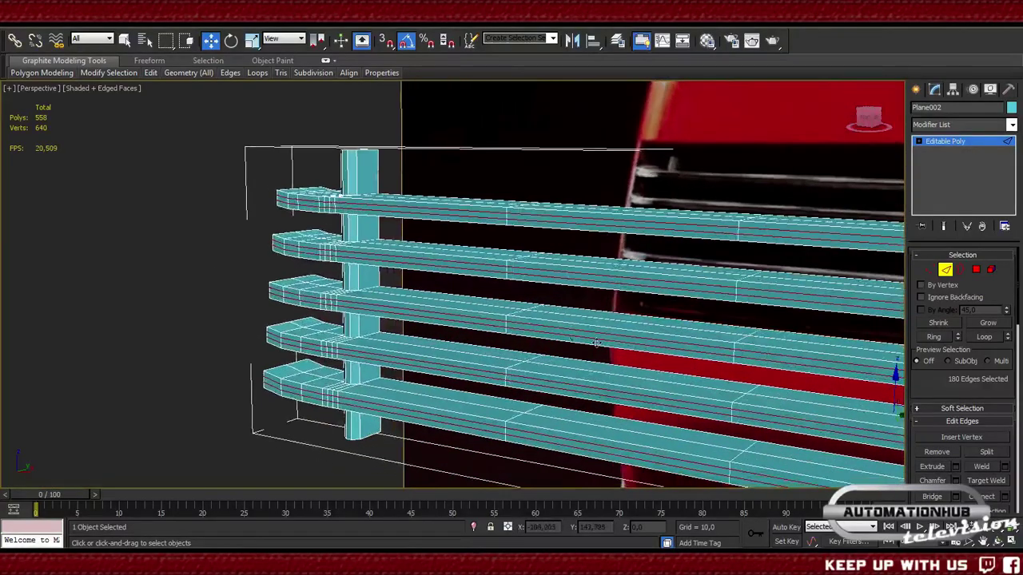
{"action": "middle_click_drag", "start_coordinate": [887, 416], "coordinate": [688, 389]}
{"action": "middle_click_drag", "start_coordinate": [630, 416], "coordinate": [488, 279], "text": "alt"}
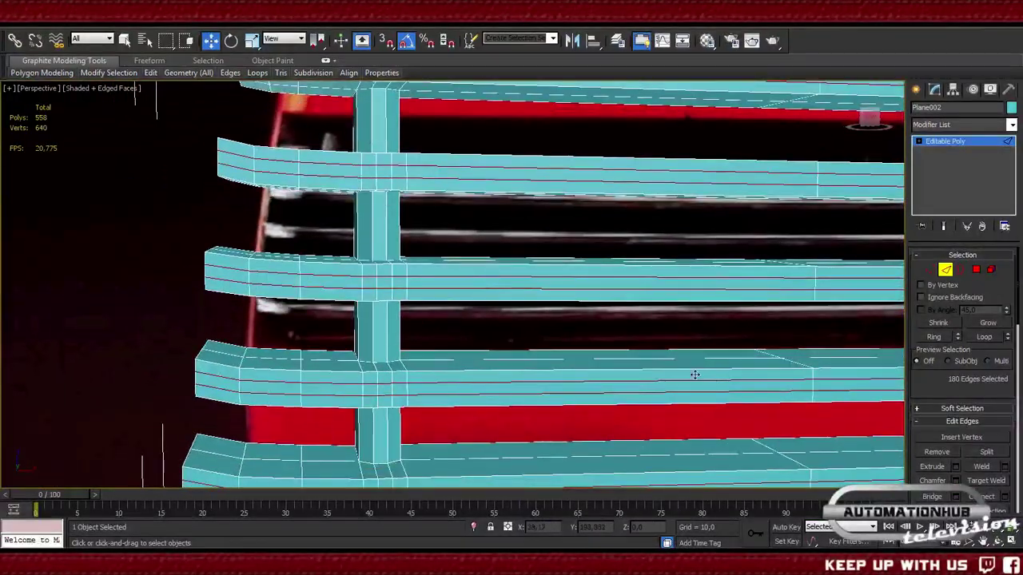
{"action": "middle_click_drag", "start_coordinate": [699, 373], "coordinate": [507, 376], "text": "alt"}
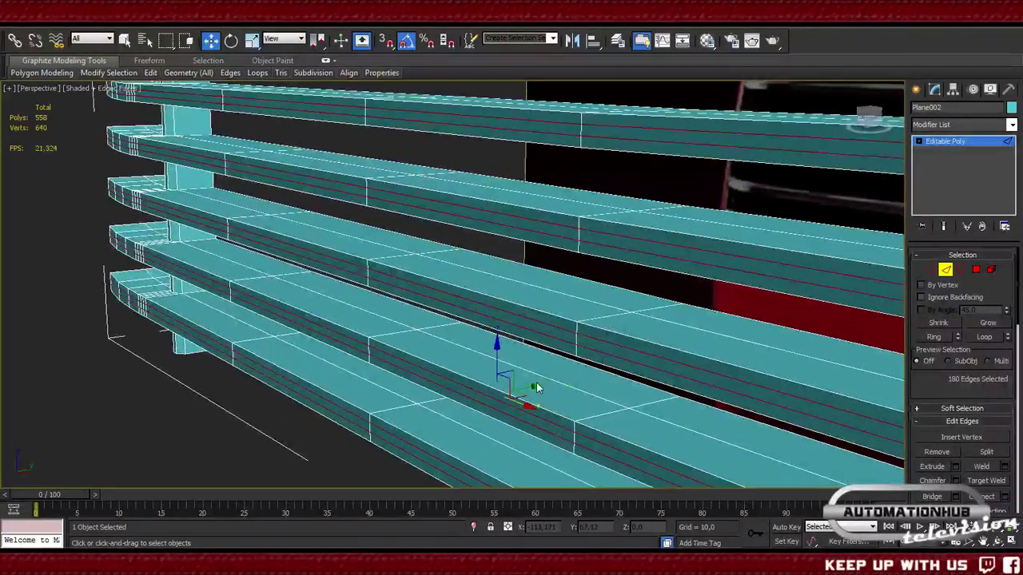
{"action": "left_click_drag", "start_coordinate": [534, 385], "coordinate": [531, 385]}
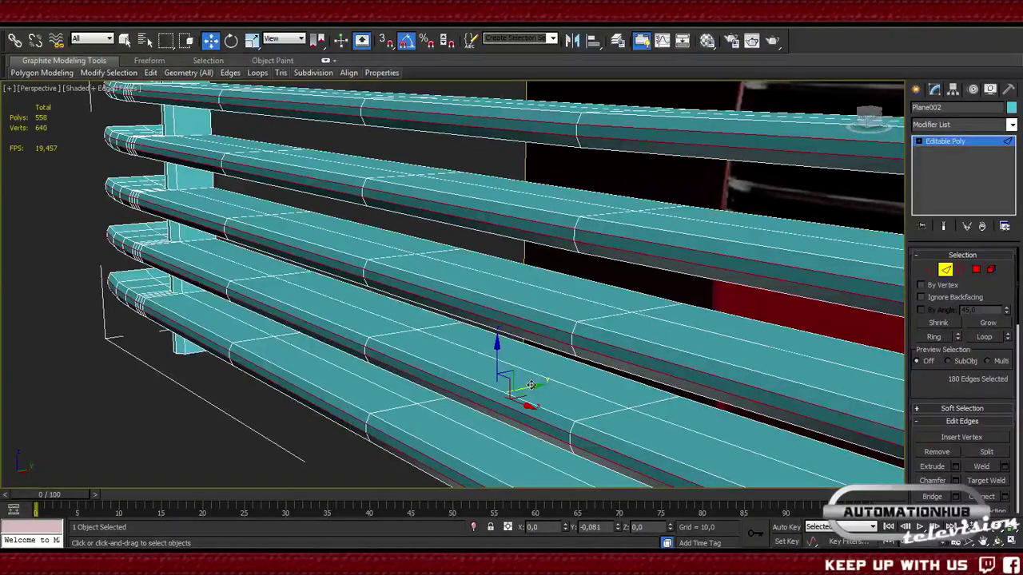
- Try scaling the slats' new edge loops along the Z axis to about 446 percent, and undo the scaling
{"action": "middle_click_drag", "start_coordinate": [583, 345], "coordinate": [617, 329], "text": "alt"}
{"action": "middle_click_drag", "start_coordinate": [338, 359], "coordinate": [442, 353]}
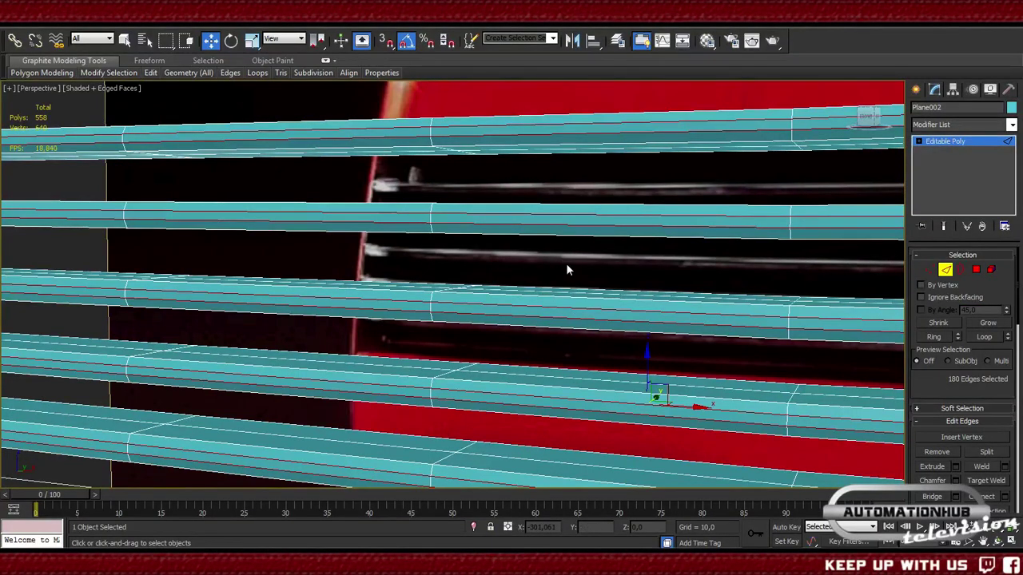
{"action": "key", "text": "r"}
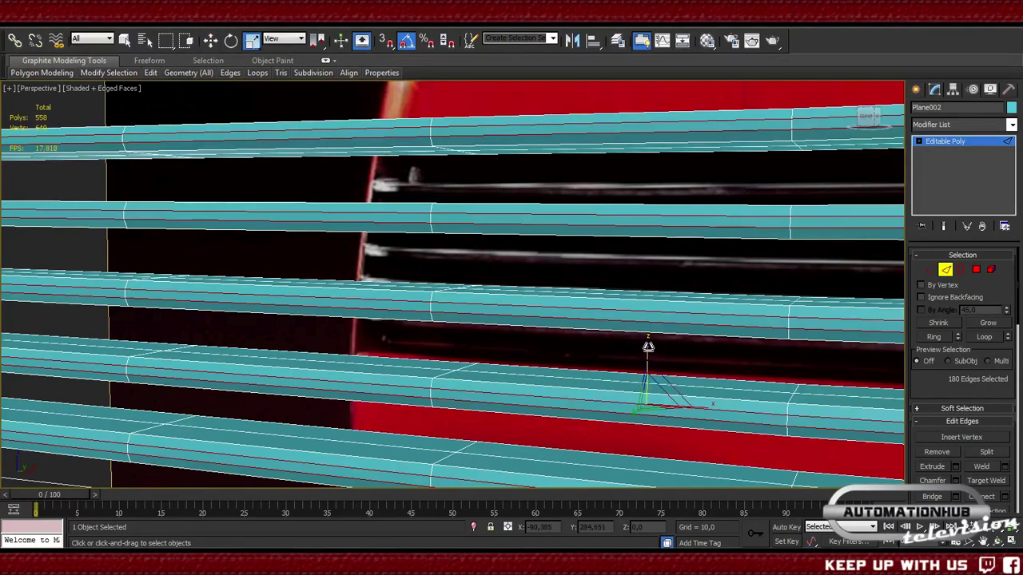
{"action": "left_click_drag", "start_coordinate": [648, 347], "coordinate": [639, 182]}
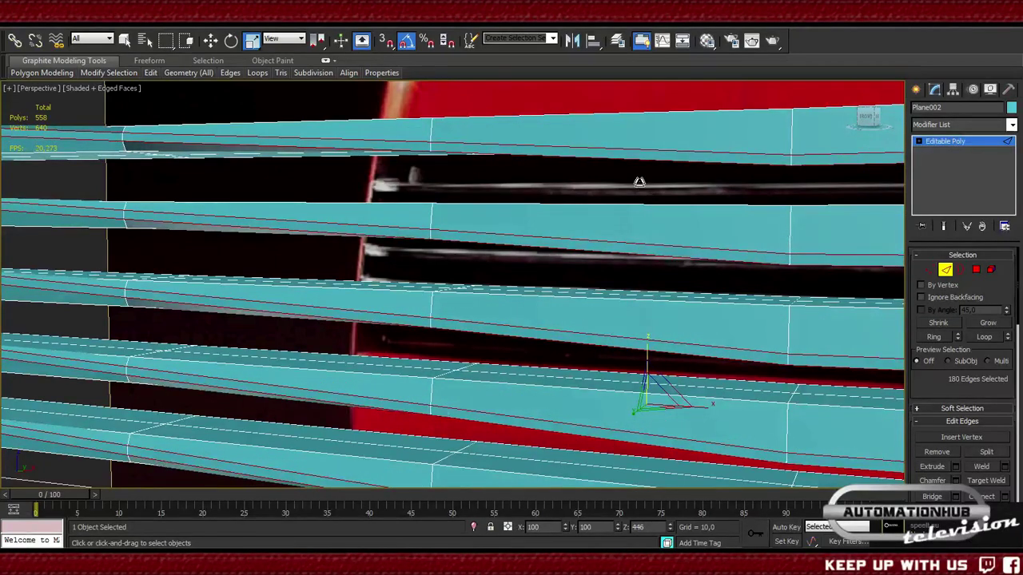
{"action": "key", "text": "ctrl+z"}
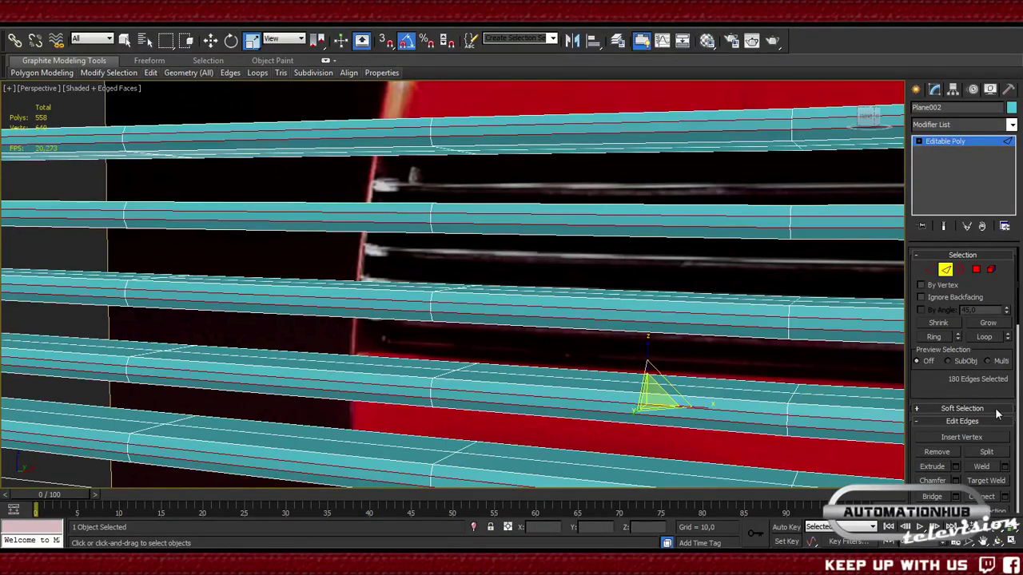
- Try scaling the slats' edge loops along the Z axis with the Edge constraint, and switch the constraint to Face and Normal
{"action": "left_click_drag", "start_coordinate": [928, 385], "coordinate": [939, 163]}
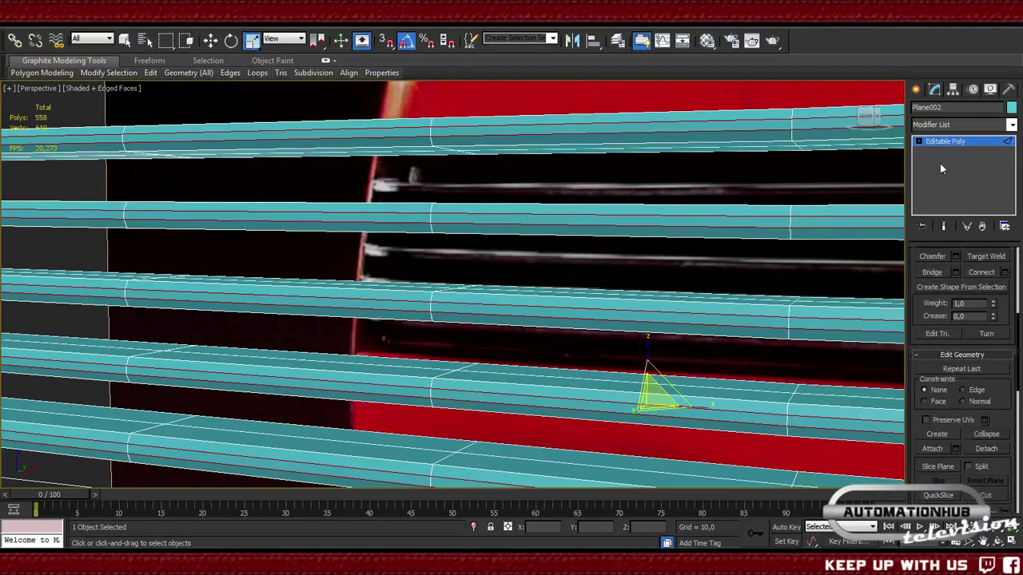
{"action": "left_click", "coordinate": [963, 390]}
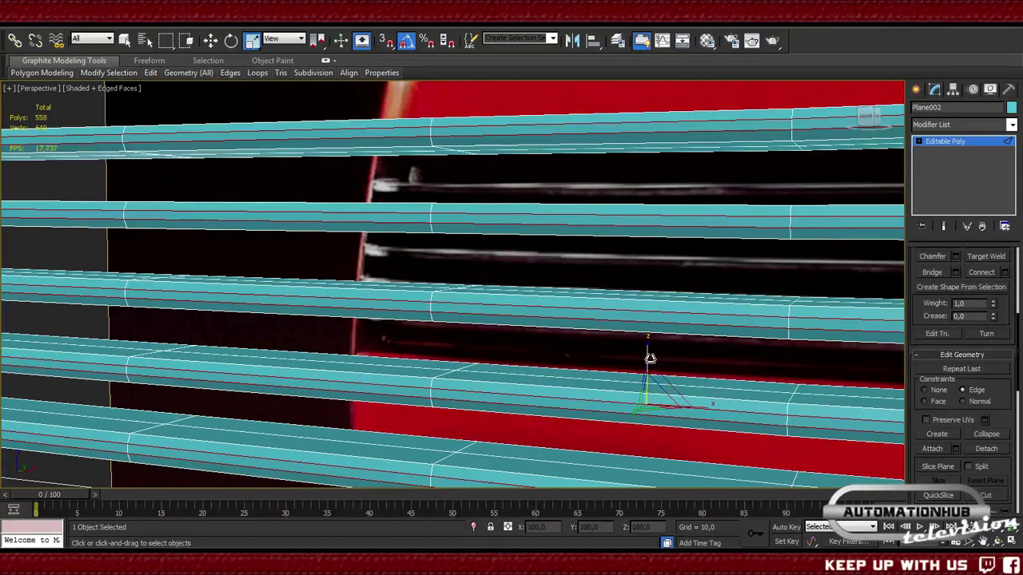
{"action": "left_click", "coordinate": [644, 306]}
{"action": "left_click", "coordinate": [924, 401]}
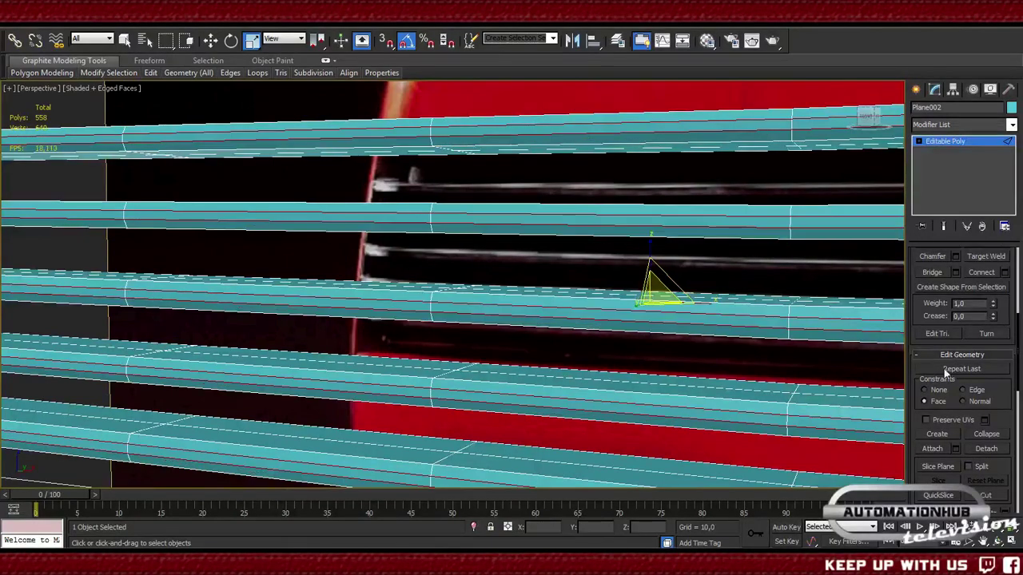
{"action": "left_click", "coordinate": [962, 401]}
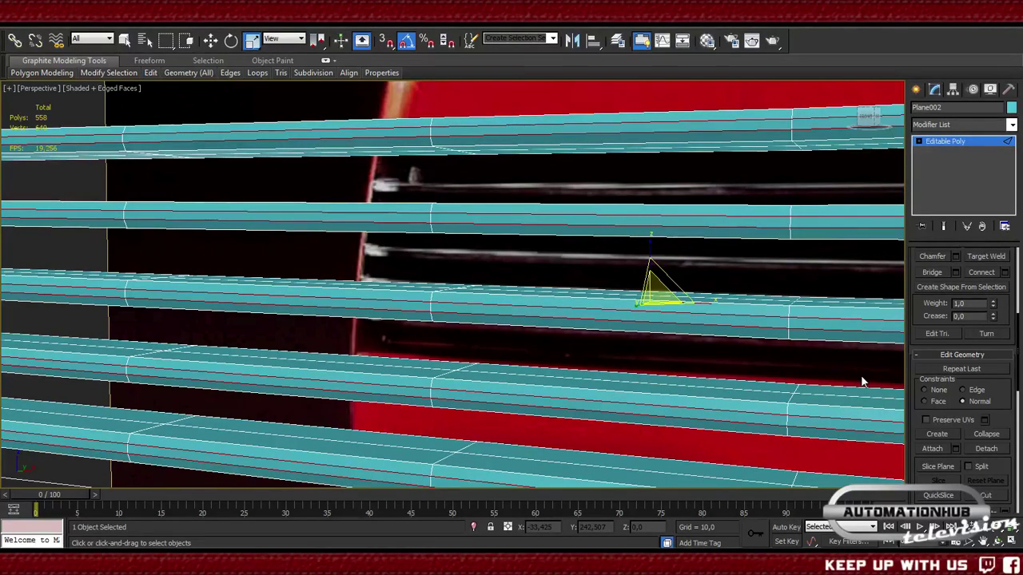
- Undo the forward move and the two-segment Connect on the slats, with constraints set back to None
{"action": "key", "text": "shift+x"}
{"action": "key", "text": "shift+x"}
{"action": "key", "text": "ctrl+z"}
{"action": "key", "text": "ctrl+z"}
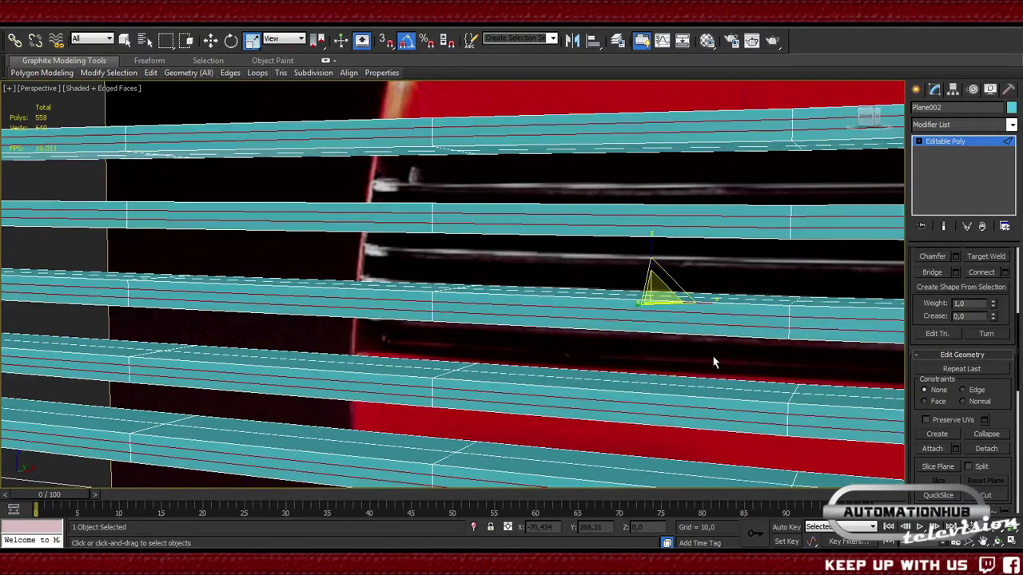
{"action": "key", "text": "ctrl+BackSpace"}
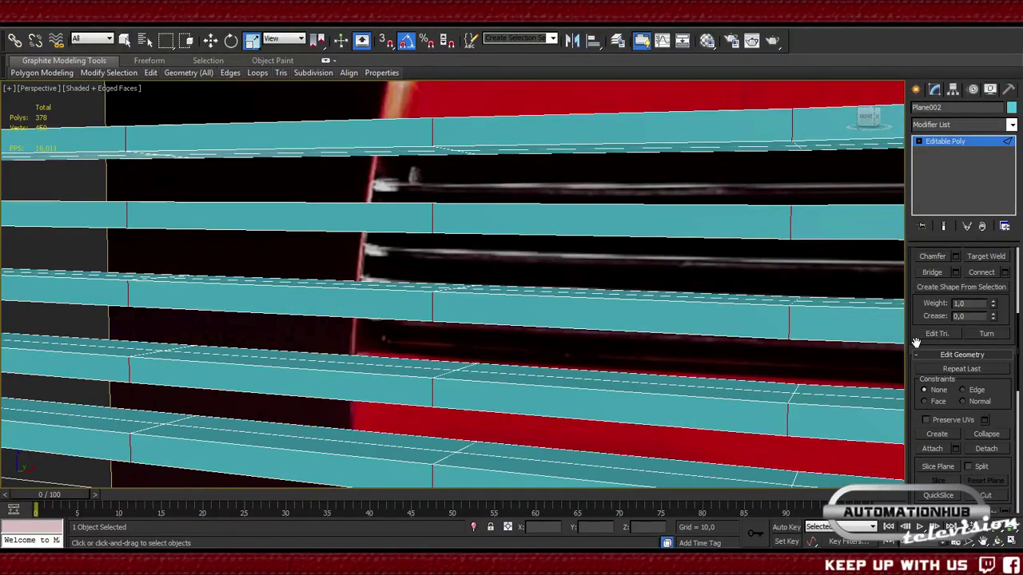
{"action": "scroll", "coordinate": [915, 342], "scroll_direction": "up", "scroll_amount": 5}
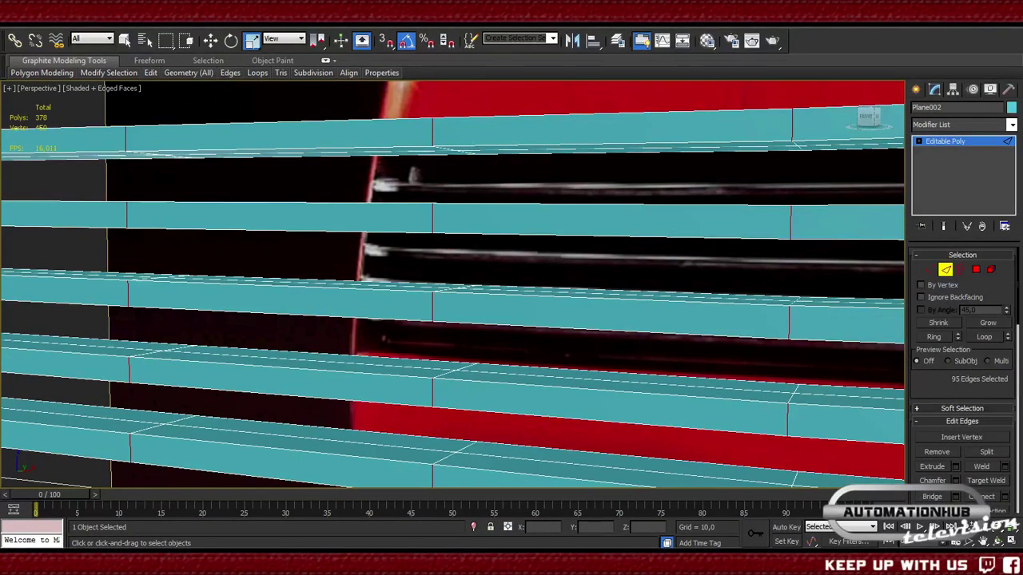
- Connect the selected edges across the slats' fronts with 4 segments, and clear the edge selection
{"action": "left_click", "coordinate": [1004, 496]}
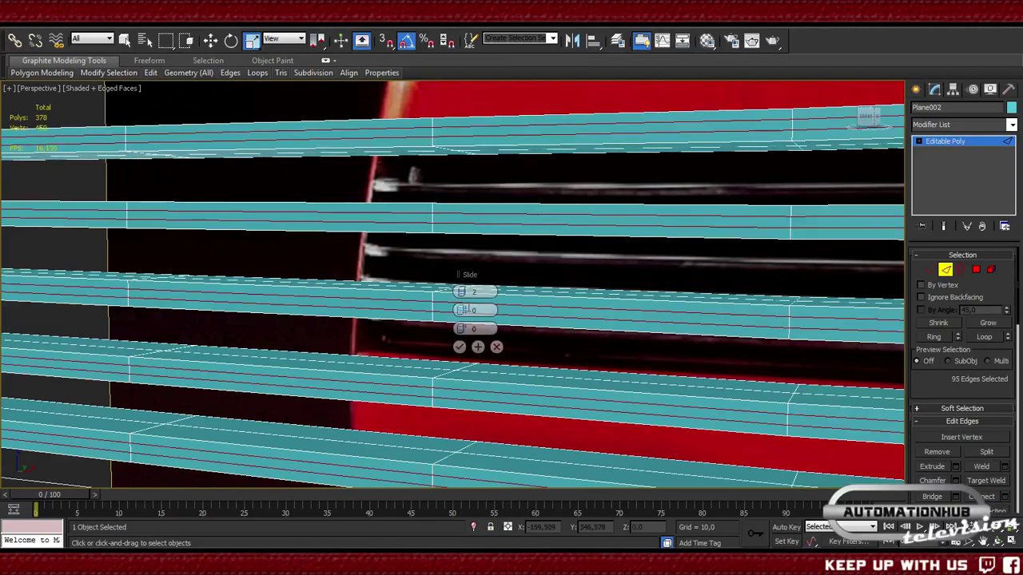
{"action": "left_click", "coordinate": [465, 292]}
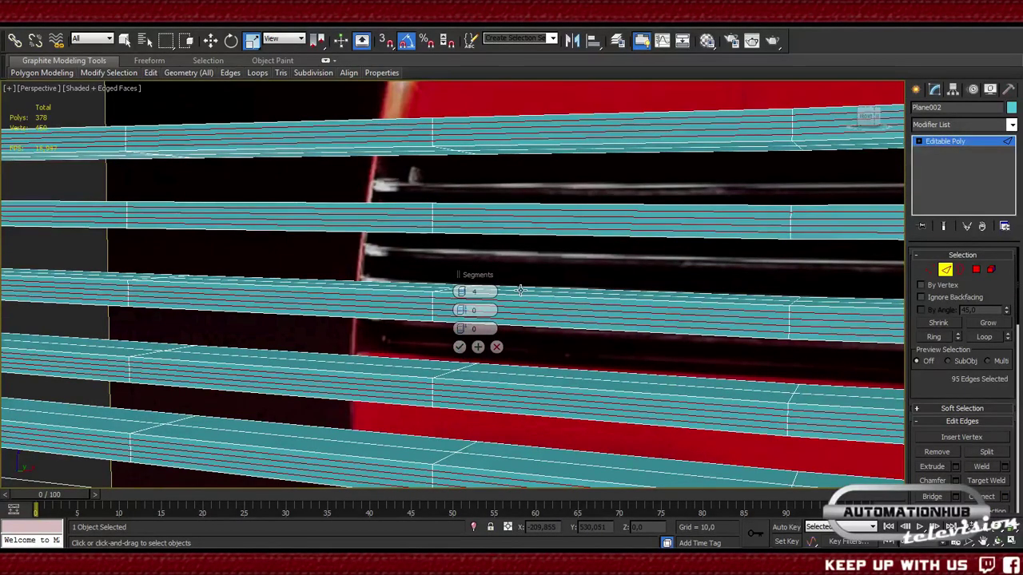
{"action": "left_click", "coordinate": [460, 347]}
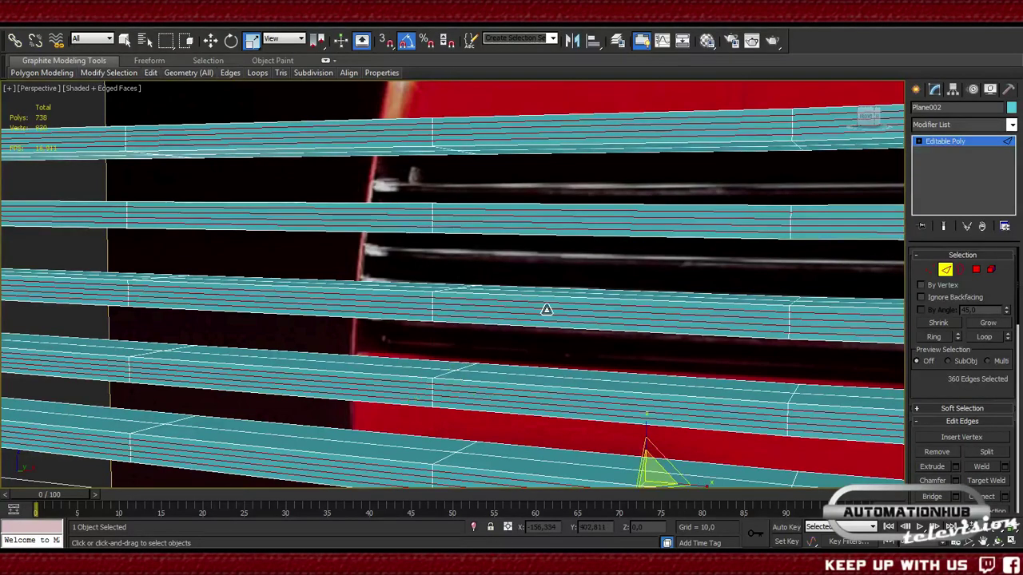
{"action": "key", "text": "w"}
{"action": "middle_click_drag", "start_coordinate": [574, 252], "coordinate": [558, 306]}
{"action": "left_click", "coordinate": [543, 245]}
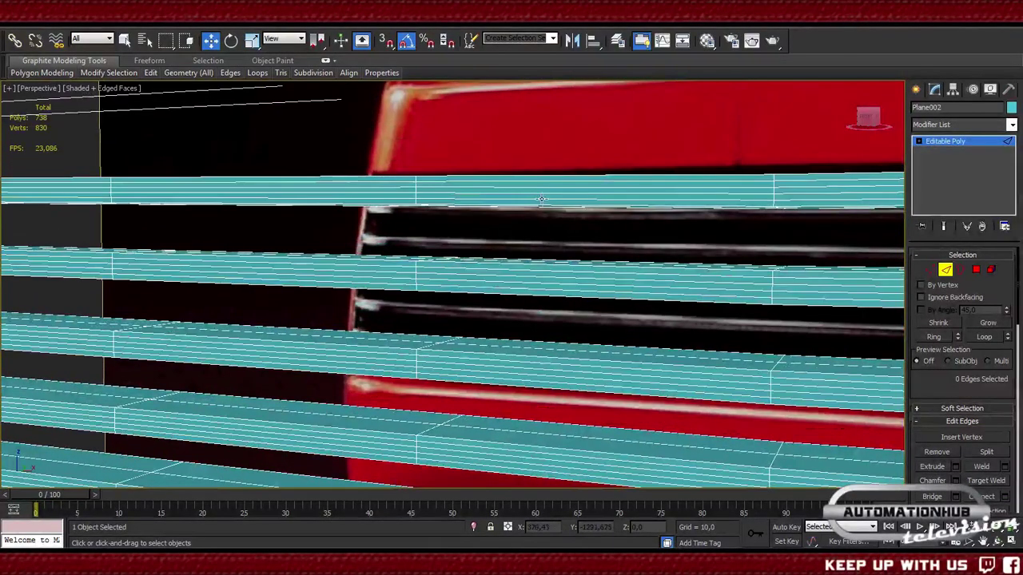
- Select the two middle new edge loops on the front of each of the upper three slats
{"action": "scroll", "coordinate": [536, 188], "scroll_direction": "up", "scroll_amount": 3}
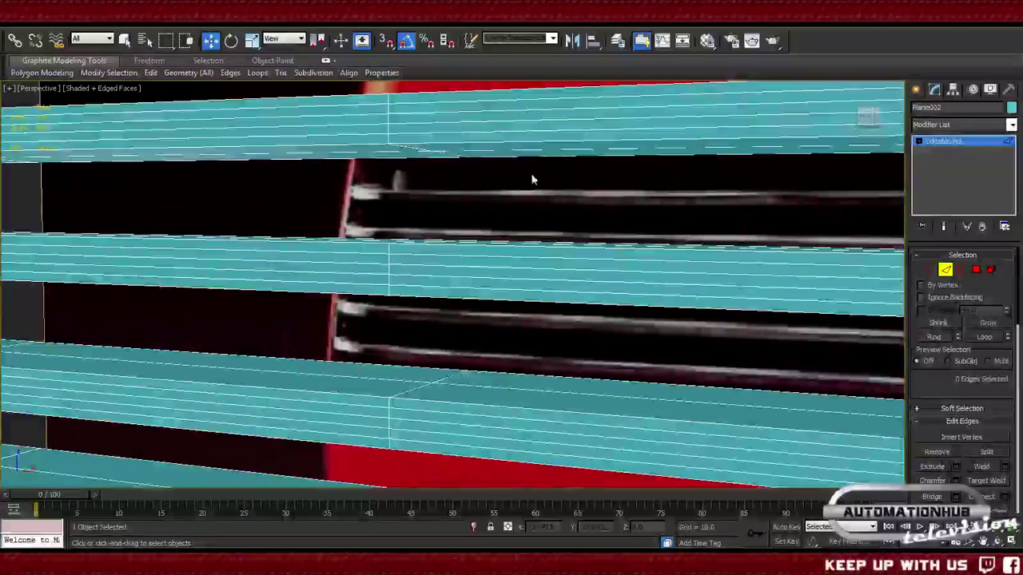
{"action": "left_click", "coordinate": [457, 111]}
{"action": "left_click", "coordinate": [361, 114], "text": "shift"}
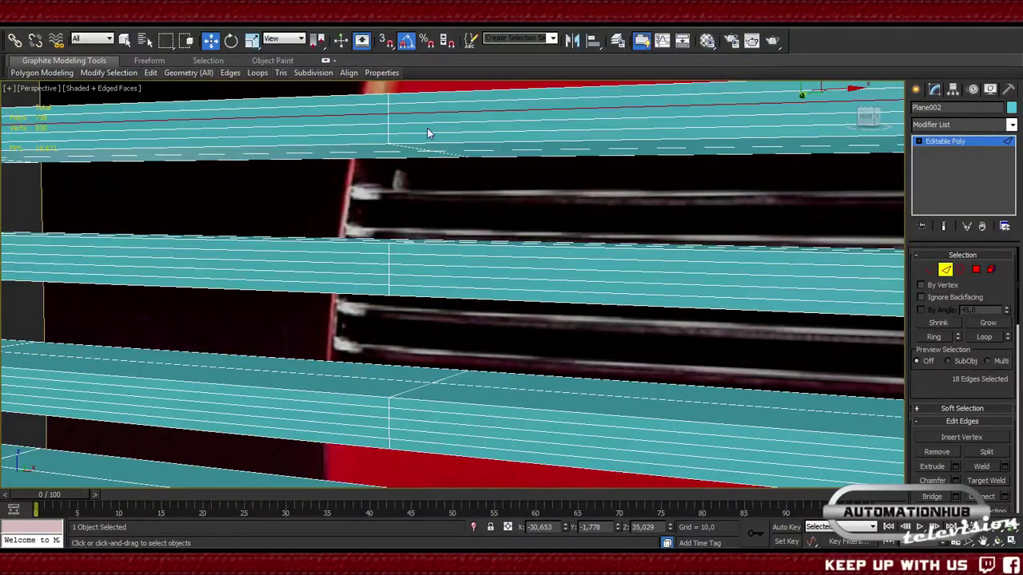
{"action": "left_click", "coordinate": [411, 122], "text": "ctrl"}
{"action": "double_click", "coordinate": [364, 125], "text": "ctrl"}
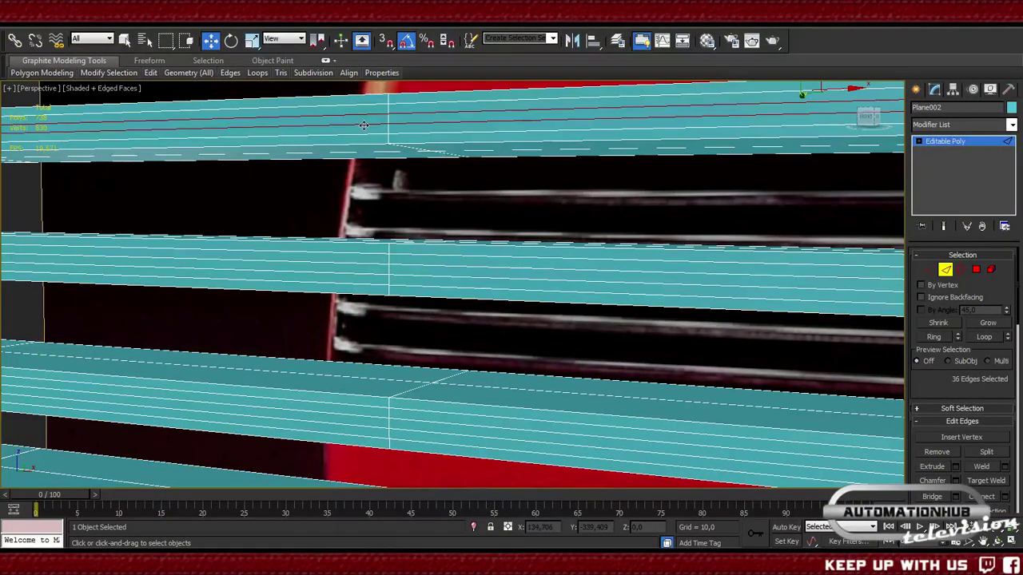
{"action": "left_click", "coordinate": [418, 267], "text": "ctrl"}
{"action": "left_click", "coordinate": [373, 265], "text": "shift"}
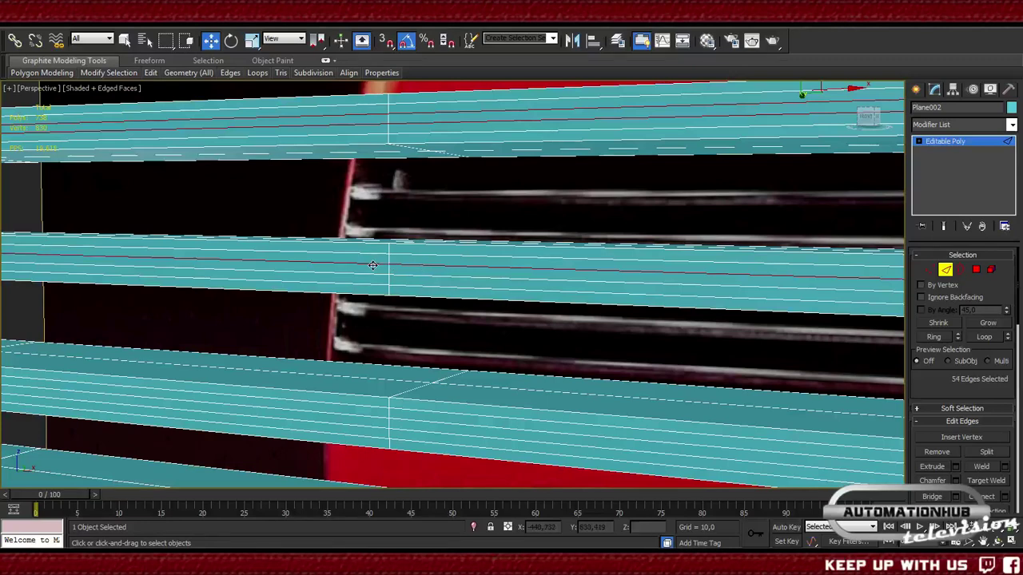
{"action": "left_click", "coordinate": [418, 276], "text": "ctrl"}
{"action": "double_click", "coordinate": [422, 420], "text": "ctrl"}
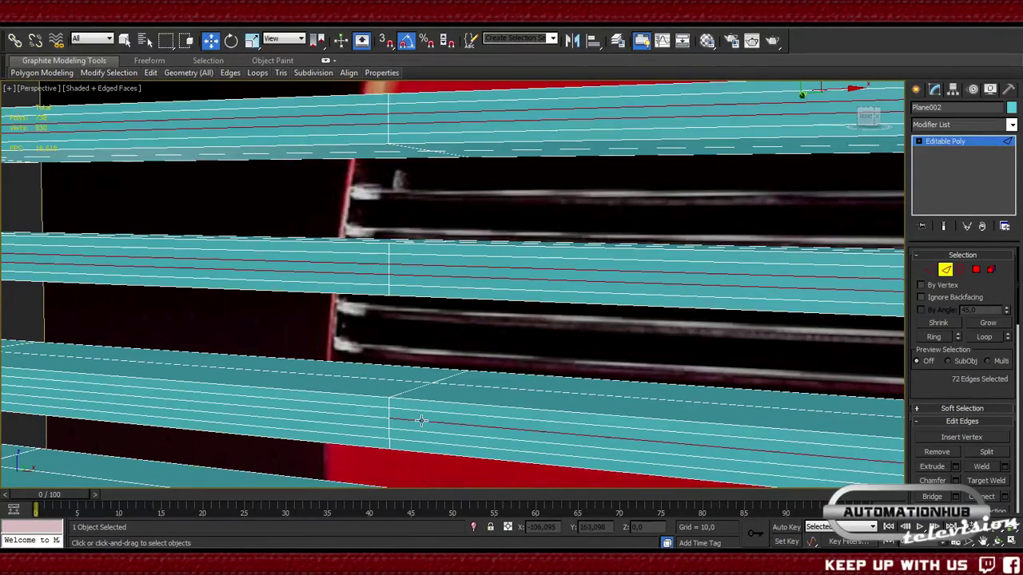
{"action": "double_click", "coordinate": [379, 416], "text": "ctrl"}
{"action": "double_click", "coordinate": [407, 429], "text": "ctrl"}
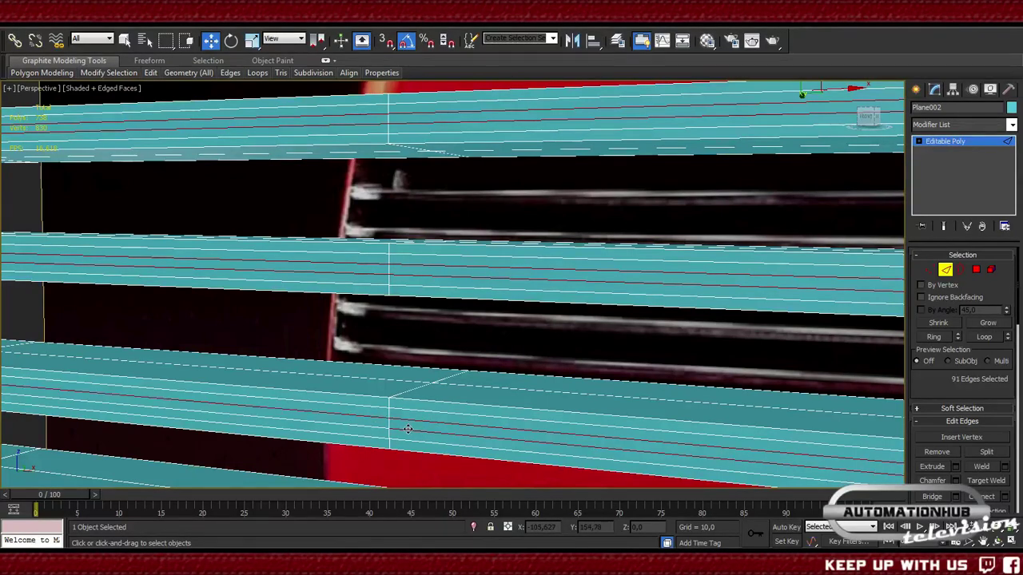
{"action": "double_click", "coordinate": [378, 427], "text": "ctrl"}
- Add the two middle front edge loops of the lower two slats to the selection, and remove all selected loops
{"action": "middle_click_drag", "start_coordinate": [493, 449], "coordinate": [488, 88]}
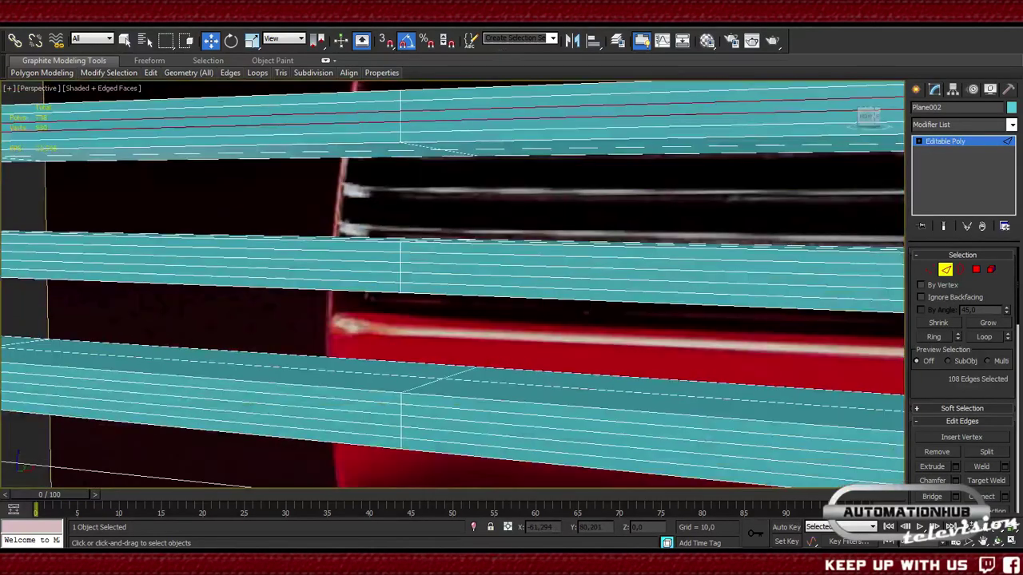
{"action": "left_click", "coordinate": [421, 263], "text": "ctrl"}
{"action": "left_click", "coordinate": [382, 263], "text": "ctrl"}
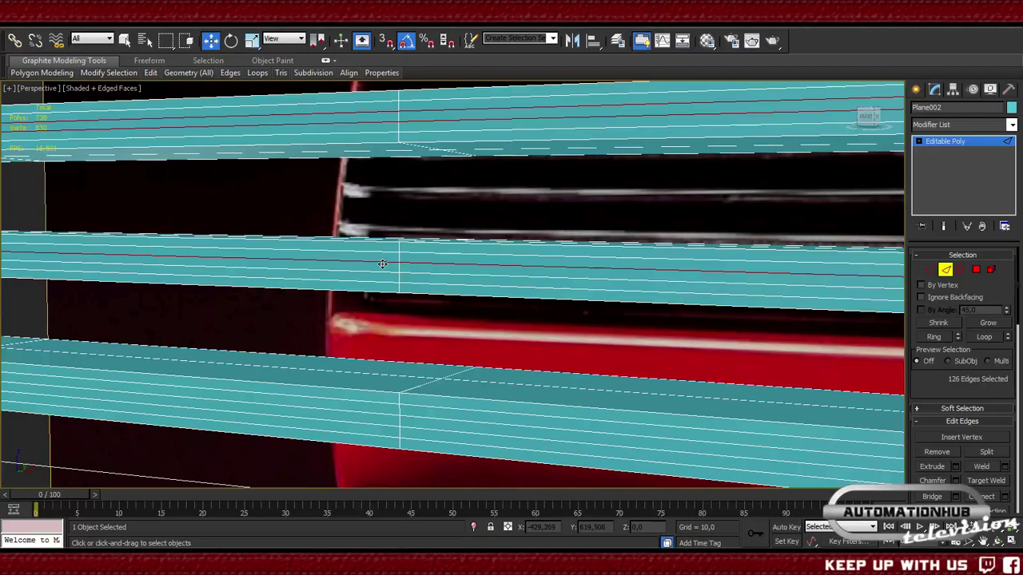
{"action": "left_click", "coordinate": [429, 274], "text": "ctrl"}
{"action": "left_click", "coordinate": [385, 273], "text": "shift"}
{"action": "middle_click_drag", "start_coordinate": [455, 348], "coordinate": [450, 197]}
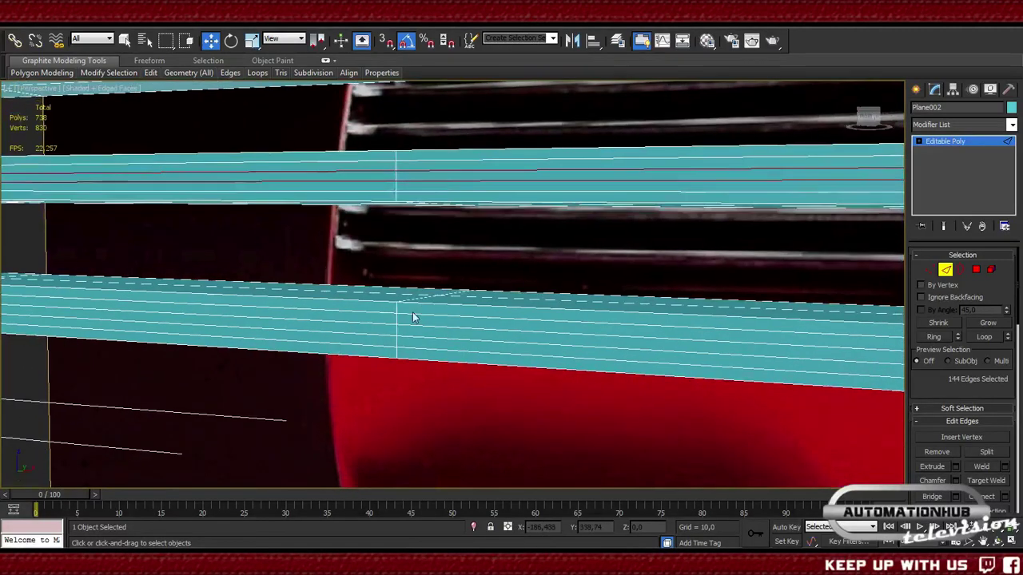
{"action": "left_click", "coordinate": [414, 321], "text": "ctrl"}
{"action": "left_click", "coordinate": [388, 321], "text": "ctrl"}
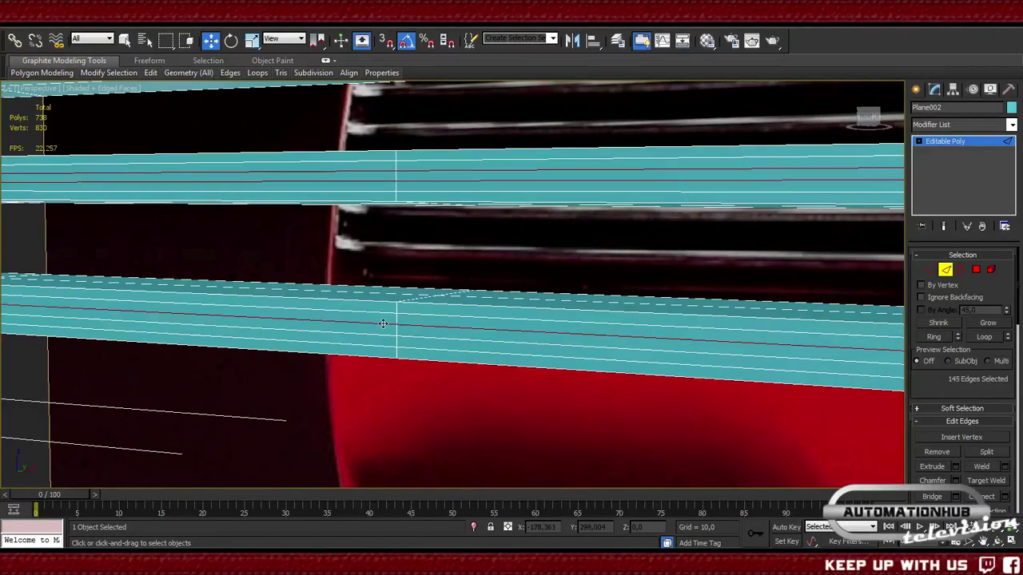
{"action": "left_click", "coordinate": [435, 341], "text": "ctrl"}
{"action": "left_click", "coordinate": [383, 337], "text": "ctrl"}
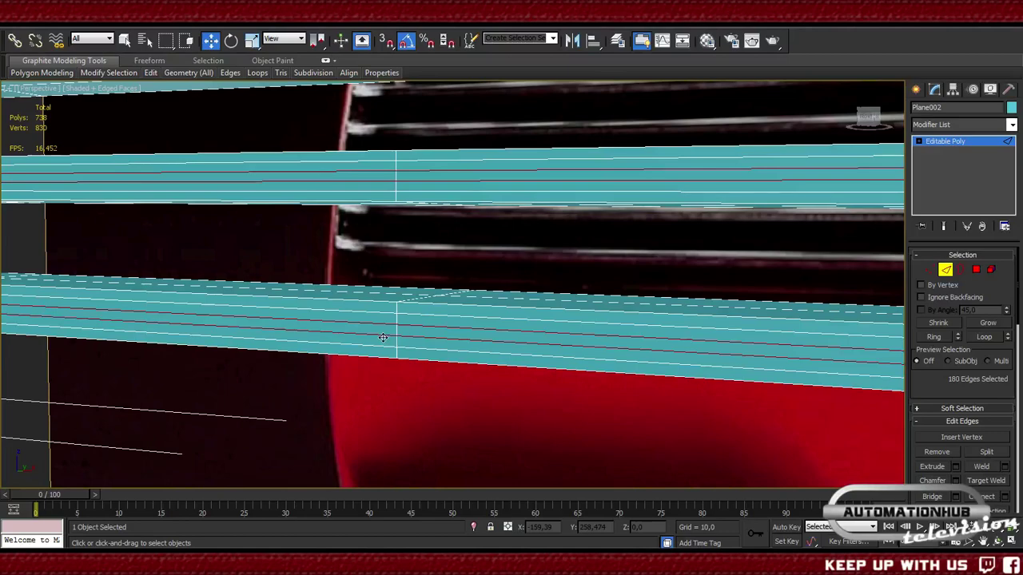
{"action": "left_click", "coordinate": [932, 454]}
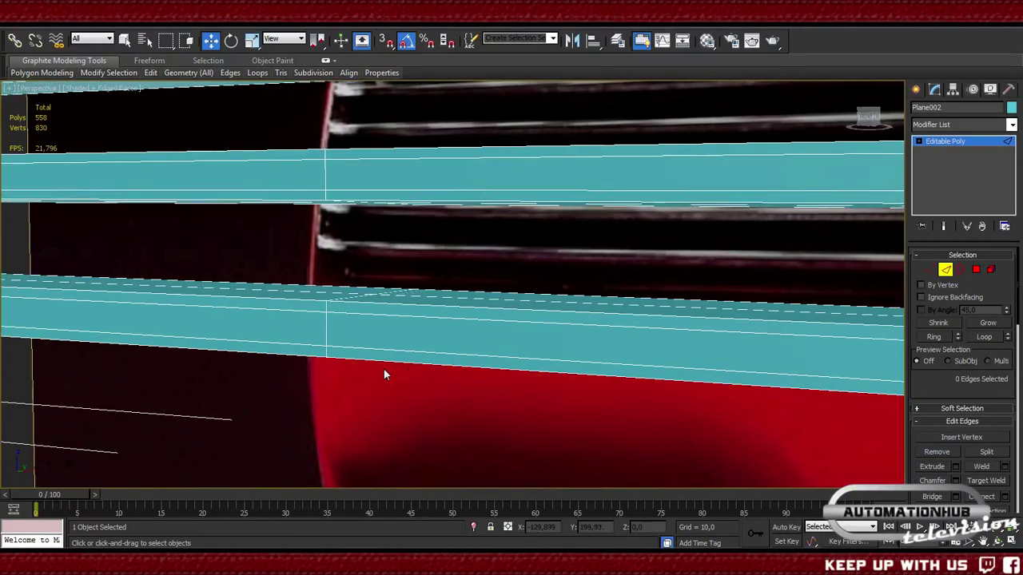
- Show the grille's vertical bar and slat ends in the Front view at Vertex level
{"action": "scroll", "coordinate": [384, 370], "scroll_direction": "down", "scroll_amount": 5}
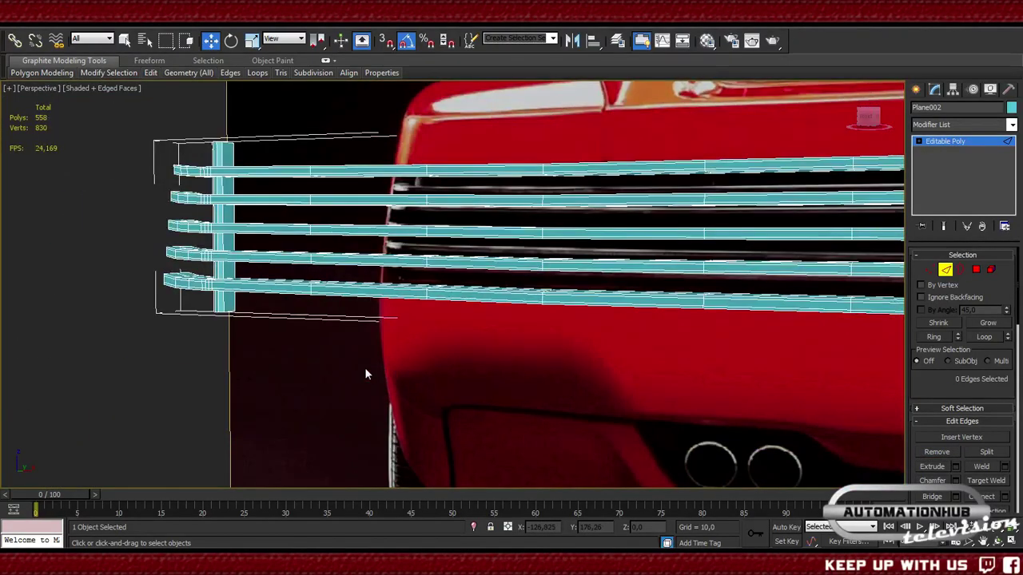
{"action": "middle_click_drag", "start_coordinate": [346, 367], "coordinate": [399, 370]}
{"action": "key", "text": "f"}
{"action": "middle_click_drag", "start_coordinate": [475, 367], "coordinate": [433, 379]}
{"action": "left_click", "coordinate": [929, 270]}
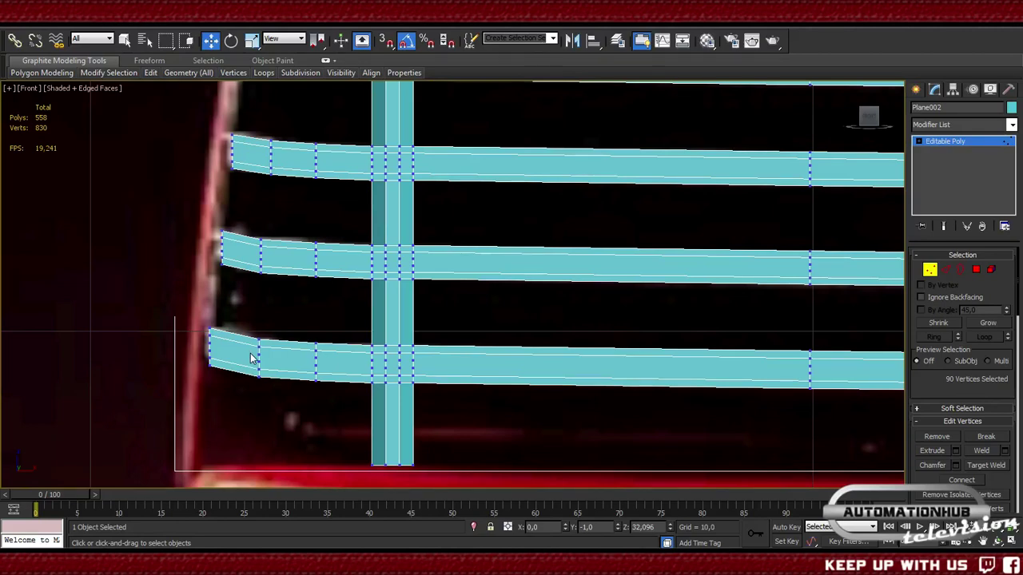
- Undo the edge loop removal, try removing the selected loops together with their vertices, and undo that attempt
{"action": "key", "text": "ctrl+shift+e"}
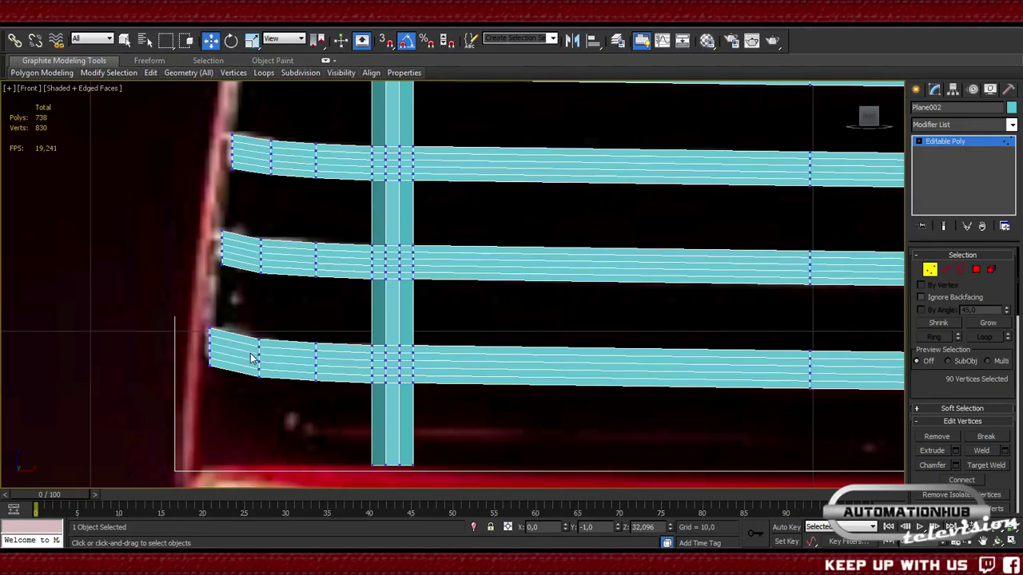
{"action": "left_click", "coordinate": [943, 270]}
{"action": "key", "text": "ctrl+BackSpace"}
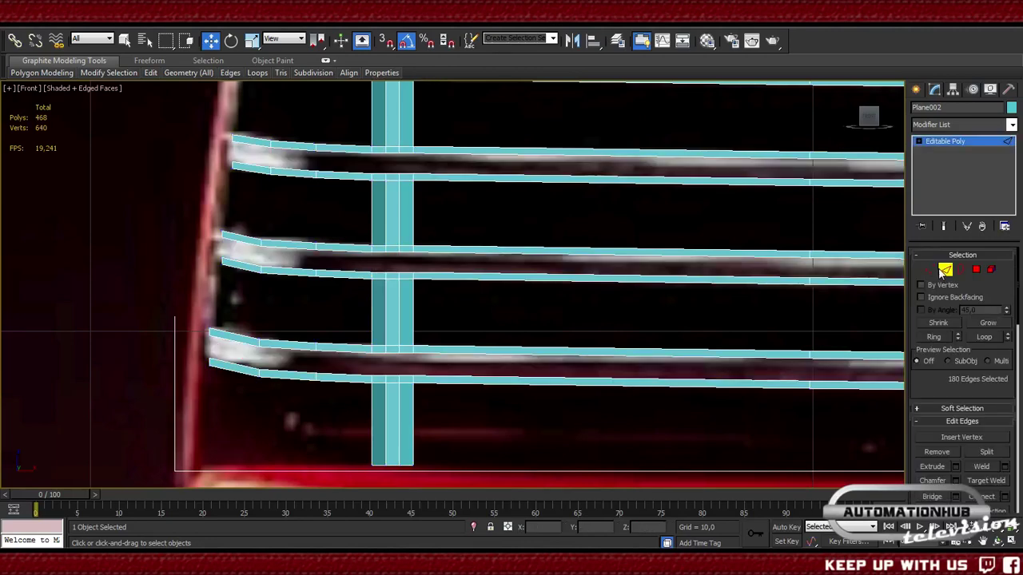
{"action": "key", "text": "ctrl+z"}
- Remove the selected middle edge loops from the fronts of all five slats at Edge level
{"action": "left_click", "coordinate": [929, 270]}
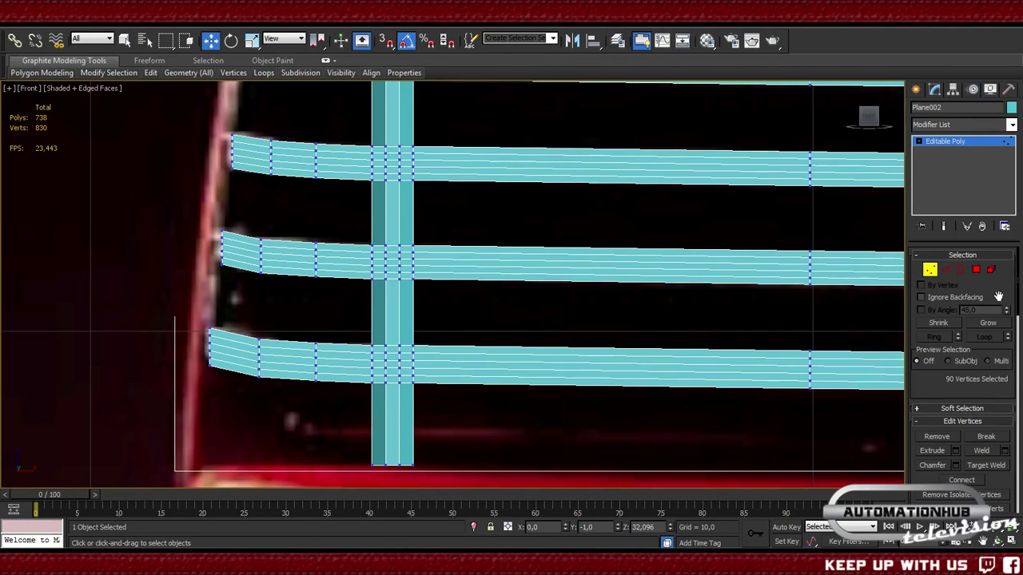
{"action": "left_click", "coordinate": [945, 270], "text": "ctrl"}
{"action": "left_click", "coordinate": [945, 454]}
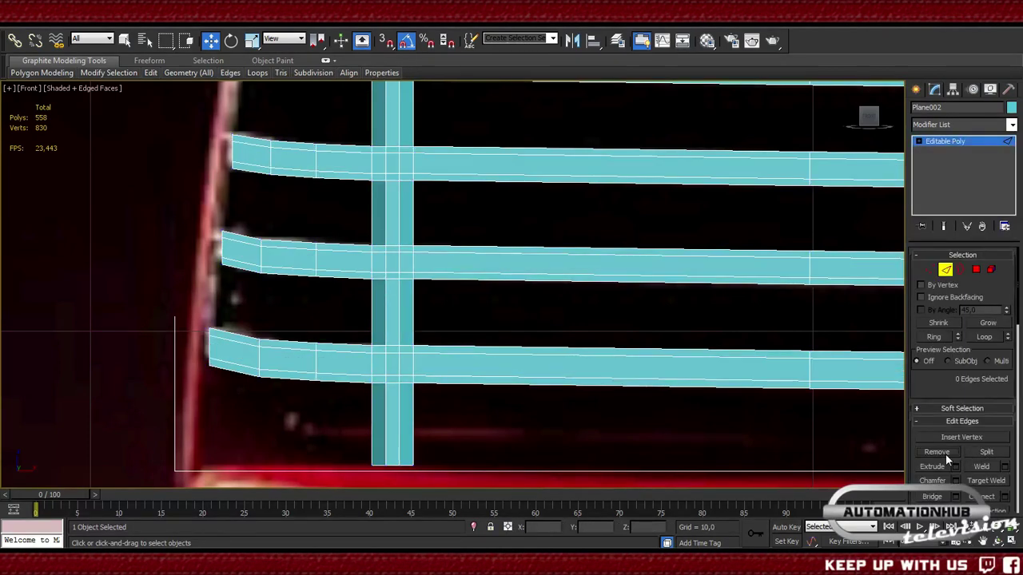
- Select the lowest slat's leftover middle vertices from its outer curved end through the vertical bar in the Front view
{"action": "left_click", "coordinate": [930, 270]}
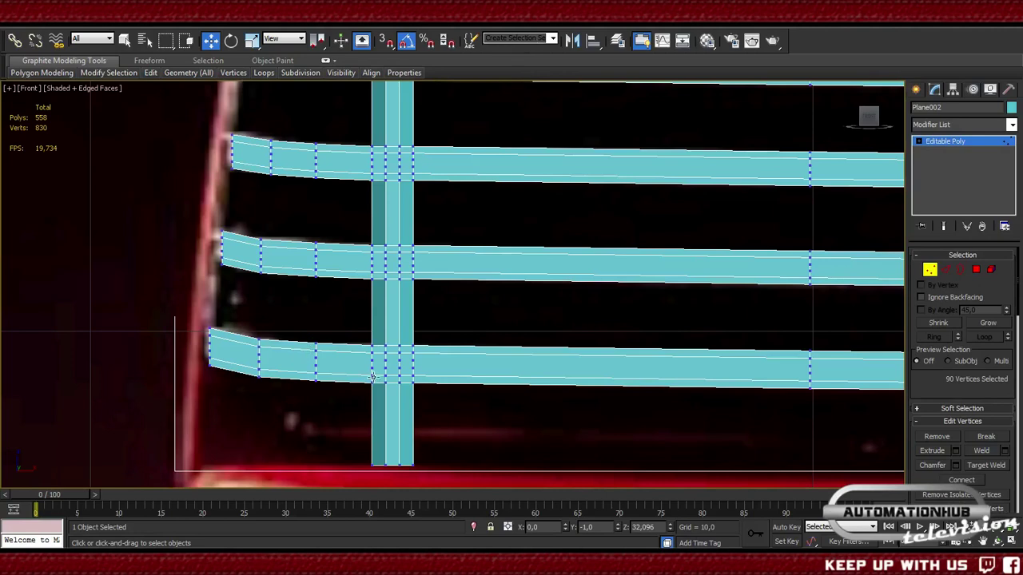
{"action": "scroll", "coordinate": [255, 363], "scroll_direction": "up", "scroll_amount": 2}
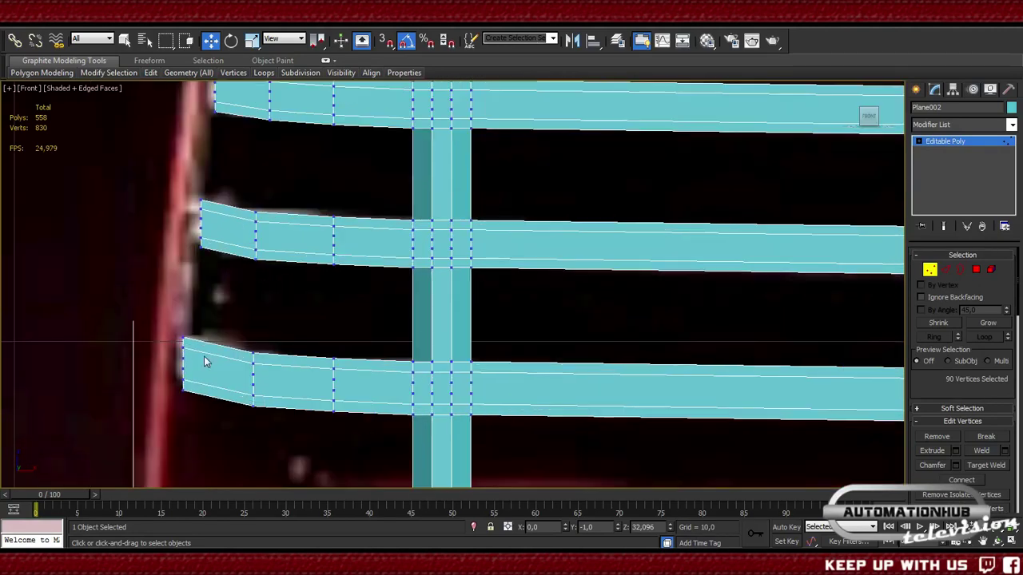
{"action": "left_click_drag", "start_coordinate": [172, 356], "coordinate": [337, 382]}
{"action": "left_click", "coordinate": [342, 395], "text": "ctrl"}
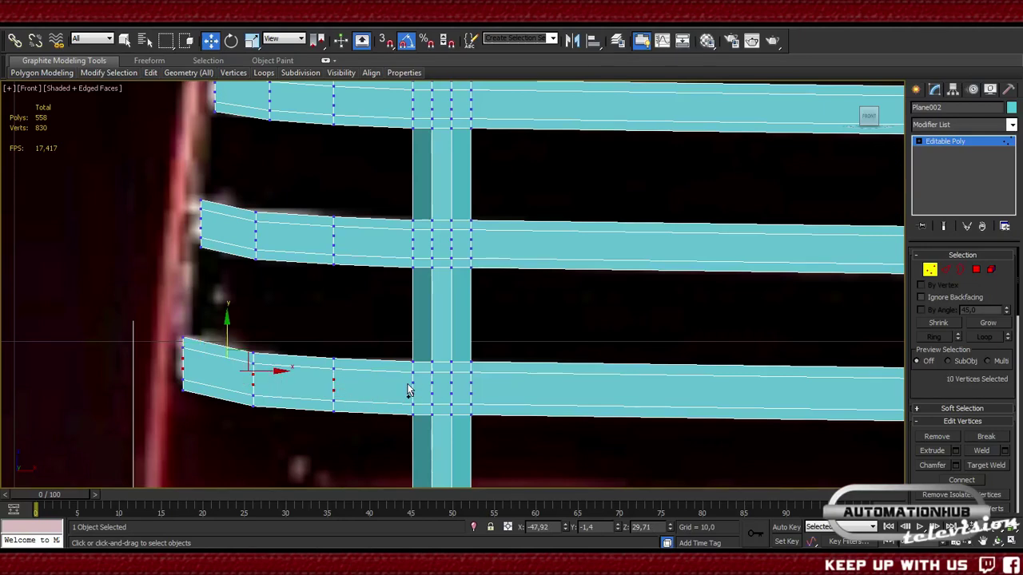
{"action": "left_click_drag", "start_coordinate": [406, 377], "coordinate": [509, 398], "text": "ctrl"}
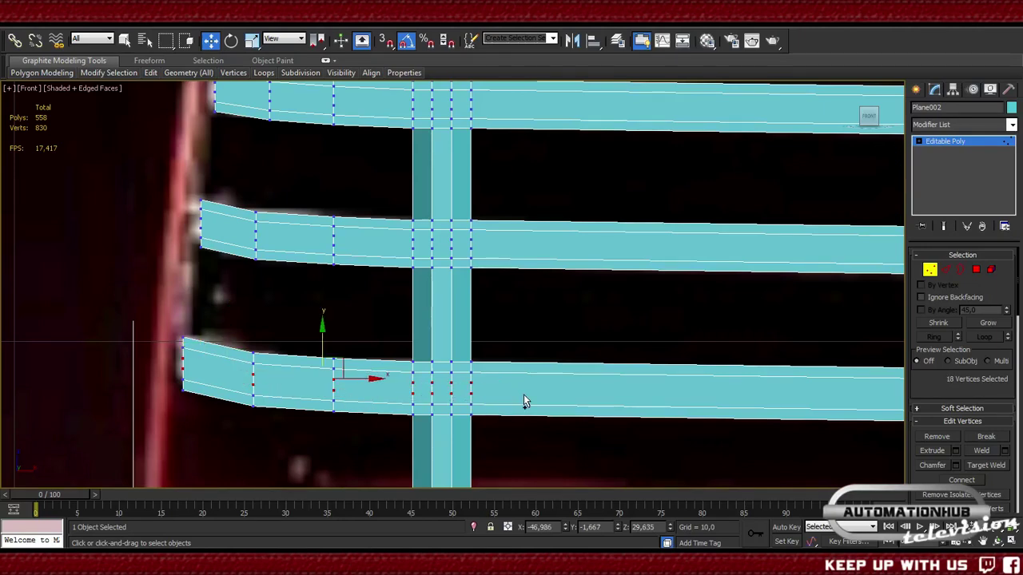
{"action": "middle_click_drag", "start_coordinate": [523, 400], "coordinate": [149, 343]}
- Add the leftover middle vertices at the first three divisions beyond the vertical bar on the lowest slat to the selection
{"action": "scroll", "coordinate": [449, 366], "scroll_direction": "down", "scroll_amount": 2}
{"action": "middle_click_drag", "start_coordinate": [548, 362], "coordinate": [417, 358]}
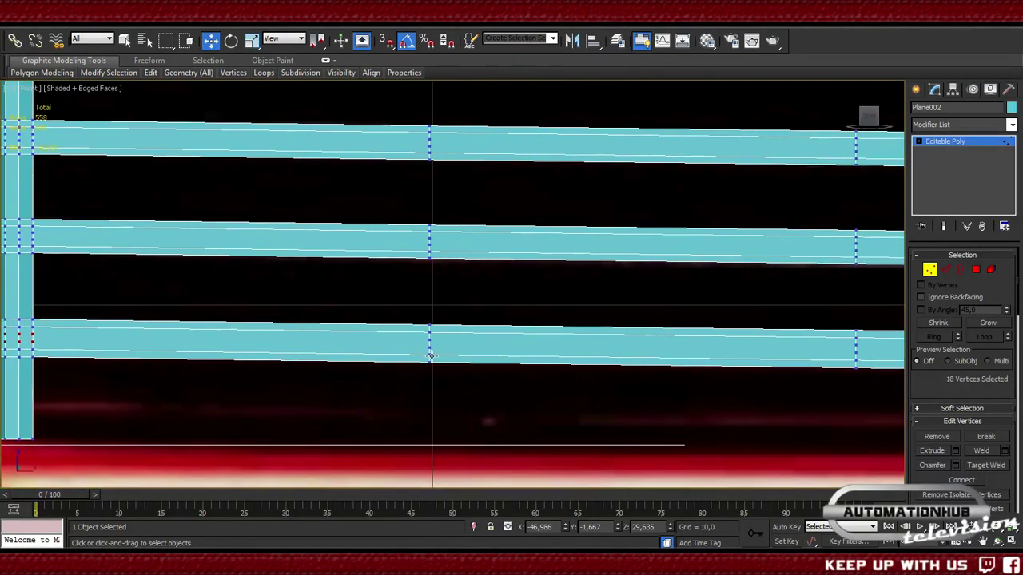
{"action": "scroll", "coordinate": [428, 357], "scroll_direction": "up", "scroll_amount": 2}
{"action": "left_click_drag", "start_coordinate": [413, 362], "coordinate": [443, 391], "text": "ctrl"}
{"action": "middle_click_drag", "start_coordinate": [530, 357], "coordinate": [125, 347]}
{"action": "scroll", "coordinate": [529, 327], "scroll_direction": "up", "scroll_amount": 2}
{"action": "middle_click_drag", "start_coordinate": [528, 327], "coordinate": [450, 355]}
{"action": "scroll", "coordinate": [402, 336], "scroll_direction": "down", "scroll_amount": 2}
{"action": "scroll", "coordinate": [494, 361], "scroll_direction": "up", "scroll_amount": 1}
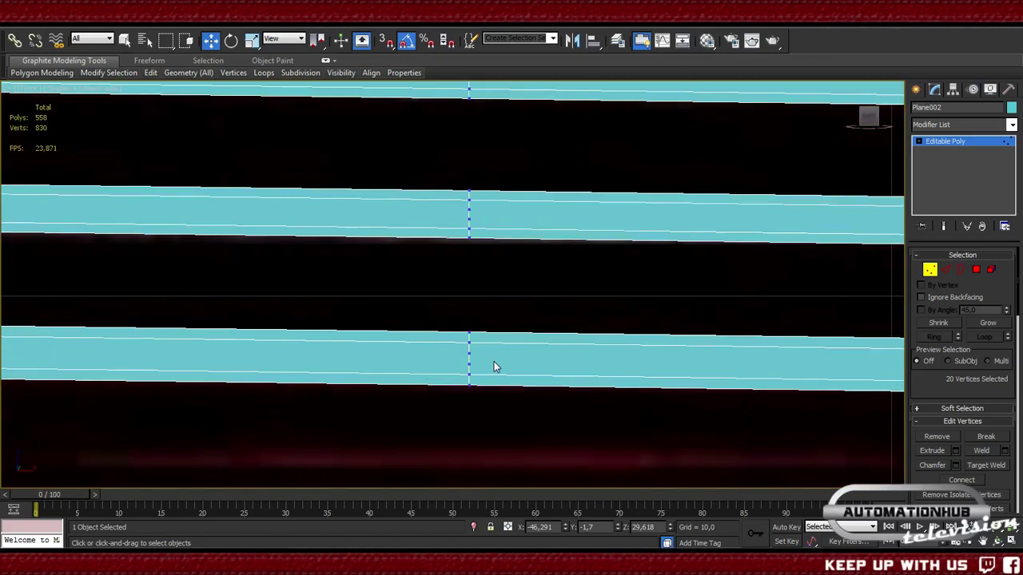
{"action": "left_click_drag", "start_coordinate": [457, 350], "coordinate": [481, 369], "text": "ctrl"}
{"action": "middle_click_drag", "start_coordinate": [673, 330], "coordinate": [262, 308]}
{"action": "middle_click_drag", "start_coordinate": [611, 322], "coordinate": [539, 359]}
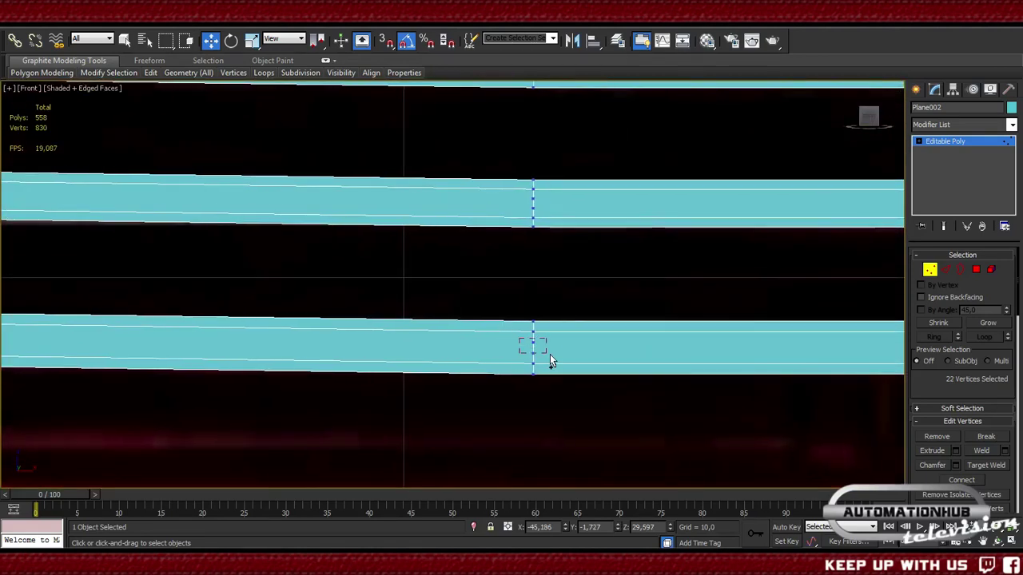
{"action": "left_click_drag", "start_coordinate": [549, 354], "coordinate": [548, 366], "text": "ctrl"}
- Extend the vertex selection along the lowest slat's remaining divisions up to its inner end at the grille's centre
{"action": "middle_click_drag", "start_coordinate": [743, 318], "coordinate": [324, 306]}
{"action": "middle_click_drag", "start_coordinate": [704, 325], "coordinate": [488, 320]}
{"action": "left_click_drag", "start_coordinate": [578, 324], "coordinate": [621, 343]}
{"action": "middle_click_drag", "start_coordinate": [693, 308], "coordinate": [370, 295]}
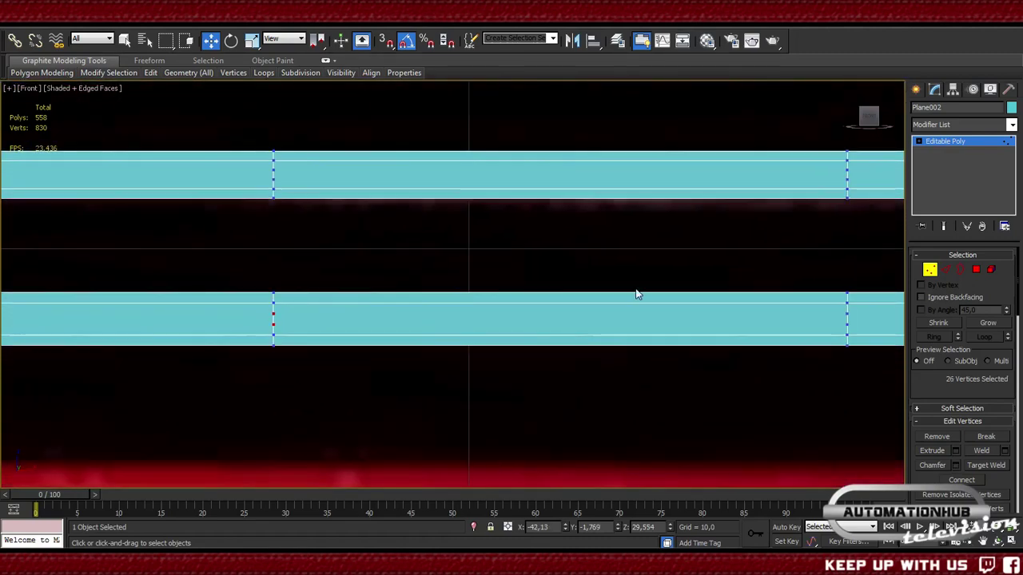
{"action": "middle_click_drag", "start_coordinate": [637, 294], "coordinate": [368, 301]}
{"action": "left_click_drag", "start_coordinate": [563, 318], "coordinate": [601, 337], "text": "ctrl"}
{"action": "middle_click_drag", "start_coordinate": [682, 288], "coordinate": [344, 294]}
{"action": "middle_click_drag", "start_coordinate": [759, 296], "coordinate": [291, 291]}
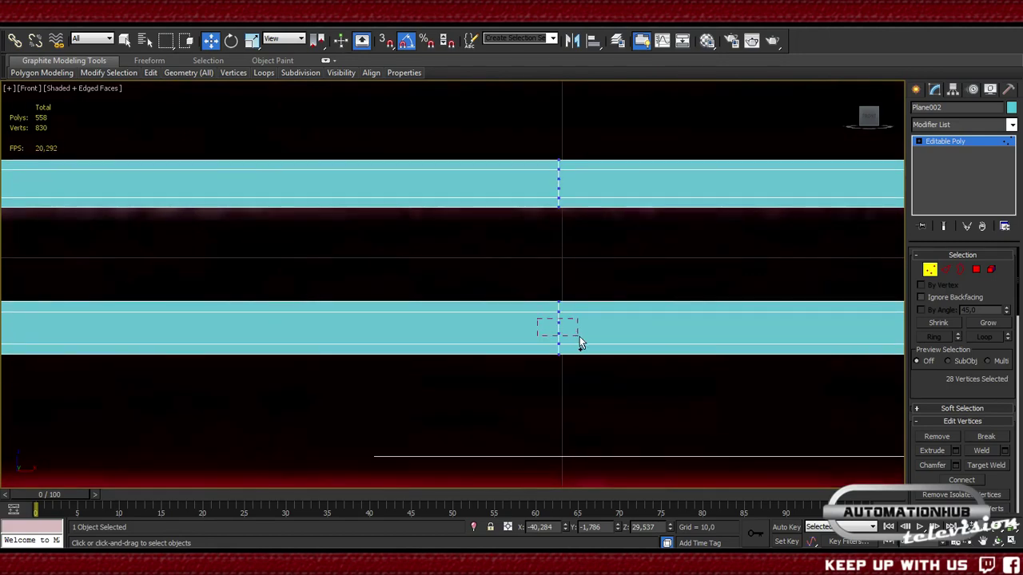
{"action": "left_click_drag", "start_coordinate": [579, 337], "coordinate": [579, 337]}
{"action": "scroll", "coordinate": [552, 316], "scroll_direction": "down", "scroll_amount": 3}
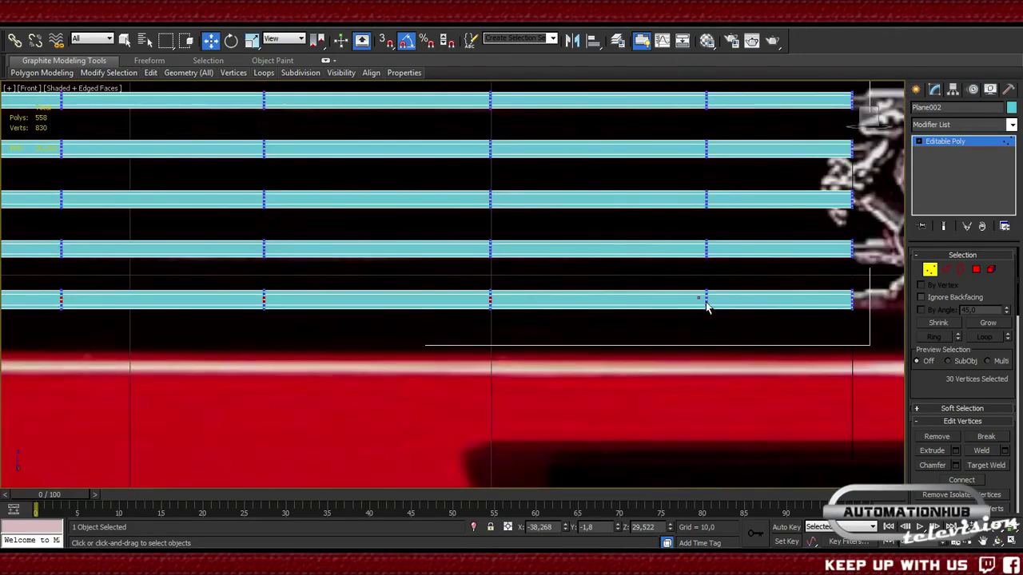
{"action": "left_click_drag", "start_coordinate": [706, 307], "coordinate": [868, 310]}
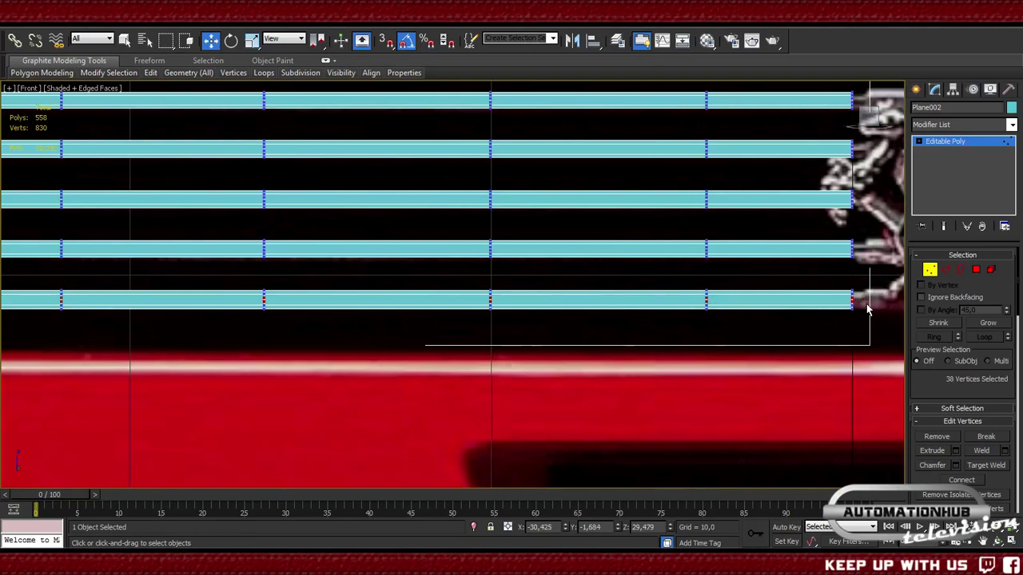
- Add the second-lowest slat's leftover middle vertices to the selection, from its inner end across the five nearest divisions
{"action": "middle_click_drag", "start_coordinate": [695, 270], "coordinate": [689, 296]}
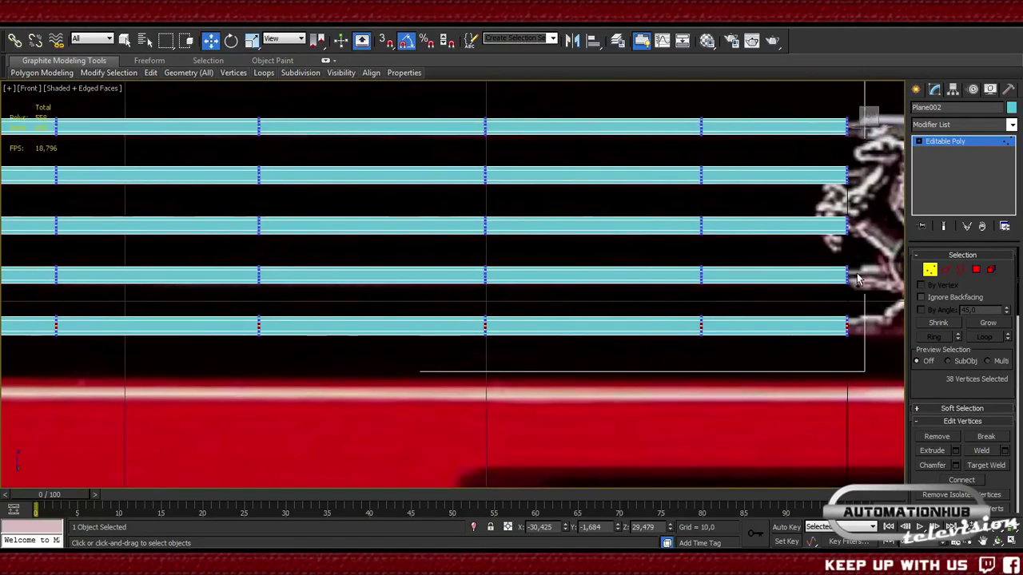
{"action": "left_click_drag", "start_coordinate": [855, 273], "coordinate": [251, 280], "text": "ctrl"}
{"action": "middle_click_drag", "start_coordinate": [324, 291], "coordinate": [718, 308]}
{"action": "left_click_drag", "start_coordinate": [461, 289], "coordinate": [200, 300]}
{"action": "middle_click_drag", "start_coordinate": [125, 299], "coordinate": [673, 306]}
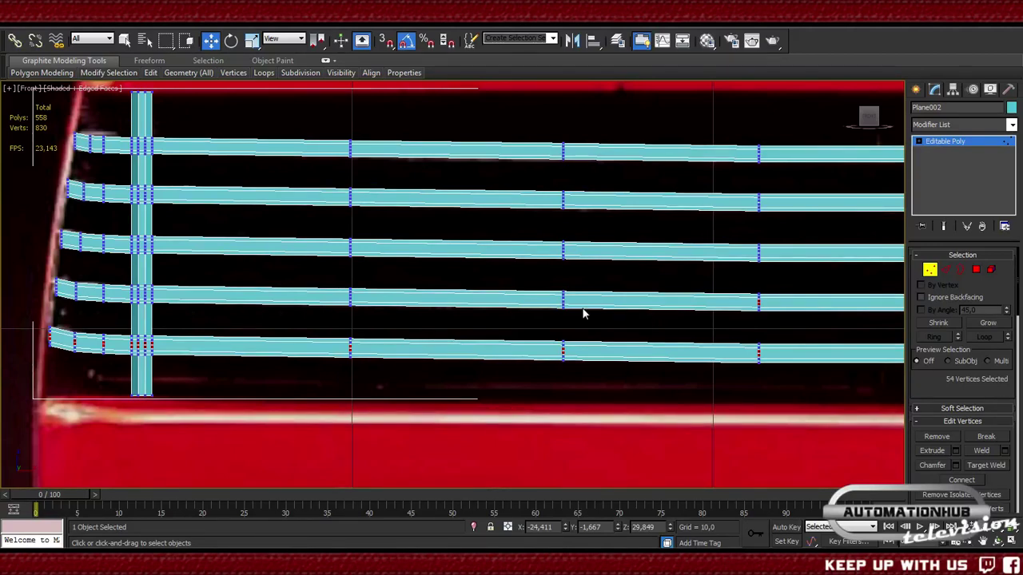
- Extend the second-lowest slat's middle-vertex selection across its last two divisions and the vertical bar to the outer curved end
{"action": "scroll", "coordinate": [583, 314], "scroll_direction": "up", "scroll_amount": 3}
{"action": "left_click_drag", "start_coordinate": [684, 310], "coordinate": [654, 321], "text": "ctrl"}
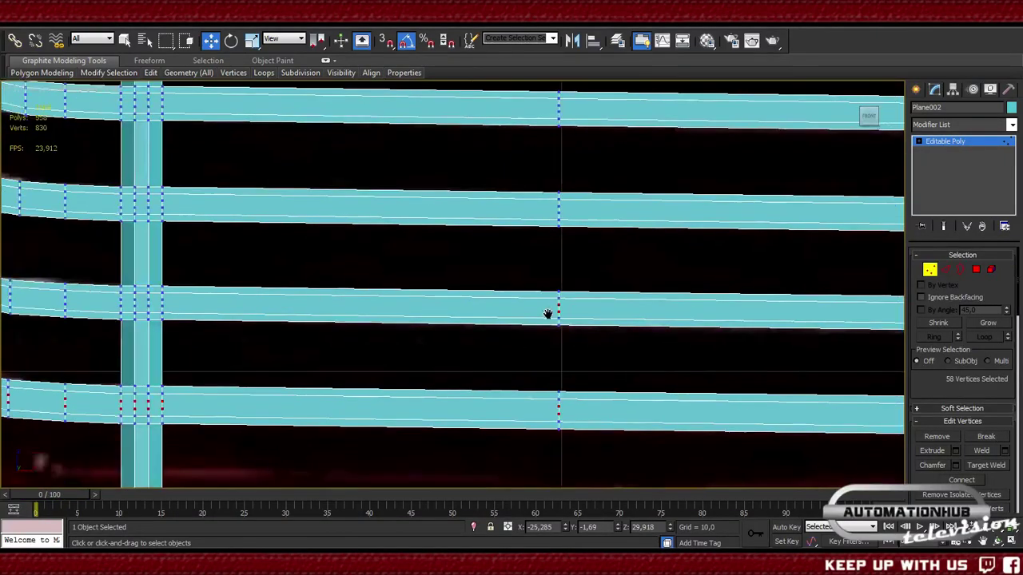
{"action": "middle_click_drag", "start_coordinate": [548, 314], "coordinate": [523, 327]}
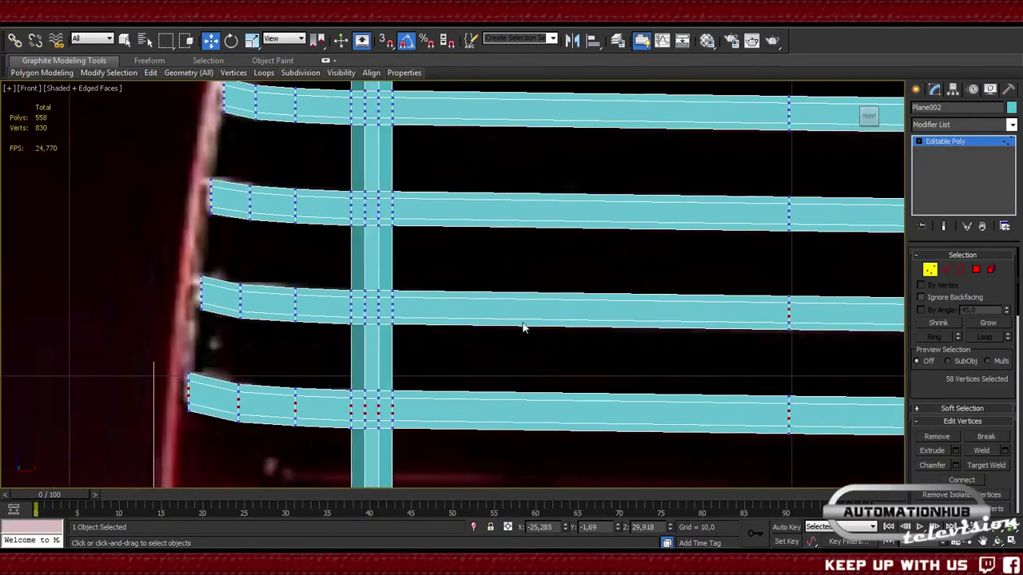
{"action": "left_click_drag", "start_coordinate": [399, 305], "coordinate": [251, 307]}
{"action": "left_click_drag", "start_coordinate": [190, 289], "coordinate": [214, 297], "text": "ctrl"}
- Add the middle slat's leftover middle vertices from its outer end through the vertical bar and the first two divisions beyond it
{"action": "left_click_drag", "start_coordinate": [202, 192], "coordinate": [409, 221], "text": "ctrl"}
{"action": "middle_click_drag", "start_coordinate": [577, 242], "coordinate": [380, 227]}
{"action": "left_click_drag", "start_coordinate": [532, 209], "coordinate": [560, 219]}
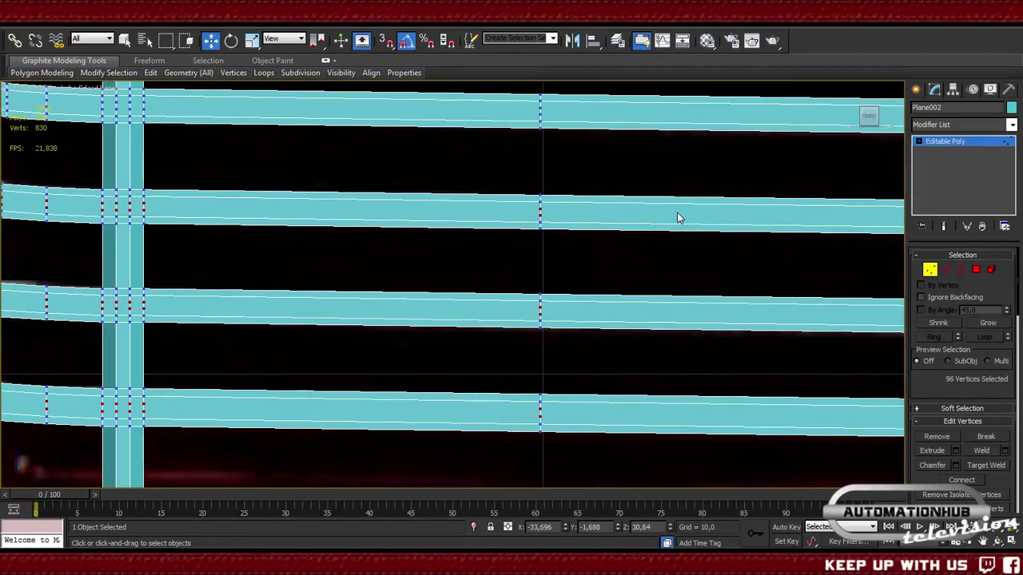
{"action": "middle_click_drag", "start_coordinate": [679, 215], "coordinate": [315, 200]}
{"action": "middle_click_drag", "start_coordinate": [577, 223], "coordinate": [450, 230]}
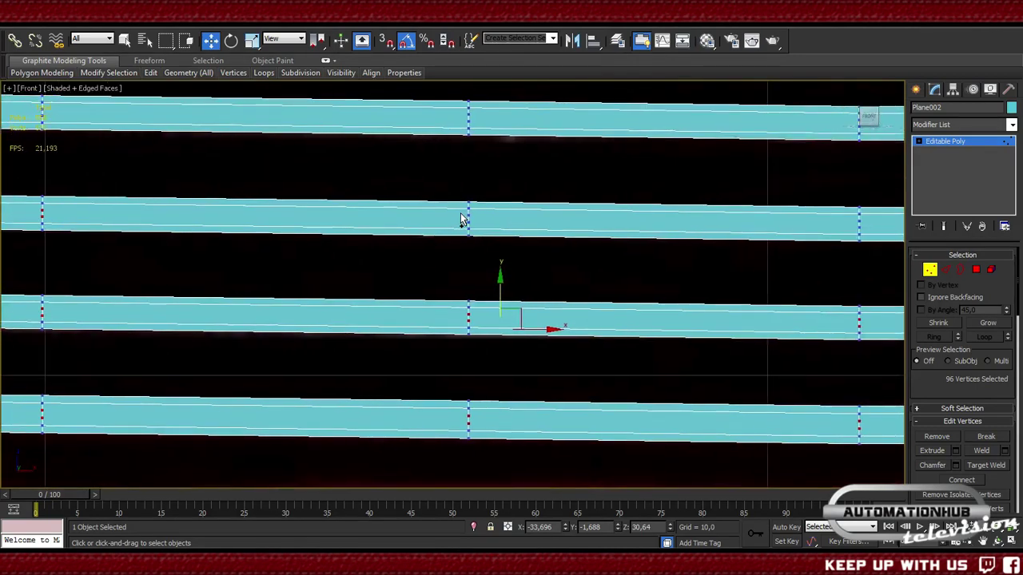
{"action": "left_click_drag", "start_coordinate": [459, 213], "coordinate": [494, 224], "text": "ctrl"}
- Add the leftover middle vertices at the third and fourth divisions beyond the vertical bar on the middle slat
{"action": "middle_click_drag", "start_coordinate": [709, 227], "coordinate": [319, 222]}
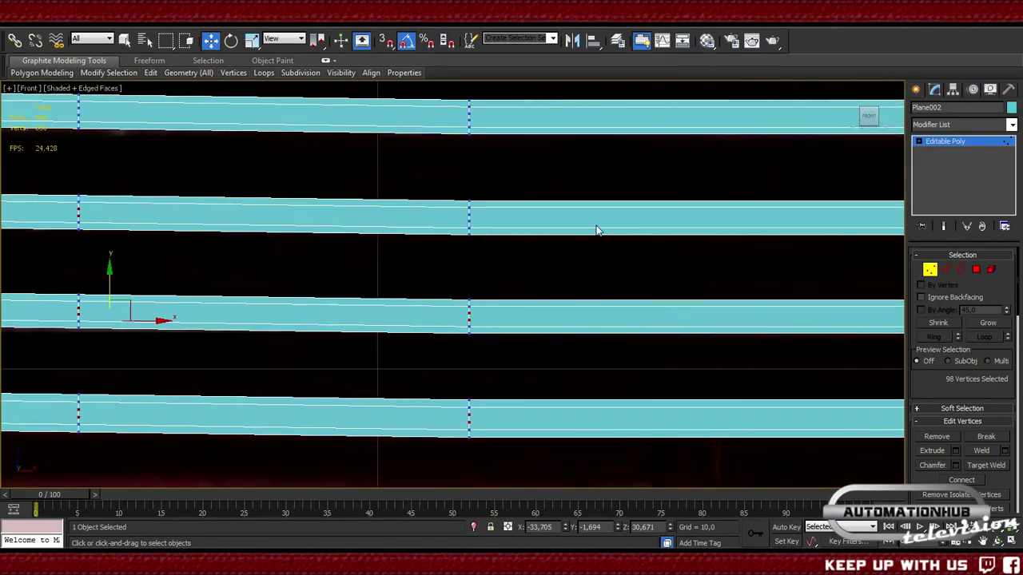
{"action": "middle_click_drag", "start_coordinate": [599, 227], "coordinate": [491, 229]}
{"action": "left_click_drag", "start_coordinate": [352, 214], "coordinate": [373, 227], "text": "ctrl"}
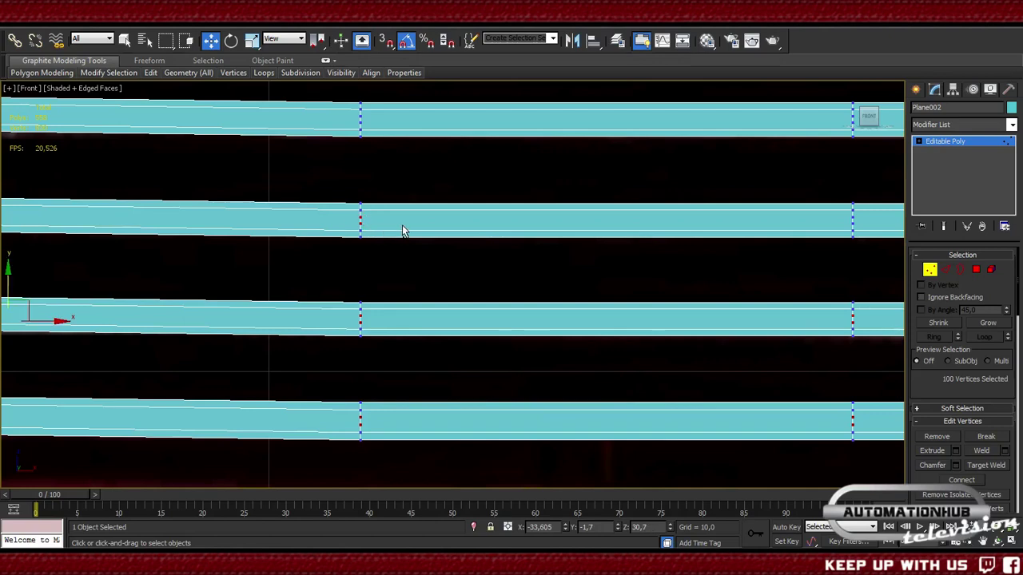
{"action": "middle_click_drag", "start_coordinate": [636, 223], "coordinate": [336, 238]}
{"action": "middle_click_drag", "start_coordinate": [583, 238], "coordinate": [445, 233]}
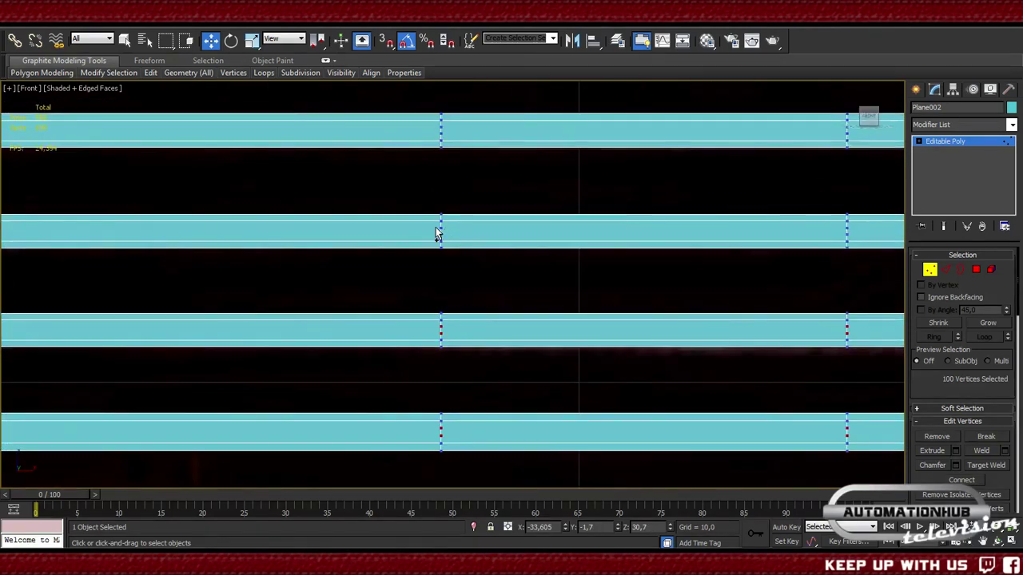
{"action": "left_click_drag", "start_coordinate": [434, 224], "coordinate": [471, 247], "text": "ctrl"}
- Extend the middle slat's vertex selection across its last three divisions up to the inner end at the grille's centre
{"action": "middle_click_drag", "start_coordinate": [643, 242], "coordinate": [504, 237]}
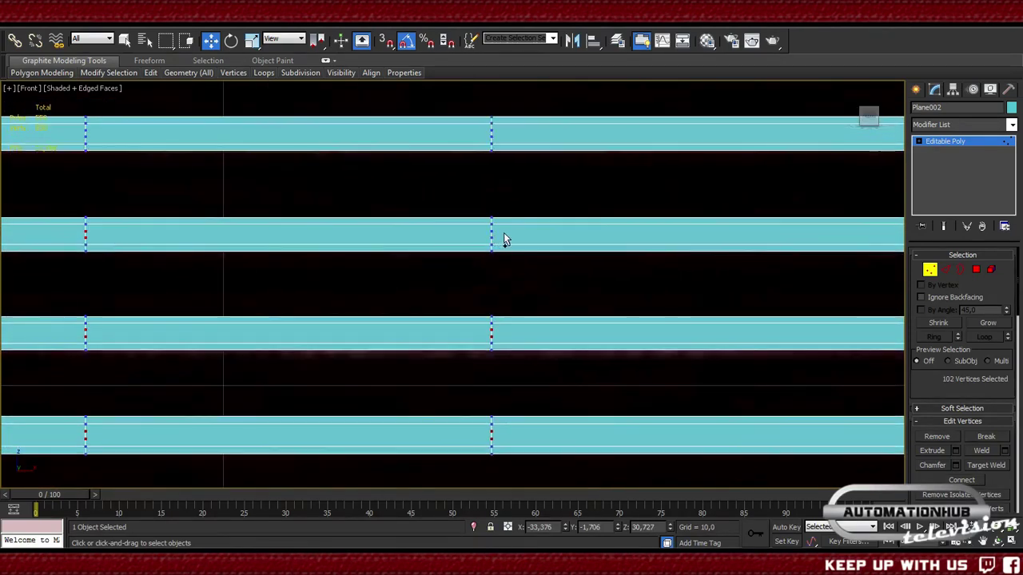
{"action": "left_click_drag", "start_coordinate": [482, 231], "coordinate": [514, 240], "text": "ctrl"}
{"action": "middle_click_drag", "start_coordinate": [707, 234], "coordinate": [307, 224]}
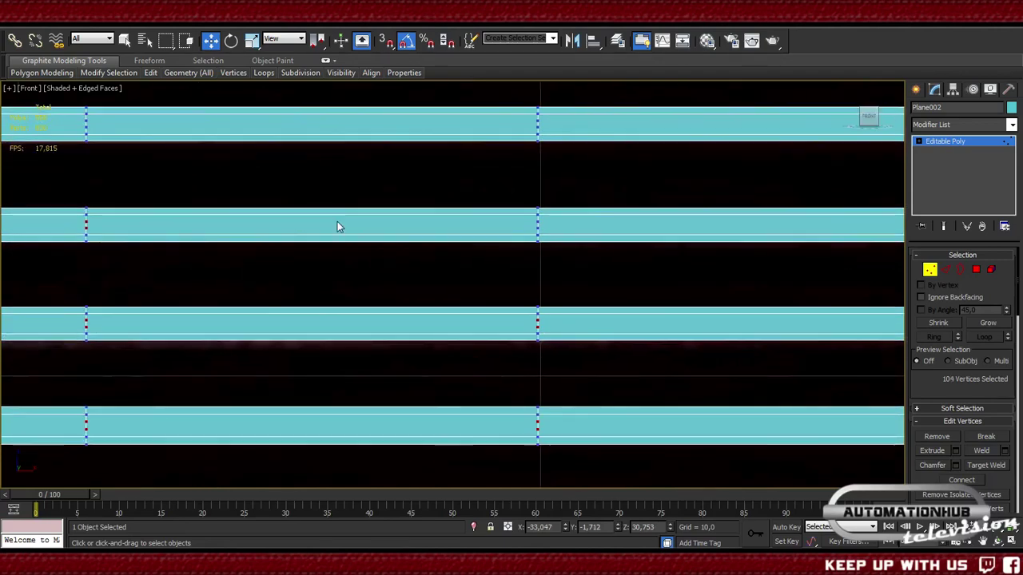
{"action": "left_click_drag", "start_coordinate": [528, 218], "coordinate": [552, 235], "text": "ctrl"}
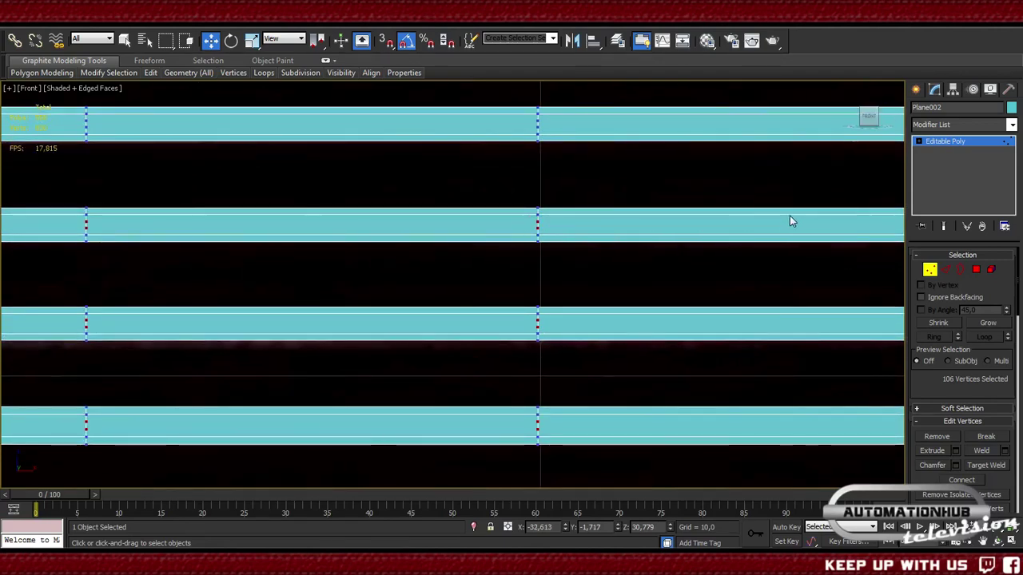
{"action": "middle_click_drag", "start_coordinate": [790, 216], "coordinate": [319, 223]}
{"action": "left_click_drag", "start_coordinate": [486, 224], "coordinate": [511, 242], "text": "ctrl"}
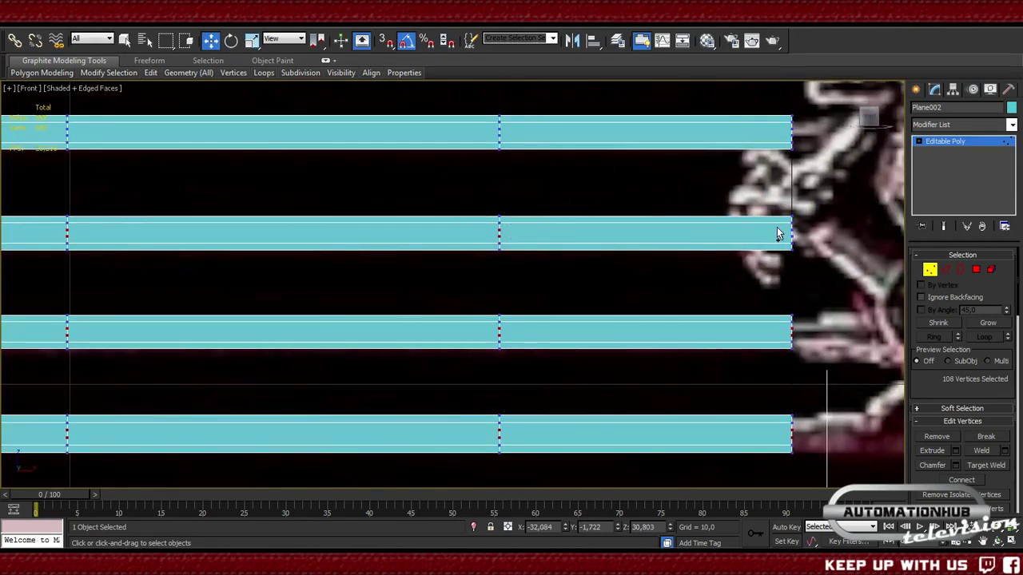
{"action": "left_click_drag", "start_coordinate": [776, 228], "coordinate": [807, 238], "text": "ctrl"}
- Add the second-highest slat's leftover middle vertices at its inner end and the three divisions nearest to it
{"action": "middle_click_drag", "start_coordinate": [673, 199], "coordinate": [658, 280]}
{"action": "left_click_drag", "start_coordinate": [761, 206], "coordinate": [791, 228], "text": "ctrl"}
{"action": "left_click_drag", "start_coordinate": [463, 207], "coordinate": [503, 224], "text": "ctrl"}
{"action": "middle_click_drag", "start_coordinate": [211, 223], "coordinate": [696, 232]}
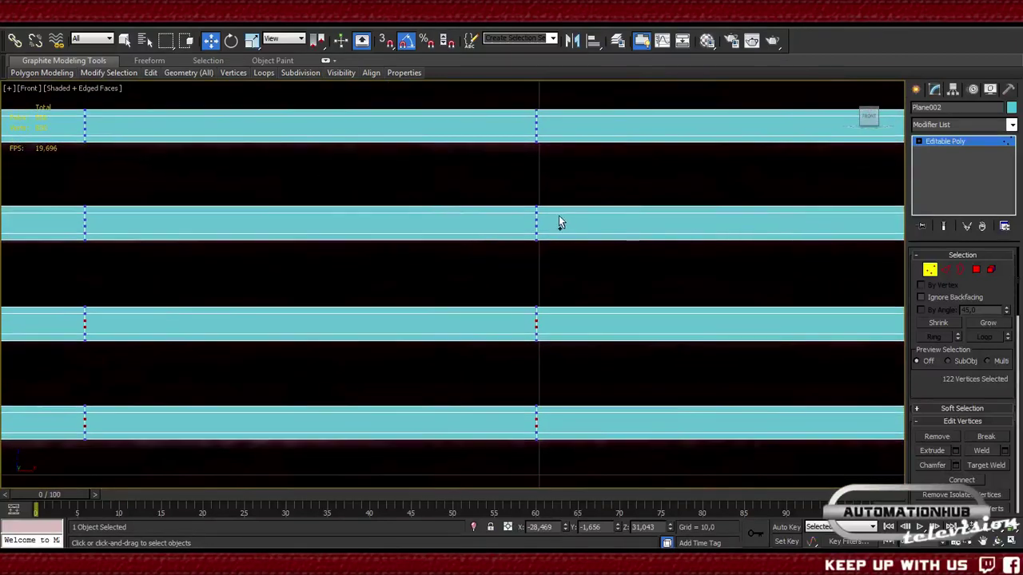
{"action": "left_click_drag", "start_coordinate": [531, 214], "coordinate": [559, 232], "text": "ctrl"}
{"action": "middle_click_drag", "start_coordinate": [395, 242], "coordinate": [616, 254]}
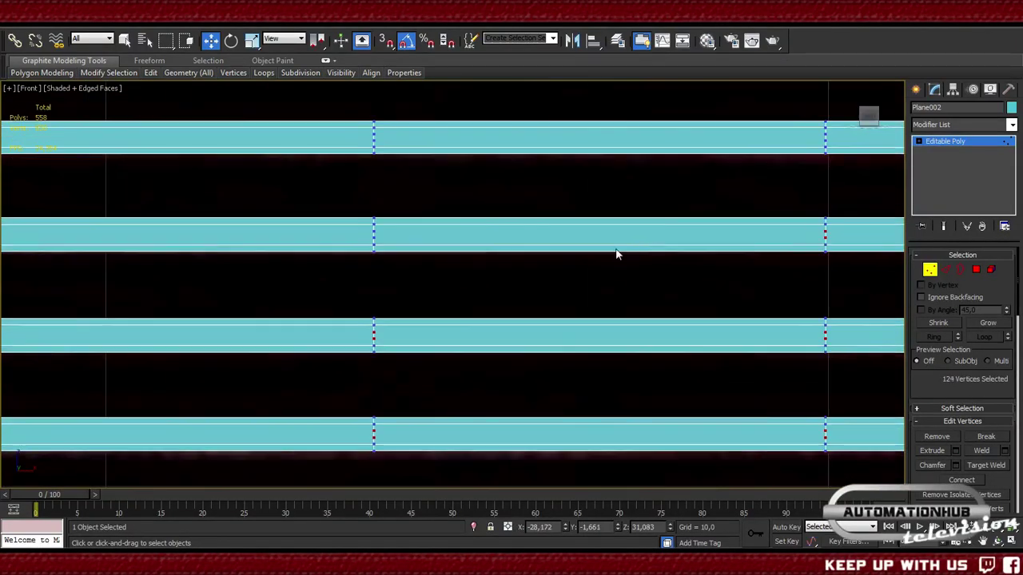
{"action": "middle_click_drag", "start_coordinate": [433, 248], "coordinate": [587, 242]}
{"action": "left_click_drag", "start_coordinate": [515, 224], "coordinate": [551, 234], "text": "ctrl"}
- Add the leftover middle vertices at the second-highest slat's next four divisions, working outward toward the vertical bar
{"action": "middle_click_drag", "start_coordinate": [359, 244], "coordinate": [690, 251]}
{"action": "middle_click_drag", "start_coordinate": [447, 254], "coordinate": [588, 252]}
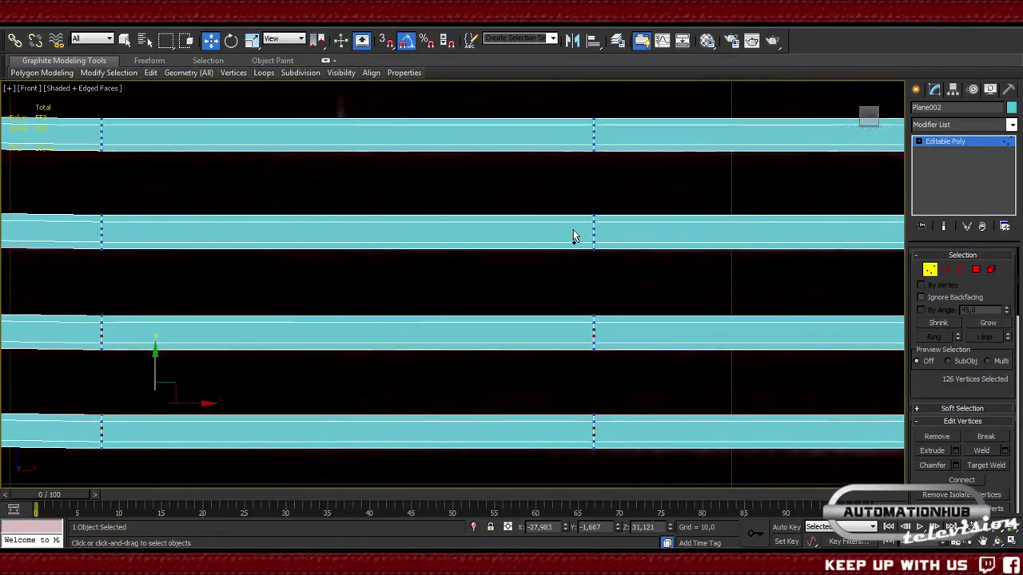
{"action": "left_click_drag", "start_coordinate": [581, 227], "coordinate": [613, 244], "text": "ctrl"}
{"action": "middle_click_drag", "start_coordinate": [153, 247], "coordinate": [512, 235]}
{"action": "left_click_drag", "start_coordinate": [498, 227], "coordinate": [526, 240], "text": "ctrl"}
{"action": "middle_click_drag", "start_coordinate": [272, 213], "coordinate": [616, 238]}
{"action": "left_click_drag", "start_coordinate": [452, 247], "coordinate": [485, 260], "text": "ctrl"}
{"action": "middle_click_drag", "start_coordinate": [347, 259], "coordinate": [532, 267]}
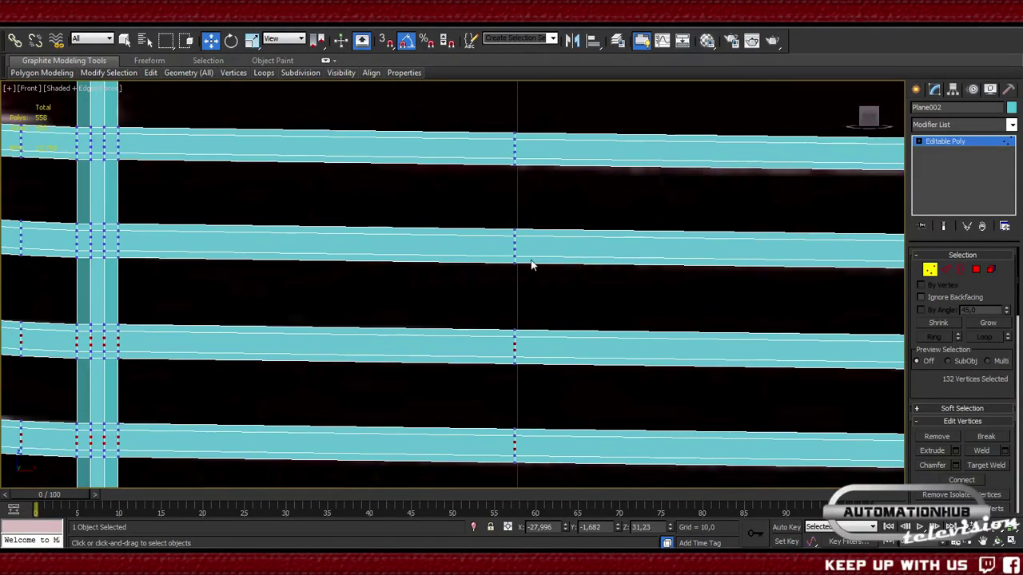
{"action": "left_click_drag", "start_coordinate": [507, 245], "coordinate": [533, 256], "text": "ctrl"}
- Extend the second-highest slat's middle-vertex selection across the vertical bar to its outer curved end
{"action": "middle_click_drag", "start_coordinate": [533, 256], "coordinate": [710, 251]}
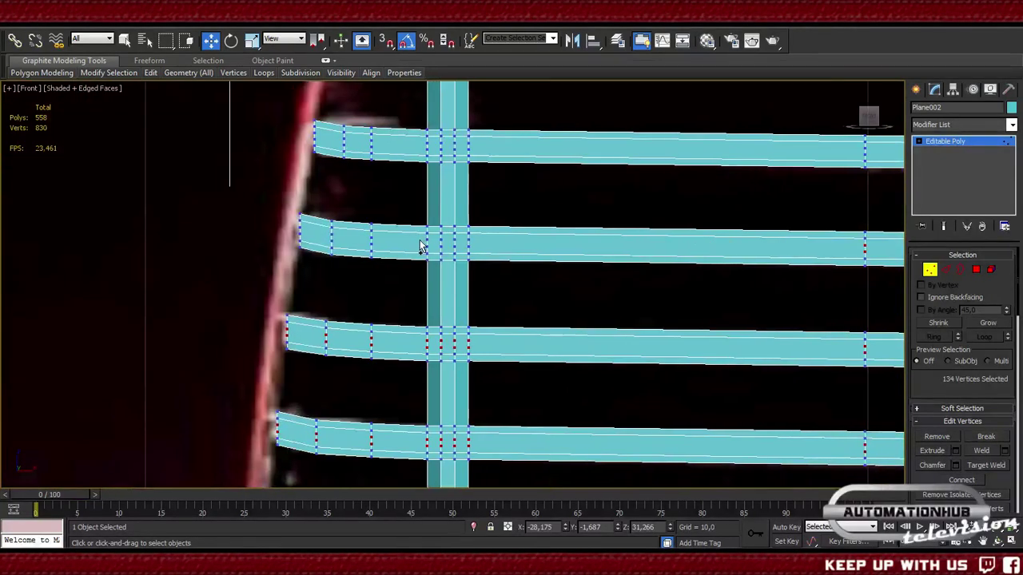
{"action": "left_click_drag", "start_coordinate": [420, 240], "coordinate": [491, 254], "text": "ctrl"}
{"action": "left_click_drag", "start_coordinate": [368, 238], "coordinate": [389, 250], "text": "ctrl"}
{"action": "left_click_drag", "start_coordinate": [322, 233], "coordinate": [347, 242], "text": "ctrl"}
{"action": "left_click_drag", "start_coordinate": [289, 227], "coordinate": [309, 238], "text": "ctrl"}
- Add the top slat's leftover middle vertices from its outer end through the vertical bar and the first division beyond it
{"action": "middle_click_drag", "start_coordinate": [434, 230], "coordinate": [429, 265]}
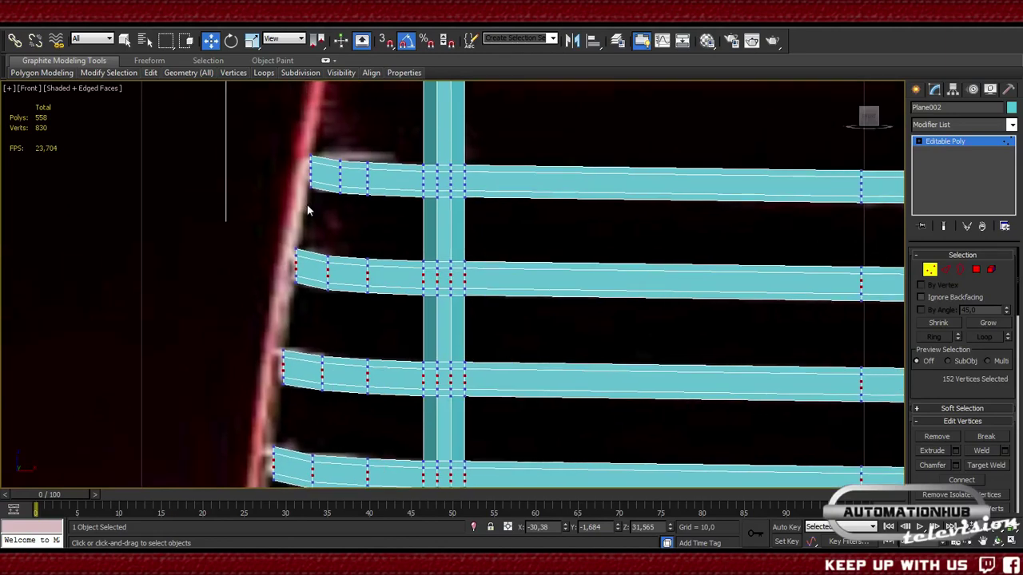
{"action": "left_click_drag", "start_coordinate": [299, 168], "coordinate": [319, 177], "text": "ctrl"}
{"action": "left_click_drag", "start_coordinate": [327, 169], "coordinate": [378, 184], "text": "ctrl"}
{"action": "left_click_drag", "start_coordinate": [410, 168], "coordinate": [510, 192], "text": "ctrl"}
{"action": "middle_click_drag", "start_coordinate": [694, 215], "coordinate": [320, 191]}
{"action": "left_click_drag", "start_coordinate": [369, 195], "coordinate": [368, 197], "text": "ctrl"}
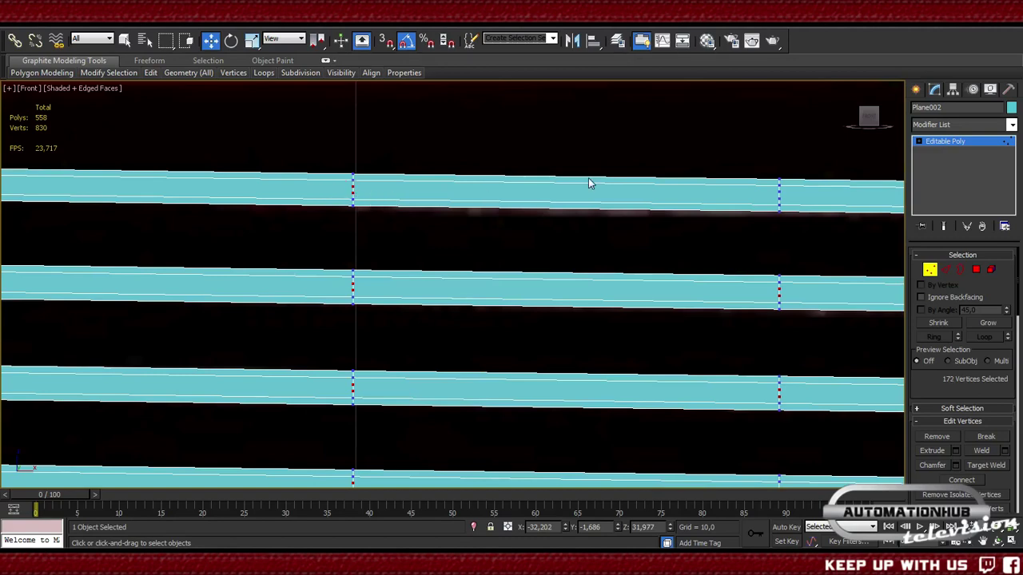
- Add the leftover middle vertices at the second, third and fourth divisions beyond the vertical bar on the top slat
{"action": "middle_click_drag", "start_coordinate": [633, 177], "coordinate": [149, 180]}
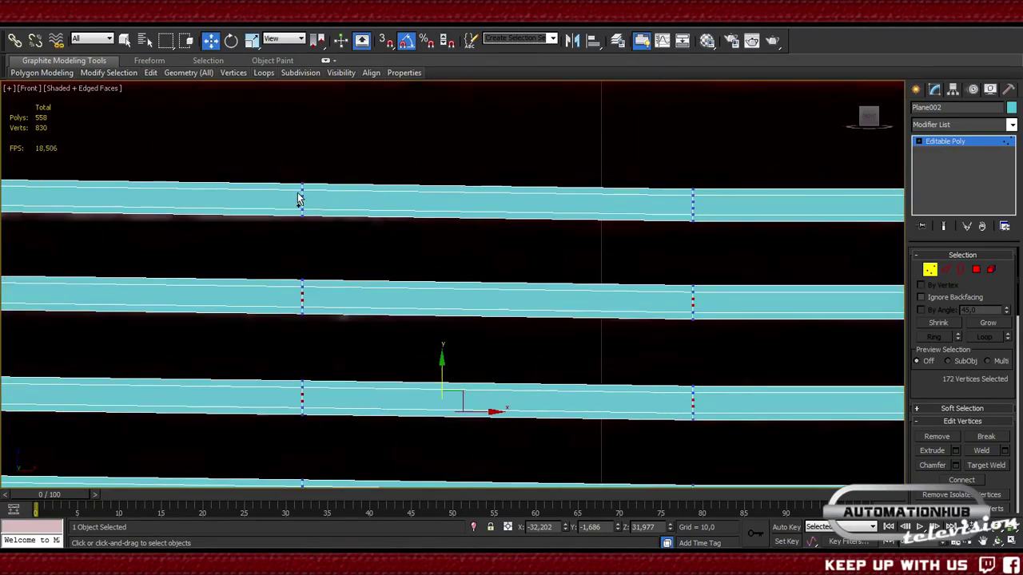
{"action": "left_click_drag", "start_coordinate": [291, 193], "coordinate": [333, 219], "text": "ctrl"}
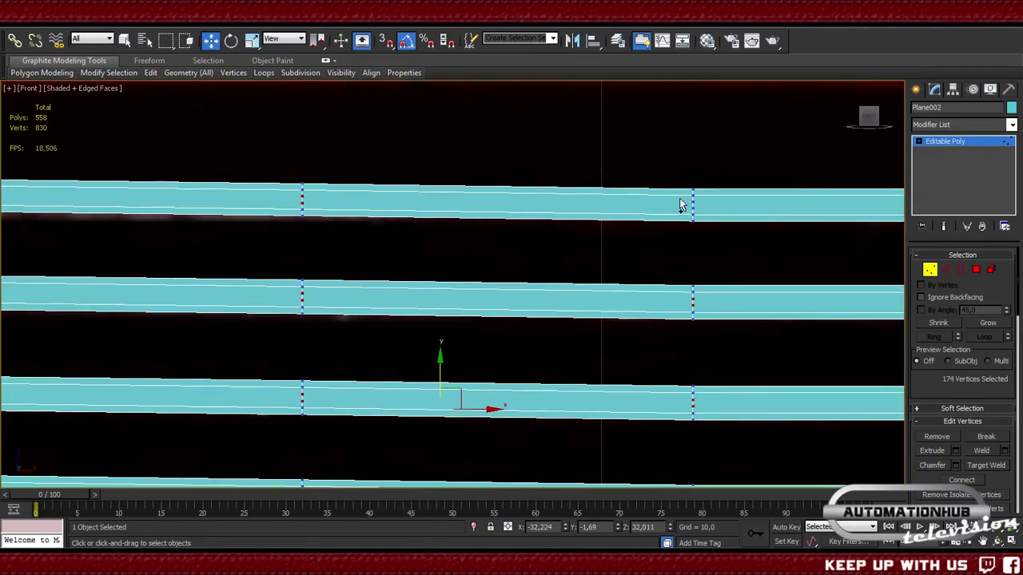
{"action": "left_click_drag", "start_coordinate": [678, 199], "coordinate": [717, 218], "text": "ctrl"}
{"action": "middle_click_drag", "start_coordinate": [759, 210], "coordinate": [421, 217]}
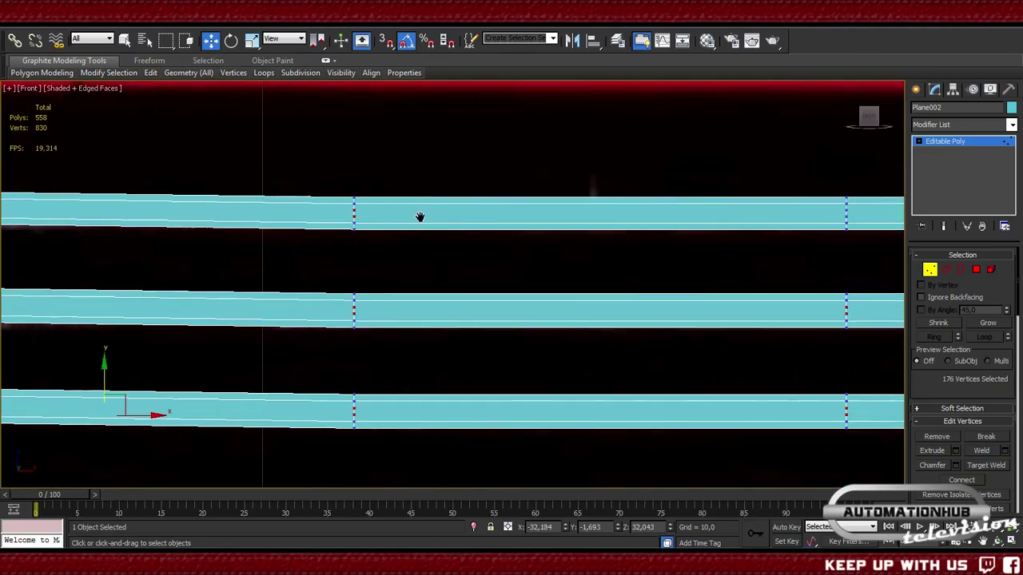
{"action": "middle_click_drag", "start_coordinate": [588, 204], "coordinate": [208, 195]}
{"action": "left_click_drag", "start_coordinate": [463, 197], "coordinate": [500, 214], "text": "ctrl"}
- Extend the top slat's vertex selection across its last three divisions up to the inner end at the grille's centre
{"action": "middle_click_drag", "start_coordinate": [651, 191], "coordinate": [310, 203]}
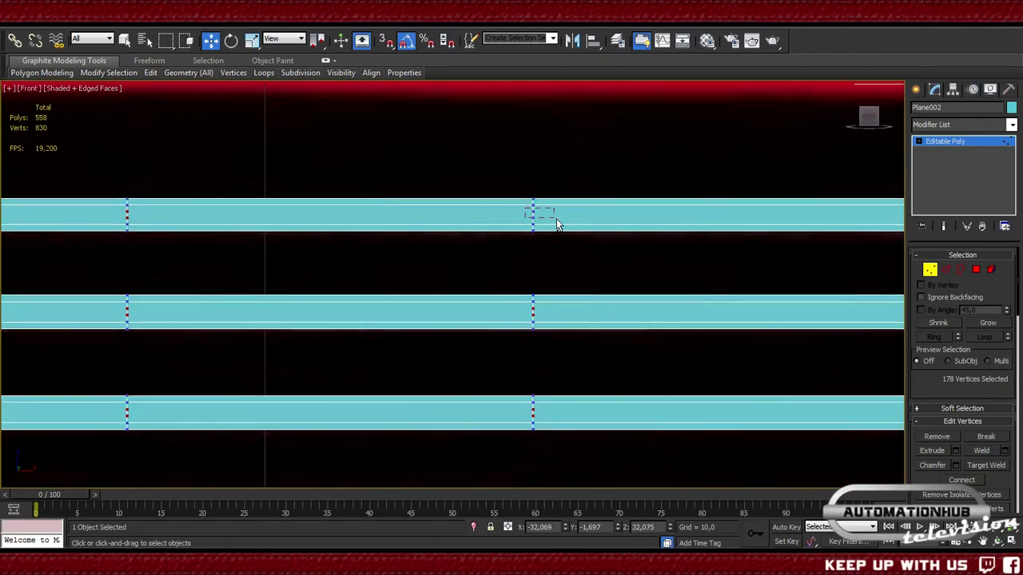
{"action": "left_click_drag", "start_coordinate": [557, 218], "coordinate": [559, 221], "text": "ctrl"}
{"action": "middle_click_drag", "start_coordinate": [724, 224], "coordinate": [291, 208]}
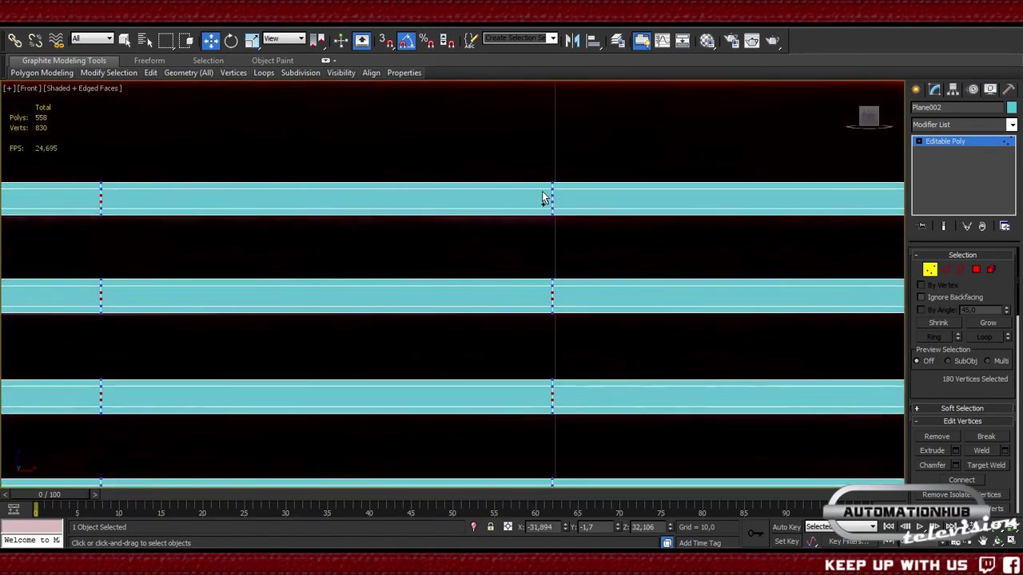
{"action": "left_click_drag", "start_coordinate": [541, 198], "coordinate": [578, 212], "text": "ctrl"}
{"action": "middle_click_drag", "start_coordinate": [663, 210], "coordinate": [482, 227], "text": "alt"}
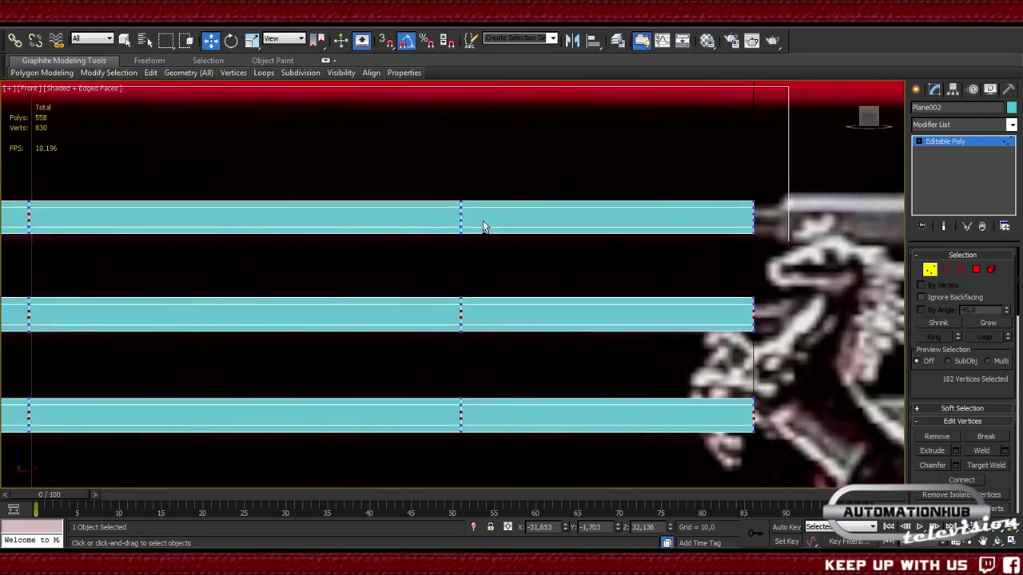
{"action": "left_click_drag", "start_coordinate": [451, 211], "coordinate": [473, 224], "text": "ctrl"}
{"action": "left_click_drag", "start_coordinate": [738, 211], "coordinate": [769, 227], "text": "ctrl"}
- Remove the selected leftover middle vertices from all five slats of the grille
{"action": "middle_click_drag", "start_coordinate": [586, 242], "coordinate": [706, 255]}
{"action": "scroll", "coordinate": [537, 252], "scroll_direction": "down", "scroll_amount": 6}
{"action": "middle_click_drag", "start_coordinate": [414, 261], "coordinate": [704, 248]}
{"action": "scroll", "coordinate": [338, 290], "scroll_direction": "up", "scroll_amount": 2}
{"action": "middle_click_drag", "start_coordinate": [349, 280], "coordinate": [593, 282]}
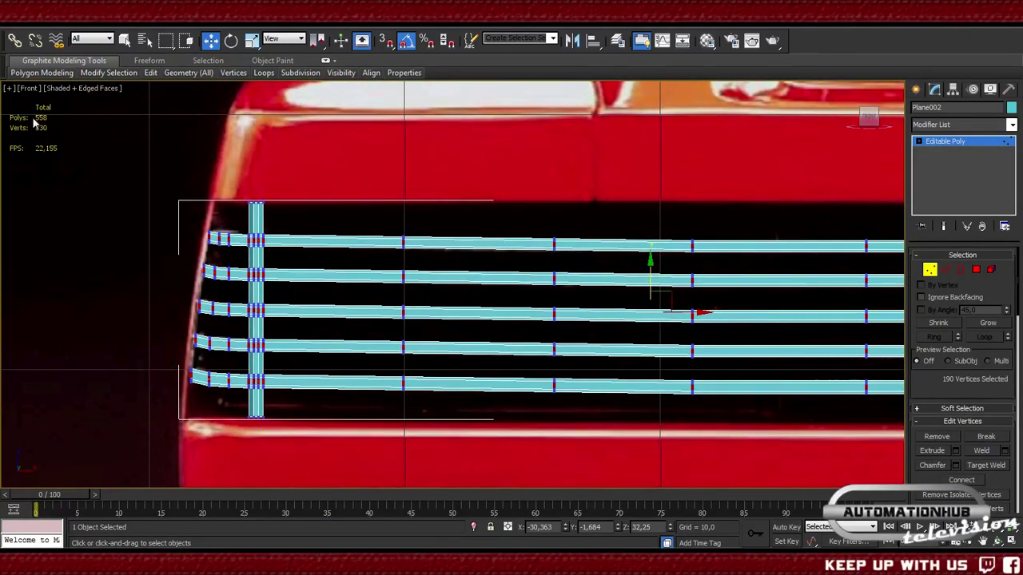
{"action": "left_click", "coordinate": [945, 439]}
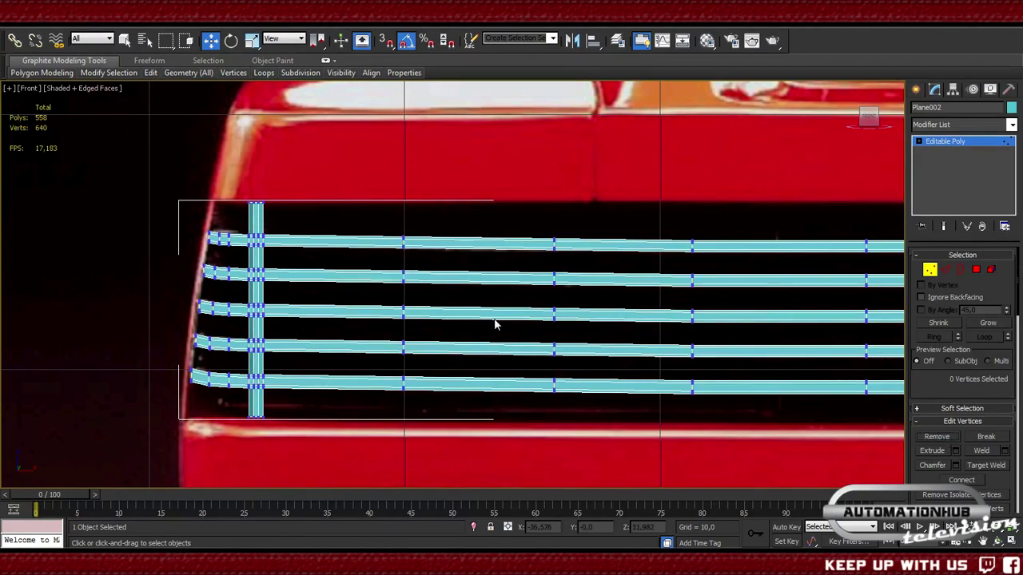
- Examine the slats after the vertex cleanup in the Front view and from their inner ends in Perspective
{"action": "middle_click_drag", "start_coordinate": [290, 258], "coordinate": [491, 279]}
{"action": "scroll", "coordinate": [433, 266], "scroll_direction": "up", "scroll_amount": 5}
{"action": "scroll", "coordinate": [434, 265], "scroll_direction": "up", "scroll_amount": 2}
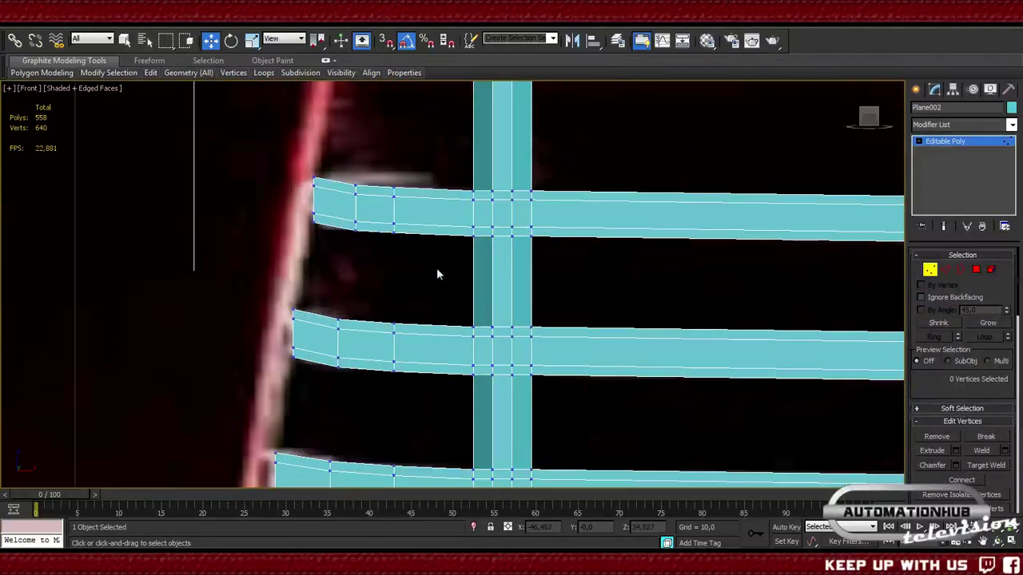
{"action": "scroll", "coordinate": [459, 330], "scroll_direction": "down", "scroll_amount": 7}
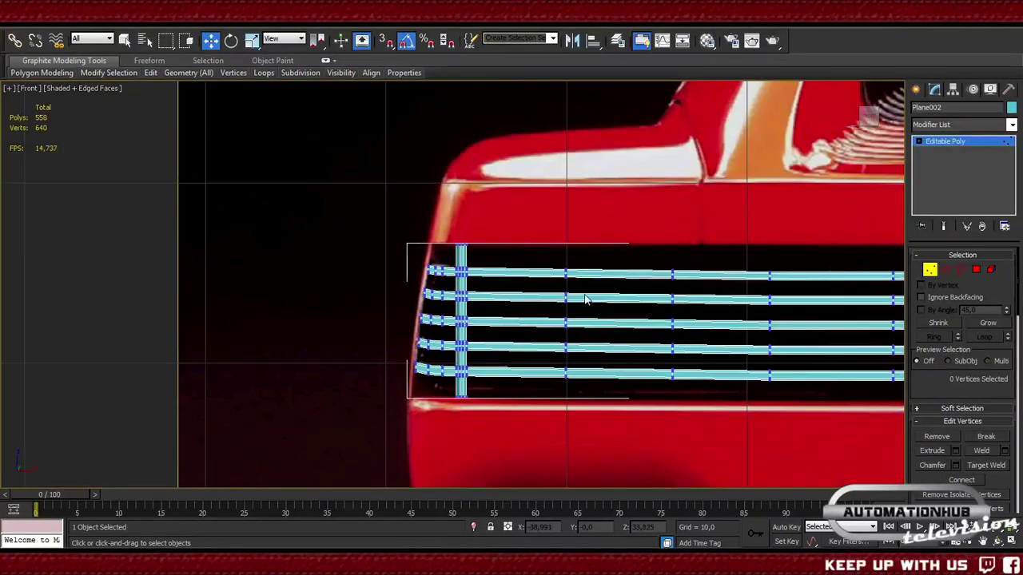
{"action": "middle_click_drag", "start_coordinate": [531, 308], "coordinate": [331, 306]}
{"action": "key", "text": "p"}
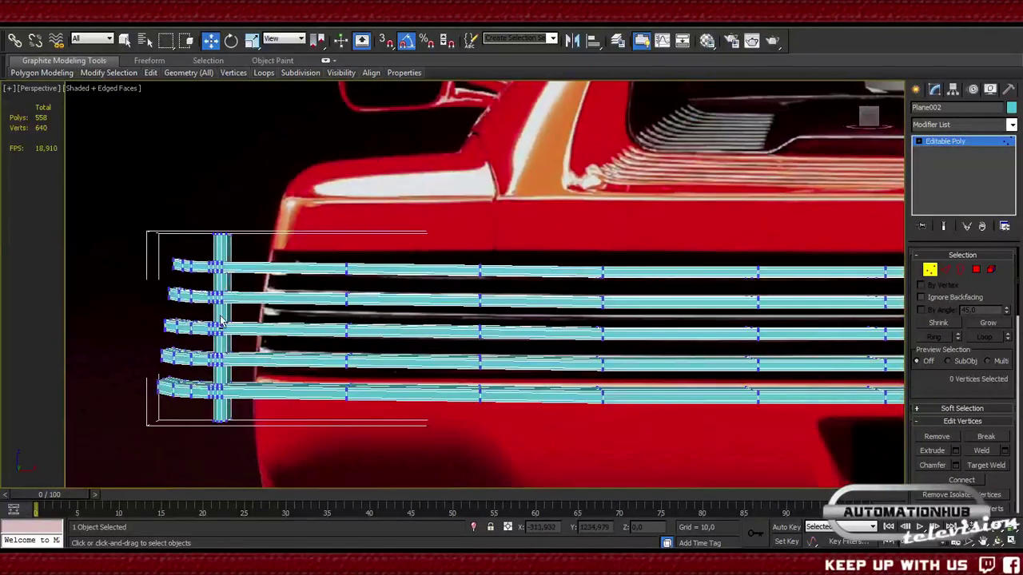
{"action": "middle_click_drag", "start_coordinate": [219, 317], "coordinate": [598, 314], "text": "alt"}
{"action": "scroll", "coordinate": [520, 301], "scroll_direction": "up", "scroll_amount": 5}
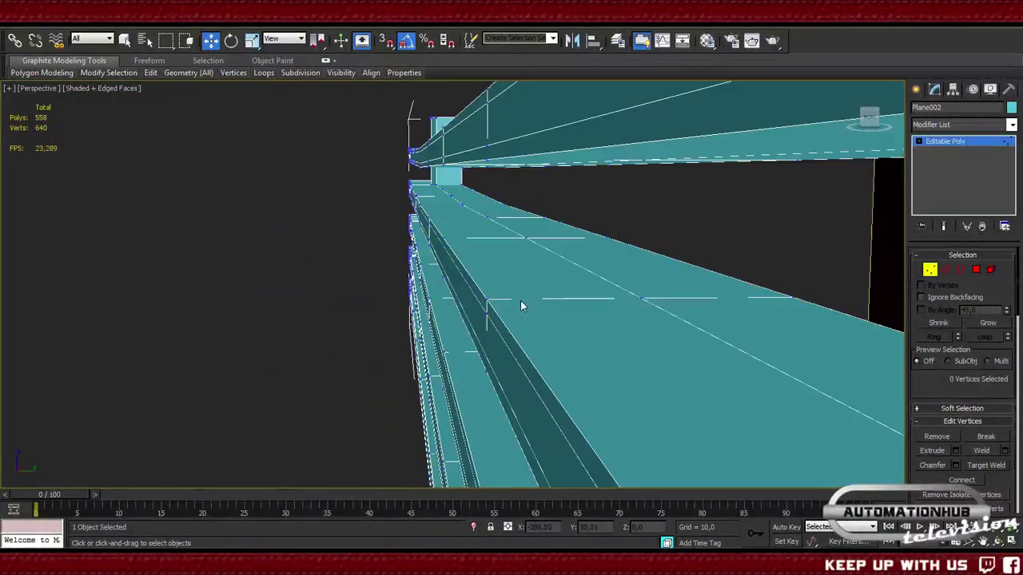
{"action": "middle_click_drag", "start_coordinate": [520, 301], "coordinate": [519, 312]}
{"action": "scroll", "coordinate": [518, 311], "scroll_direction": "down", "scroll_amount": 4}
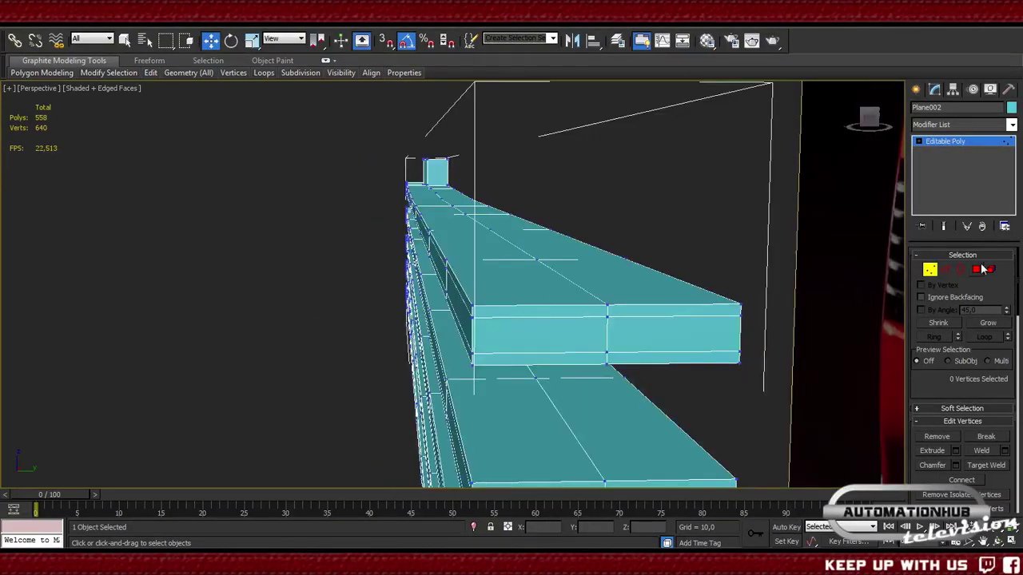
- Select the front polygon loops along the entire length of the top two grille slats
{"action": "left_click", "coordinate": [945, 270]}
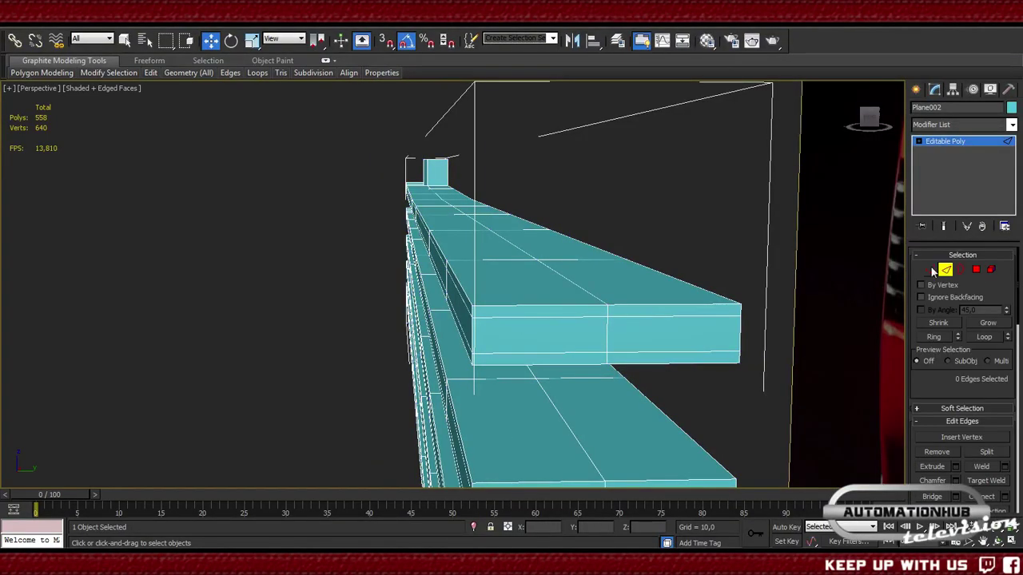
{"action": "left_click", "coordinate": [977, 270]}
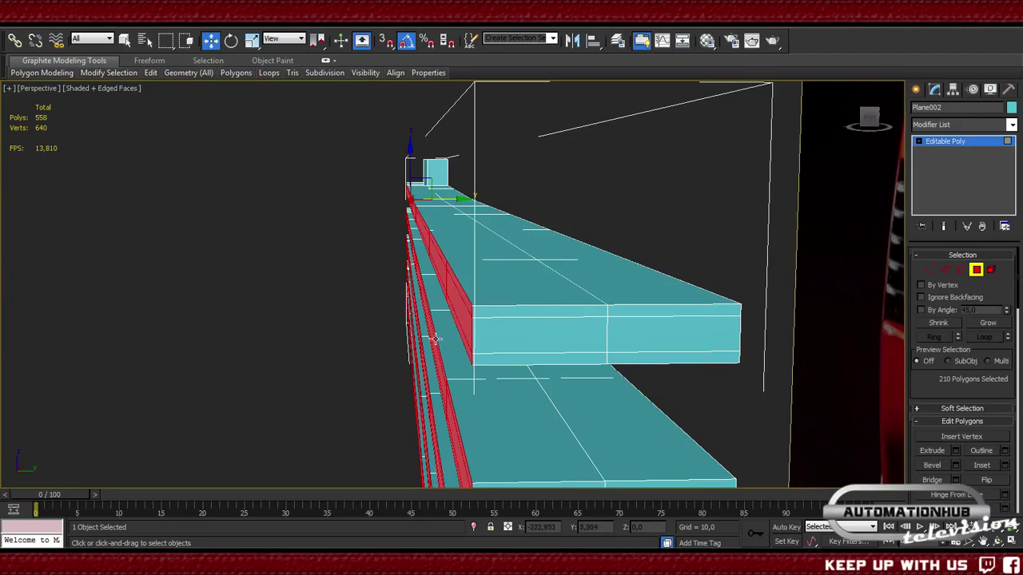
{"action": "middle_click_drag", "start_coordinate": [435, 336], "coordinate": [540, 342], "text": "alt"}
{"action": "left_click", "coordinate": [152, 195]}
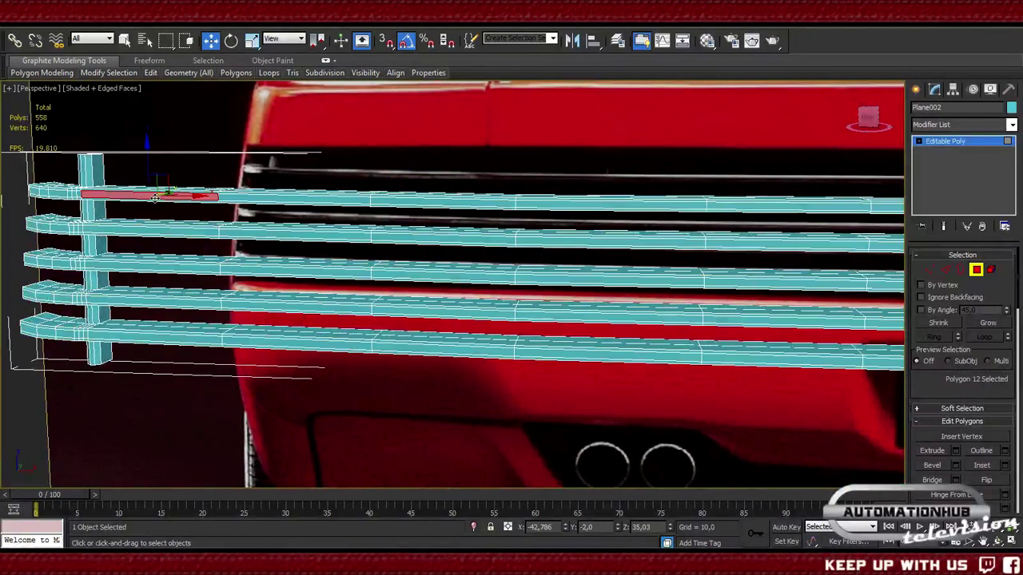
{"action": "left_click", "coordinate": [255, 199], "text": "shift"}
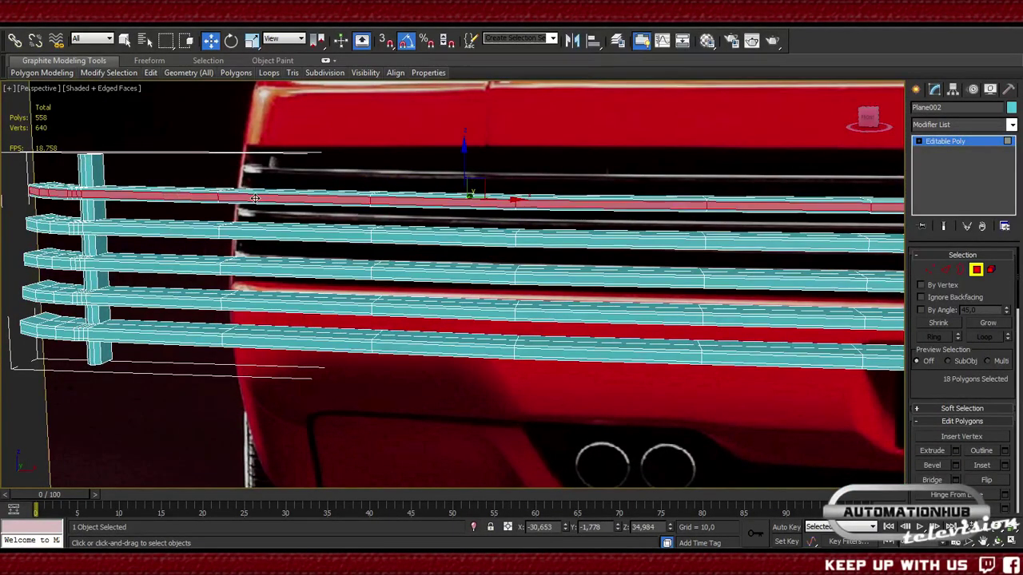
{"action": "left_click", "coordinate": [207, 229], "text": "ctrl"}
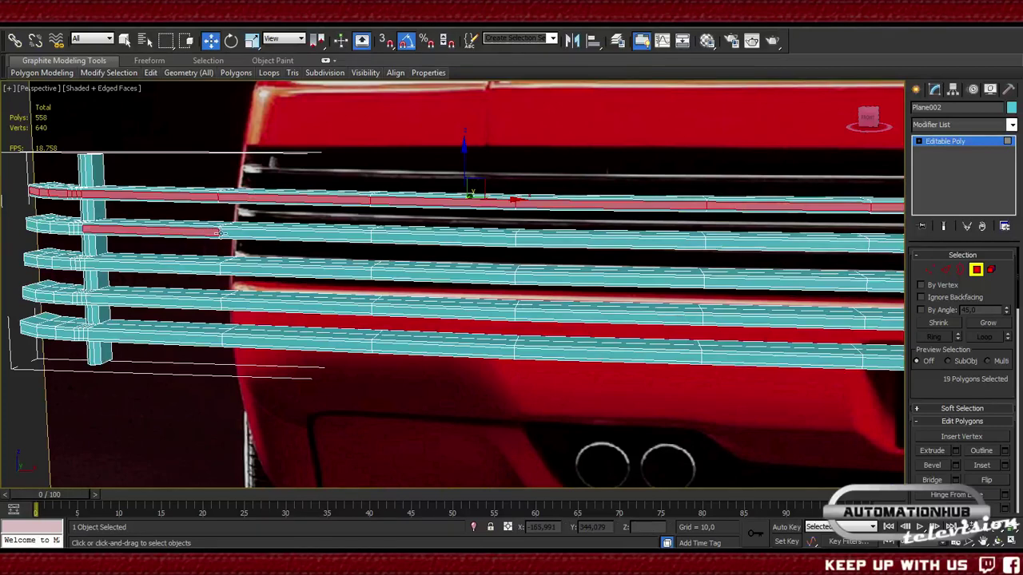
{"action": "left_click", "coordinate": [233, 233], "text": "shift"}
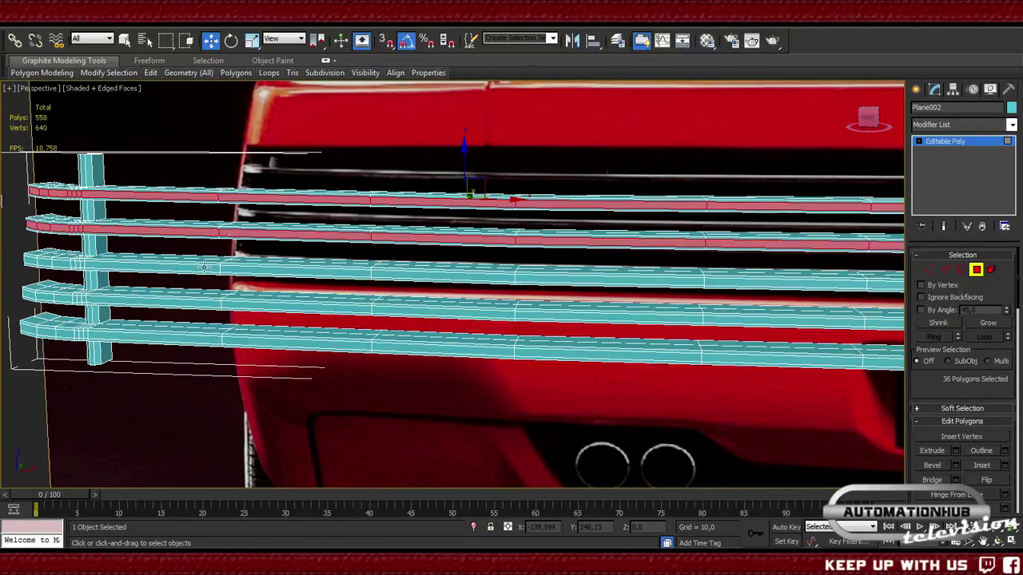
- Add the front polygon loops of the three lower slats to the selection
{"action": "left_click", "coordinate": [206, 267], "text": "ctrl"}
{"action": "left_click", "coordinate": [238, 272], "text": "shift"}
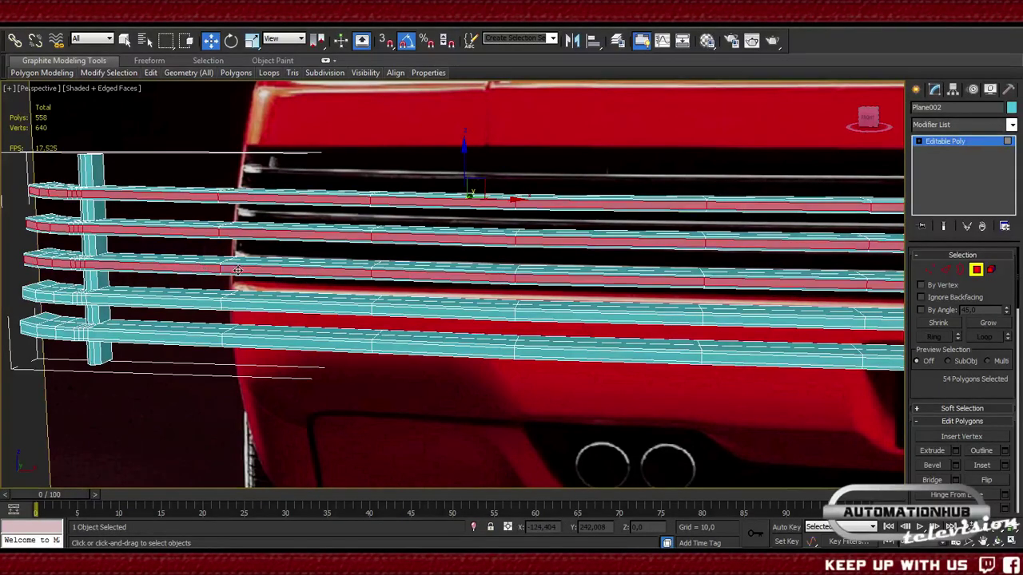
{"action": "left_click", "coordinate": [201, 303], "text": "ctrl"}
{"action": "left_click", "coordinate": [249, 306], "text": "shift"}
{"action": "left_click", "coordinate": [193, 342], "text": "ctrl"}
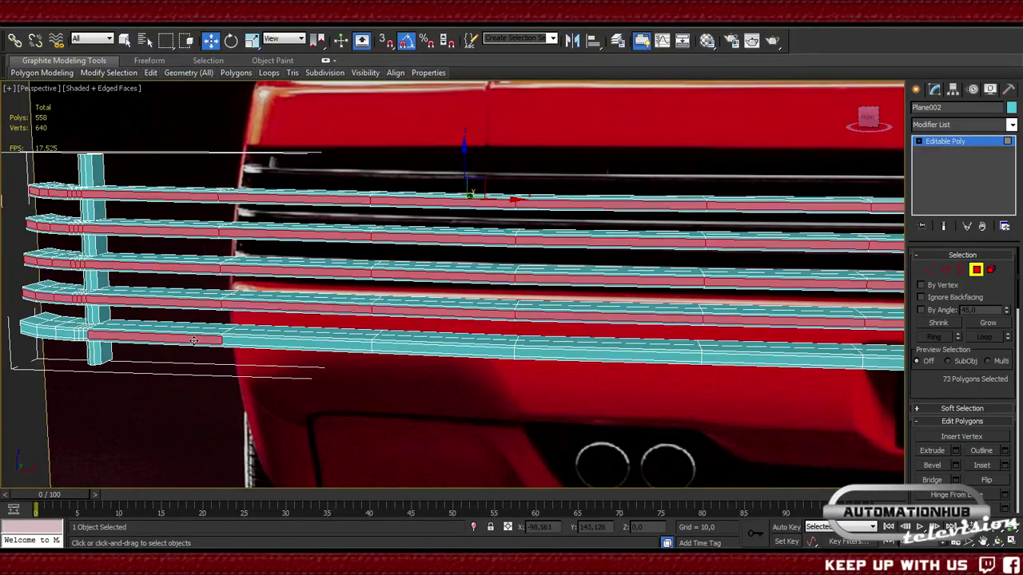
{"action": "left_click", "coordinate": [242, 342], "text": "shift"}
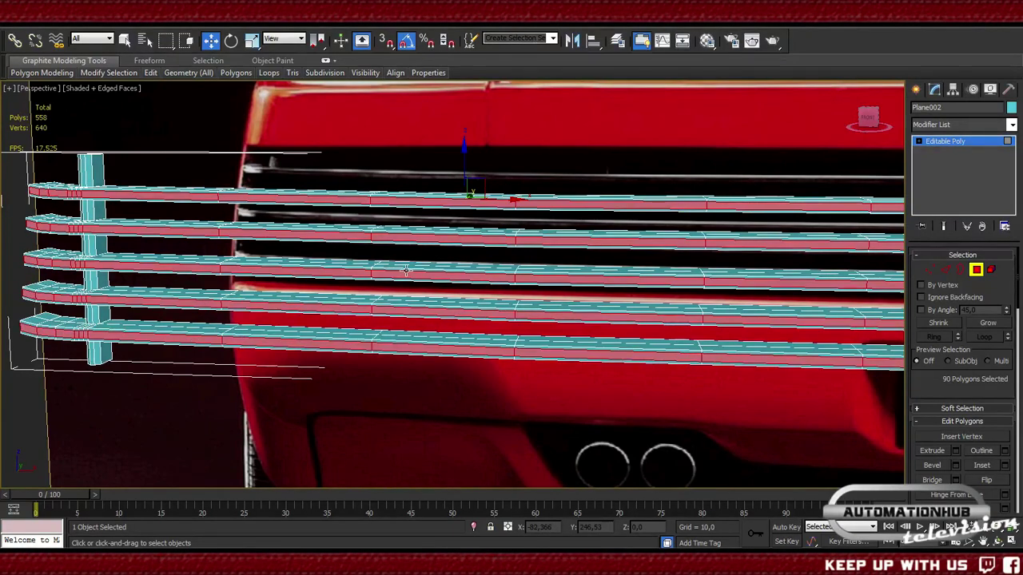
- In the Top view, deselect the loop polygons behind the front edge so only the five slats' front faces stay selected
{"action": "middle_click_drag", "start_coordinate": [221, 260], "coordinate": [381, 263]}
{"action": "middle_click_drag", "start_coordinate": [308, 289], "coordinate": [319, 345], "text": "alt"}
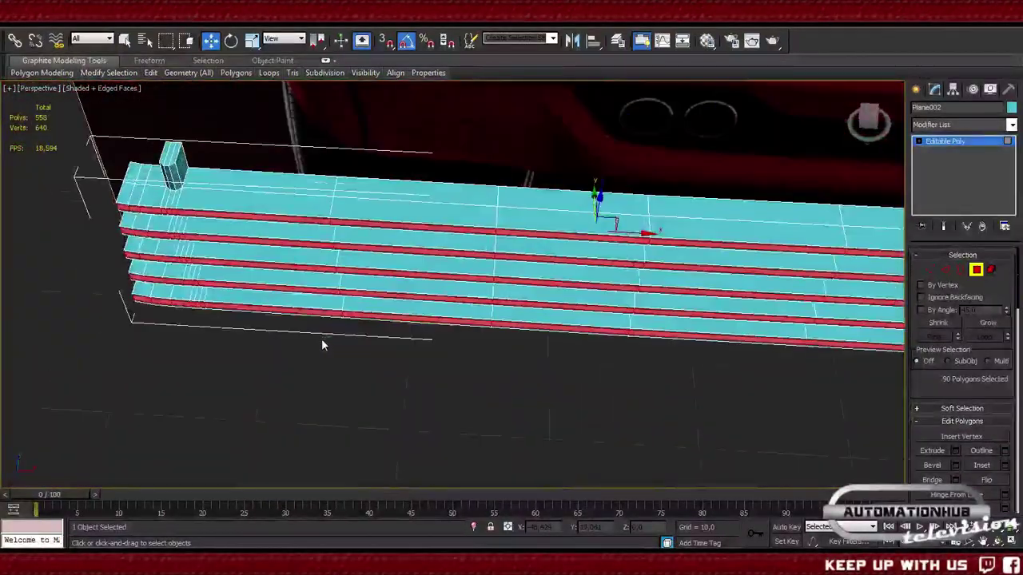
{"action": "key", "text": "t"}
{"action": "middle_click_drag", "start_coordinate": [285, 287], "coordinate": [130, 296]}
{"action": "scroll", "coordinate": [451, 267], "scroll_direction": "down", "scroll_amount": 3}
{"action": "scroll", "coordinate": [451, 271], "scroll_direction": "down", "scroll_amount": 2}
{"action": "middle_click_drag", "start_coordinate": [476, 271], "coordinate": [310, 282]}
{"action": "scroll", "coordinate": [306, 281], "scroll_direction": "down", "scroll_amount": 4}
{"action": "middle_click_drag", "start_coordinate": [429, 283], "coordinate": [375, 281]}
{"action": "left_click_drag", "start_coordinate": [182, 173], "coordinate": [760, 286]}
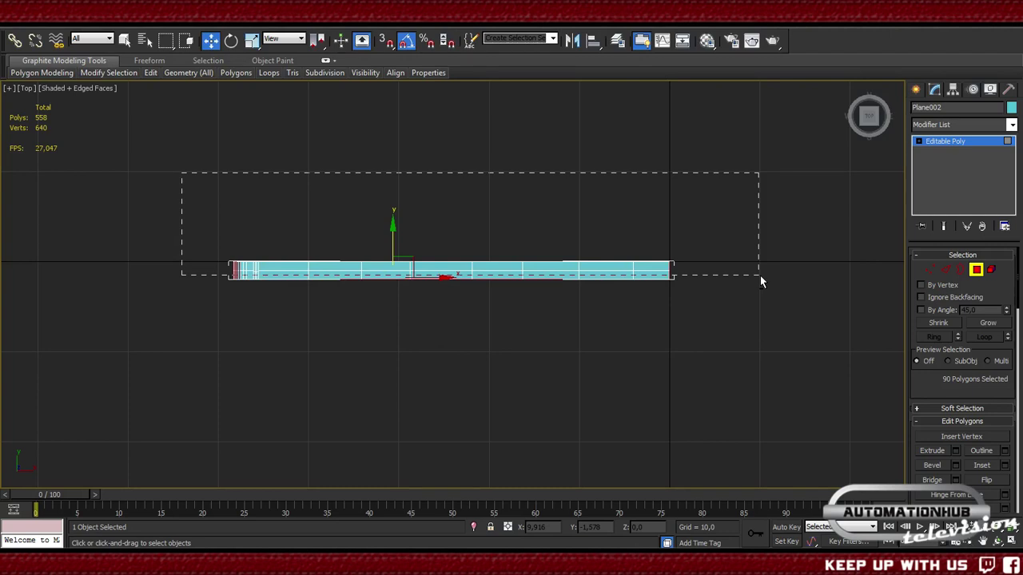
{"action": "left_click_drag", "start_coordinate": [760, 276], "coordinate": [760, 275]}
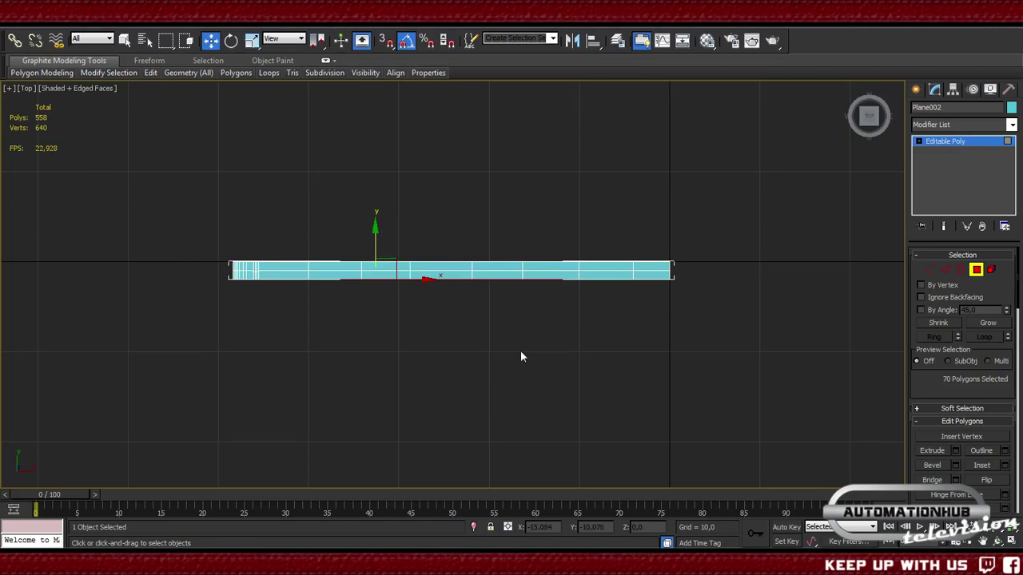
- Move the selected front faces of all five slats outward by about 0.059 along negative Y in Perspective
{"action": "middle_click_drag", "start_coordinate": [522, 354], "coordinate": [580, 269], "text": "alt"}
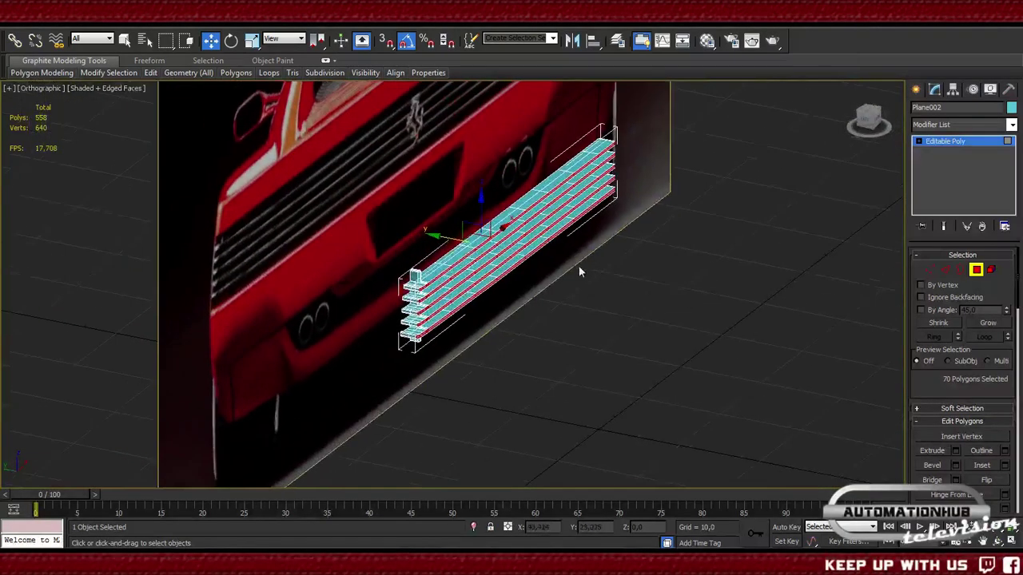
{"action": "scroll", "coordinate": [551, 297], "scroll_direction": "up", "scroll_amount": 5}
{"action": "scroll", "coordinate": [549, 306], "scroll_direction": "down", "scroll_amount": 3}
{"action": "middle_click_drag", "start_coordinate": [549, 306], "coordinate": [405, 305], "text": "alt"}
{"action": "key", "text": "p"}
{"action": "scroll", "coordinate": [401, 306], "scroll_direction": "down", "scroll_amount": 5}
{"action": "middle_click_drag", "start_coordinate": [501, 268], "coordinate": [444, 265], "text": "alt"}
{"action": "scroll", "coordinate": [445, 266], "scroll_direction": "up", "scroll_amount": 4}
{"action": "scroll", "coordinate": [416, 283], "scroll_direction": "down", "scroll_amount": 3}
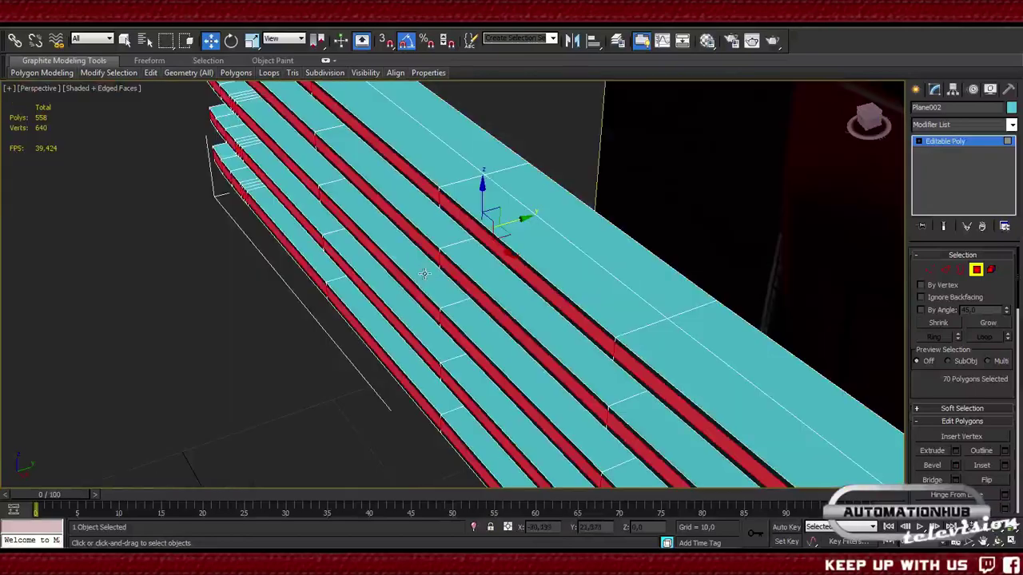
{"action": "scroll", "coordinate": [546, 212], "scroll_direction": "up", "scroll_amount": 3}
{"action": "scroll", "coordinate": [504, 236], "scroll_direction": "down", "scroll_amount": 5}
{"action": "scroll", "coordinate": [468, 248], "scroll_direction": "up", "scroll_amount": 3}
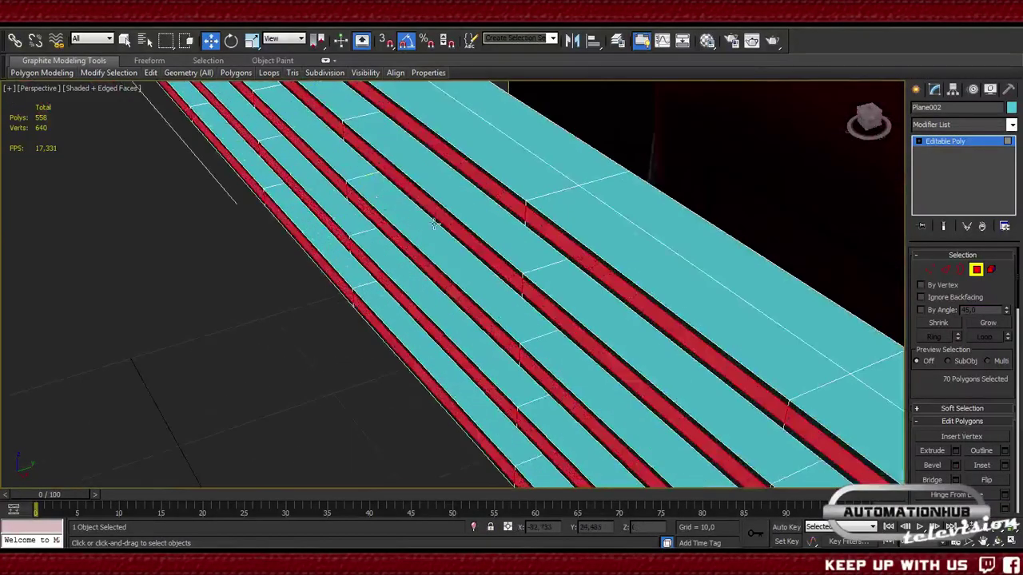
{"action": "middle_click_drag", "start_coordinate": [381, 200], "coordinate": [558, 358]}
{"action": "middle_click_drag", "start_coordinate": [384, 164], "coordinate": [493, 289]}
{"action": "scroll", "coordinate": [520, 264], "scroll_direction": "up", "scroll_amount": 3}
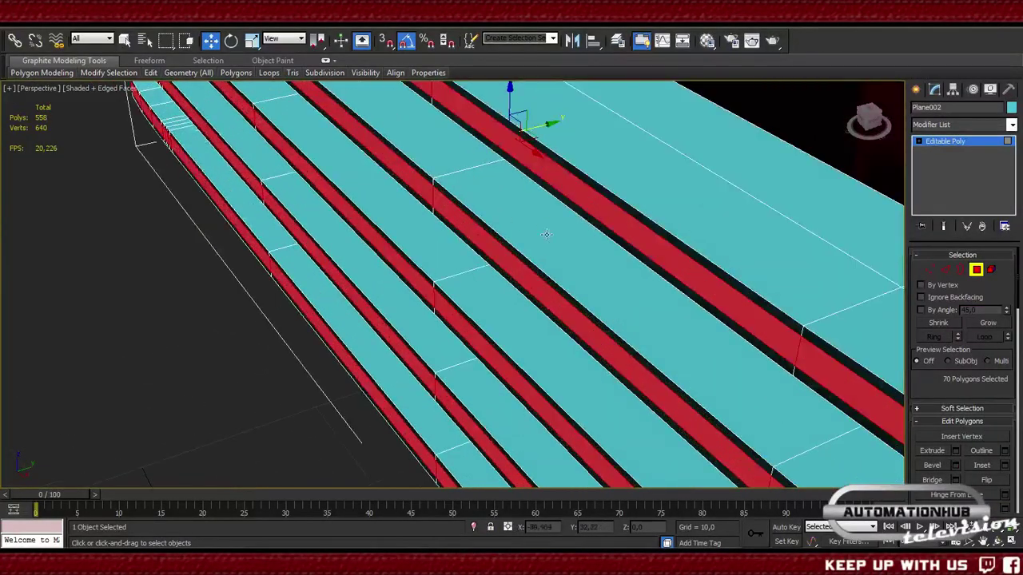
{"action": "middle_click_drag", "start_coordinate": [546, 235], "coordinate": [558, 411]}
{"action": "scroll", "coordinate": [559, 411], "scroll_direction": "down", "scroll_amount": 2}
{"action": "middle_click_drag", "start_coordinate": [493, 283], "coordinate": [468, 273], "text": "alt"}
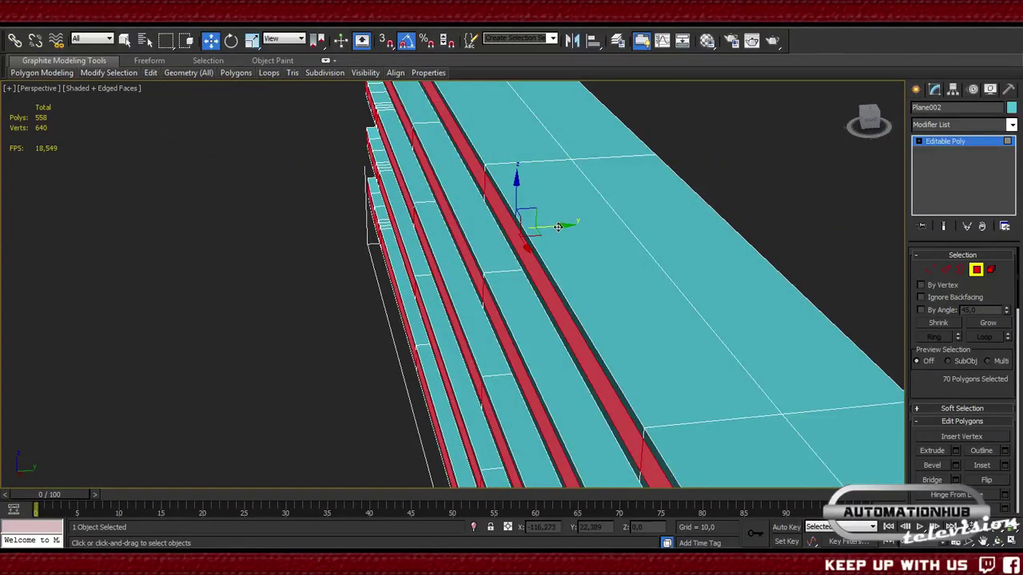
{"action": "left_click_drag", "start_coordinate": [558, 227], "coordinate": [552, 226]}
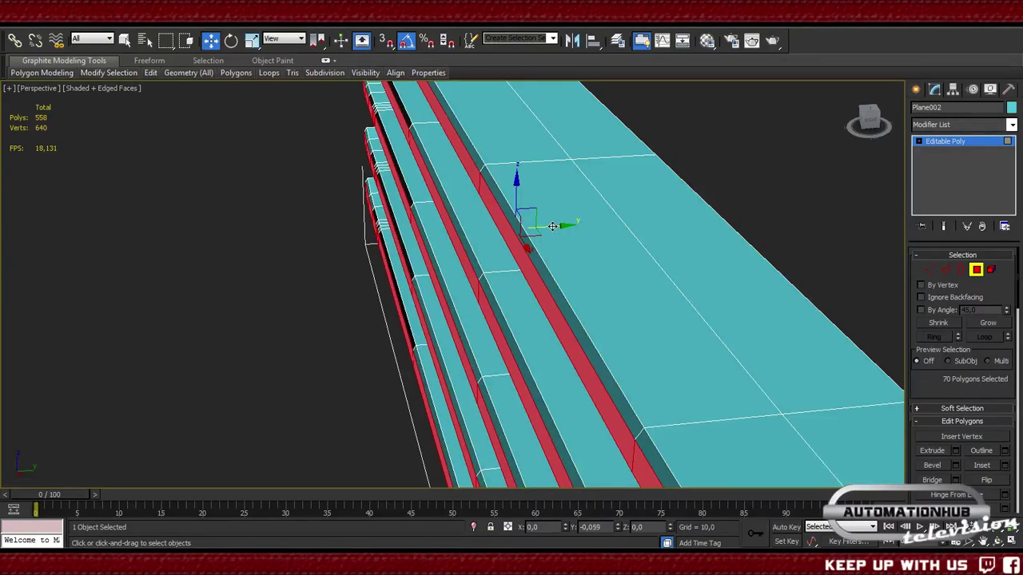
- Inspect the slats' sloped front edges up close and compare them with the rear reference photo in Chrome
{"action": "middle_click_drag", "start_coordinate": [562, 327], "coordinate": [549, 287], "text": "alt"}
{"action": "left_click", "coordinate": [504, 336]}
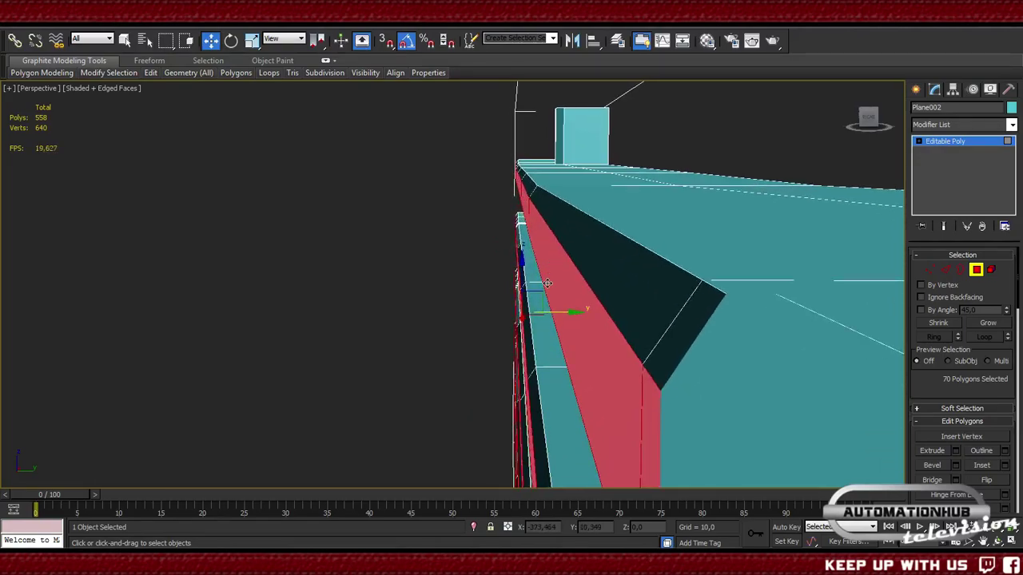
{"action": "middle_click_drag", "start_coordinate": [500, 336], "coordinate": [532, 318], "text": "alt"}
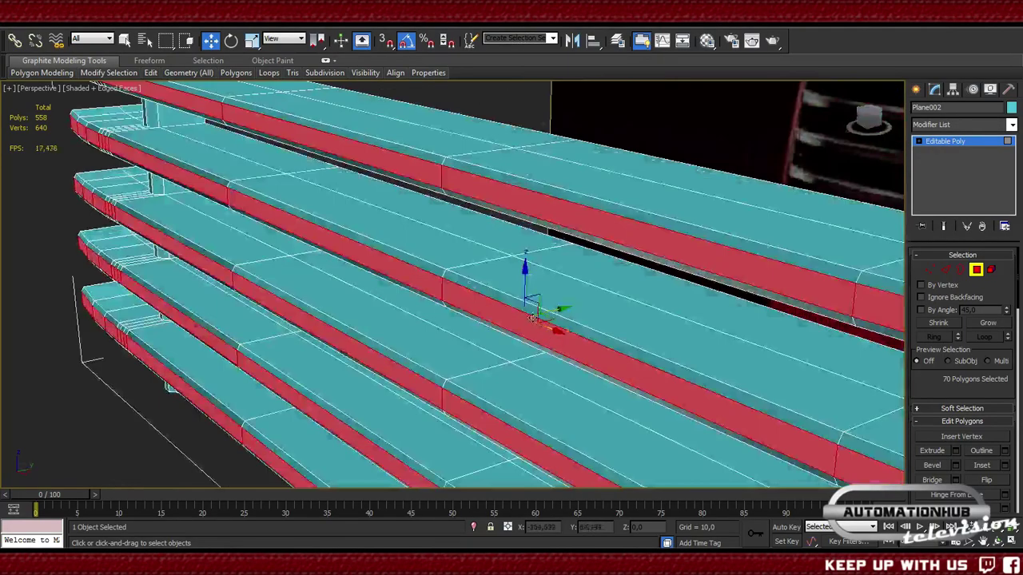
{"action": "middle_click_drag", "start_coordinate": [346, 223], "coordinate": [349, 280]}
{"action": "mouse_move", "coordinate": [453, 559]}
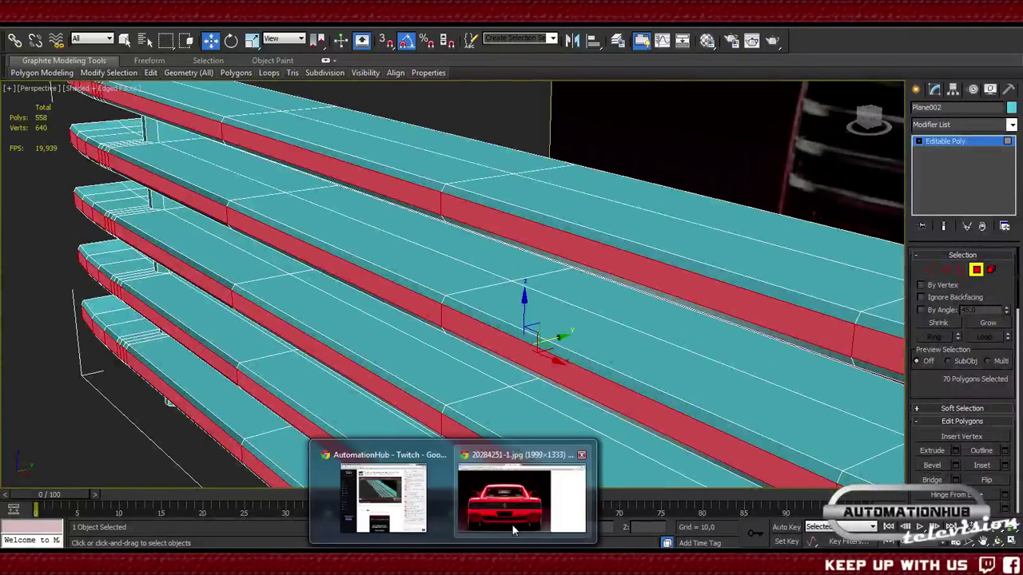
{"action": "left_click", "coordinate": [512, 512]}
{"action": "left_click", "coordinate": [361, 328]}
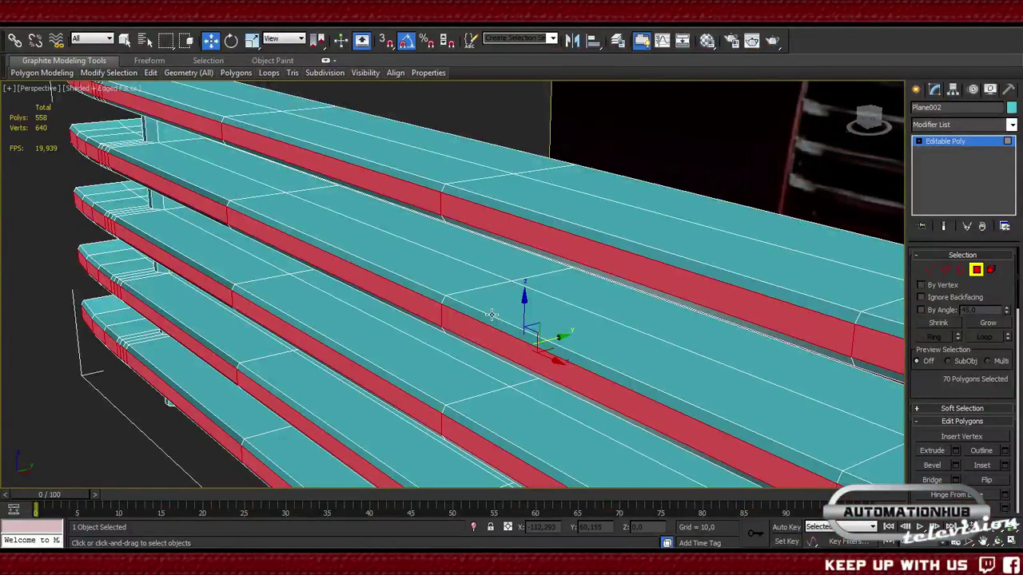
- Move the front faces about another 0.014 outward along negative Y, check both slat ends and clear the polygon selection
{"action": "middle_click_drag", "start_coordinate": [491, 314], "coordinate": [568, 369], "text": "alt"}
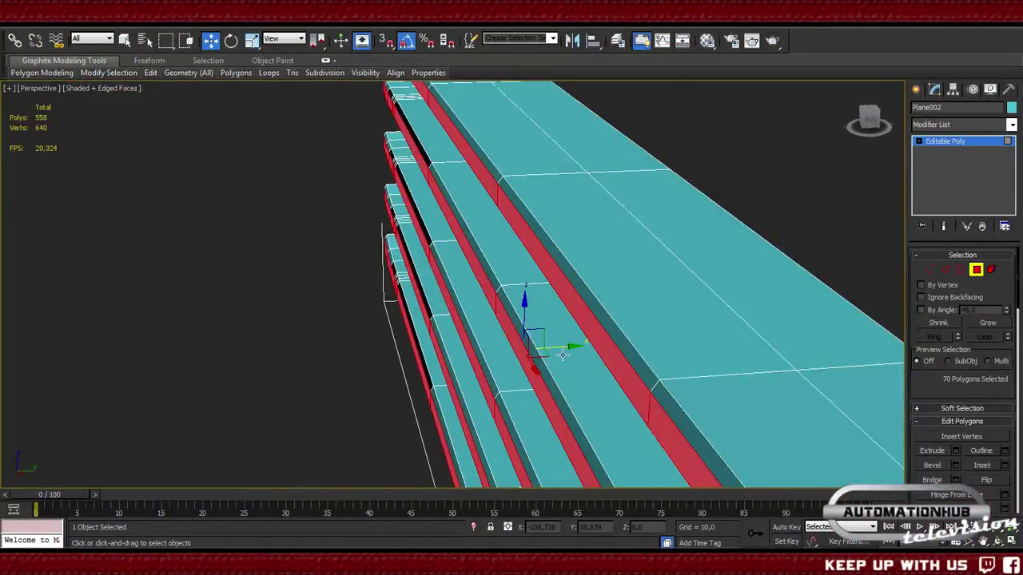
{"action": "left_click_drag", "start_coordinate": [561, 347], "coordinate": [560, 347]}
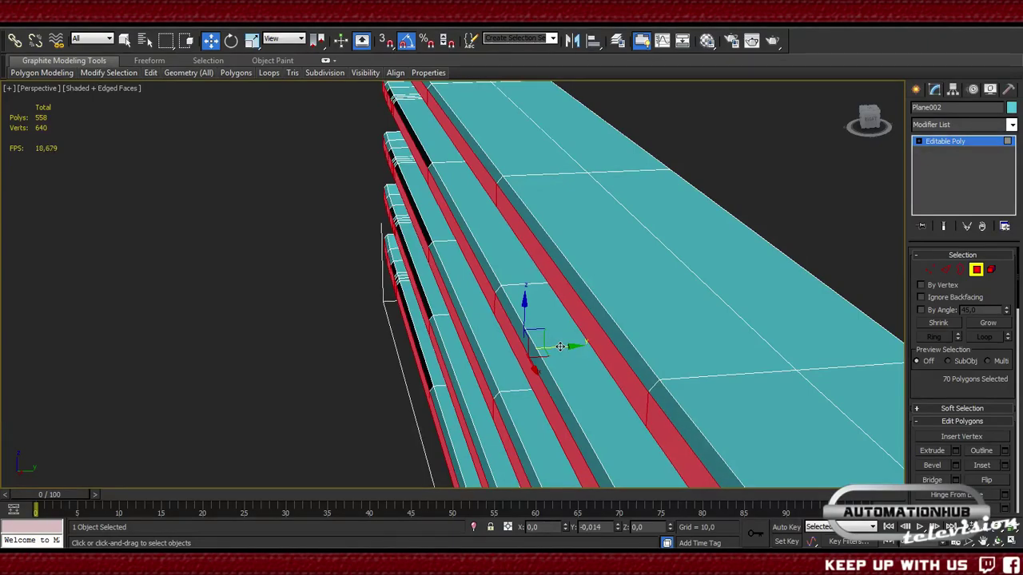
{"action": "middle_click_drag", "start_coordinate": [559, 346], "coordinate": [452, 358], "text": "alt"}
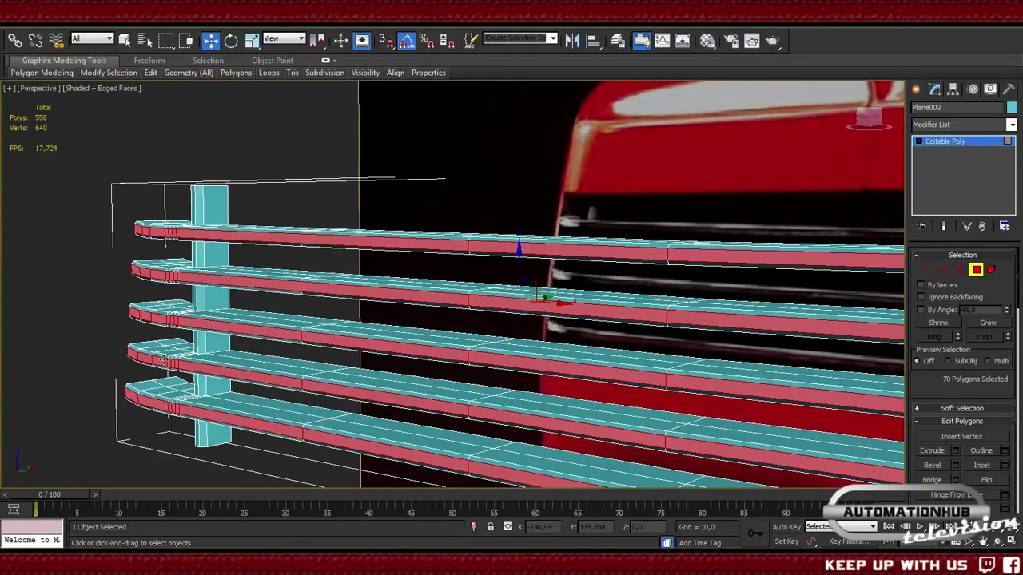
{"action": "middle_click_drag", "start_coordinate": [164, 362], "coordinate": [334, 362], "text": "alt"}
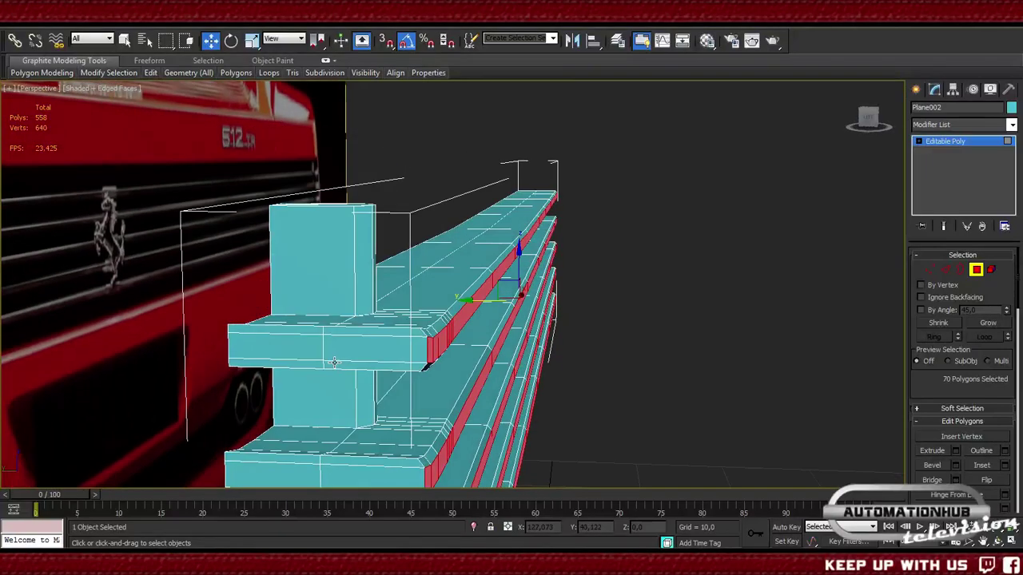
{"action": "middle_click_drag", "start_coordinate": [488, 347], "coordinate": [582, 322], "text": "alt"}
{"action": "scroll", "coordinate": [582, 322], "scroll_direction": "down", "scroll_amount": 5}
{"action": "middle_click_drag", "start_coordinate": [455, 340], "coordinate": [443, 378], "text": "alt"}
{"action": "scroll", "coordinate": [442, 377], "scroll_direction": "up", "scroll_amount": 3}
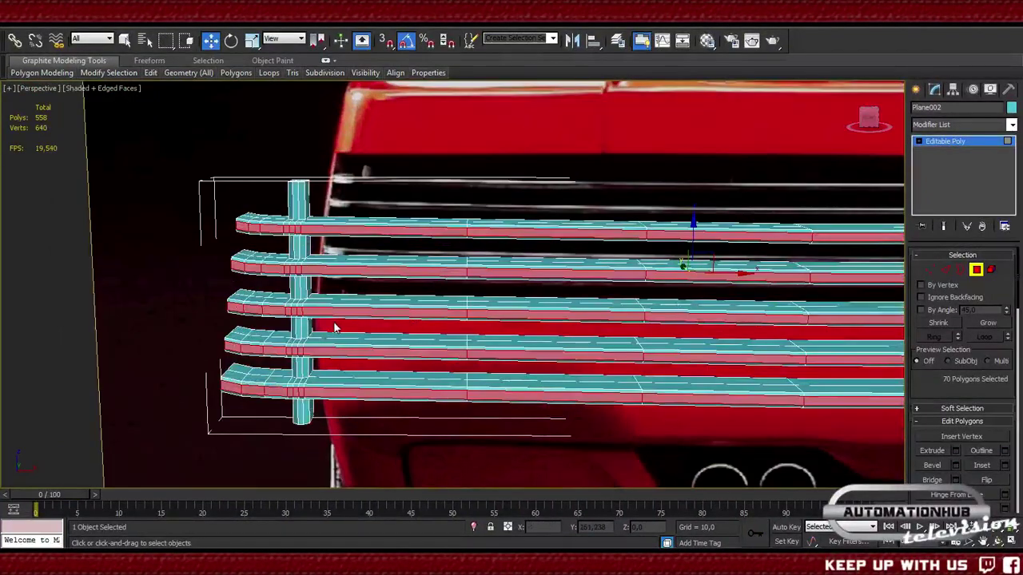
{"action": "left_click", "coordinate": [118, 265]}
{"action": "middle_click_drag", "start_coordinate": [208, 277], "coordinate": [359, 305]}
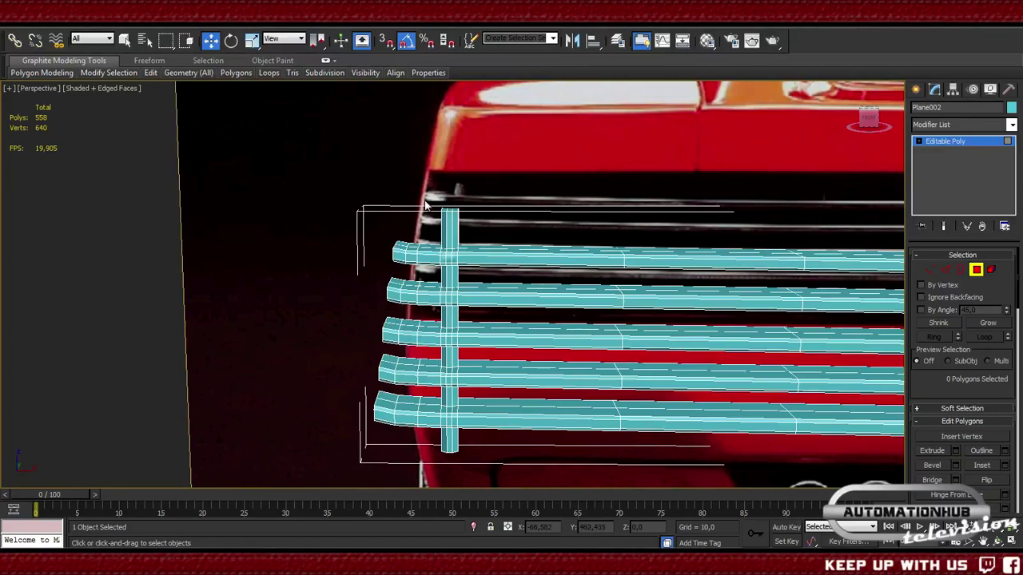
- Compare the slats' outer ends in the Front view with the car's rear reference photo in Chrome
{"action": "key", "text": "f"}
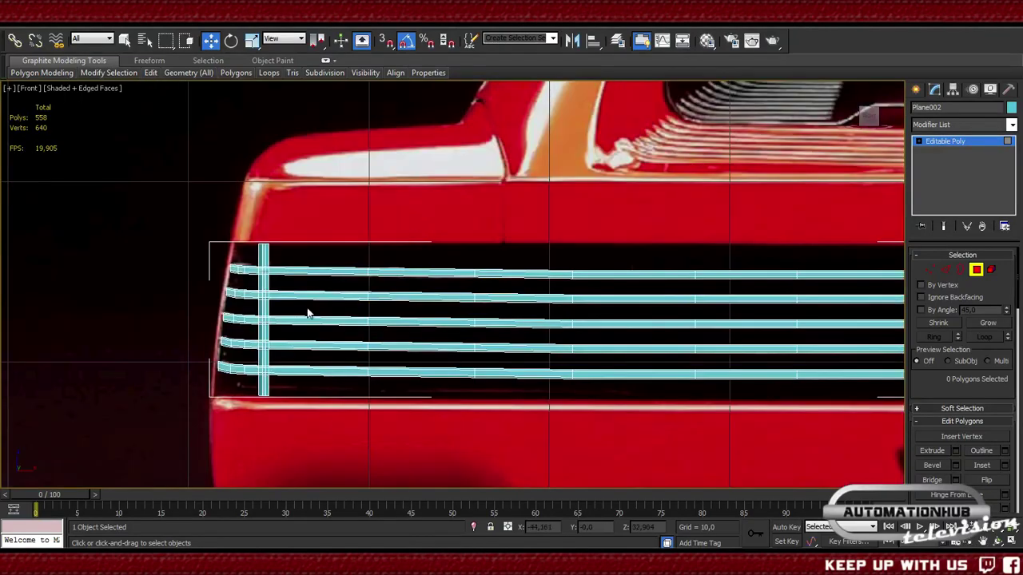
{"action": "mouse_move", "coordinate": [457, 563]}
{"action": "left_click", "coordinate": [487, 501]}
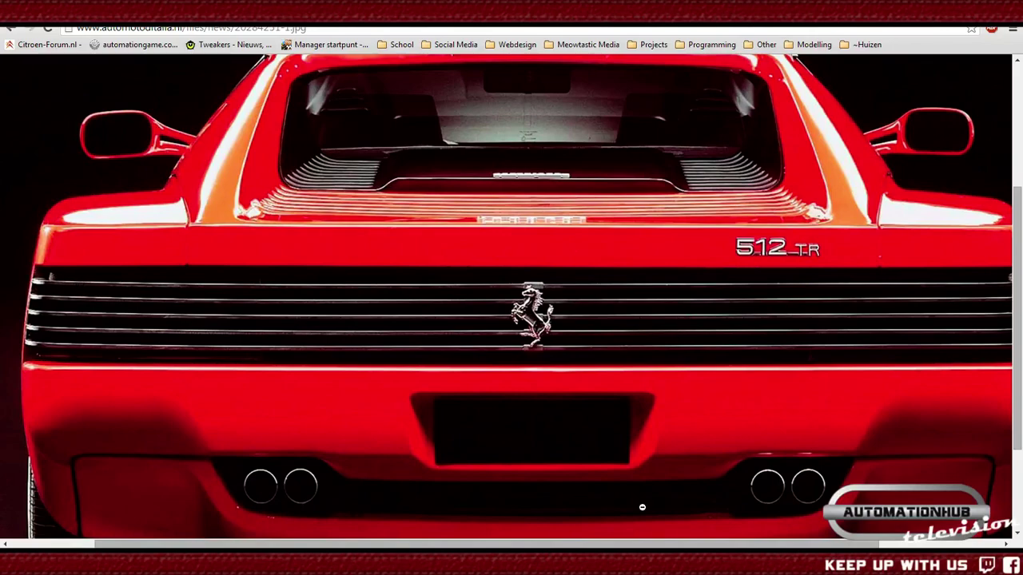
{"action": "key", "text": "alt+Tab"}
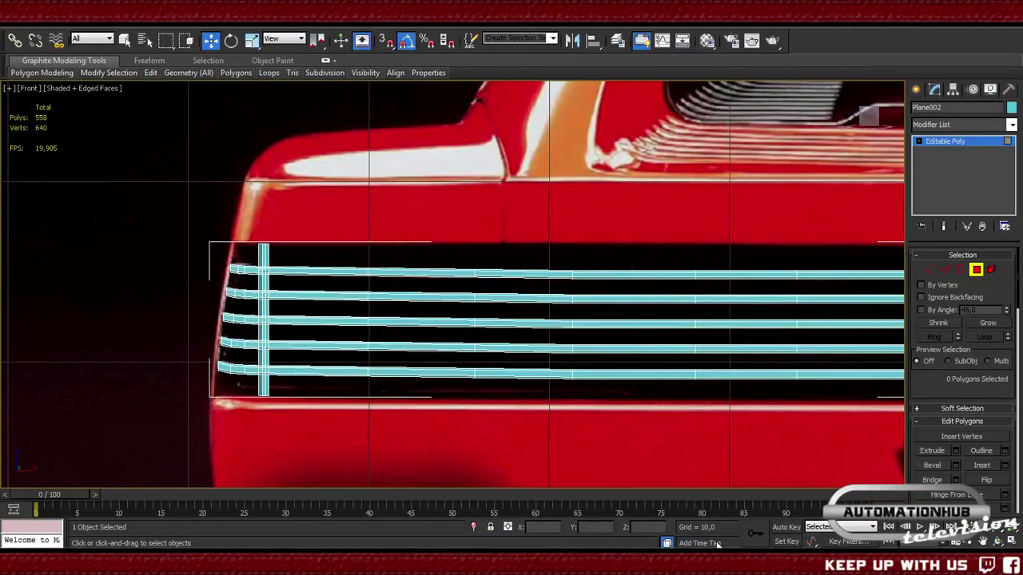
- Show the slats' outer ends up close in the Top view and switch the mesh editing to vertices
{"action": "middle_click_drag", "start_coordinate": [241, 298], "coordinate": [297, 326]}
{"action": "key", "text": "t"}
{"action": "scroll", "coordinate": [432, 326], "scroll_direction": "down", "scroll_amount": 3}
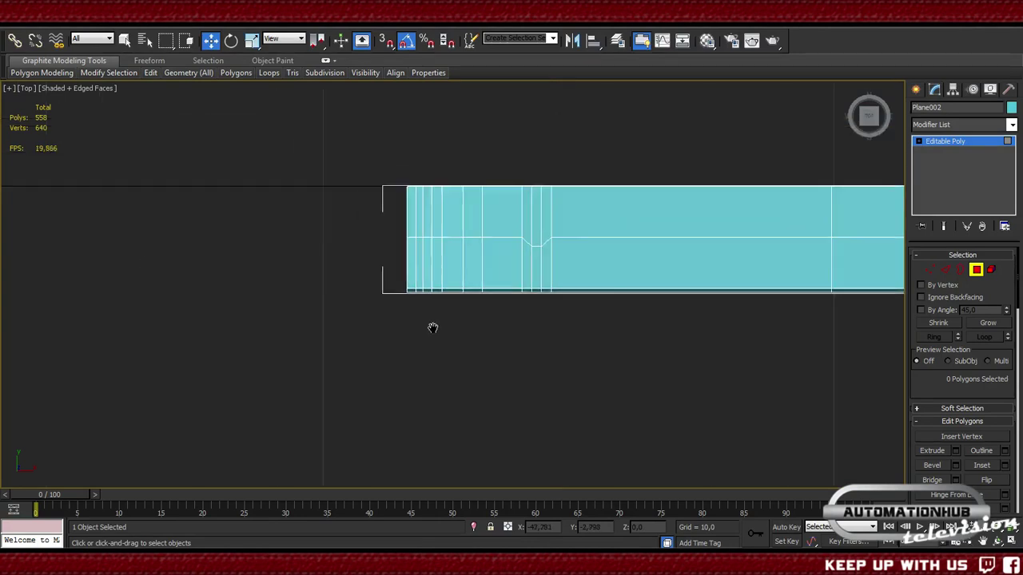
{"action": "scroll", "coordinate": [445, 338], "scroll_direction": "up", "scroll_amount": 3}
{"action": "middle_click_drag", "start_coordinate": [429, 236], "coordinate": [387, 317]}
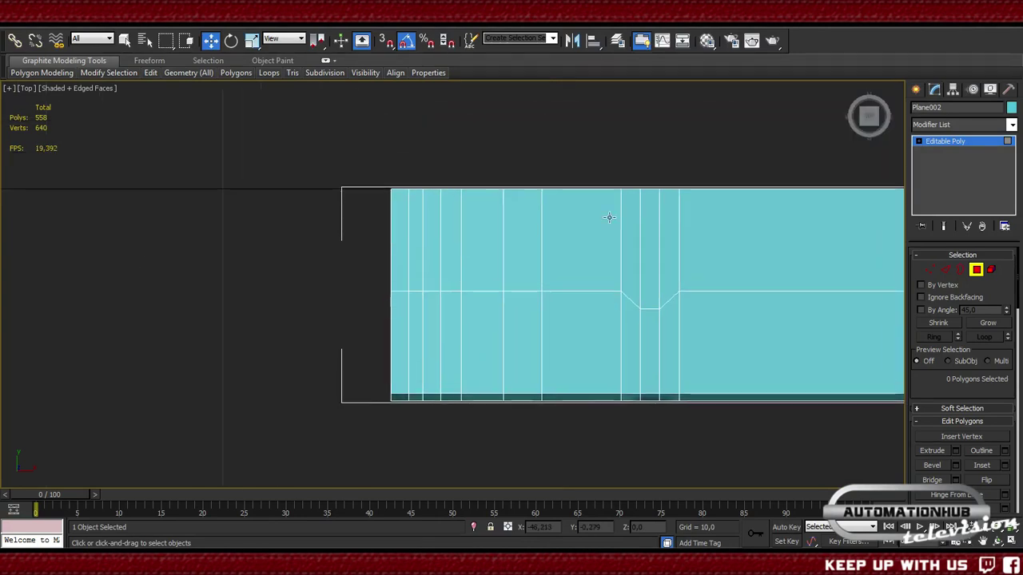
{"action": "key", "text": "1"}
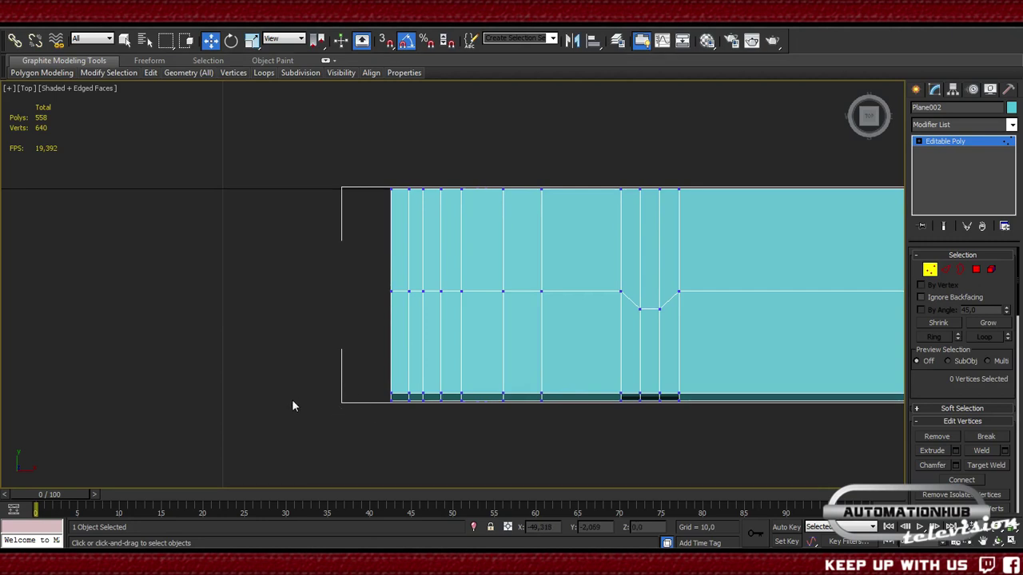
- Try to move the full-depth vertex columns at the slats' outer ends back along Y in two stages
{"action": "left_click_drag", "start_coordinate": [250, 434], "coordinate": [566, 148]}
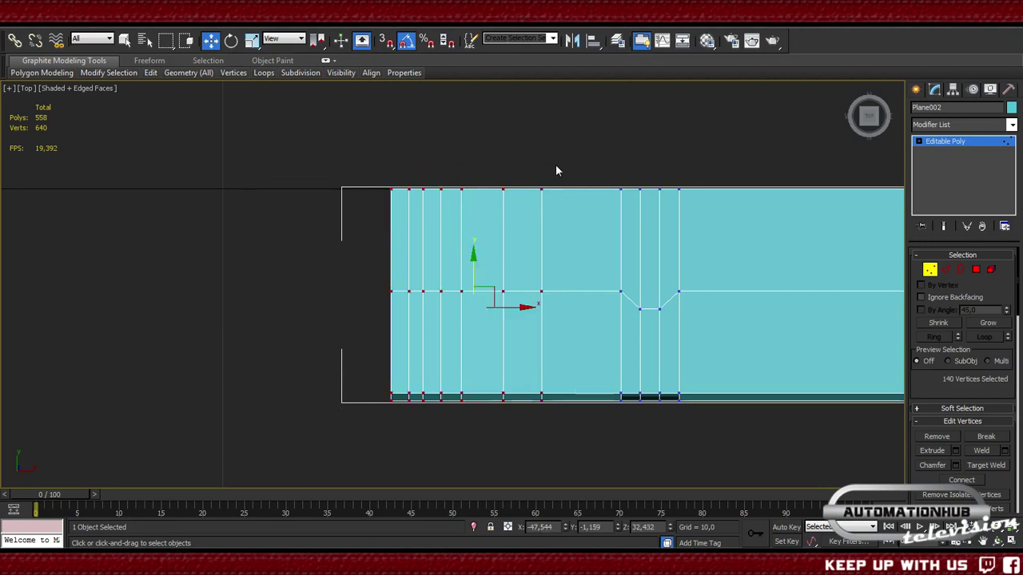
{"action": "left_click_drag", "start_coordinate": [635, 129], "coordinate": [531, 467], "text": "alt"}
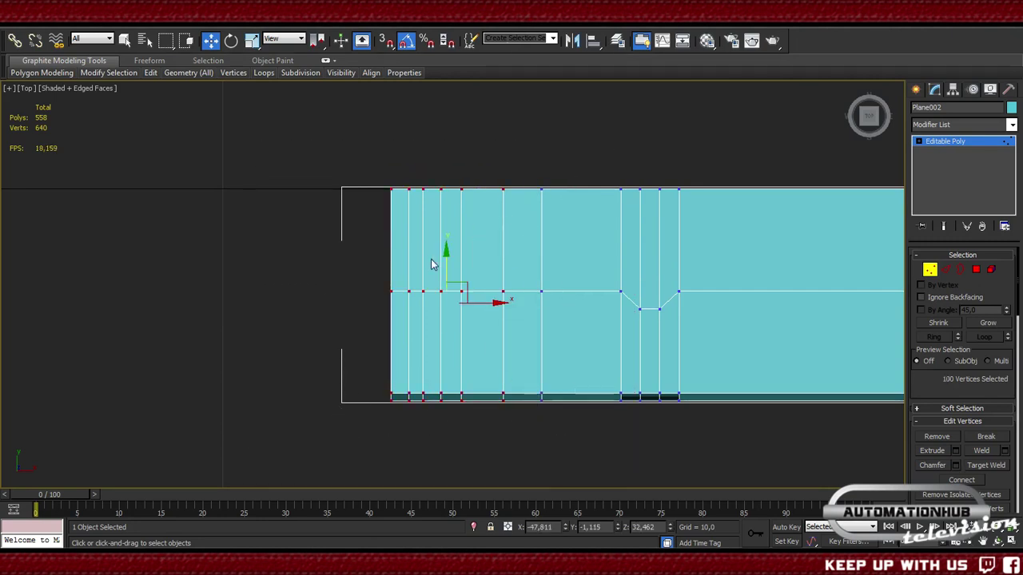
{"action": "left_click_drag", "start_coordinate": [444, 259], "coordinate": [444, 246]}
{"action": "left_click_drag", "start_coordinate": [583, 135], "coordinate": [488, 462], "text": "alt"}
{"action": "left_click_drag", "start_coordinate": [439, 247], "coordinate": [435, 226]}
{"action": "key", "text": "ctrl+z"}
{"action": "key", "text": "ctrl+z"}
{"action": "key", "text": "ctrl+z"}
{"action": "key", "text": "ctrl+z"}
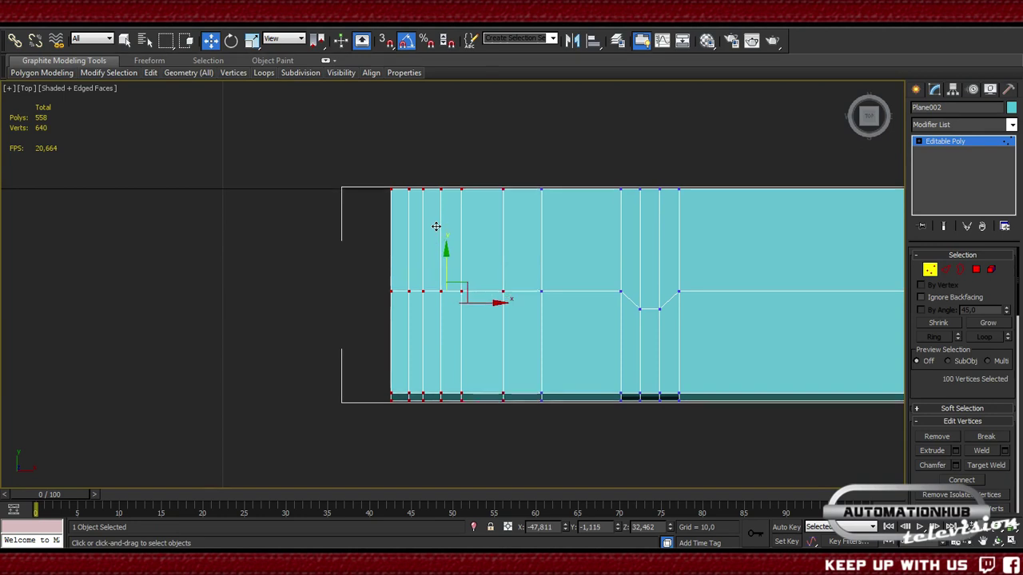
{"action": "left_click", "coordinate": [200, 279]}
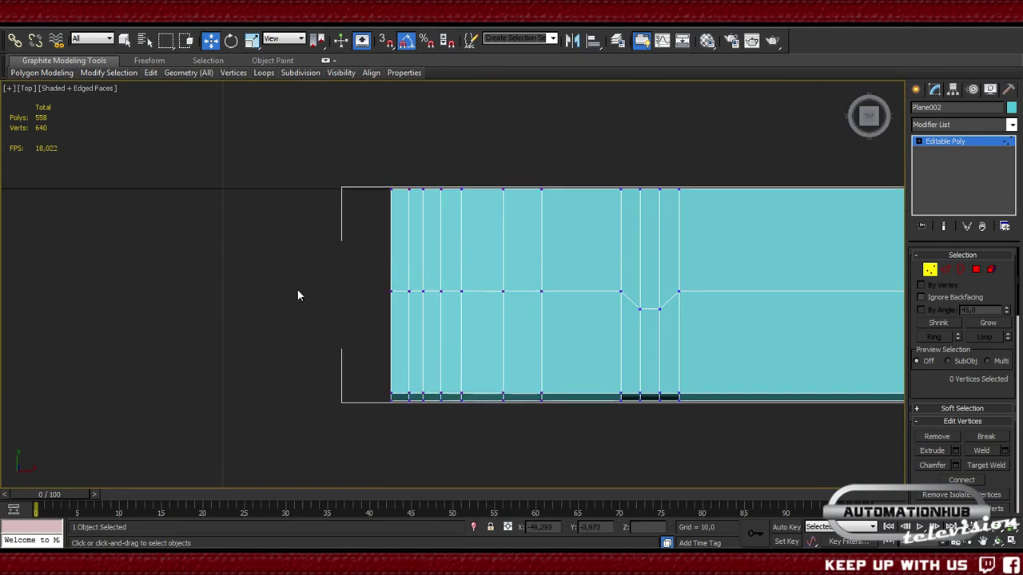
- Move the middle and front vertices of the six outermost columns slightly back along positive Y, keeping only the outer five columns selected
{"action": "left_click_drag", "start_coordinate": [271, 267], "coordinate": [525, 430]}
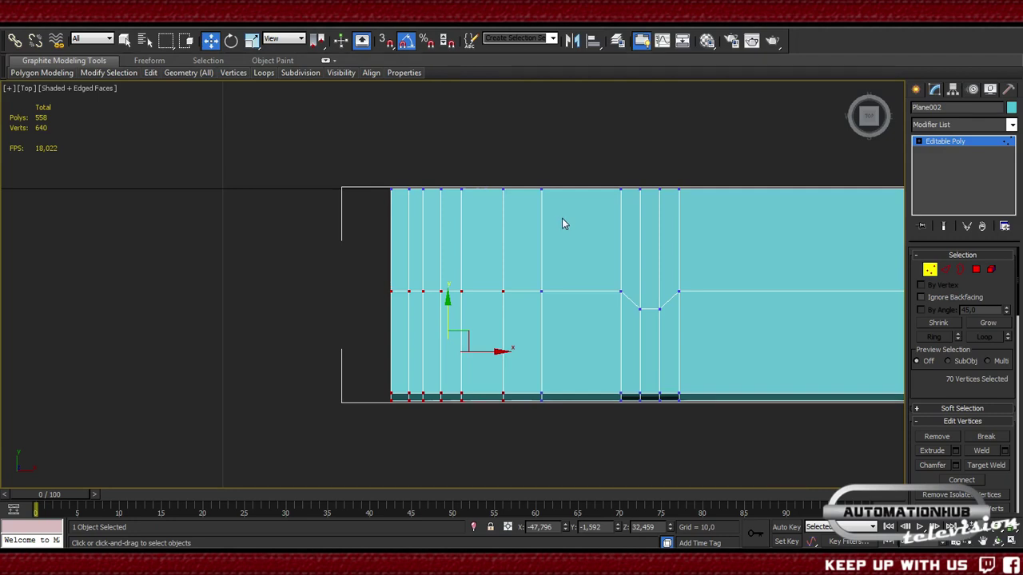
{"action": "left_click_drag", "start_coordinate": [445, 314], "coordinate": [445, 304]}
{"action": "left_click_drag", "start_coordinate": [348, 266], "coordinate": [480, 423]}
- Try to taper the slat ends by moving the five outermost columns about 0.245 and the outermost three about 0.32 along positive Y
{"action": "left_click_drag", "start_coordinate": [436, 302], "coordinate": [440, 283]}
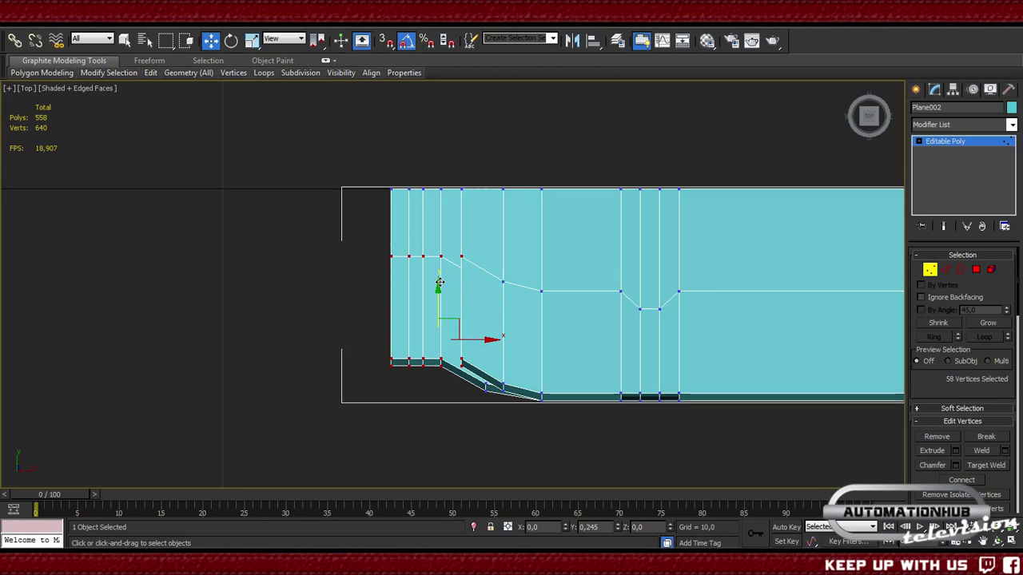
{"action": "left_click_drag", "start_coordinate": [439, 282], "coordinate": [439, 282]}
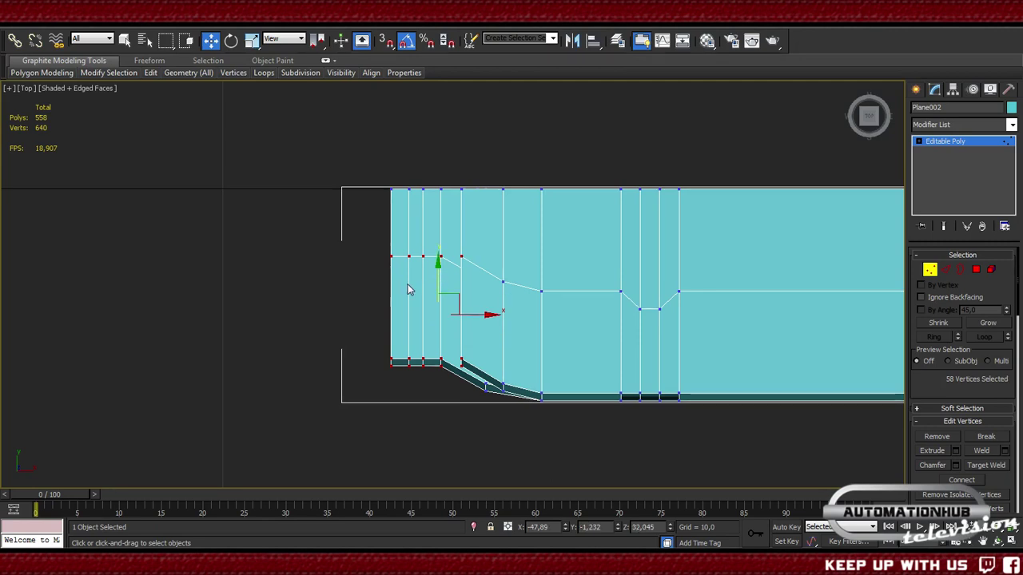
{"action": "left_click_drag", "start_coordinate": [362, 238], "coordinate": [431, 398]}
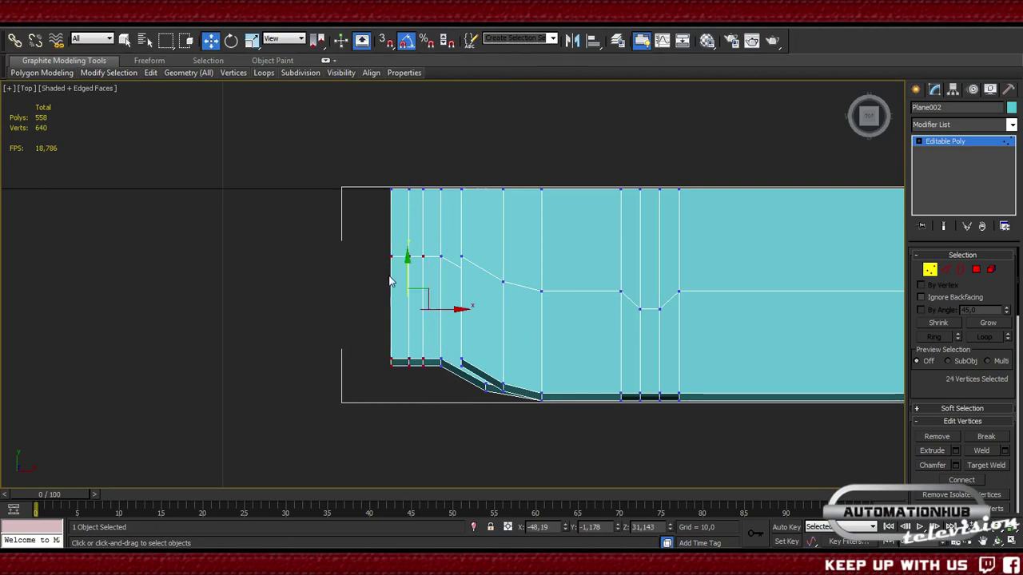
{"action": "left_click_drag", "start_coordinate": [407, 269], "coordinate": [405, 239]}
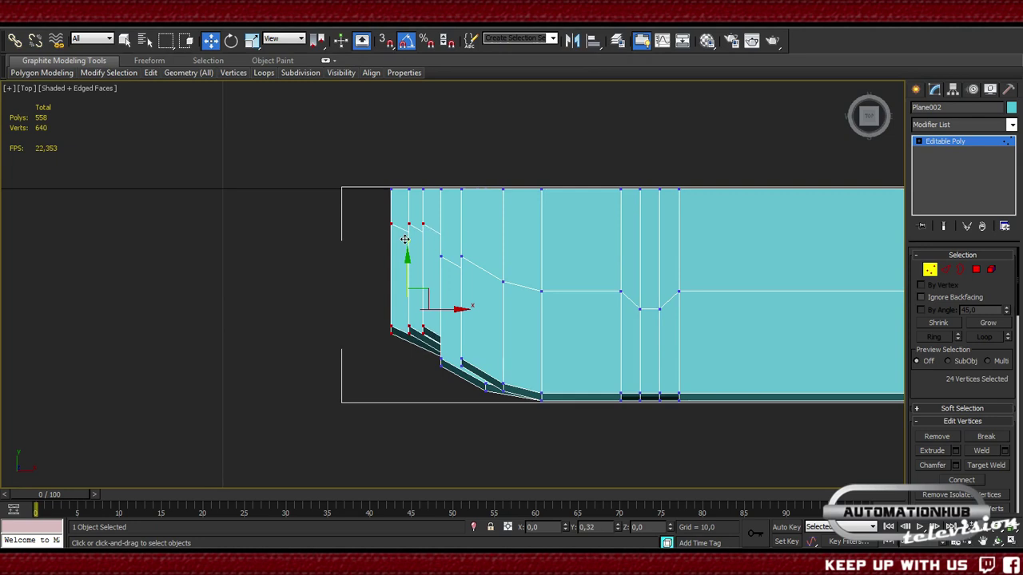
{"action": "left_click_drag", "start_coordinate": [349, 216], "coordinate": [418, 373]}
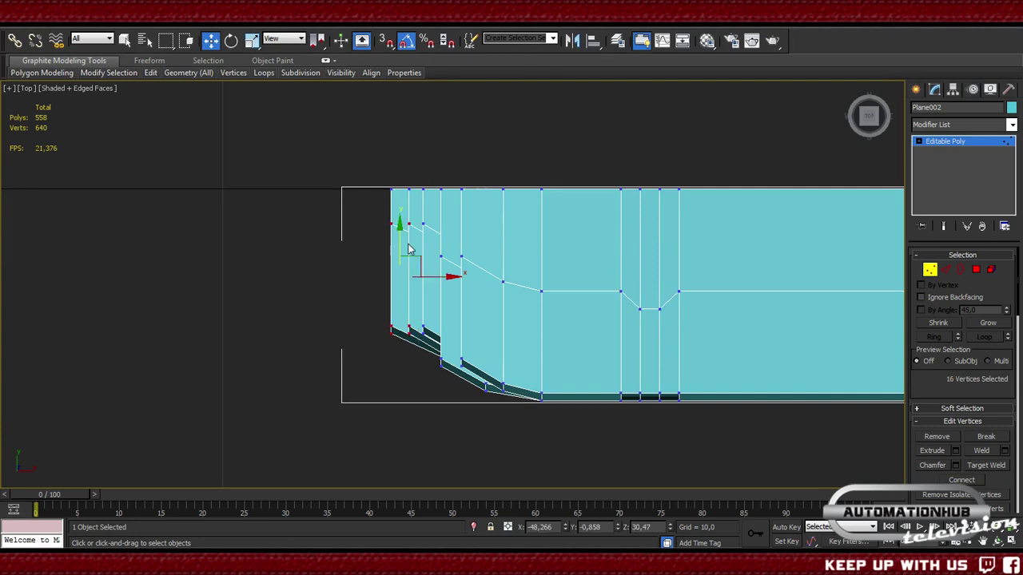
{"action": "left_click_drag", "start_coordinate": [400, 242], "coordinate": [394, 228]}
{"action": "key", "text": "ctrl+z"}
{"action": "key", "text": "ctrl+z"}
{"action": "key", "text": "ctrl+z"}
{"action": "key", "text": "ctrl+z"}
{"action": "key", "text": "ctrl+z"}
{"action": "key", "text": "ctrl+z"}
{"action": "key", "text": "ctrl+z"}
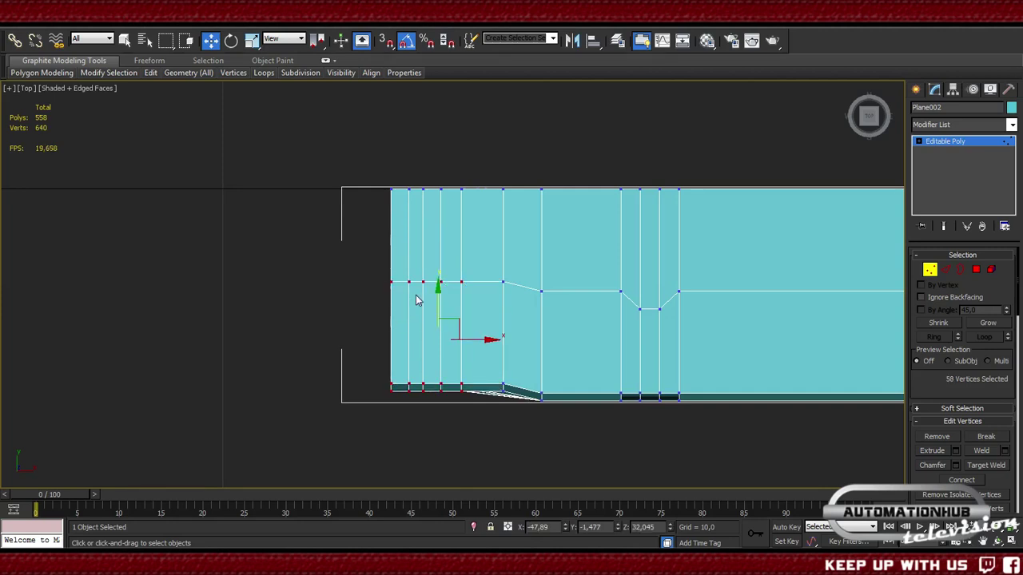
- Move the five outermost columns' middle and front vertices about 0.24 along positive Y, and the outermost three columns about 0.3 further
{"action": "left_click_drag", "start_coordinate": [437, 301], "coordinate": [432, 279]}
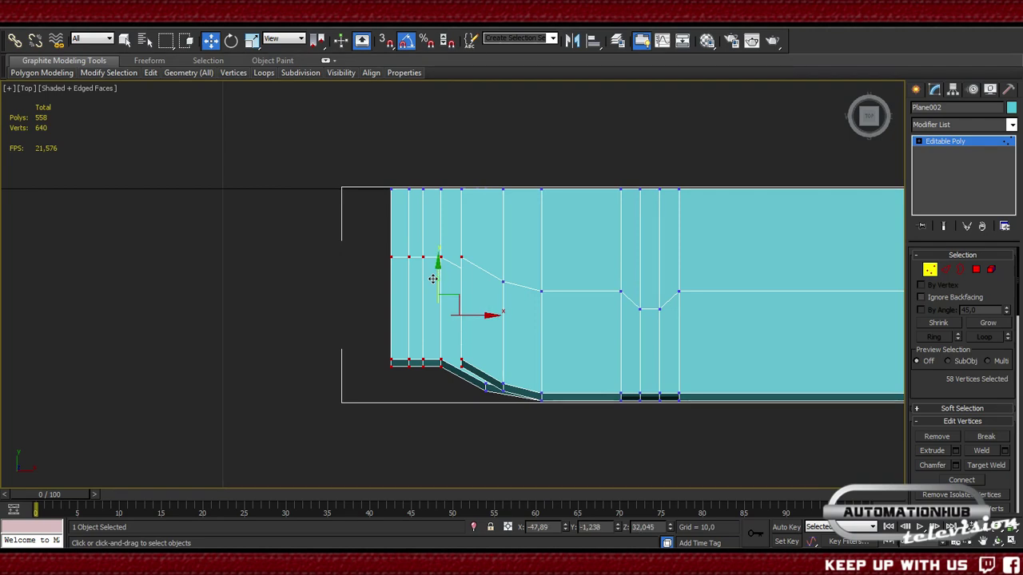
{"action": "left_click", "coordinate": [356, 263]}
{"action": "left_click_drag", "start_coordinate": [434, 391], "coordinate": [435, 391]}
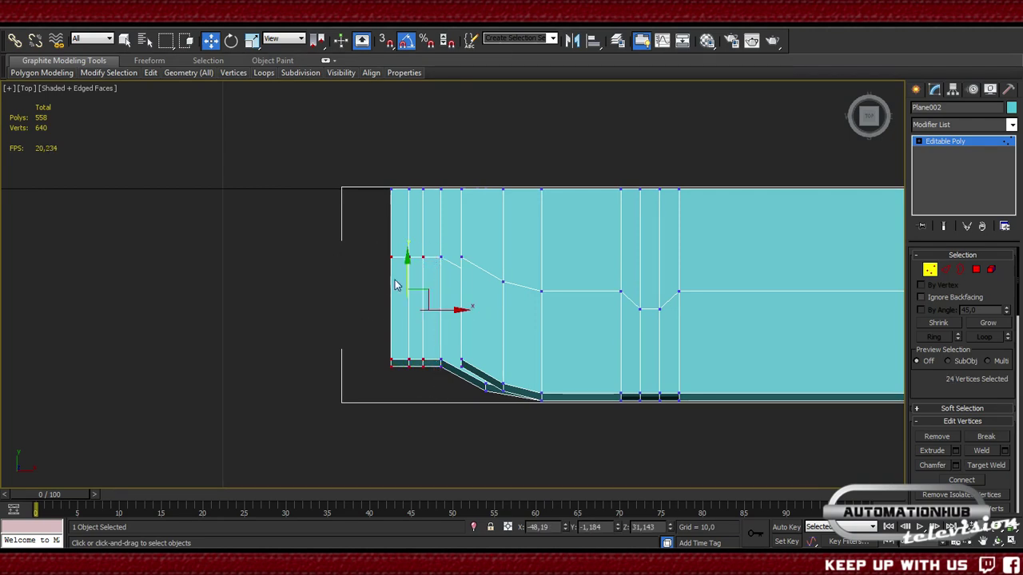
{"action": "left_click_drag", "start_coordinate": [406, 268], "coordinate": [401, 237]}
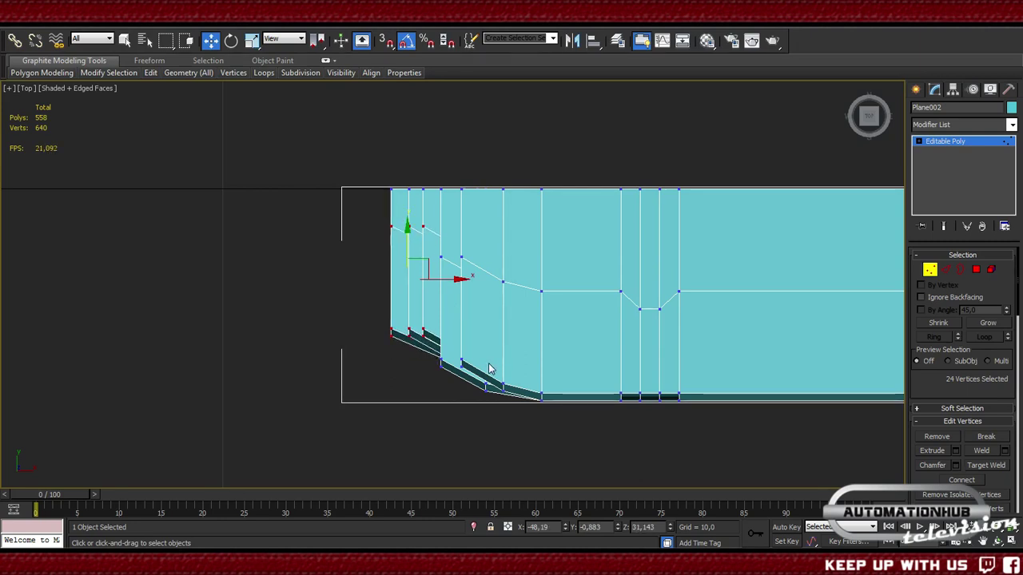
- Examine the tapered ends of the lower slats up close in the Perspective view
{"action": "key", "text": "p"}
{"action": "key", "text": "z"}
{"action": "scroll", "coordinate": [484, 359], "scroll_direction": "down", "scroll_amount": 4}
{"action": "middle_click_drag", "start_coordinate": [422, 388], "coordinate": [552, 307]}
{"action": "scroll", "coordinate": [426, 224], "scroll_direction": "up", "scroll_amount": 4}
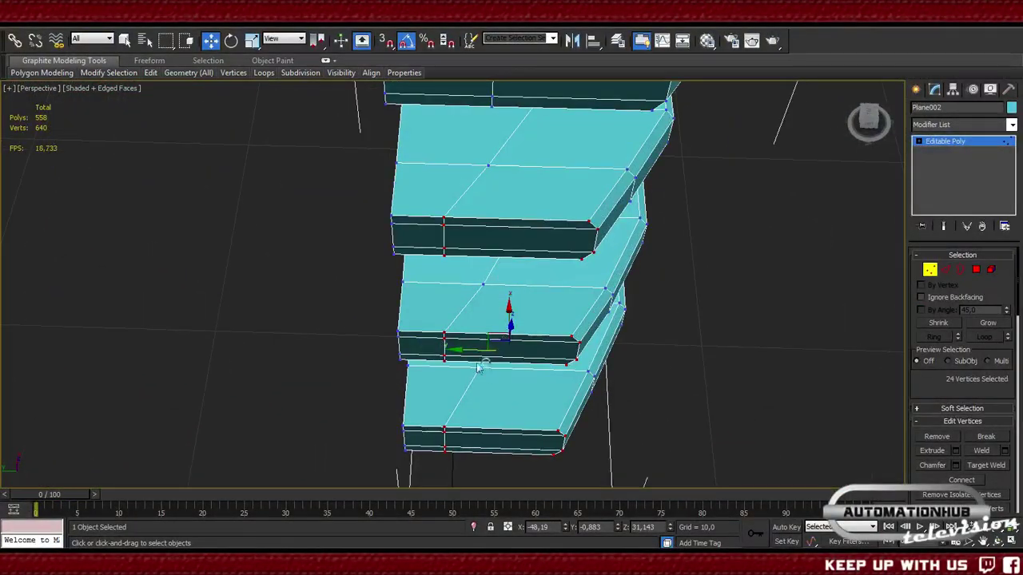
- Try to move the three lowest slats' middle and front end vertices about 0.17 along positive Y and adjust the lower two further
{"action": "left_click_drag", "start_coordinate": [465, 349], "coordinate": [442, 345]}
{"action": "left_click_drag", "start_coordinate": [323, 201], "coordinate": [609, 283], "text": "alt"}
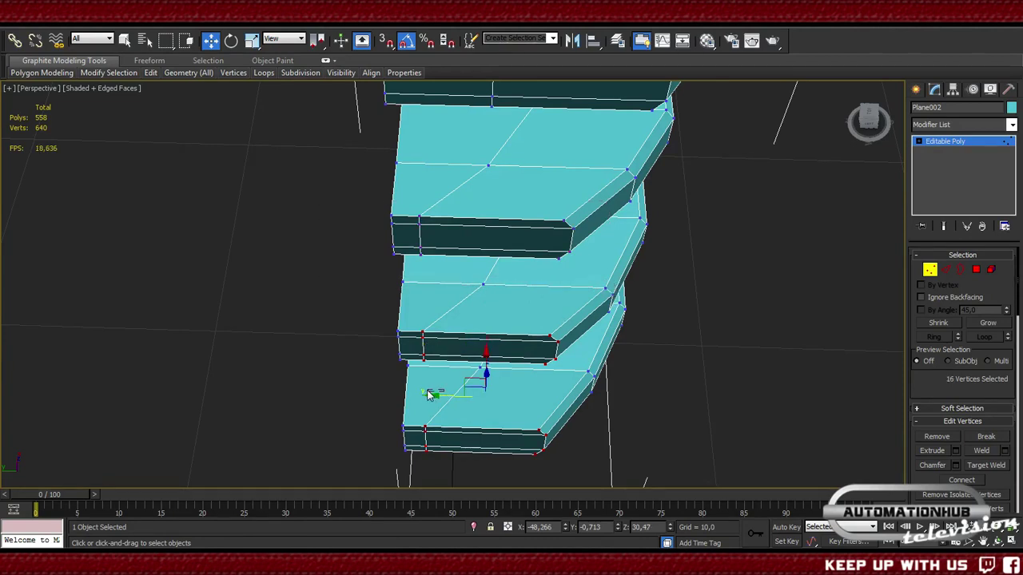
{"action": "left_click_drag", "start_coordinate": [429, 394], "coordinate": [436, 396]}
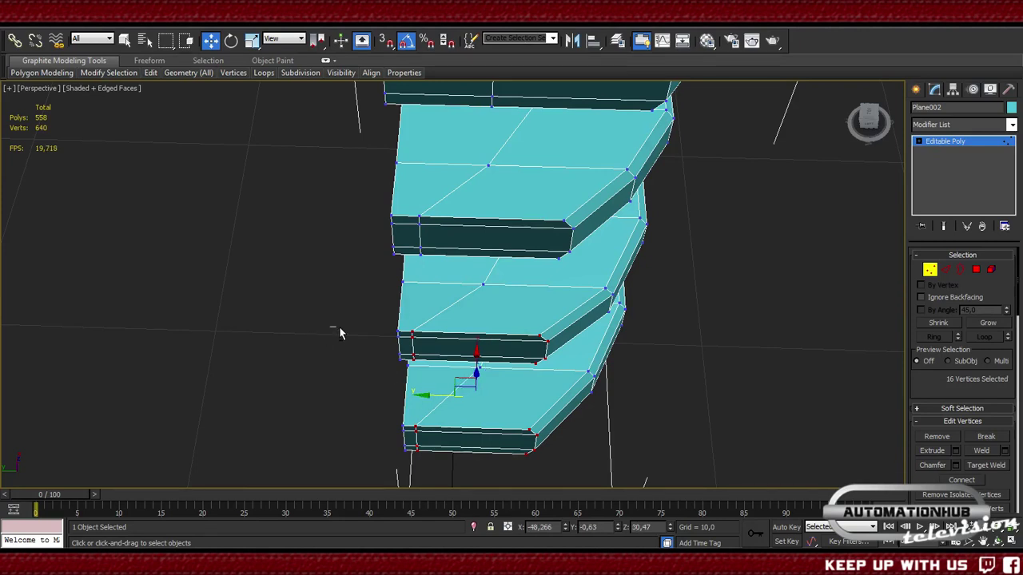
{"action": "left_click_drag", "start_coordinate": [332, 328], "coordinate": [596, 395], "text": "alt"}
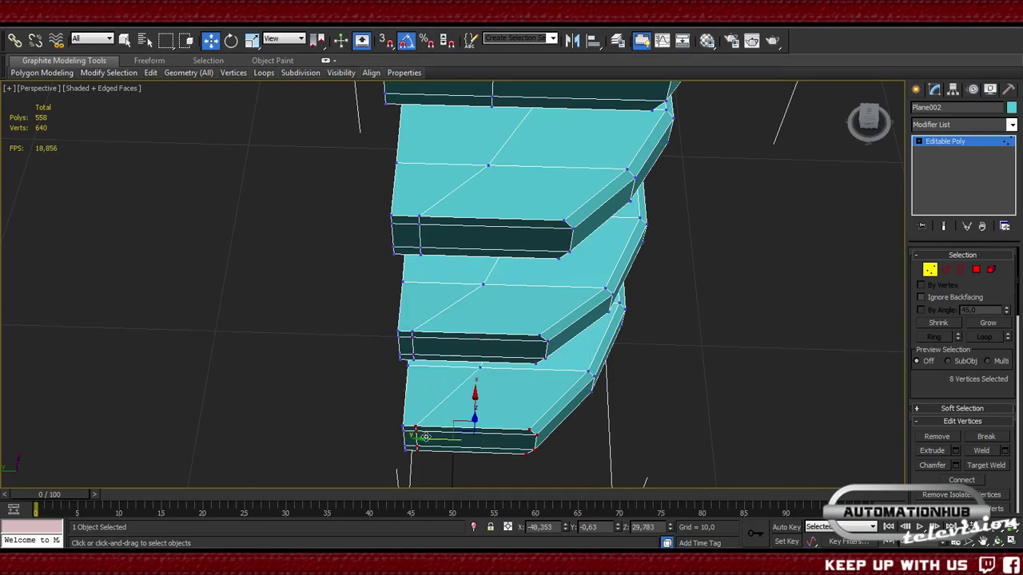
{"action": "left_click_drag", "start_coordinate": [366, 425], "coordinate": [445, 451], "text": "alt"}
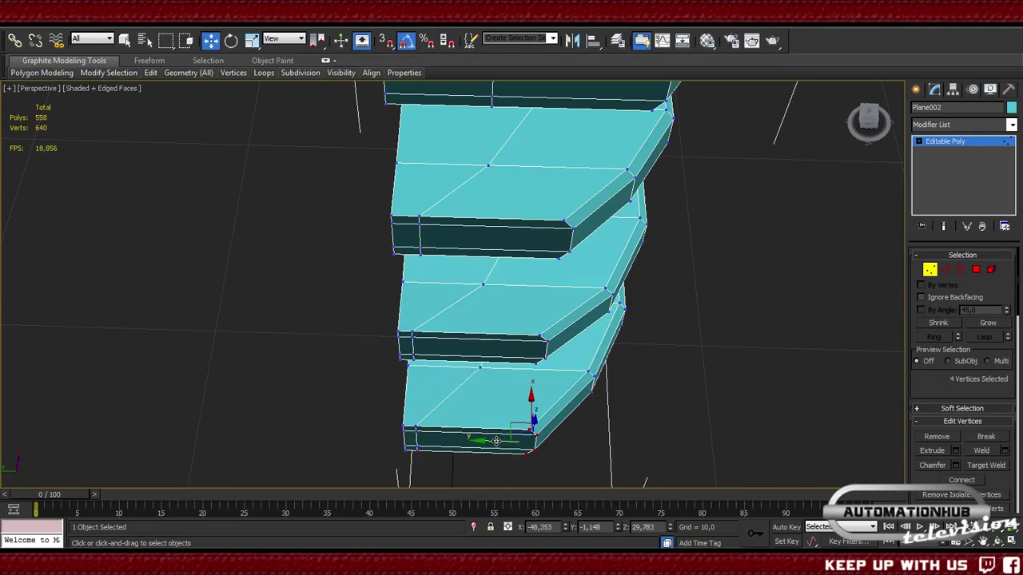
{"action": "key", "text": "ctrl+z"}
{"action": "key", "text": "ctrl+z"}
{"action": "key", "text": "ctrl+z"}
{"action": "key", "text": "ctrl+z"}
{"action": "key", "text": "ctrl+z"}
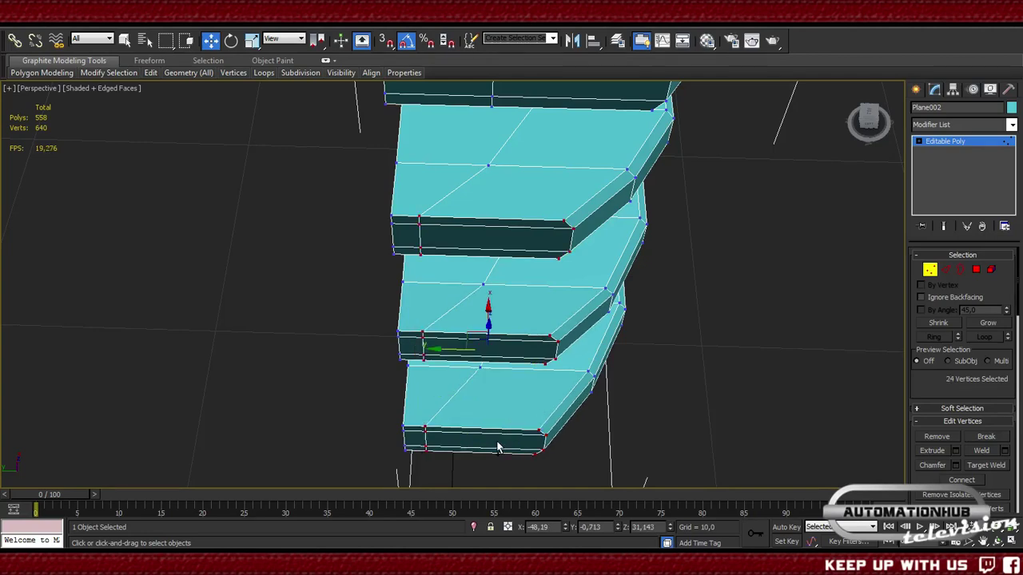
- Try to move the end vertices along positive Y with the third-lowest slat's middle vertices left out of the selection
{"action": "left_click_drag", "start_coordinate": [405, 195], "coordinate": [468, 281], "text": "alt"}
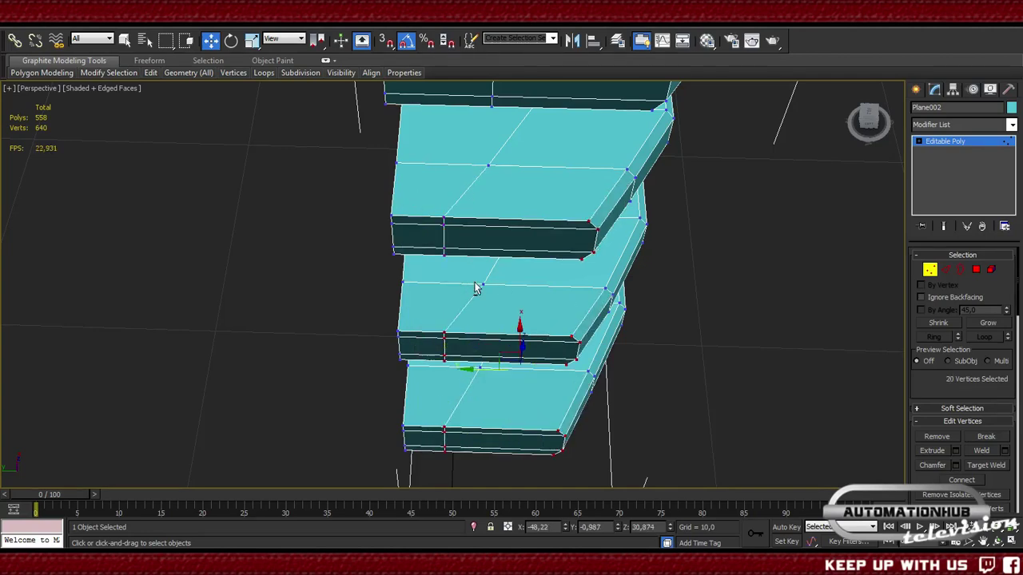
{"action": "middle_click_drag", "start_coordinate": [532, 289], "coordinate": [537, 324]}
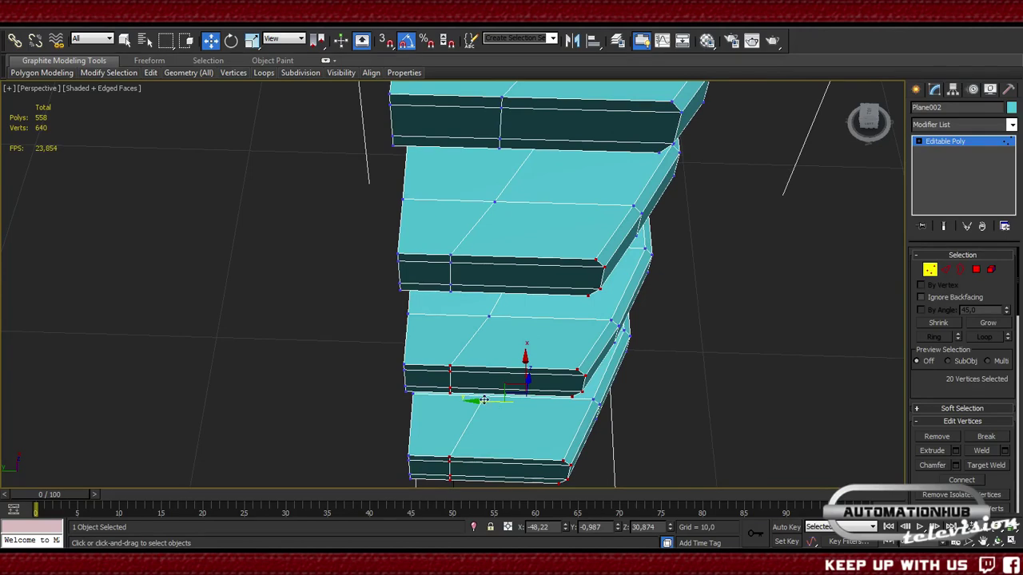
{"action": "left_click_drag", "start_coordinate": [483, 399], "coordinate": [443, 397]}
{"action": "left_click_drag", "start_coordinate": [588, 328], "coordinate": [572, 342], "text": "alt"}
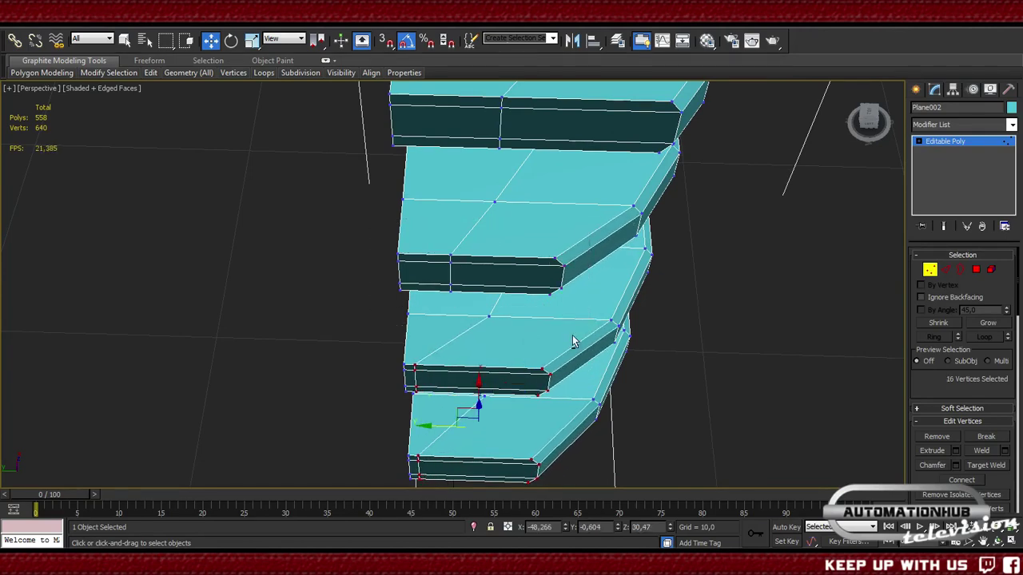
{"action": "key", "text": "ctrl+z"}
{"action": "key", "text": "ctrl+z"}
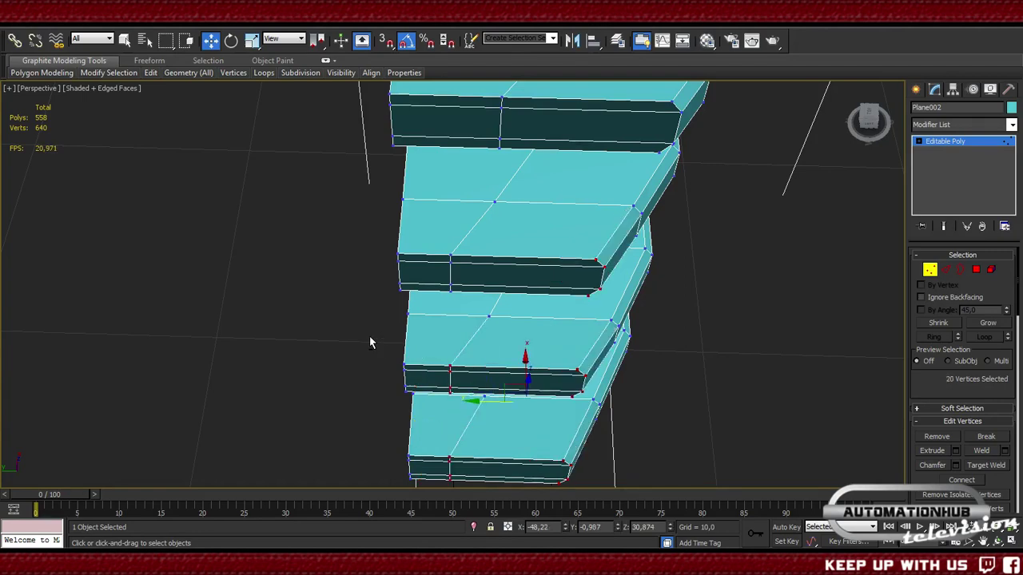
- Move only the front corner vertices of the three lowest slats' ends about 0.293 along positive Y, and fine-tune the two lowest slats' corners
{"action": "left_click_drag", "start_coordinate": [348, 206], "coordinate": [489, 510]}
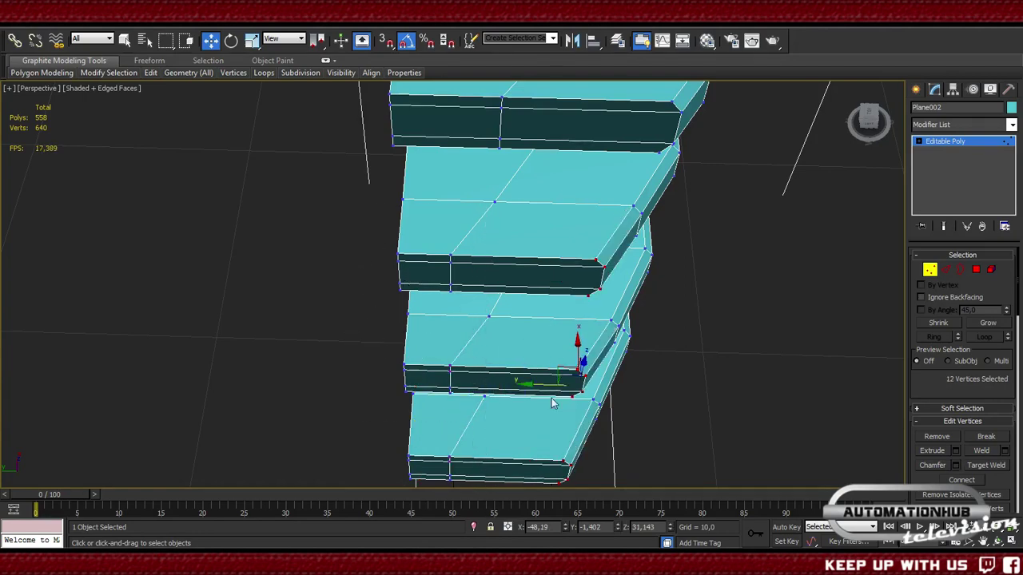
{"action": "left_click_drag", "start_coordinate": [540, 384], "coordinate": [500, 383]}
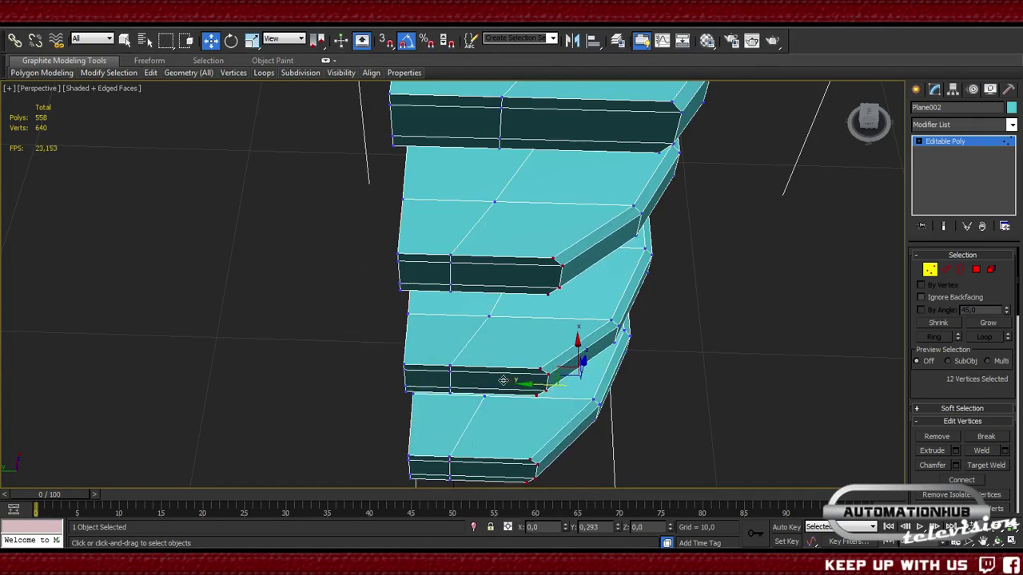
{"action": "left_click_drag", "start_coordinate": [497, 206], "coordinate": [609, 314]}
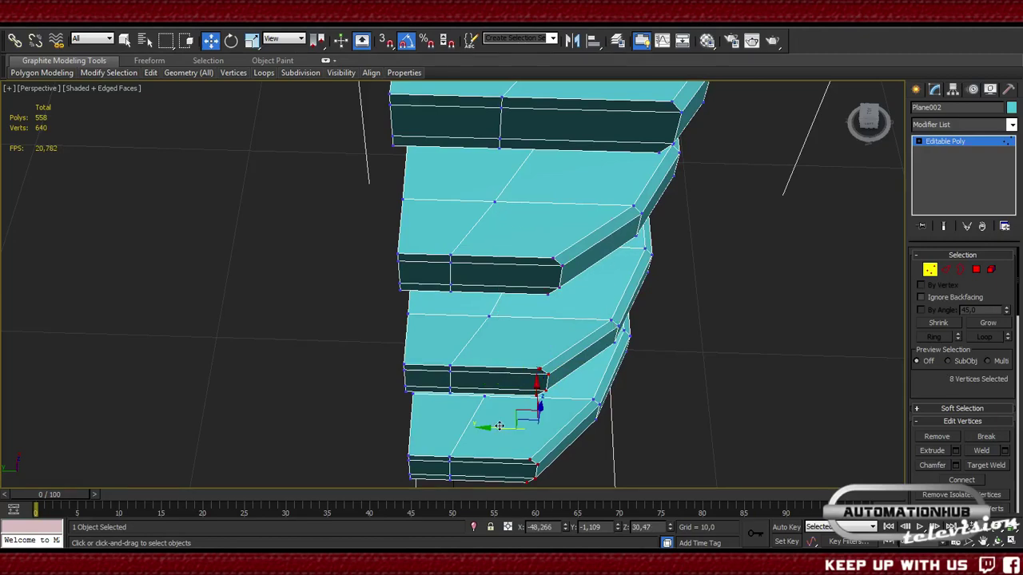
{"action": "mouse_move", "coordinate": [497, 427]}
{"action": "left_mouse_down"}
{"action": "mouse_move", "coordinate": [484, 427]}
{"action": "mouse_move", "coordinate": [501, 429]}
{"action": "left_mouse_up"}
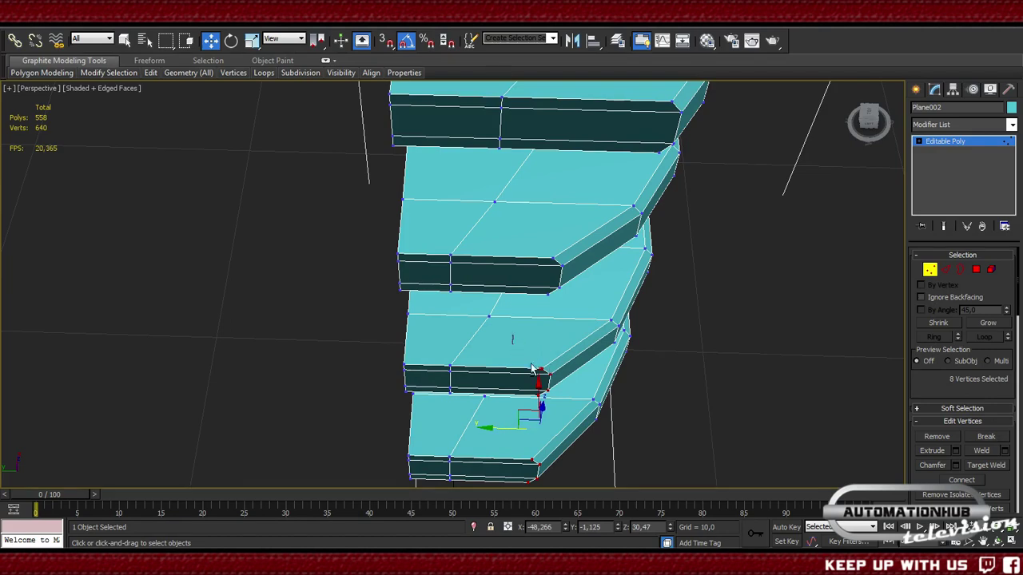
{"action": "left_click_drag", "start_coordinate": [531, 369], "coordinate": [572, 417], "text": "alt"}
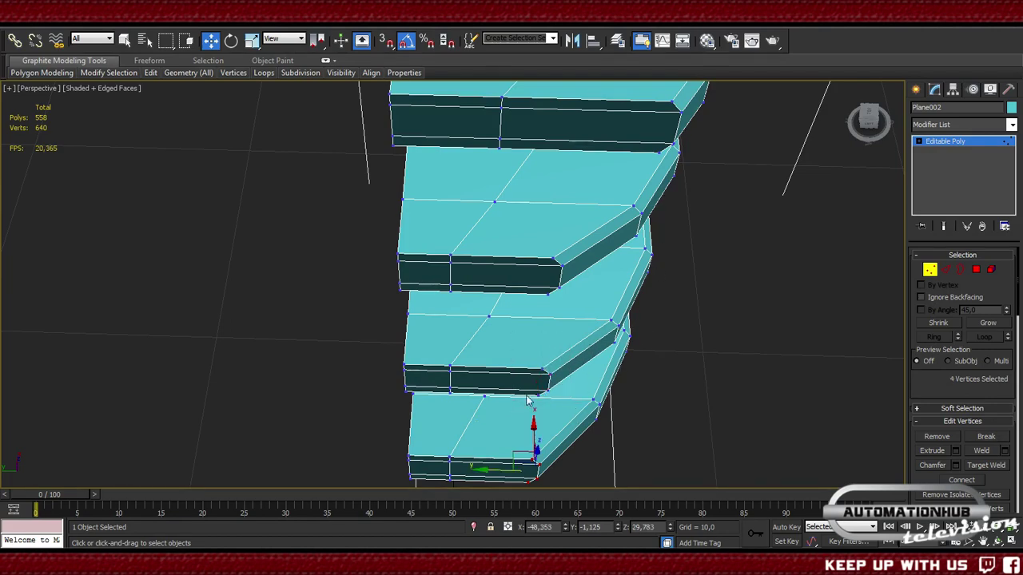
{"action": "left_click_drag", "start_coordinate": [508, 473], "coordinate": [489, 468]}
{"action": "left_click", "coordinate": [685, 409]}
- Inspect the angled slat ends from several sides in Perspective, centred on a corner vertex of the third-lowest slat
{"action": "middle_click_drag", "start_coordinate": [637, 288], "coordinate": [603, 413]}
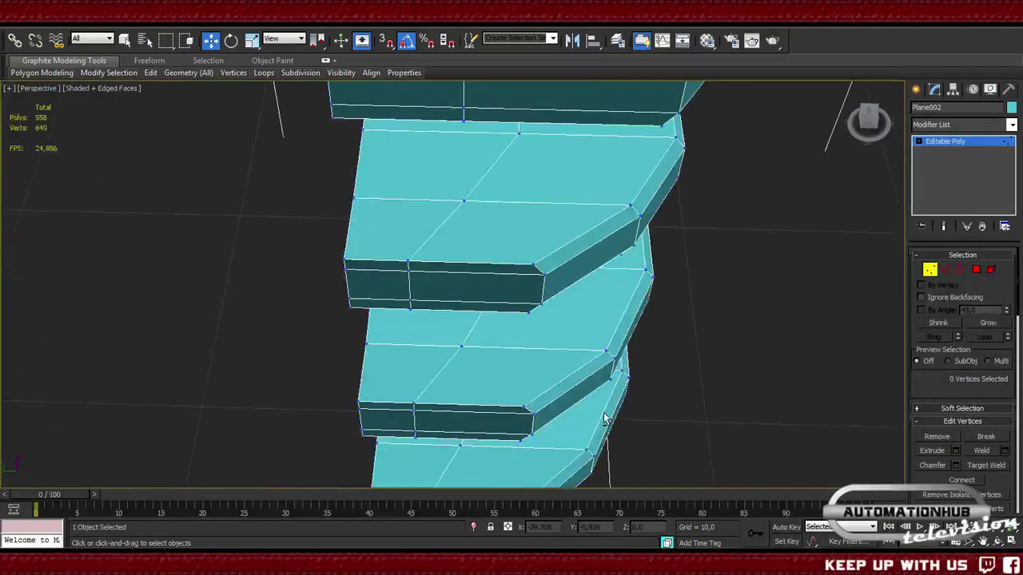
{"action": "left_click", "coordinate": [641, 217]}
{"action": "key", "text": "z"}
{"action": "scroll", "coordinate": [626, 228], "scroll_direction": "down", "scroll_amount": 6}
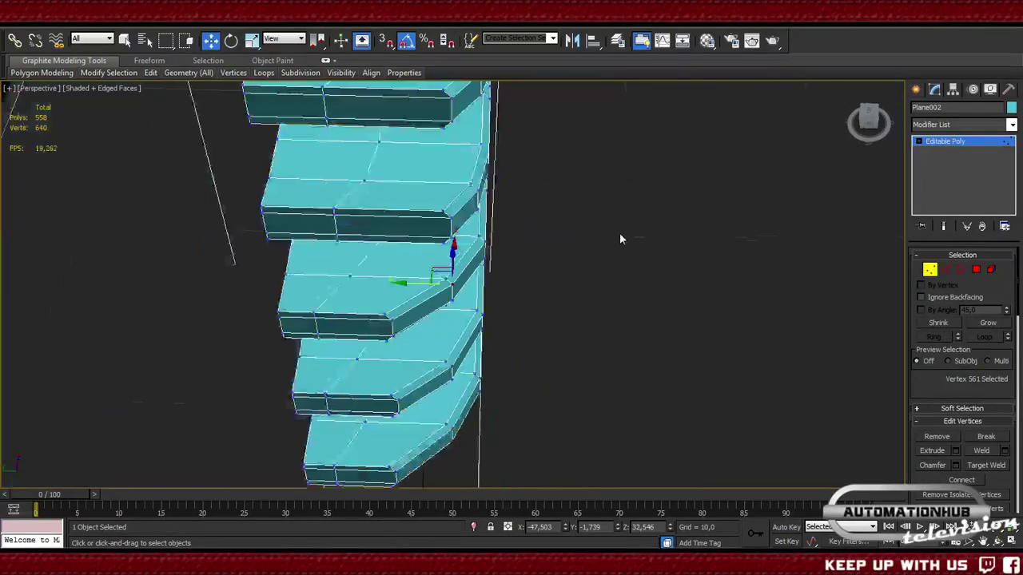
{"action": "middle_click_drag", "start_coordinate": [619, 233], "coordinate": [528, 257], "text": "alt"}
{"action": "middle_click_drag", "start_coordinate": [472, 312], "coordinate": [501, 338]}
{"action": "scroll", "coordinate": [468, 277], "scroll_direction": "up", "scroll_amount": 3}
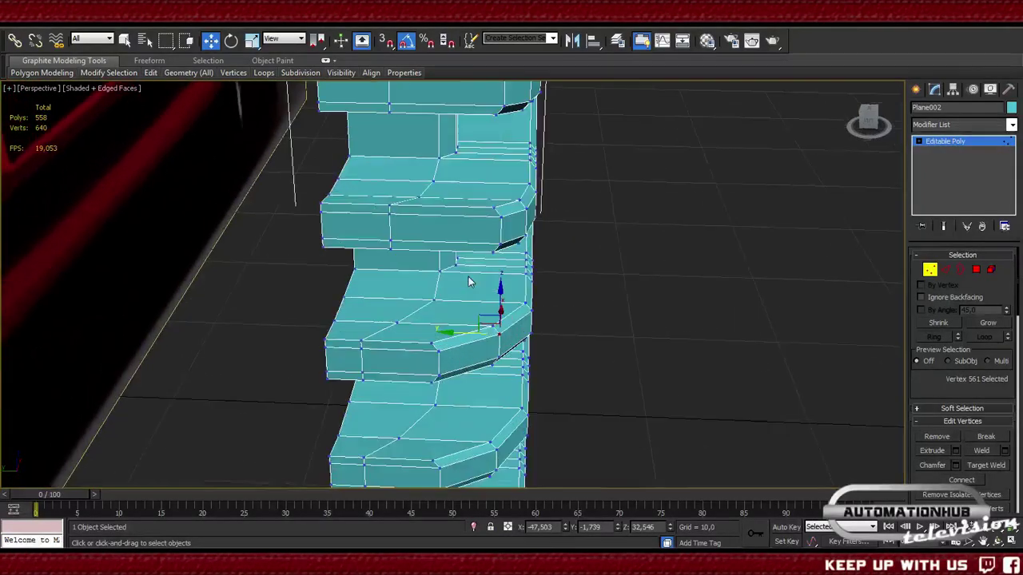
- Select the four front corner vertices of the fourth-lowest slat's outer end and try moving them along positive Y
{"action": "middle_click_drag", "start_coordinate": [457, 298], "coordinate": [469, 321], "text": "alt"}
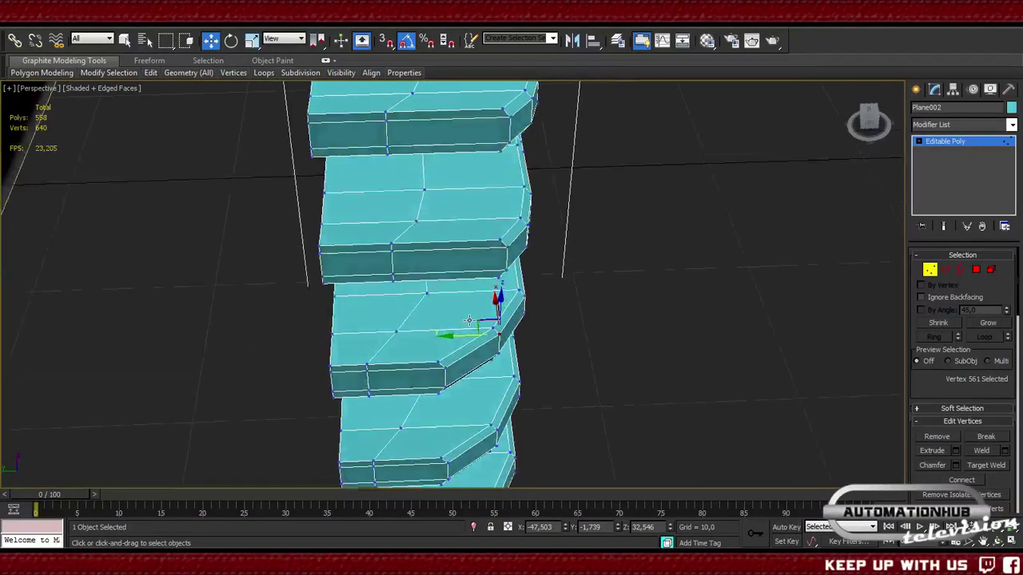
{"action": "left_click", "coordinate": [503, 242]}
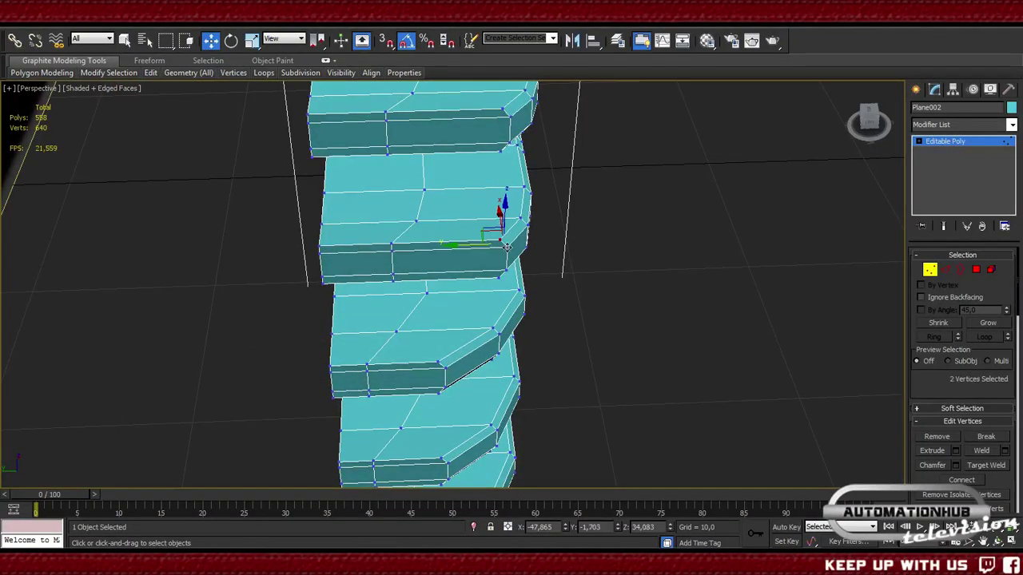
{"action": "left_click", "coordinate": [506, 272], "text": "ctrl"}
{"action": "left_click", "coordinate": [499, 276], "text": "ctrl"}
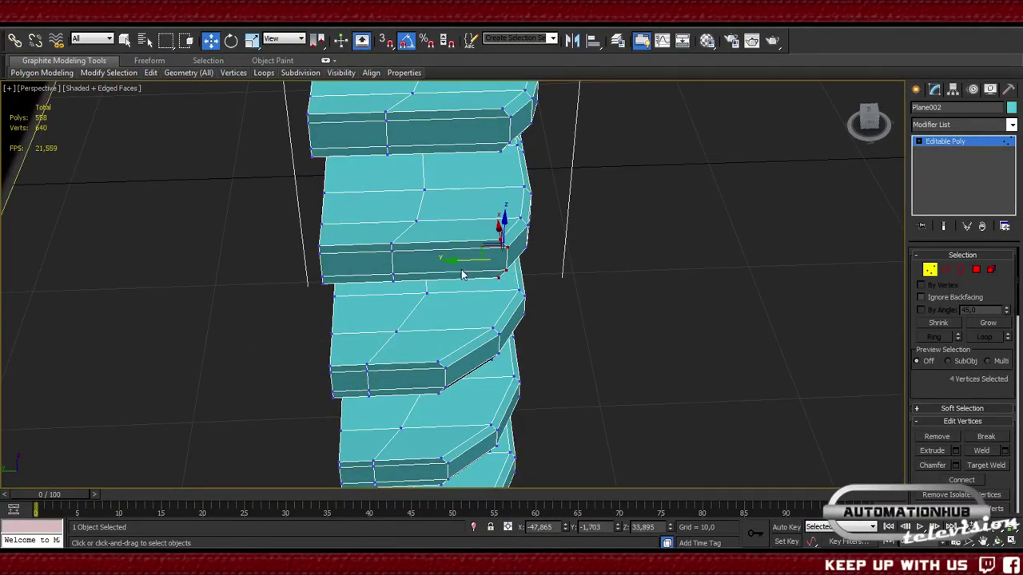
{"action": "left_click_drag", "start_coordinate": [464, 260], "coordinate": [448, 262]}
{"action": "key", "text": "ctrl+z"}
- Move the fourth-lowest slat's eight outer-end vertices slightly along positive Y, and its four front corner vertices another 0.125
{"action": "left_click", "coordinate": [525, 247], "text": "ctrl"}
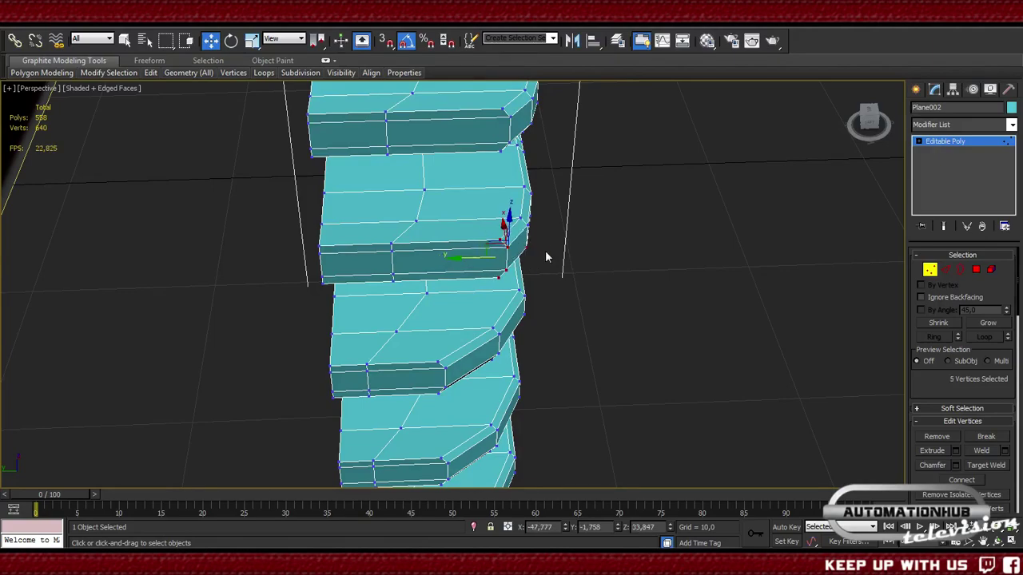
{"action": "middle_click_drag", "start_coordinate": [540, 264], "coordinate": [486, 249], "text": "alt"}
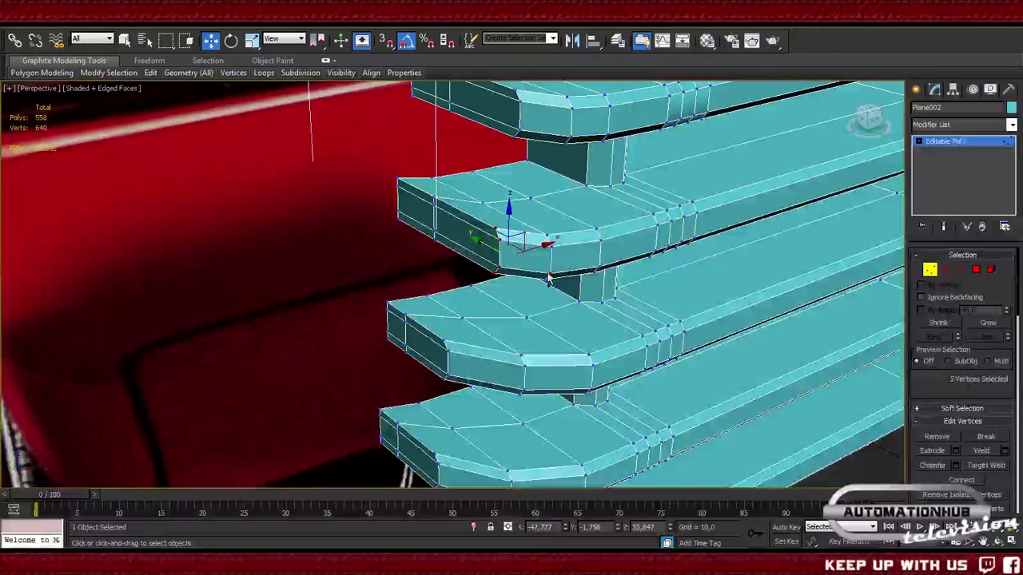
{"action": "left_click", "coordinate": [548, 276], "text": "ctrl"}
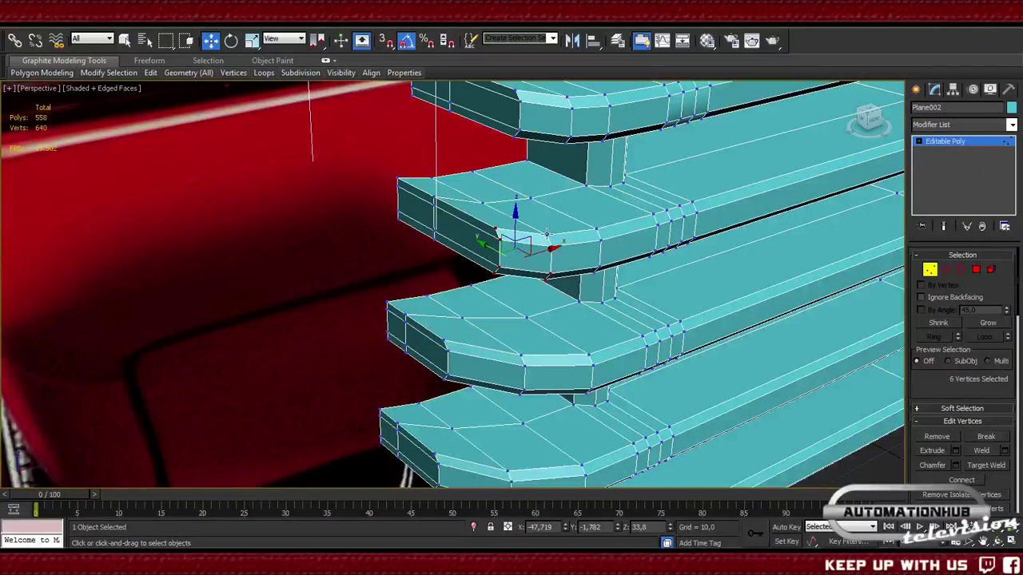
{"action": "left_click", "coordinate": [547, 235], "text": "ctrl"}
{"action": "left_click", "coordinate": [551, 246], "text": "ctrl"}
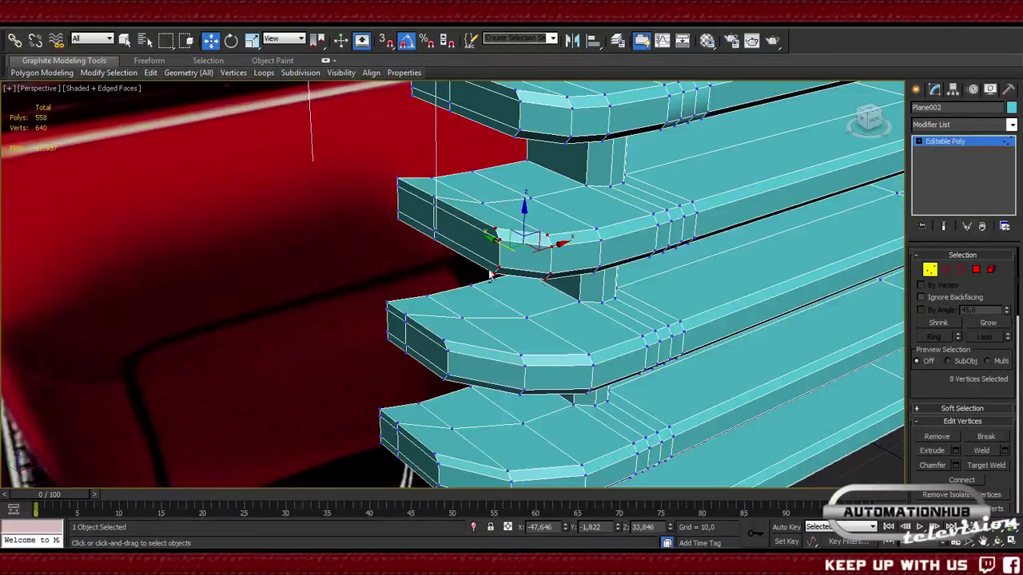
{"action": "middle_click_drag", "start_coordinate": [552, 264], "coordinate": [498, 257], "text": "alt"}
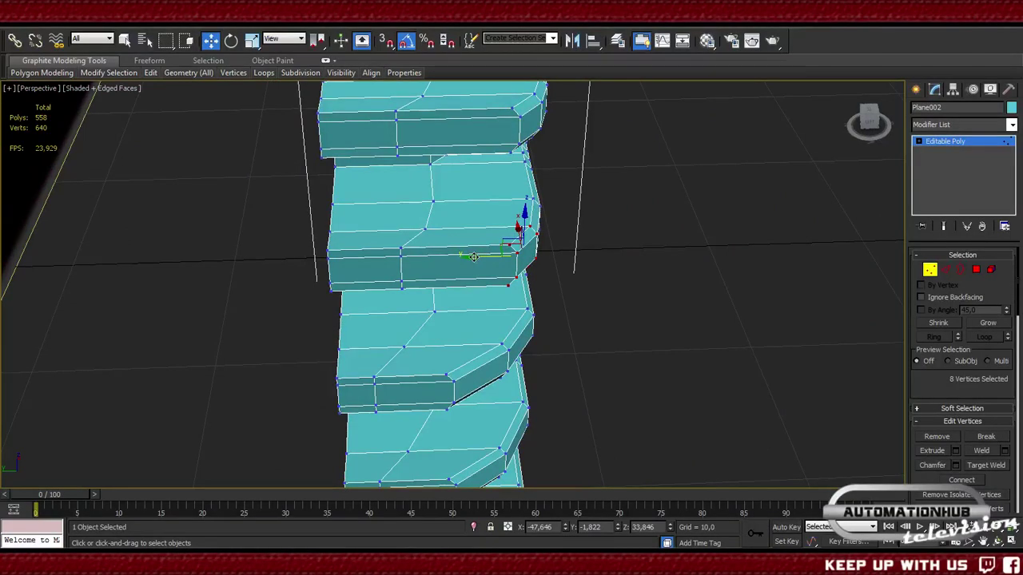
{"action": "left_click_drag", "start_coordinate": [474, 256], "coordinate": [463, 256]}
{"action": "left_click_drag", "start_coordinate": [514, 296], "coordinate": [517, 296], "text": "alt"}
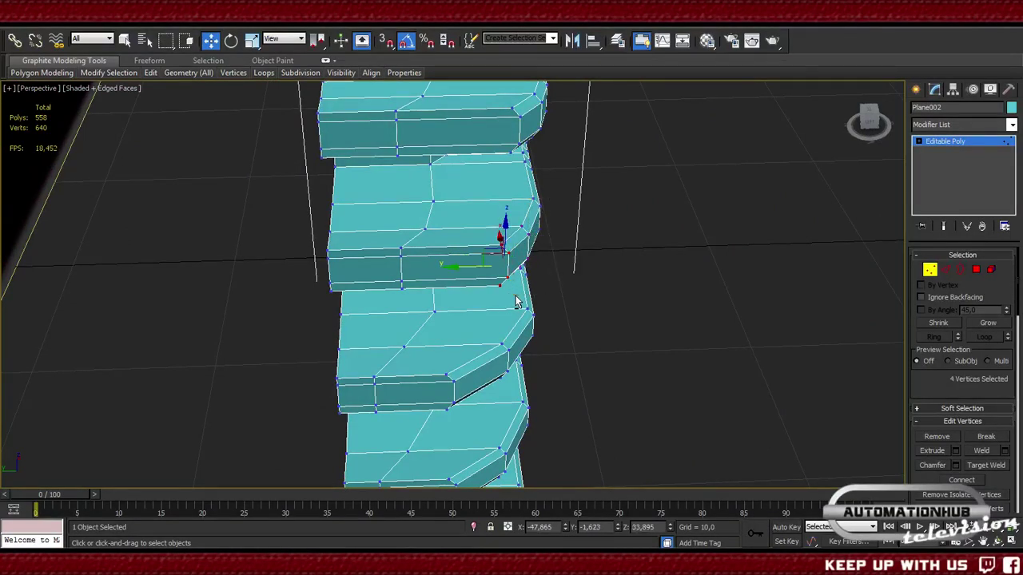
{"action": "left_click_drag", "start_coordinate": [463, 266], "coordinate": [450, 268]}
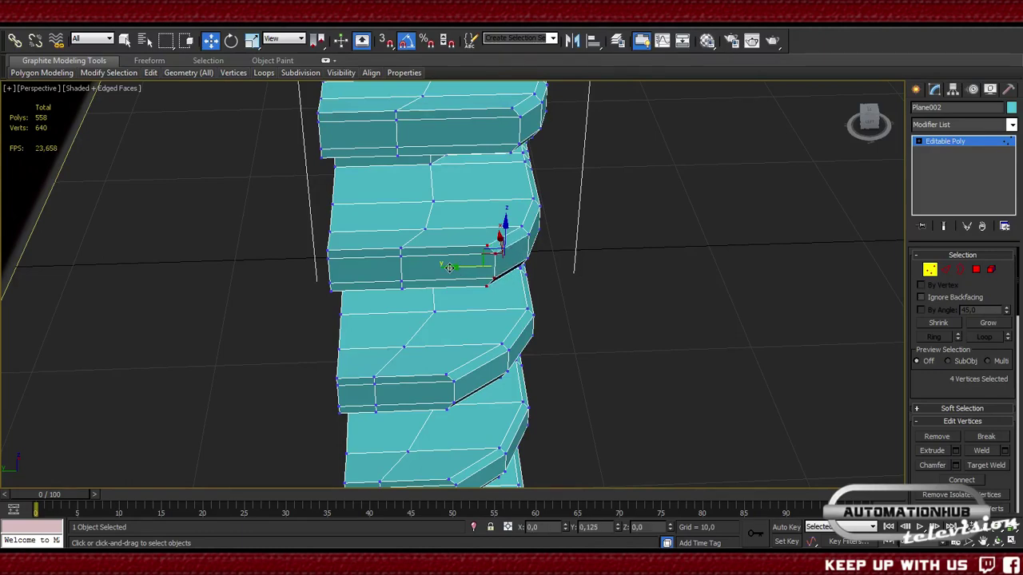
- Select the eight outer-end vertices of the fifth-lowest slat and move them slightly along positive Y
{"action": "middle_click_drag", "start_coordinate": [507, 185], "coordinate": [507, 299]}
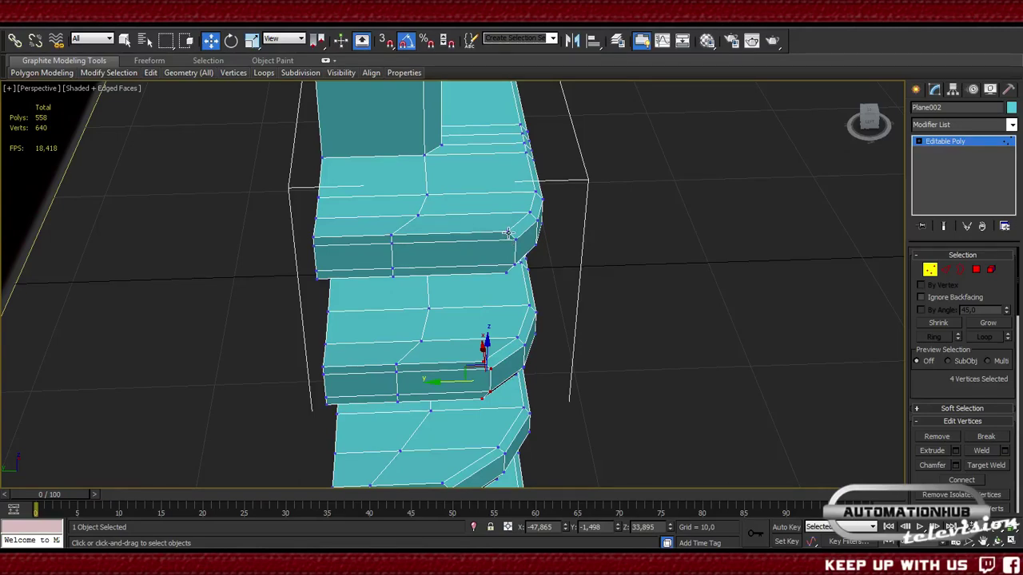
{"action": "left_click", "coordinate": [506, 234]}
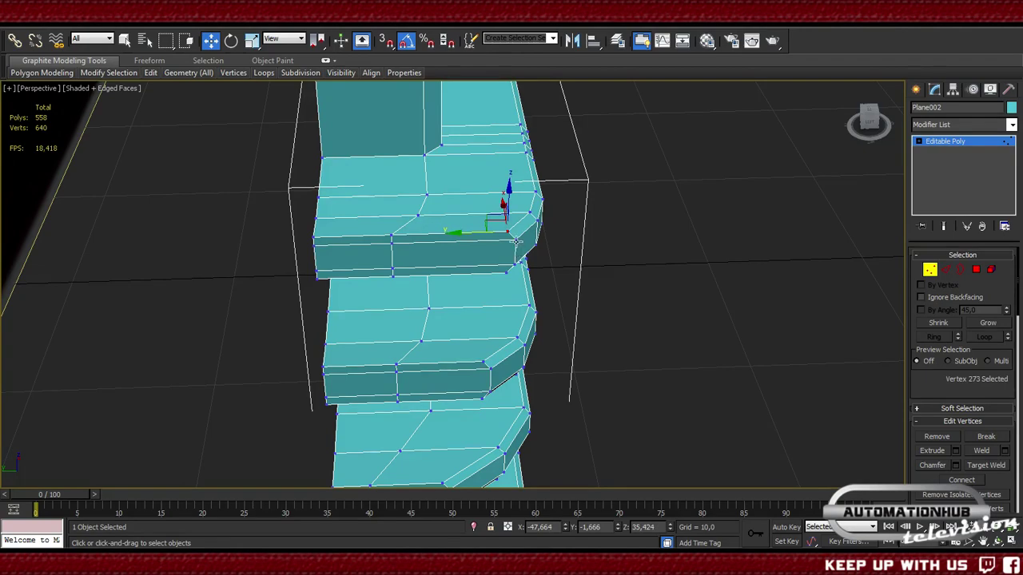
{"action": "left_click", "coordinate": [516, 240], "text": "ctrl"}
{"action": "left_click", "coordinate": [515, 263], "text": "ctrl"}
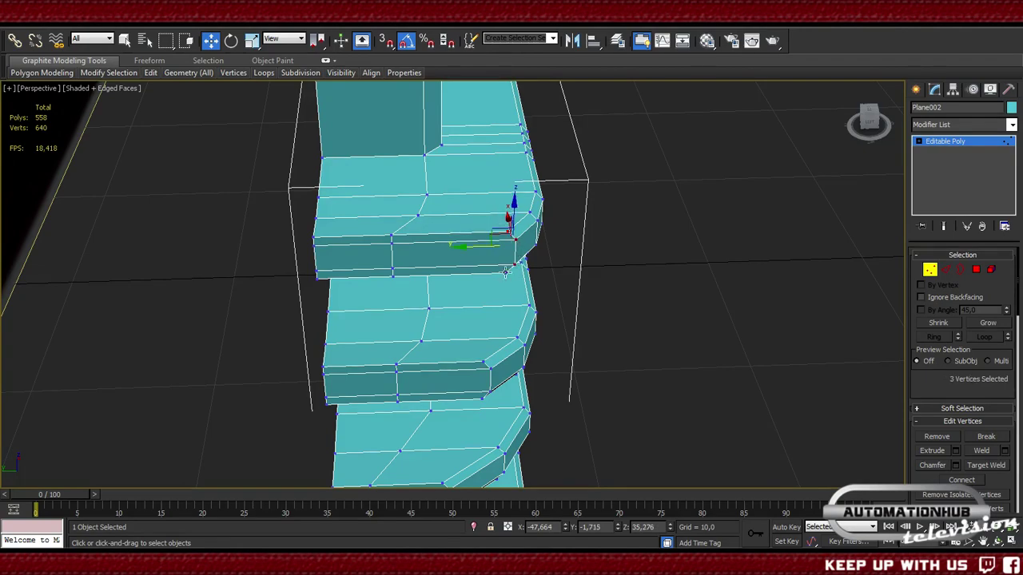
{"action": "middle_click_drag", "start_coordinate": [505, 273], "coordinate": [555, 273], "text": "alt"}
{"action": "left_click", "coordinate": [549, 273], "text": "ctrl"}
{"action": "left_click", "coordinate": [558, 272], "text": "ctrl"}
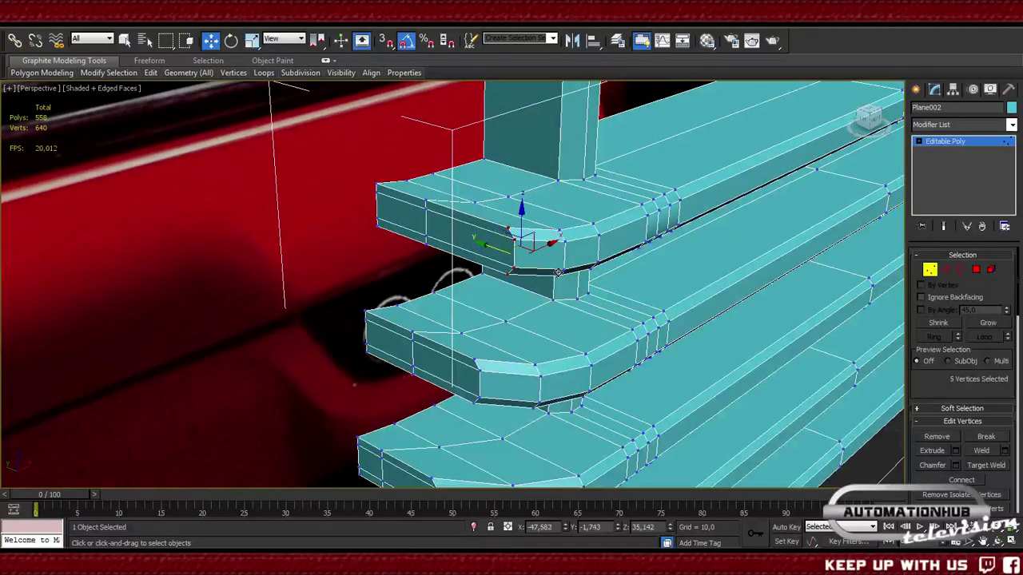
{"action": "left_click", "coordinate": [562, 244], "text": "ctrl"}
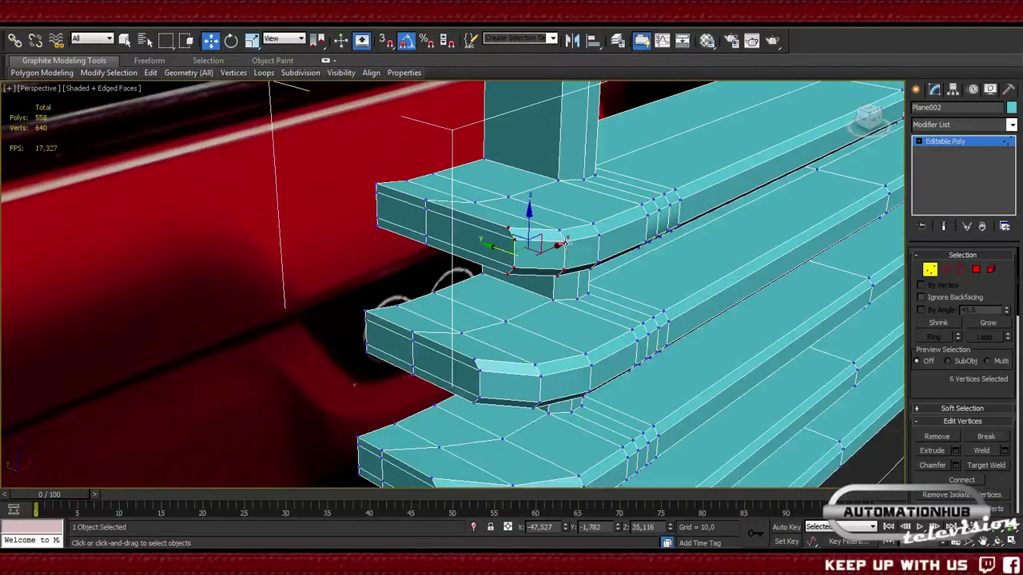
{"action": "left_click", "coordinate": [565, 243], "text": "ctrl"}
{"action": "left_click", "coordinate": [557, 230], "text": "ctrl"}
{"action": "middle_click_drag", "start_coordinate": [557, 230], "coordinate": [548, 279], "text": "alt"}
{"action": "left_click_drag", "start_coordinate": [502, 258], "coordinate": [499, 261]}
- Move only the four front corner vertices of the fifth-lowest slat's end further along positive Y
{"action": "middle_click_drag", "start_coordinate": [511, 260], "coordinate": [557, 269], "text": "alt"}
{"action": "left_click_drag", "start_coordinate": [591, 182], "coordinate": [535, 302]}
{"action": "middle_click_drag", "start_coordinate": [515, 320], "coordinate": [527, 260], "text": "alt"}
{"action": "left_click_drag", "start_coordinate": [526, 258], "coordinate": [512, 258]}
{"action": "middle_click_drag", "start_coordinate": [599, 323], "coordinate": [691, 312], "text": "alt"}
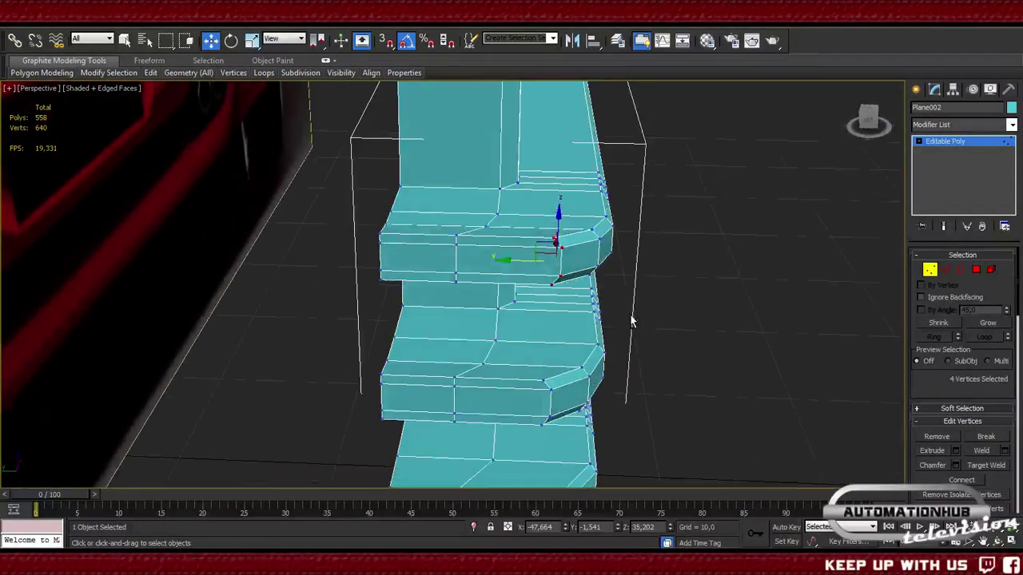
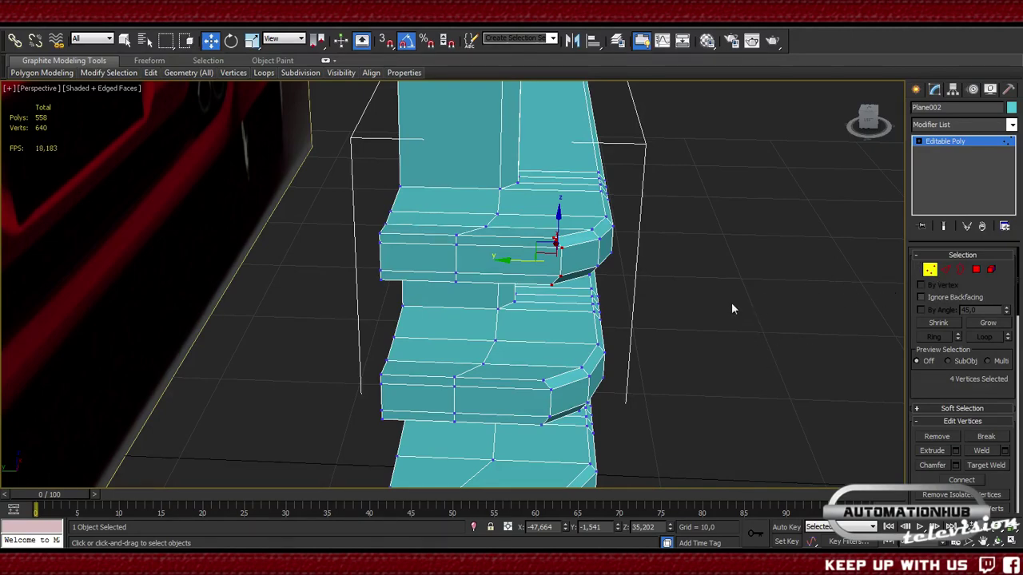
- Leave vertex editing, deselect the grille and compare its slats with the reference photo in perspective and front views
{"action": "middle_click_drag", "start_coordinate": [731, 308], "coordinate": [482, 263], "text": "alt"}
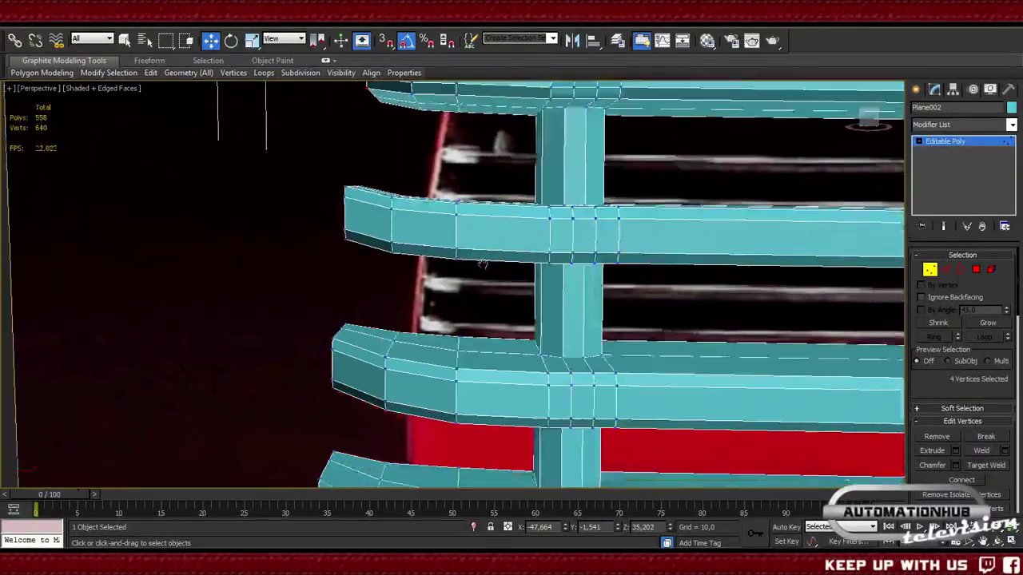
{"action": "scroll", "coordinate": [482, 264], "scroll_direction": "down", "scroll_amount": 5}
{"action": "middle_click_drag", "start_coordinate": [539, 344], "coordinate": [500, 279]}
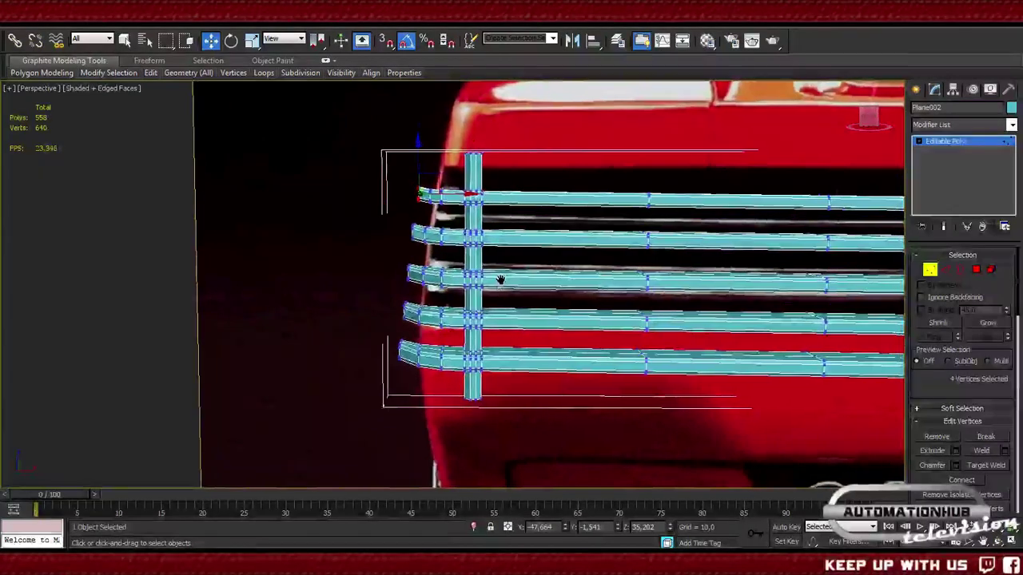
{"action": "key", "text": "1"}
{"action": "middle_click_drag", "start_coordinate": [737, 297], "coordinate": [580, 302]}
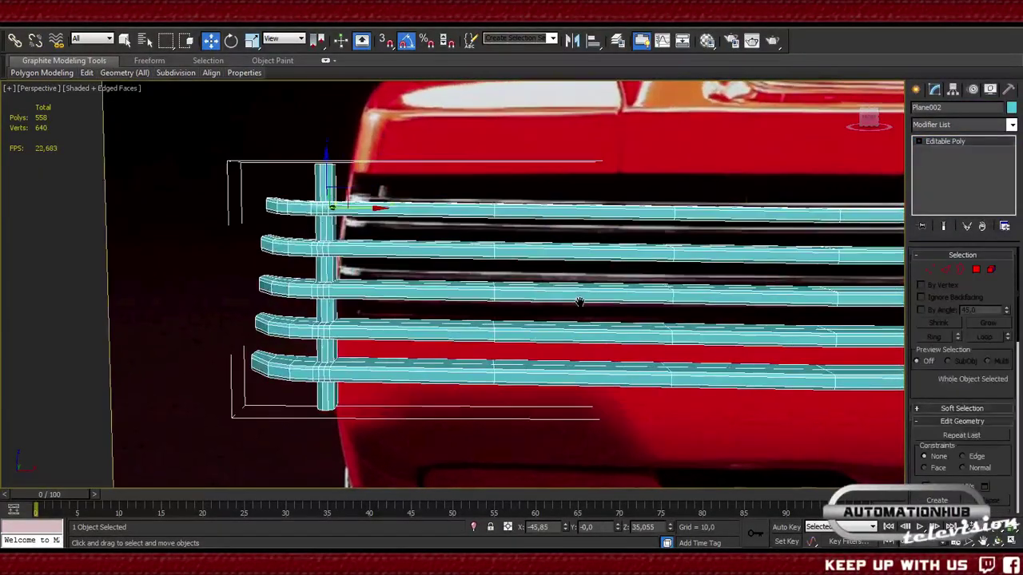
{"action": "scroll", "coordinate": [579, 302], "scroll_direction": "down", "scroll_amount": 5}
{"action": "left_click", "coordinate": [684, 362]}
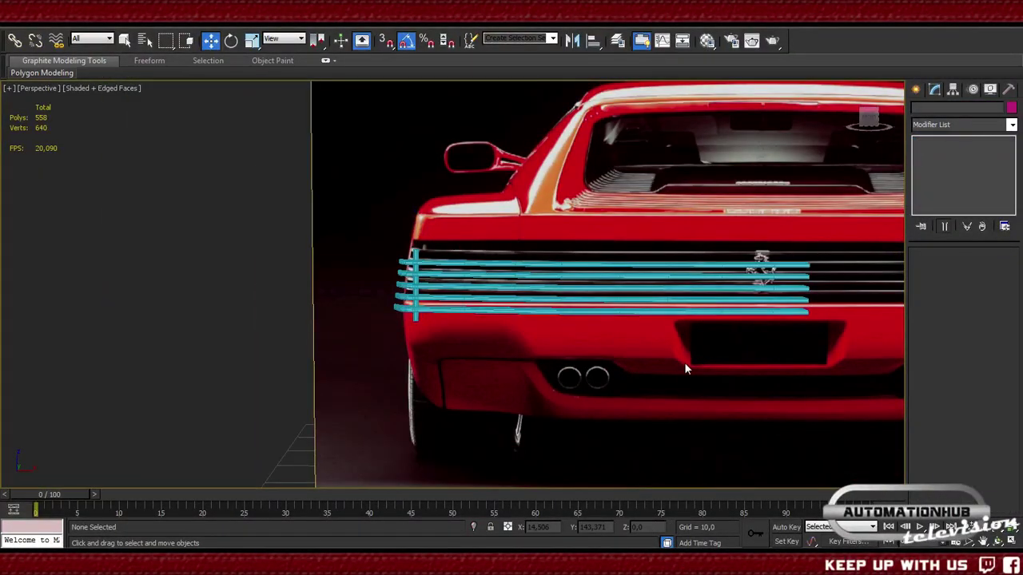
{"action": "key", "text": "f"}
{"action": "scroll", "coordinate": [472, 312], "scroll_direction": "down", "scroll_amount": 4}
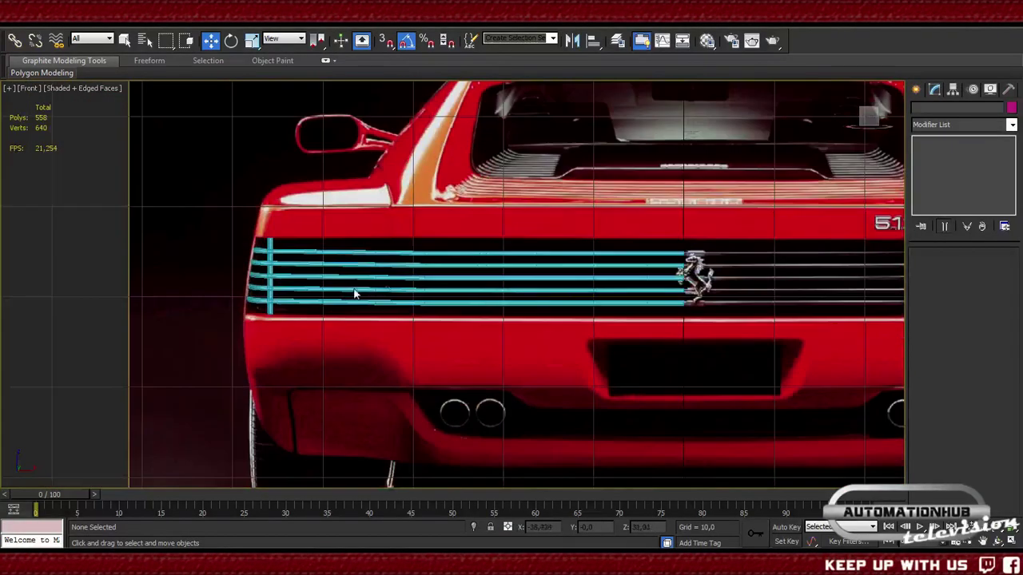
- Select the grille half and add a Symmetry modifier to it
{"action": "left_click", "coordinate": [477, 252]}
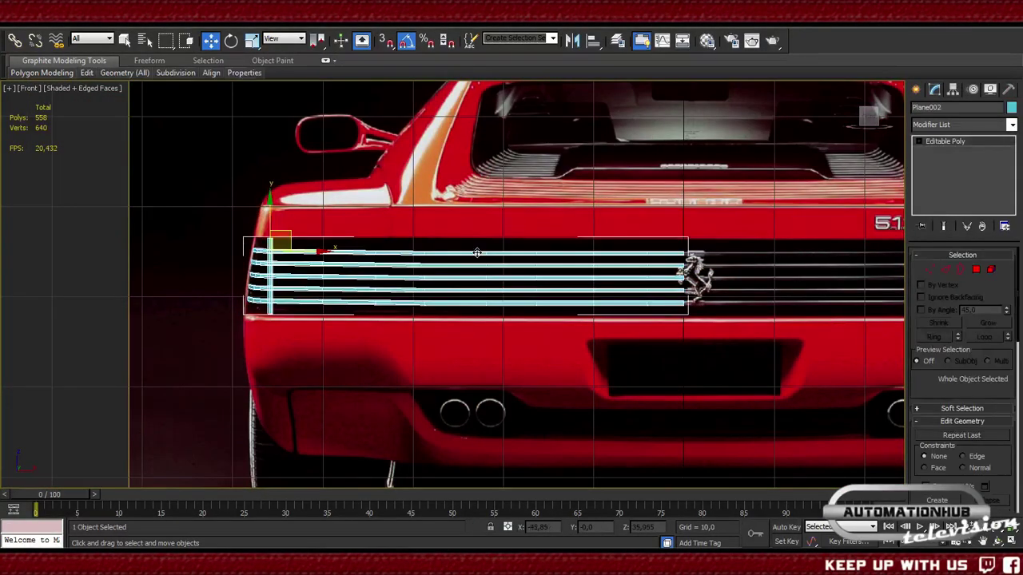
{"action": "left_click", "coordinate": [1011, 124]}
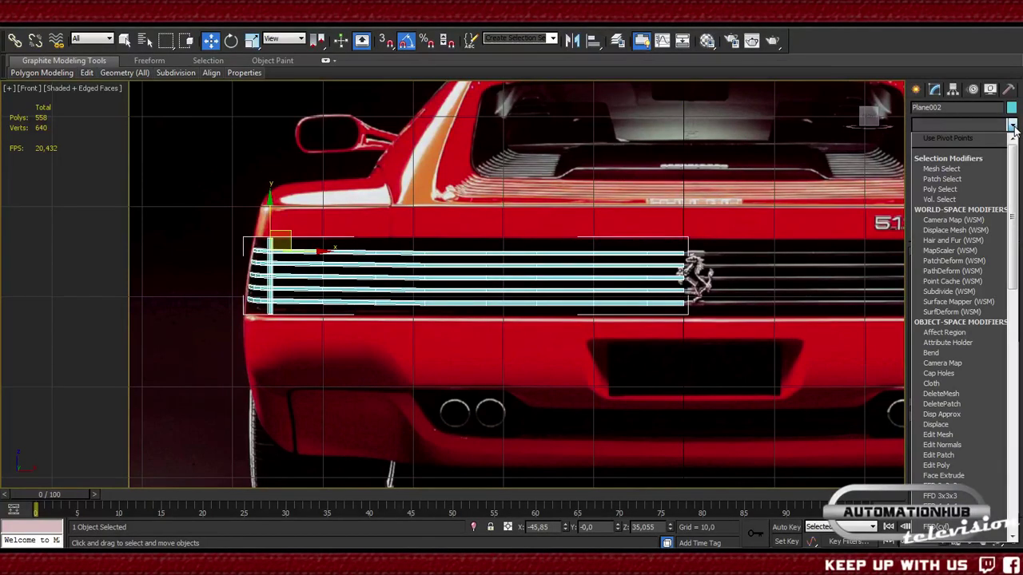
{"action": "left_click", "coordinate": [1011, 127]}
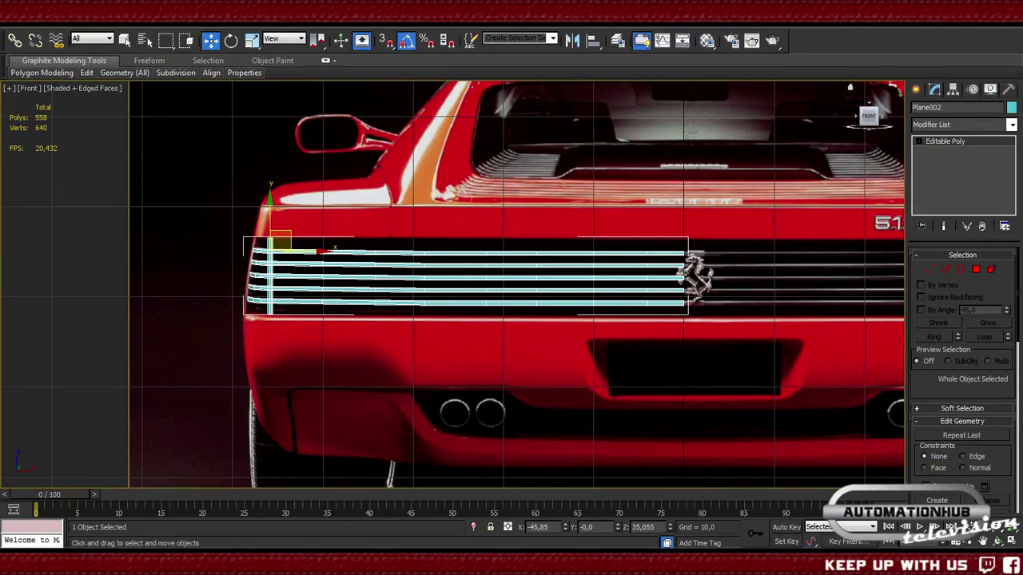
{"action": "left_click", "coordinate": [1012, 125]}
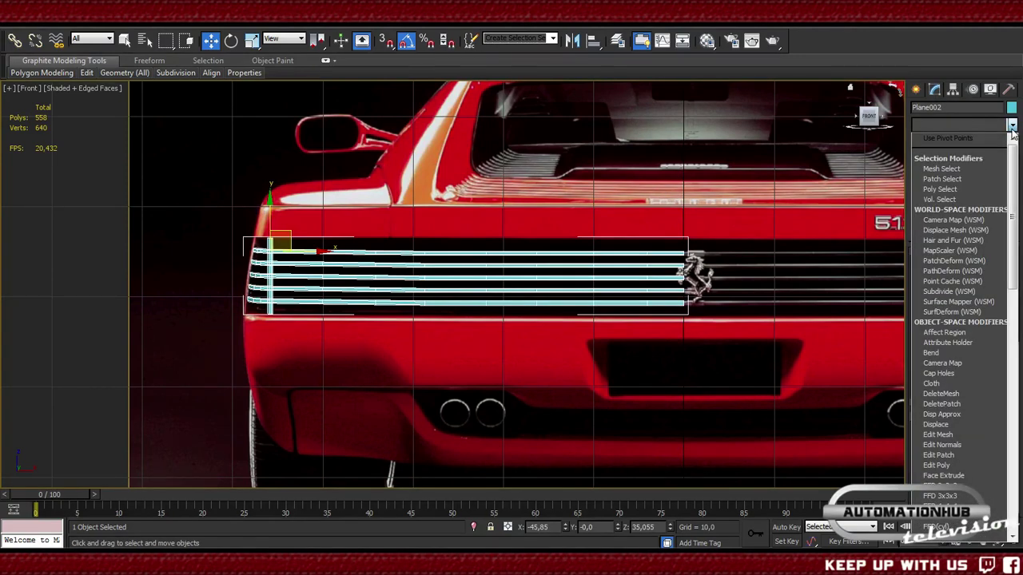
{"action": "type", "text": "sy"}
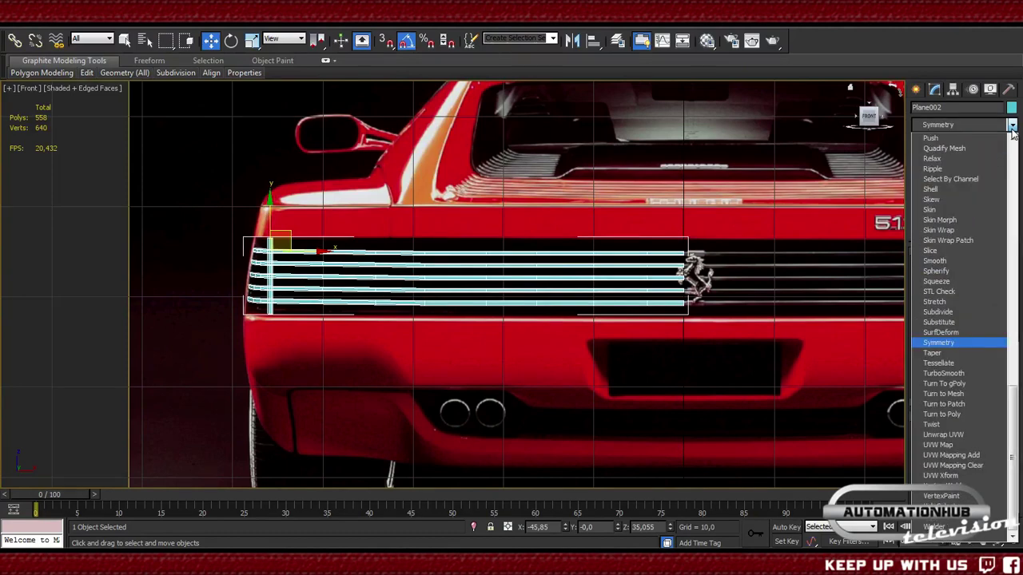
{"action": "key", "text": "Return"}
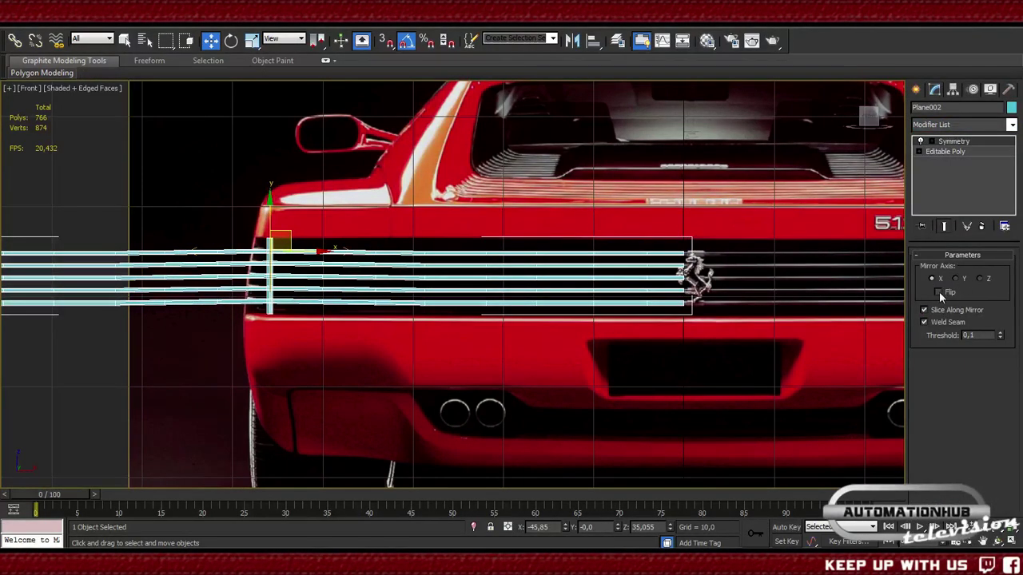
- Try the Y and Z mirror axes for the Symmetry modifier, with Flip enabled
{"action": "left_click", "coordinate": [955, 279]}
{"action": "left_click", "coordinate": [981, 279]}
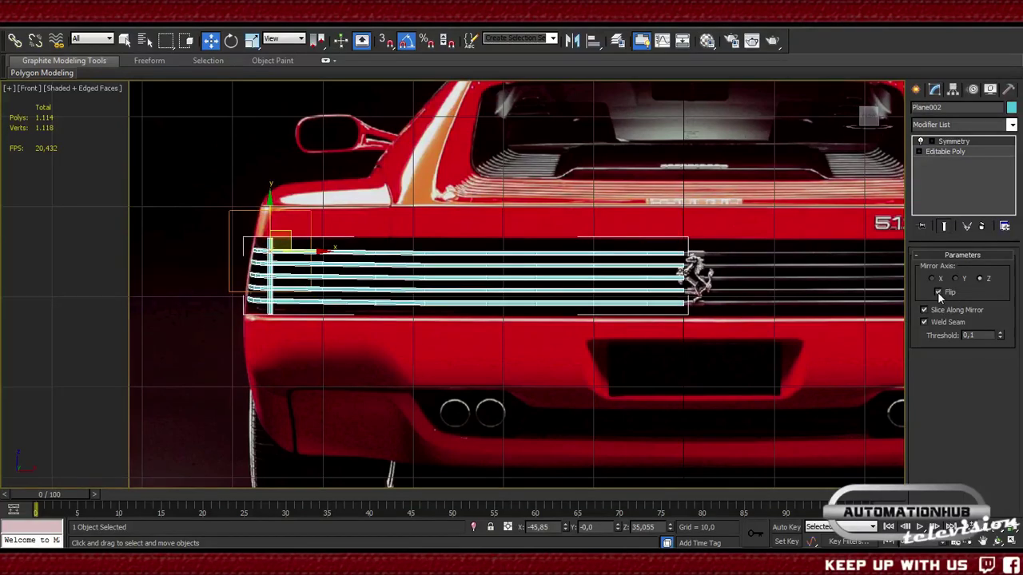
{"action": "left_click", "coordinate": [939, 291]}
- Move the Symmetry mirror plane along X past the grille's inner end, and set the mirror axis to X with Flip enabled
{"action": "left_click", "coordinate": [932, 143]}
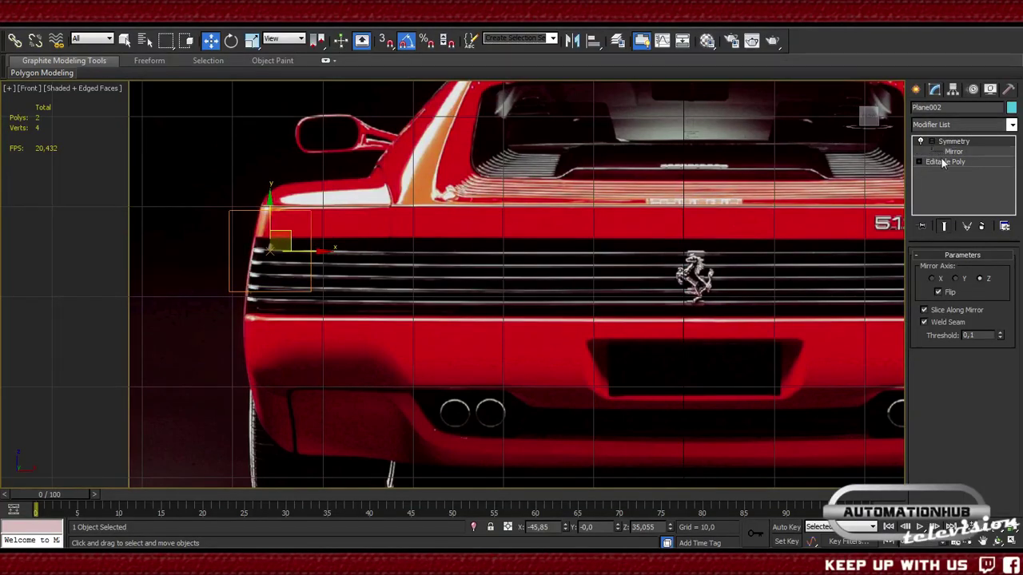
{"action": "left_click", "coordinate": [954, 152]}
{"action": "left_click_drag", "start_coordinate": [313, 250], "coordinate": [802, 251]}
{"action": "left_click", "coordinate": [931, 278]}
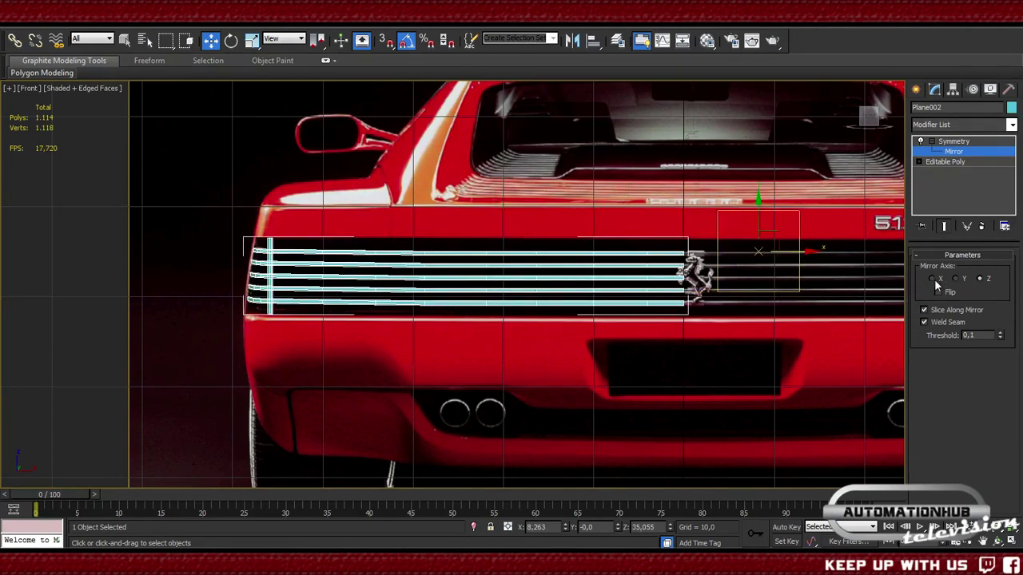
{"action": "left_click", "coordinate": [934, 279]}
{"action": "middle_click_drag", "start_coordinate": [737, 295], "coordinate": [569, 306]}
{"action": "left_click", "coordinate": [938, 293]}
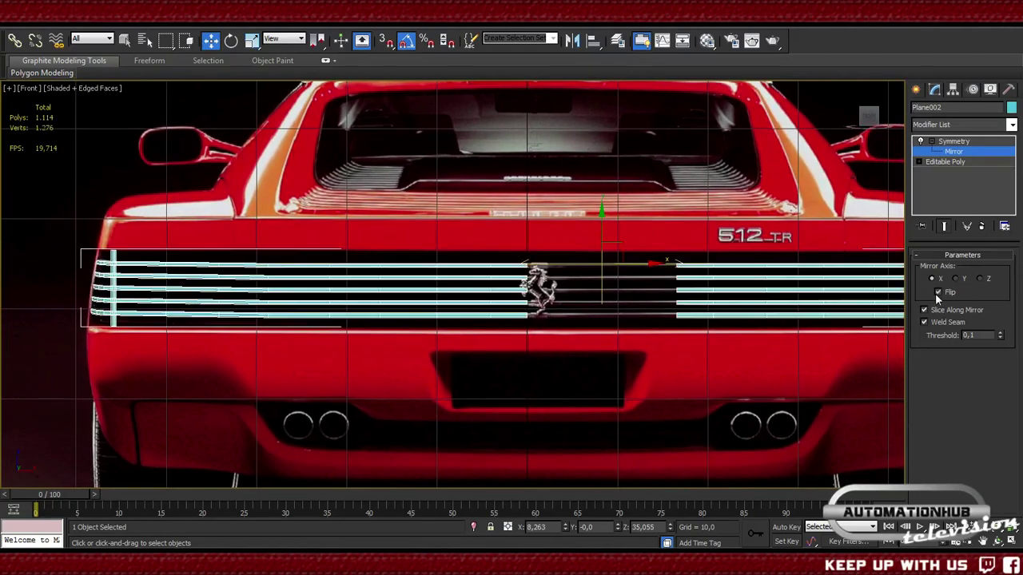
- Set the mirror plane's X position to 0, then leave mirror editing and deselect the grille
{"action": "left_click_drag", "start_coordinate": [651, 263], "coordinate": [619, 262]}
{"action": "double_click", "coordinate": [537, 527]}
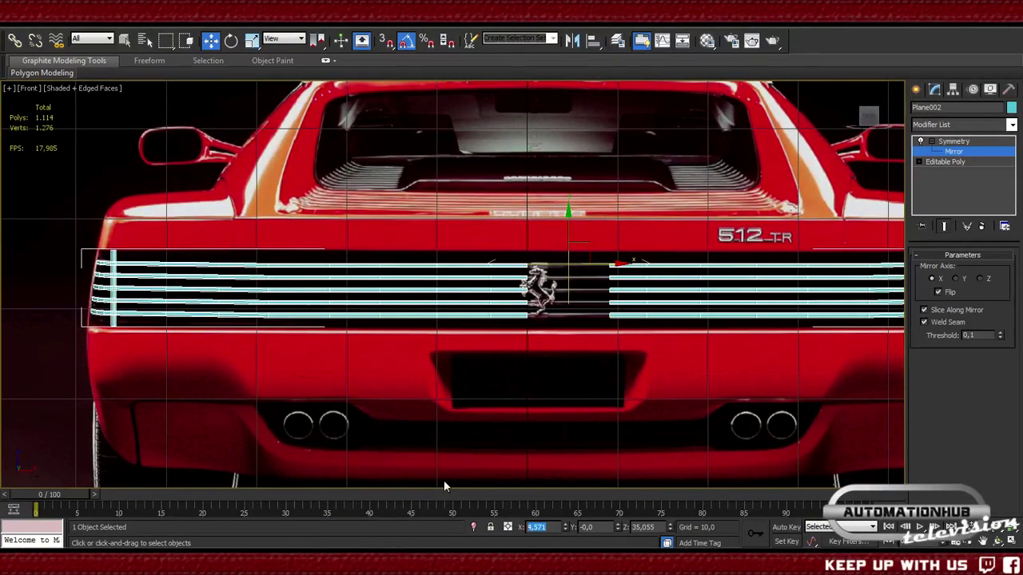
{"action": "type", "text": "0"}
{"action": "key", "text": "Return"}
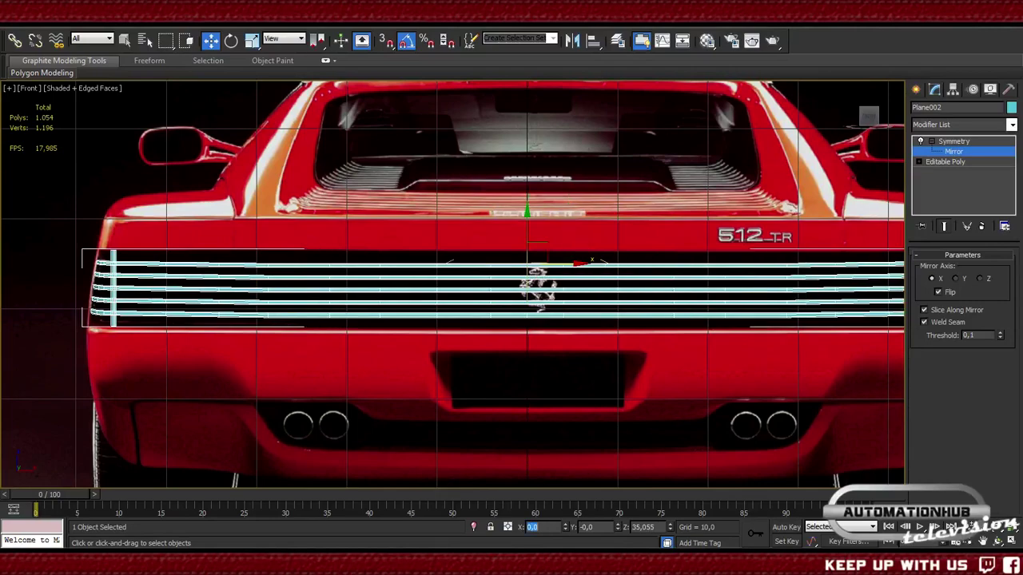
{"action": "left_click", "coordinate": [950, 155]}
{"action": "left_click", "coordinate": [24, 264]}
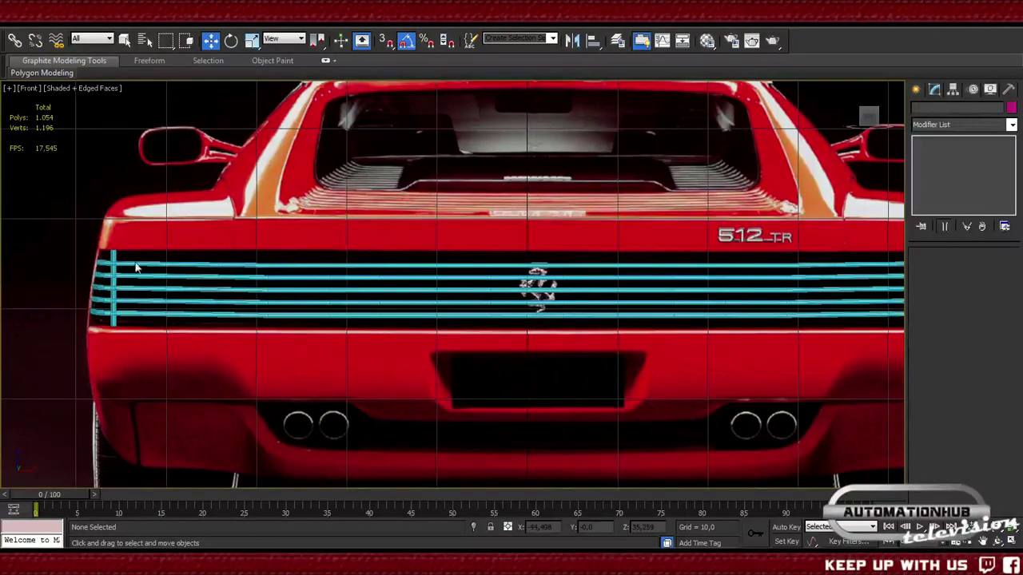
- Reselect the grille and turn off its Symmetry modifier's effect
{"action": "middle_click_drag", "start_coordinate": [300, 306], "coordinate": [156, 302]}
{"action": "scroll", "coordinate": [238, 315], "scroll_direction": "down", "scroll_amount": 4}
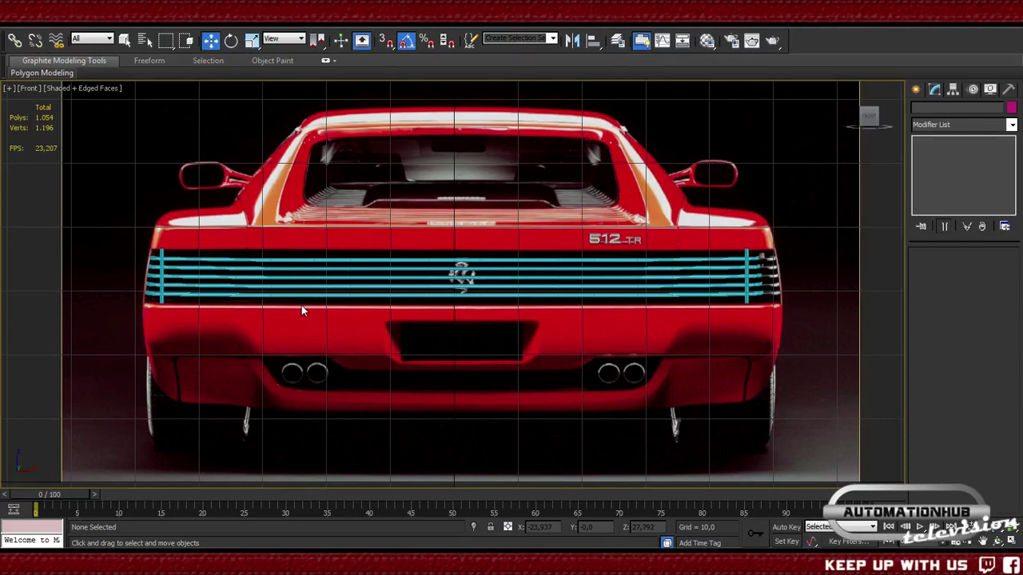
{"action": "middle_click_drag", "start_coordinate": [301, 306], "coordinate": [428, 313]}
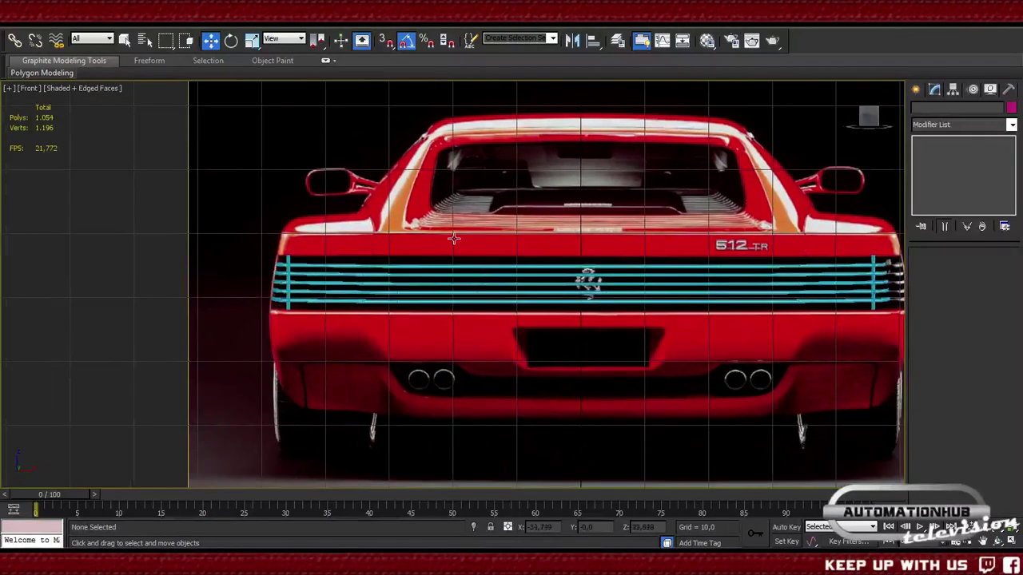
{"action": "right_click", "coordinate": [491, 172]}
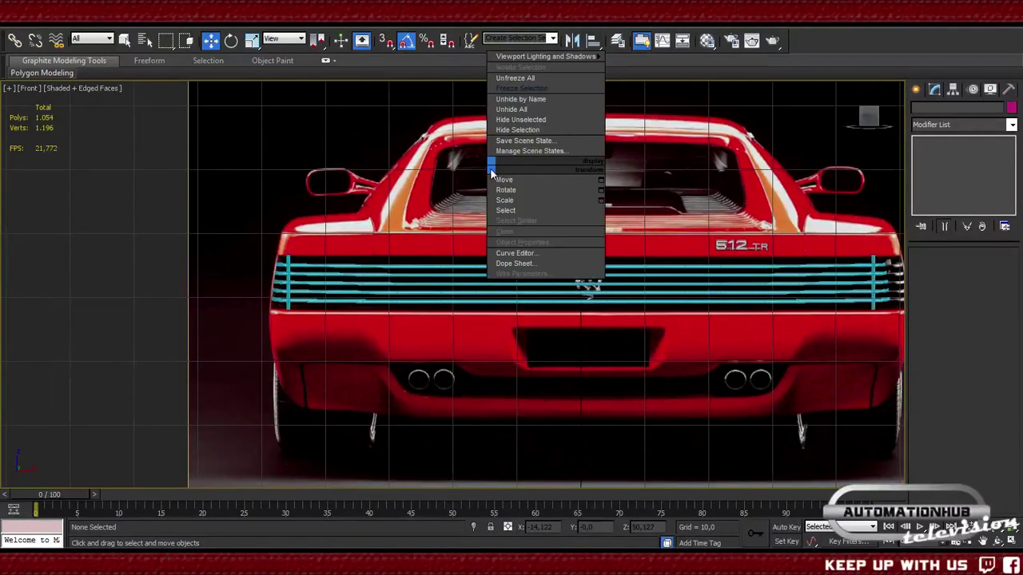
{"action": "left_click", "coordinate": [376, 274]}
{"action": "left_click", "coordinate": [920, 142]}
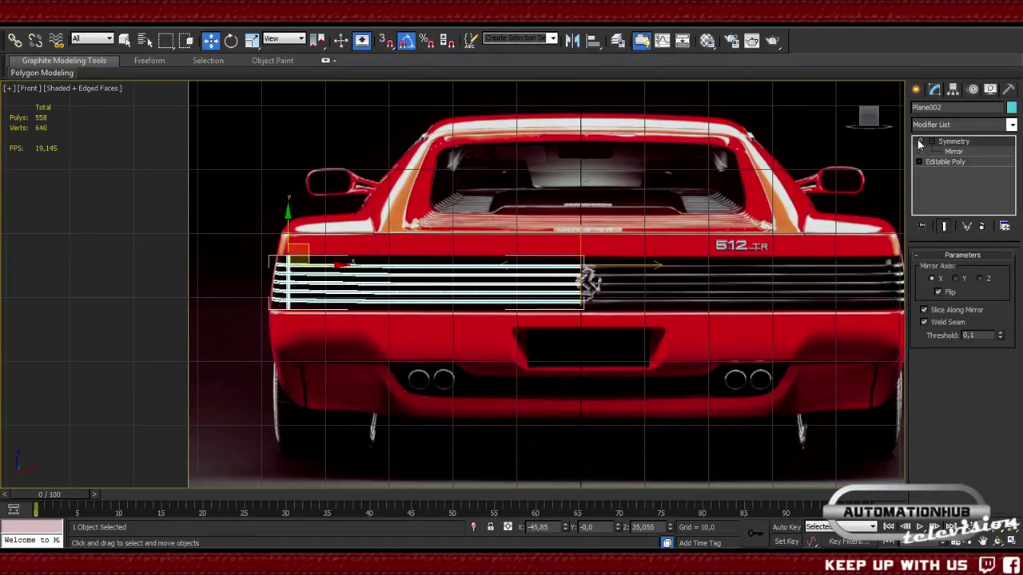
- Examine the unmirrored grille half against the reference photo in front and perspective views
{"action": "middle_click_drag", "start_coordinate": [328, 275], "coordinate": [370, 270]}
{"action": "scroll", "coordinate": [370, 271], "scroll_direction": "up", "scroll_amount": 2}
{"action": "scroll", "coordinate": [248, 270], "scroll_direction": "up", "scroll_amount": 1}
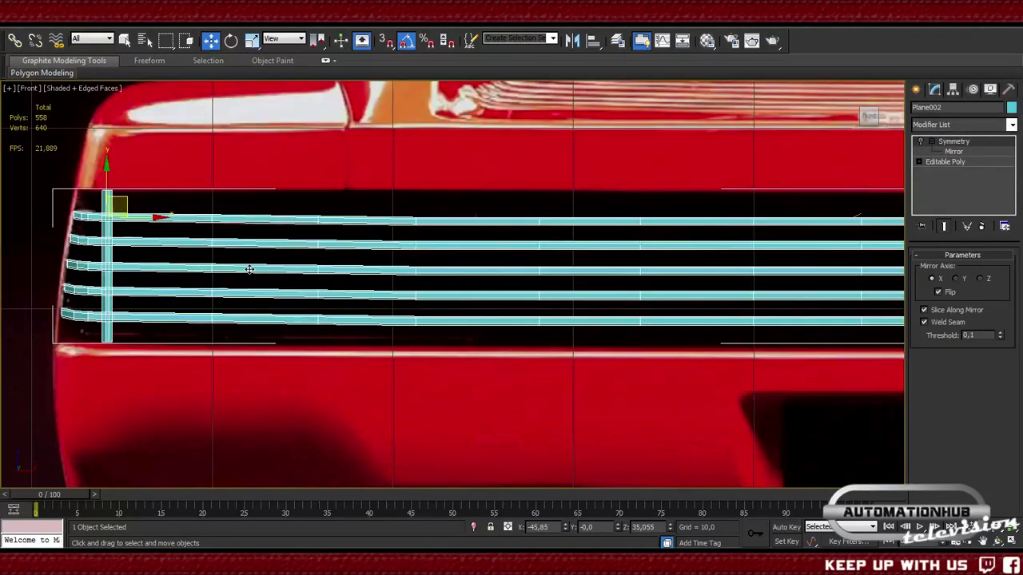
{"action": "key", "text": "p"}
{"action": "middle_click_drag", "start_coordinate": [230, 292], "coordinate": [299, 323], "text": "alt"}
{"action": "scroll", "coordinate": [466, 297], "scroll_direction": "down", "scroll_amount": 5}
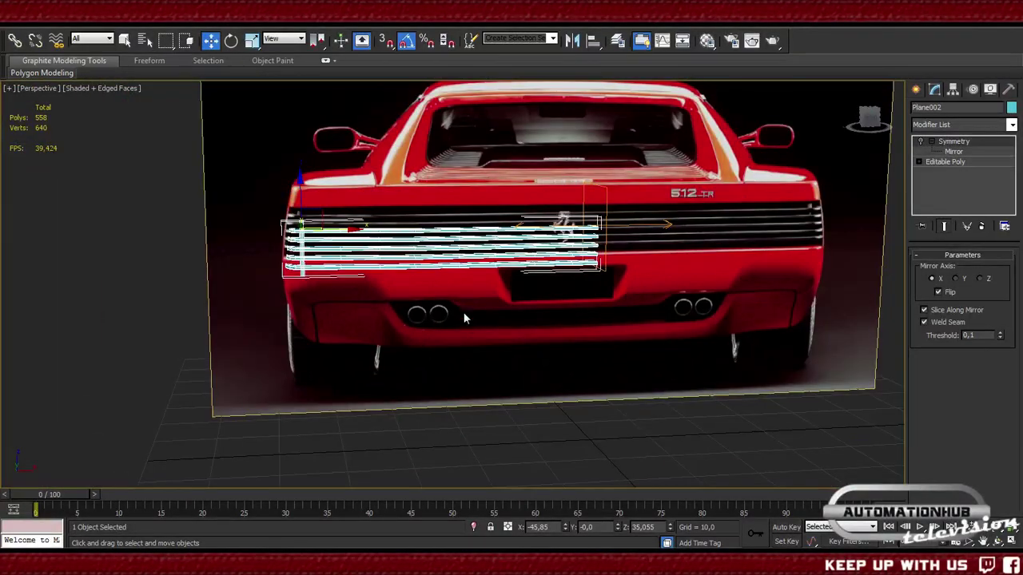
{"action": "middle_click_drag", "start_coordinate": [465, 318], "coordinate": [522, 332]}
{"action": "scroll", "coordinate": [492, 308], "scroll_direction": "up", "scroll_amount": 5}
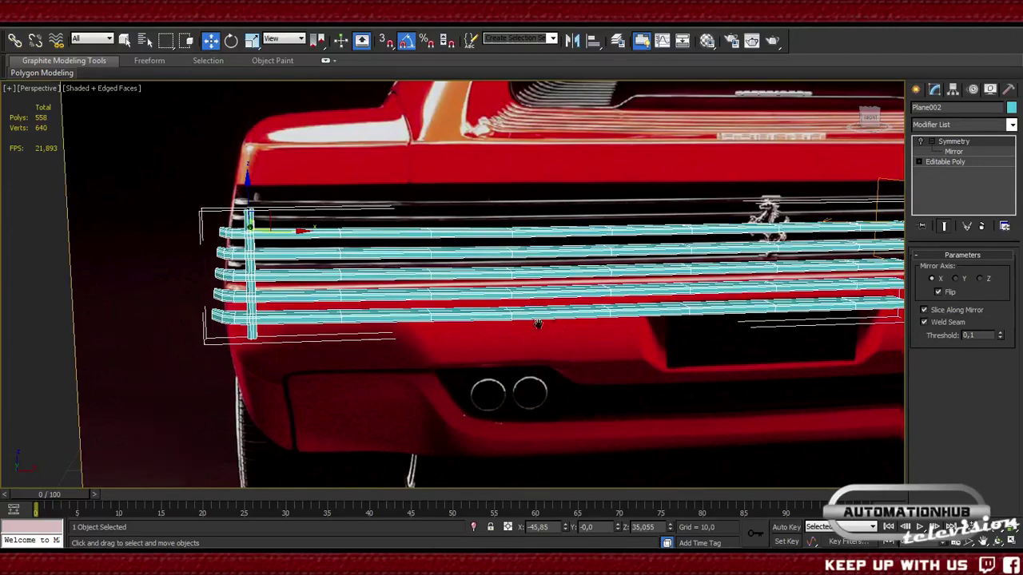
{"action": "middle_click_drag", "start_coordinate": [511, 338], "coordinate": [422, 347]}
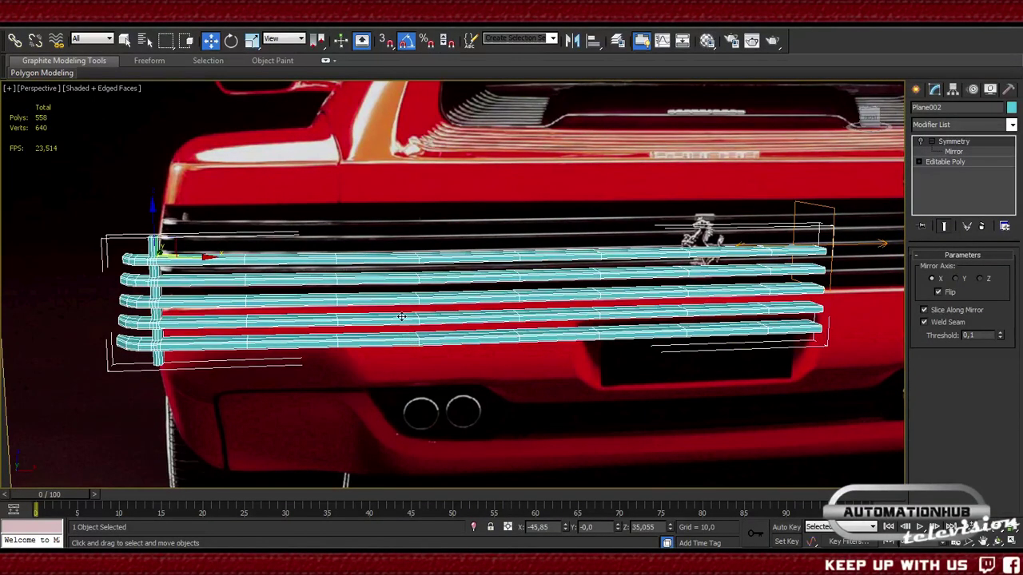
- Select the cross-section edges around all five slats near the middle of the grille half in the base Editable Poly
{"action": "left_click", "coordinate": [946, 163]}
{"action": "left_click", "coordinate": [975, 269]}
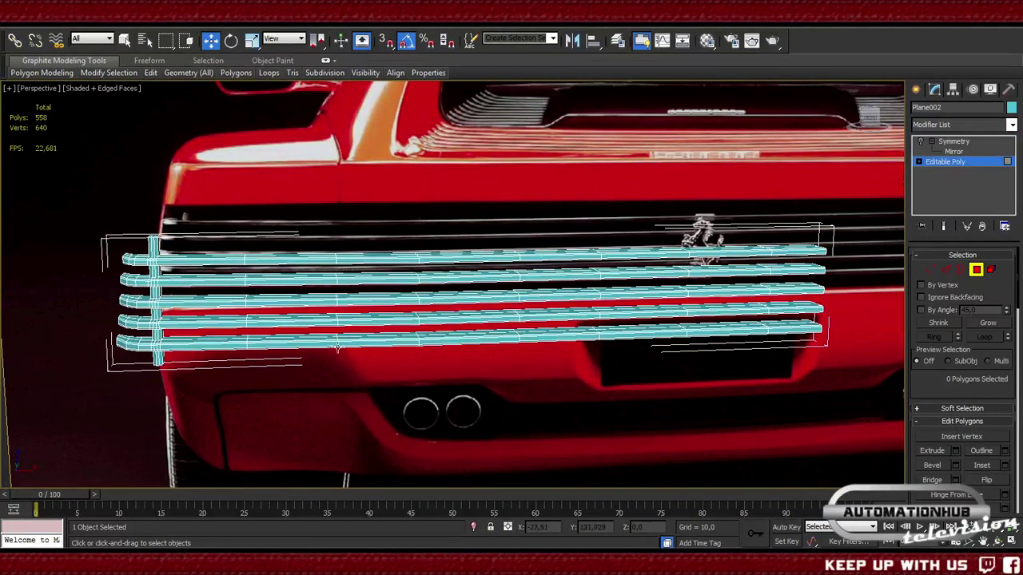
{"action": "left_click", "coordinate": [945, 270]}
{"action": "left_click_drag", "start_coordinate": [447, 416], "coordinate": [446, 418]}
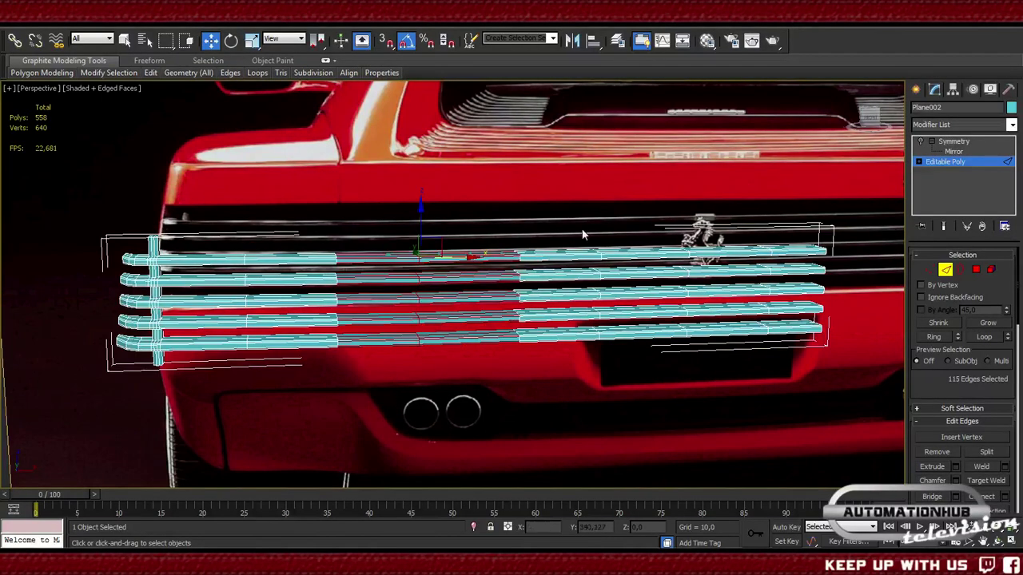
{"action": "left_click_drag", "start_coordinate": [484, 210], "coordinate": [471, 443], "text": "alt"}
{"action": "left_click_drag", "start_coordinate": [351, 194], "coordinate": [377, 424], "text": "alt"}
{"action": "scroll", "coordinate": [410, 254], "scroll_direction": "up", "scroll_amount": 4}
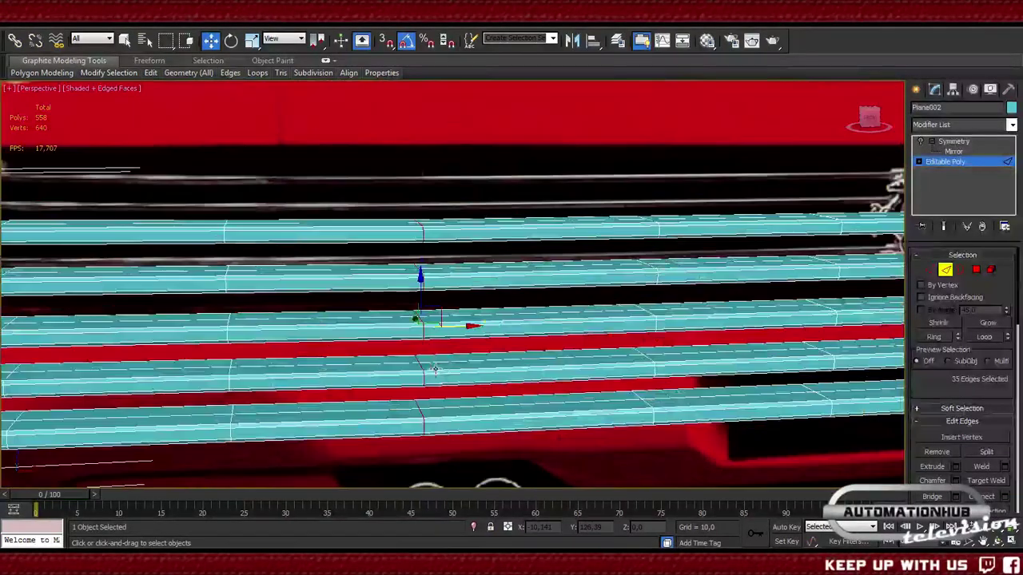
{"action": "middle_click_drag", "start_coordinate": [655, 262], "coordinate": [532, 271]}
{"action": "scroll", "coordinate": [532, 272], "scroll_direction": "down", "scroll_amount": 4}
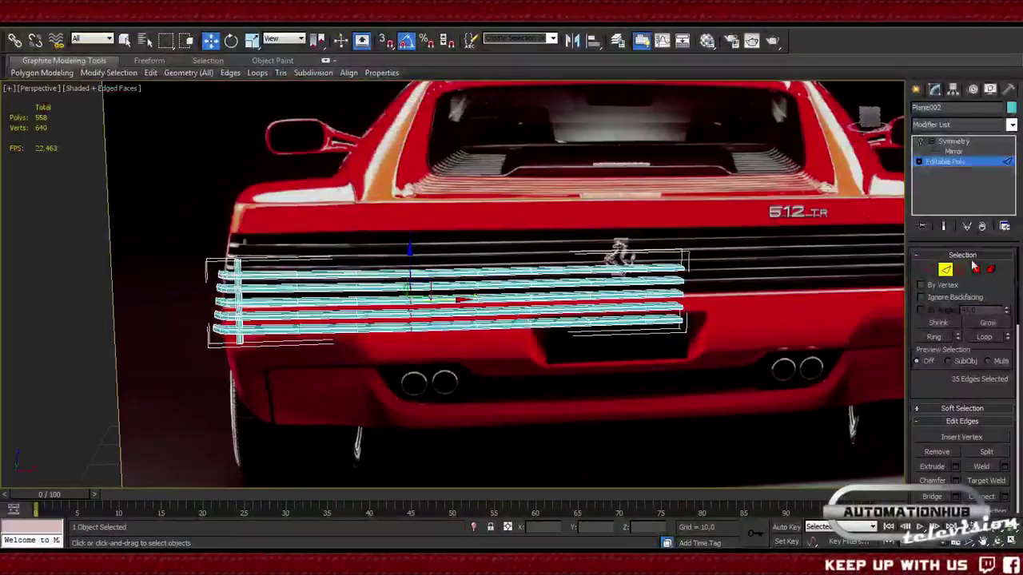
- Select the polygons of all five slats from a little inward of the vertical bar to the car's centre
{"action": "left_click", "coordinate": [976, 270]}
{"action": "key", "text": "4"}
{"action": "left_click_drag", "start_coordinate": [724, 228], "coordinate": [306, 379]}
- Try bending the selected slat polygons with a Bend modifier at an angle of 133 on the X axis
{"action": "left_click", "coordinate": [1011, 124]}
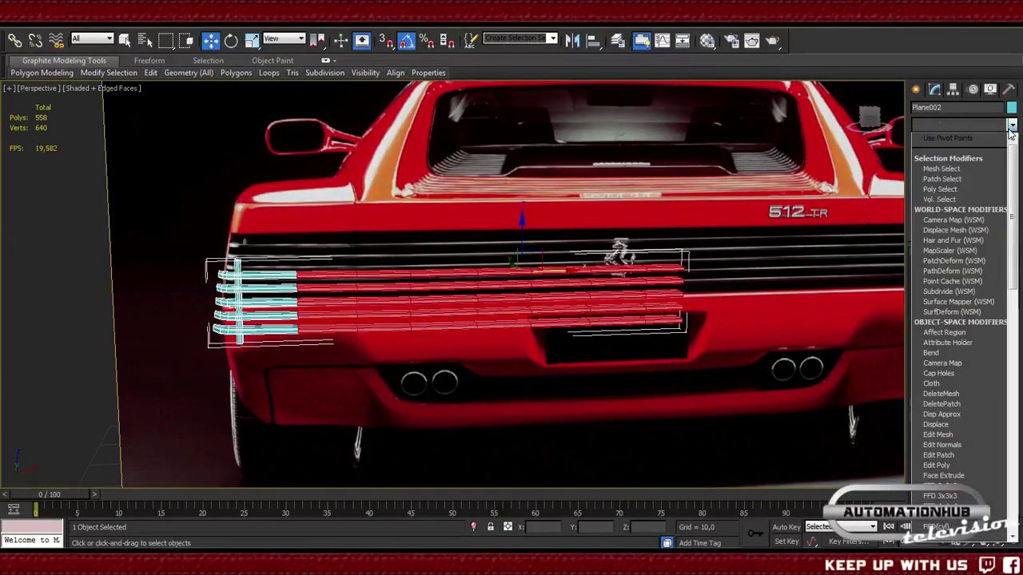
{"action": "key", "text": "b"}
{"action": "key", "text": "Return"}
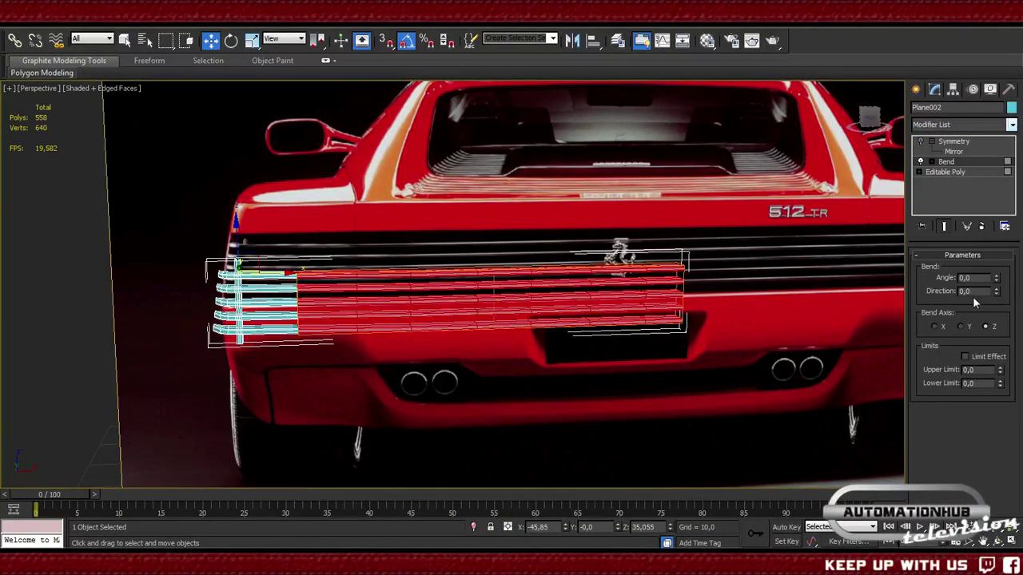
{"action": "left_click_drag", "start_coordinate": [996, 277], "coordinate": [972, 128]}
{"action": "left_click", "coordinate": [936, 327]}
{"action": "middle_click_drag", "start_coordinate": [461, 246], "coordinate": [452, 363], "text": "alt"}
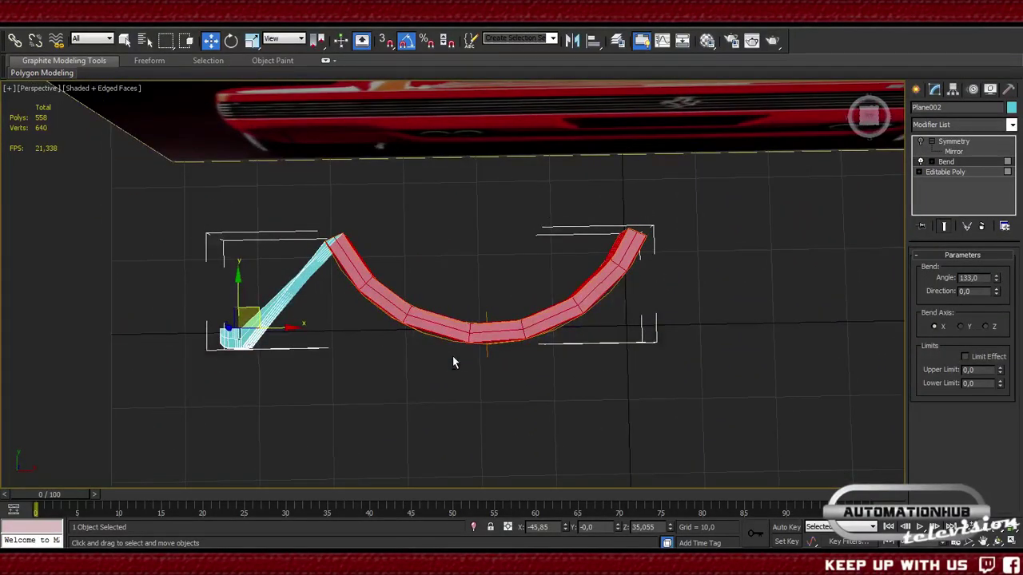
- Undo the bend settings and delete the Bend modifier from the grille
{"action": "key", "text": "ctrl+z"}
{"action": "key", "text": "ctrl+z"}
{"action": "key", "text": "ctrl+z"}
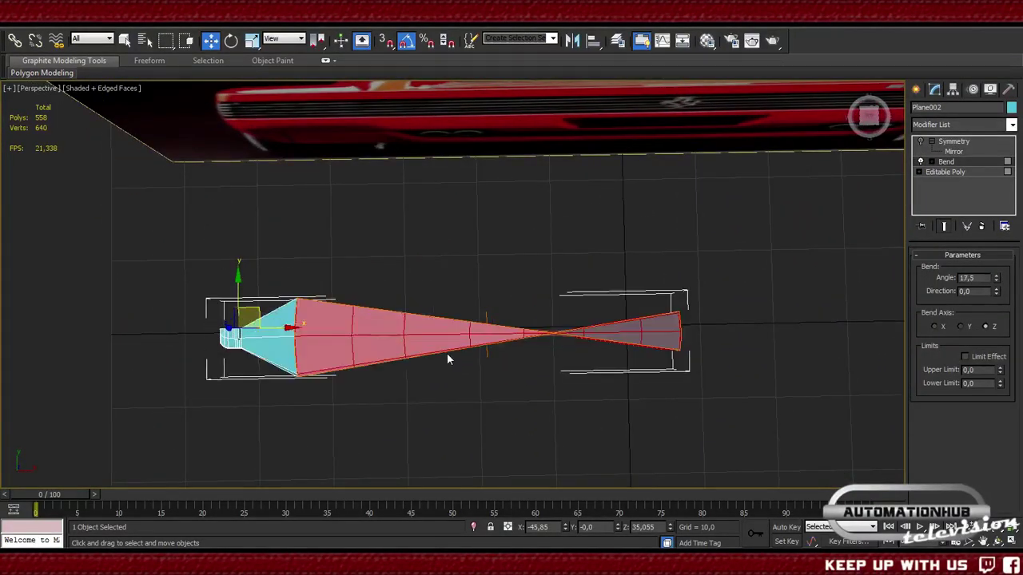
{"action": "right_click", "coordinate": [945, 163]}
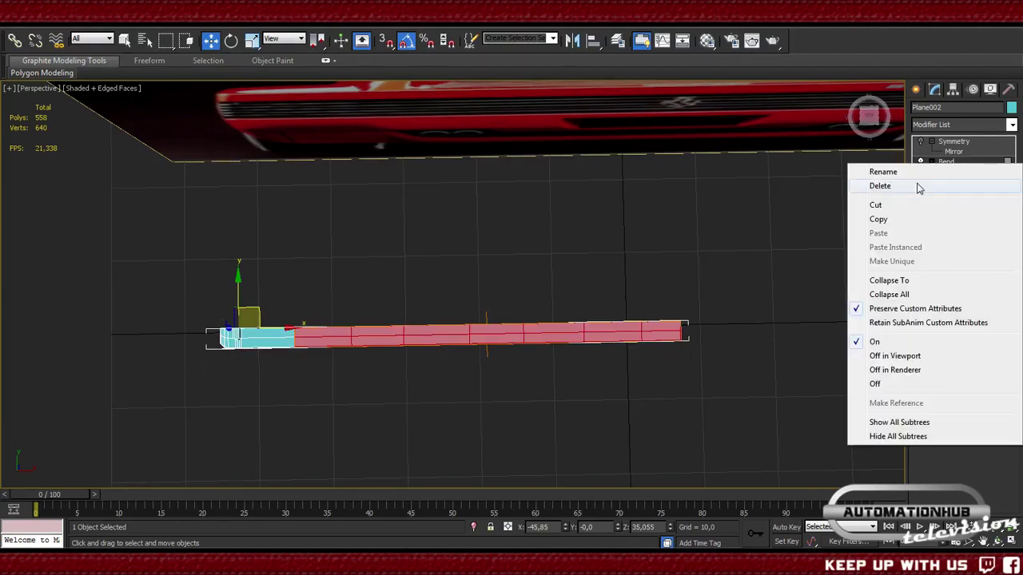
{"action": "left_click", "coordinate": [844, 188]}
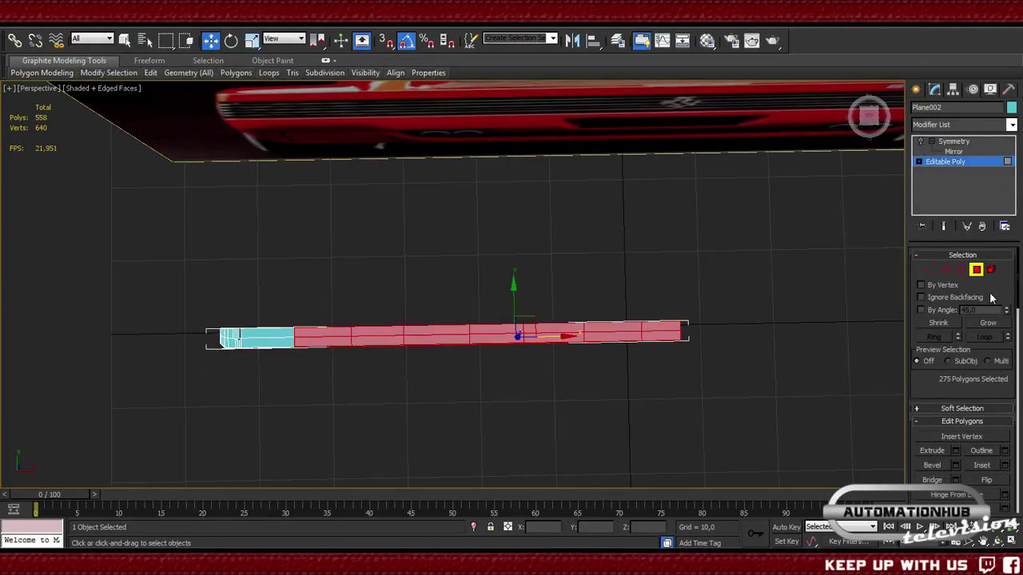
- Leave polygon selection and create a box beside the grille, about 51.5 wide, 3.4 long and 10.4 high
{"action": "left_click", "coordinate": [975, 270]}
{"action": "middle_click_drag", "start_coordinate": [673, 276], "coordinate": [489, 253]}
{"action": "left_click", "coordinate": [917, 89]}
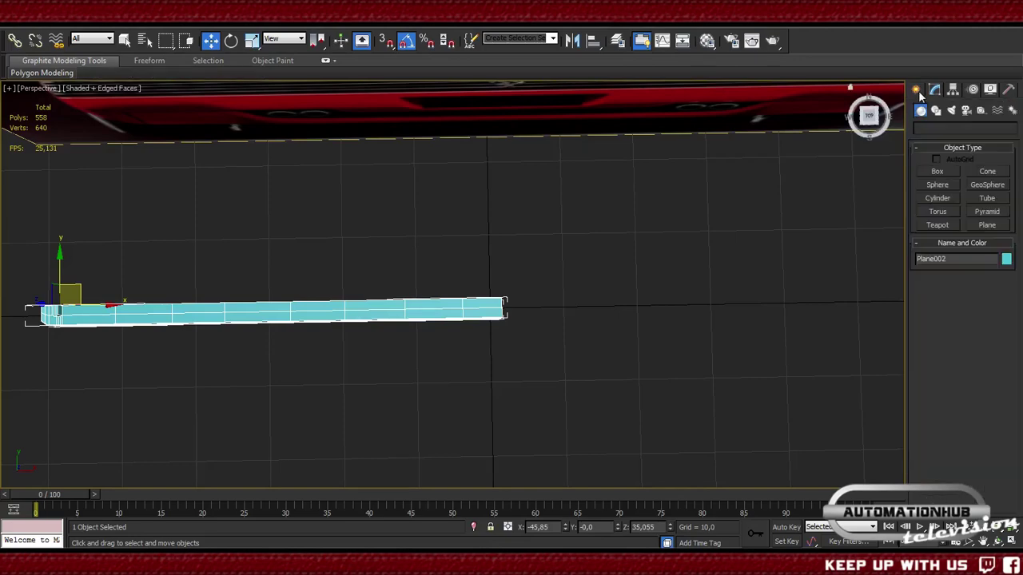
{"action": "middle_click_drag", "start_coordinate": [693, 262], "coordinate": [516, 249]}
{"action": "left_click", "coordinate": [937, 171]}
{"action": "left_click_drag", "start_coordinate": [474, 297], "coordinate": [853, 294]}
{"action": "left_click", "coordinate": [868, 237]}
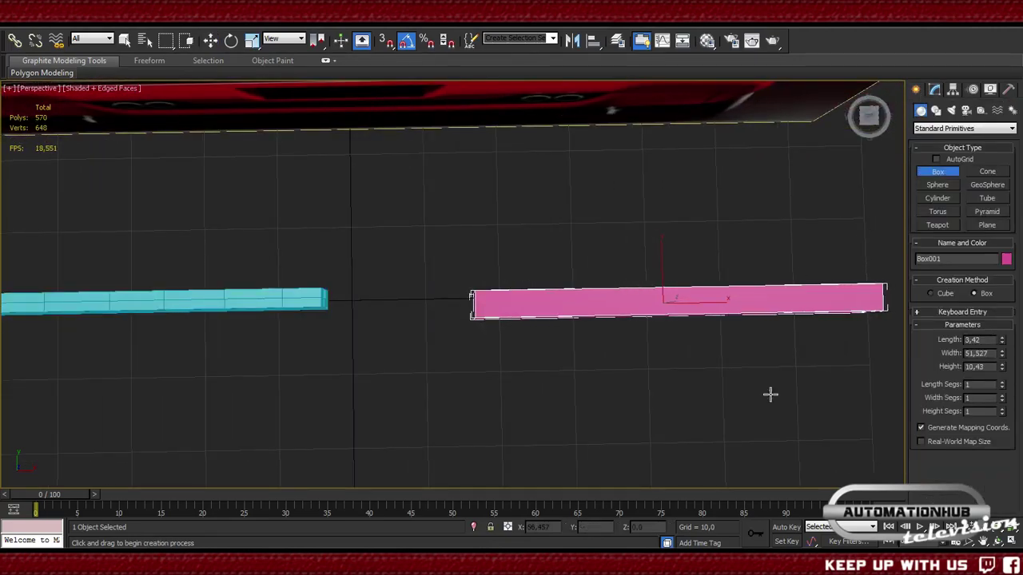
{"action": "middle_click_drag", "start_coordinate": [769, 394], "coordinate": [525, 376], "text": "alt"}
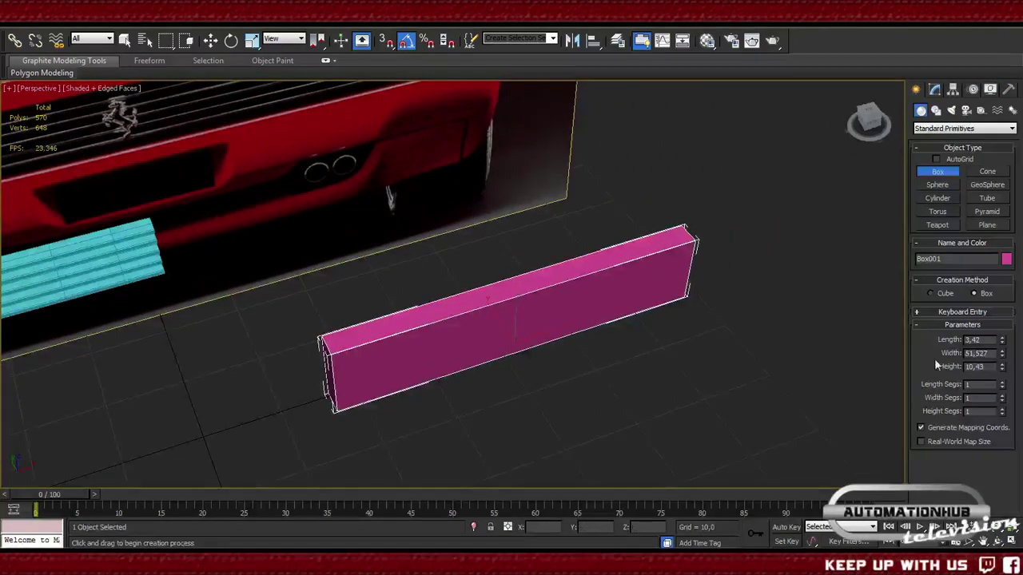
- Give the box two width segments and add a Bend modifier to it
{"action": "left_click", "coordinate": [1003, 397]}
{"action": "left_click", "coordinate": [934, 90]}
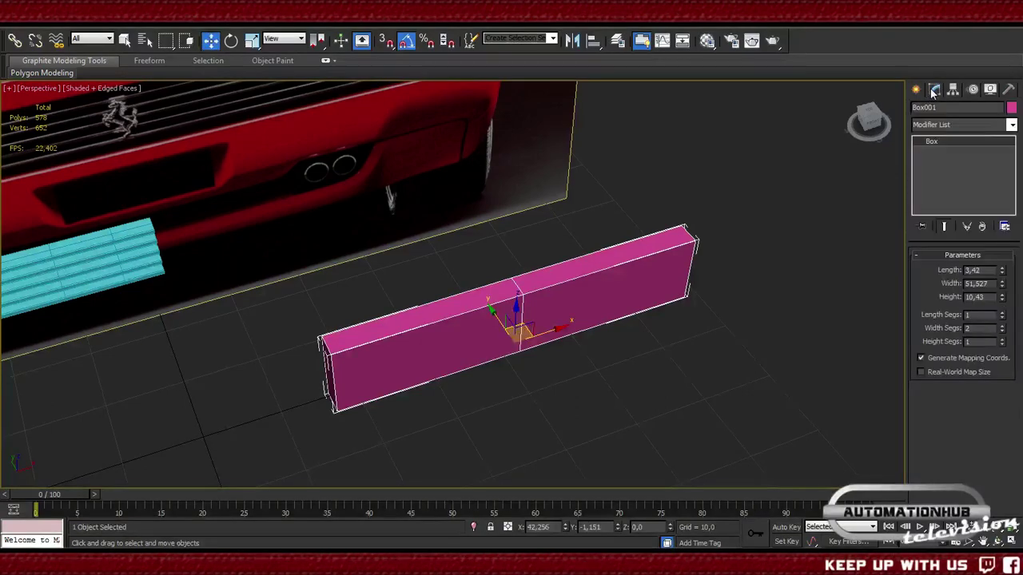
{"action": "left_click", "coordinate": [1011, 125]}
{"action": "left_click", "coordinate": [931, 352]}
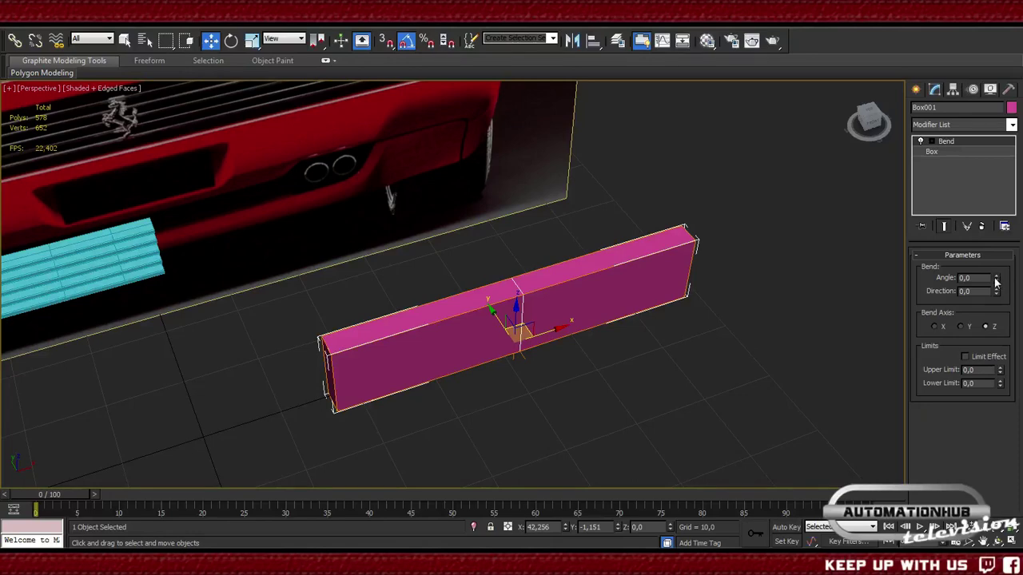
- Try the Bend modifier on different axes, ending with an angle of 70.5 on the X axis
{"action": "left_click_drag", "start_coordinate": [997, 278], "coordinate": [1005, 211]}
{"action": "left_click", "coordinate": [933, 326]}
{"action": "left_click", "coordinate": [963, 326]}
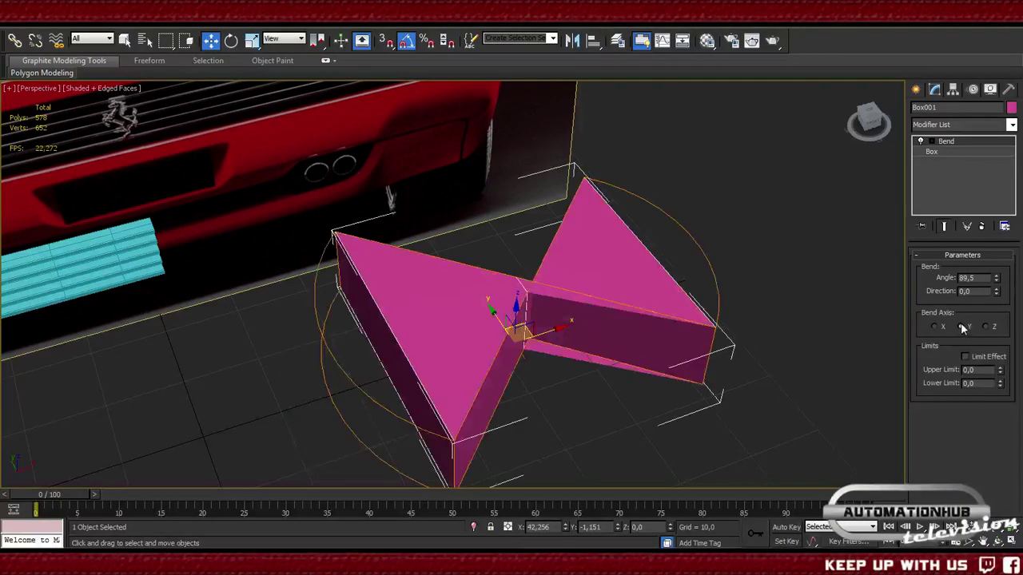
{"action": "left_click_drag", "start_coordinate": [998, 285], "coordinate": [999, 306]}
{"action": "mouse_move", "coordinate": [993, 377]}
{"action": "left_mouse_down"}
{"action": "mouse_move", "coordinate": [998, 362]}
{"action": "mouse_move", "coordinate": [997, 387]}
{"action": "left_mouse_up"}
{"action": "left_click", "coordinate": [936, 327]}
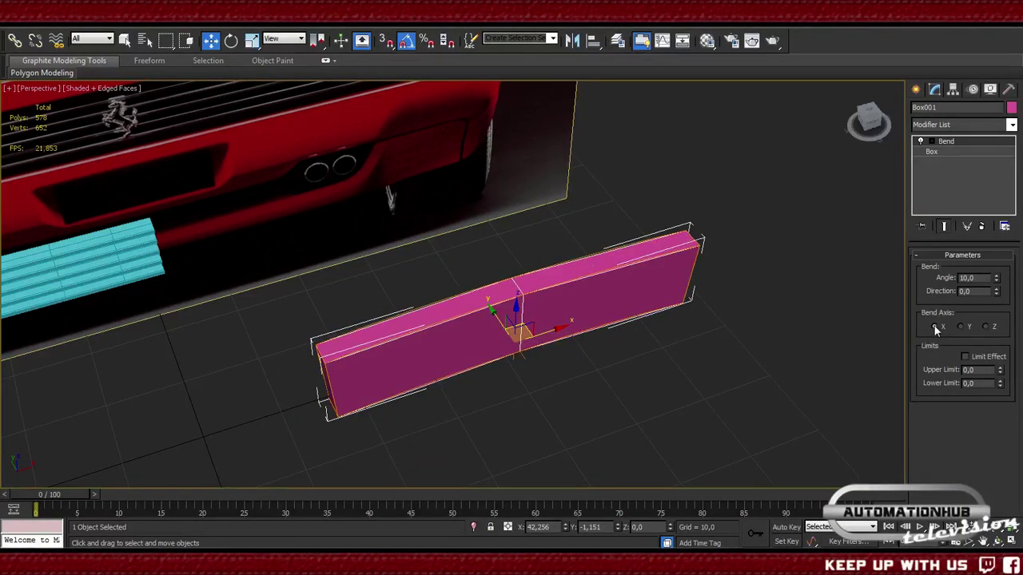
{"action": "left_click_drag", "start_coordinate": [996, 279], "coordinate": [995, 200]}
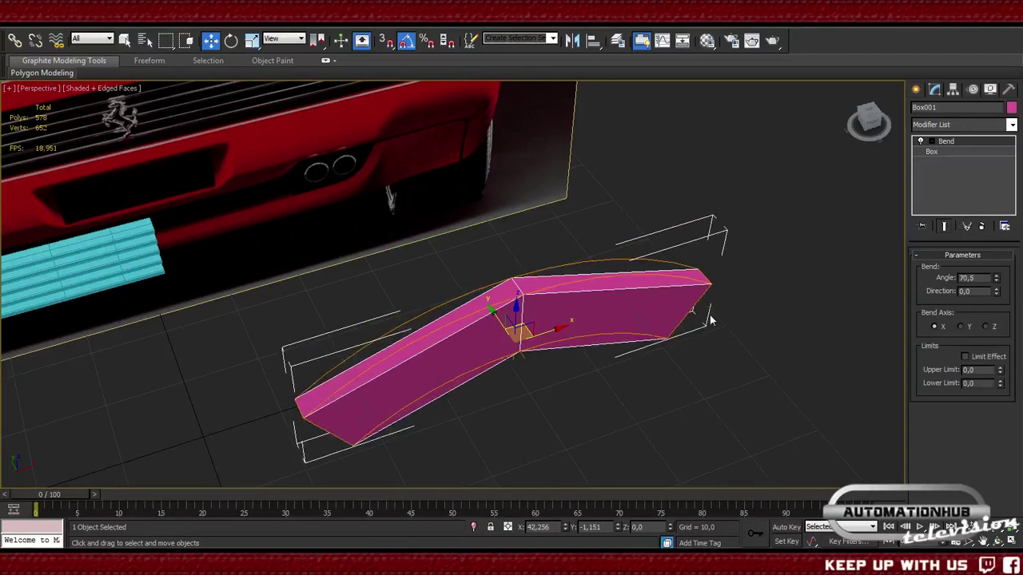
{"action": "middle_click_drag", "start_coordinate": [697, 296], "coordinate": [692, 280], "text": "alt"}
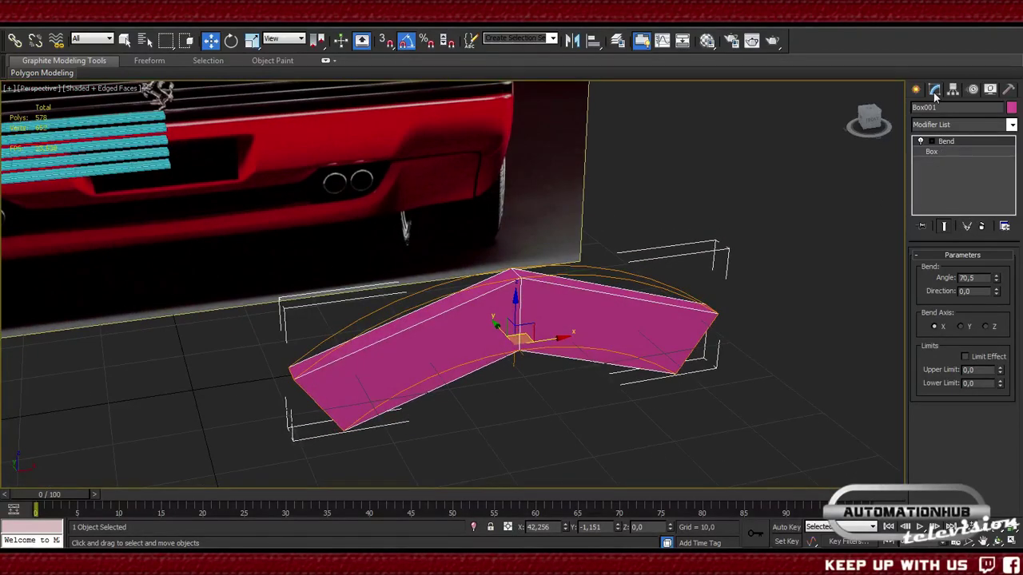
- Raise the bent box's width segments step by step to 16, finishing by reducing them to 1
{"action": "left_click", "coordinate": [943, 151]}
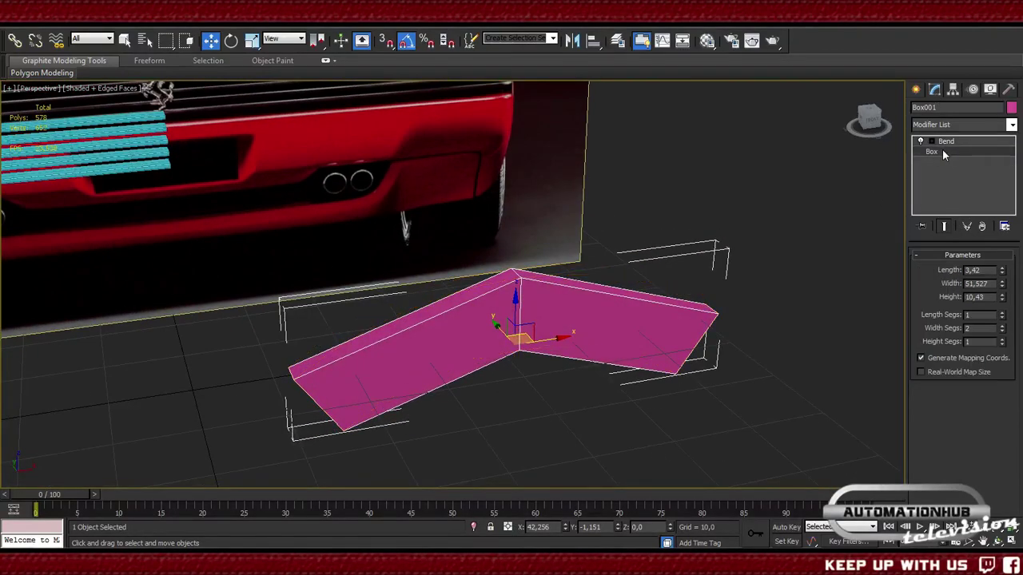
{"action": "left_click", "coordinate": [1001, 327]}
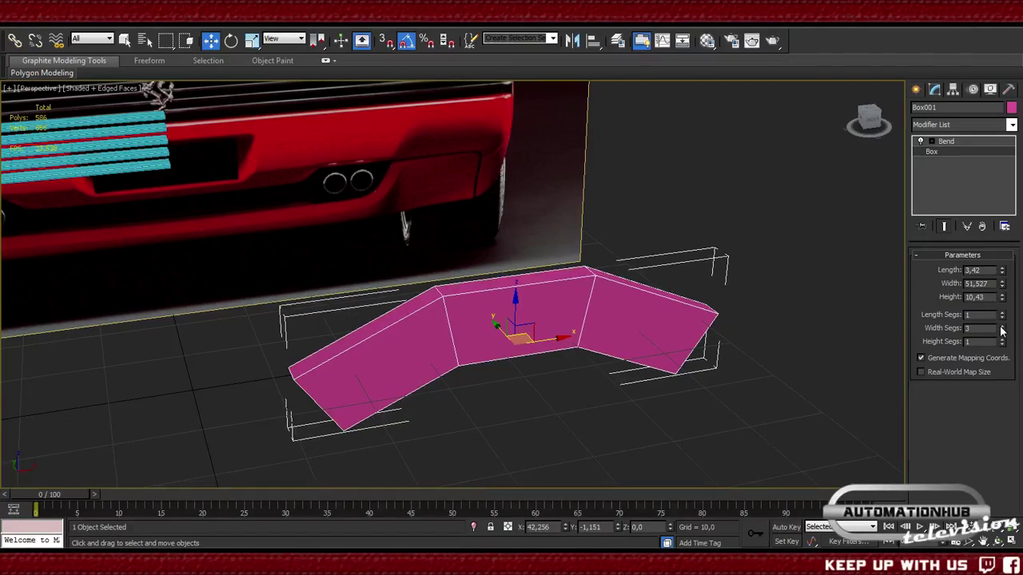
{"action": "left_click", "coordinate": [1001, 327]}
{"action": "left_click", "coordinate": [1001, 326]}
{"action": "left_click", "coordinate": [1001, 326]}
{"action": "left_click", "coordinate": [1001, 326]}
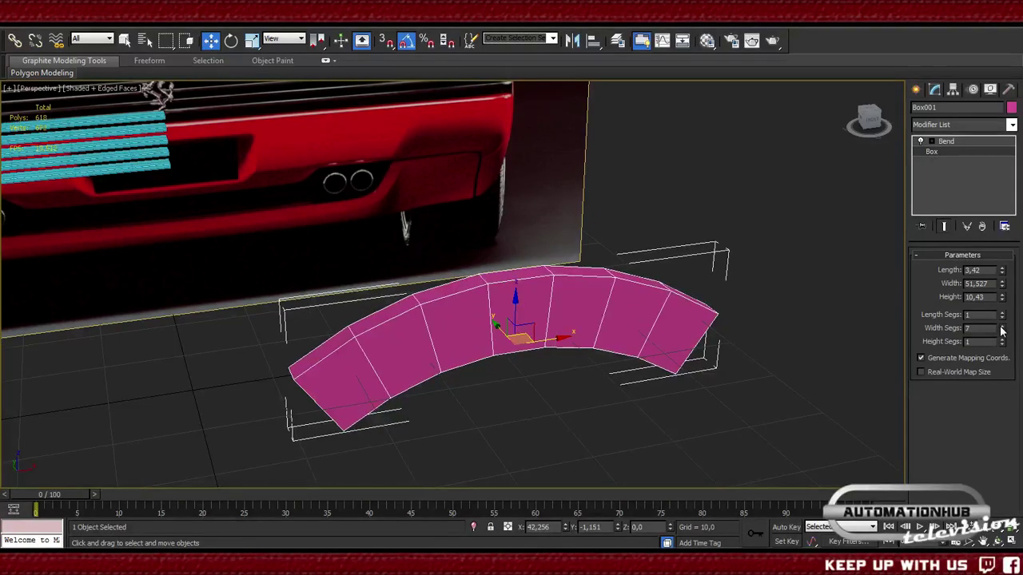
{"action": "left_click", "coordinate": [1001, 326]}
{"action": "left_click", "coordinate": [1001, 326]}
{"action": "left_click", "coordinate": [1001, 326]}
{"action": "left_click", "coordinate": [1001, 326]}
{"action": "left_click_drag", "start_coordinate": [1001, 329], "coordinate": [1001, 329]}
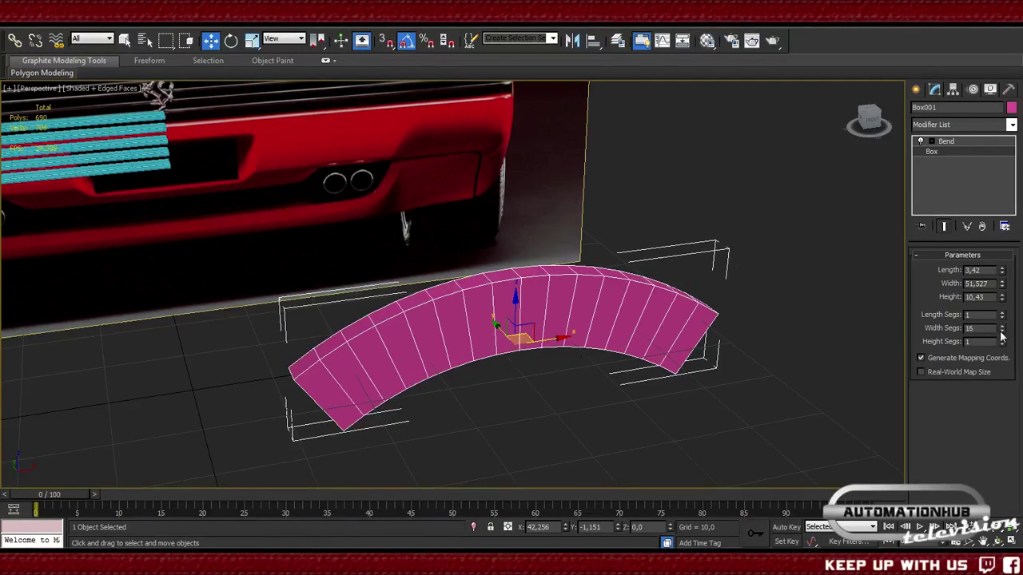
{"action": "left_click_drag", "start_coordinate": [1002, 332], "coordinate": [1001, 334]}
- Examine the segments along the grille slats and compare them with the single-segment box
{"action": "scroll", "coordinate": [393, 280], "scroll_direction": "down", "scroll_amount": 5}
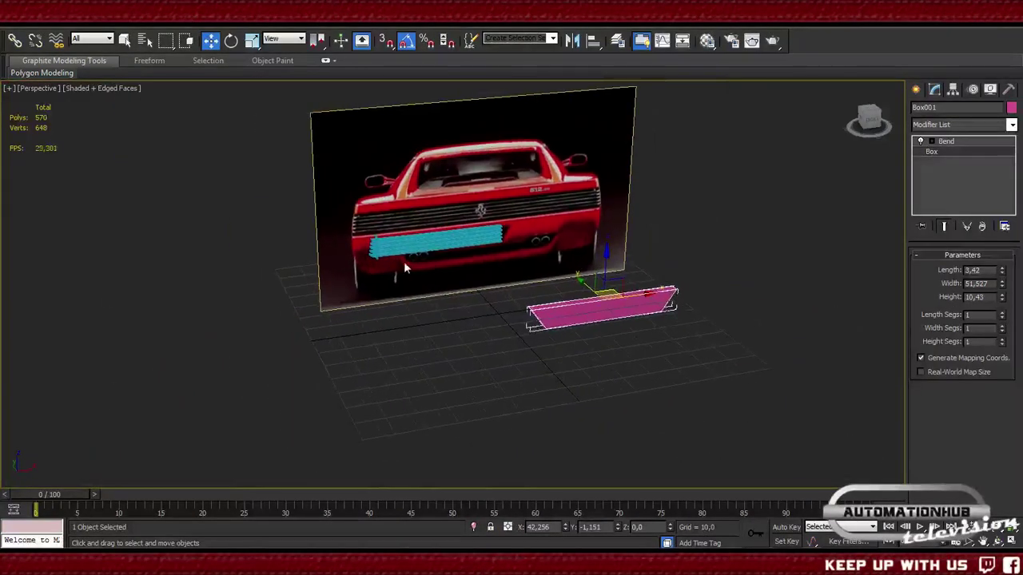
{"action": "scroll", "coordinate": [342, 258], "scroll_direction": "up", "scroll_amount": 8}
{"action": "scroll", "coordinate": [364, 281], "scroll_direction": "up", "scroll_amount": 5}
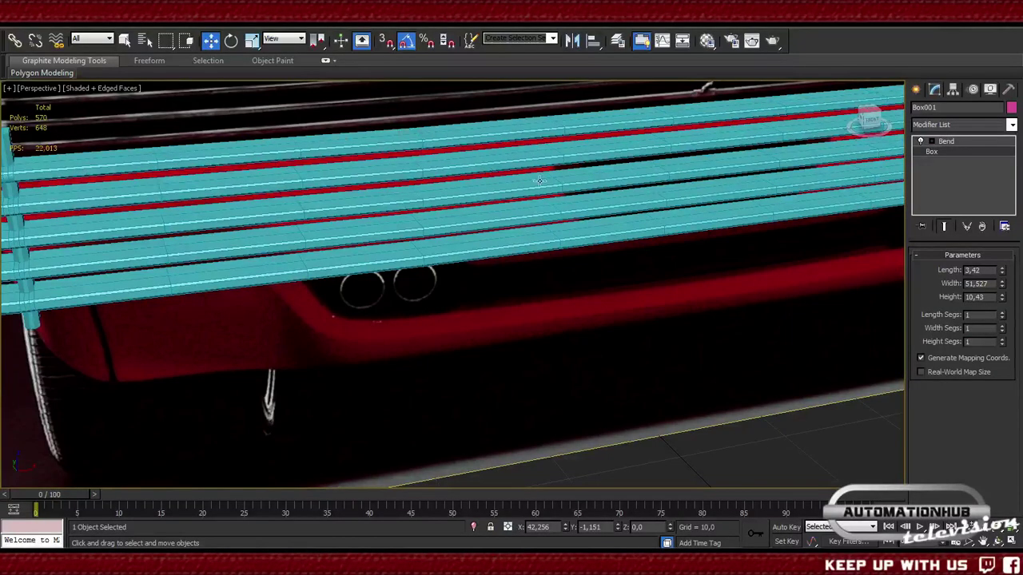
{"action": "middle_click_drag", "start_coordinate": [636, 271], "coordinate": [519, 280]}
{"action": "scroll", "coordinate": [519, 281], "scroll_direction": "down", "scroll_amount": 5}
{"action": "middle_click_drag", "start_coordinate": [741, 317], "coordinate": [540, 293]}
{"action": "scroll", "coordinate": [587, 369], "scroll_direction": "up", "scroll_amount": 4}
{"action": "middle_click_drag", "start_coordinate": [653, 356], "coordinate": [558, 340]}
- Raise the bent box's width segments to 7
{"action": "left_click", "coordinate": [1003, 327]}
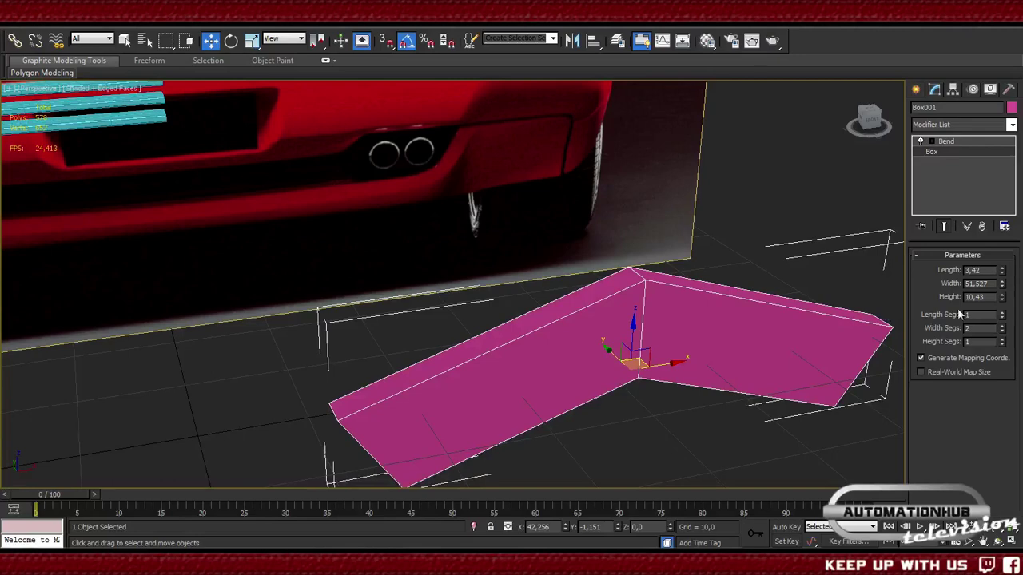
{"action": "left_click_drag", "start_coordinate": [1002, 329], "coordinate": [1002, 328]}
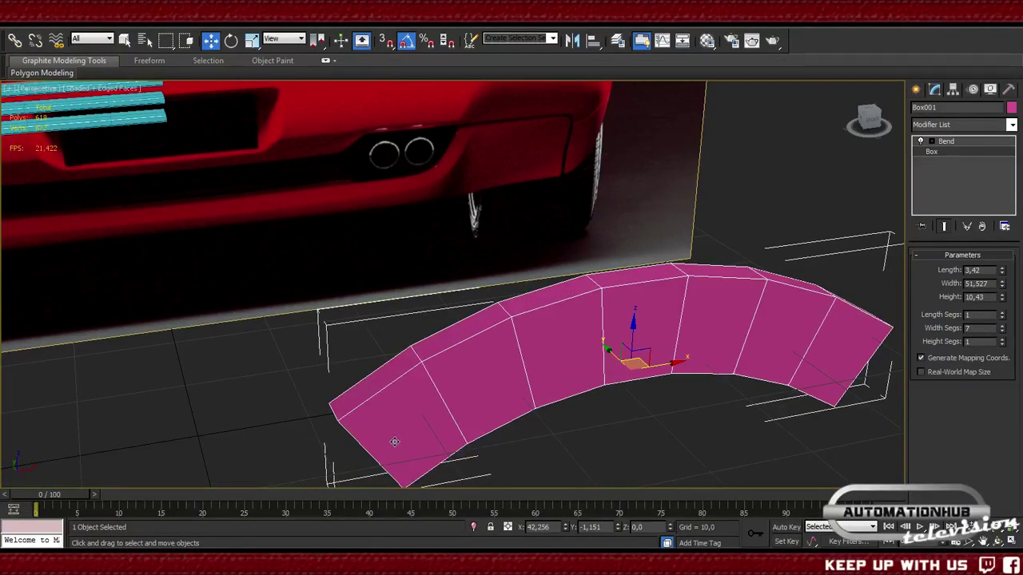
{"action": "right_click", "coordinate": [945, 146]}
- Delete the bent test box from the scene
{"action": "left_click", "coordinate": [620, 449]}
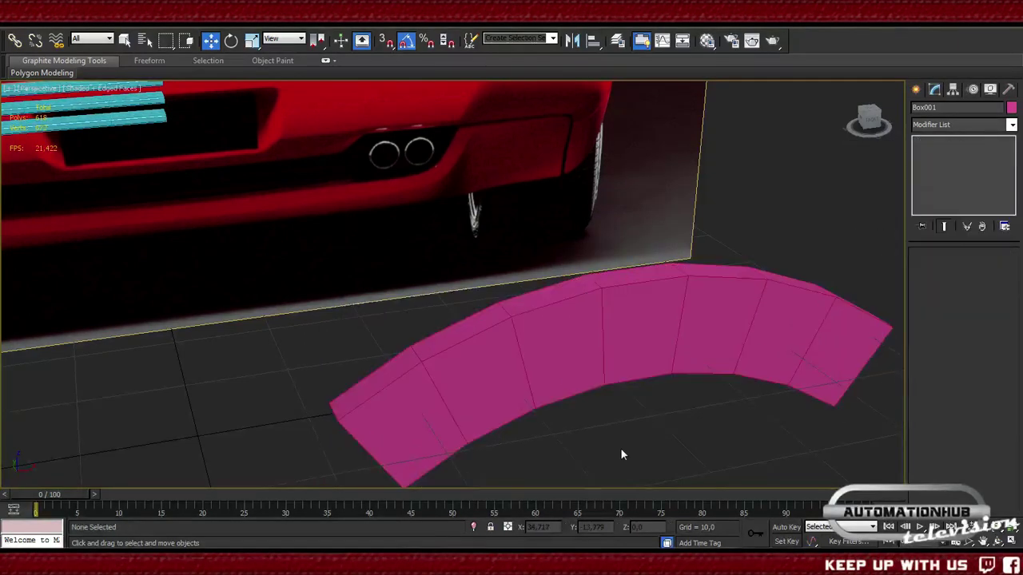
{"action": "left_click", "coordinate": [596, 374]}
{"action": "key", "text": "Delete"}
- Draw a plane over the left half of the grille in the Front view, about 24.8 wide and 7.4 long
{"action": "middle_click_drag", "start_coordinate": [595, 374], "coordinate": [743, 409]}
{"action": "scroll", "coordinate": [502, 366], "scroll_direction": "down", "scroll_amount": 3}
{"action": "middle_click_drag", "start_coordinate": [502, 366], "coordinate": [567, 399]}
{"action": "middle_click_drag", "start_coordinate": [426, 331], "coordinate": [443, 313], "text": "alt"}
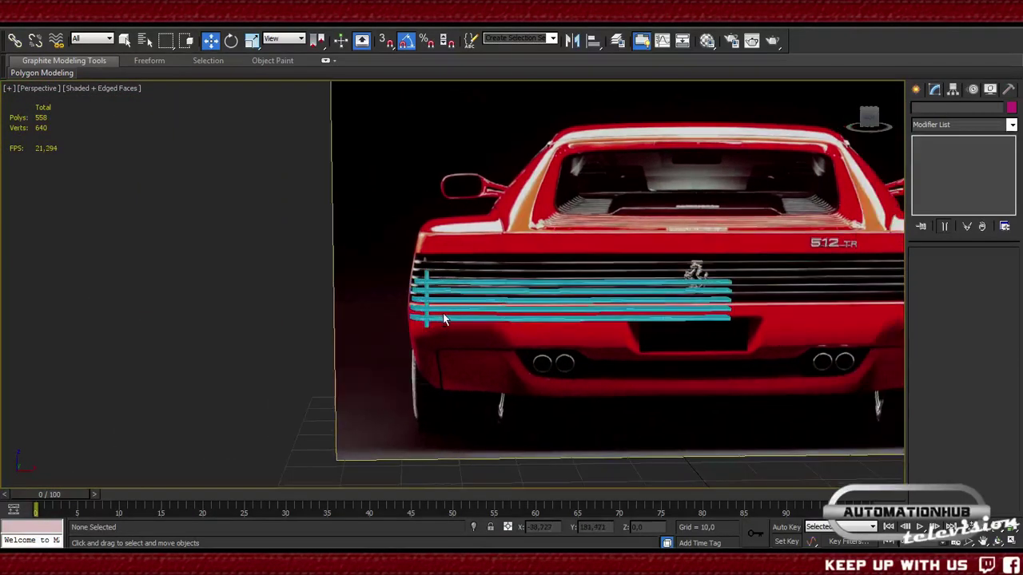
{"action": "key", "text": "f"}
{"action": "left_click", "coordinate": [918, 90]}
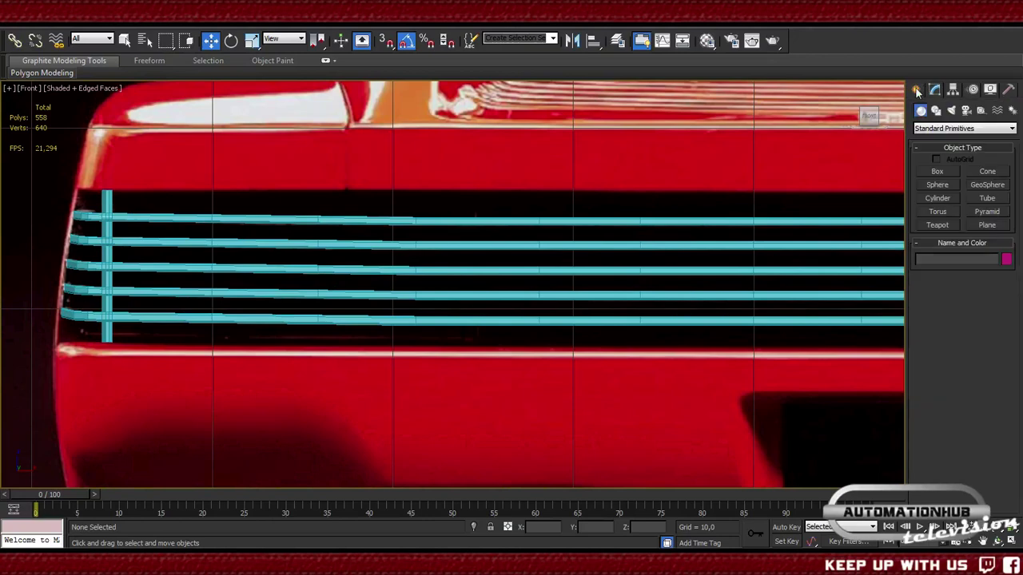
{"action": "left_click", "coordinate": [998, 229]}
{"action": "left_click_drag", "start_coordinate": [235, 215], "coordinate": [685, 348]}
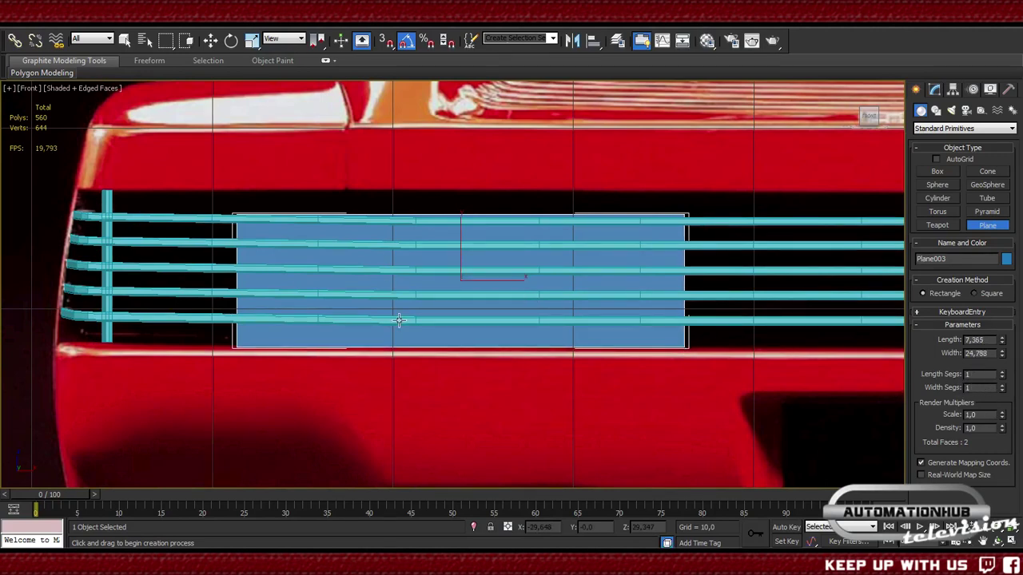
- Change the new plane's object colour to magenta
{"action": "left_click", "coordinate": [1006, 260]}
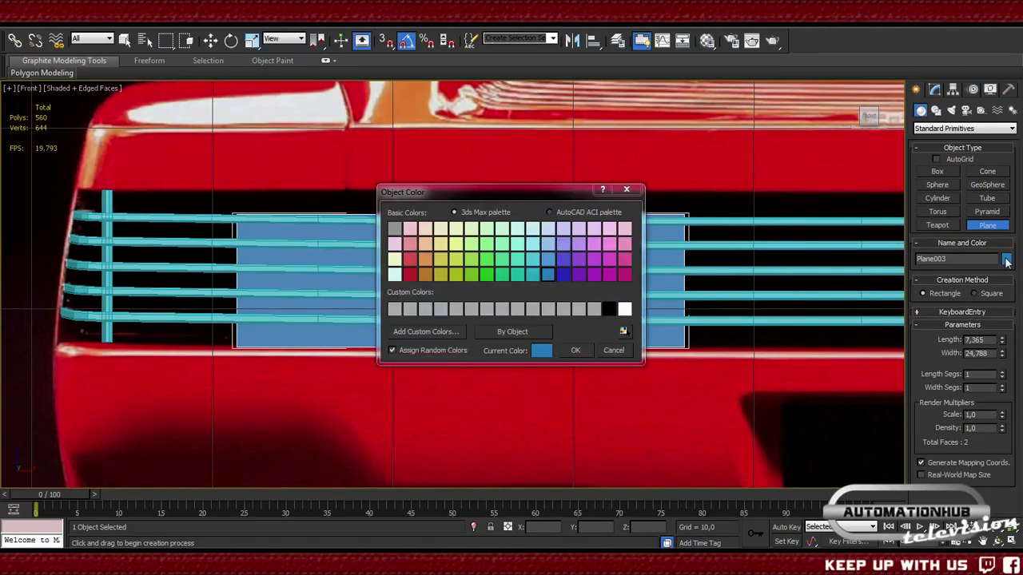
{"action": "left_click", "coordinate": [609, 259]}
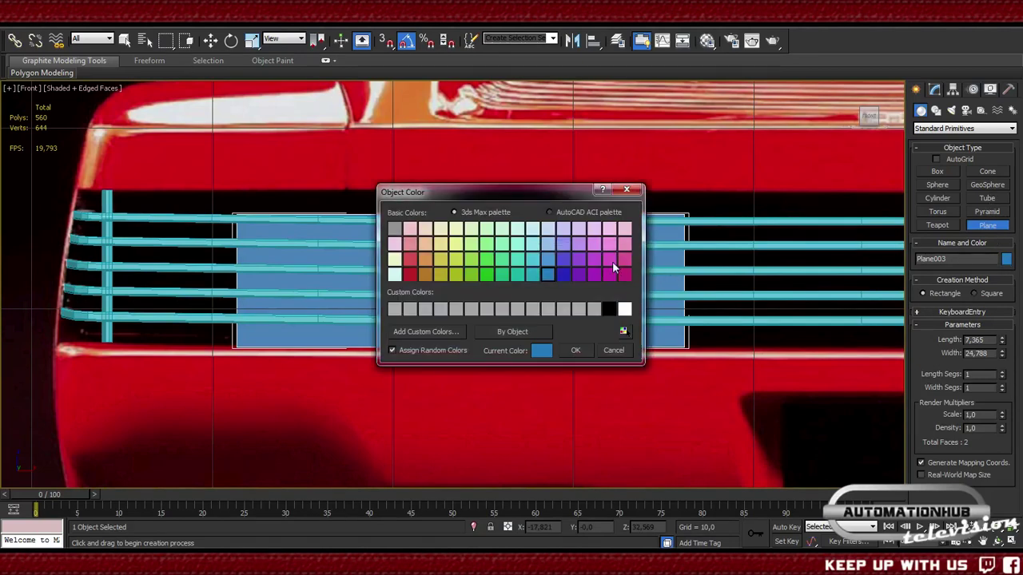
{"action": "left_click", "coordinate": [576, 352]}
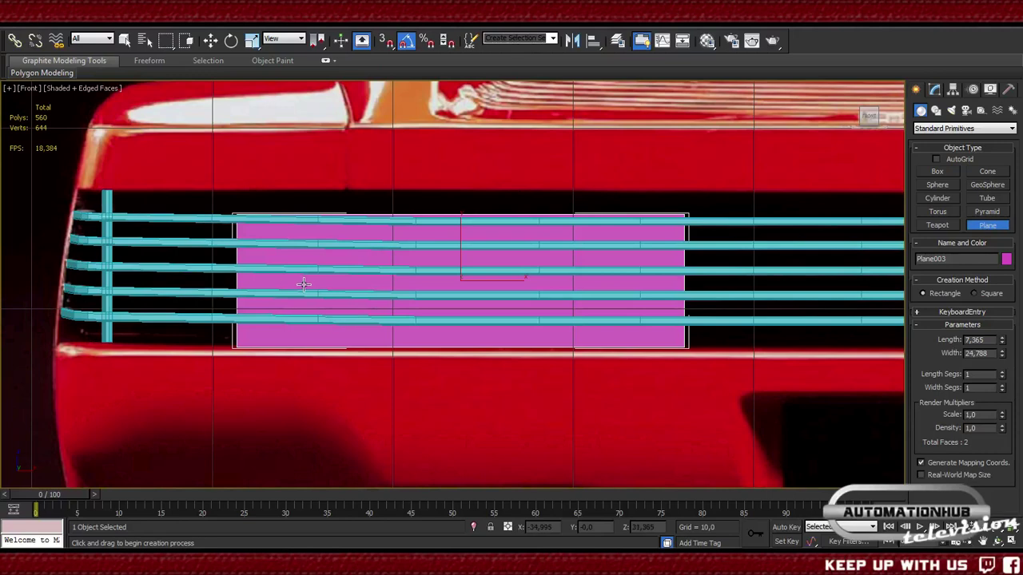
- Convert the magenta plane to an Editable Poly
{"action": "key", "text": "w"}
{"action": "right_click", "coordinate": [504, 309]}
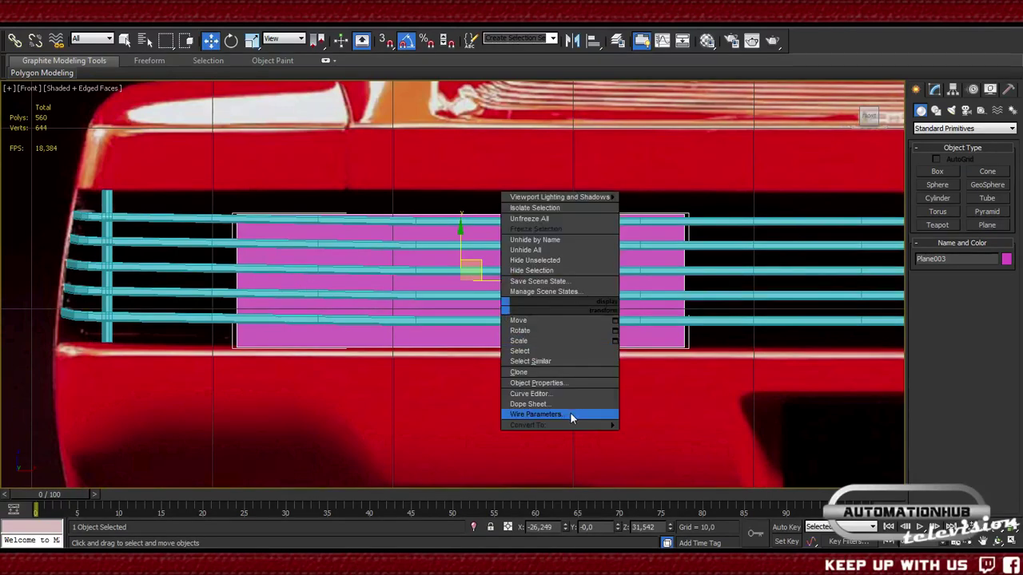
{"action": "mouse_move", "coordinate": [591, 426]}
{"action": "left_click", "coordinate": [651, 437]}
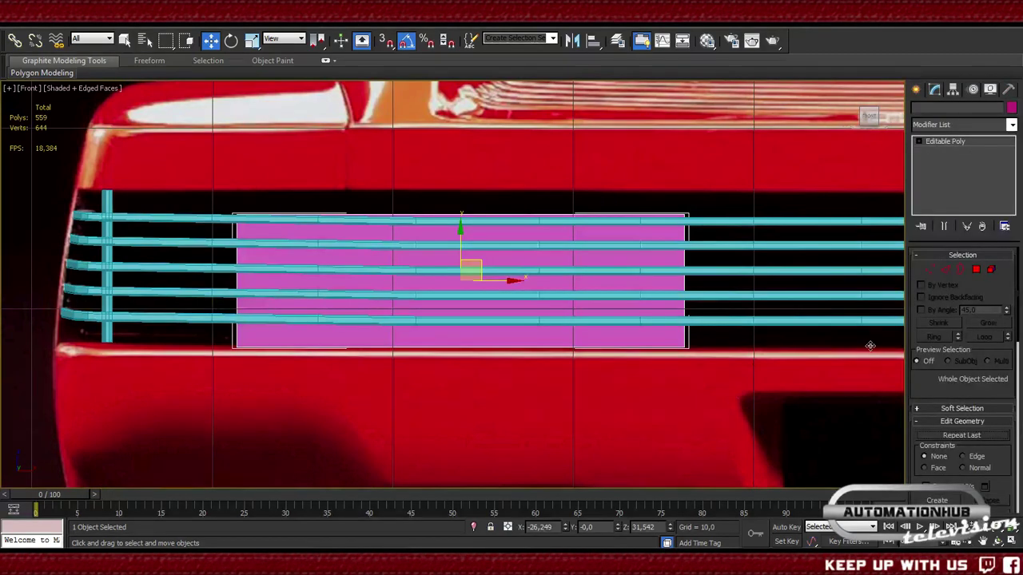
- Move the magenta plane's lower-left vertex to the lower outer corner of the grille opening in the reference photo
{"action": "left_click", "coordinate": [929, 270]}
{"action": "middle_click_drag", "start_coordinate": [81, 249], "coordinate": [213, 269]}
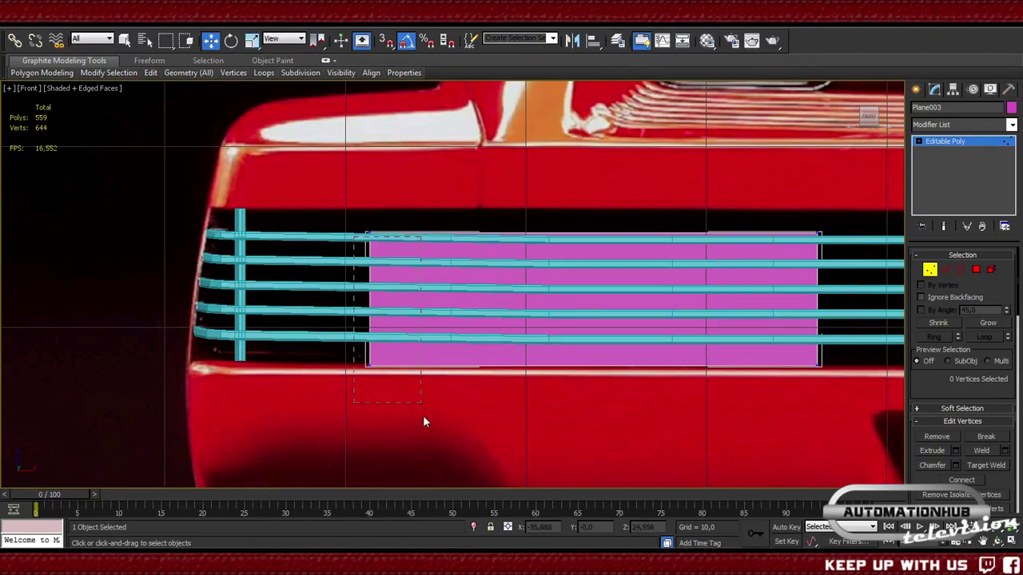
{"action": "left_click_drag", "start_coordinate": [423, 422], "coordinate": [423, 416]}
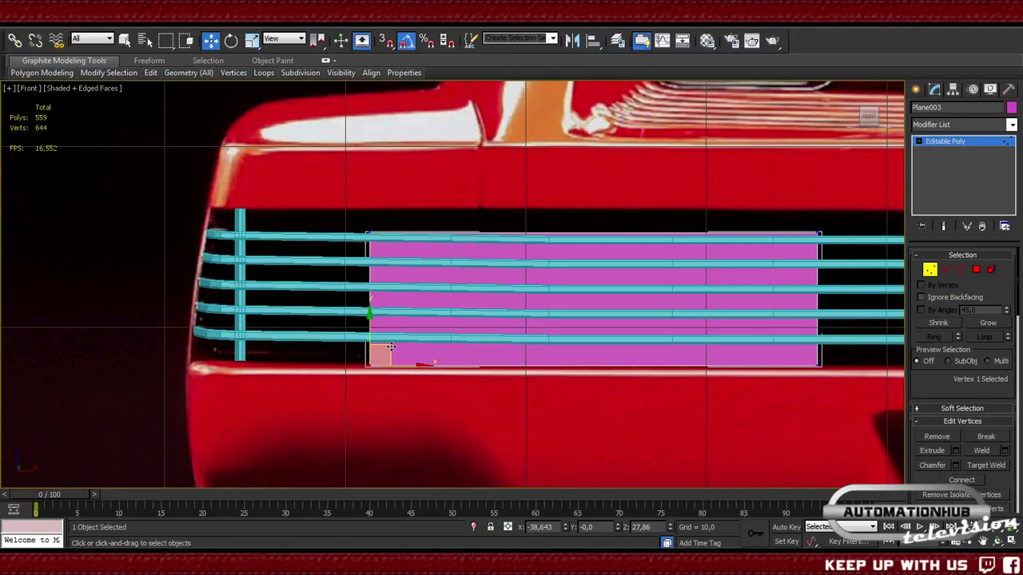
{"action": "left_click_drag", "start_coordinate": [391, 346], "coordinate": [214, 342]}
{"action": "left_click", "coordinate": [217, 340]}
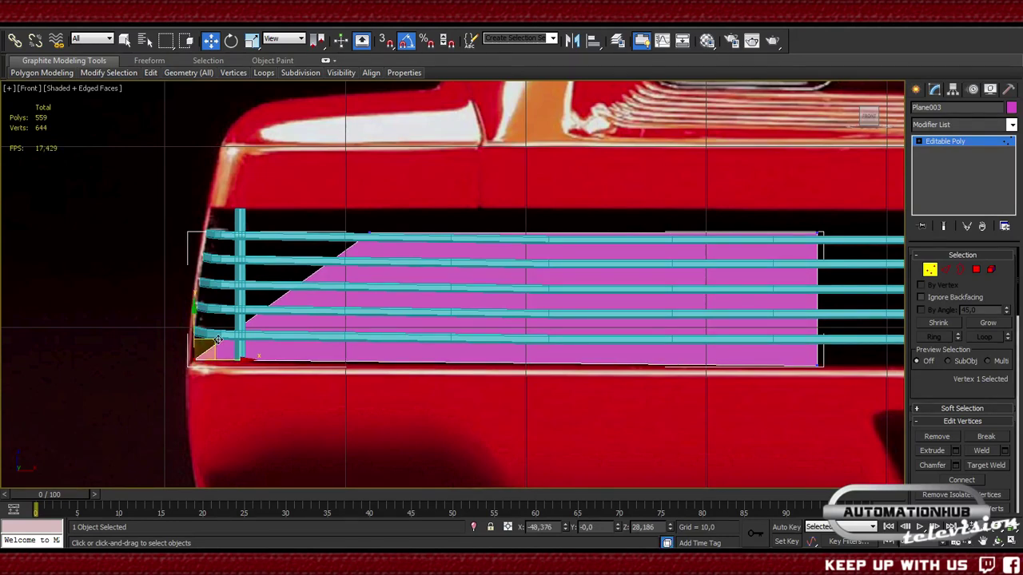
- Switch to Chrome, search Google Images for "bentley continental" in a new tab and open the blue Continental GTC picture
{"action": "mouse_move", "coordinate": [453, 559]}
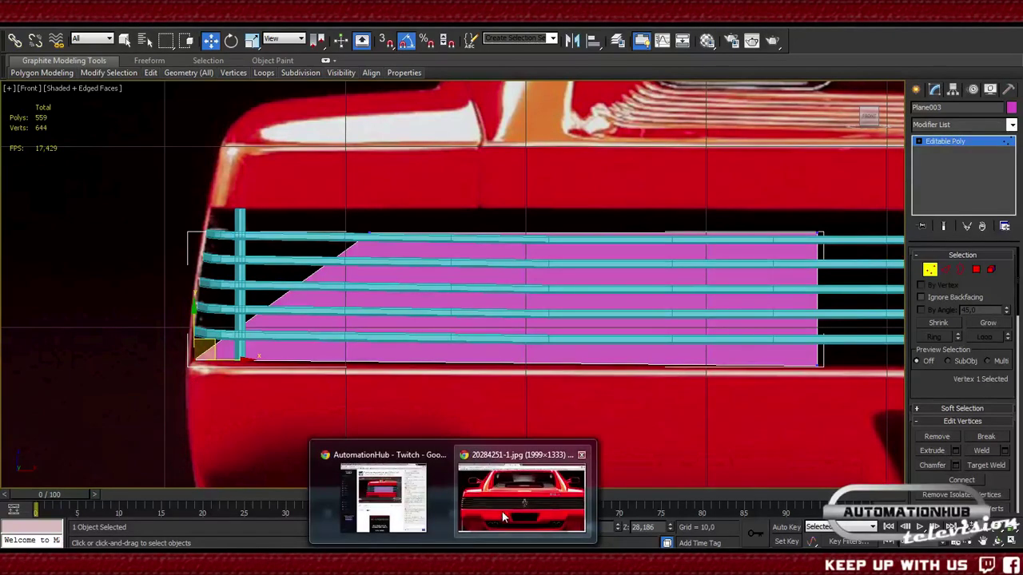
{"action": "left_click", "coordinate": [522, 484]}
{"action": "key", "text": "ctrl+t"}
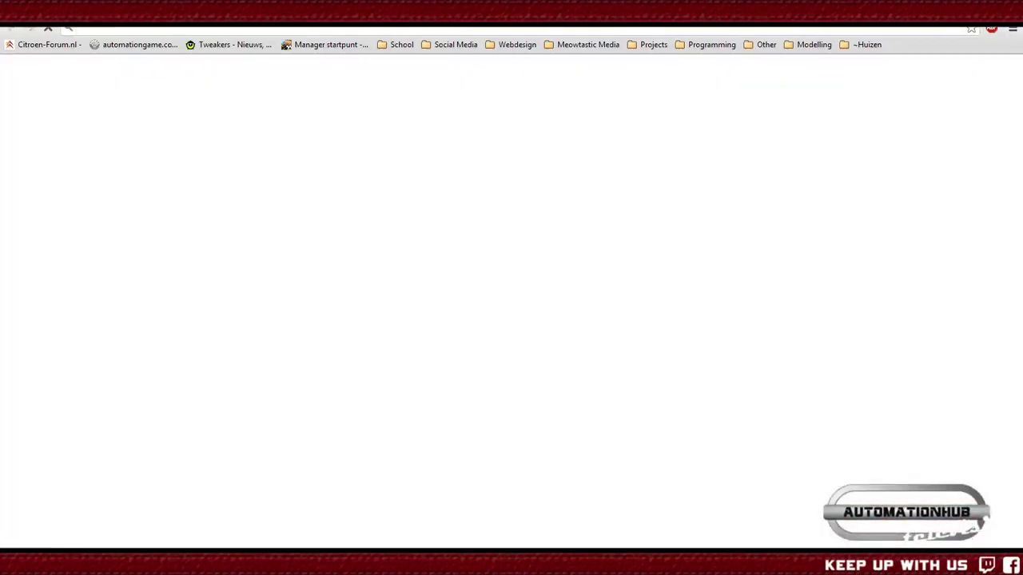
{"action": "type", "text": "bentley continental"}
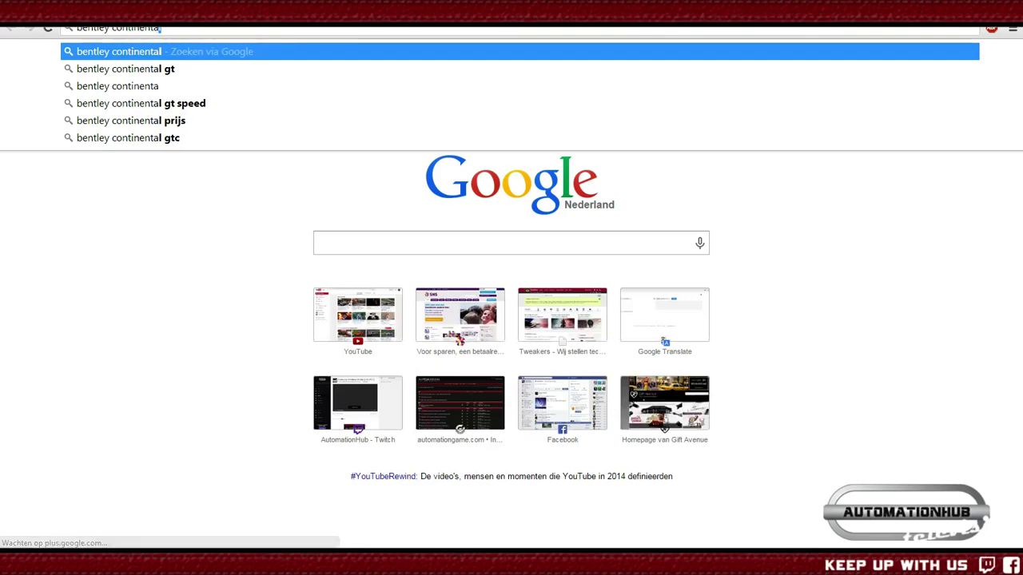
{"action": "key", "text": "Return"}
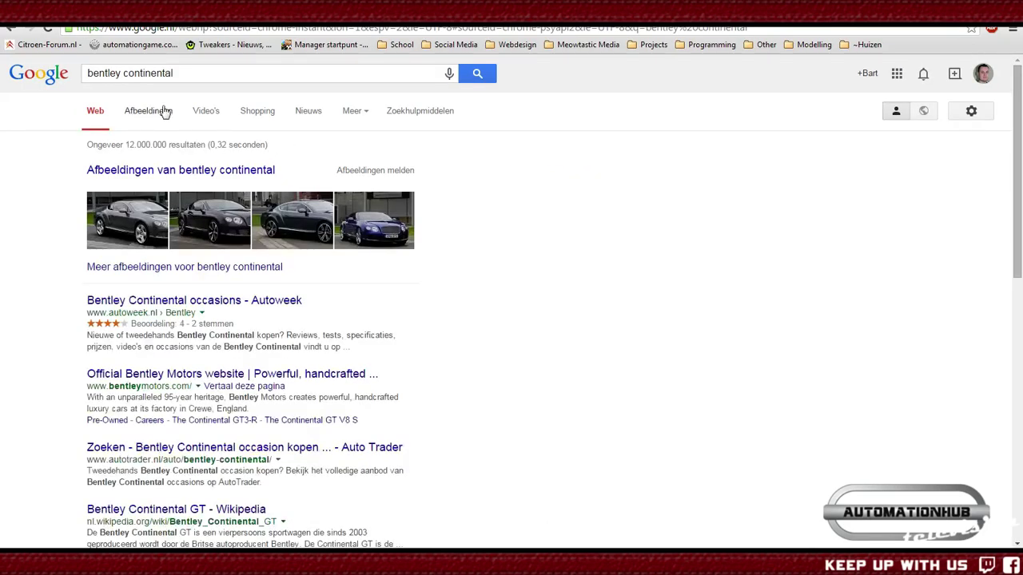
{"action": "left_click", "coordinate": [149, 112]}
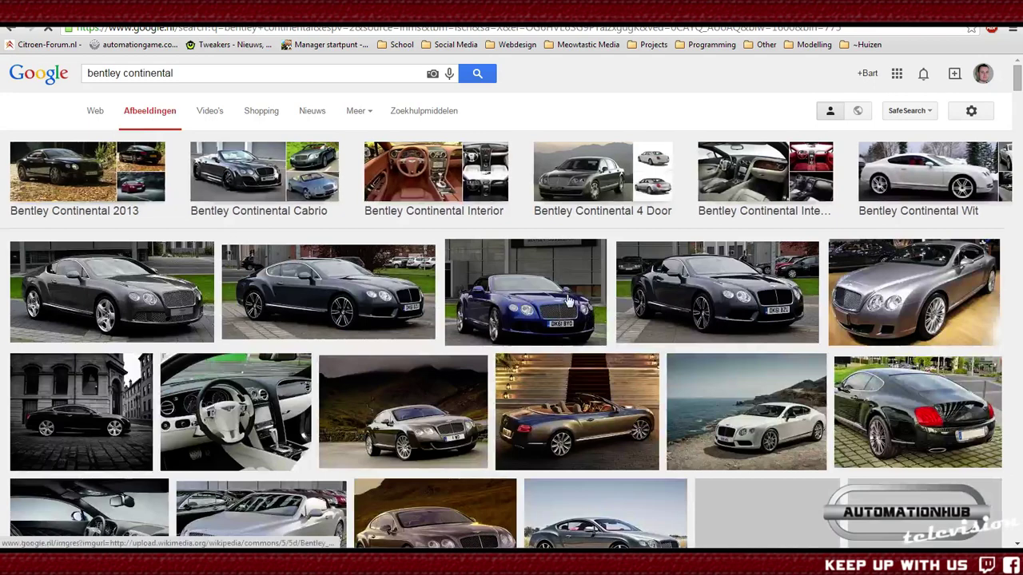
{"action": "left_click", "coordinate": [567, 299]}
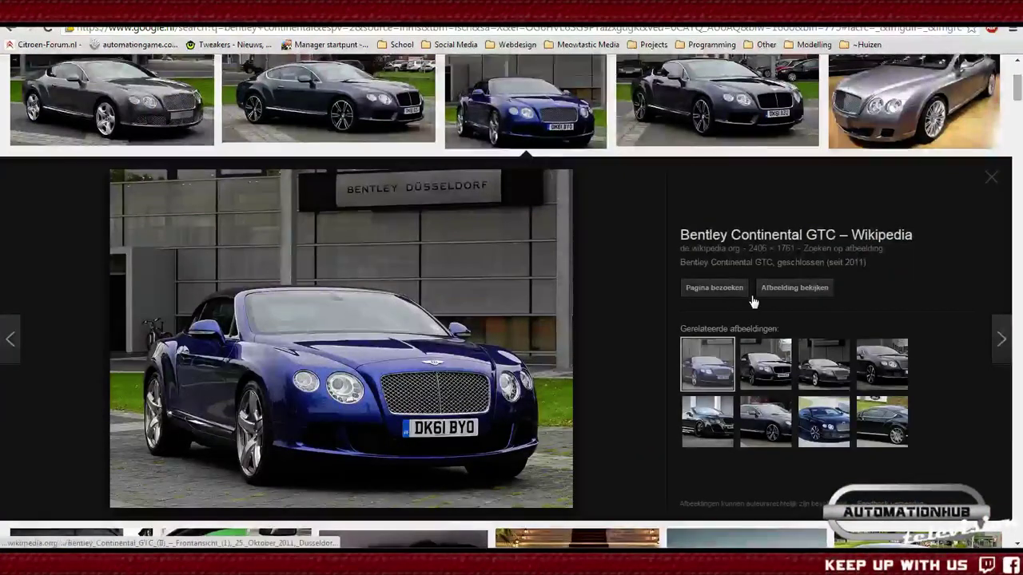
- Open the blue Bentley Continental GTC picture at full size and examine its front grille mesh
{"action": "left_click", "coordinate": [783, 289]}
{"action": "left_click", "coordinate": [398, 332]}
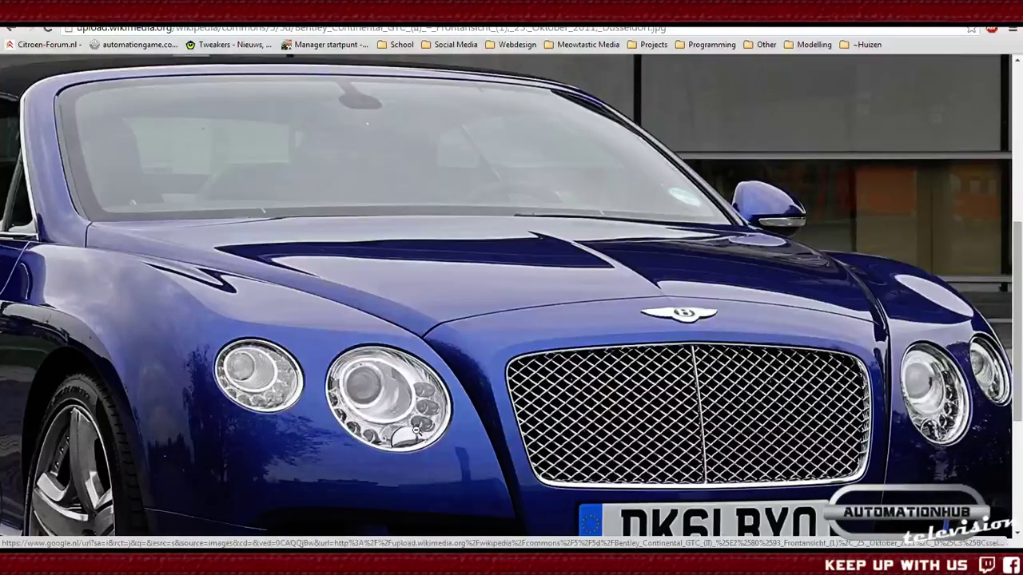
{"action": "scroll", "coordinate": [520, 377], "scroll_direction": "down", "scroll_amount": 3}
{"action": "scroll", "coordinate": [521, 376], "scroll_direction": "up", "scroll_amount": 2}
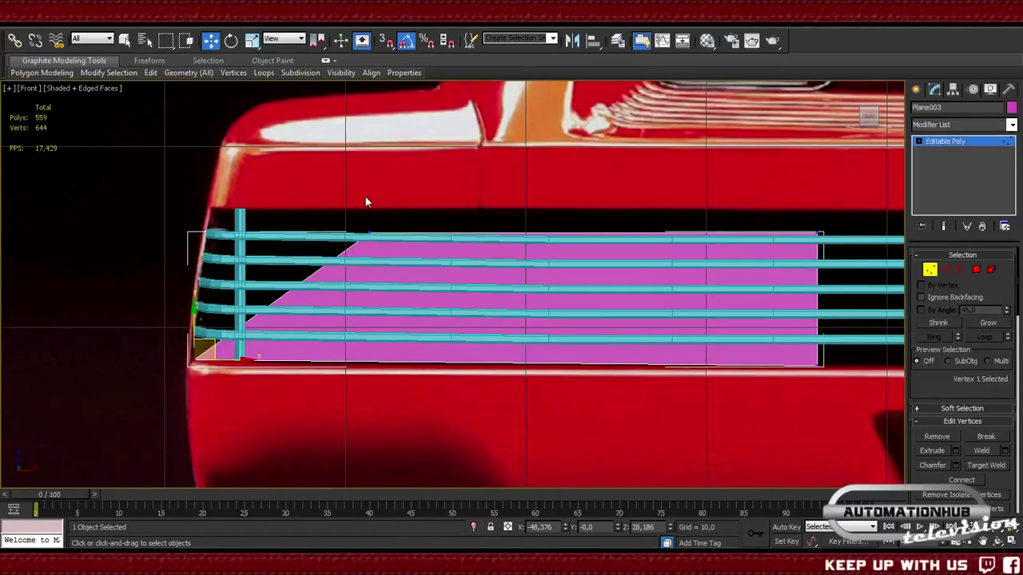
- Move the plane's upper outer vertex to the upper outer corner of the grille opening in the reference photo
{"action": "left_click", "coordinate": [369, 234]}
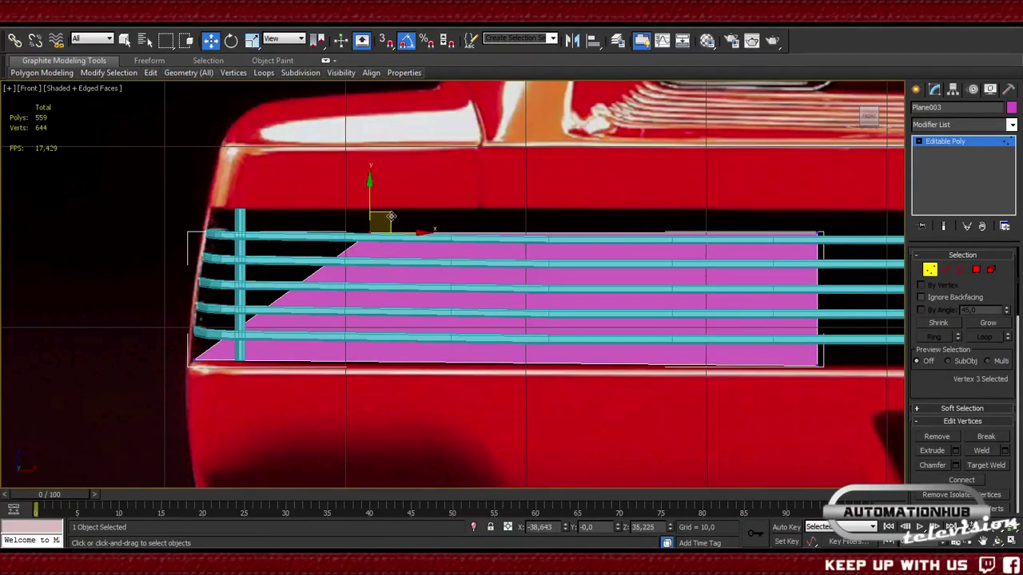
{"action": "left_click_drag", "start_coordinate": [390, 216], "coordinate": [229, 191]}
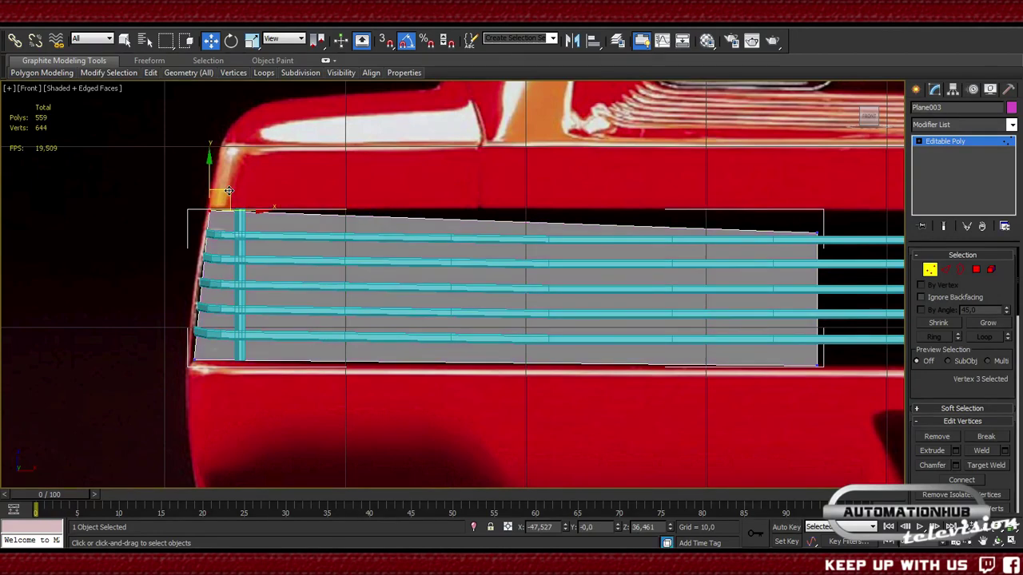
{"action": "left_click_drag", "start_coordinate": [222, 191], "coordinate": [227, 198]}
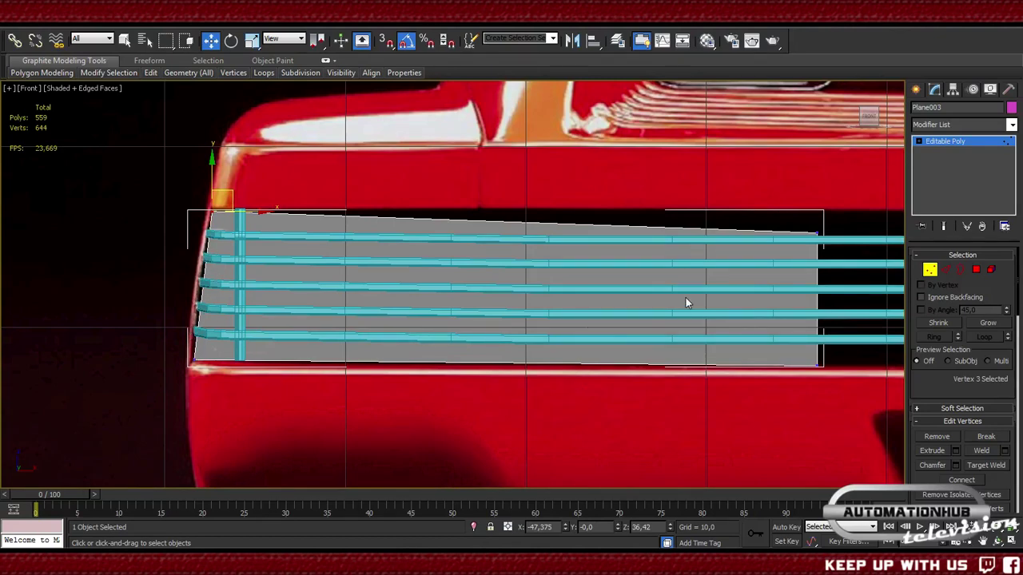
{"action": "middle_click_drag", "start_coordinate": [686, 302], "coordinate": [397, 302]}
{"action": "left_click_drag", "start_coordinate": [520, 224], "coordinate": [573, 268]}
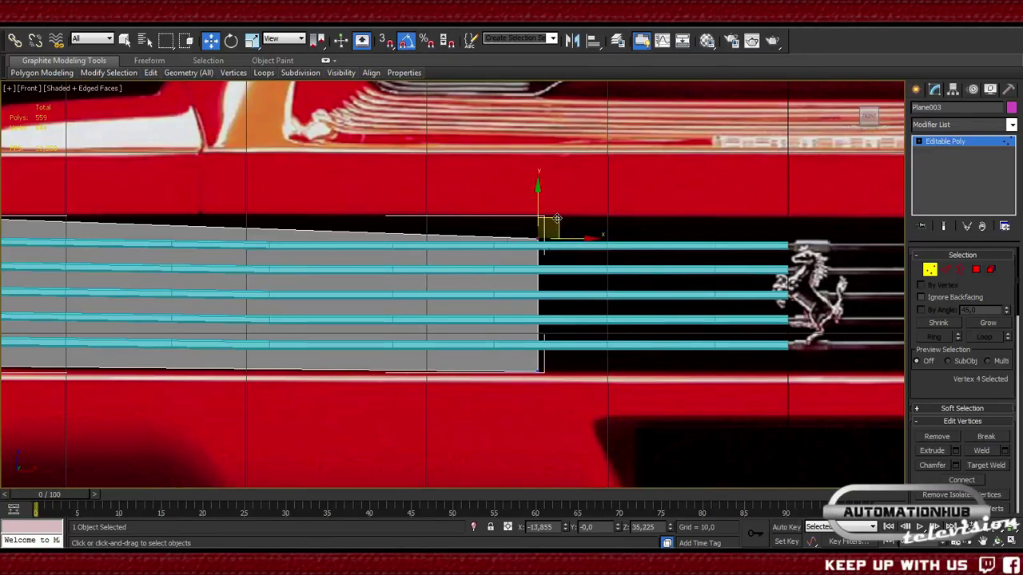
{"action": "left_click_drag", "start_coordinate": [557, 219], "coordinate": [799, 200]}
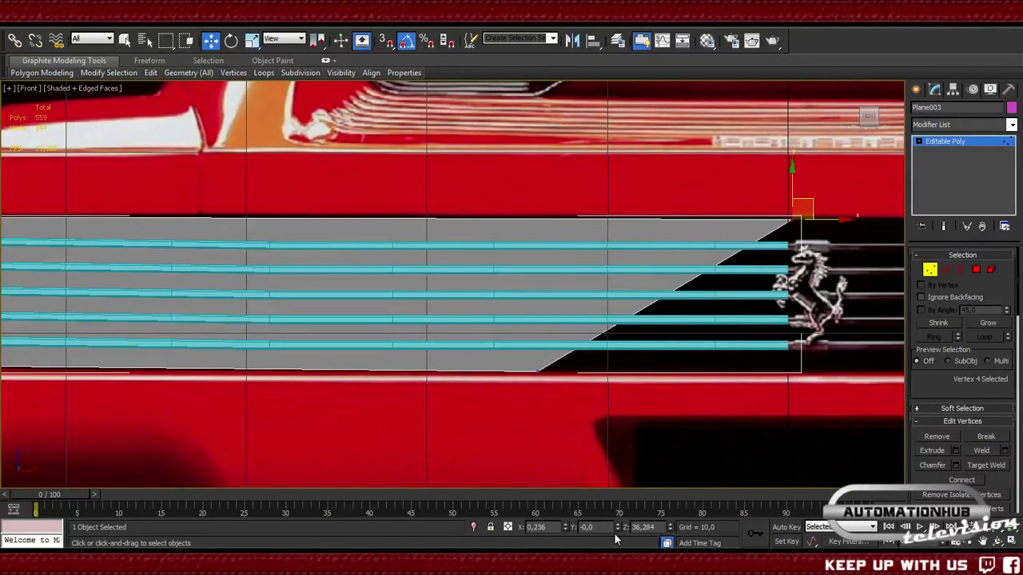
{"action": "key", "text": "ctrl+z"}
- Set the X position of the plane's two inner vertices to 0 and raise the upper one to the grille opening's top edge
{"action": "left_click_drag", "start_coordinate": [607, 182], "coordinate": [532, 445]}
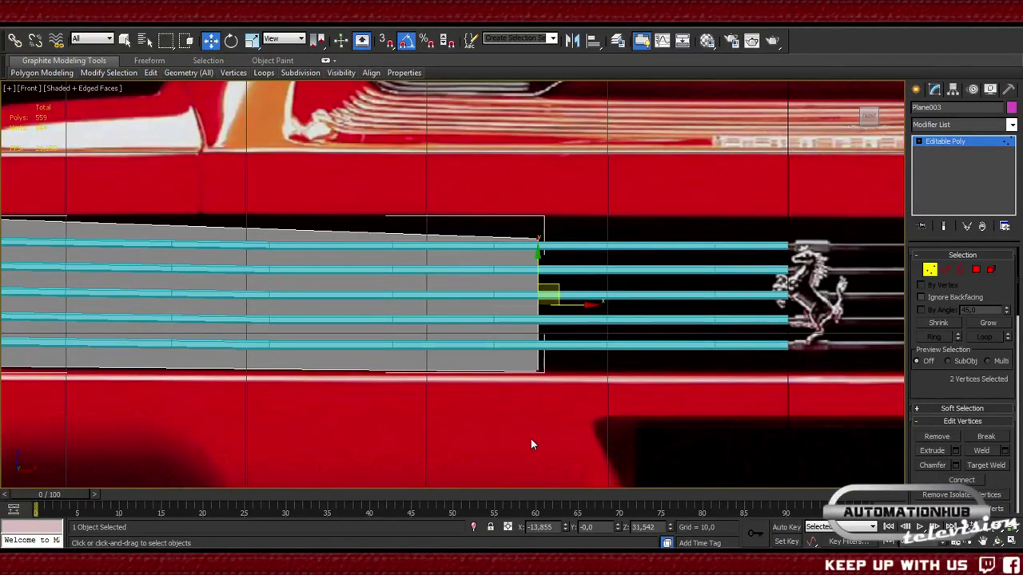
{"action": "left_click", "coordinate": [557, 528]}
{"action": "type", "text": "0"}
{"action": "key", "text": "Return"}
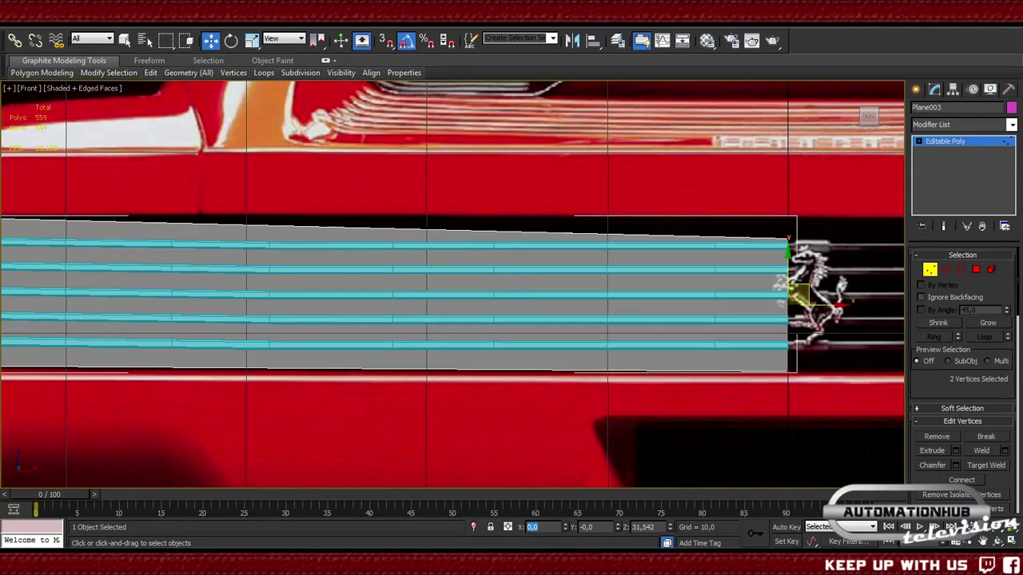
{"action": "left_click", "coordinate": [787, 238]}
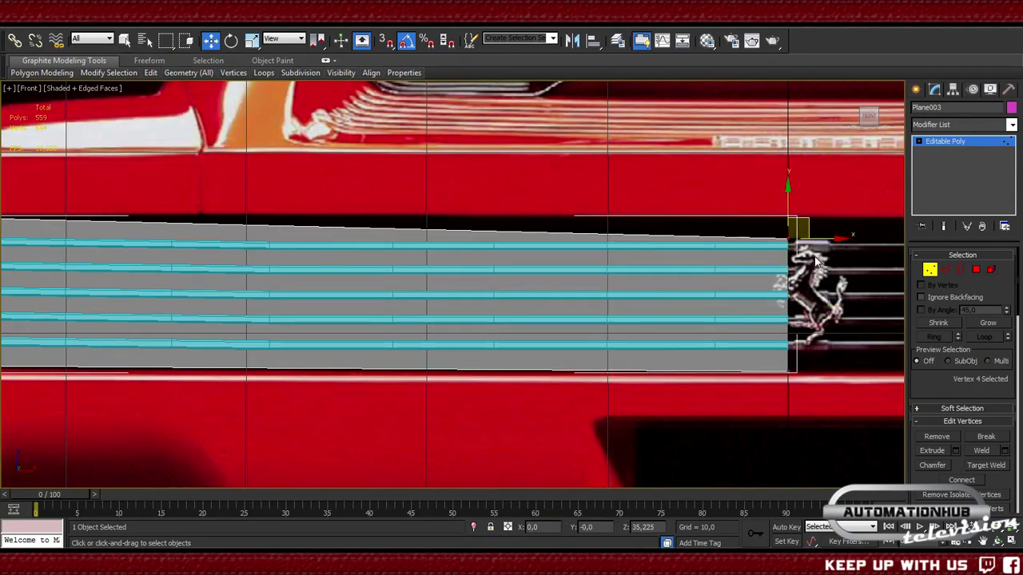
{"action": "left_click_drag", "start_coordinate": [787, 209], "coordinate": [787, 185]}
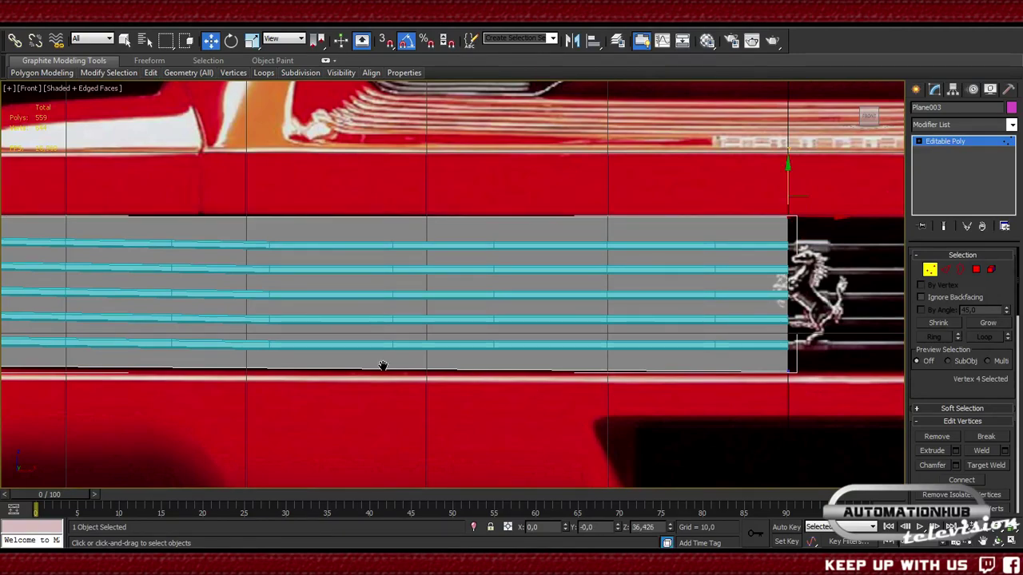
- Raise the plane's upper outer vertex slightly to line up with the top edge of the grille opening
{"action": "middle_click_drag", "start_coordinate": [382, 365], "coordinate": [600, 381]}
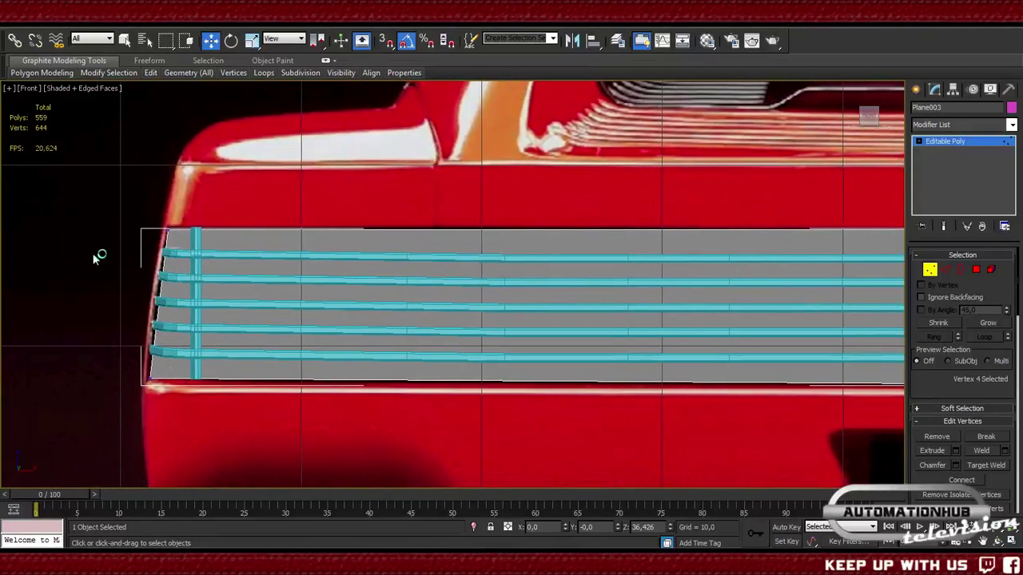
{"action": "middle_click_drag", "start_coordinate": [250, 290], "coordinate": [347, 303]}
{"action": "scroll", "coordinate": [314, 263], "scroll_direction": "up", "scroll_amount": 3}
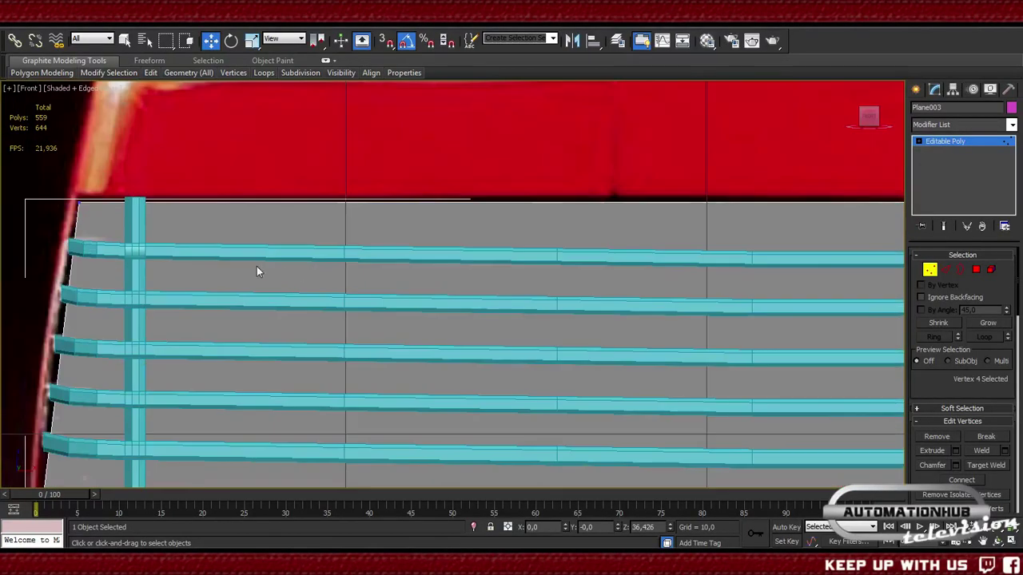
{"action": "middle_click_drag", "start_coordinate": [256, 266], "coordinate": [354, 270]}
{"action": "left_click_drag", "start_coordinate": [203, 225], "coordinate": [204, 226]}
{"action": "left_click_drag", "start_coordinate": [175, 169], "coordinate": [178, 168]}
{"action": "scroll", "coordinate": [226, 225], "scroll_direction": "up", "scroll_amount": 4}
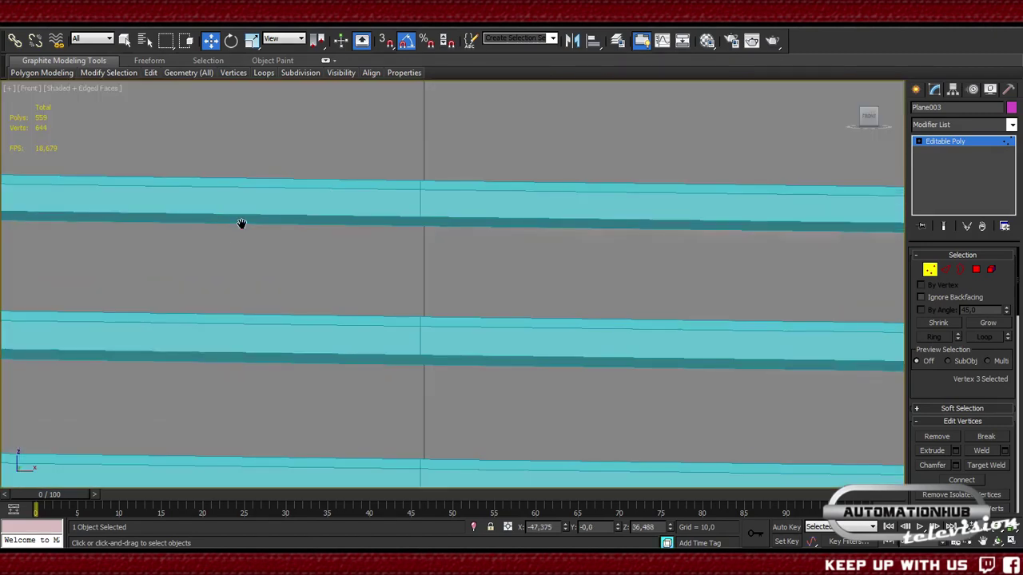
{"action": "middle_click_drag", "start_coordinate": [243, 226], "coordinate": [658, 355]}
{"action": "scroll", "coordinate": [206, 244], "scroll_direction": "up", "scroll_amount": 2}
{"action": "middle_click_drag", "start_coordinate": [205, 244], "coordinate": [438, 279]}
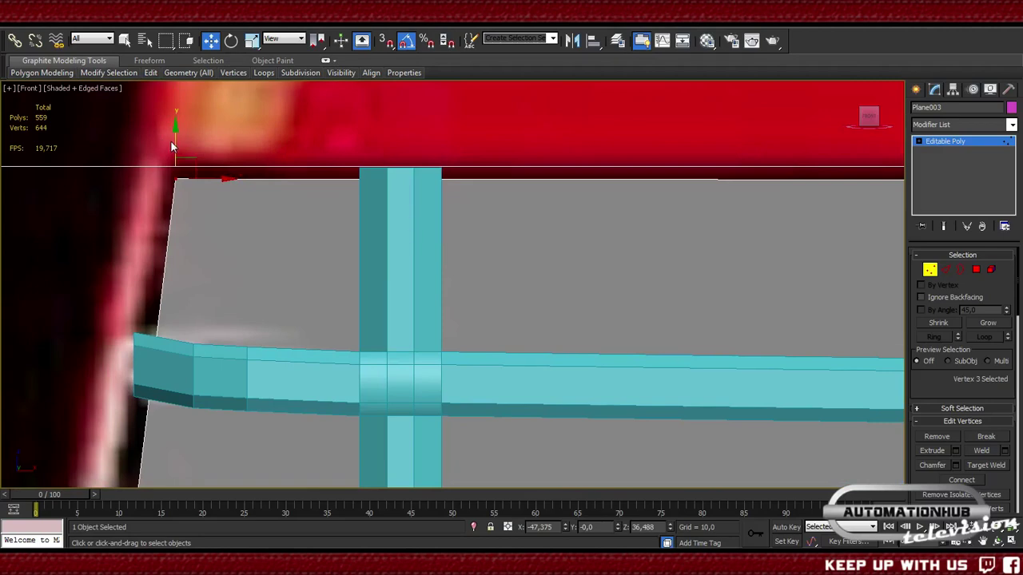
{"action": "left_click_drag", "start_coordinate": [172, 141], "coordinate": [176, 132]}
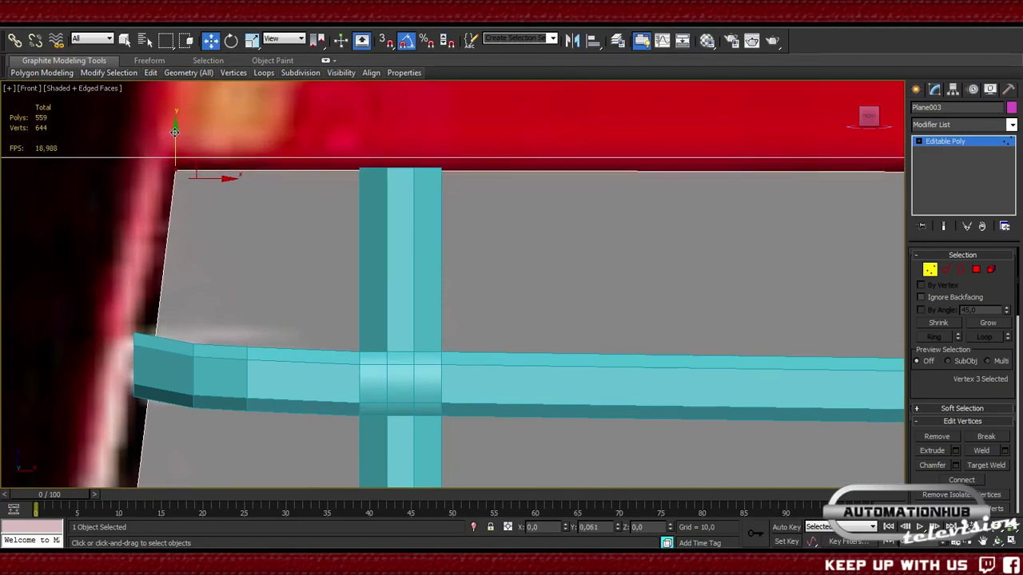
{"action": "scroll", "coordinate": [458, 335], "scroll_direction": "down", "scroll_amount": 5}
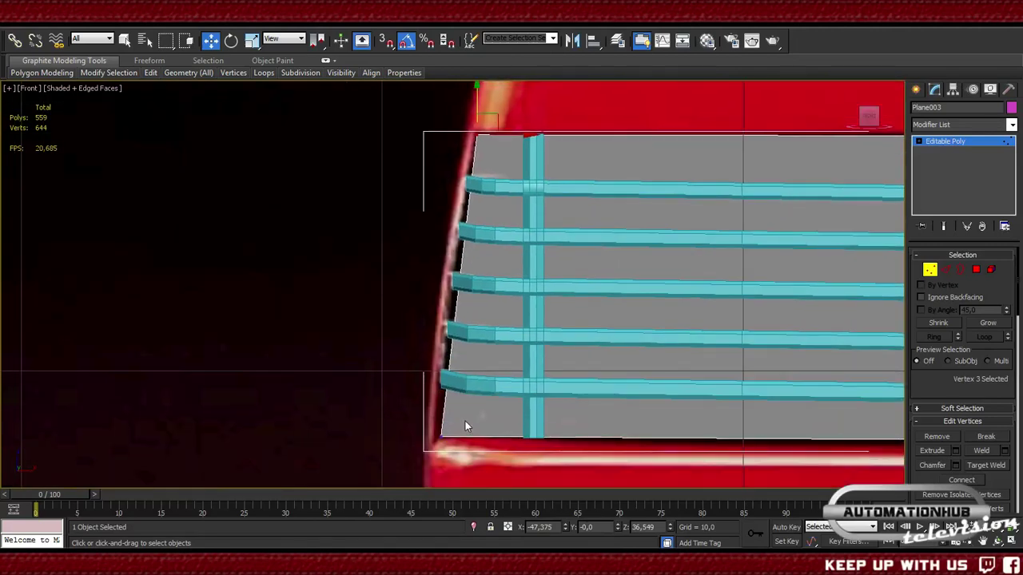
{"action": "middle_click_drag", "start_coordinate": [465, 426], "coordinate": [272, 289]}
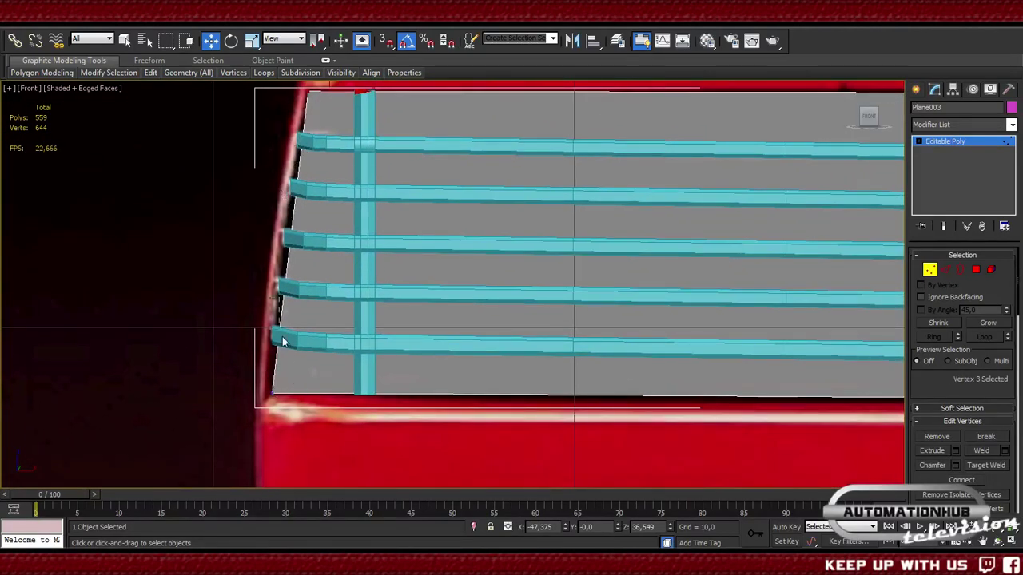
{"action": "left_click", "coordinate": [276, 364]}
- Leave sub-object editing on the plane and hide the cyan grille slats object
{"action": "middle_click_drag", "start_coordinate": [516, 288], "coordinate": [201, 324]}
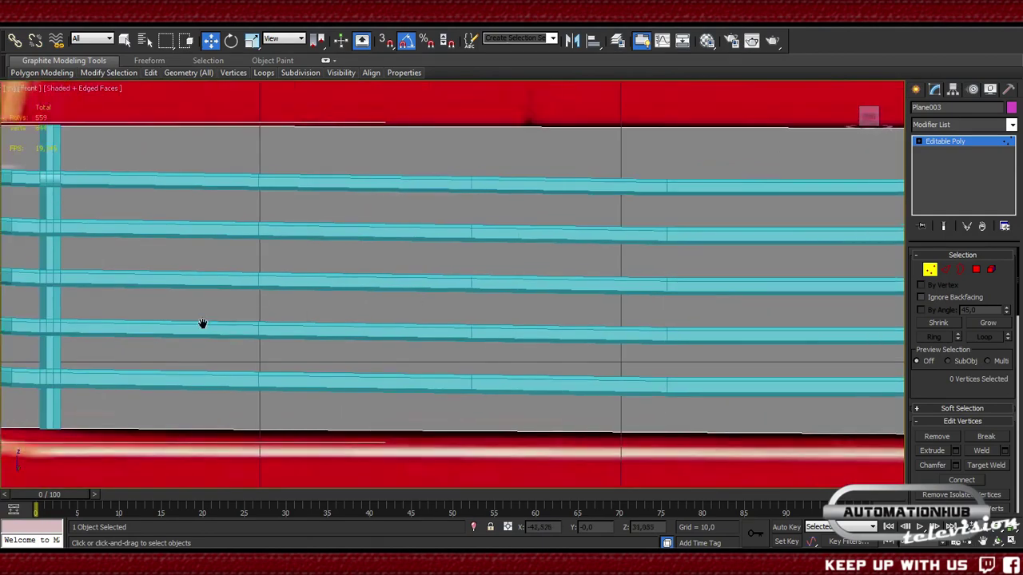
{"action": "scroll", "coordinate": [200, 320], "scroll_direction": "down", "scroll_amount": 5}
{"action": "middle_click_drag", "start_coordinate": [723, 270], "coordinate": [434, 277]}
{"action": "middle_click_drag", "start_coordinate": [520, 335], "coordinate": [571, 339]}
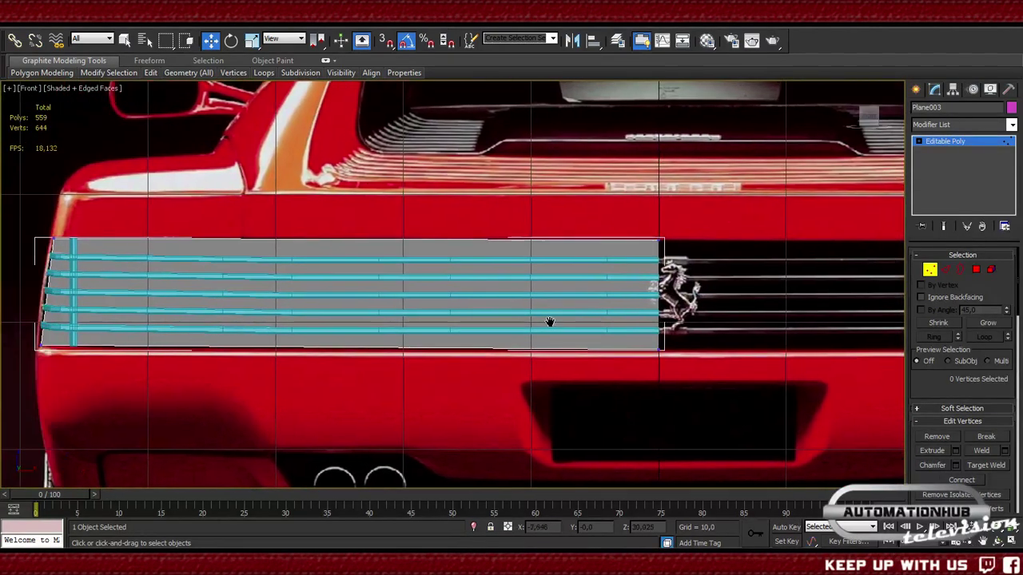
{"action": "left_click", "coordinate": [946, 270]}
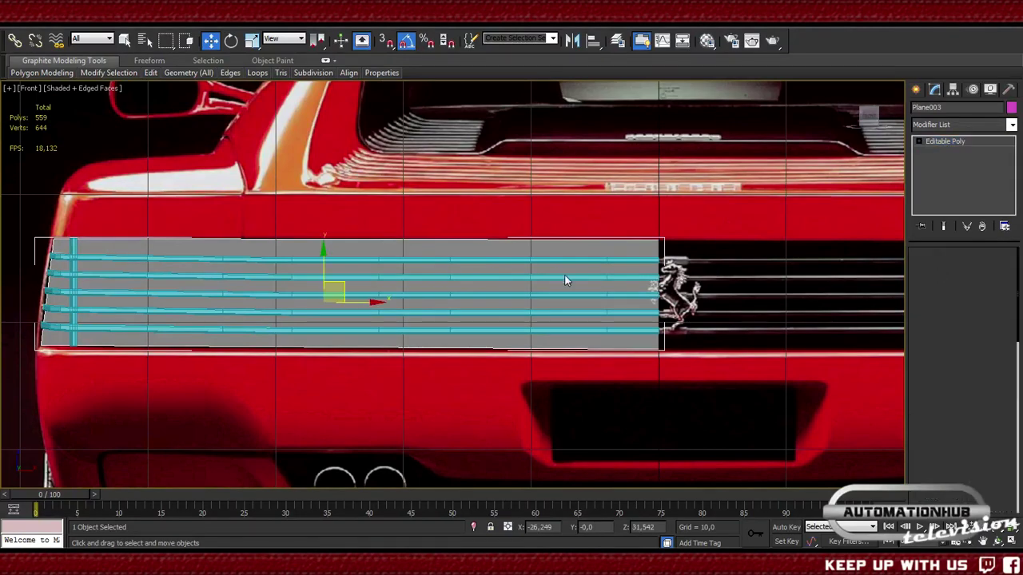
{"action": "right_click", "coordinate": [579, 260]}
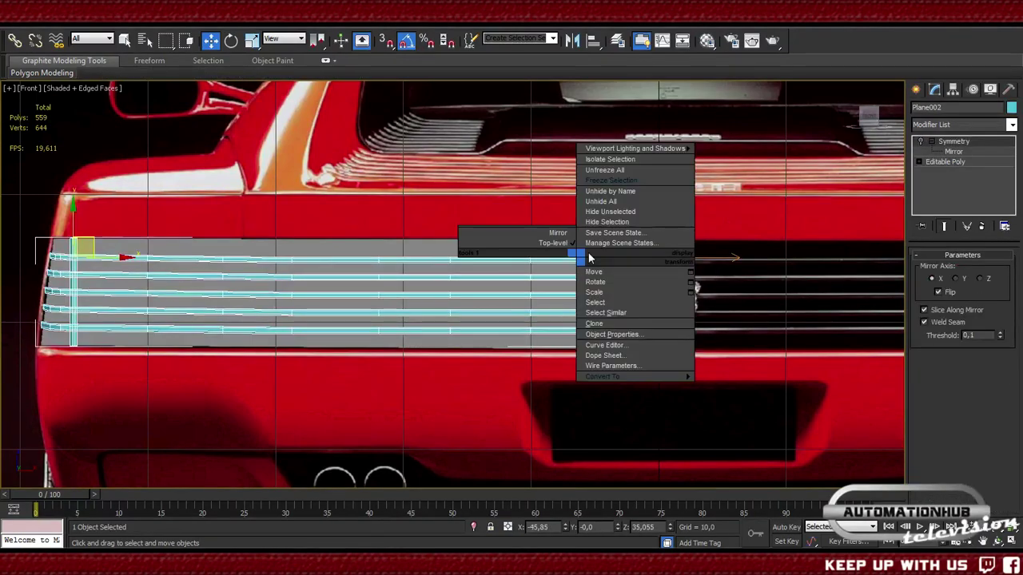
{"action": "left_click", "coordinate": [621, 222]}
- Connect the plane's inner and outer side edges with 2 segments
{"action": "left_click", "coordinate": [633, 255]}
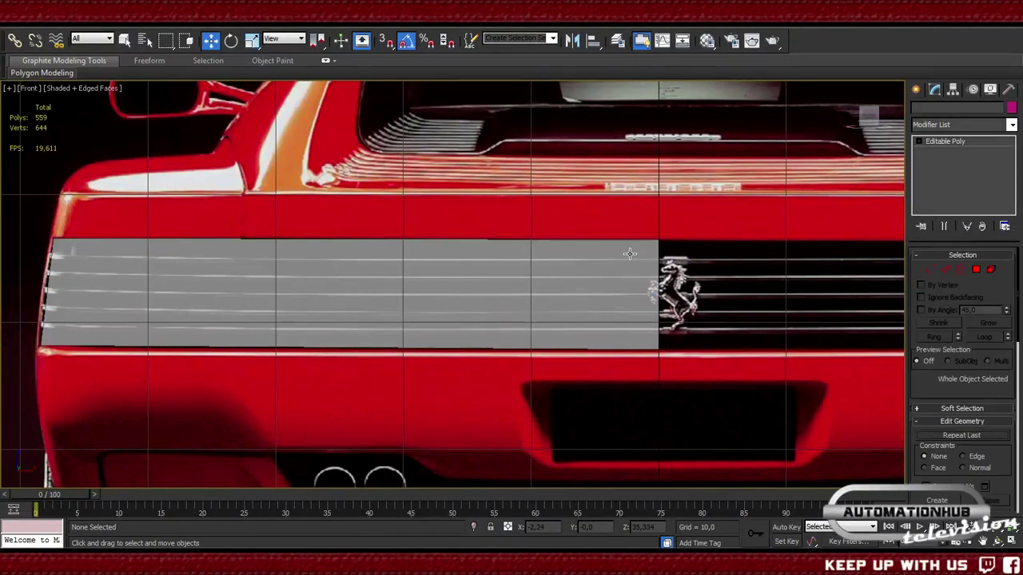
{"action": "middle_click_drag", "start_coordinate": [336, 355], "coordinate": [423, 343]}
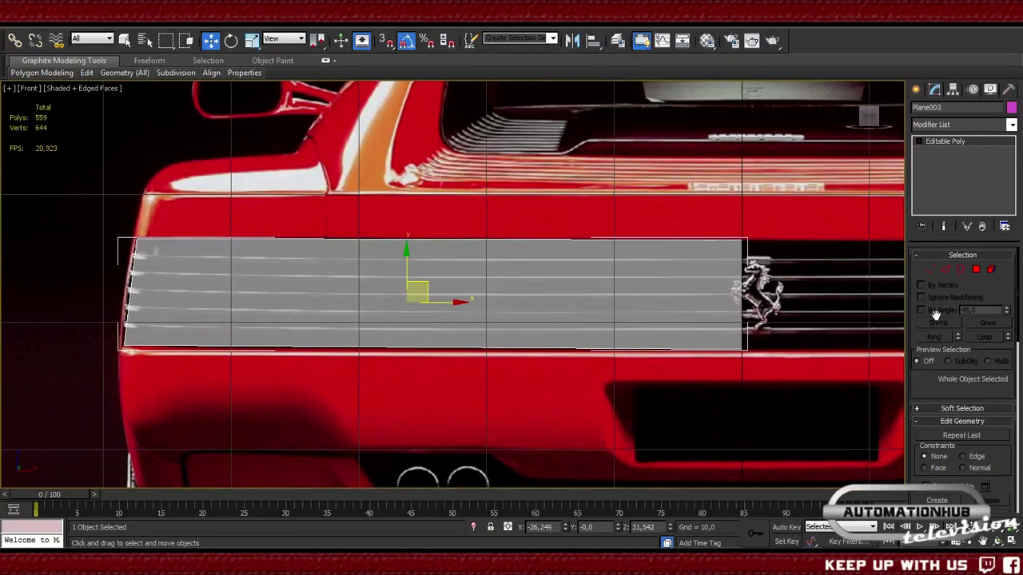
{"action": "key", "text": "2"}
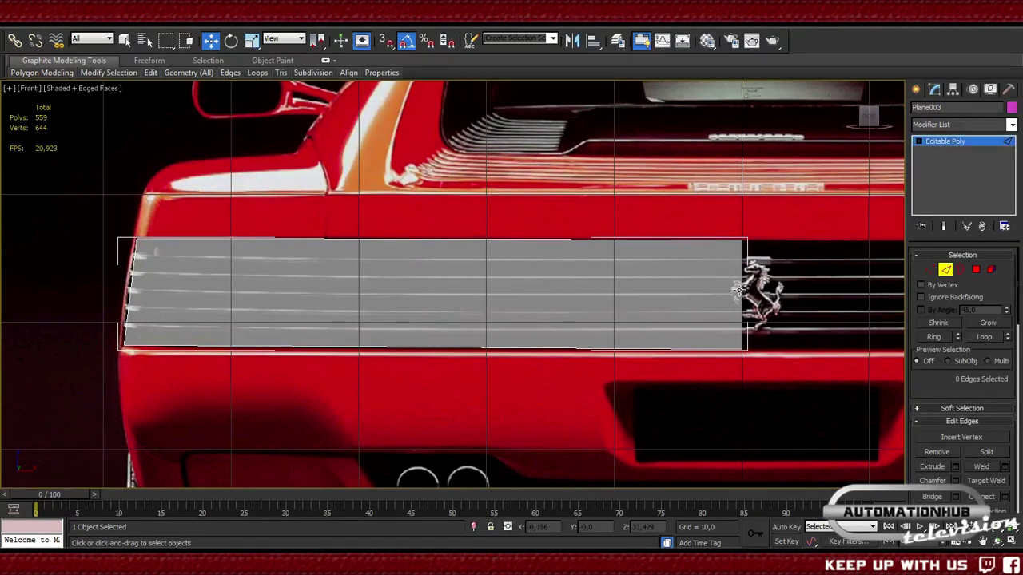
{"action": "left_click", "coordinate": [740, 290]}
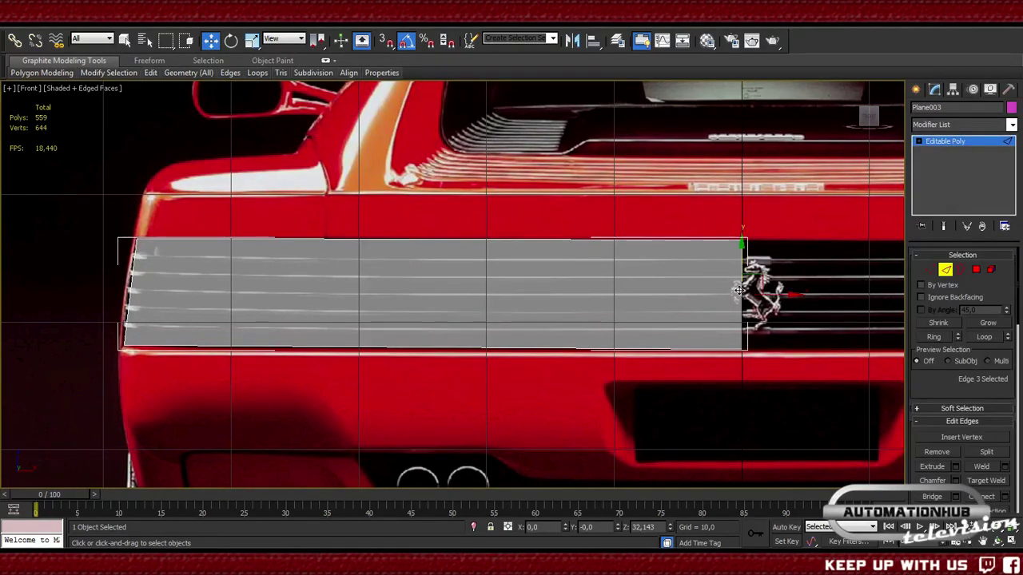
{"action": "left_click", "coordinate": [131, 298], "text": "ctrl"}
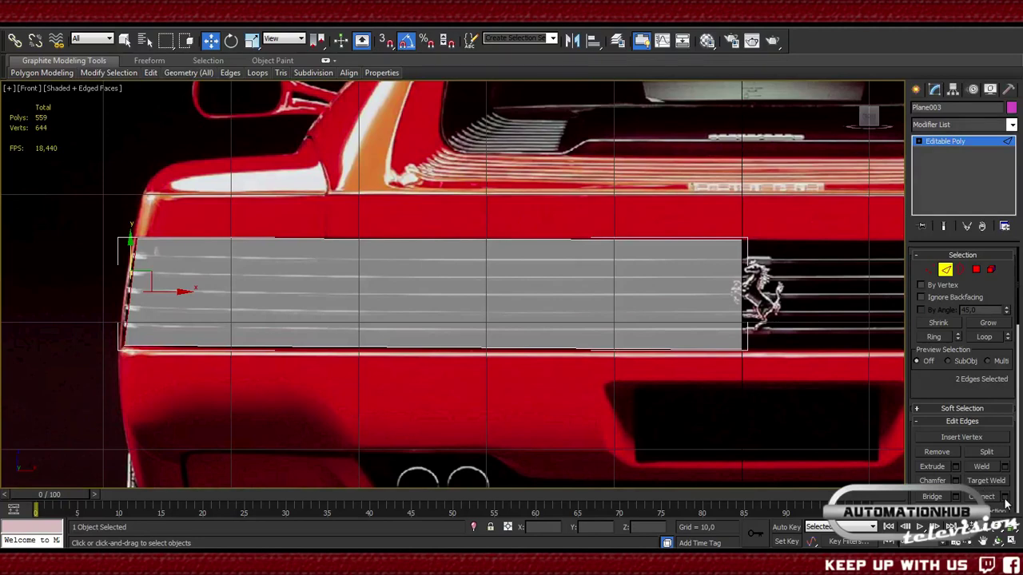
{"action": "left_click", "coordinate": [1004, 496]}
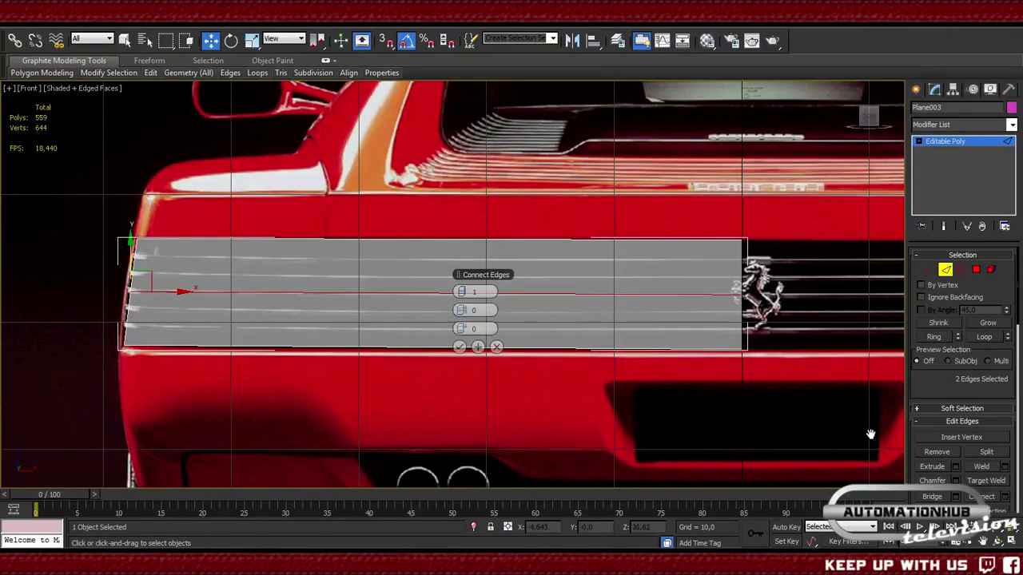
{"action": "left_click", "coordinate": [466, 292]}
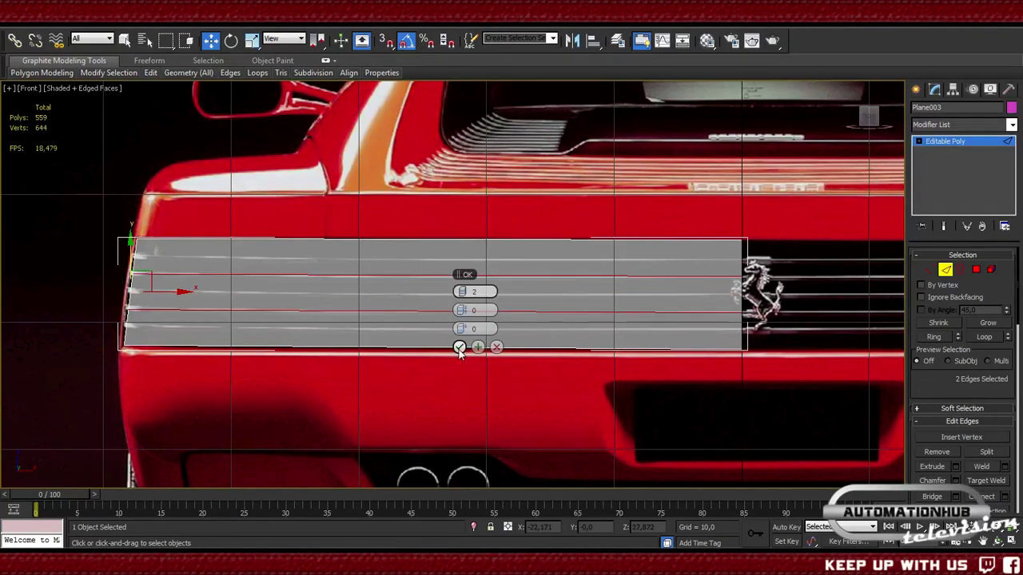
{"action": "left_click", "coordinate": [459, 348]}
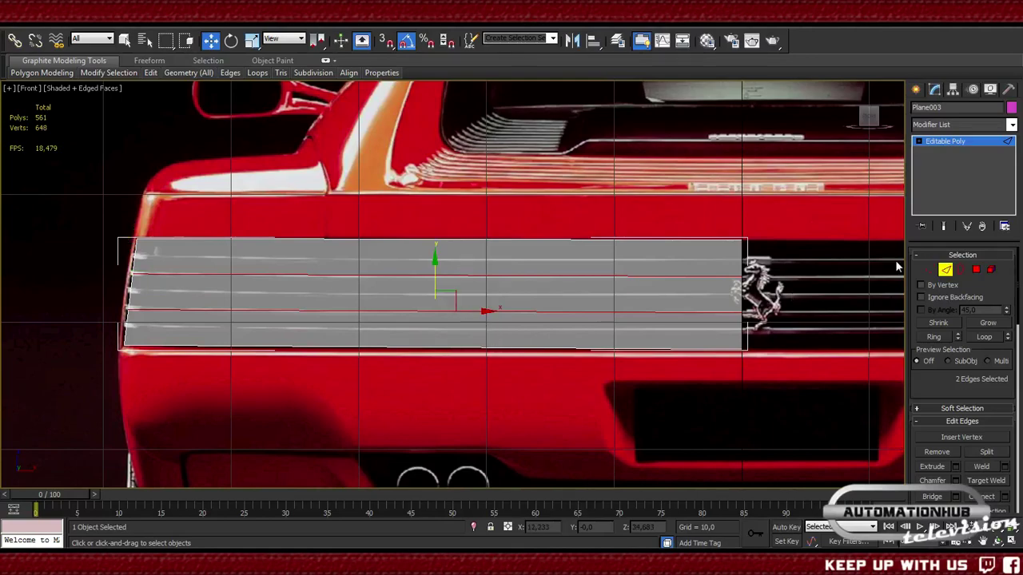
- Move the two new outer vertices outward along X to follow the slanted outer edge of the grille opening
{"action": "left_click", "coordinate": [929, 271]}
{"action": "left_click_drag", "start_coordinate": [751, 268], "coordinate": [736, 334]}
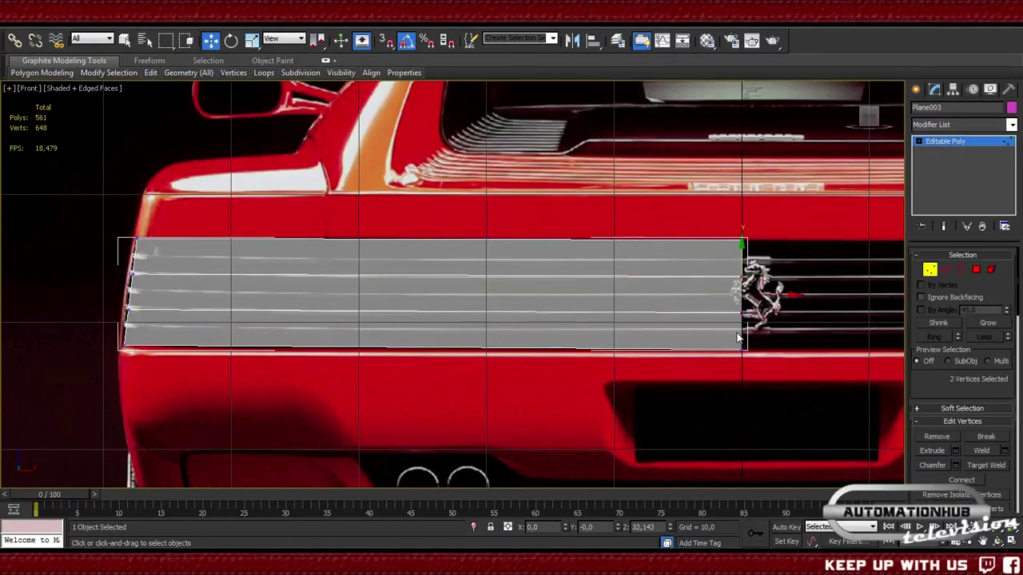
{"action": "middle_click_drag", "start_coordinate": [781, 304], "coordinate": [678, 316]}
{"action": "scroll", "coordinate": [657, 344], "scroll_direction": "up", "scroll_amount": 4}
{"action": "scroll", "coordinate": [388, 331], "scroll_direction": "down", "scroll_amount": 2}
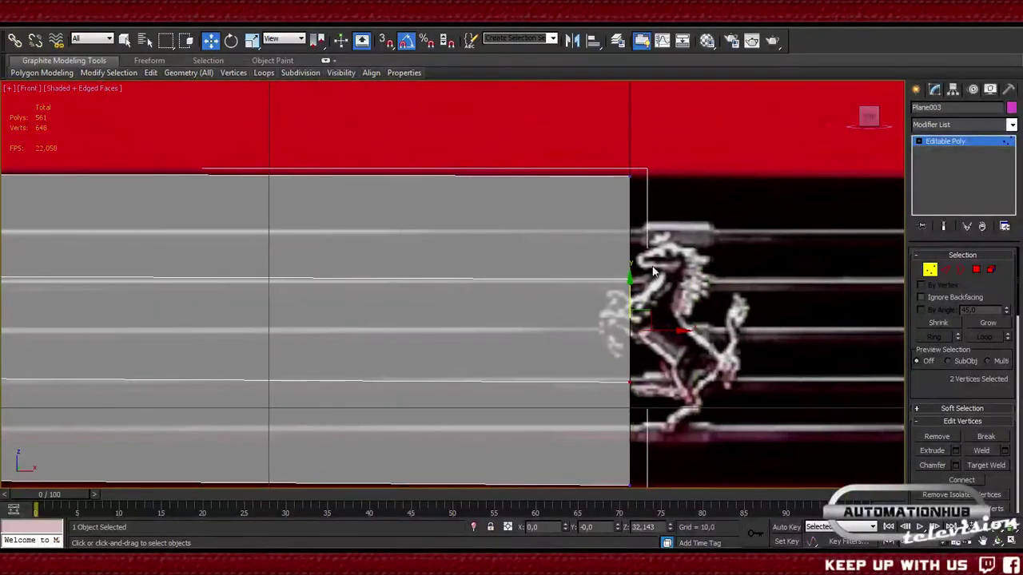
{"action": "middle_click_drag", "start_coordinate": [405, 386], "coordinate": [767, 386]}
{"action": "middle_click_drag", "start_coordinate": [434, 379], "coordinate": [799, 400]}
{"action": "mouse_move", "coordinate": [344, 358]}
{"action": "middle_mouse_down"}
{"action": "mouse_move", "coordinate": [692, 349]}
{"action": "mouse_move", "coordinate": [806, 328]}
{"action": "middle_mouse_up"}
{"action": "left_click_drag", "start_coordinate": [359, 257], "coordinate": [441, 278]}
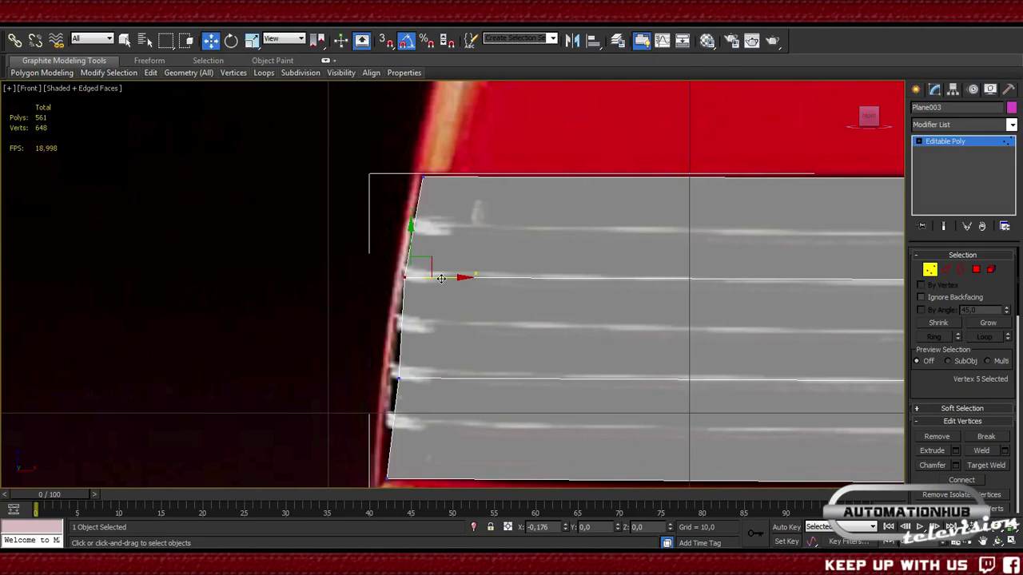
{"action": "left_click_drag", "start_coordinate": [378, 370], "coordinate": [430, 378]}
{"action": "middle_click_drag", "start_coordinate": [682, 314], "coordinate": [402, 303]}
{"action": "scroll", "coordinate": [600, 309], "scroll_direction": "down", "scroll_amount": 4}
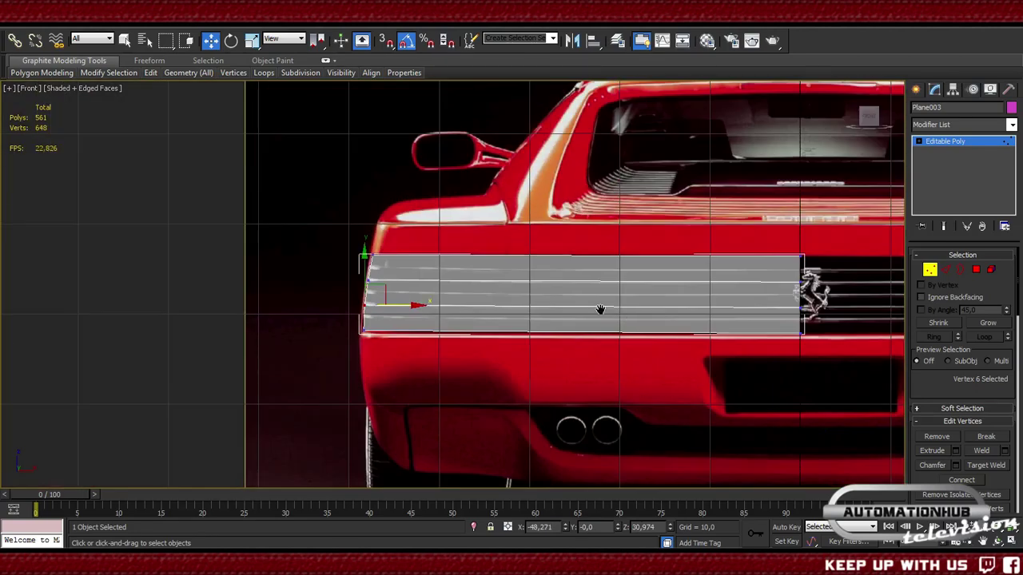
- Leave vertex editing on the plane and unhide all hidden objects to bring back the grille slats
{"action": "middle_click_drag", "start_coordinate": [600, 309], "coordinate": [415, 304]}
{"action": "left_click", "coordinate": [931, 270]}
{"action": "right_click", "coordinate": [672, 267]}
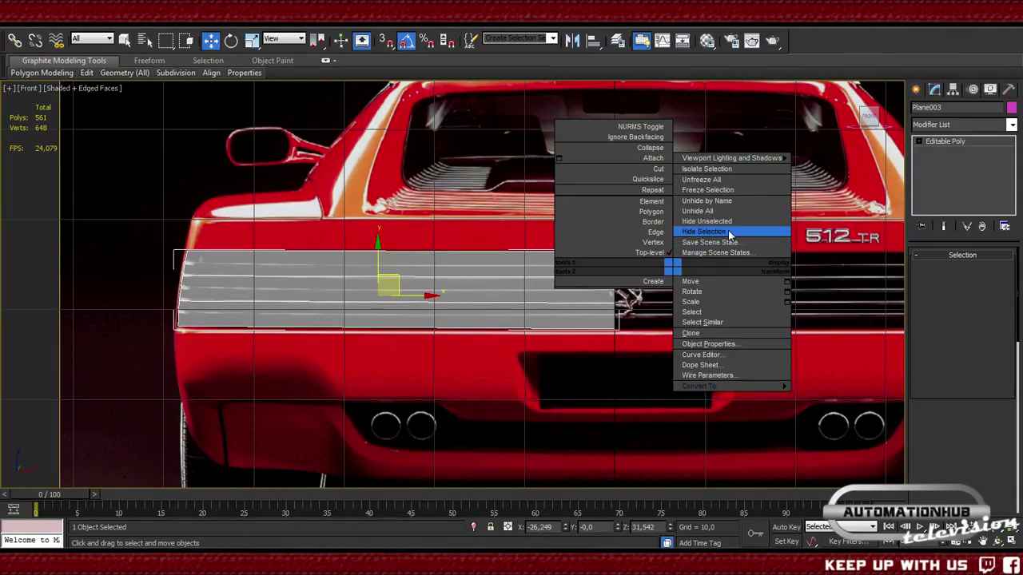
{"action": "left_click", "coordinate": [711, 212]}
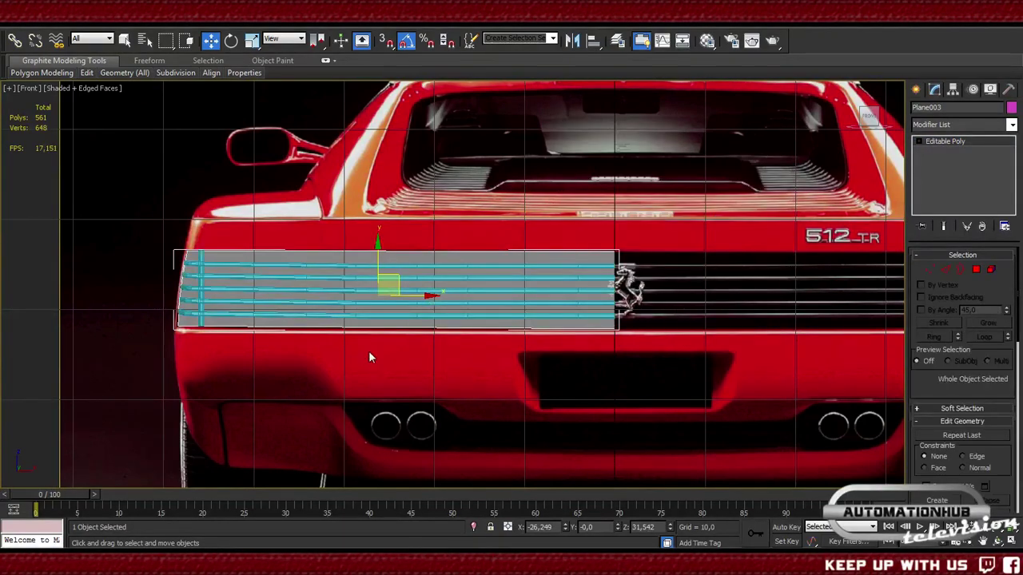
- Lower the plane's two top corner vertices slightly, to Z about 36.2, to fit the grille opening's upper edge
{"action": "middle_click_drag", "start_coordinate": [247, 365], "coordinate": [284, 368]}
{"action": "scroll", "coordinate": [285, 368], "scroll_direction": "up", "scroll_amount": 2}
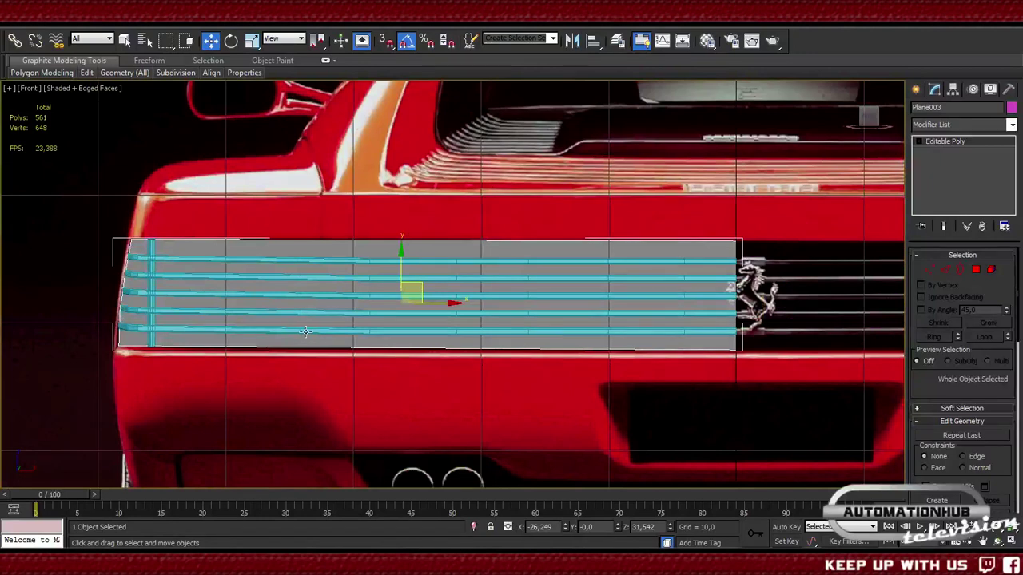
{"action": "key", "text": "Delete"}
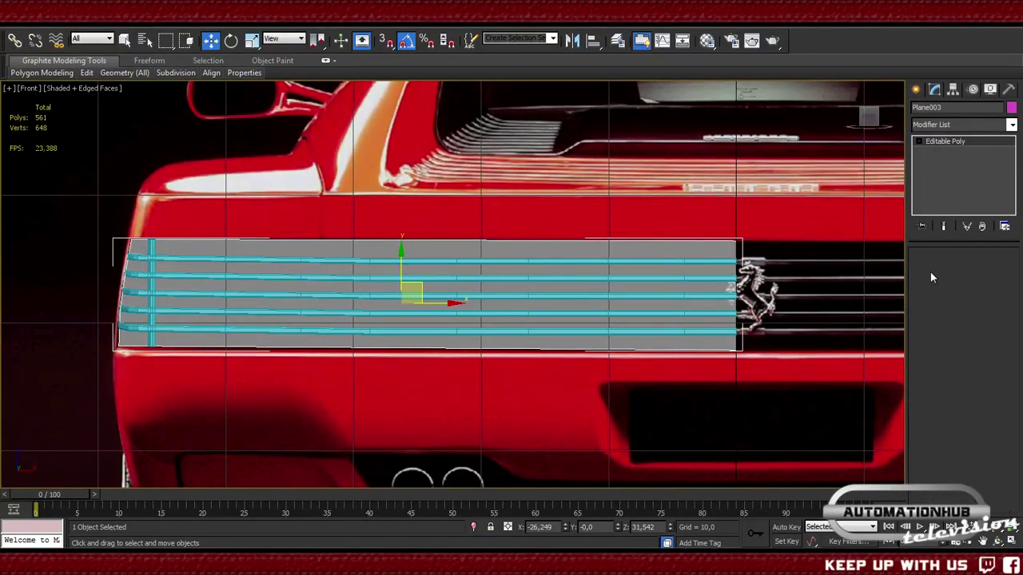
{"action": "key", "text": "1"}
{"action": "left_click_drag", "start_coordinate": [370, 247], "coordinate": [785, 250]}
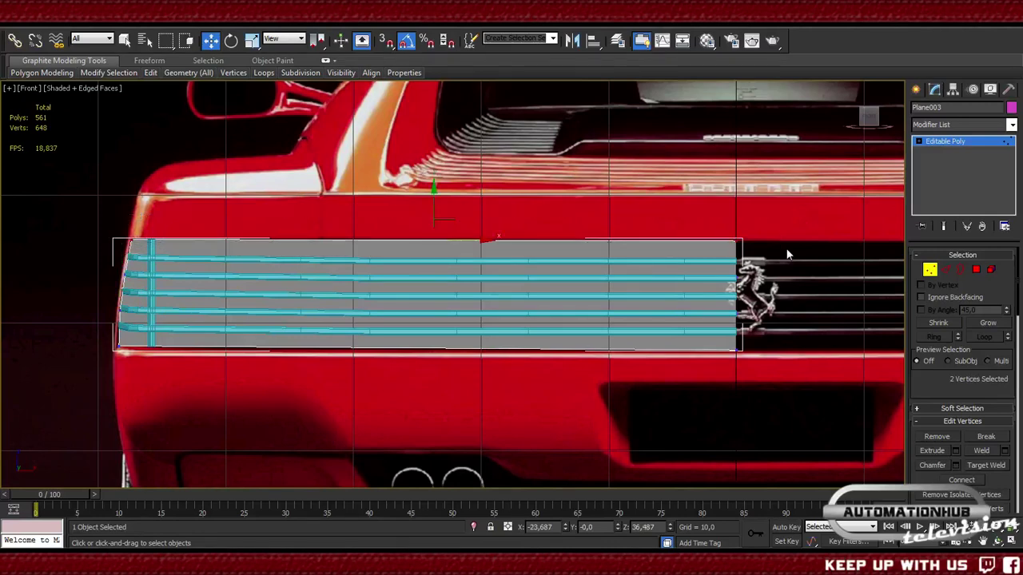
{"action": "left_click_drag", "start_coordinate": [434, 194], "coordinate": [432, 197]}
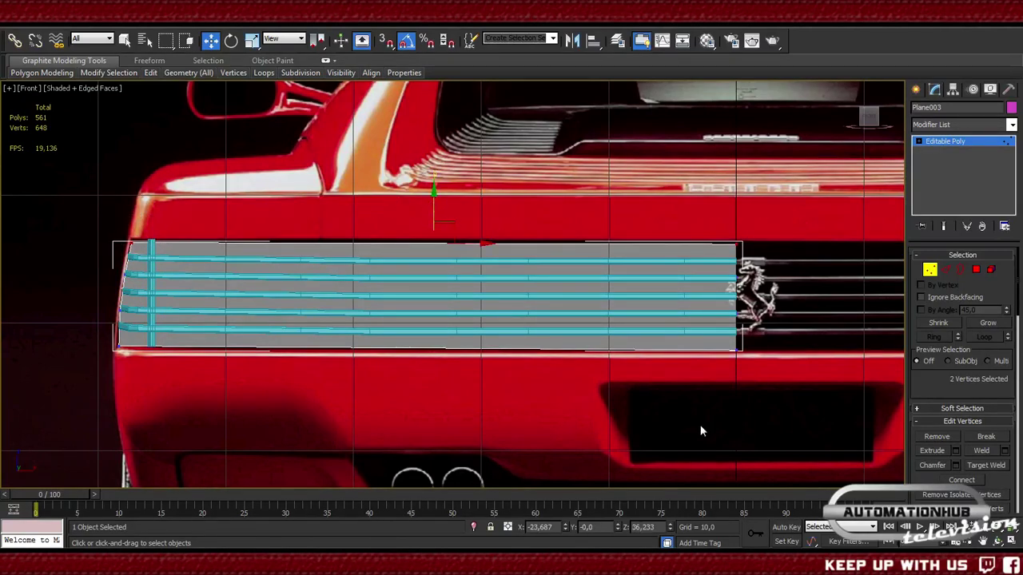
- Raise the plane's two bottom corner vertices slightly, to Z about 28.1, and leave vertex editing
{"action": "left_click_drag", "start_coordinate": [791, 383], "coordinate": [56, 347]}
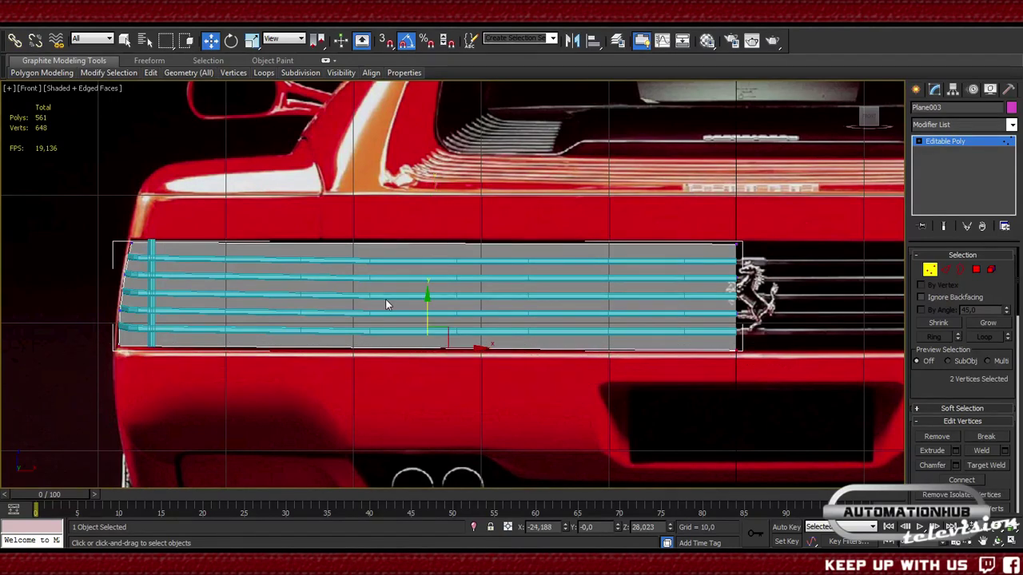
{"action": "left_click_drag", "start_coordinate": [424, 321], "coordinate": [424, 318]}
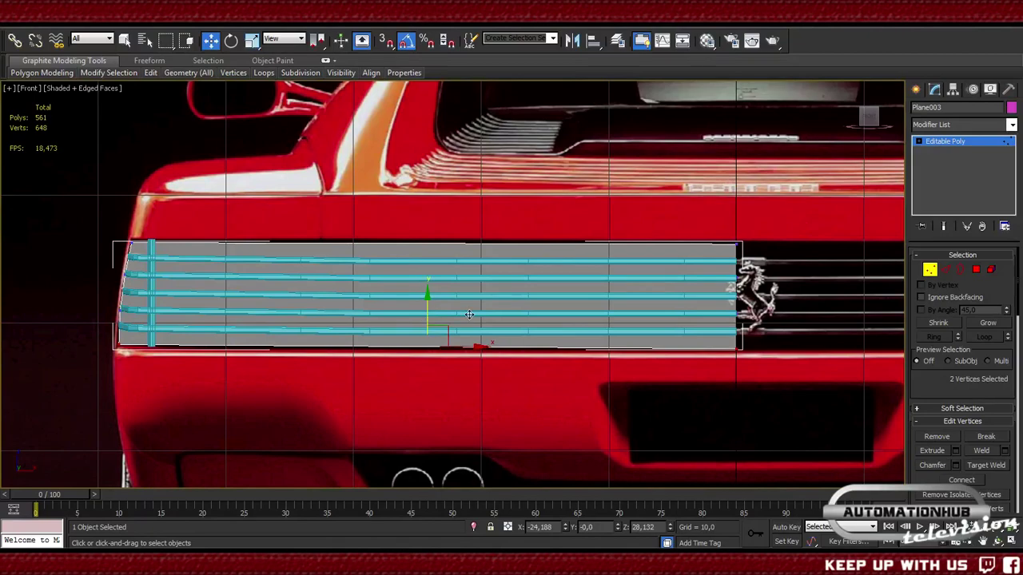
{"action": "left_click", "coordinate": [929, 270]}
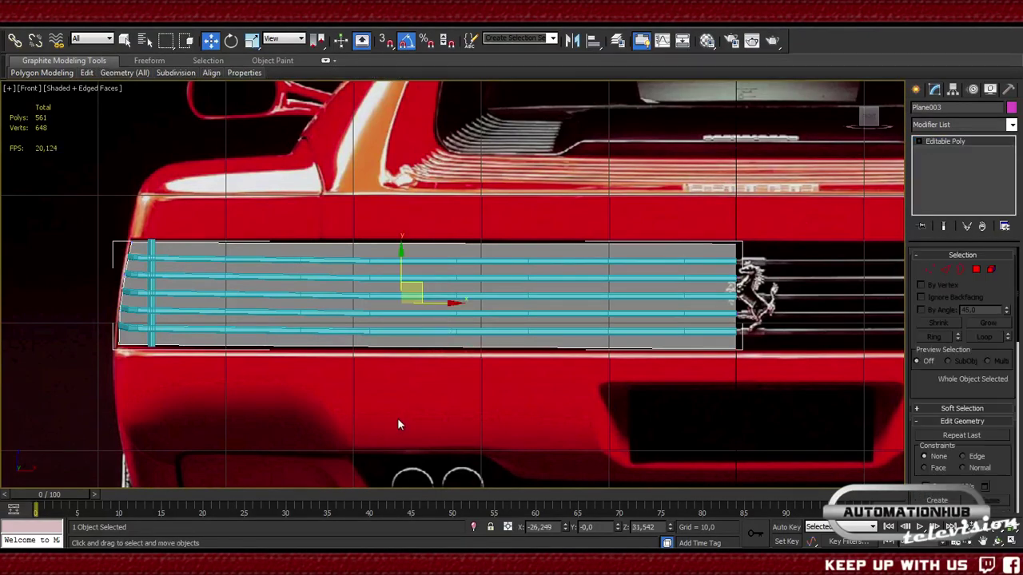
- In the perspective view, move the plane along Y to about -0.855 so it sits within the depth of the slats
{"action": "key", "text": "p"}
{"action": "middle_click_drag", "start_coordinate": [286, 428], "coordinate": [406, 433], "text": "alt"}
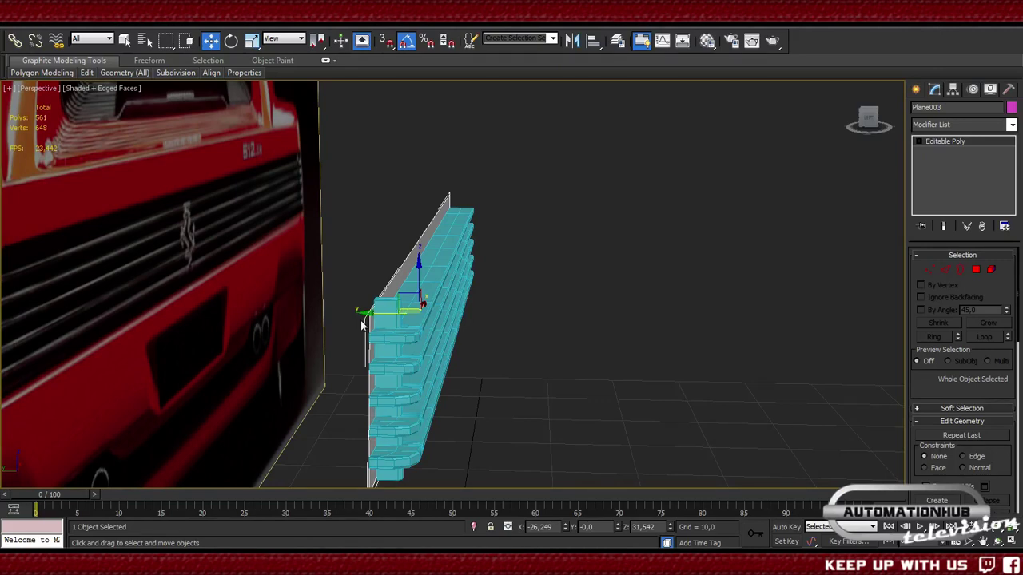
{"action": "left_click_drag", "start_coordinate": [368, 313], "coordinate": [409, 313]}
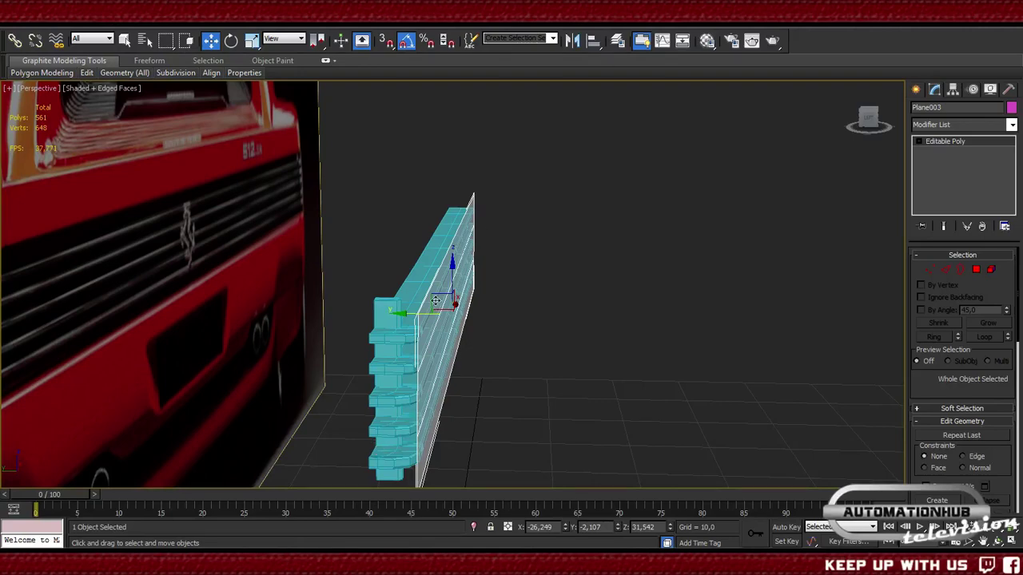
{"action": "left_click_drag", "start_coordinate": [420, 314], "coordinate": [385, 315]}
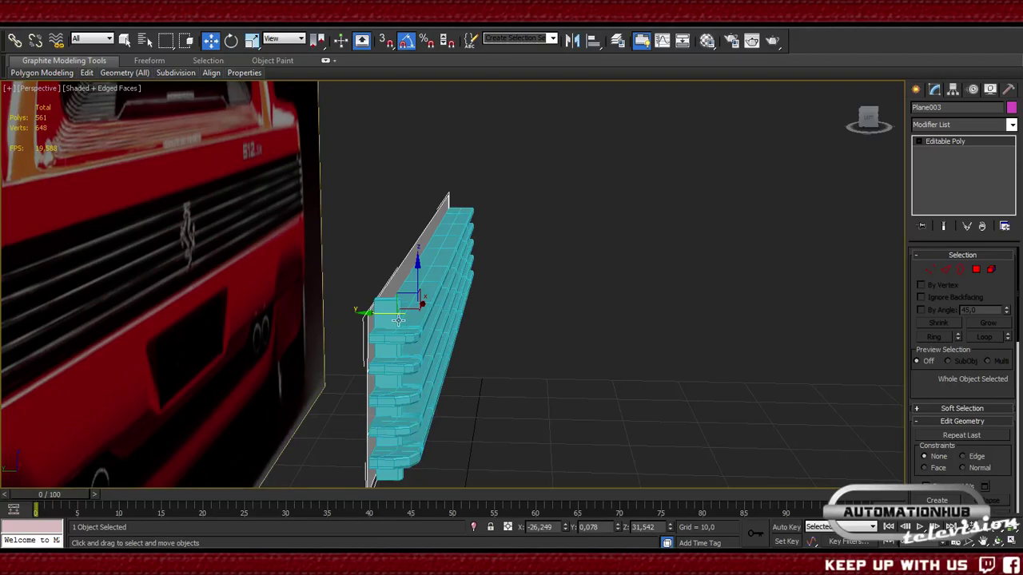
{"action": "left_click_drag", "start_coordinate": [372, 313], "coordinate": [386, 322]}
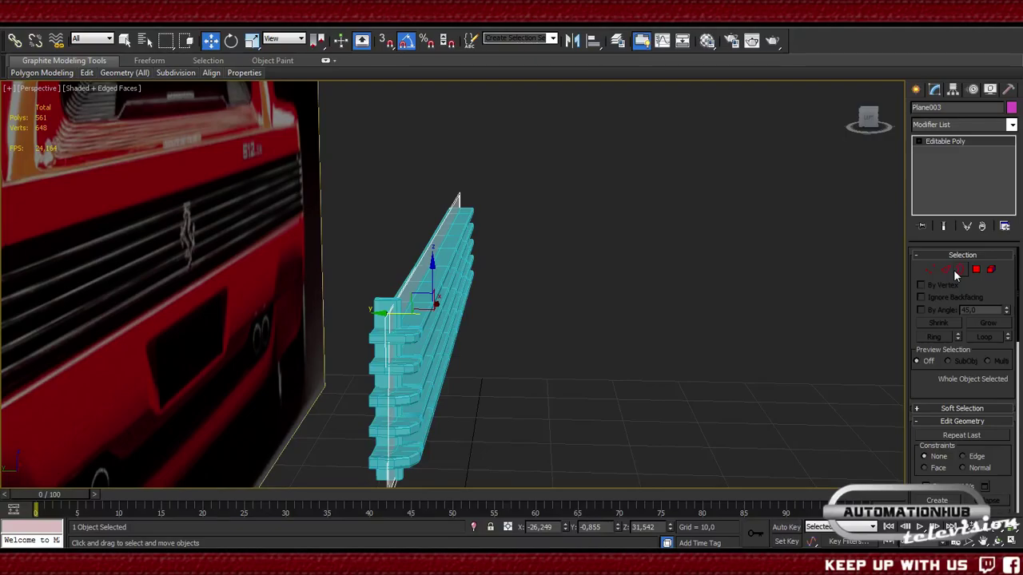
- Try connecting the plane's four lengthwise edges with 5 segments
{"action": "middle_click_drag", "start_coordinate": [611, 364], "coordinate": [494, 337], "text": "alt"}
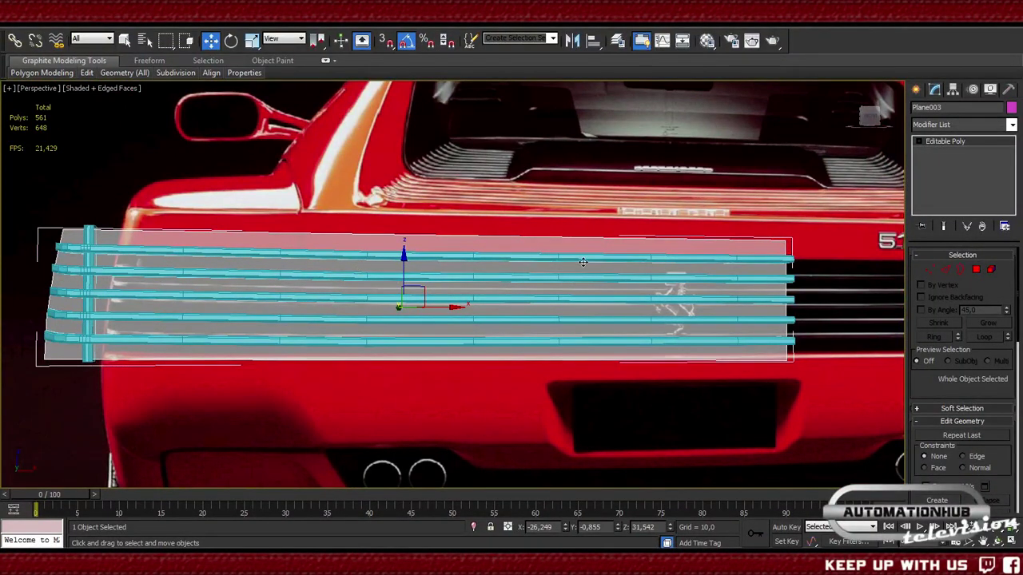
{"action": "left_click", "coordinate": [952, 270]}
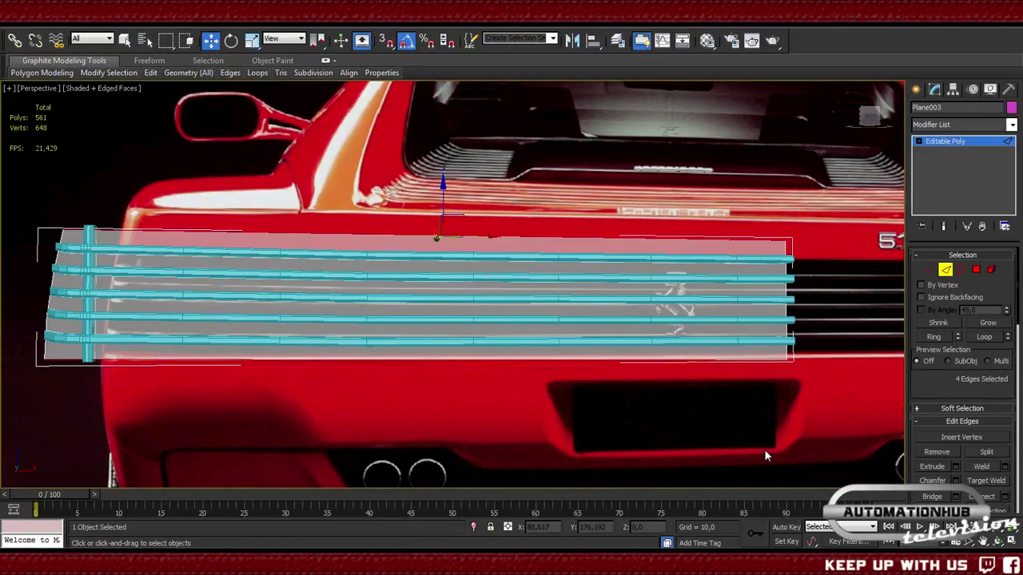
{"action": "left_click", "coordinate": [1005, 497]}
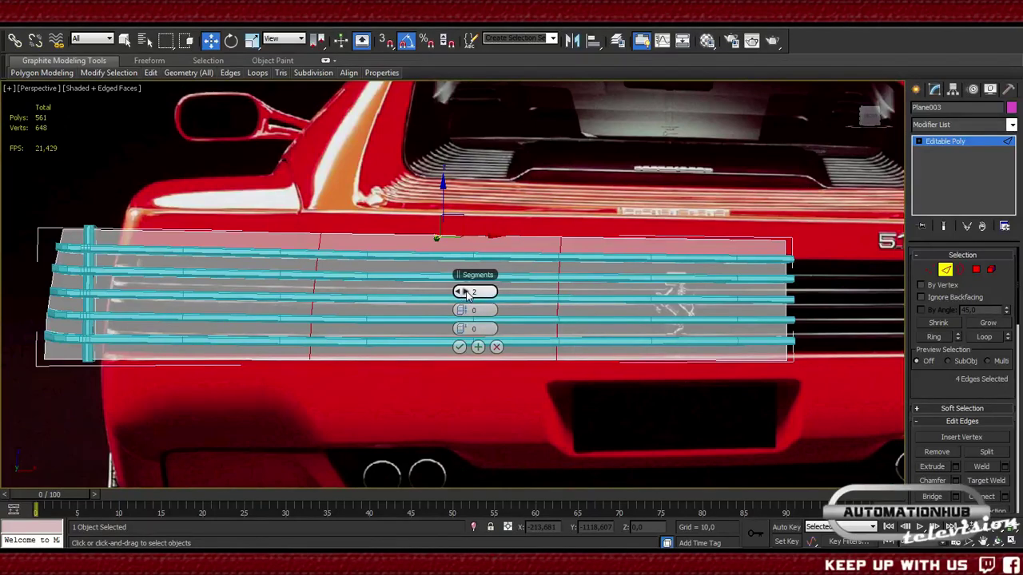
{"action": "left_click_drag", "start_coordinate": [465, 292], "coordinate": [467, 293]}
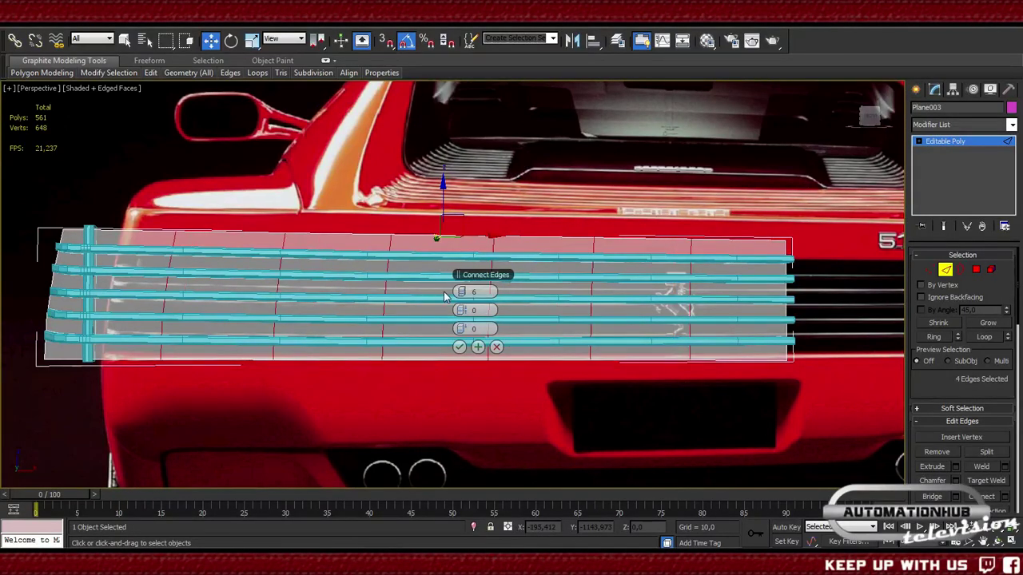
{"action": "left_click", "coordinate": [460, 348]}
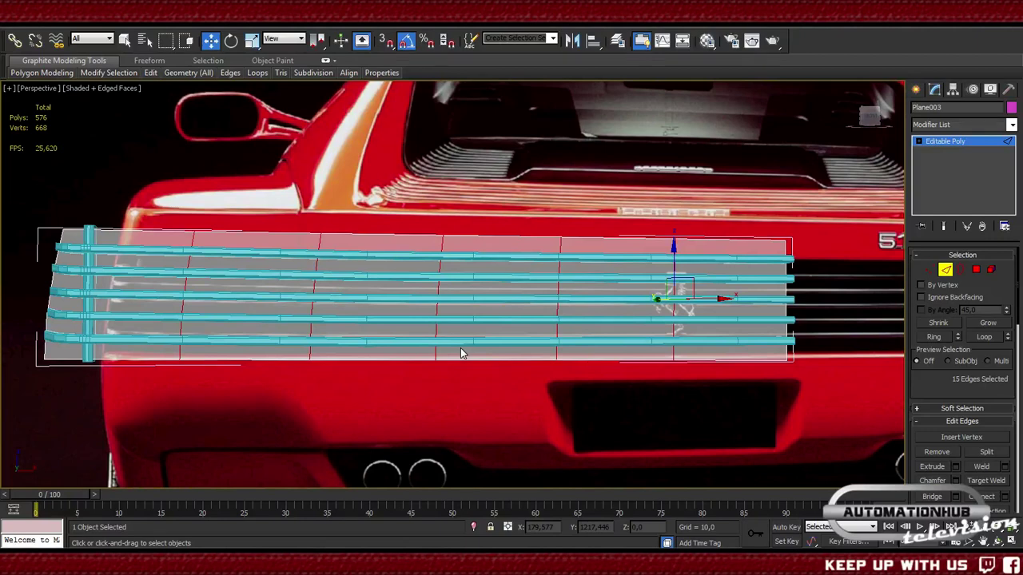
{"action": "key", "text": "ctrl+z"}
- Connect the plane's four selected lengthwise edges with 6 segments and leave edge editing
{"action": "left_click", "coordinate": [1009, 496]}
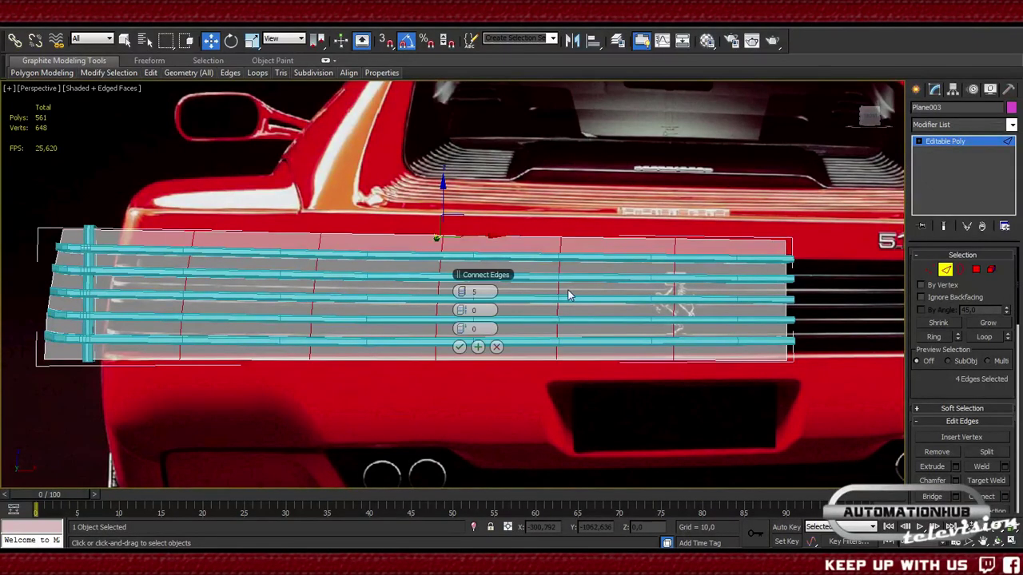
{"action": "left_click", "coordinate": [466, 293]}
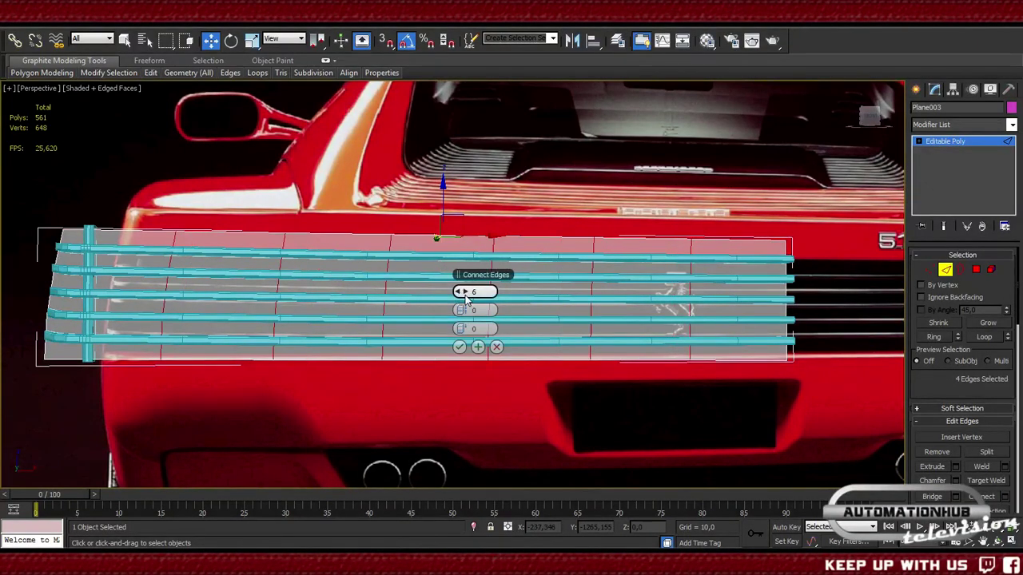
{"action": "left_click", "coordinate": [466, 292]}
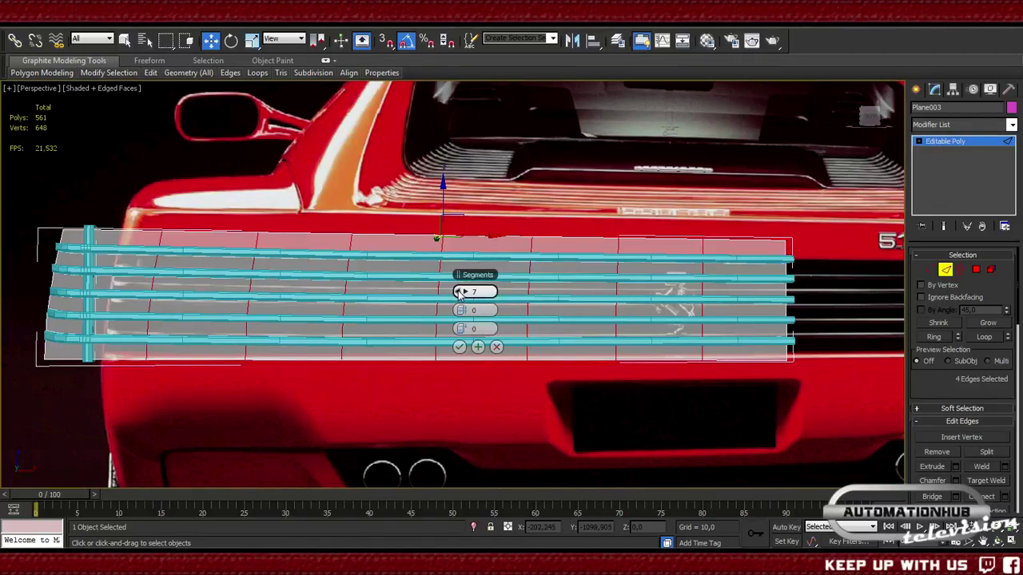
{"action": "left_click", "coordinate": [459, 293]}
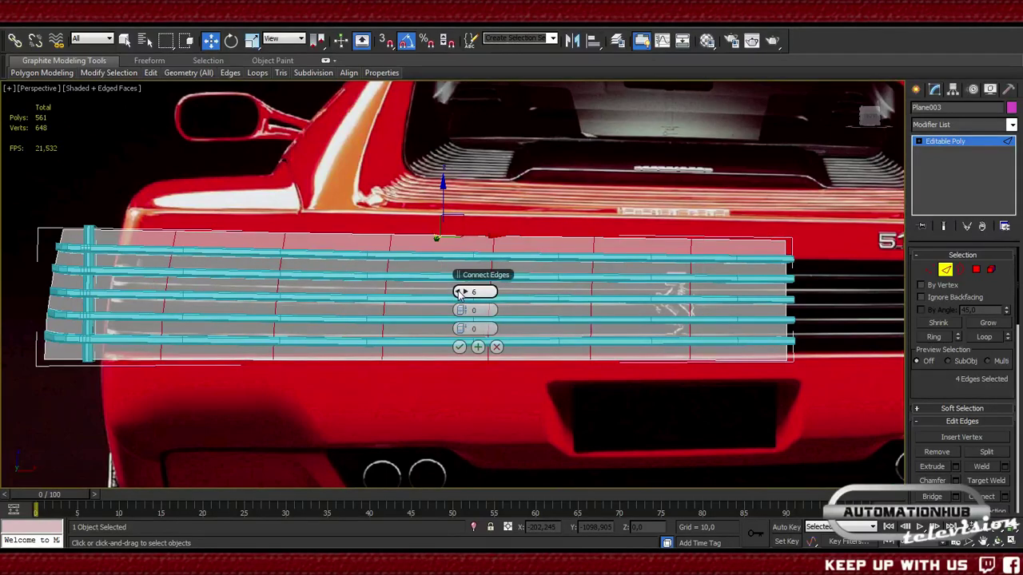
{"action": "left_click", "coordinate": [460, 347]}
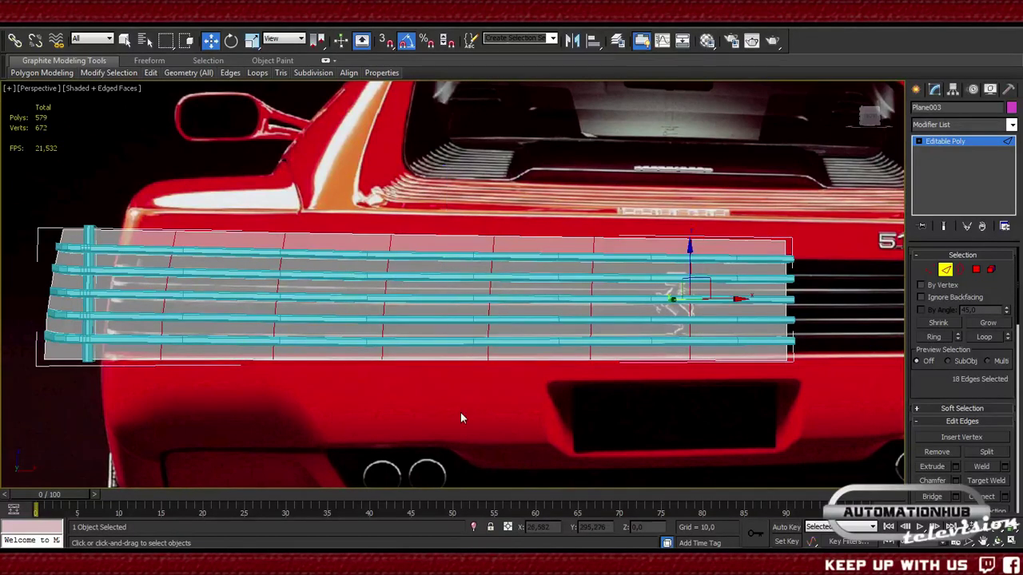
{"action": "left_click", "coordinate": [945, 272]}
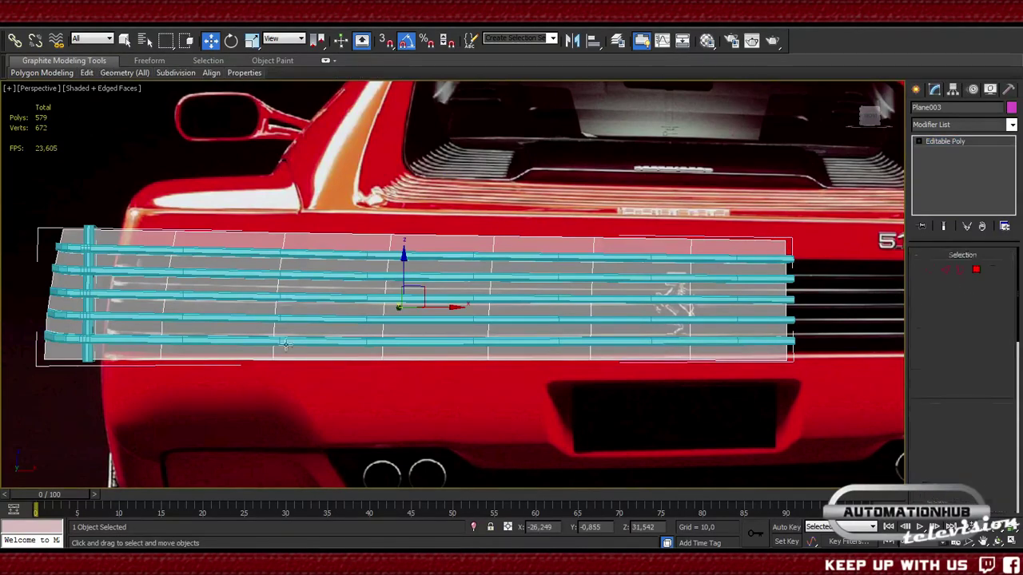
{"action": "middle_click_drag", "start_coordinate": [285, 343], "coordinate": [382, 359], "text": "alt"}
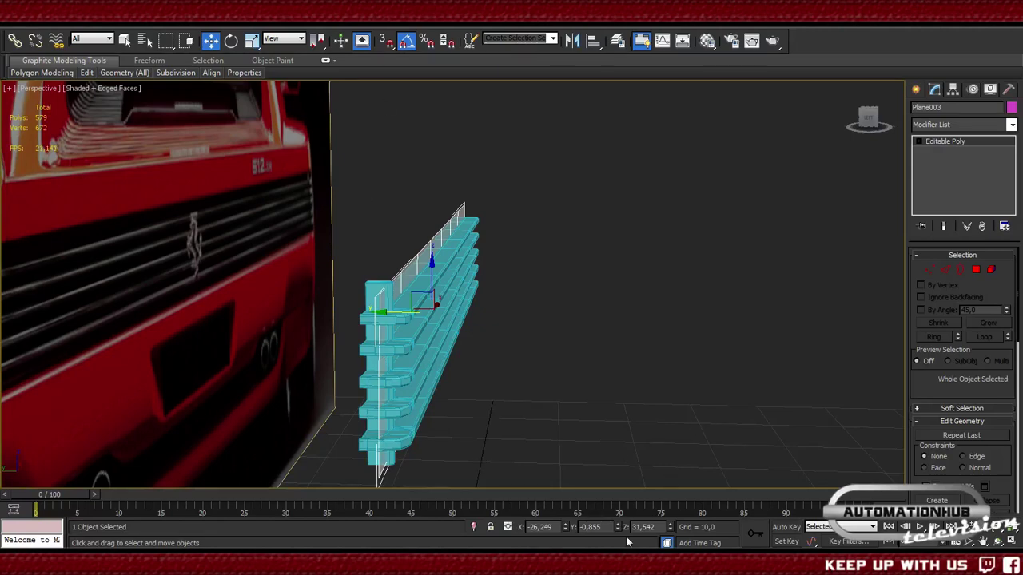
- Switch to Dreamweaver, show the Grille10 parts.lua file, and examine its header comment and the folder name in the file path
{"action": "left_click", "coordinate": [612, 561]}
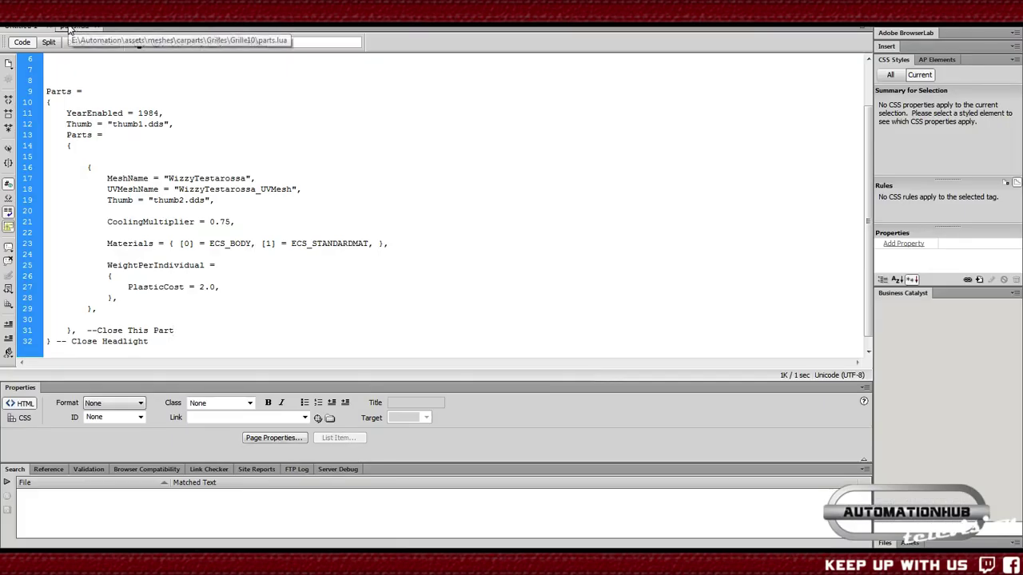
{"action": "left_click", "coordinate": [72, 27]}
{"action": "left_click", "coordinate": [316, 168]}
{"action": "scroll", "coordinate": [315, 167], "scroll_direction": "up", "scroll_amount": 2}
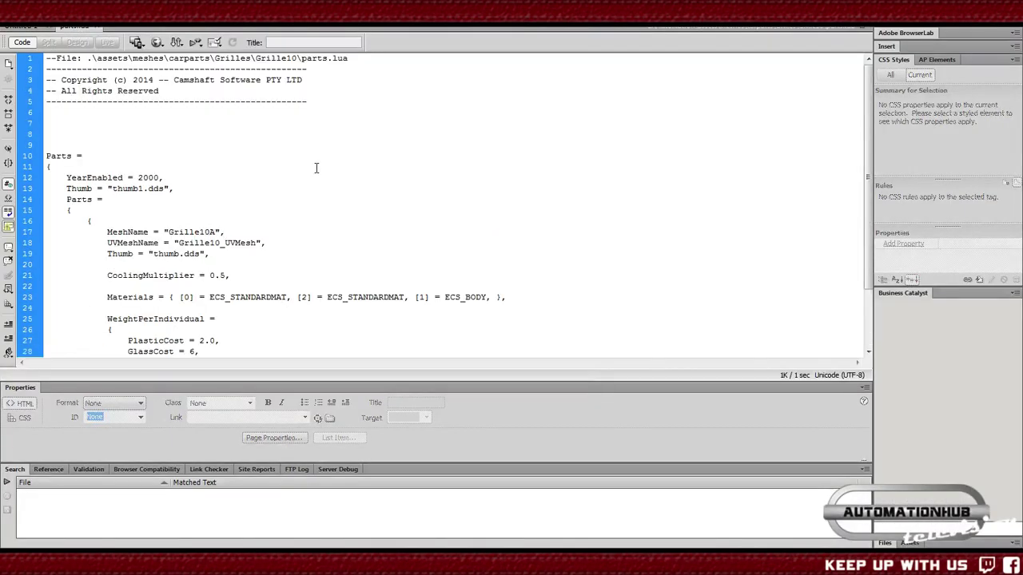
{"action": "left_click_drag", "start_coordinate": [171, 91], "coordinate": [39, 60]}
{"action": "left_click", "coordinate": [333, 153]}
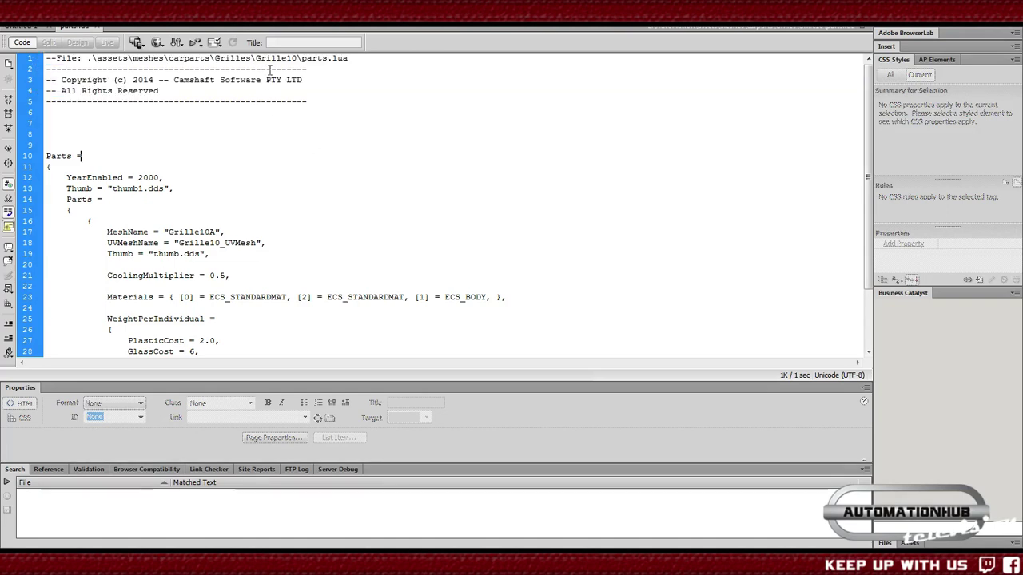
{"action": "left_click_drag", "start_coordinate": [256, 58], "coordinate": [297, 58]}
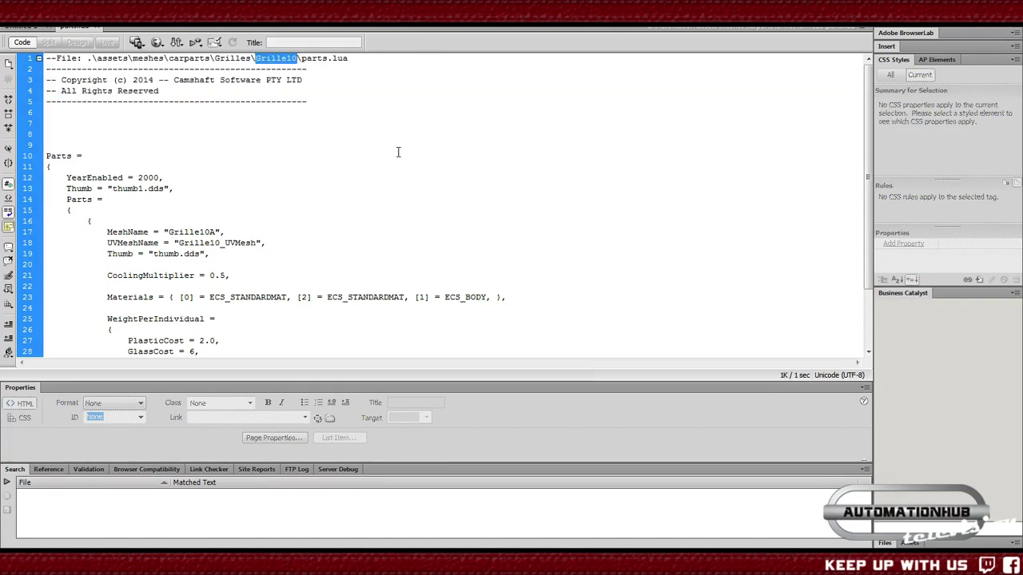
{"action": "left_click", "coordinate": [398, 151]}
- Examine the YearEnabled, Thumb and MeshName entries in the Grille10 parts definition
{"action": "scroll", "coordinate": [397, 153], "scroll_direction": "down", "scroll_amount": 3}
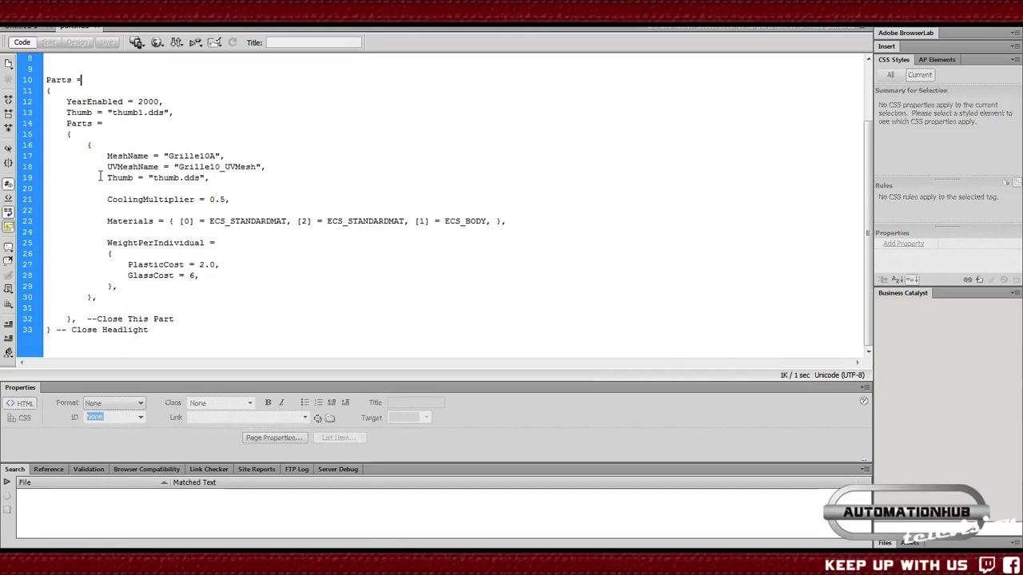
{"action": "scroll", "coordinate": [77, 175], "scroll_direction": "up", "scroll_amount": 1}
{"action": "scroll", "coordinate": [77, 175], "scroll_direction": "up", "scroll_amount": 1}
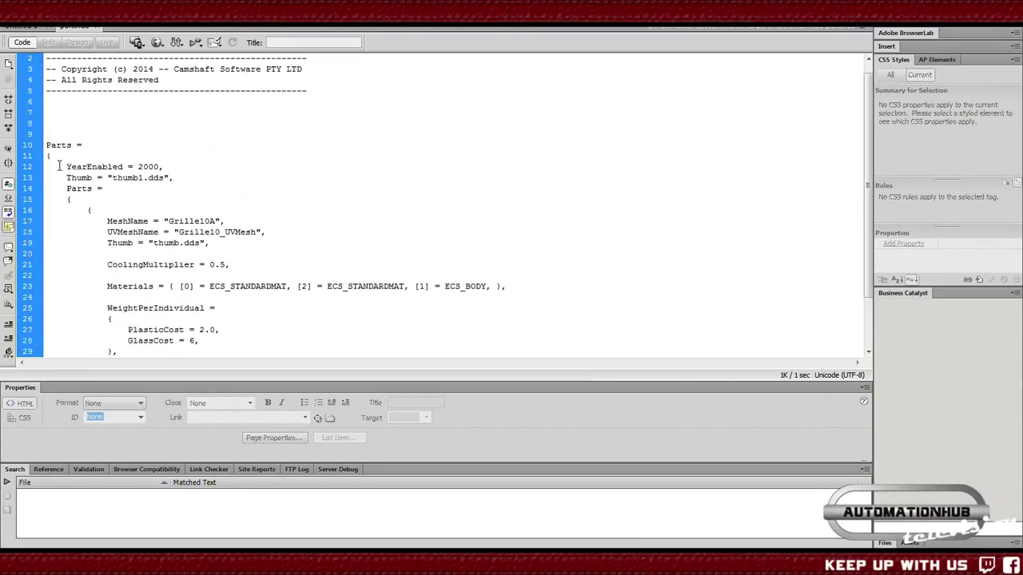
{"action": "left_click_drag", "start_coordinate": [66, 167], "coordinate": [181, 167]}
{"action": "left_click", "coordinate": [210, 153]}
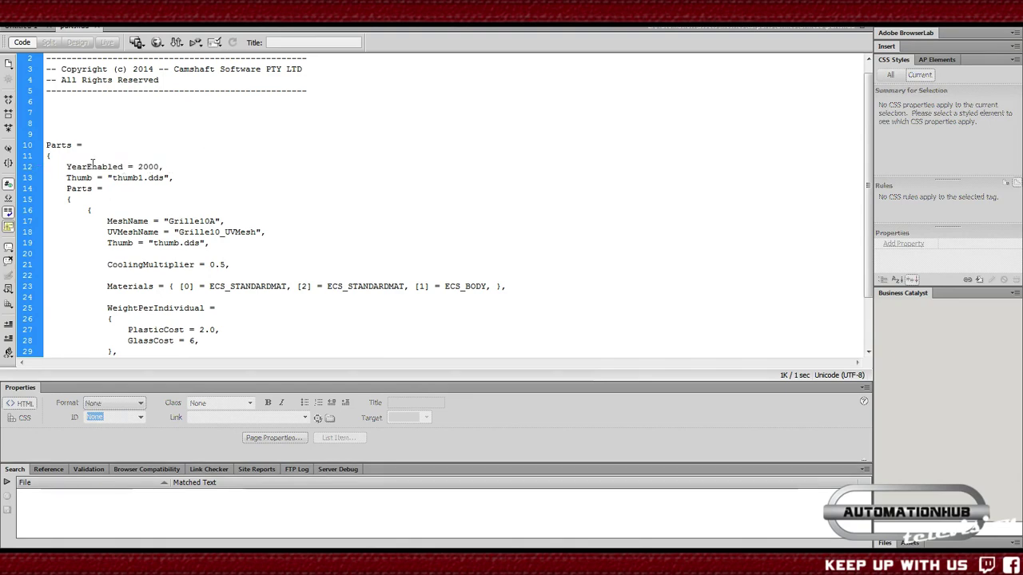
{"action": "left_click_drag", "start_coordinate": [67, 177], "coordinate": [172, 178]}
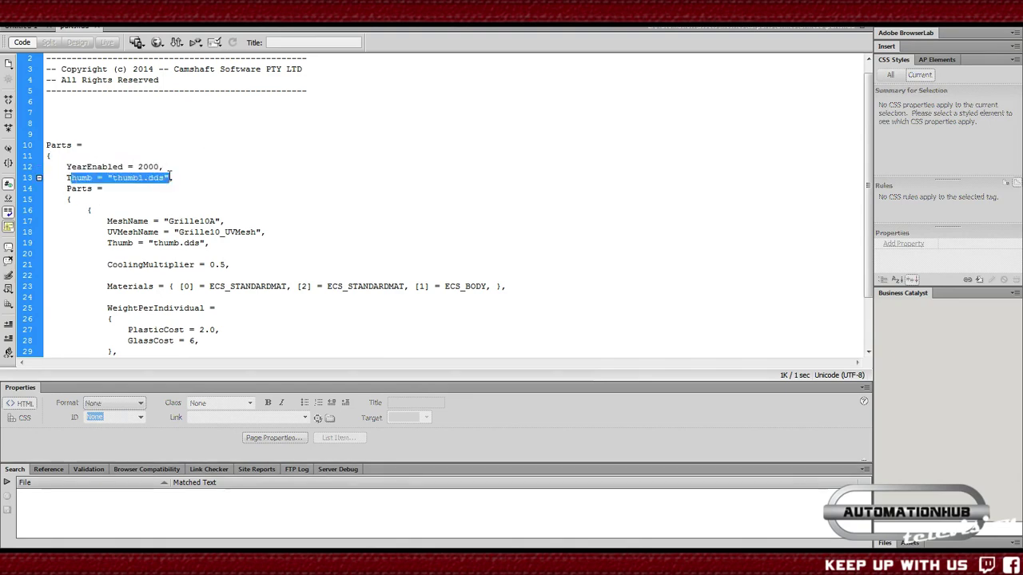
{"action": "left_click", "coordinate": [193, 166]}
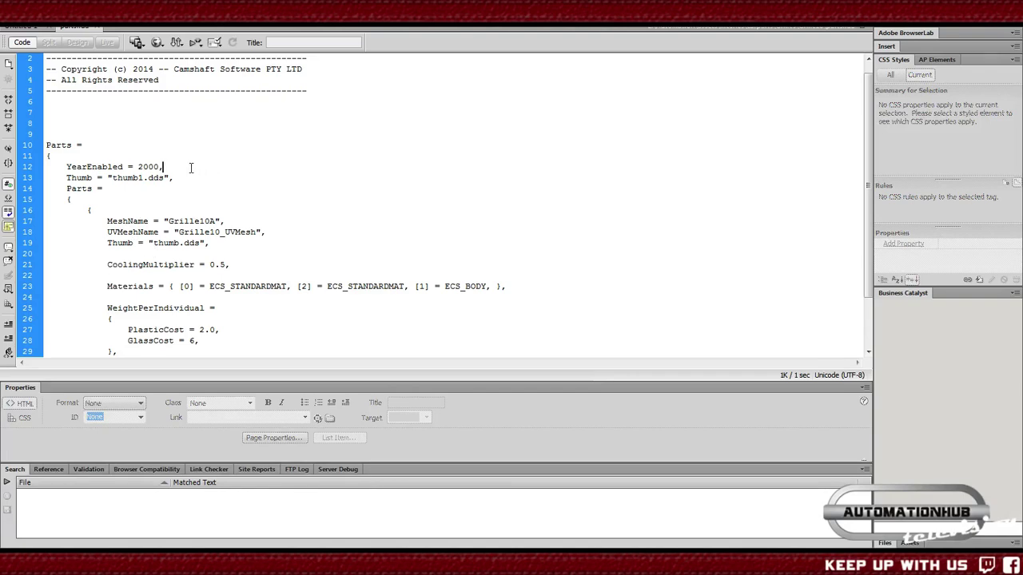
{"action": "left_click", "coordinate": [182, 221]}
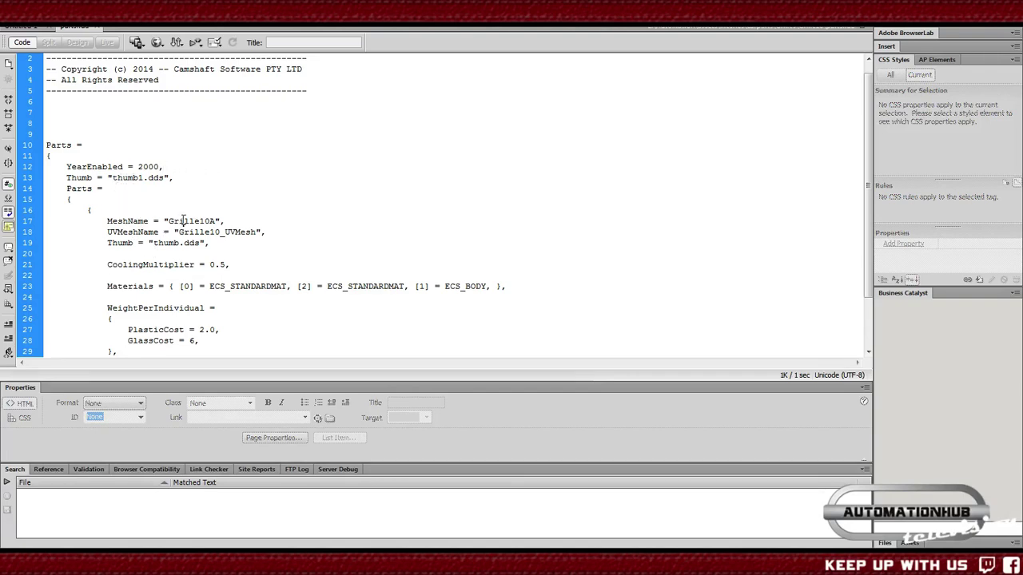
{"action": "left_click", "coordinate": [226, 232]}
{"action": "double_click", "coordinate": [196, 221]}
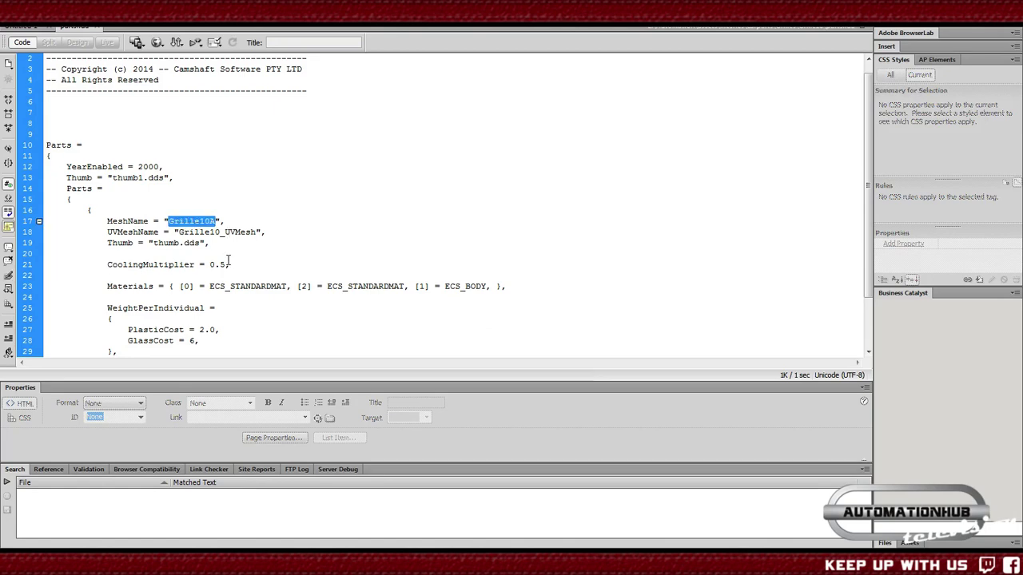
- Examine the UVMeshName entry and the entries below it in the Grille10 parts definition
{"action": "double_click", "coordinate": [230, 233]}
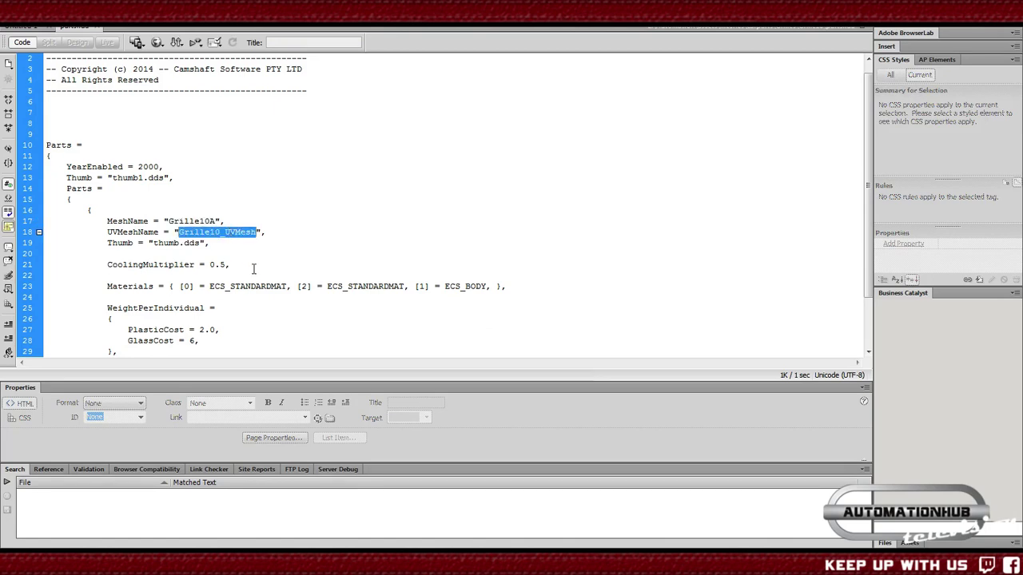
{"action": "scroll", "coordinate": [254, 270], "scroll_direction": "down", "scroll_amount": 2}
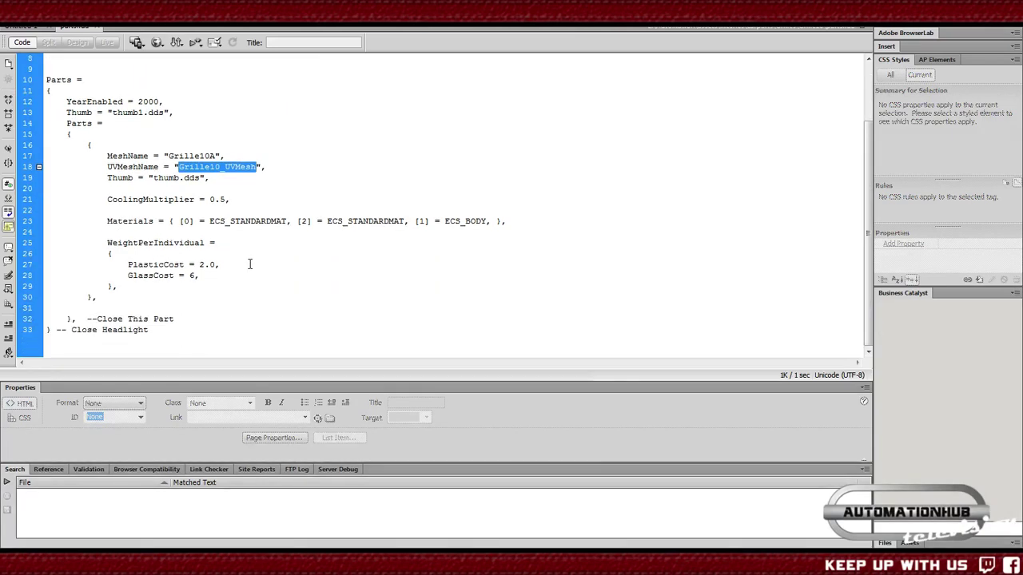
{"action": "left_click", "coordinate": [345, 177]}
{"action": "double_click", "coordinate": [228, 168]}
- Switch to 3ds Max to view the grille model, and return to the Grille10 parts definition in Dreamweaver
{"action": "left_click", "coordinate": [729, 559]}
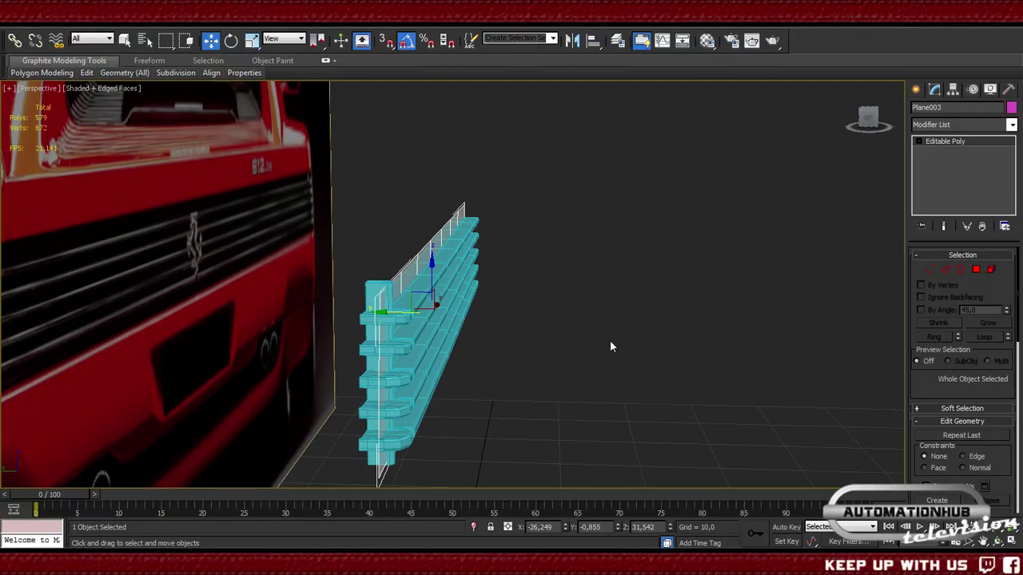
{"action": "mouse_move", "coordinate": [611, 559]}
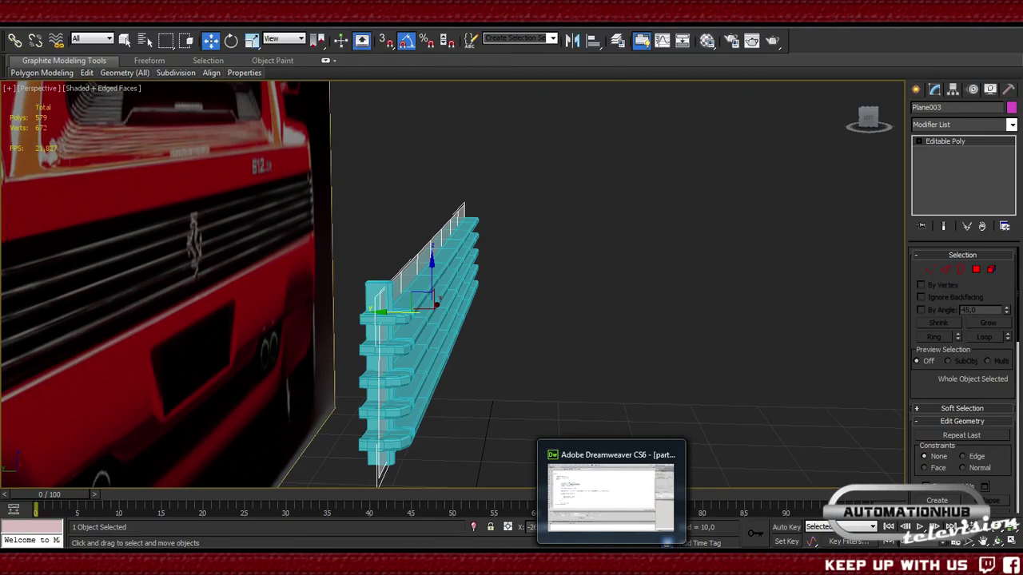
{"action": "left_click", "coordinate": [666, 534]}
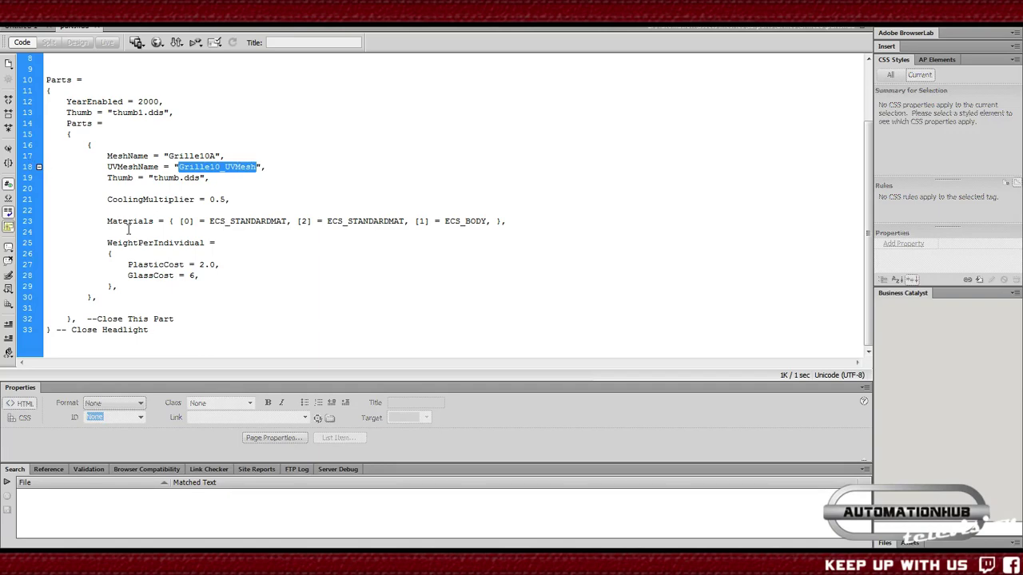
{"action": "left_click", "coordinate": [209, 242]}
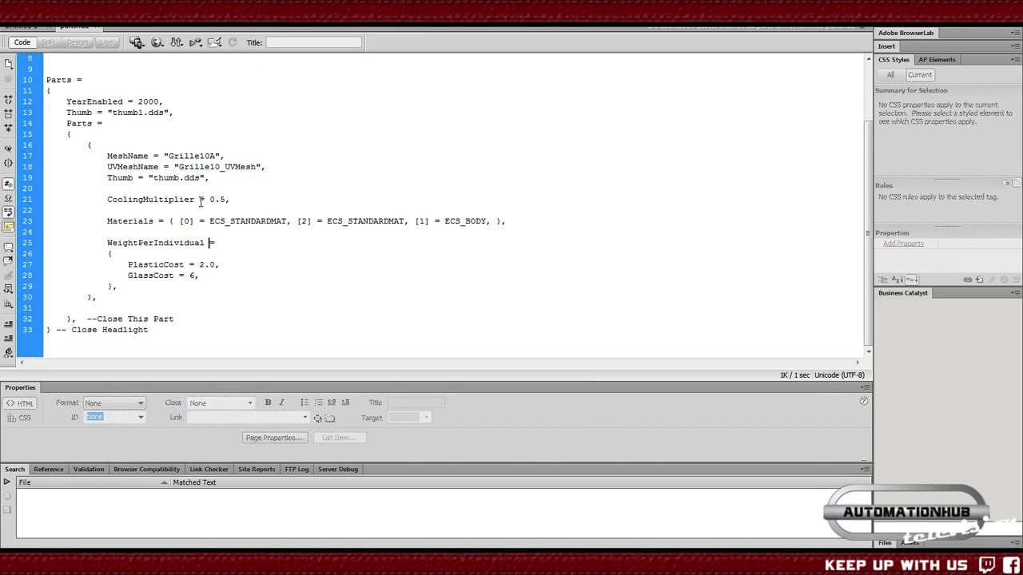
- Show the WizzyTestarossa parts document and examine its file path and author comment
{"action": "left_click", "coordinate": [28, 30]}
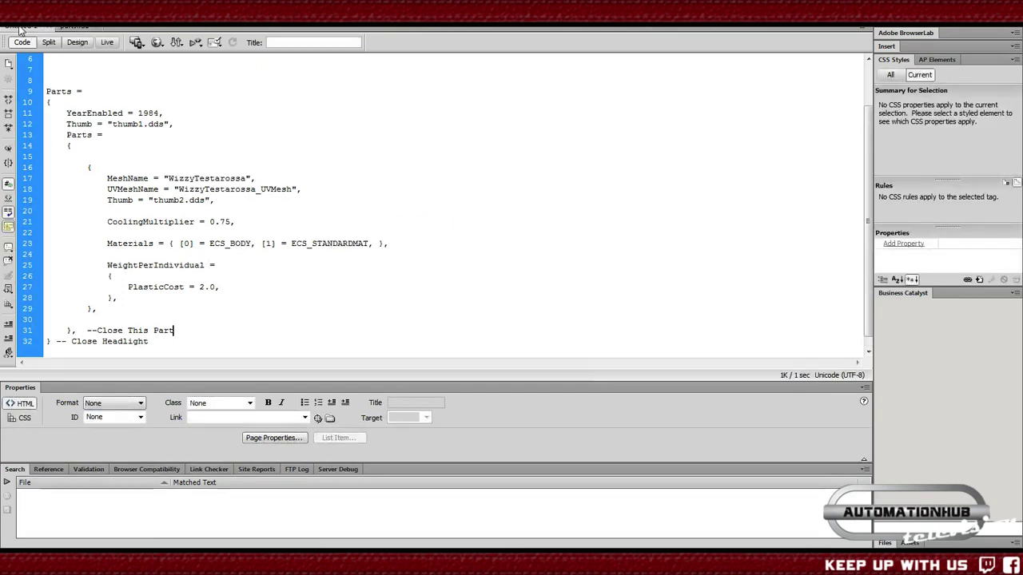
{"action": "scroll", "coordinate": [170, 201], "scroll_direction": "up", "scroll_amount": 2}
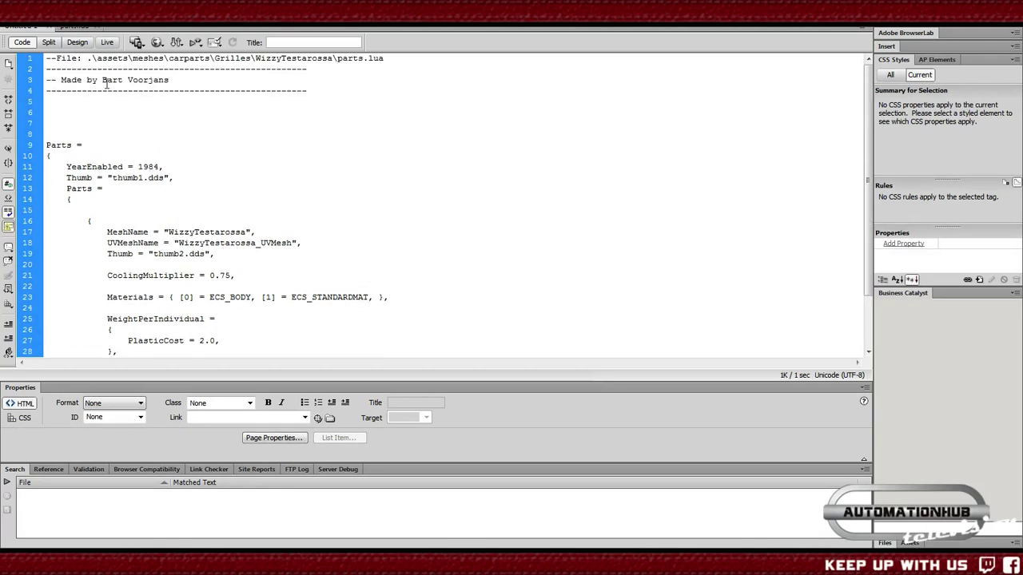
{"action": "left_click_drag", "start_coordinate": [61, 62], "coordinate": [418, 70]}
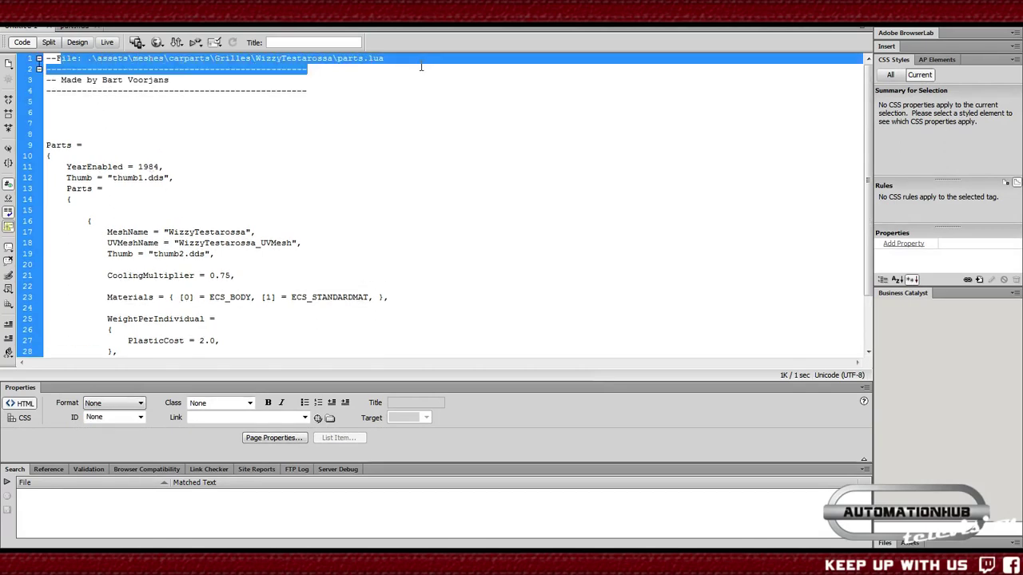
{"action": "left_click", "coordinate": [402, 89]}
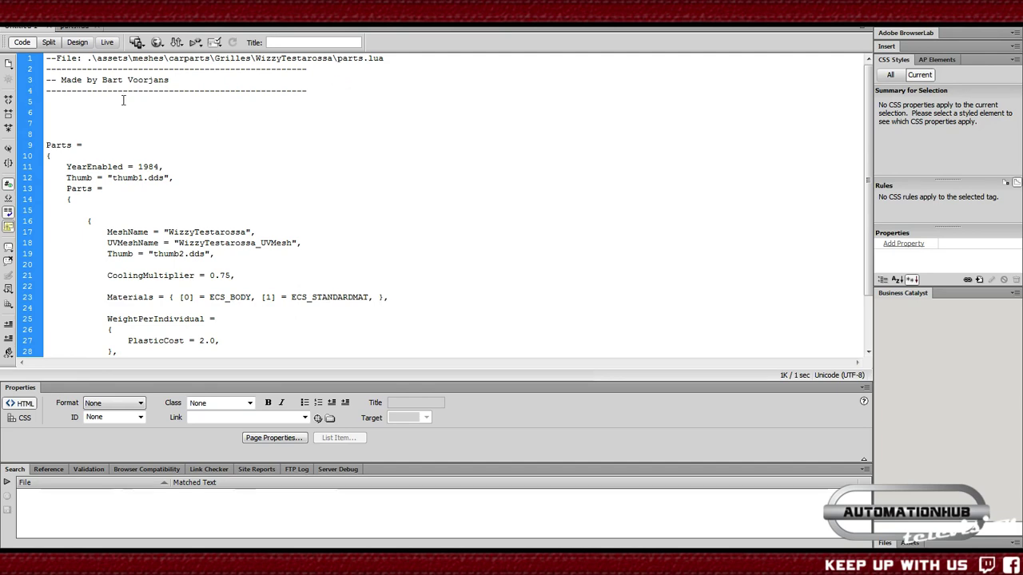
{"action": "left_click_drag", "start_coordinate": [92, 81], "coordinate": [164, 82]}
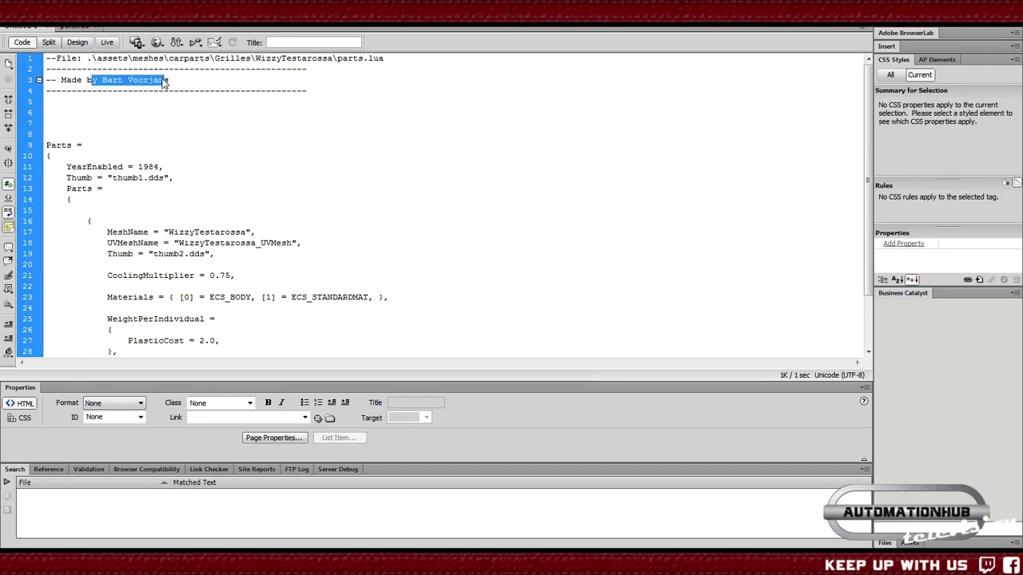
{"action": "left_click", "coordinate": [164, 82]}
- Examine the YearEnabled, MeshName and UVMeshName entries in the WizzyTestarossa definition
{"action": "scroll", "coordinate": [99, 128], "scroll_direction": "down", "scroll_amount": 2}
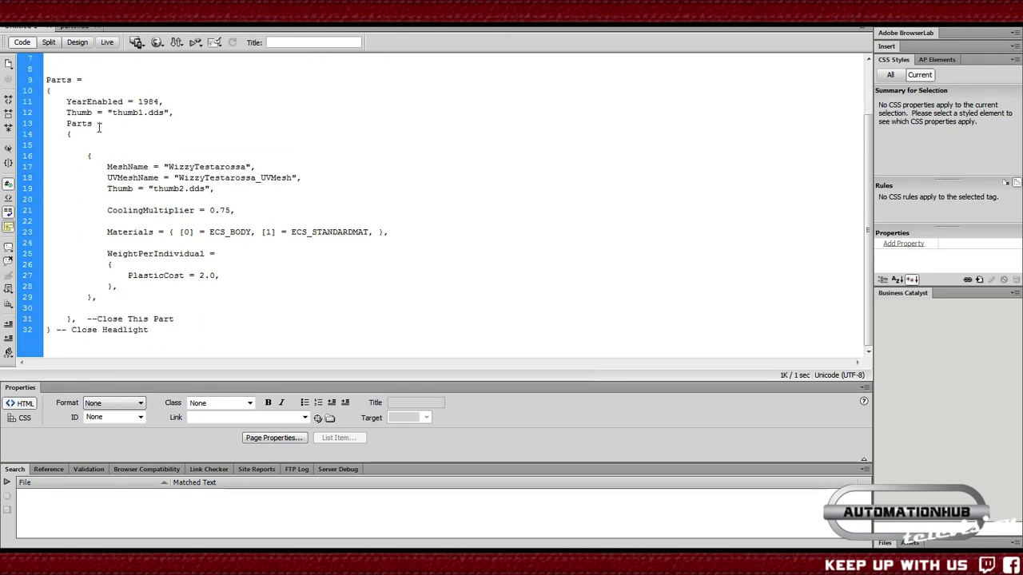
{"action": "left_click_drag", "start_coordinate": [66, 101], "coordinate": [173, 100]}
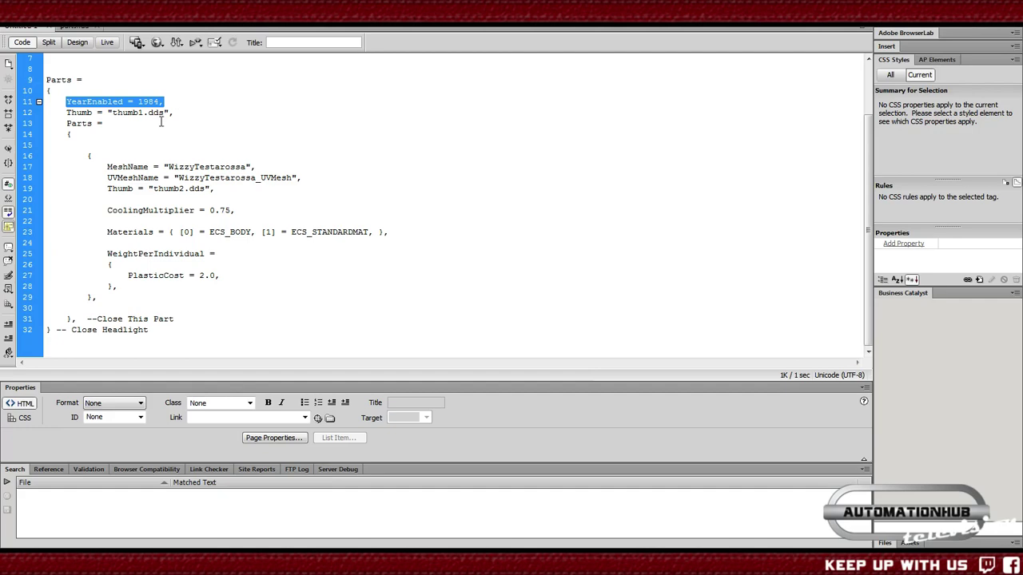
{"action": "left_click", "coordinate": [229, 123]}
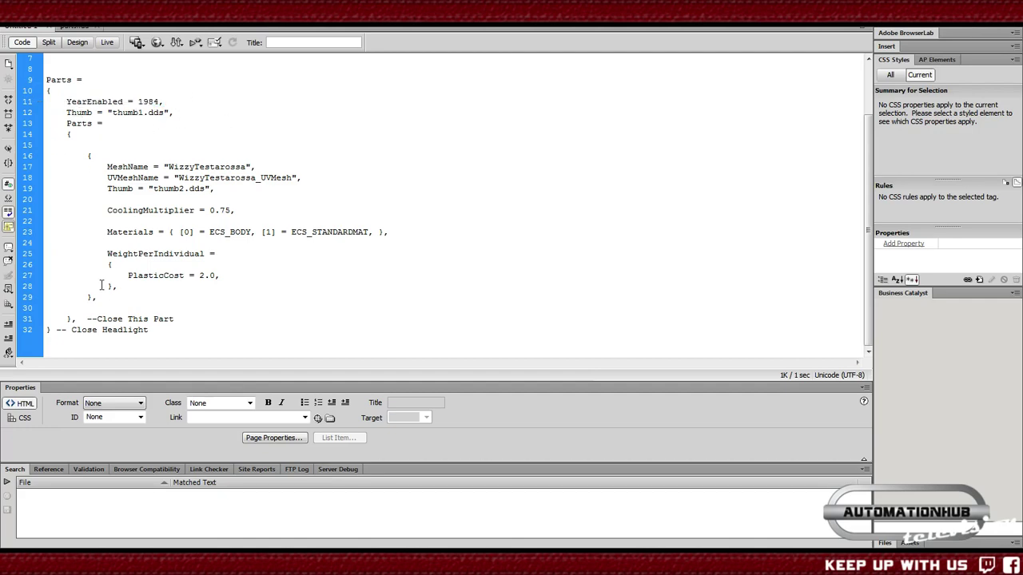
{"action": "left_click_drag", "start_coordinate": [168, 166], "coordinate": [254, 166]}
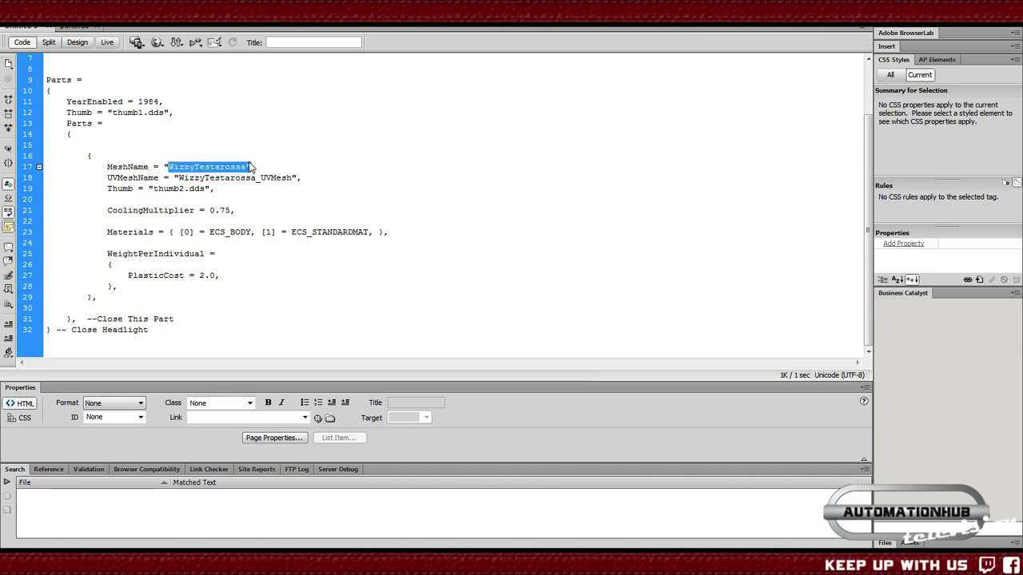
{"action": "left_click", "coordinate": [342, 155]}
{"action": "left_click_drag", "start_coordinate": [177, 177], "coordinate": [267, 177]}
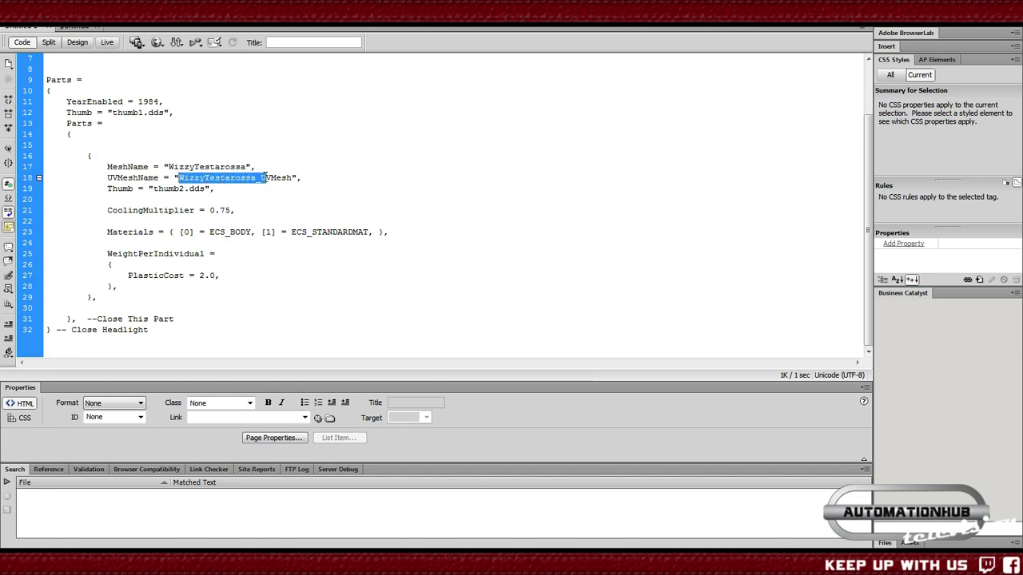
- Show the Grille10 parts file again and examine its two Thumb entries
{"action": "left_click", "coordinate": [293, 166]}
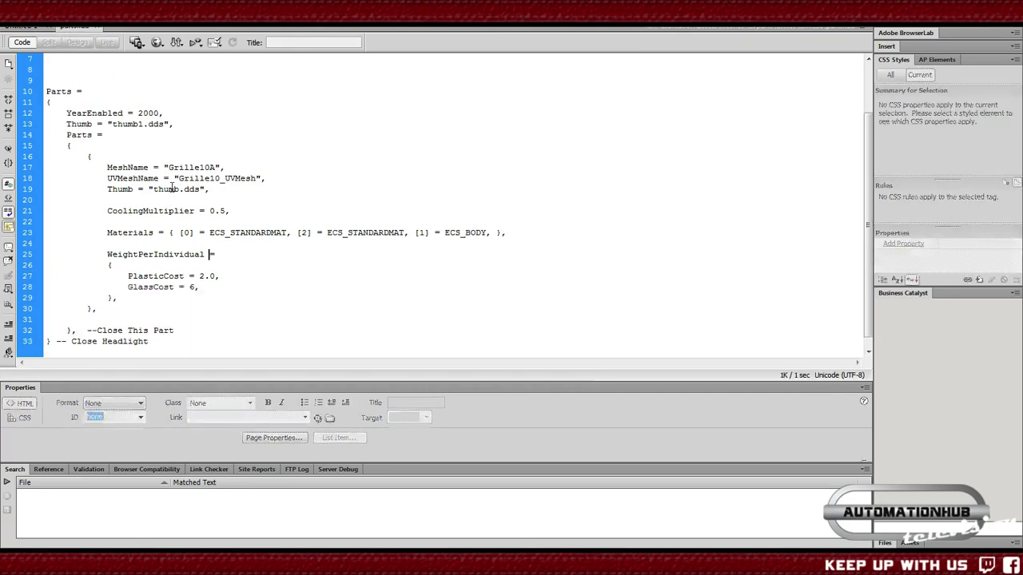
{"action": "left_click_drag", "start_coordinate": [118, 125], "coordinate": [155, 129]}
{"action": "left_click_drag", "start_coordinate": [158, 190], "coordinate": [190, 192]}
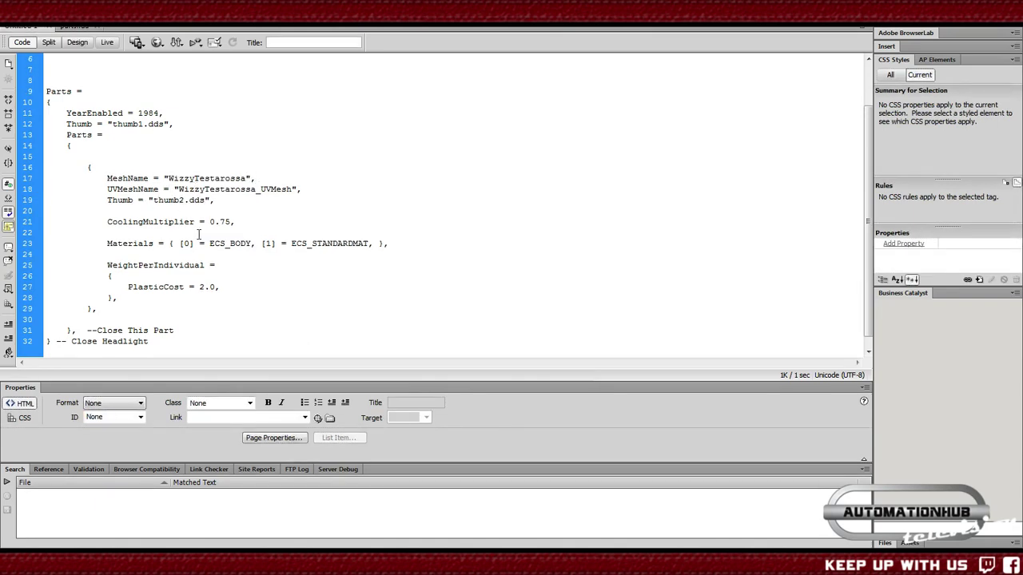
- Try a CoolingMultiplier of 0.33 in the WizzyTestarossa definition and set it back to 0.75
{"action": "left_click_drag", "start_coordinate": [210, 221], "coordinate": [231, 222]}
{"action": "left_click", "coordinate": [234, 224]}
{"action": "key", "text": "BackSpace"}
{"action": "key", "text": "BackSpace"}
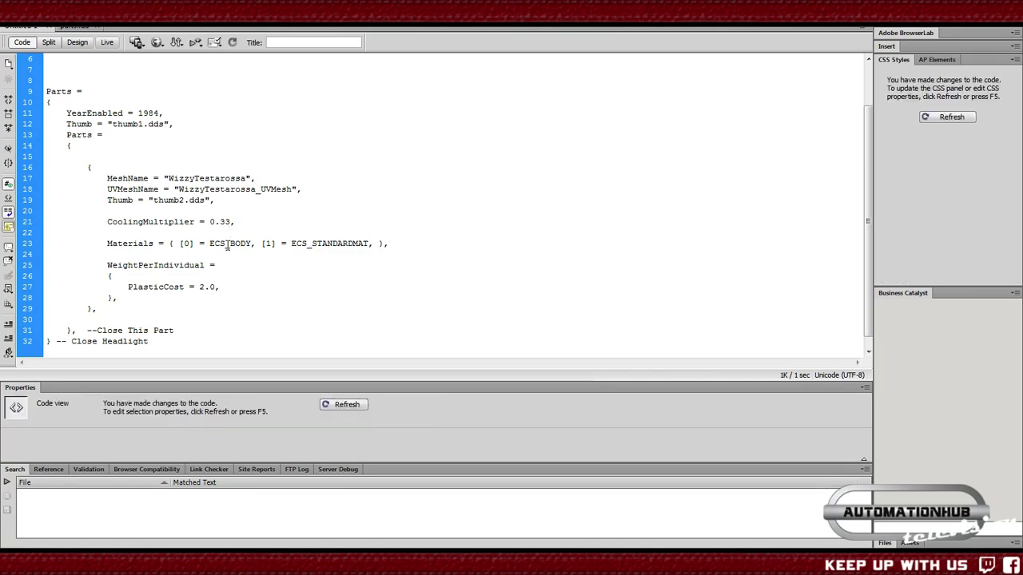
{"action": "type", "text": "75"}
- Review the whole WizzyTestarossa definition and examine its YearEnabled entry
{"action": "scroll", "coordinate": [226, 283], "scroll_direction": "down", "scroll_amount": 1}
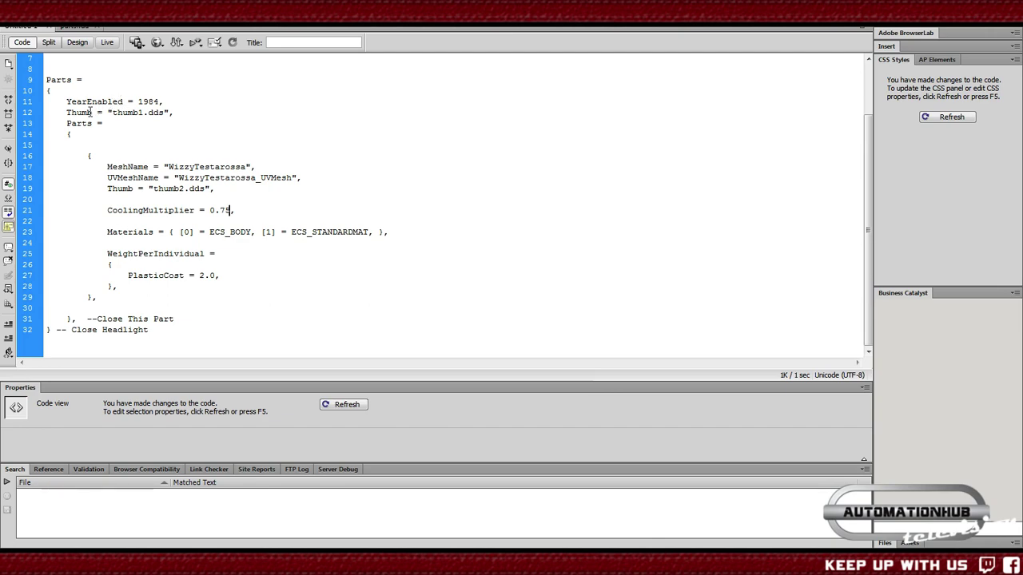
{"action": "scroll", "coordinate": [90, 112], "scroll_direction": "up", "scroll_amount": 2}
{"action": "scroll", "coordinate": [171, 190], "scroll_direction": "down", "scroll_amount": 2}
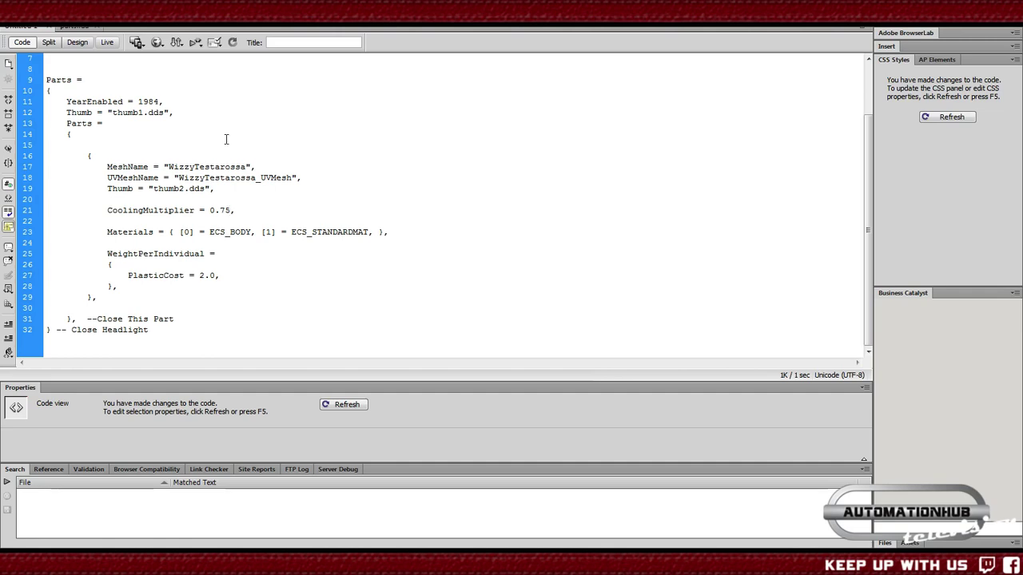
{"action": "left_click_drag", "start_coordinate": [67, 102], "coordinate": [165, 101]}
{"action": "left_click", "coordinate": [172, 101]}
{"action": "left_click", "coordinate": [84, 127]}
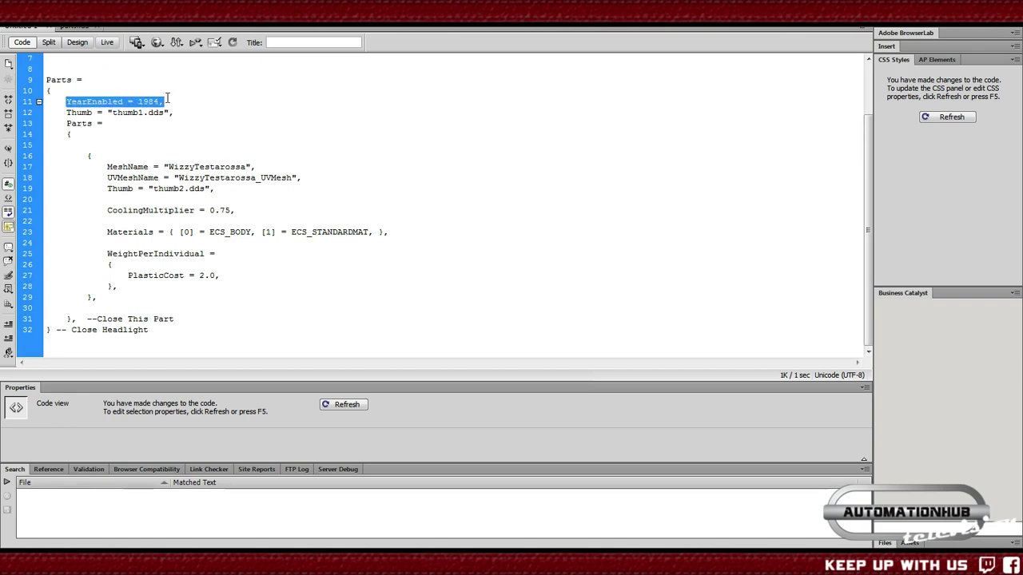
{"action": "left_click", "coordinate": [208, 183]}
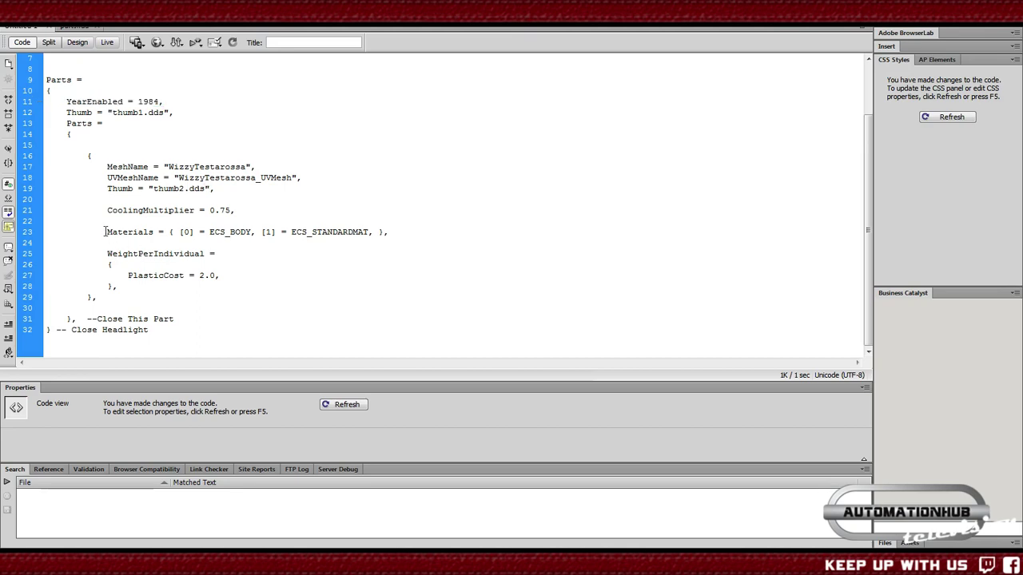
- Examine the Materials entry of the WizzyTestarossa definition, including the ECS_BODY material assigned to slot 0
{"action": "left_click_drag", "start_coordinate": [107, 232], "coordinate": [343, 232]}
{"action": "left_click", "coordinate": [387, 231]}
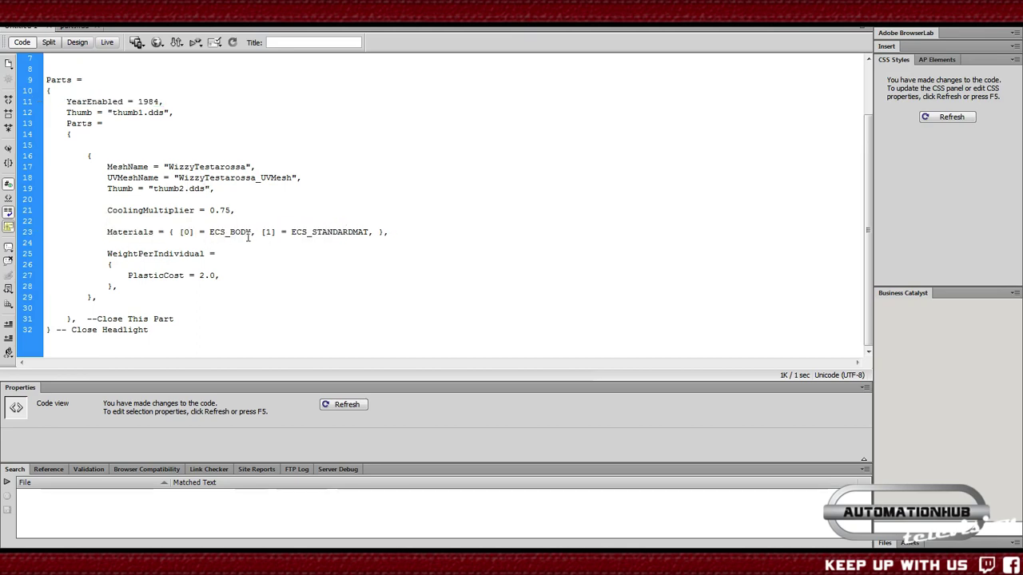
{"action": "double_click", "coordinate": [232, 231]}
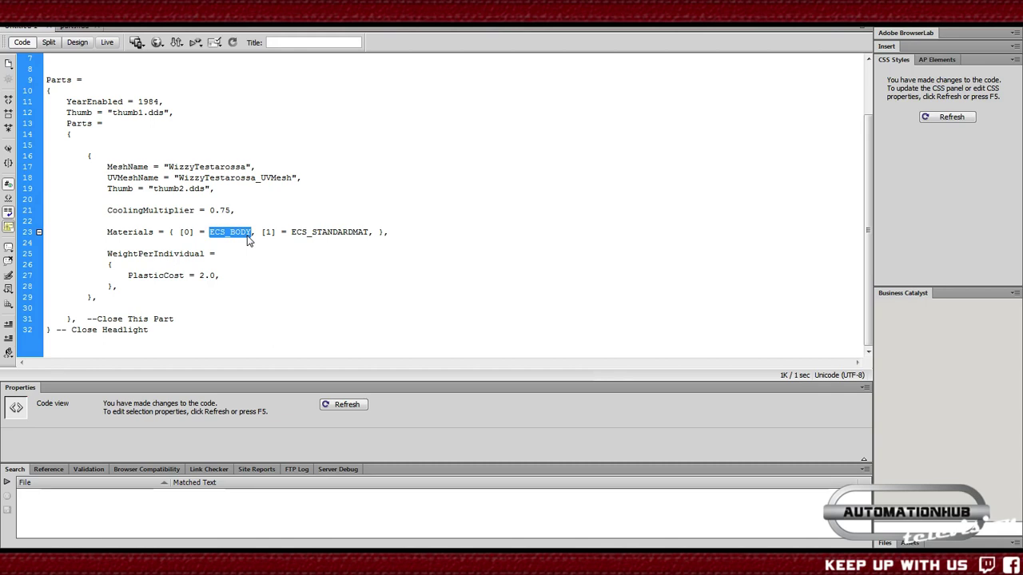
{"action": "left_click", "coordinate": [252, 232]}
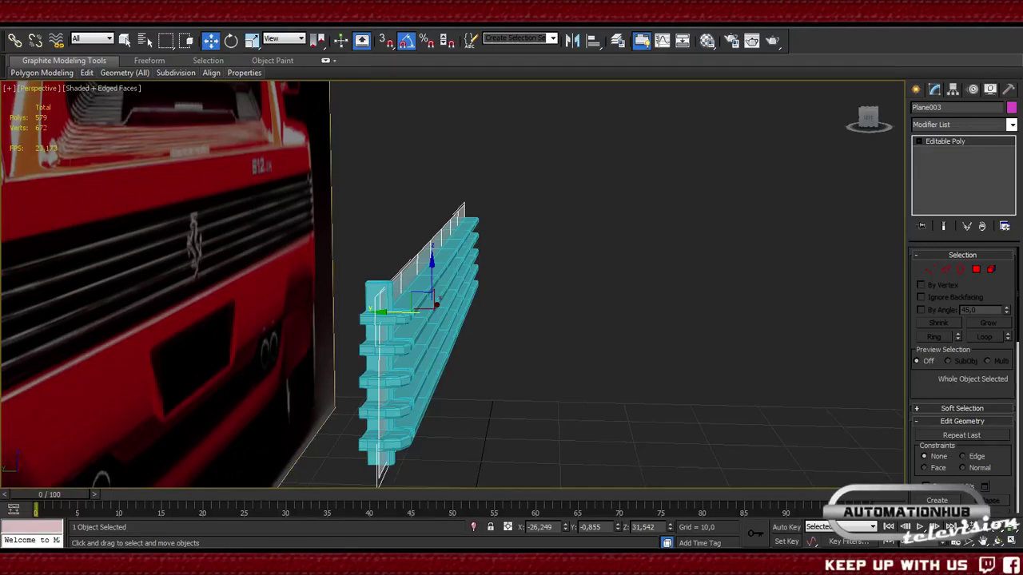
- Switch to 3ds Max and start saving the grille scene as a .max file
{"action": "left_click", "coordinate": [14, 19]}
{"action": "left_click", "coordinate": [43, 157]}
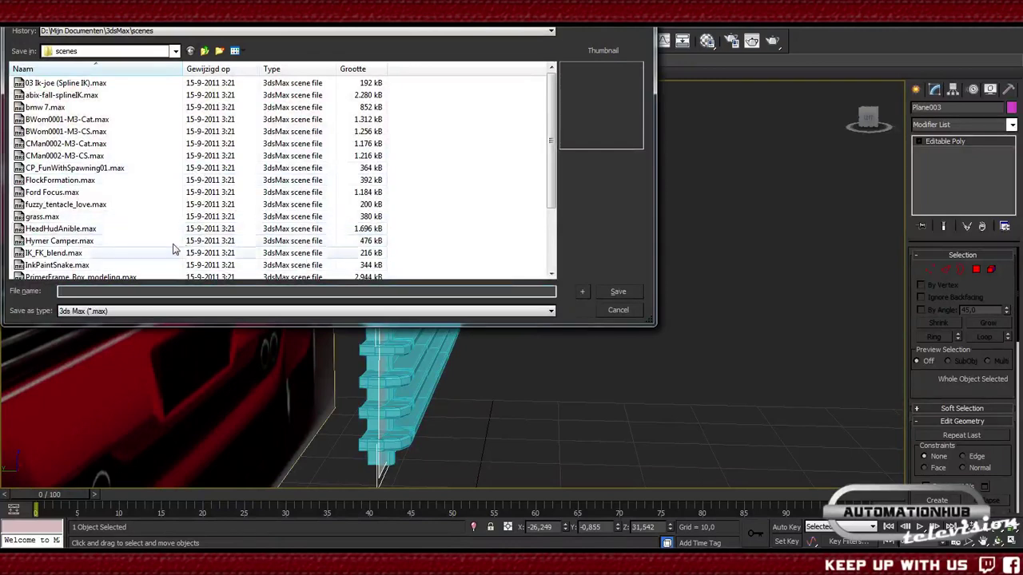
{"action": "left_click", "coordinate": [205, 51]}
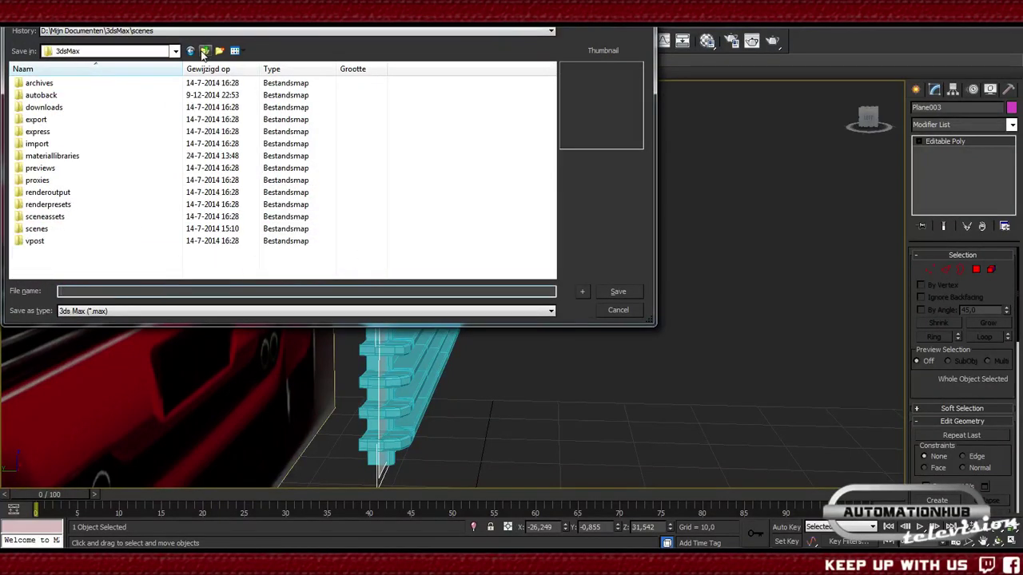
{"action": "double_click", "coordinate": [48, 229]}
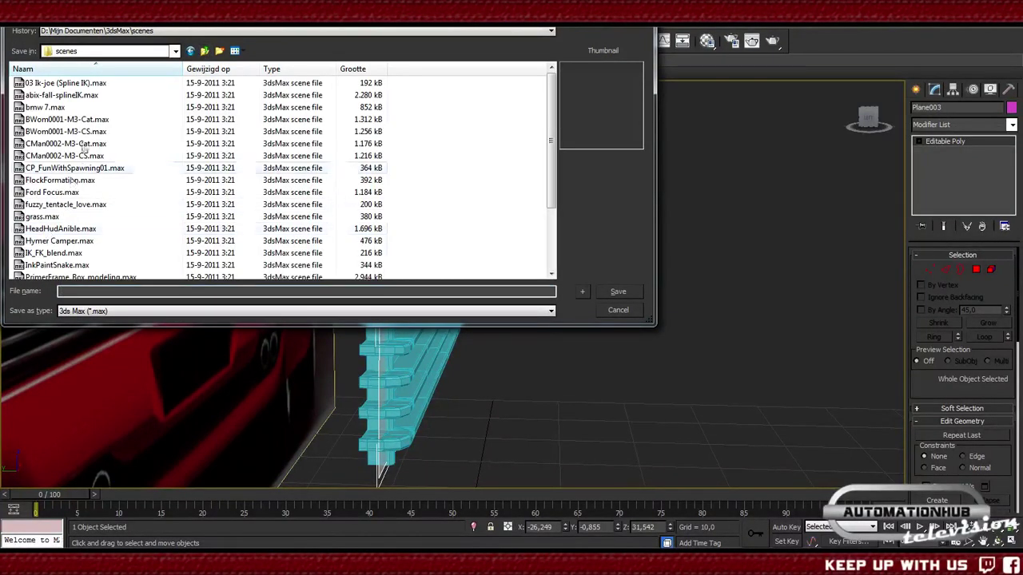
{"action": "left_click", "coordinate": [204, 50]}
{"action": "left_click", "coordinate": [205, 50]}
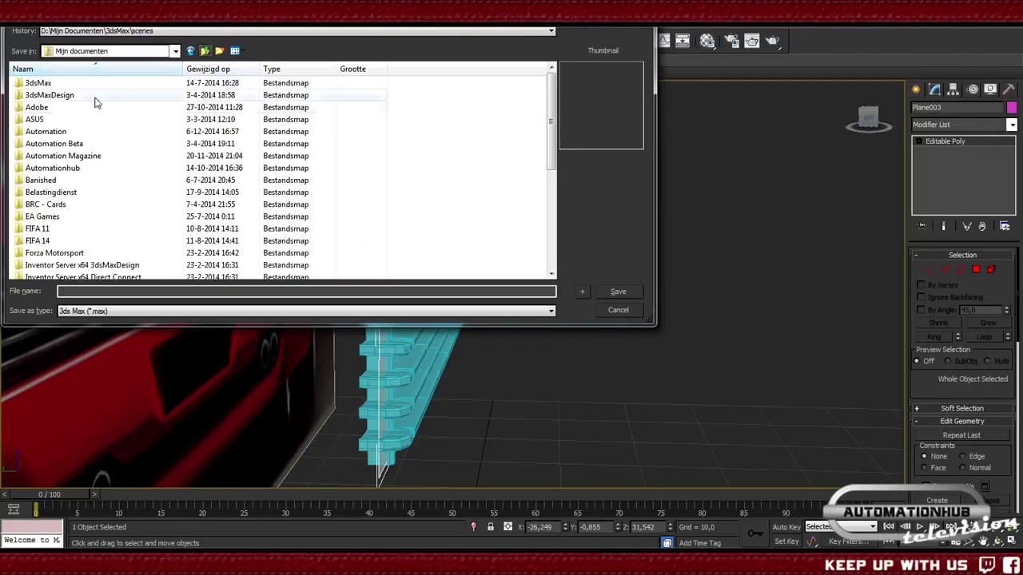
{"action": "left_click", "coordinate": [42, 84]}
{"action": "double_click", "coordinate": [41, 84]}
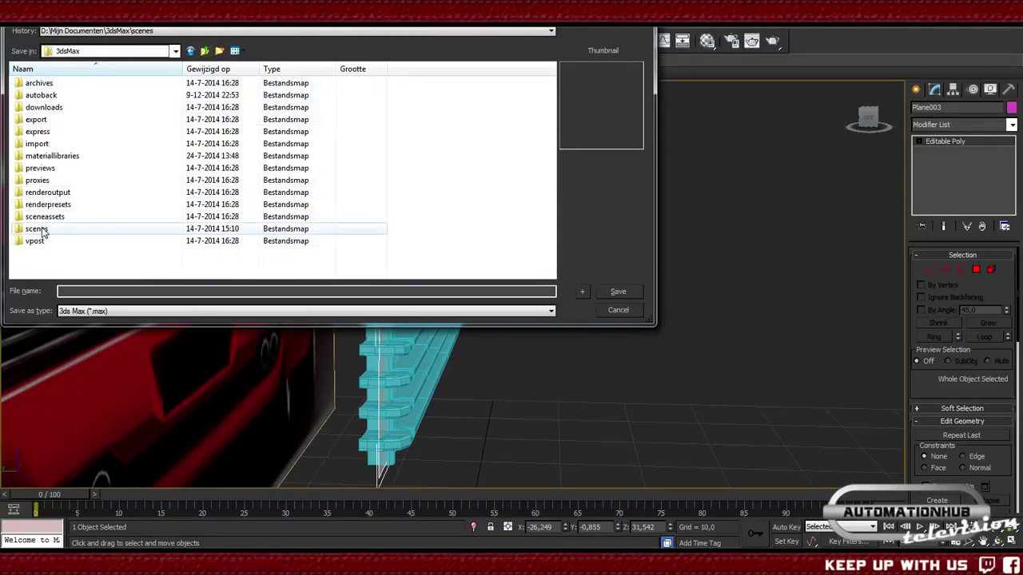
{"action": "double_click", "coordinate": [37, 229]}
- Choose the AutomationHub folder inside 3dsMaxDesign\scenes as the location for saving the scene
{"action": "left_click", "coordinate": [204, 51]}
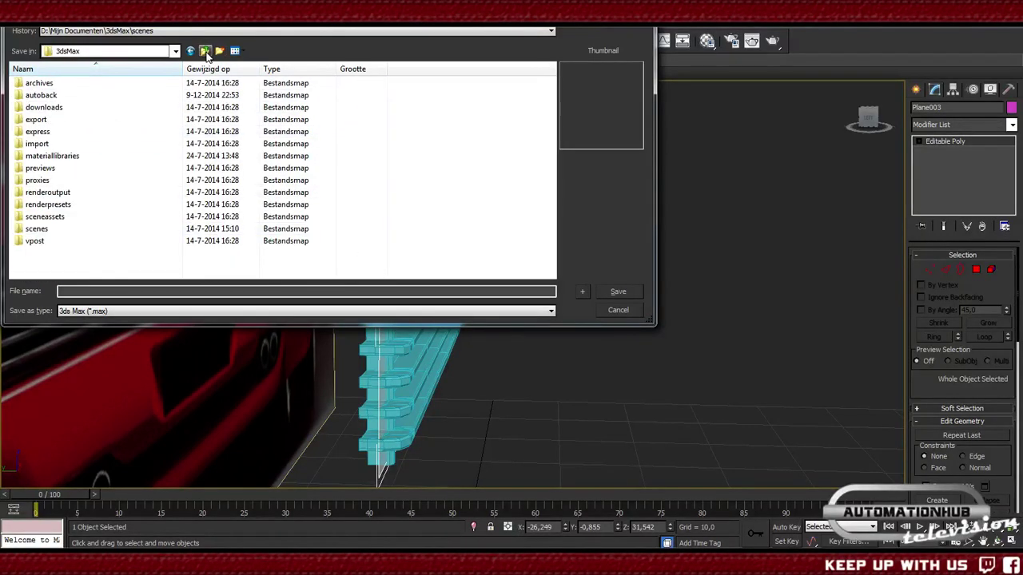
{"action": "left_click", "coordinate": [205, 50]}
{"action": "double_click", "coordinate": [60, 95]}
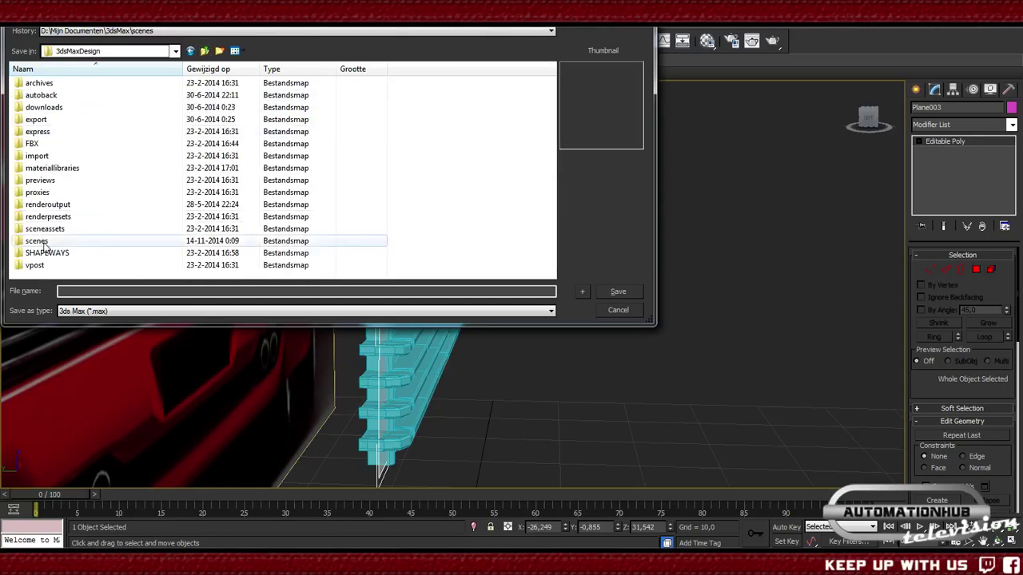
{"action": "double_click", "coordinate": [38, 246]}
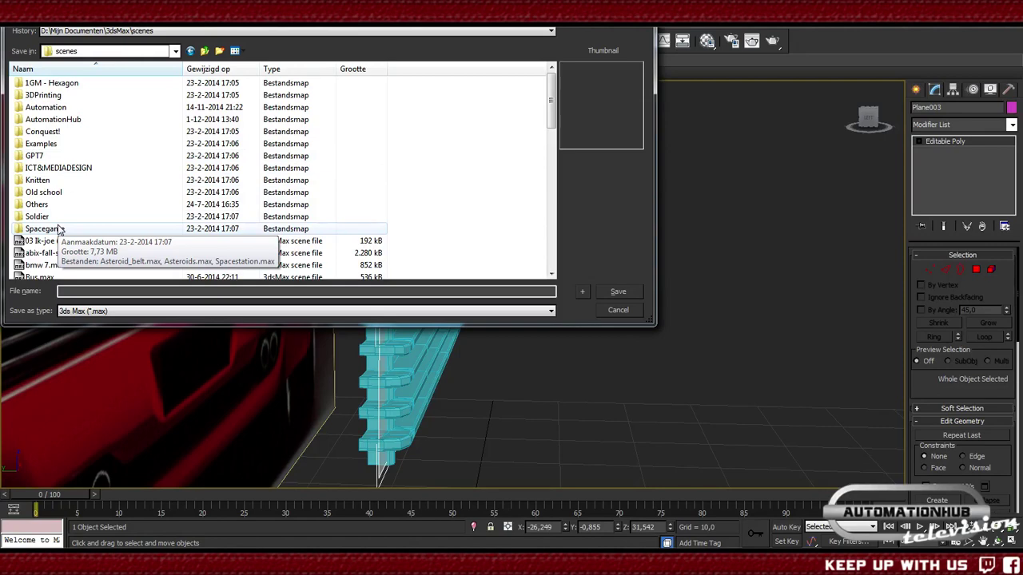
{"action": "double_click", "coordinate": [59, 117]}
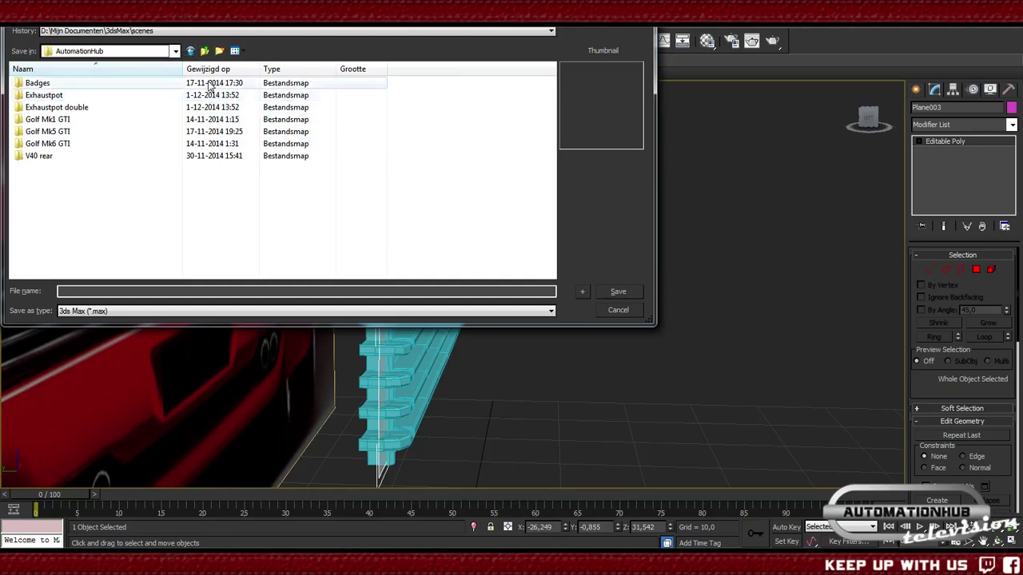
- Create a folder named WizzyTestarossa inside the AutomationHub folder and open it as the save location
{"action": "left_click", "coordinate": [220, 51]}
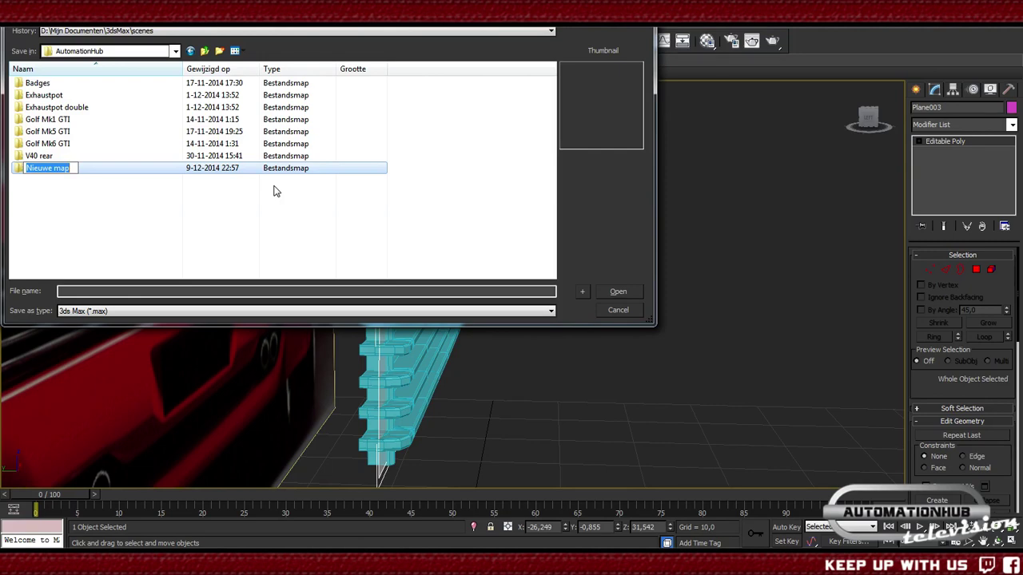
{"action": "type", "text": "TWiz"}
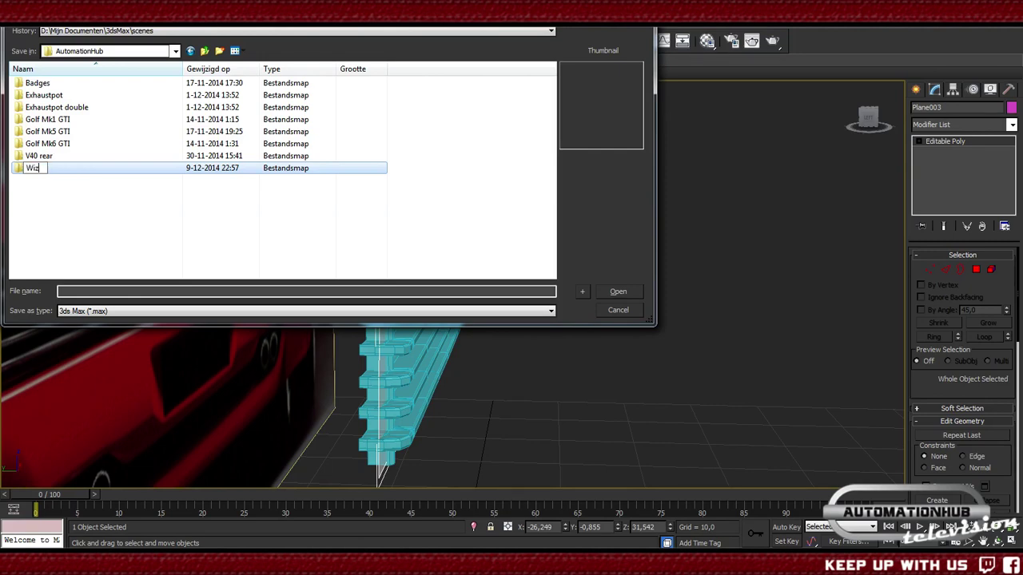
{"action": "type", "text": "zyTestarossa"}
{"action": "key", "text": "Return"}
{"action": "key", "text": "Return"}
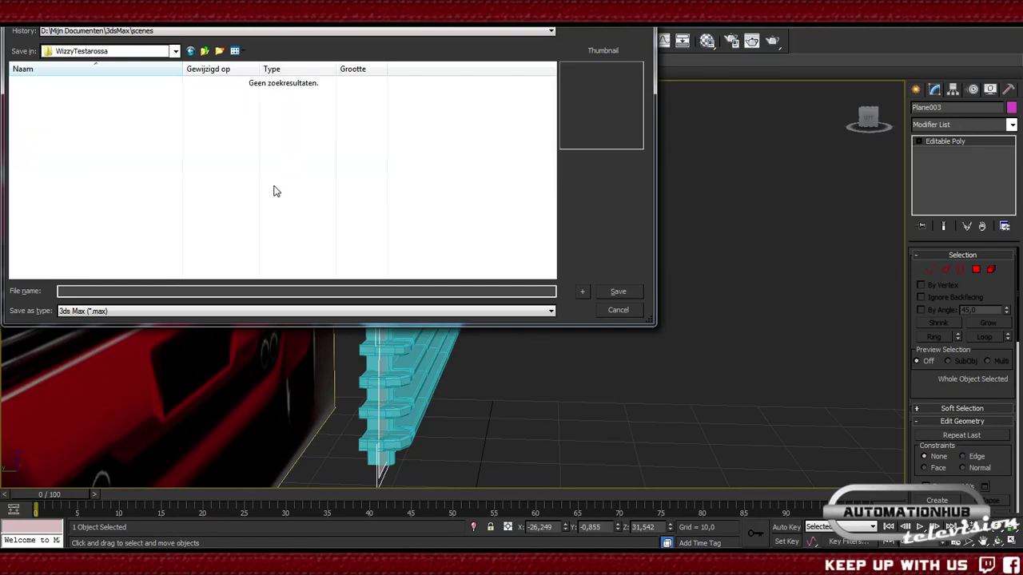
- Name the grille scene and save it as a .max file in the WizzyTestarossa folder
{"action": "left_click", "coordinate": [81, 292]}
{"action": "type", "text": "part"}
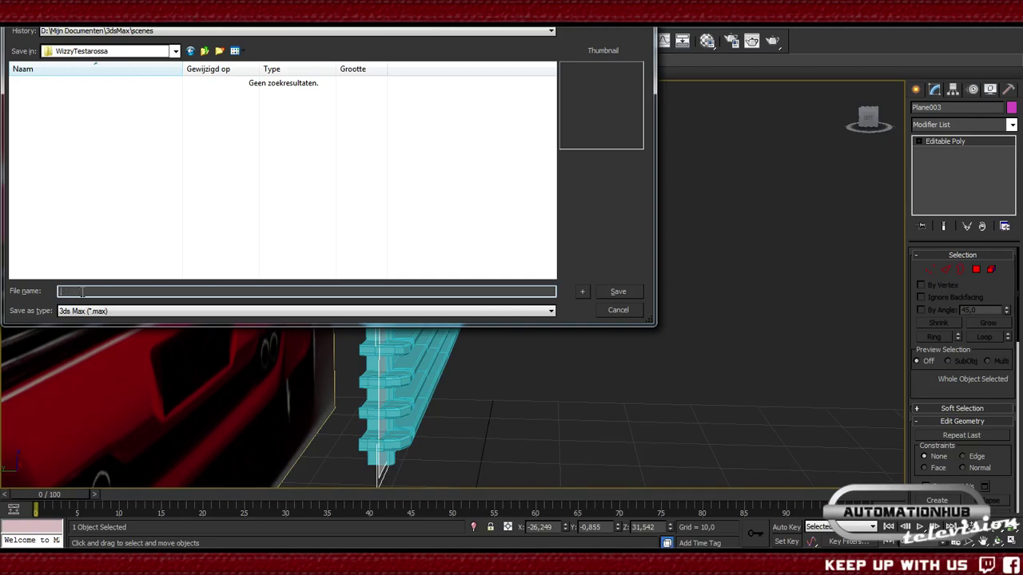
{"action": "type", "text": "WizzyTestarossa"}
{"action": "key", "text": "Return"}
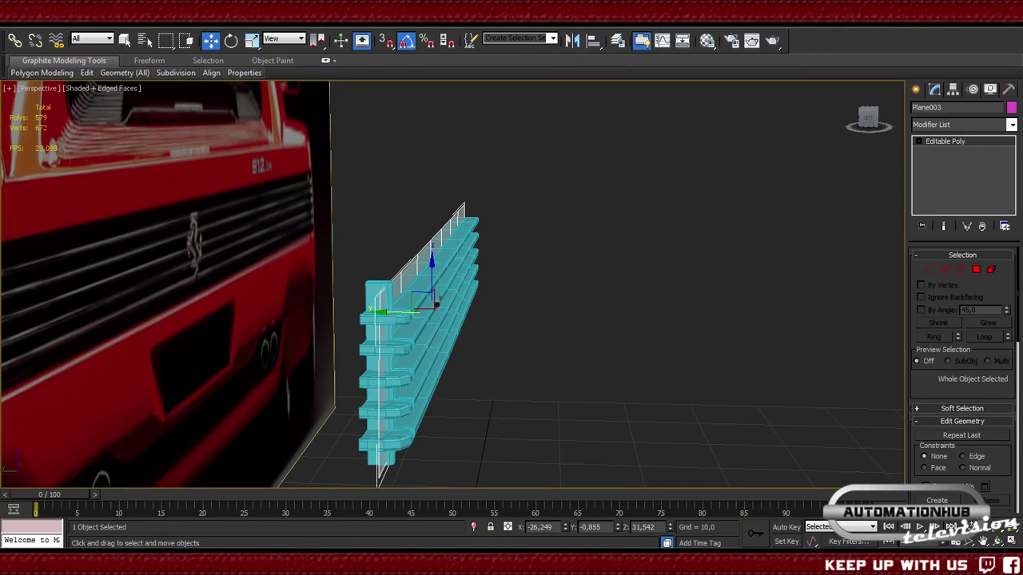
- Switch to Windows Explorer and look through the 3dsMaxDesign scenes folder and its Automation subfolder for existing .max files
{"action": "key", "text": "alt+Tab"}
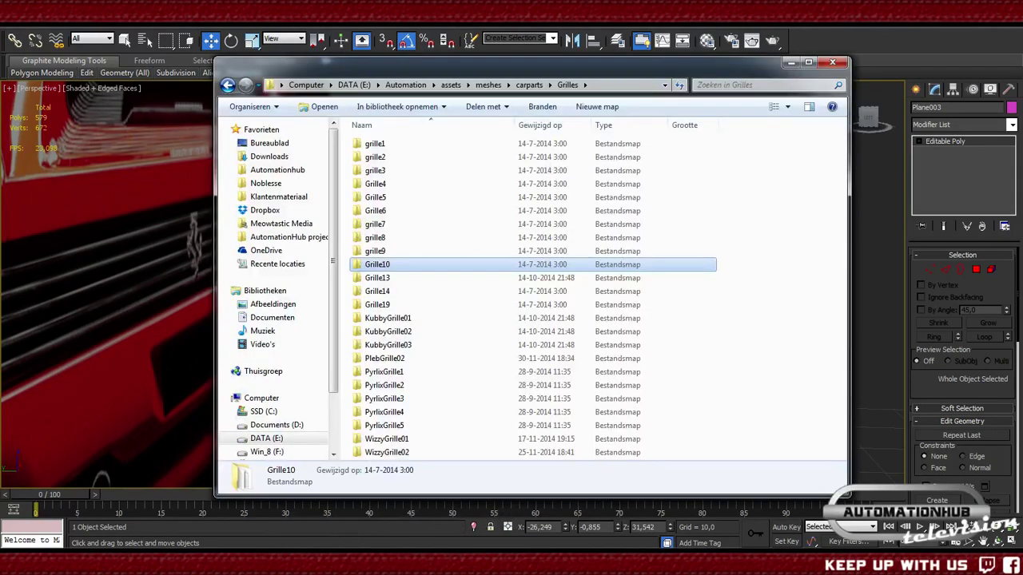
{"action": "key", "text": "alt+Tab"}
{"action": "key", "text": "super"}
{"action": "left_click", "coordinate": [210, 180]}
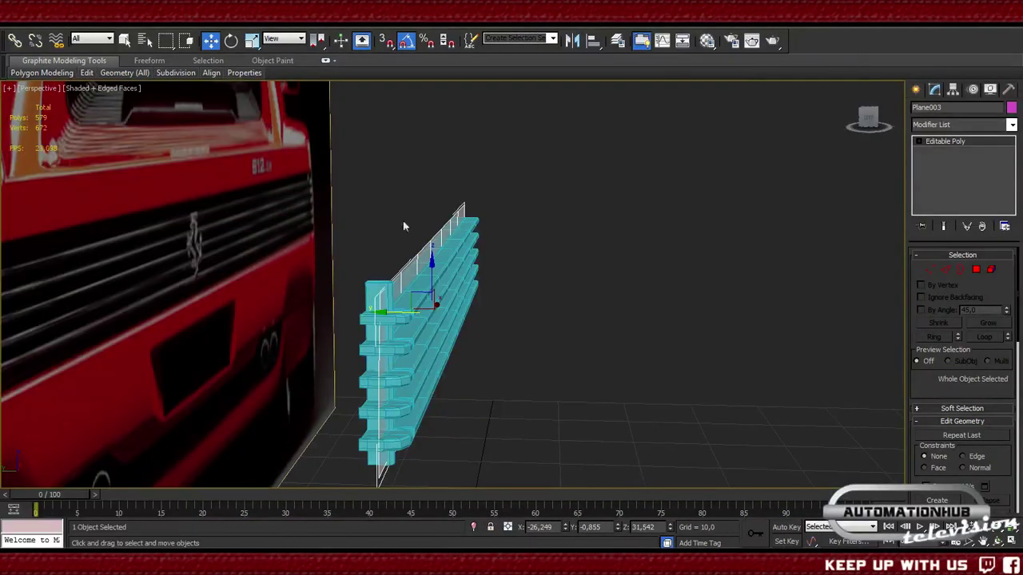
{"action": "double_click", "coordinate": [500, 239]}
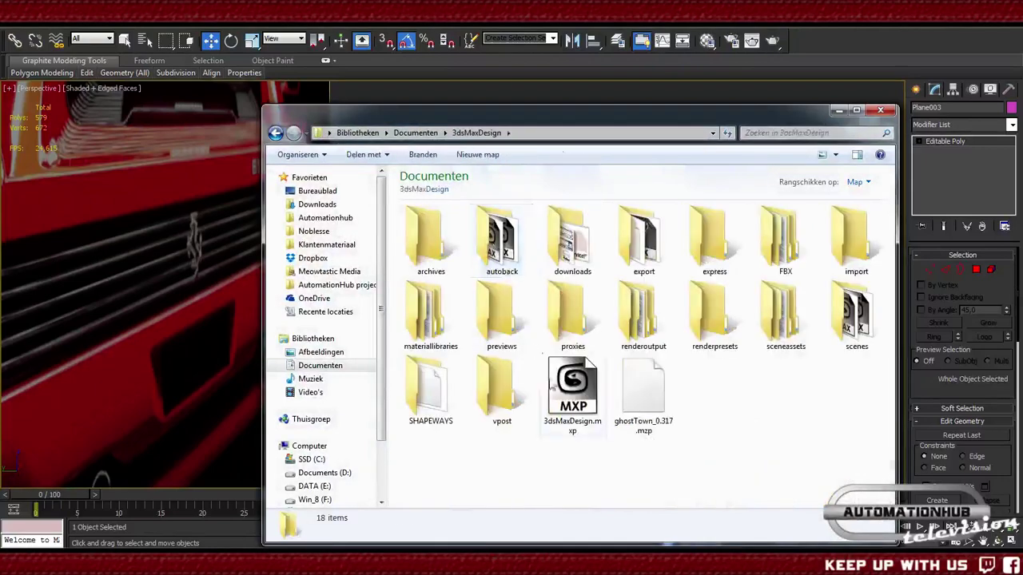
{"action": "double_click", "coordinate": [856, 316]}
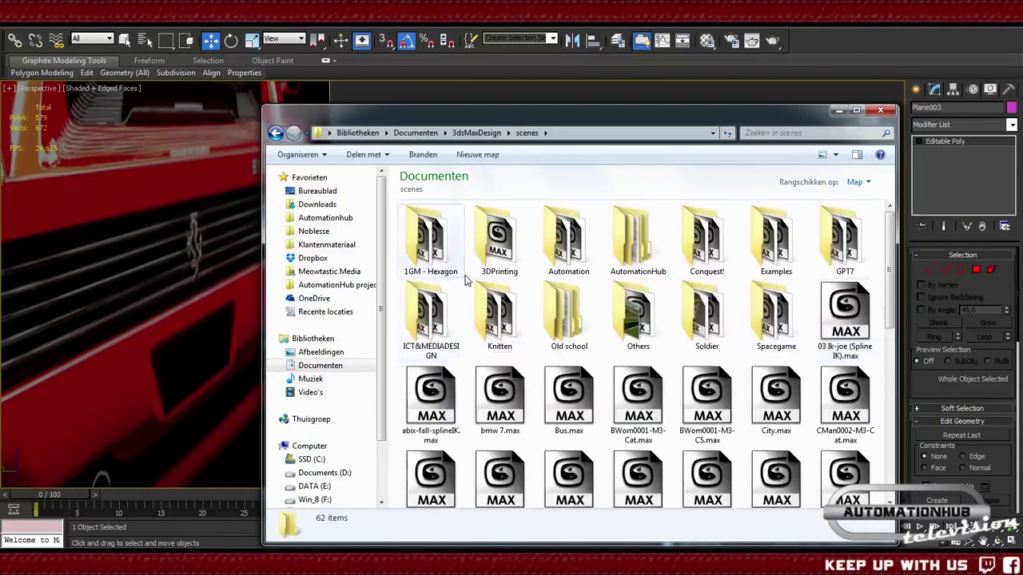
{"action": "left_click_drag", "start_coordinate": [552, 113], "coordinate": [456, 83]}
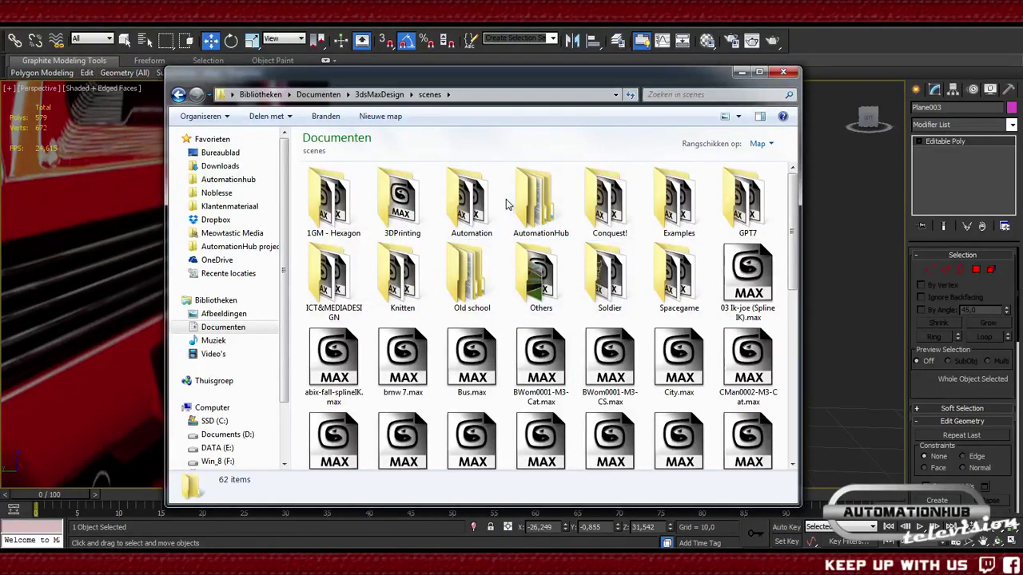
{"action": "double_click", "coordinate": [478, 200]}
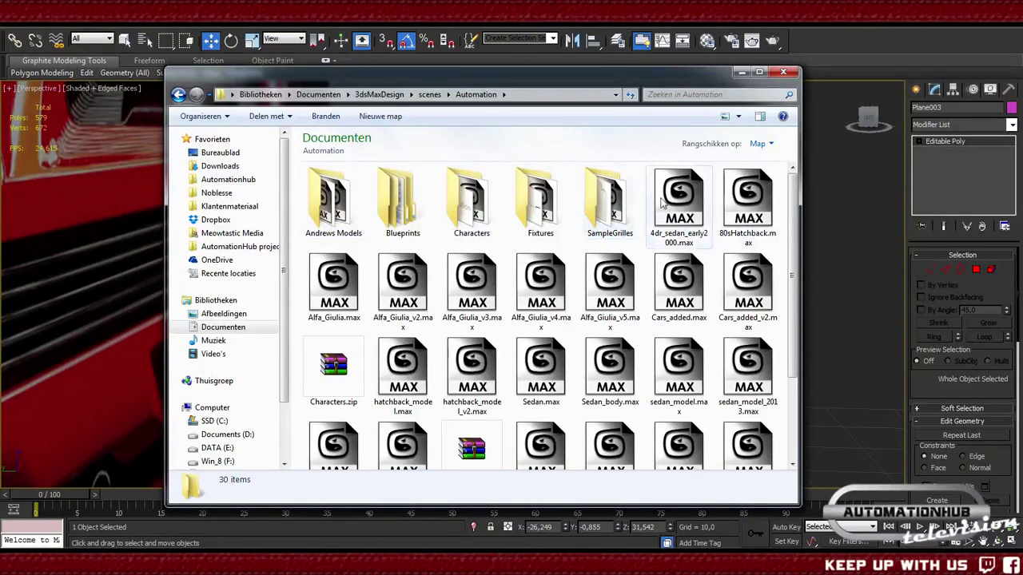
{"action": "scroll", "coordinate": [628, 215], "scroll_direction": "down", "scroll_amount": 3}
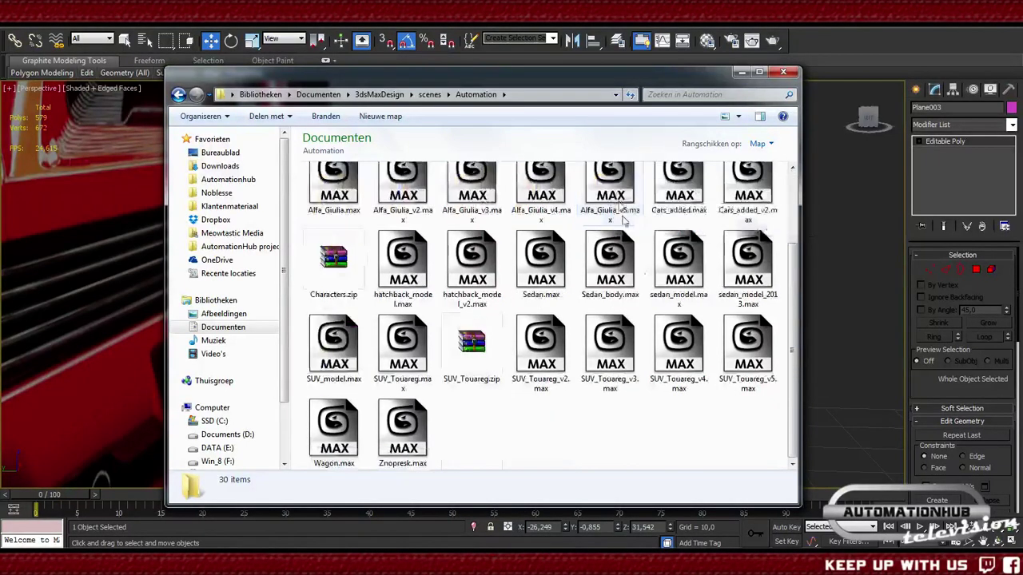
{"action": "scroll", "coordinate": [636, 415], "scroll_direction": "up", "scroll_amount": 3}
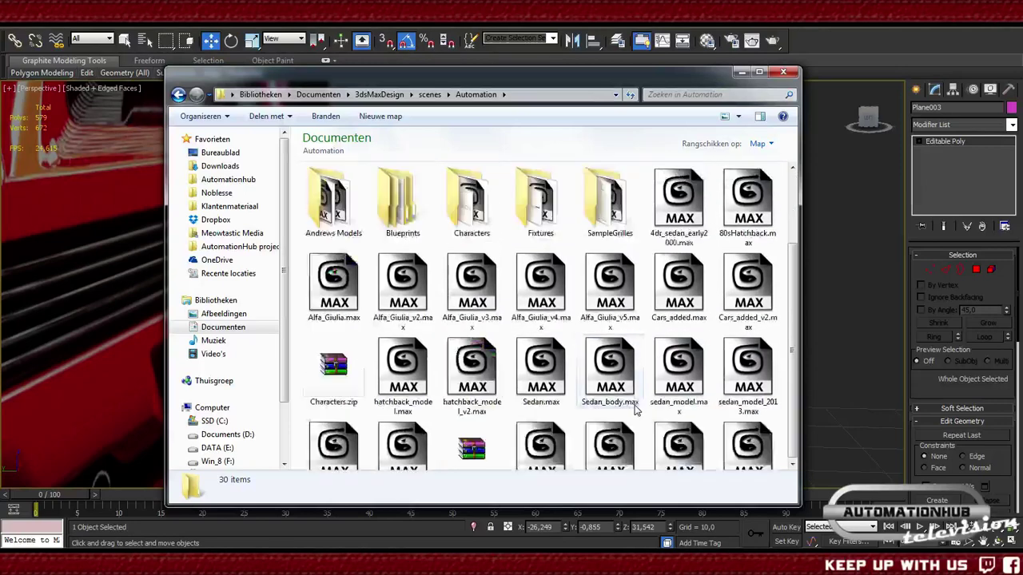
{"action": "left_click", "coordinate": [177, 94]}
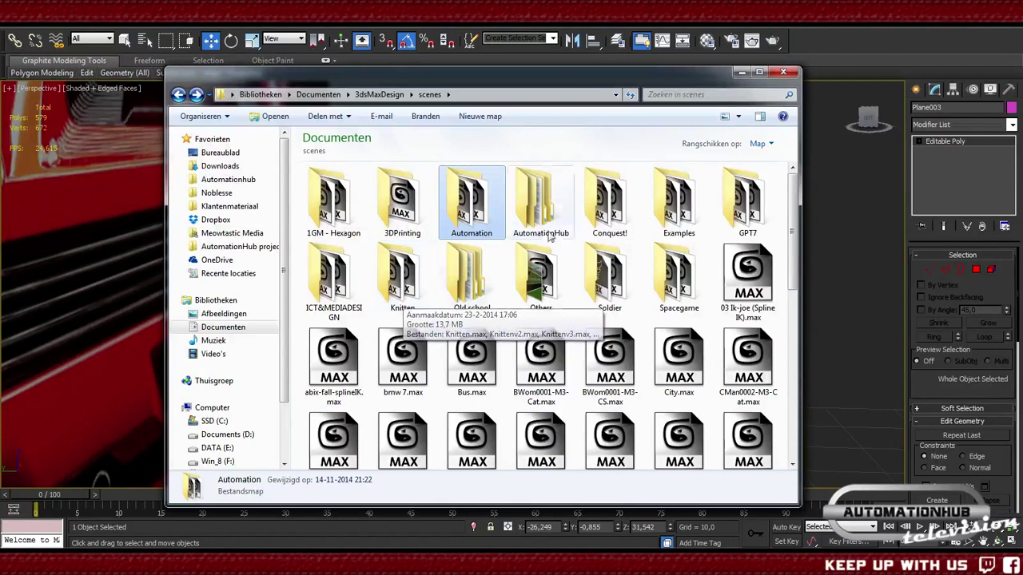
{"action": "scroll", "coordinate": [612, 201], "scroll_direction": "down", "scroll_amount": 5}
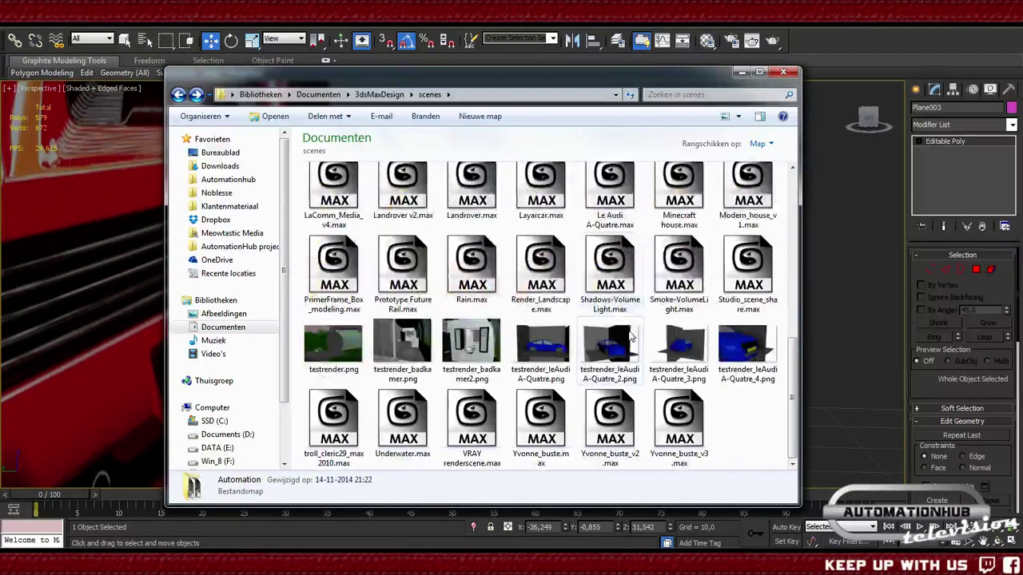
{"action": "scroll", "coordinate": [608, 344], "scroll_direction": "up", "scroll_amount": 5}
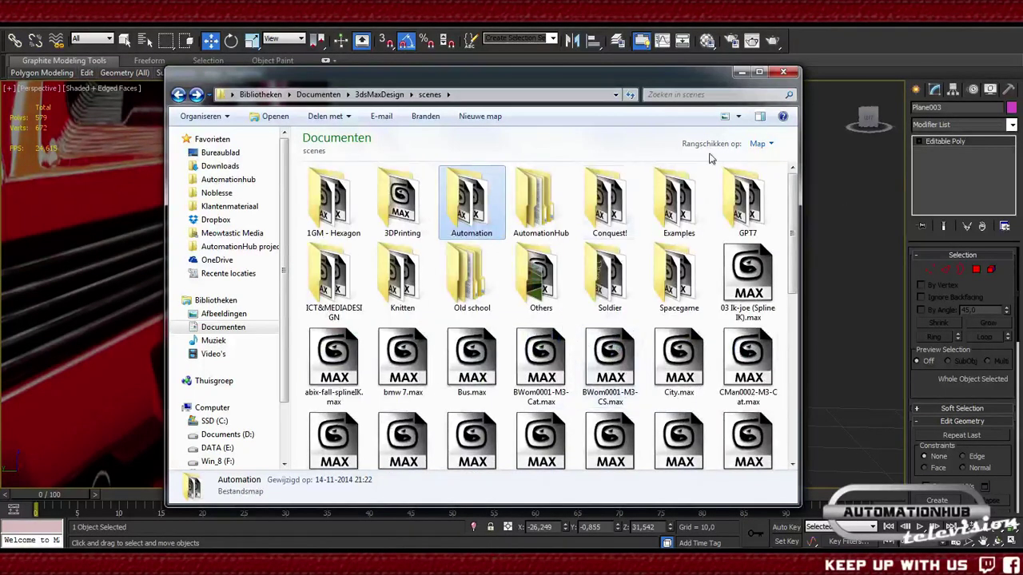
{"action": "left_click", "coordinate": [782, 72]}
- Clear the object selection in 3ds Max and examine the sample material slots in the Material Editor
{"action": "left_click", "coordinate": [700, 309]}
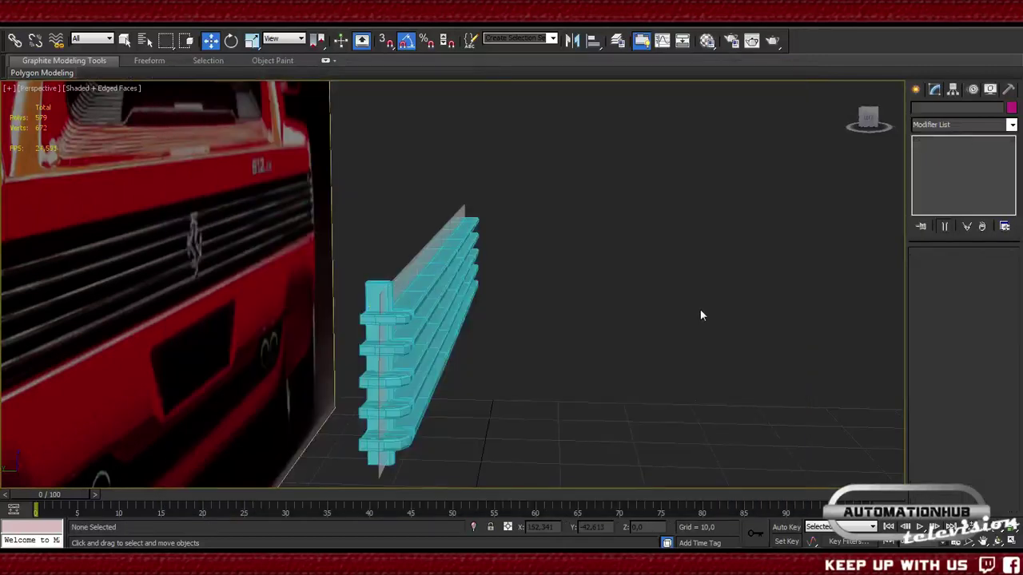
{"action": "key", "text": "m"}
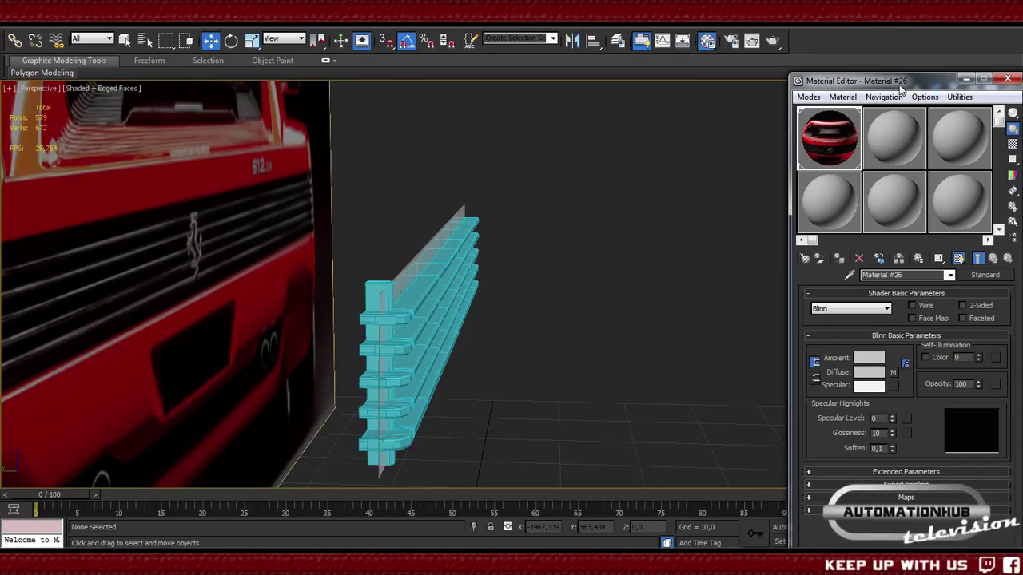
{"action": "left_click", "coordinate": [897, 137]}
{"action": "left_click", "coordinate": [896, 200]}
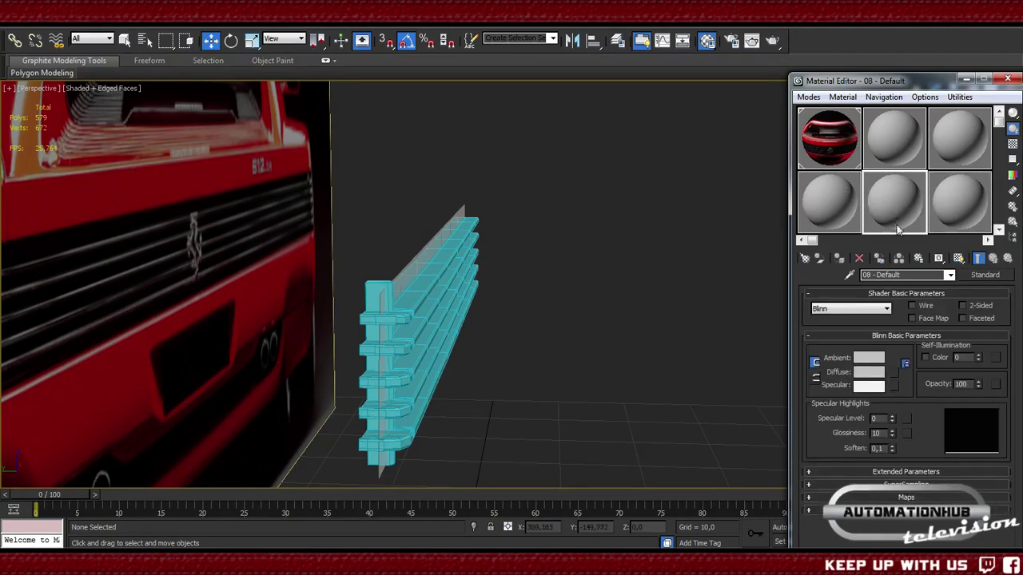
{"action": "left_click", "coordinate": [967, 80]}
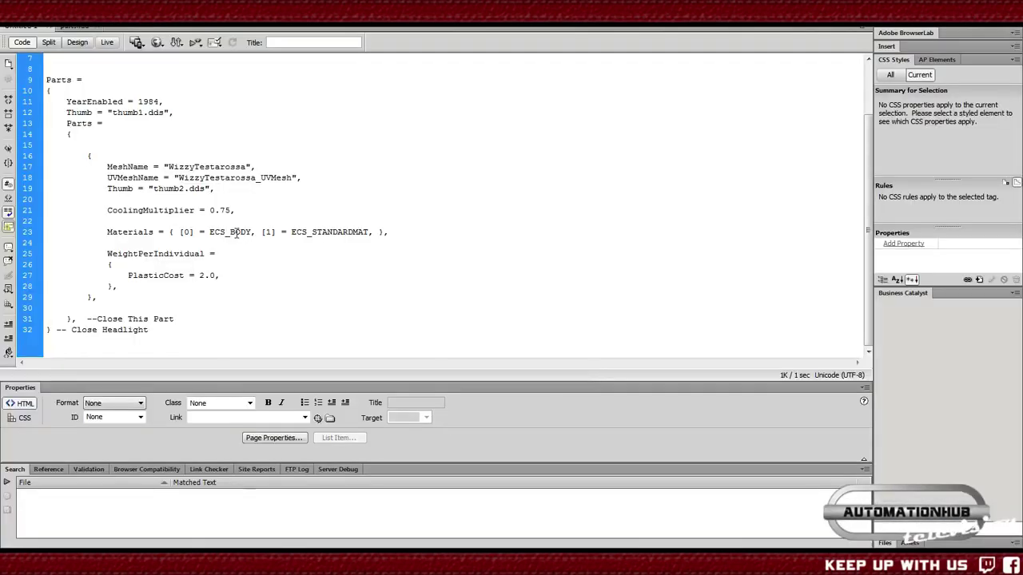
- Switch to the WizzyTestarossa code in Dreamweaver and examine the ECS_BODY and ECS_STANDARDMAT materials of the Materials entry
{"action": "double_click", "coordinate": [237, 232]}
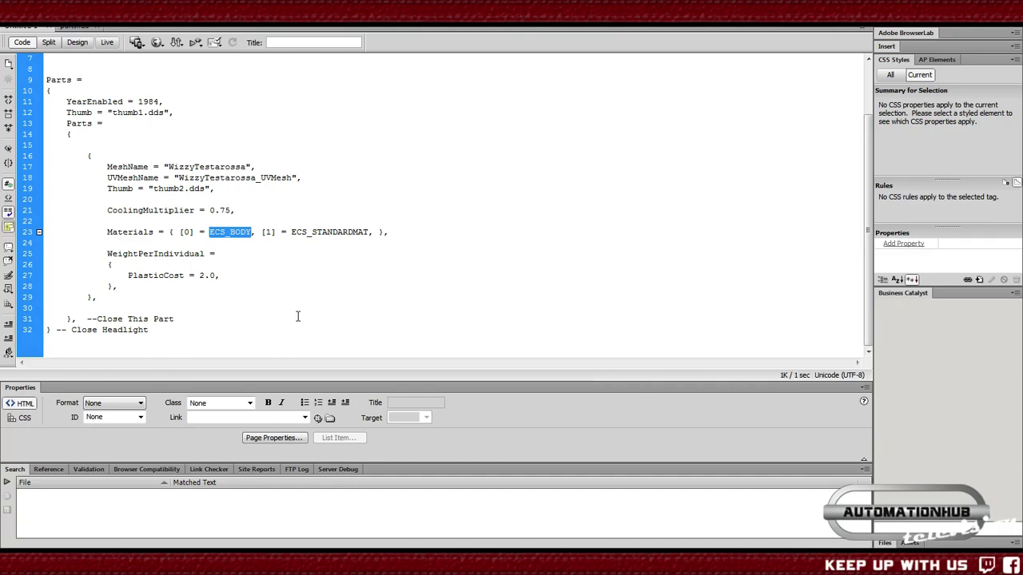
{"action": "left_click", "coordinate": [238, 241]}
{"action": "double_click", "coordinate": [356, 231]}
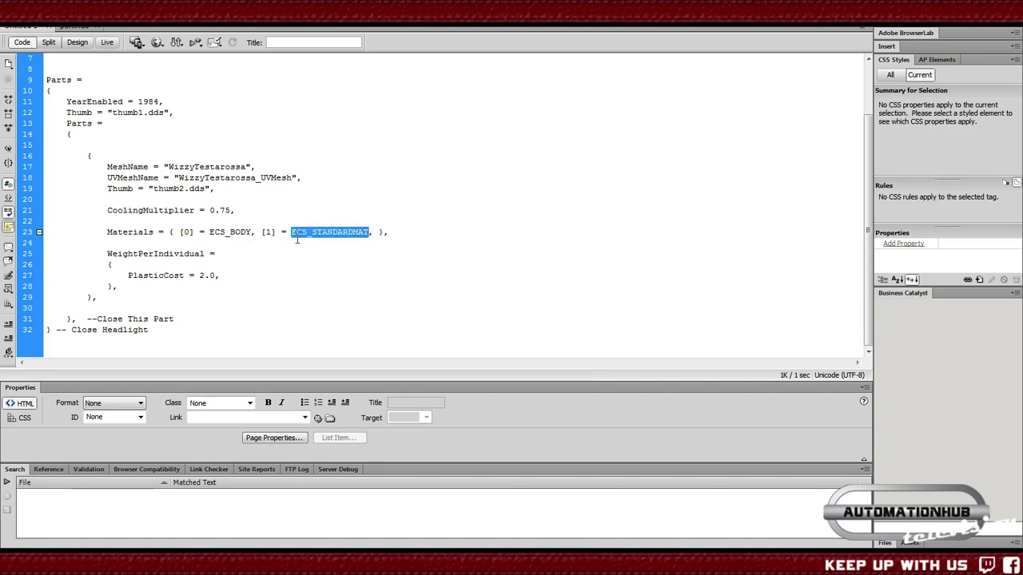
{"action": "left_click", "coordinate": [347, 230]}
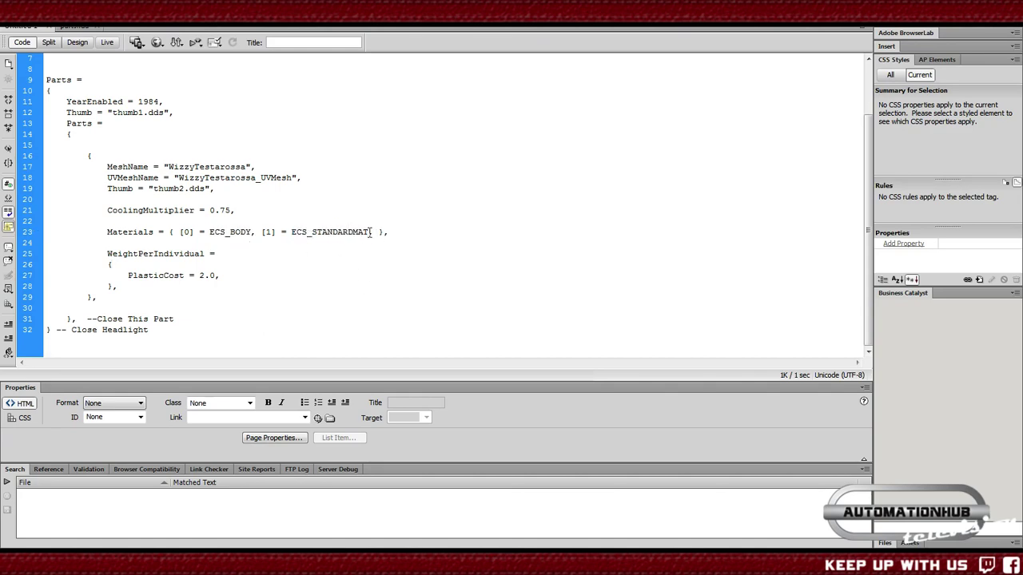
{"action": "key", "text": "Down"}
{"action": "key", "text": "Down"}
{"action": "key", "text": "Down"}
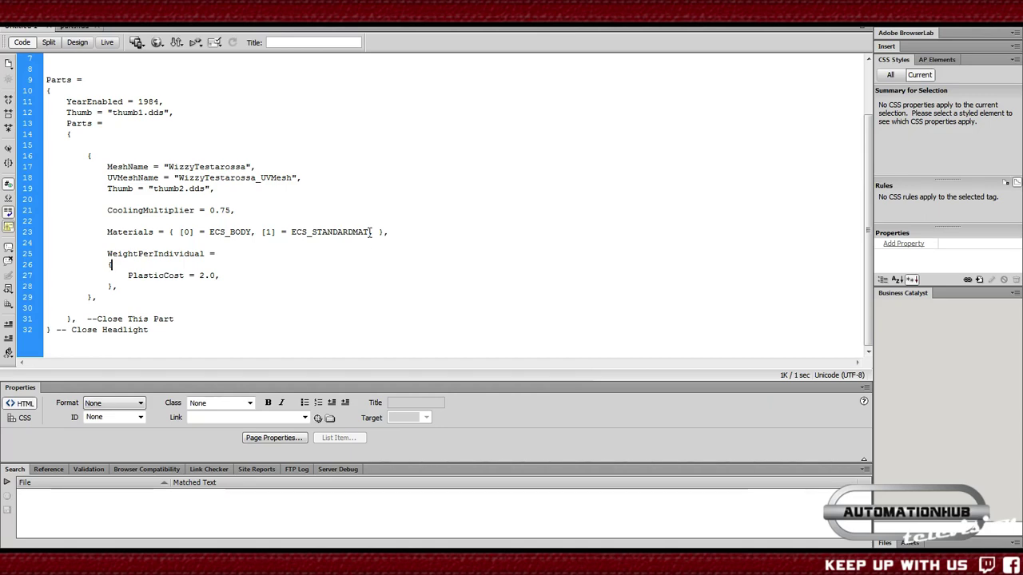
- Set the slot 1 material in the WizzyTestarossa Materials entry to ECS_CHROME
{"action": "double_click", "coordinate": [349, 232]}
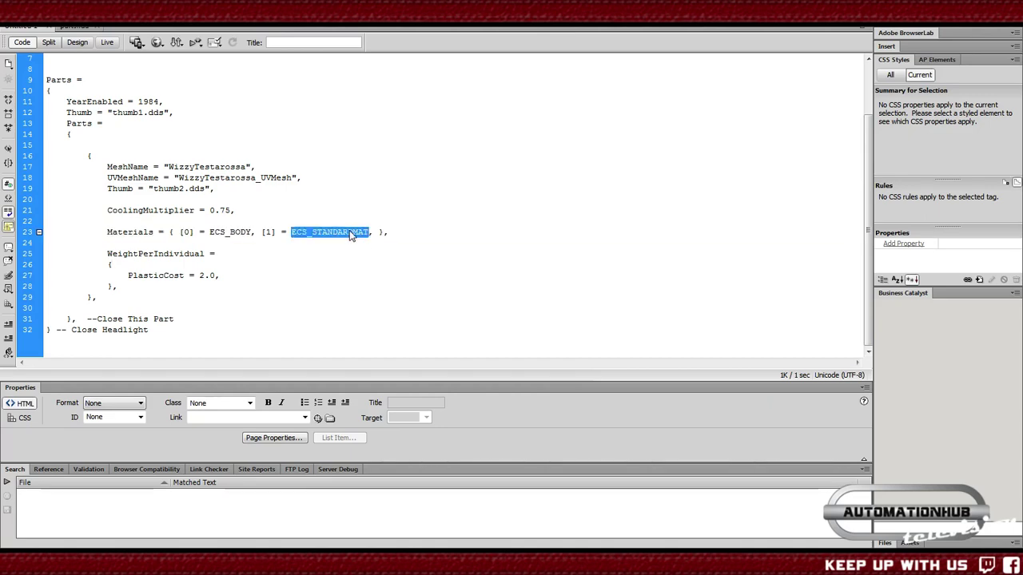
{"action": "type", "text": "ECS_"}
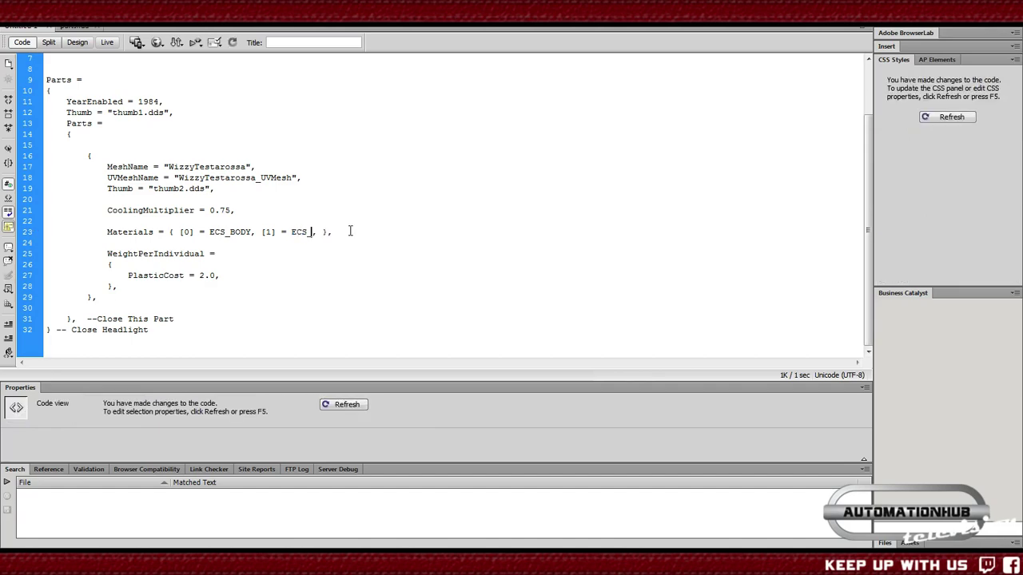
{"action": "type", "text": "CHRO"}
{"action": "key", "text": "BackSpace"}
{"action": "key", "text": "BackSpace"}
{"action": "type", "text": "ARBONFIBRE"}
{"action": "key", "text": "BackSpace"}
{"action": "key", "text": "BackSpace"}
{"action": "key", "text": "BackSpace"}
{"action": "key", "text": "BackSpace"}
{"action": "key", "text": "BackSpace"}
{"action": "key", "text": "BackSpace"}
{"action": "key", "text": "BackSpace"}
{"action": "key", "text": "BackSpace"}
{"action": "key", "text": "BackSpace"}
{"action": "key", "text": "BackSpace"}
{"action": "type", "text": "HROME"}
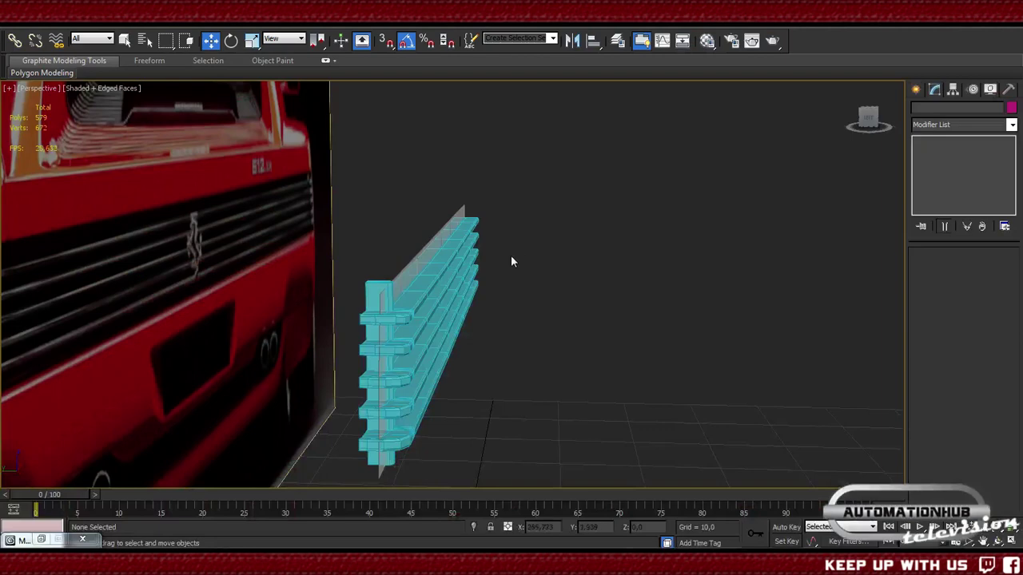
- Switch to 3ds Max and hide the thin backing plane Plane003 running through the grille bars
{"action": "middle_click_drag", "start_coordinate": [512, 258], "coordinate": [448, 274], "text": "alt"}
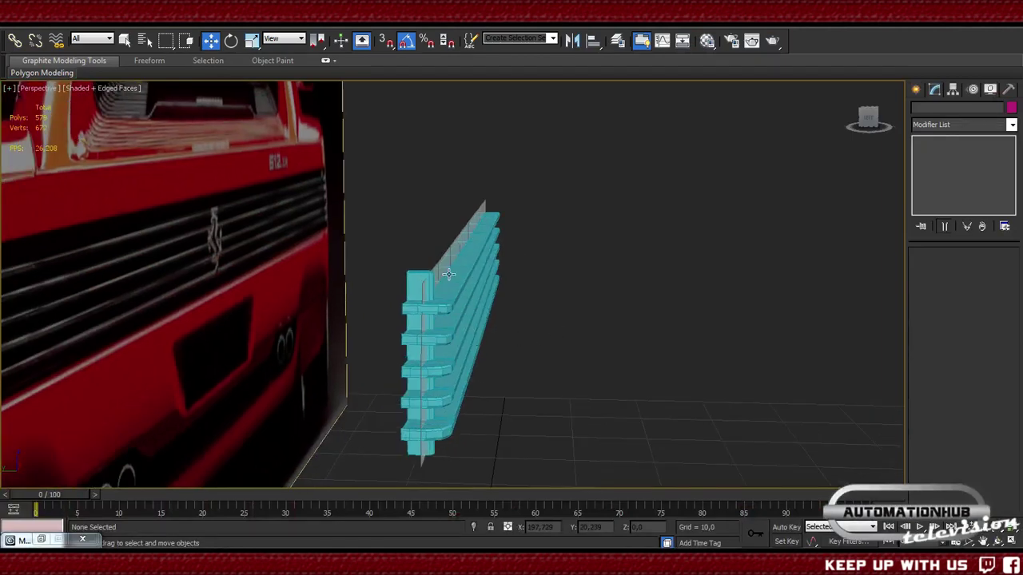
{"action": "left_click", "coordinate": [448, 275]}
{"action": "right_click", "coordinate": [437, 274]}
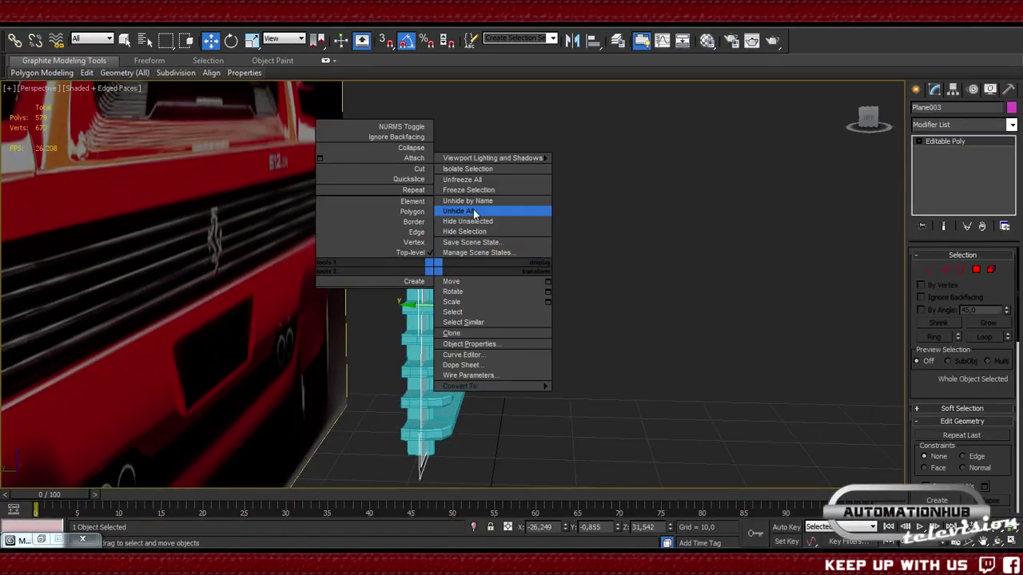
{"action": "left_click", "coordinate": [464, 230]}
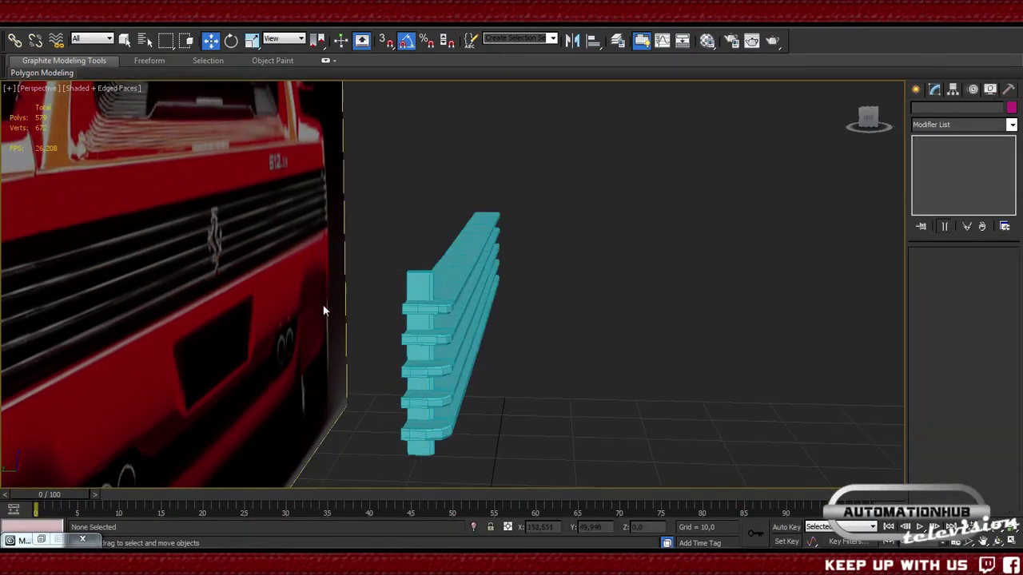
- Select the grille mesh Plane002 and enter the Polygon level of its Editable Poly below the Symmetry modifier
{"action": "middle_click_drag", "start_coordinate": [783, 352], "coordinate": [700, 337], "text": "alt"}
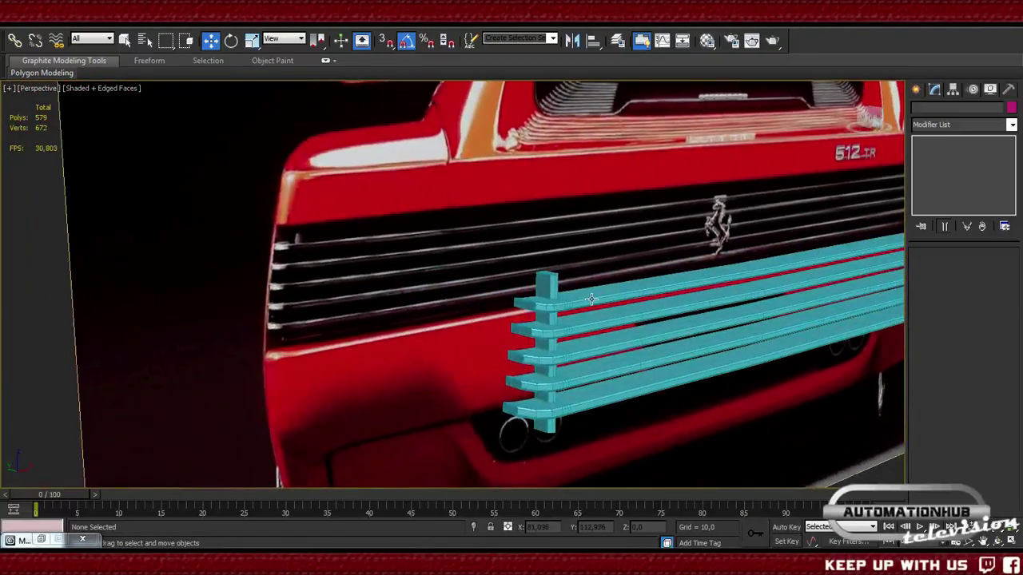
{"action": "left_click", "coordinate": [591, 299]}
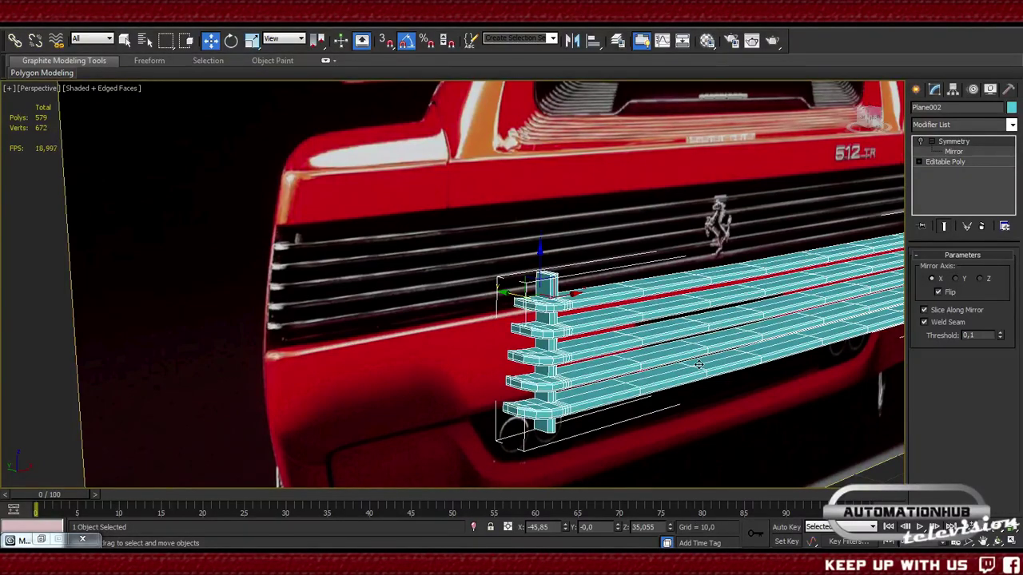
{"action": "middle_click_drag", "start_coordinate": [699, 364], "coordinate": [418, 280]}
{"action": "scroll", "coordinate": [418, 280], "scroll_direction": "up", "scroll_amount": 5}
{"action": "scroll", "coordinate": [481, 292], "scroll_direction": "down", "scroll_amount": 3}
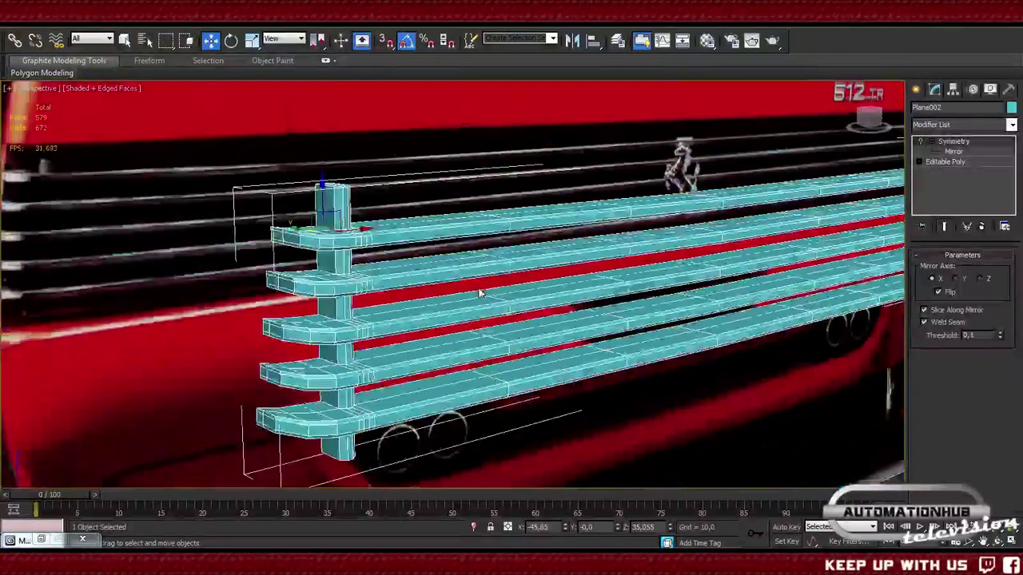
{"action": "middle_click_drag", "start_coordinate": [349, 305], "coordinate": [419, 318]}
{"action": "scroll", "coordinate": [419, 318], "scroll_direction": "up", "scroll_amount": 3}
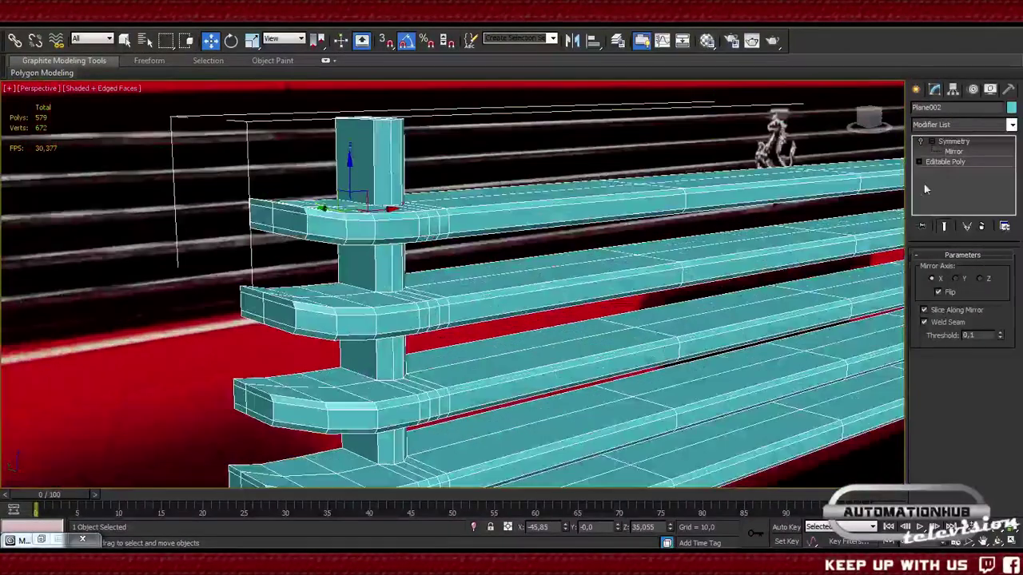
{"action": "left_click", "coordinate": [944, 162]}
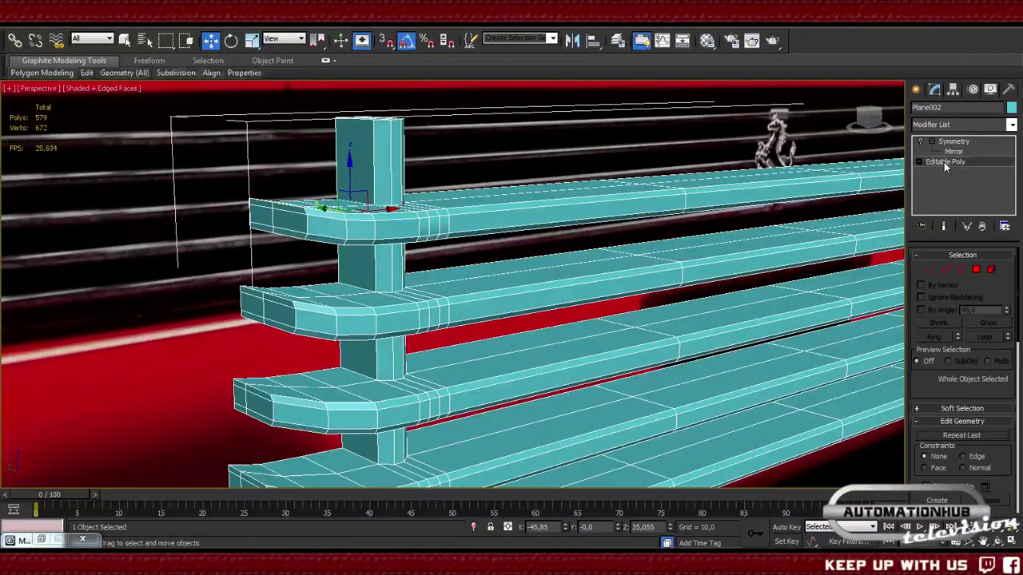
{"action": "left_click", "coordinate": [976, 270]}
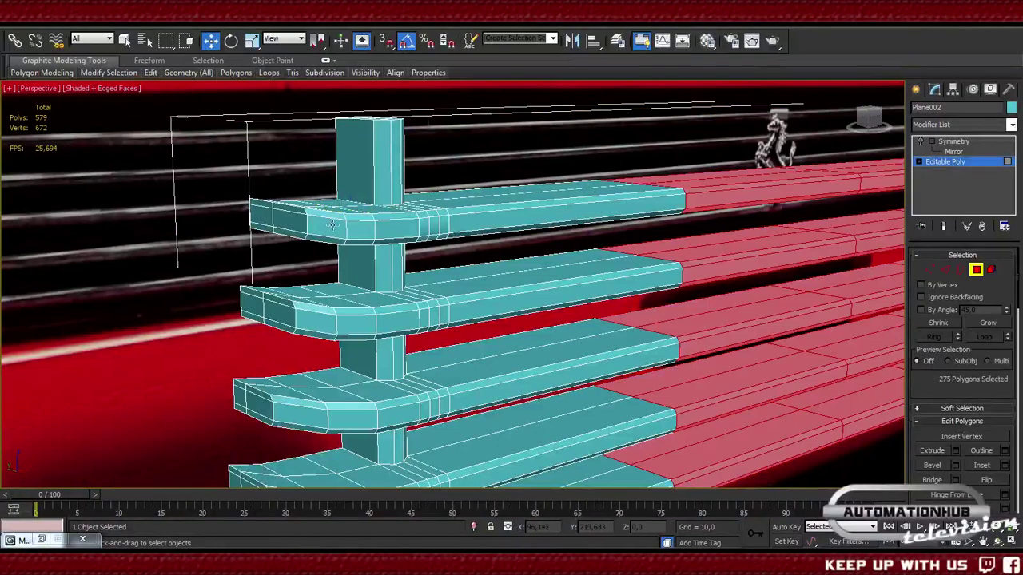
- Try to select the front faces of the top grille bar by combining polygon loops and single polygons around its curved end
{"action": "left_click", "coordinate": [400, 225]}
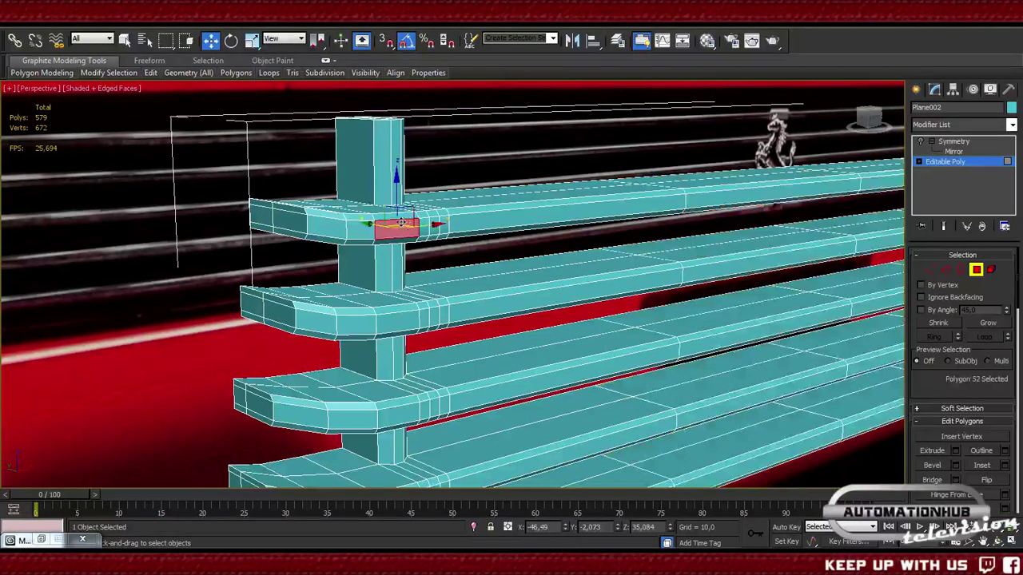
{"action": "left_click", "coordinate": [330, 213]}
{"action": "left_click", "coordinate": [361, 219], "text": "shift"}
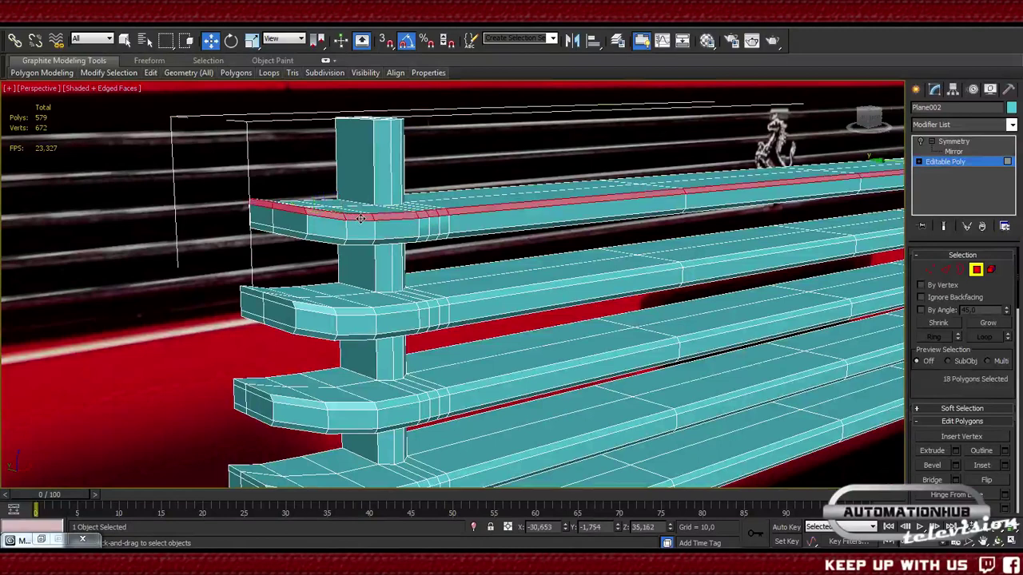
{"action": "left_click", "coordinate": [363, 231], "text": "ctrl"}
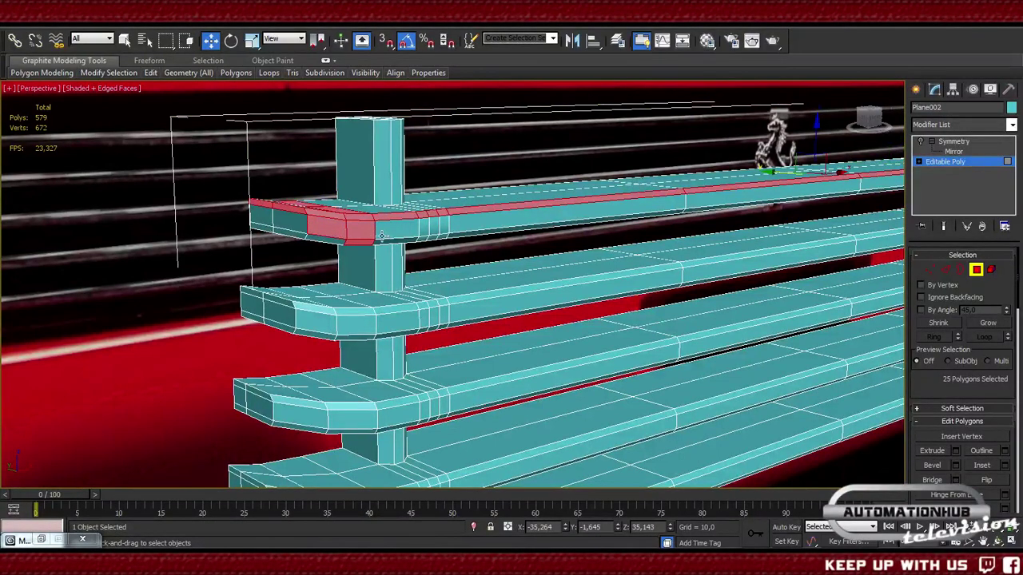
{"action": "key", "text": "ctrl+z"}
{"action": "left_click", "coordinate": [365, 232], "text": "ctrl"}
{"action": "left_click", "coordinate": [395, 232], "text": "ctrl"}
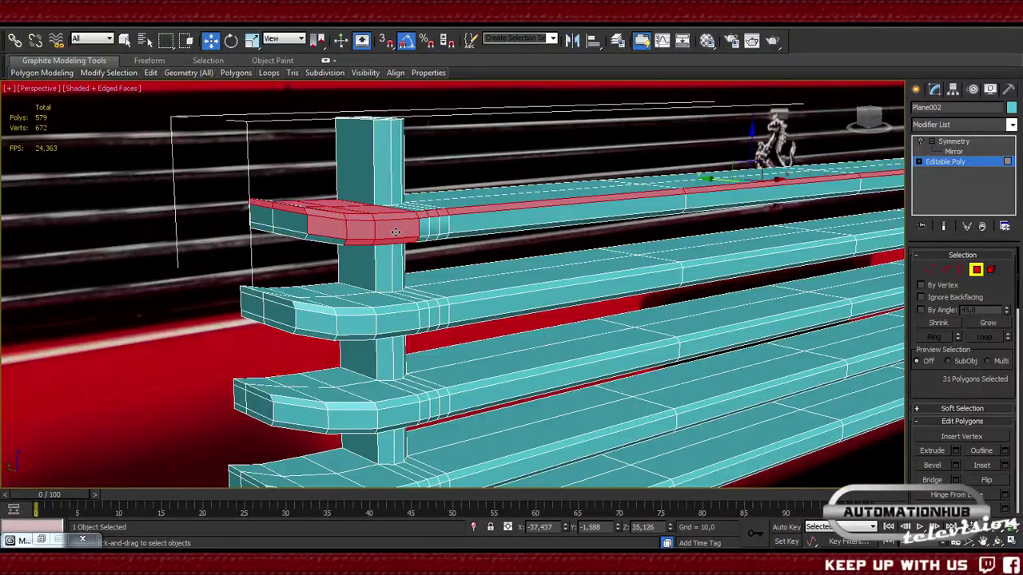
{"action": "key", "text": "ctrl+z"}
{"action": "left_click", "coordinate": [363, 235], "text": "ctrl"}
{"action": "left_click", "coordinate": [397, 230], "text": "ctrl"}
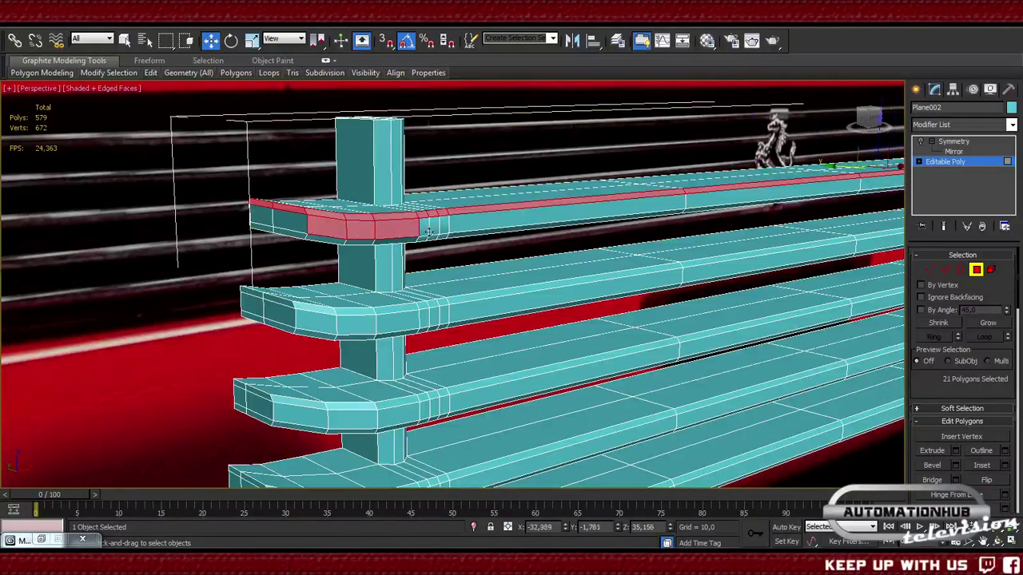
{"action": "left_click", "coordinate": [426, 228], "text": "shift"}
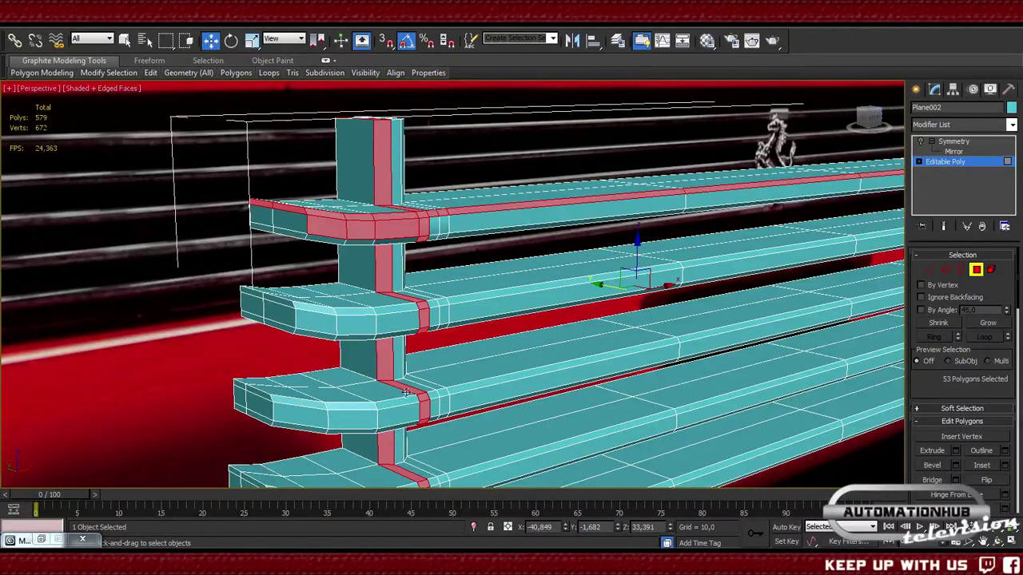
{"action": "key", "text": "ctrl+z"}
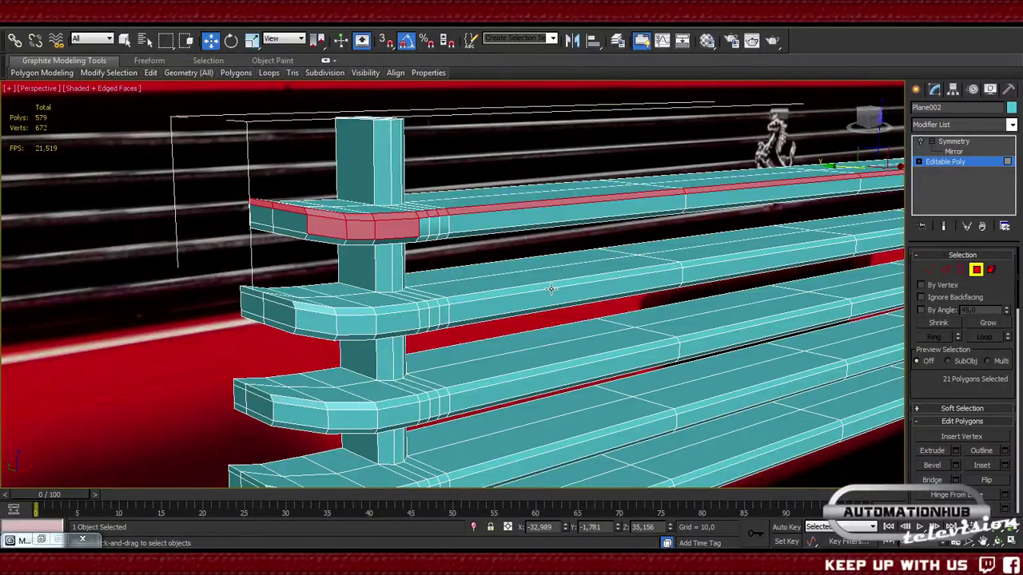
- In the front view, select all the grille bar polygons and remove the exposed segments of the vertical post from the selection
{"action": "key", "text": "f"}
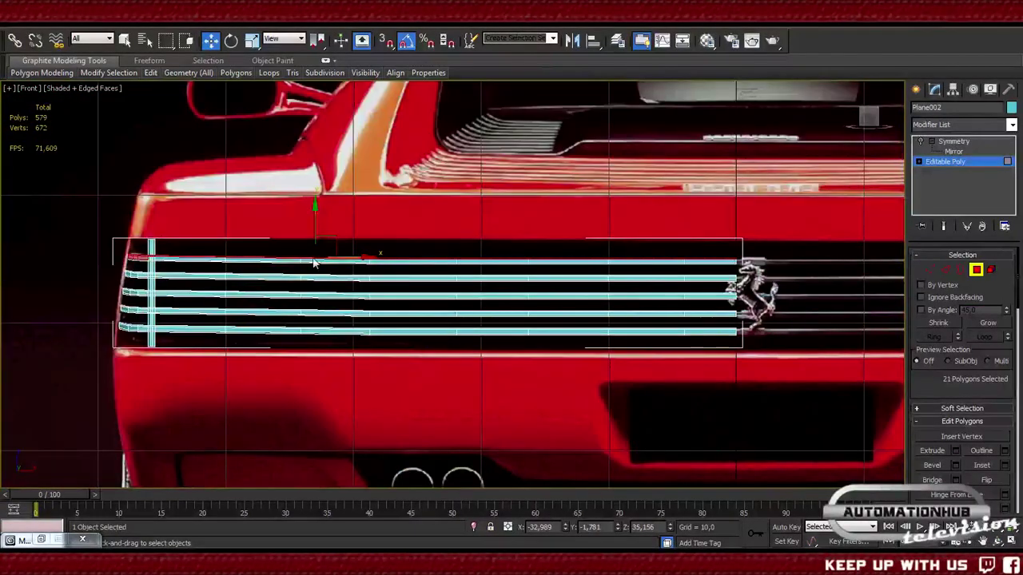
{"action": "left_click_drag", "start_coordinate": [43, 182], "coordinate": [900, 476]}
{"action": "middle_click_drag", "start_coordinate": [488, 323], "coordinate": [722, 349]}
{"action": "scroll", "coordinate": [452, 283], "scroll_direction": "up", "scroll_amount": 2}
{"action": "scroll", "coordinate": [454, 284], "scroll_direction": "up", "scroll_amount": 3}
{"action": "left_click_drag", "start_coordinate": [274, 234], "coordinate": [402, 282], "text": "alt"}
{"action": "left_click_drag", "start_coordinate": [356, 309], "coordinate": [356, 310], "text": "alt"}
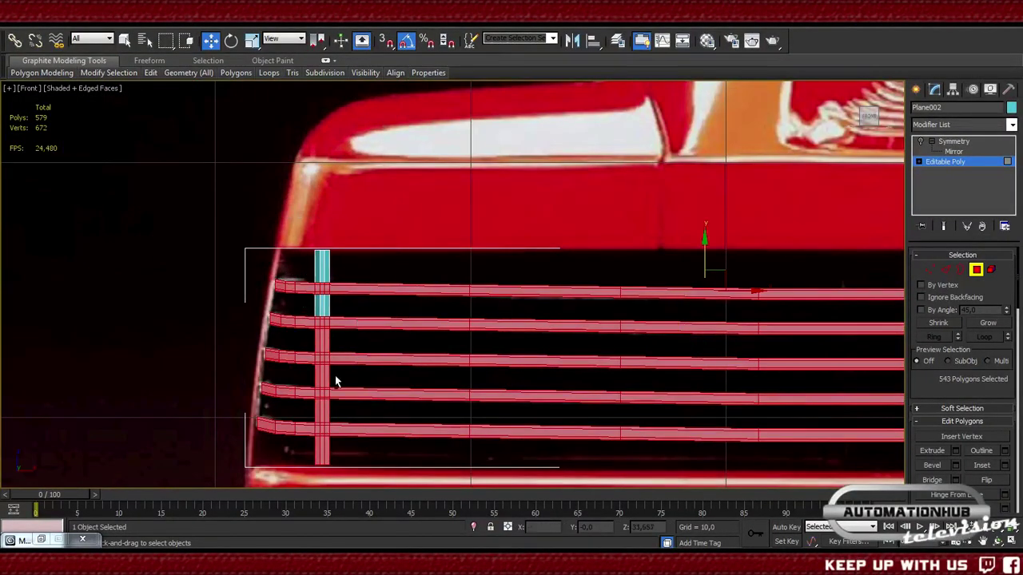
{"action": "left_click_drag", "start_coordinate": [308, 347], "coordinate": [353, 350], "text": "alt"}
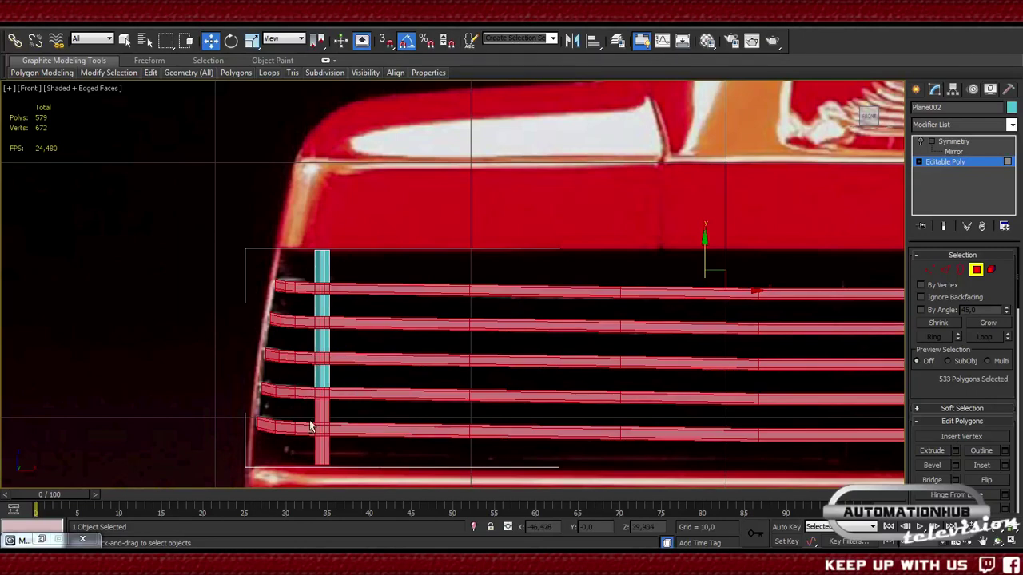
{"action": "left_click_drag", "start_coordinate": [301, 415], "coordinate": [369, 417], "text": "alt"}
{"action": "left_click_drag", "start_coordinate": [288, 451], "coordinate": [377, 466], "text": "alt"}
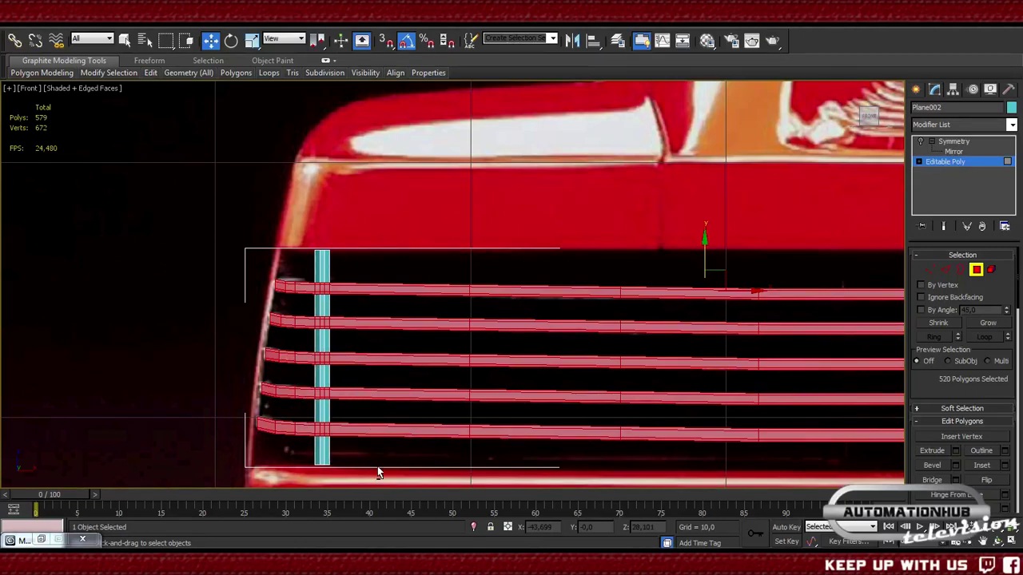
- In the top view, deselect the flat faces at the bars' curved outer end and around the post, keeping the front faces
{"action": "key", "text": "t"}
{"action": "middle_click_drag", "start_coordinate": [441, 342], "coordinate": [251, 317]}
{"action": "scroll", "coordinate": [245, 306], "scroll_direction": "down", "scroll_amount": 3}
{"action": "scroll", "coordinate": [339, 229], "scroll_direction": "up", "scroll_amount": 3}
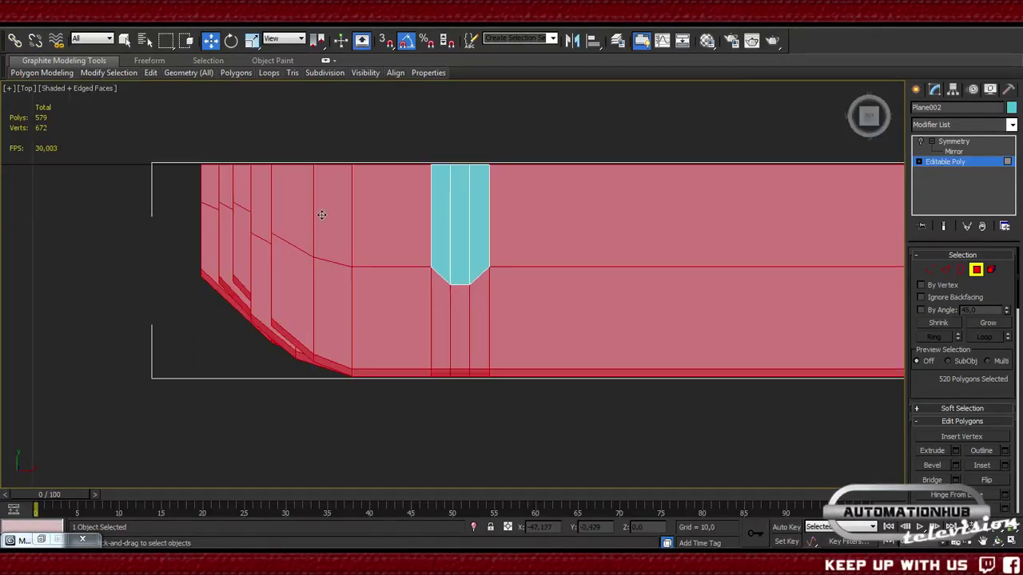
{"action": "left_click_drag", "start_coordinate": [701, 256], "coordinate": [735, 257]}
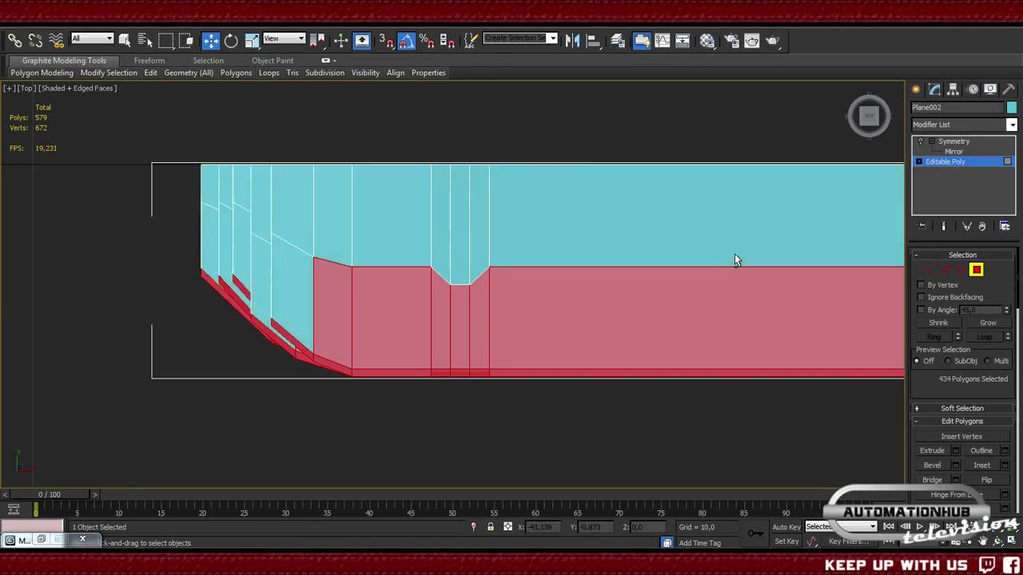
{"action": "middle_click_drag", "start_coordinate": [581, 228], "coordinate": [482, 218]}
{"action": "scroll", "coordinate": [464, 216], "scroll_direction": "down", "scroll_amount": 2}
{"action": "middle_click_drag", "start_coordinate": [552, 253], "coordinate": [338, 228]}
{"action": "scroll", "coordinate": [406, 235], "scroll_direction": "down", "scroll_amount": 2}
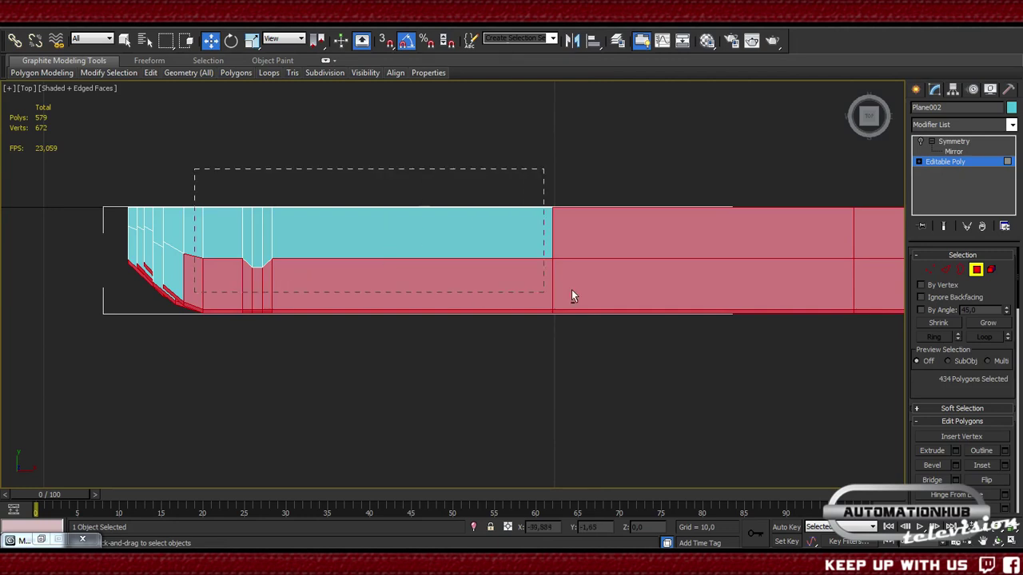
{"action": "left_click_drag", "start_coordinate": [893, 267], "coordinate": [892, 266], "text": "alt"}
{"action": "middle_click_drag", "start_coordinate": [717, 269], "coordinate": [652, 245]}
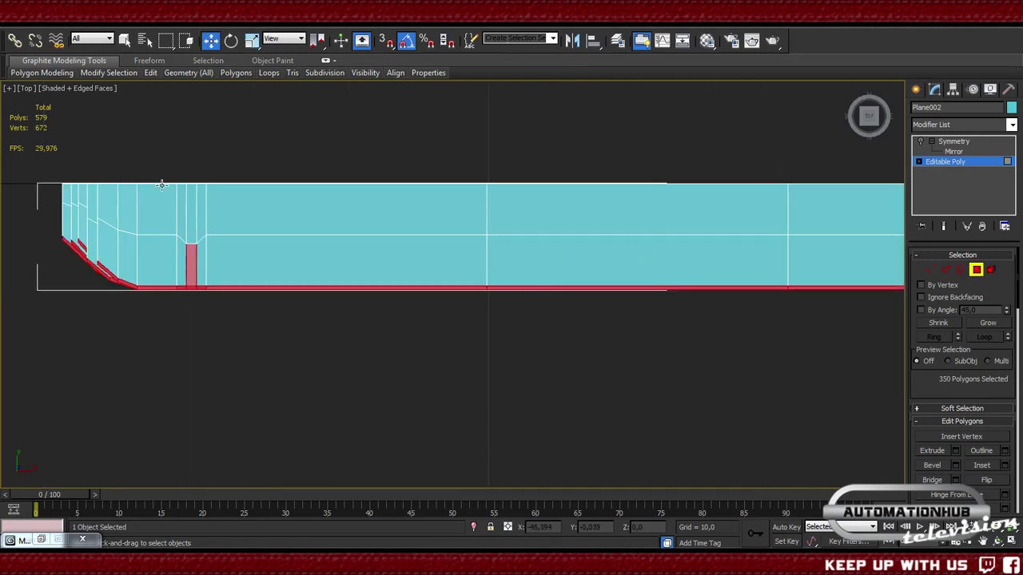
{"action": "left_click_drag", "start_coordinate": [283, 264], "coordinate": [284, 264], "text": "alt"}
- Deselect the remaining flat faces along the bars up to the mirror centre, leaving only the front edge faces selected
{"action": "middle_click_drag", "start_coordinate": [636, 233], "coordinate": [246, 229]}
{"action": "scroll", "coordinate": [479, 208], "scroll_direction": "down", "scroll_amount": 1}
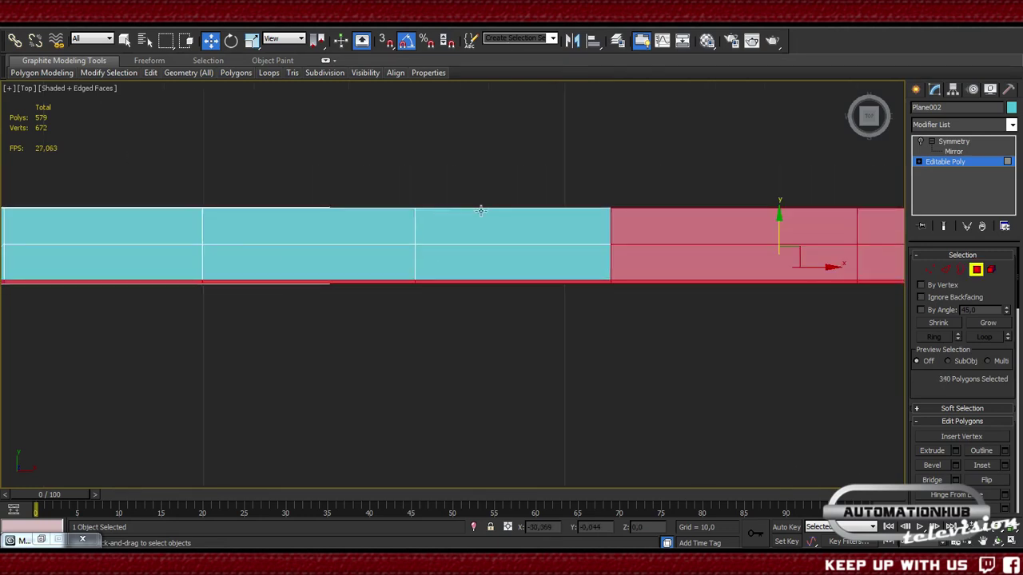
{"action": "middle_click_drag", "start_coordinate": [664, 214], "coordinate": [341, 216]}
{"action": "scroll", "coordinate": [562, 241], "scroll_direction": "down", "scroll_amount": 1}
{"action": "scroll", "coordinate": [563, 242], "scroll_direction": "down", "scroll_amount": 2}
{"action": "middle_click_drag", "start_coordinate": [562, 241], "coordinate": [504, 235]}
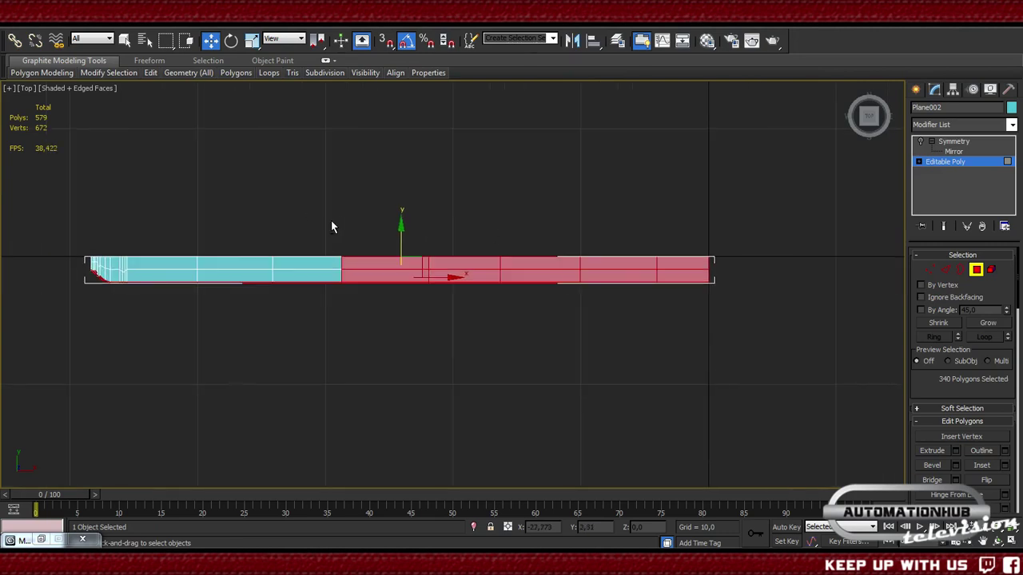
{"action": "left_click_drag", "start_coordinate": [306, 212], "coordinate": [758, 278]}
{"action": "middle_click_drag", "start_coordinate": [87, 267], "coordinate": [484, 270]}
{"action": "scroll", "coordinate": [529, 289], "scroll_direction": "up", "scroll_amount": 4}
{"action": "middle_click_drag", "start_coordinate": [647, 318], "coordinate": [485, 303]}
{"action": "left_click_drag", "start_coordinate": [523, 121], "coordinate": [635, 243]}
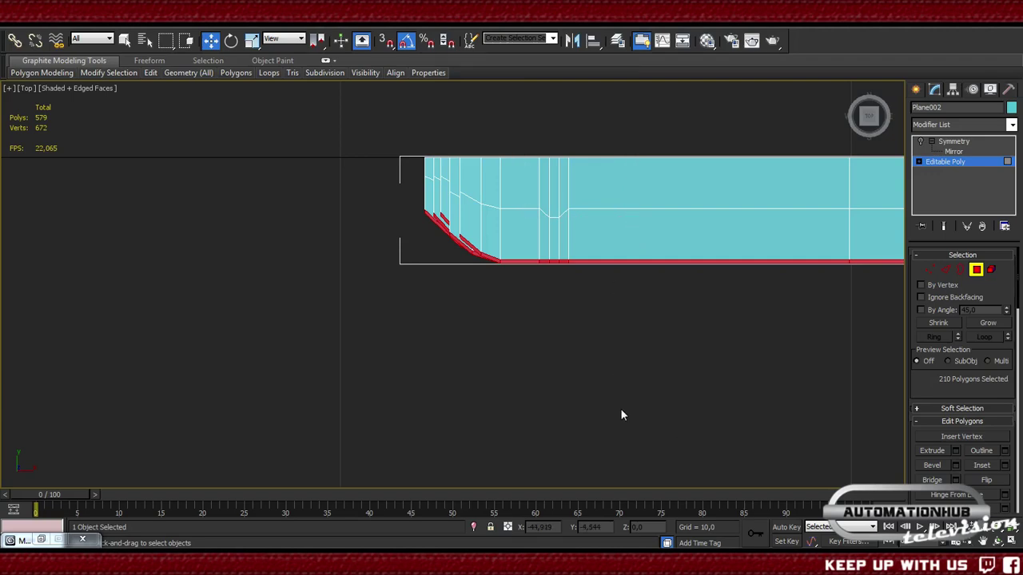
{"action": "middle_click_drag", "start_coordinate": [622, 414], "coordinate": [274, 210], "text": "alt"}
- Assign smoothing group 1 to the selected front faces of the grille bars and clear the polygon selection
{"action": "key", "text": "f"}
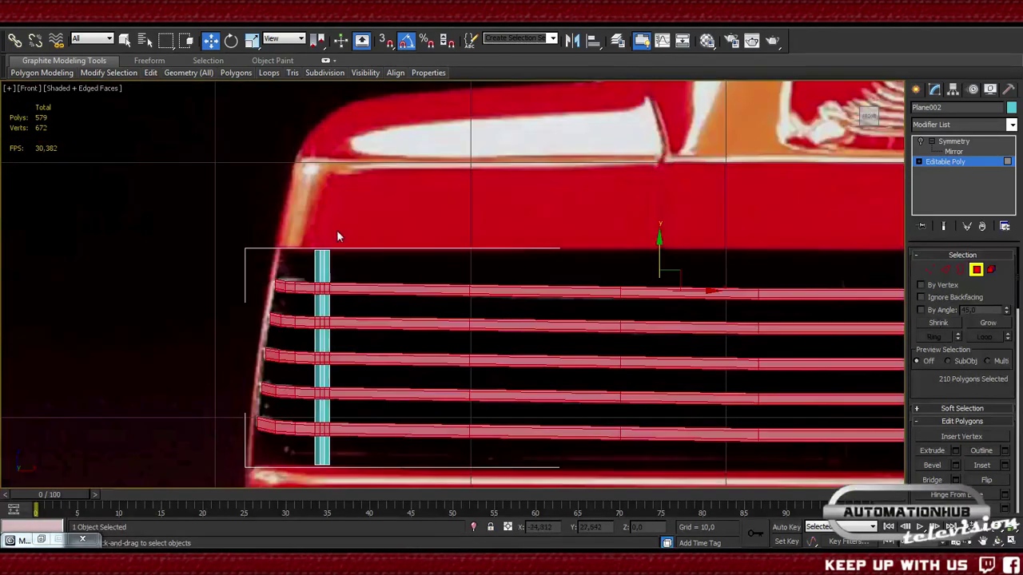
{"action": "scroll", "coordinate": [371, 286], "scroll_direction": "down", "scroll_amount": 3}
{"action": "middle_click_drag", "start_coordinate": [387, 309], "coordinate": [608, 271], "text": "alt"}
{"action": "key", "text": "p"}
{"action": "scroll", "coordinate": [321, 328], "scroll_direction": "up", "scroll_amount": 3}
{"action": "scroll", "coordinate": [965, 384], "scroll_direction": "down", "scroll_amount": 10}
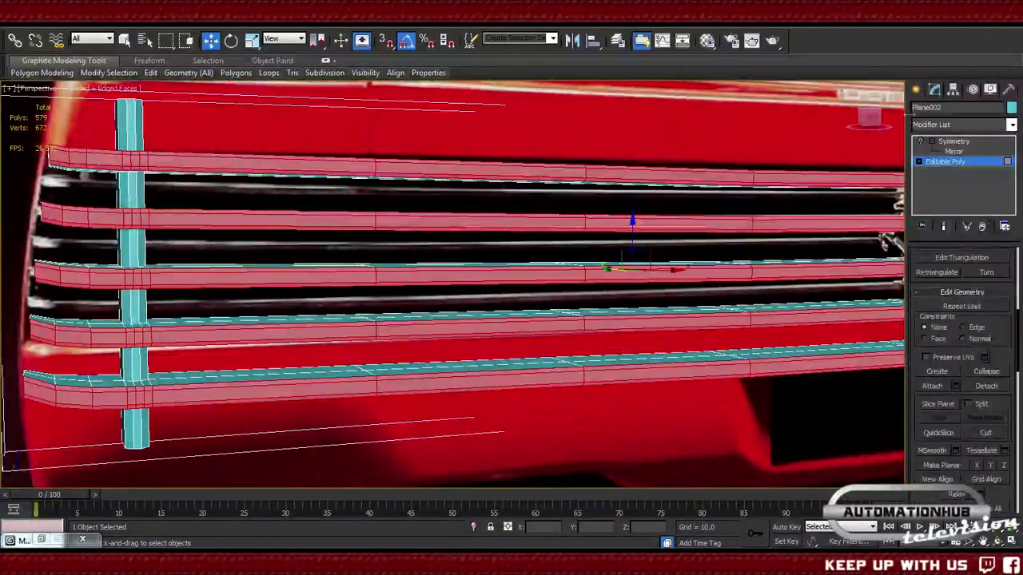
{"action": "scroll", "coordinate": [929, 493], "scroll_direction": "down", "scroll_amount": 8}
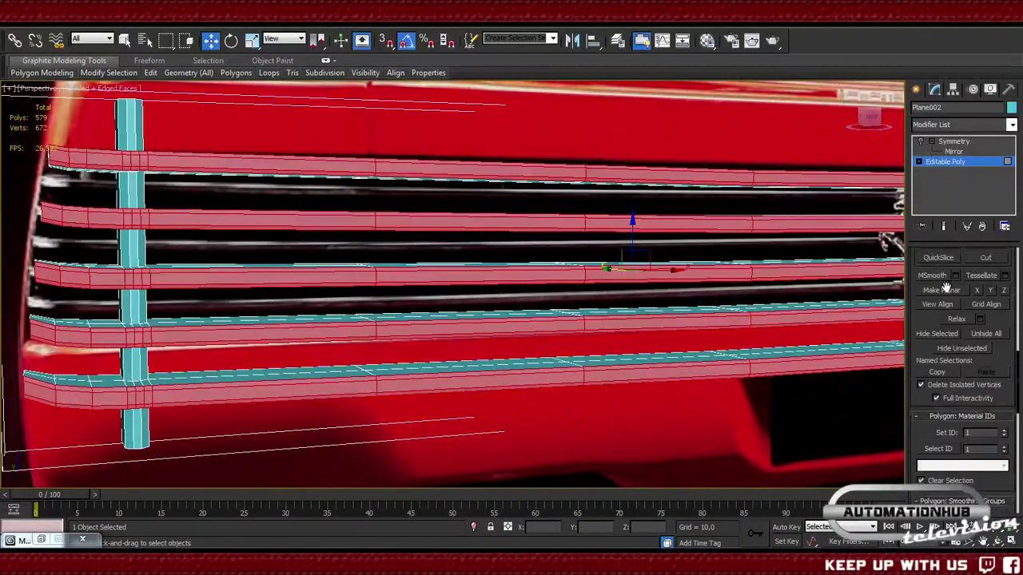
{"action": "scroll", "coordinate": [925, 387], "scroll_direction": "down", "scroll_amount": 4}
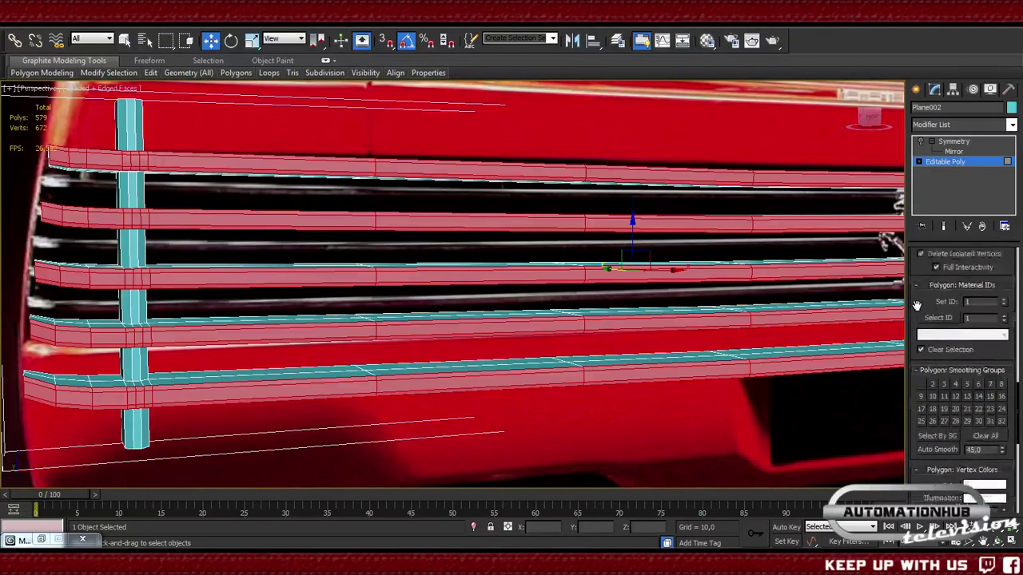
{"action": "left_click", "coordinate": [922, 379]}
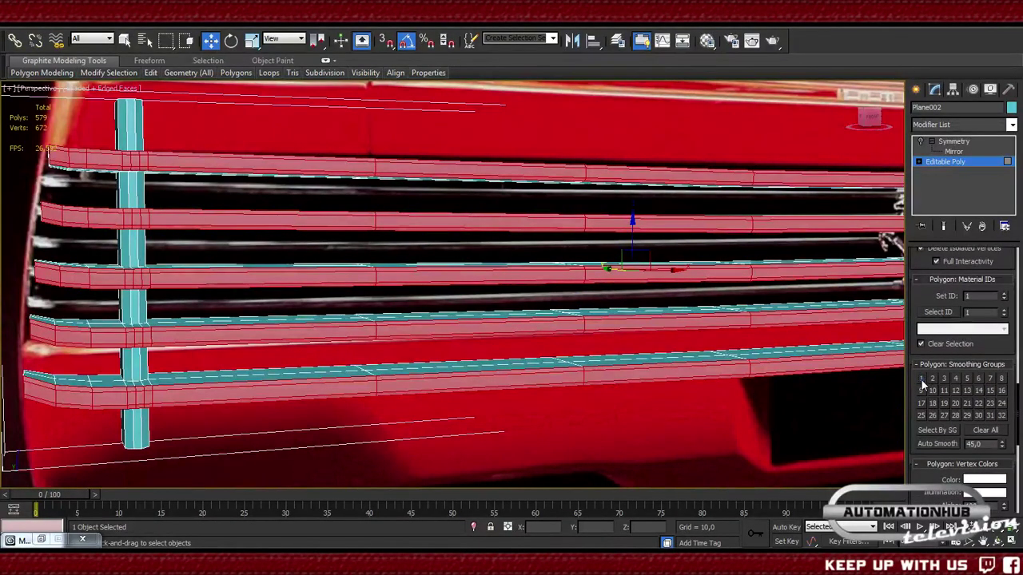
{"action": "left_click", "coordinate": [510, 438]}
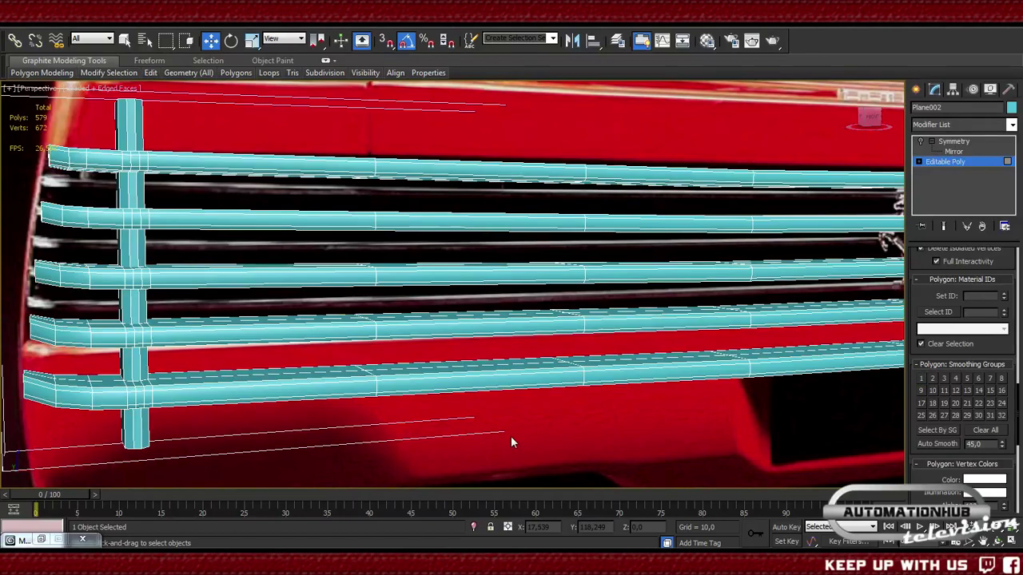
- Turn off the edged-faces display and examine the shading of the bars' curved ends up close
{"action": "key", "text": "F4"}
{"action": "middle_click_drag", "start_coordinate": [97, 304], "coordinate": [297, 334]}
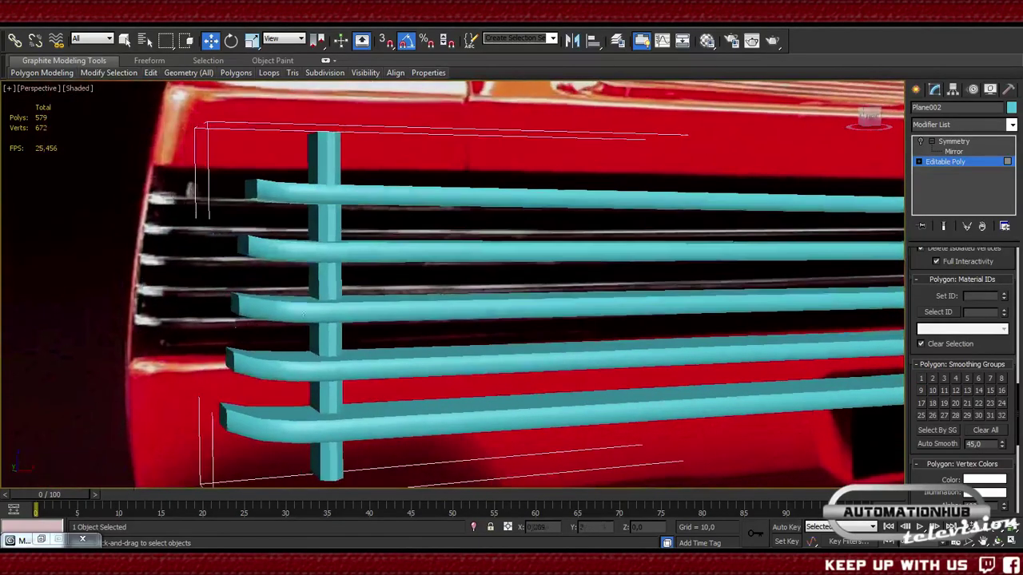
{"action": "scroll", "coordinate": [304, 312], "scroll_direction": "up", "scroll_amount": 4}
{"action": "scroll", "coordinate": [387, 416], "scroll_direction": "up", "scroll_amount": 2}
{"action": "scroll", "coordinate": [418, 411], "scroll_direction": "down", "scroll_amount": 3}
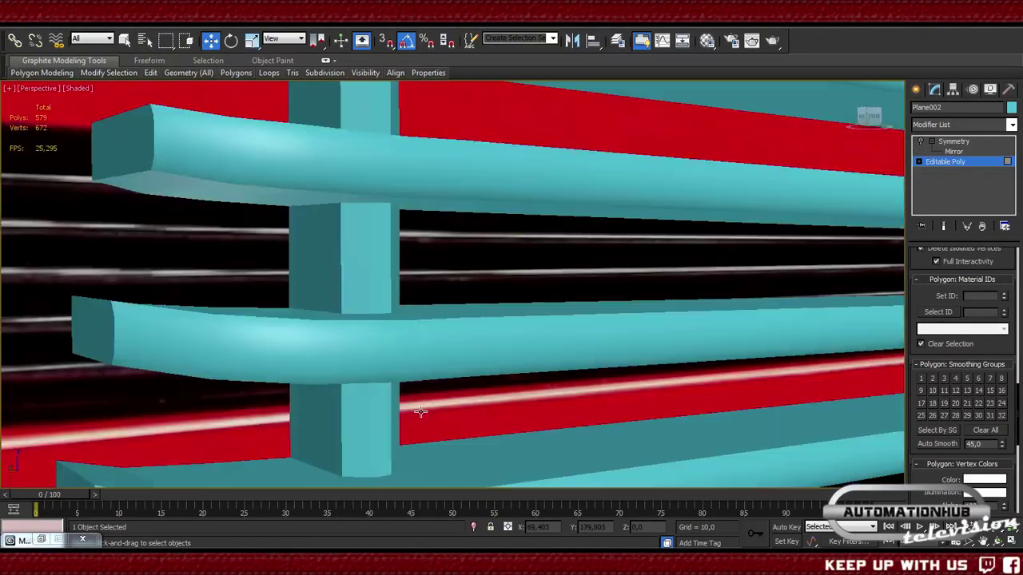
{"action": "middle_click_drag", "start_coordinate": [422, 411], "coordinate": [377, 413], "text": "alt"}
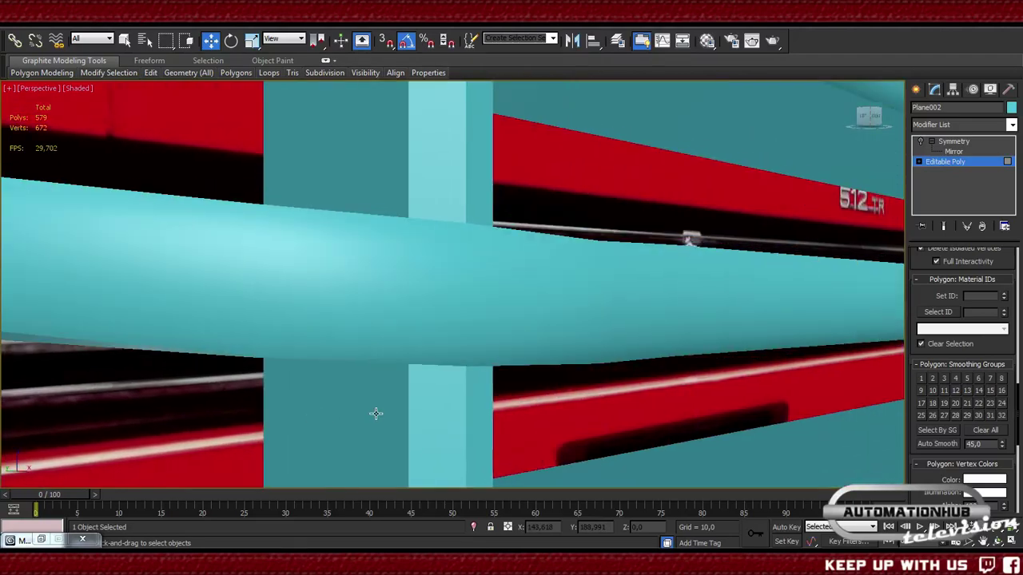
- Turn the edged-faces display back on and examine a front polygon beside the post to inspect its smoothing
{"action": "key", "text": "F4"}
{"action": "scroll", "coordinate": [627, 378], "scroll_direction": "up", "scroll_amount": 2}
{"action": "middle_click_drag", "start_coordinate": [627, 378], "coordinate": [517, 386]}
{"action": "scroll", "coordinate": [518, 386], "scroll_direction": "down", "scroll_amount": 3}
{"action": "left_click", "coordinate": [551, 318]}
{"action": "key", "text": "z"}
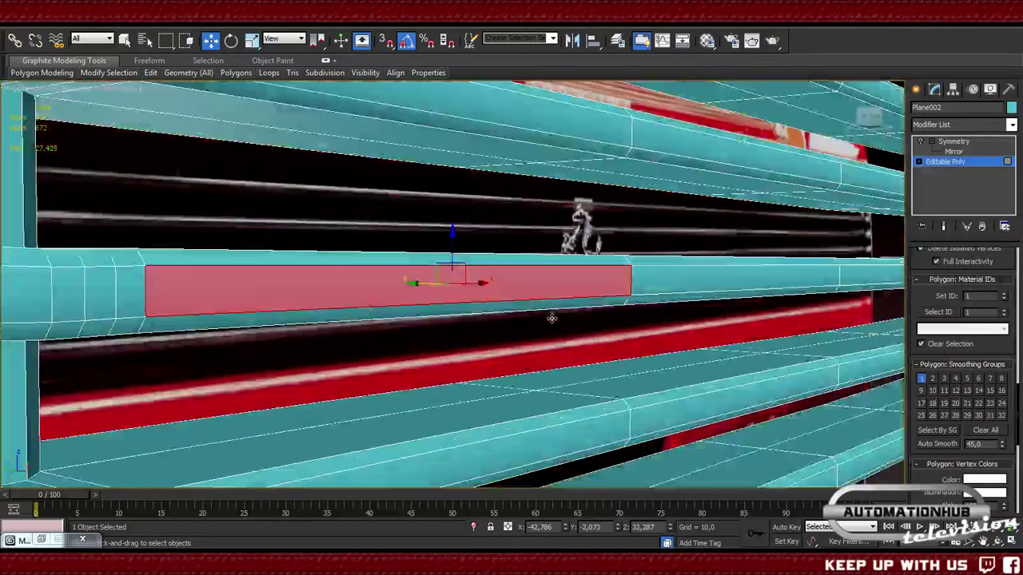
{"action": "middle_click_drag", "start_coordinate": [550, 317], "coordinate": [514, 364], "text": "alt"}
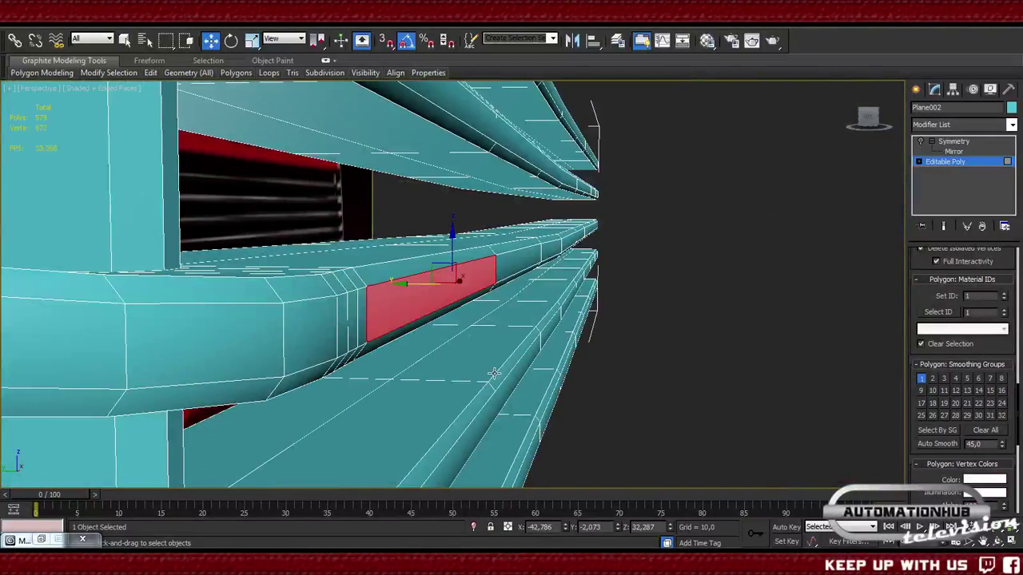
- Examine the shading of the bars around the post without edged faces, and restore the edged-faces display
{"action": "left_click", "coordinate": [639, 343]}
{"action": "key", "text": "F4"}
{"action": "middle_click_drag", "start_coordinate": [542, 349], "coordinate": [783, 364], "text": "alt"}
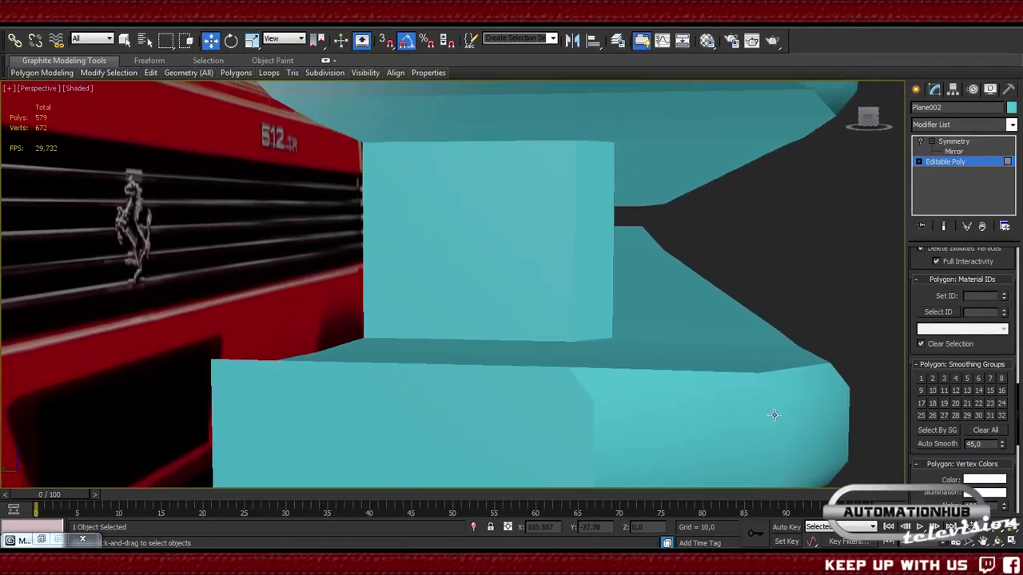
{"action": "left_click", "coordinate": [678, 332]}
{"action": "key", "text": "F4"}
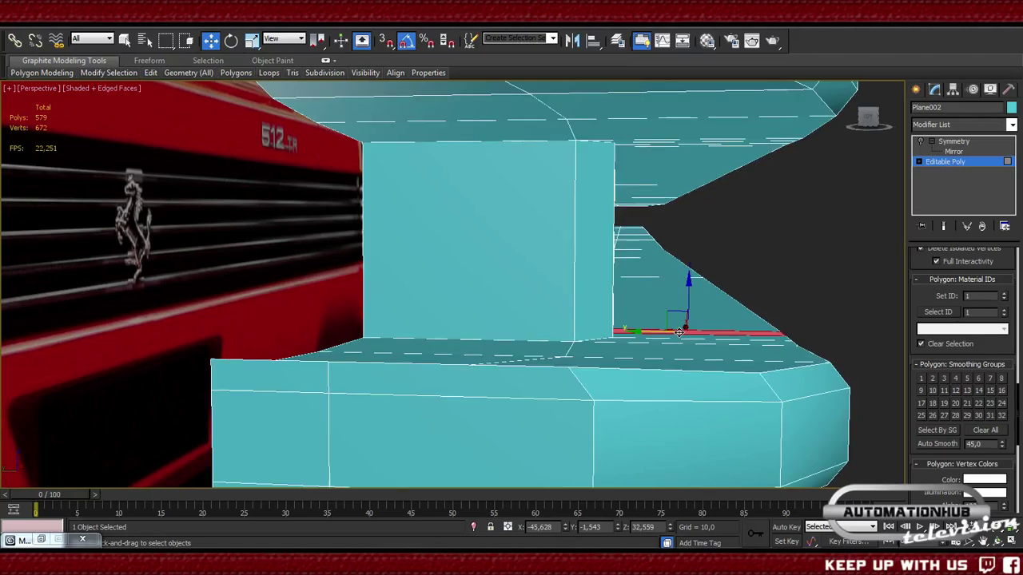
- Start selecting the flat upper faces and adjoining end faces of the middle grille bar
{"action": "left_click", "coordinate": [674, 343]}
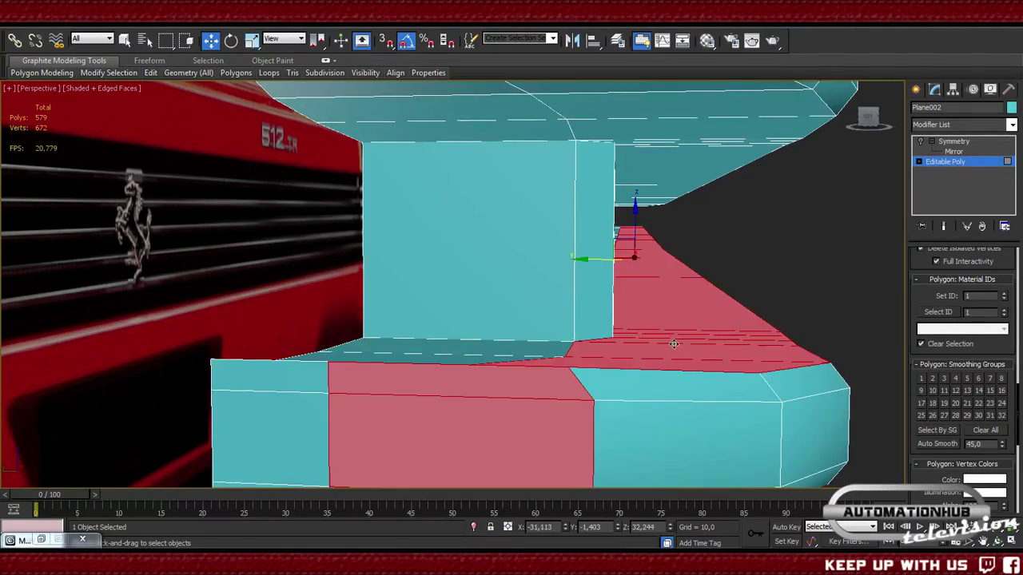
{"action": "left_click", "coordinate": [525, 342], "text": "shift"}
{"action": "left_click", "coordinate": [505, 357], "text": "shift"}
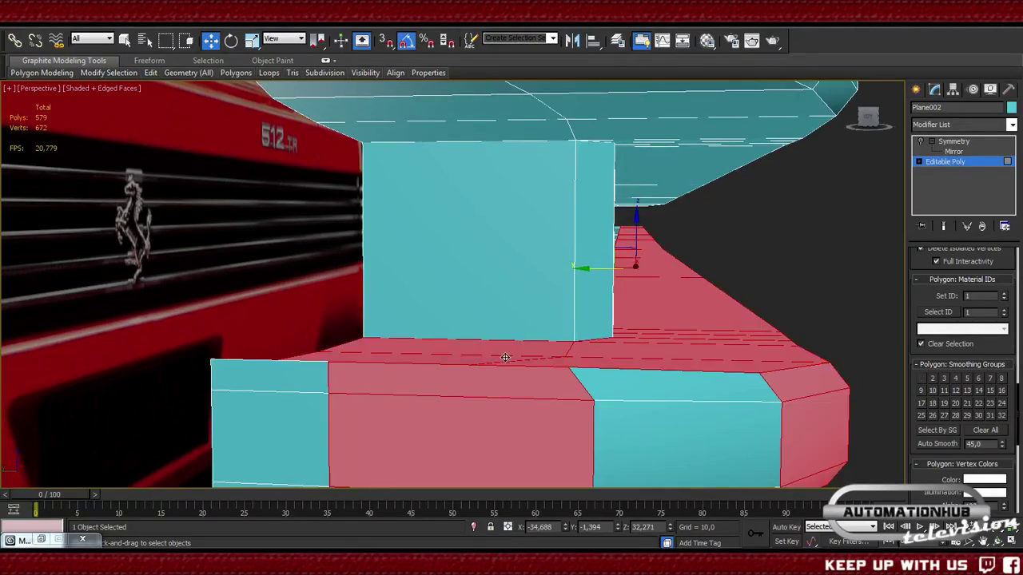
- Select all polygons of the grille, and deselect every section of the vertical post in the front view
{"action": "scroll", "coordinate": [708, 349], "scroll_direction": "down", "scroll_amount": 10}
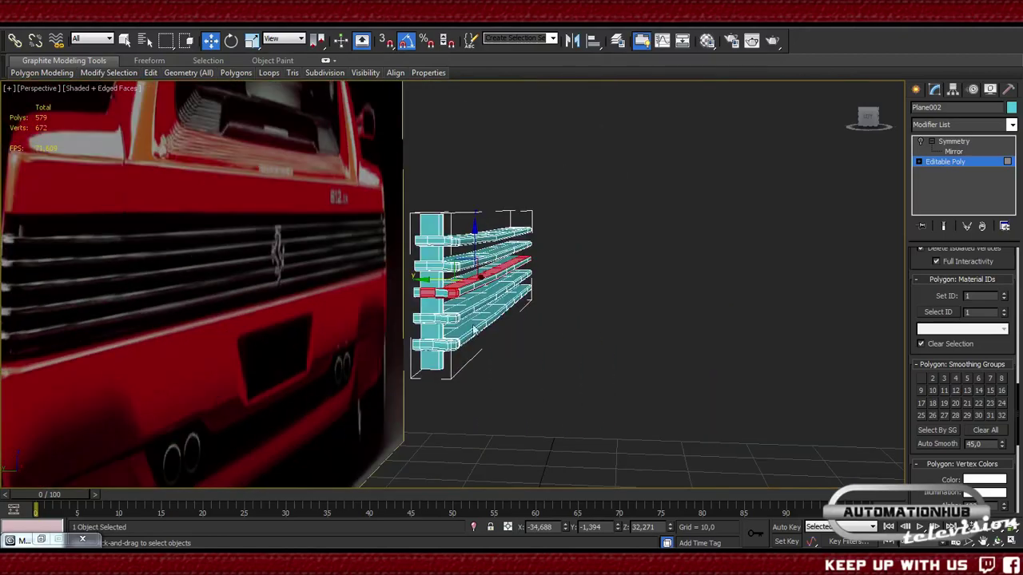
{"action": "left_click_drag", "start_coordinate": [404, 199], "coordinate": [645, 437]}
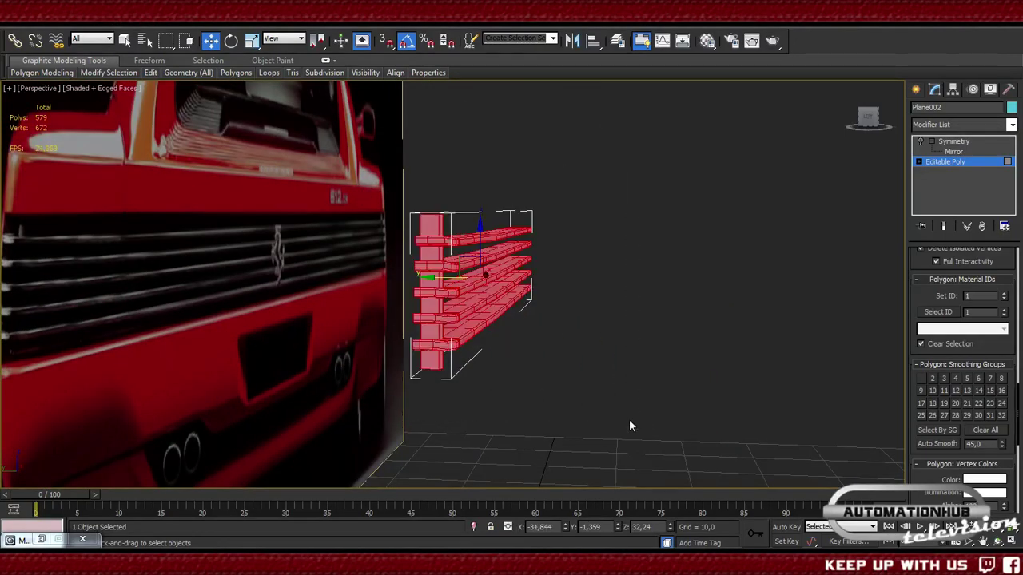
{"action": "key", "text": "f"}
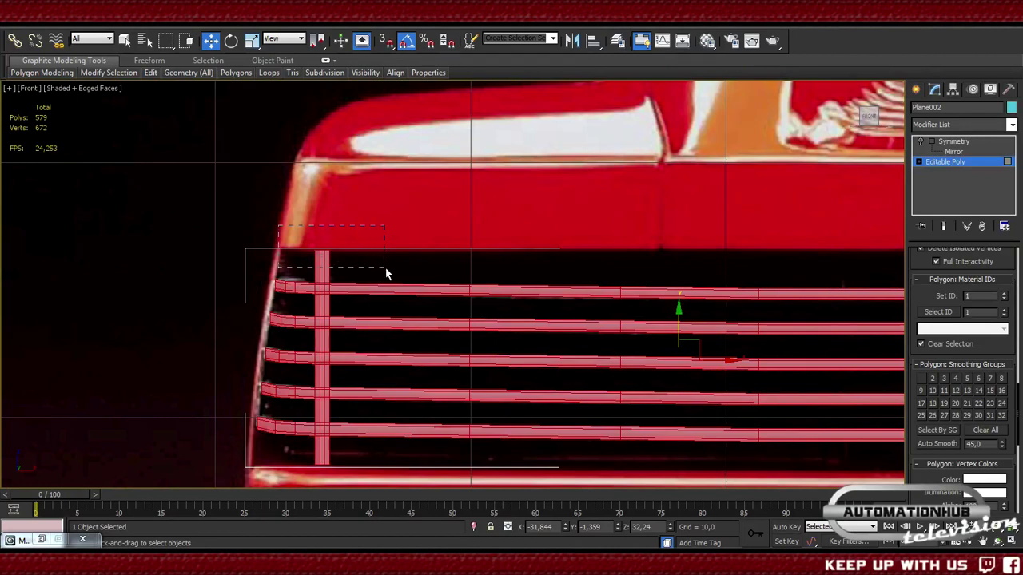
{"action": "left_click_drag", "start_coordinate": [386, 274], "coordinate": [388, 275]}
{"action": "left_click", "coordinate": [317, 303], "text": "ctrl"}
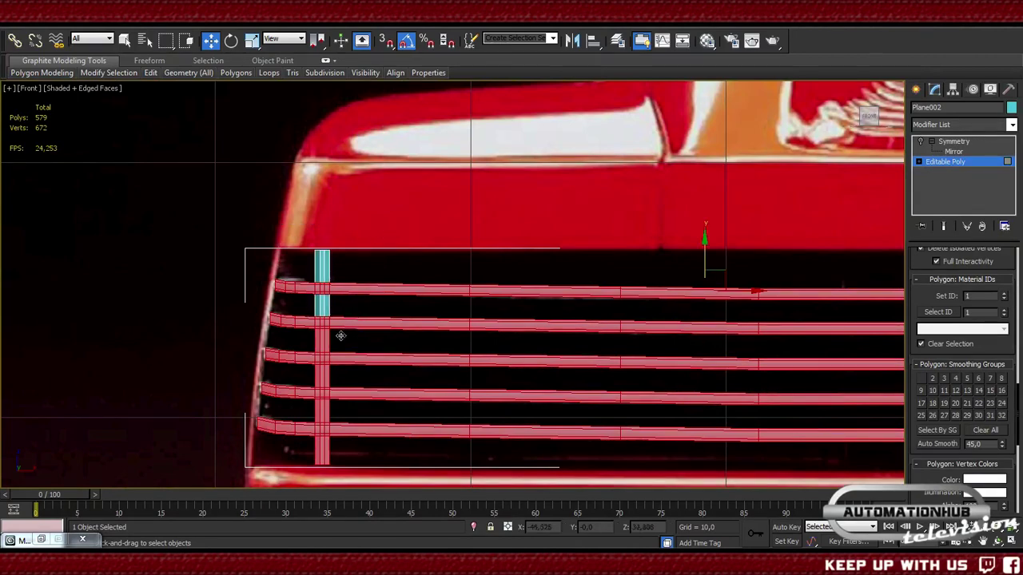
{"action": "left_click", "coordinate": [322, 340], "text": "ctrl"}
{"action": "left_click", "coordinate": [322, 374], "text": "ctrl"}
{"action": "left_click", "coordinate": [322, 407], "text": "ctrl"}
{"action": "left_click", "coordinate": [321, 449], "text": "ctrl"}
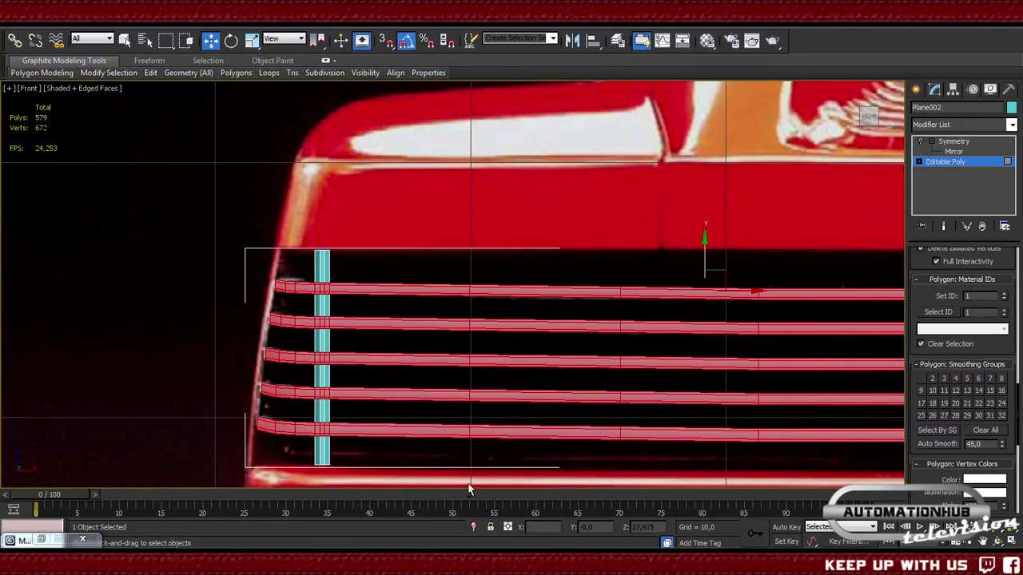
- In the left view, deselect the outer end faces of the second bar from the top, including its upper bevel faces
{"action": "middle_click_drag", "start_coordinate": [702, 436], "coordinate": [354, 397]}
{"action": "scroll", "coordinate": [437, 397], "scroll_direction": "down", "scroll_amount": 2}
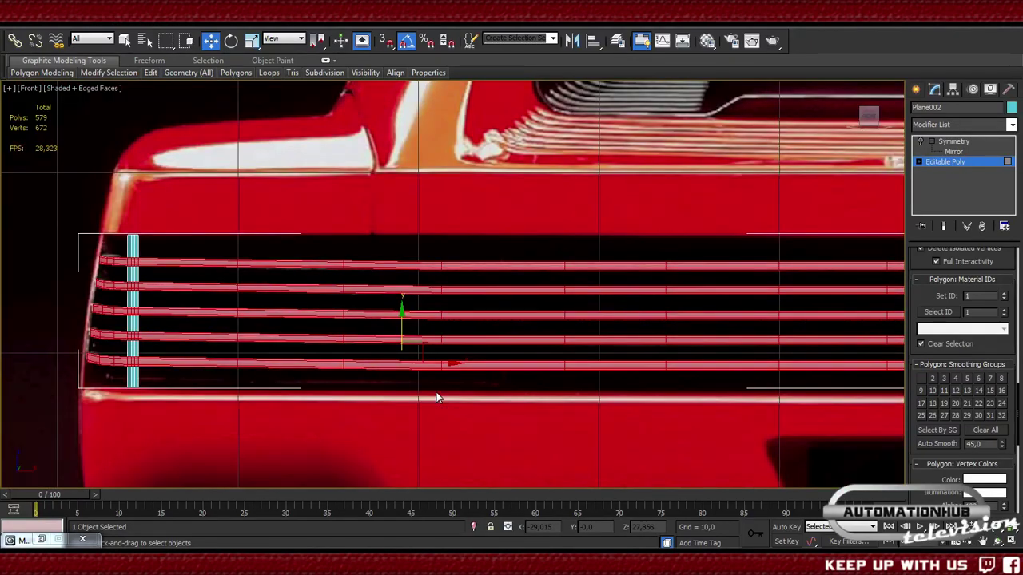
{"action": "key", "text": "l"}
{"action": "key", "text": "z"}
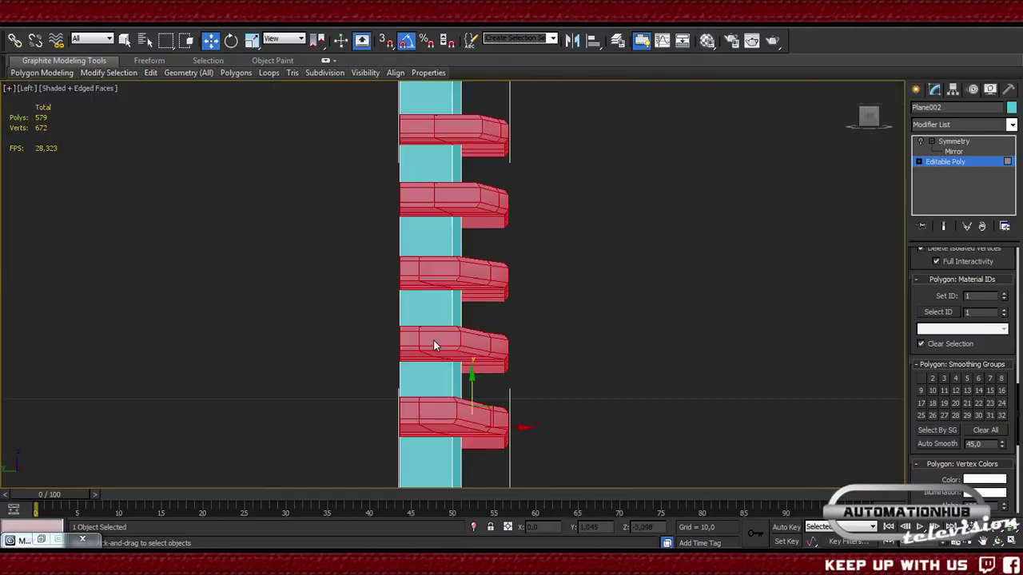
{"action": "middle_click_drag", "start_coordinate": [398, 325], "coordinate": [440, 367]}
{"action": "scroll", "coordinate": [403, 205], "scroll_direction": "up", "scroll_amount": 2}
{"action": "scroll", "coordinate": [403, 203], "scroll_direction": "up", "scroll_amount": 2}
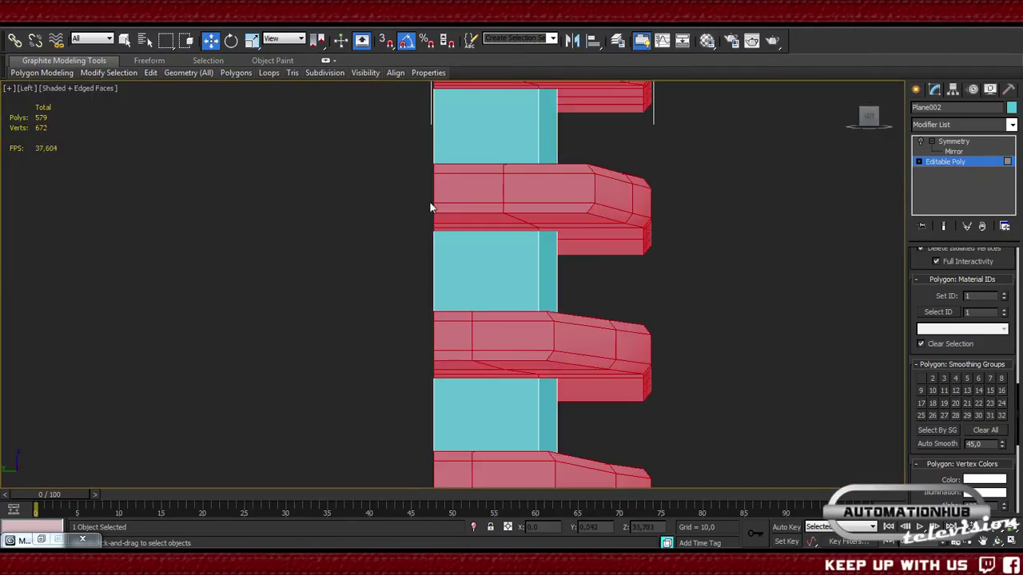
{"action": "middle_click_drag", "start_coordinate": [430, 203], "coordinate": [410, 284]}
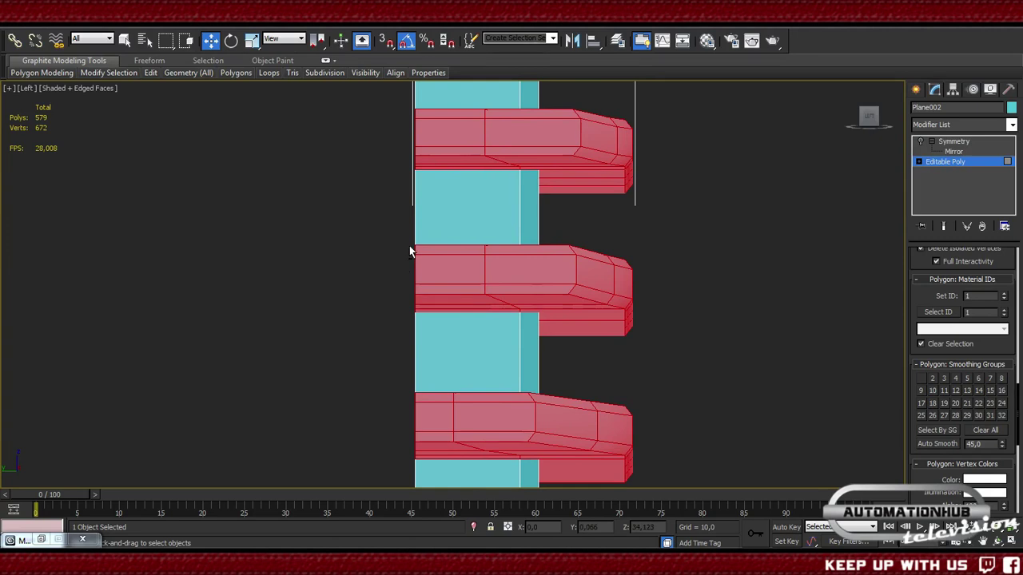
{"action": "left_click_drag", "start_coordinate": [404, 267], "coordinate": [621, 292]}
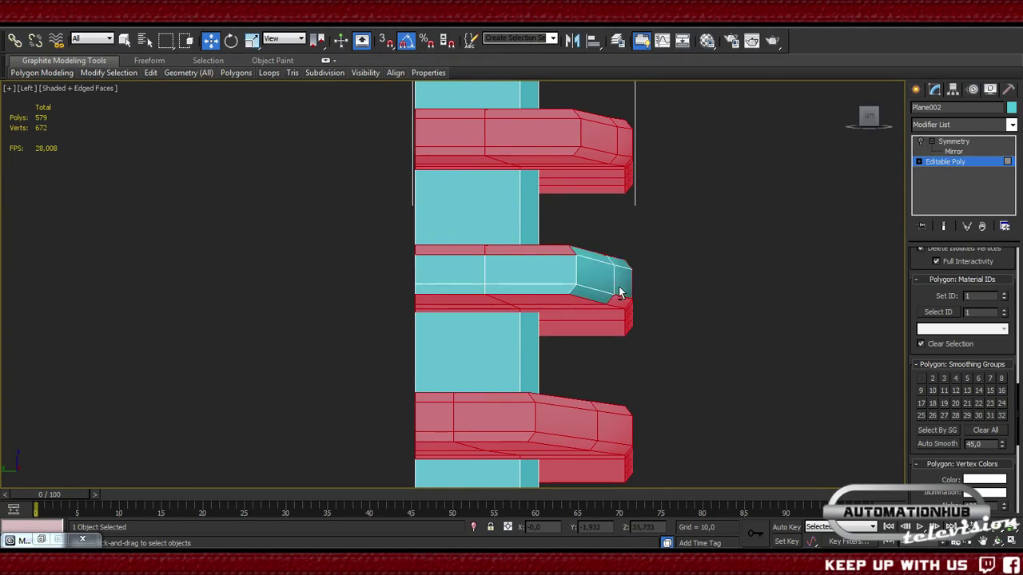
{"action": "left_click", "coordinate": [623, 298], "text": "ctrl"}
{"action": "left_click", "coordinate": [435, 252], "text": "ctrl"}
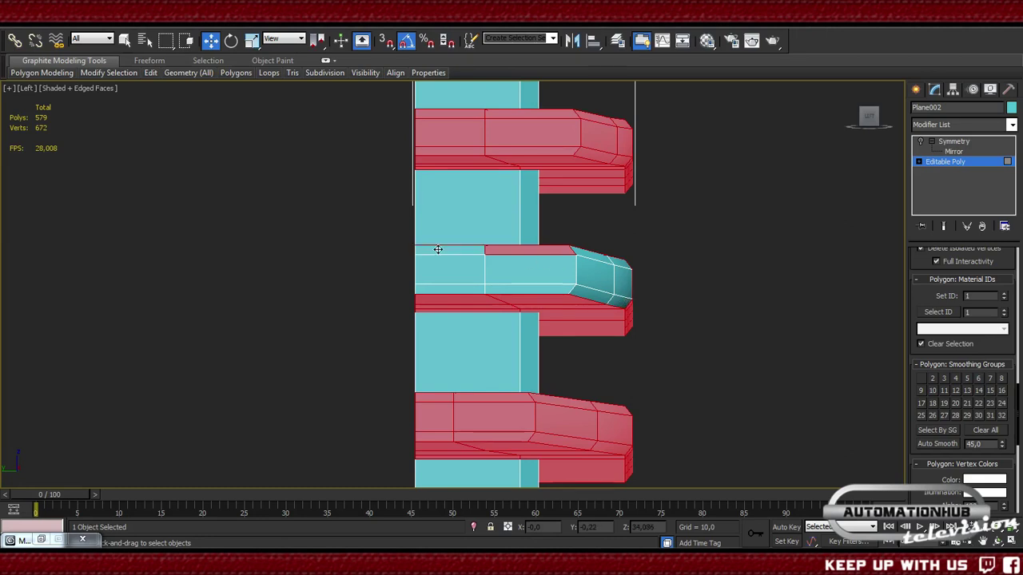
{"action": "left_click", "coordinate": [505, 253], "text": "ctrl"}
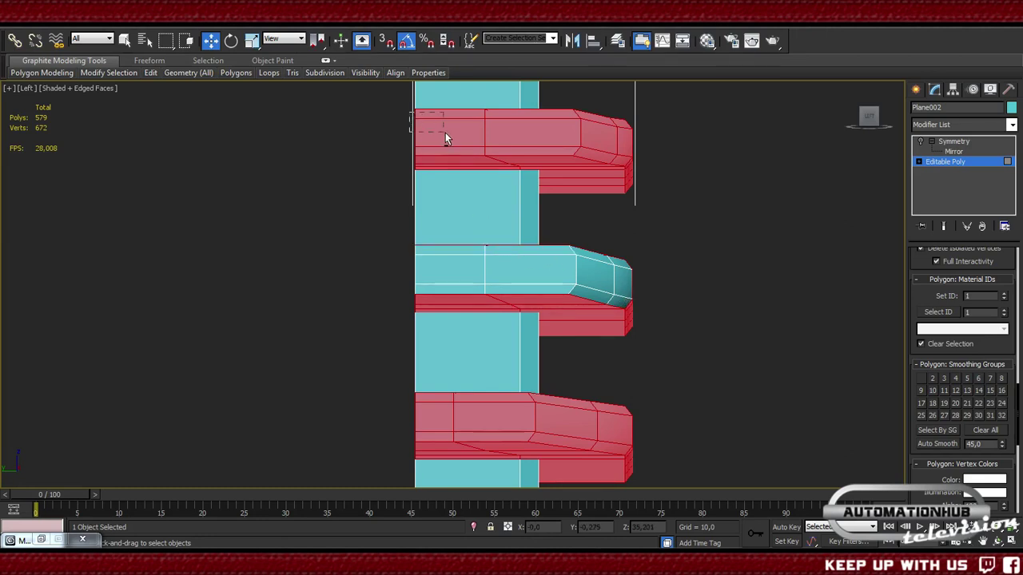
- Deselect the outer end faces and upper bevel faces of the topmost grille bar
{"action": "left_click_drag", "start_coordinate": [446, 134], "coordinate": [383, 130], "text": "ctrl"}
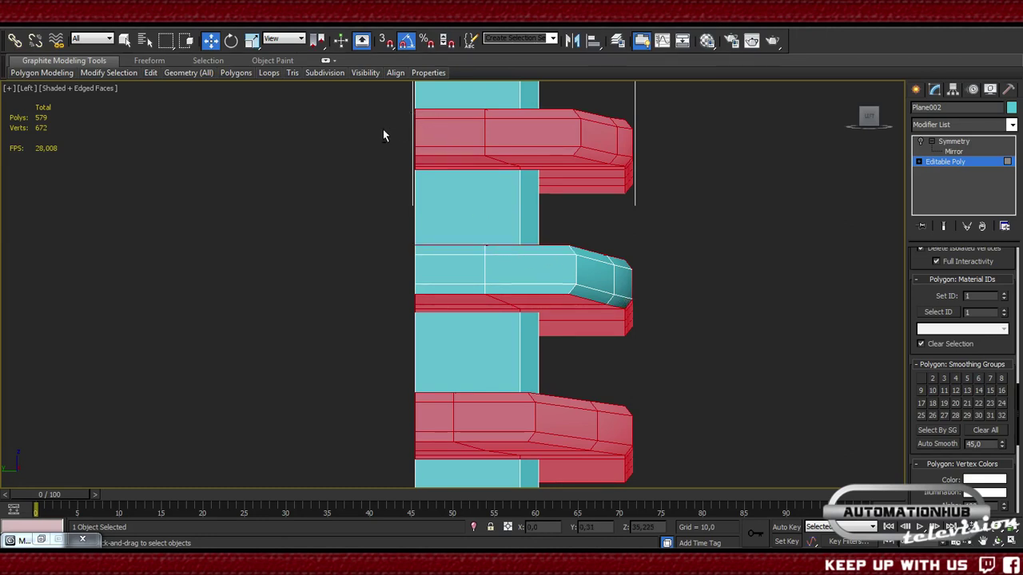
{"action": "left_click", "coordinate": [607, 157], "text": "ctrl"}
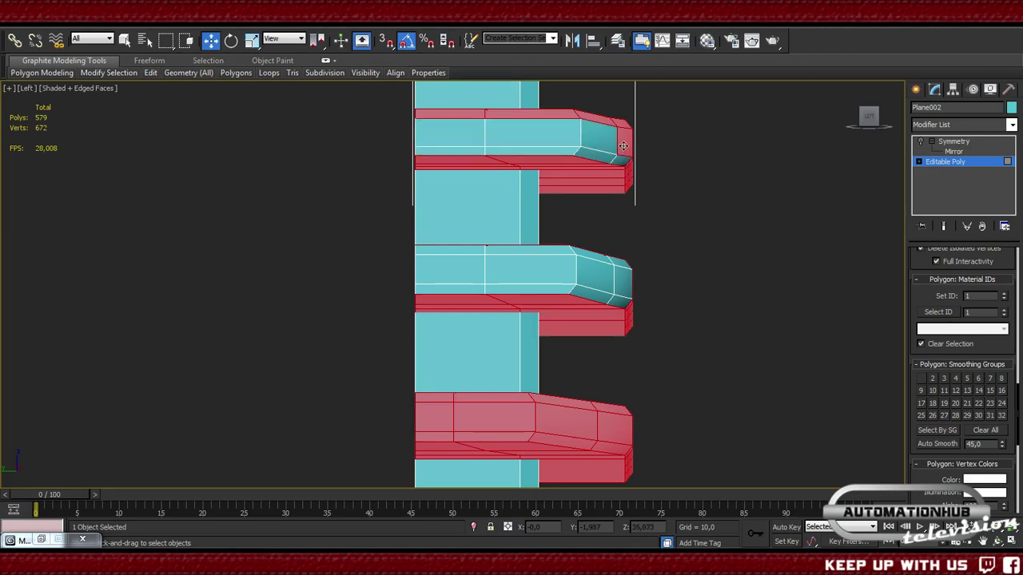
{"action": "left_click", "coordinate": [622, 147], "text": "ctrl"}
{"action": "left_click", "coordinate": [600, 118], "text": "ctrl"}
{"action": "left_click", "coordinate": [553, 113], "text": "ctrl"}
{"action": "left_click", "coordinate": [471, 116], "text": "ctrl"}
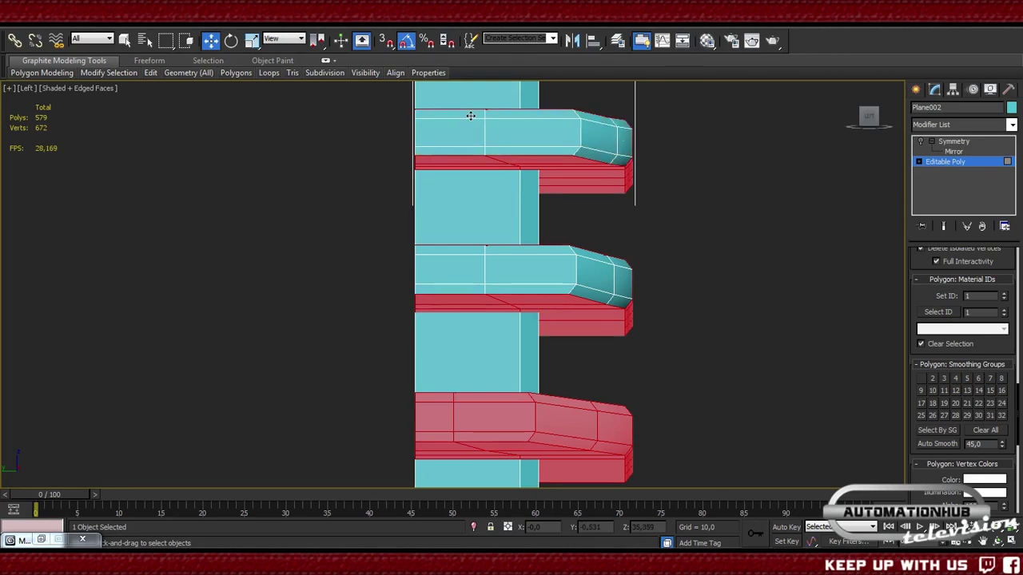
- Deselect the outer end faces of the middle grille bar and orbit to check the remaining selection
{"action": "middle_click_drag", "start_coordinate": [426, 377], "coordinate": [362, 250]}
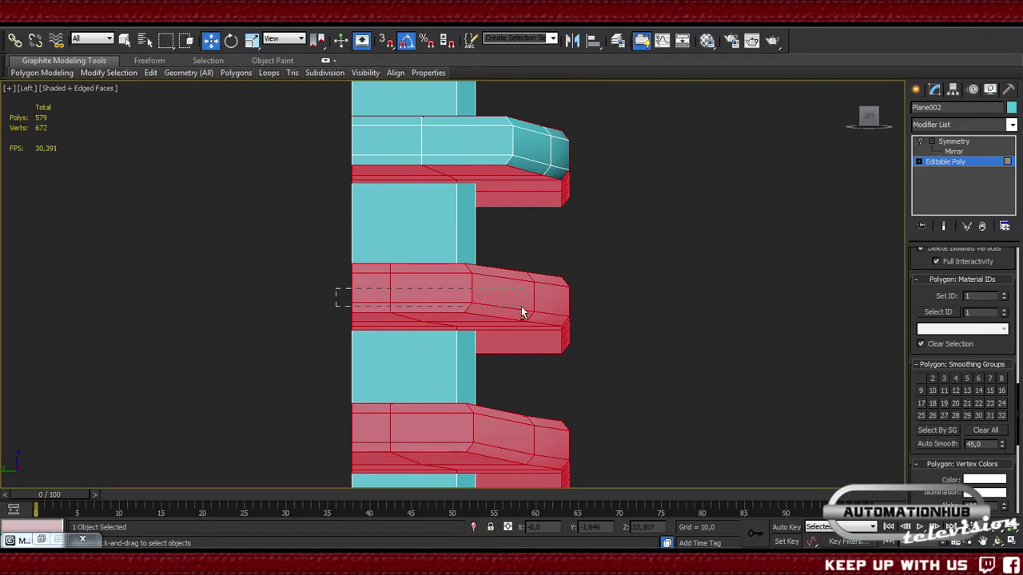
{"action": "left_click_drag", "start_coordinate": [521, 308], "coordinate": [561, 304], "text": "ctrl"}
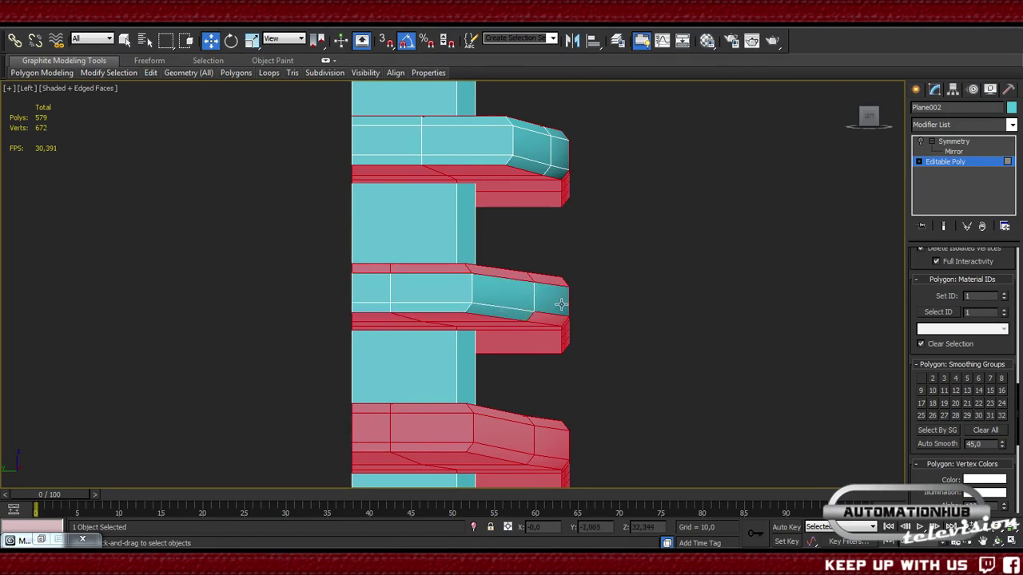
{"action": "middle_click_drag", "start_coordinate": [561, 304], "coordinate": [538, 288], "text": "alt"}
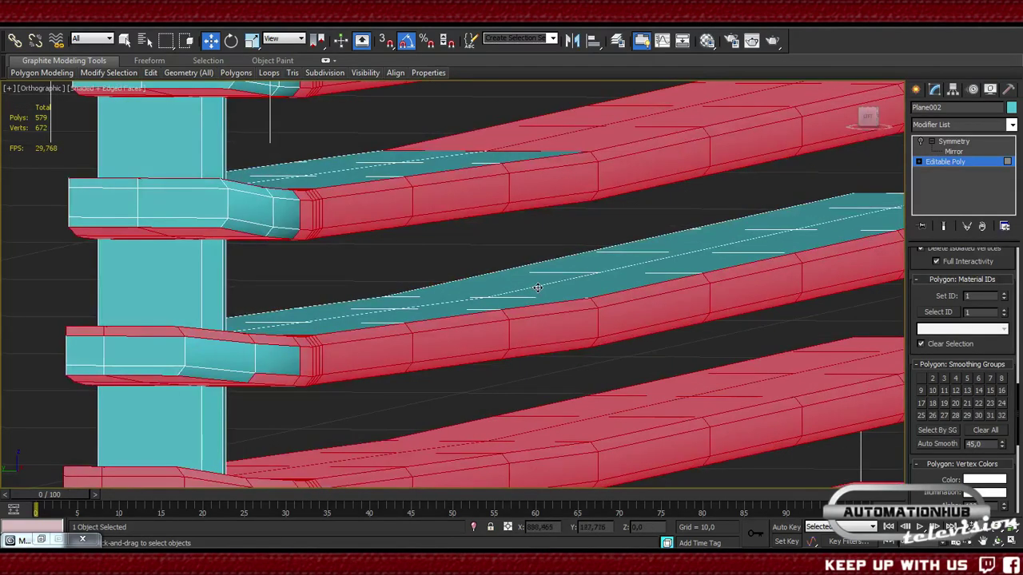
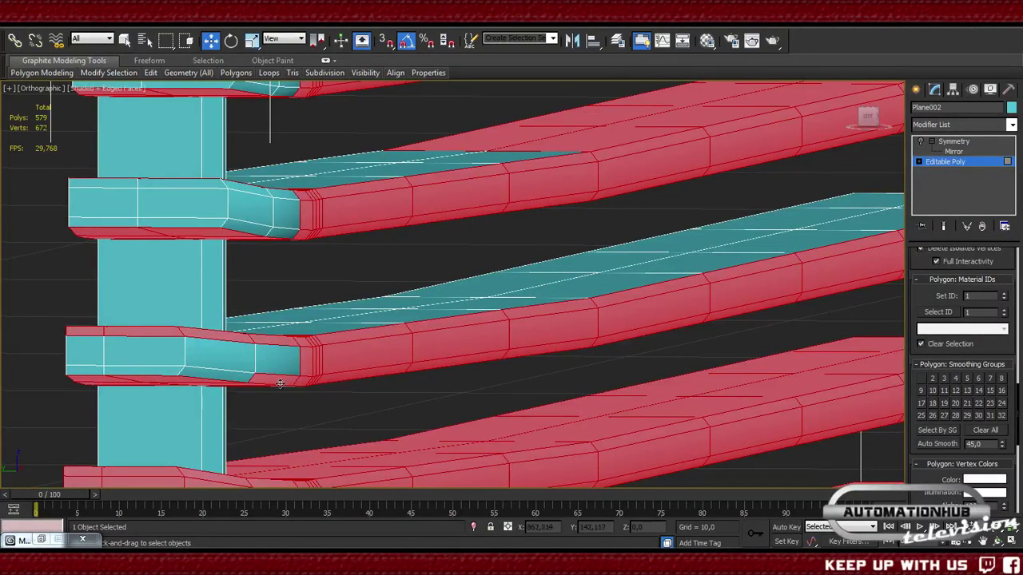
- Deselect the upper bevel faces at the outer end of the middle grille bar, and clear the whole polygon selection
{"action": "left_click", "coordinate": [142, 333], "text": "alt"}
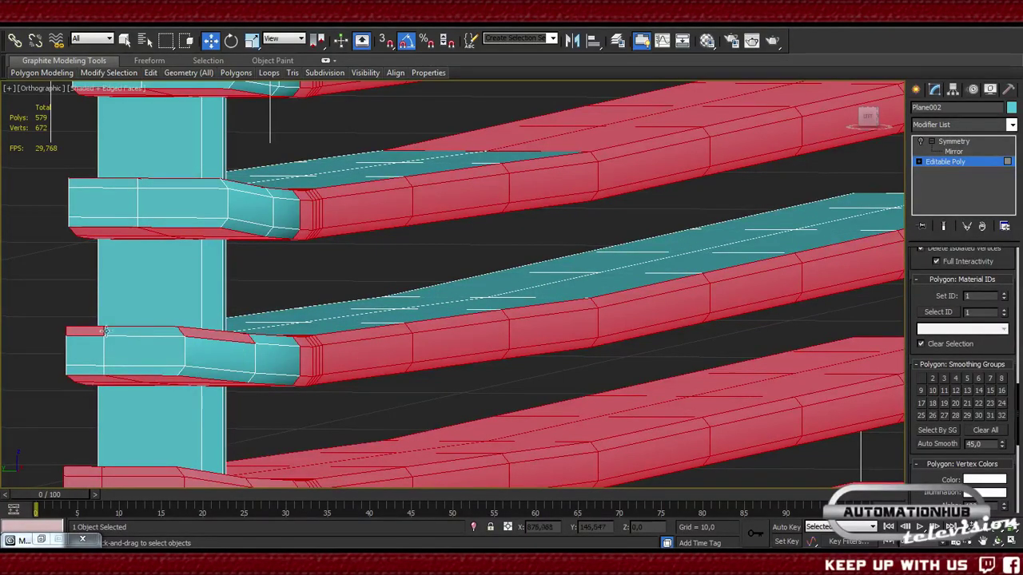
{"action": "left_click", "coordinate": [89, 331], "text": "alt"}
{"action": "left_click", "coordinate": [210, 338], "text": "alt"}
{"action": "middle_click_drag", "start_coordinate": [108, 379], "coordinate": [214, 372], "text": "alt"}
{"action": "scroll", "coordinate": [224, 374], "scroll_direction": "down", "scroll_amount": 5}
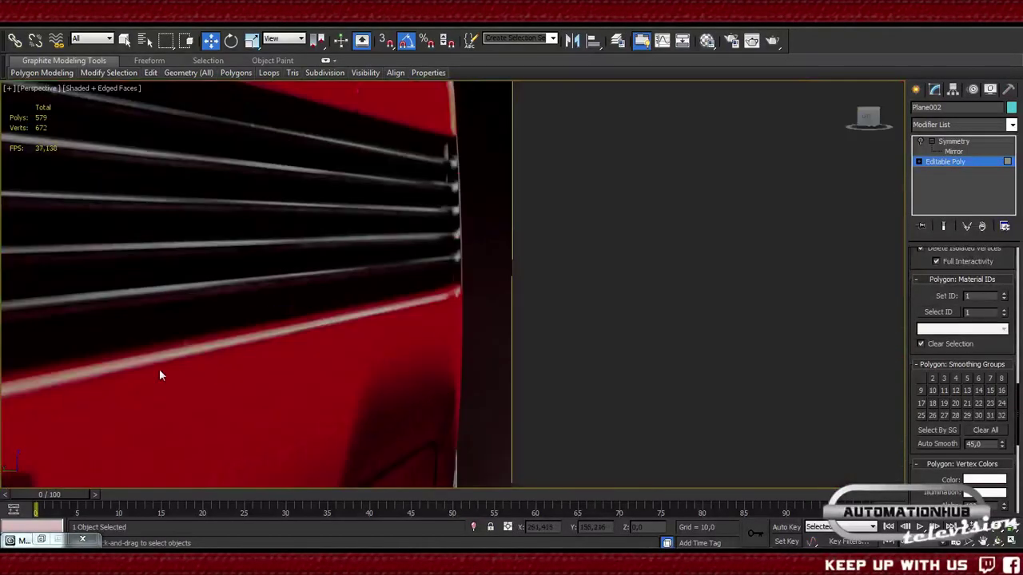
{"action": "scroll", "coordinate": [516, 330], "scroll_direction": "down", "scroll_amount": 5}
{"action": "scroll", "coordinate": [500, 334], "scroll_direction": "up", "scroll_amount": 6}
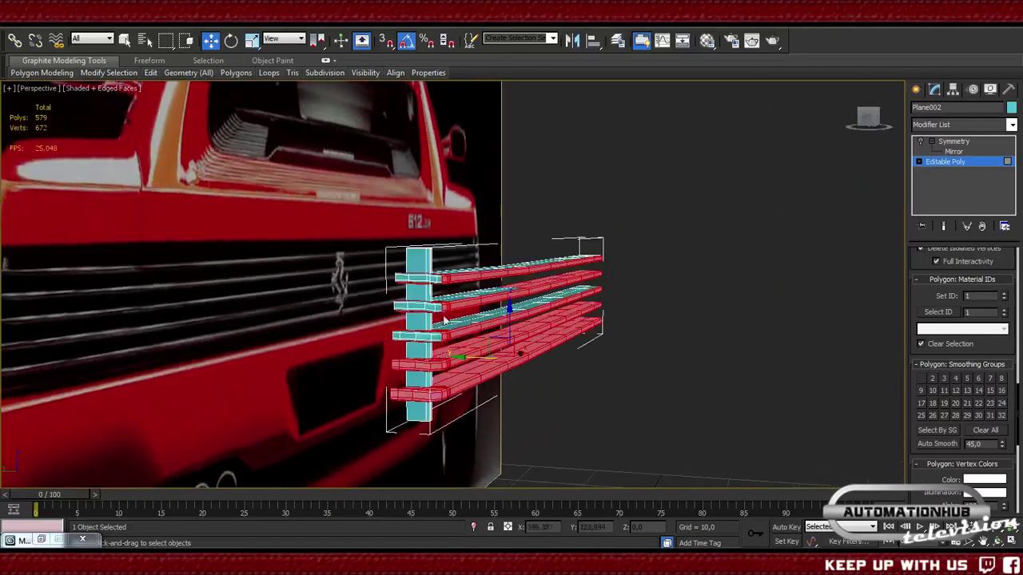
{"action": "left_click", "coordinate": [726, 377]}
{"action": "left_click", "coordinate": [517, 302]}
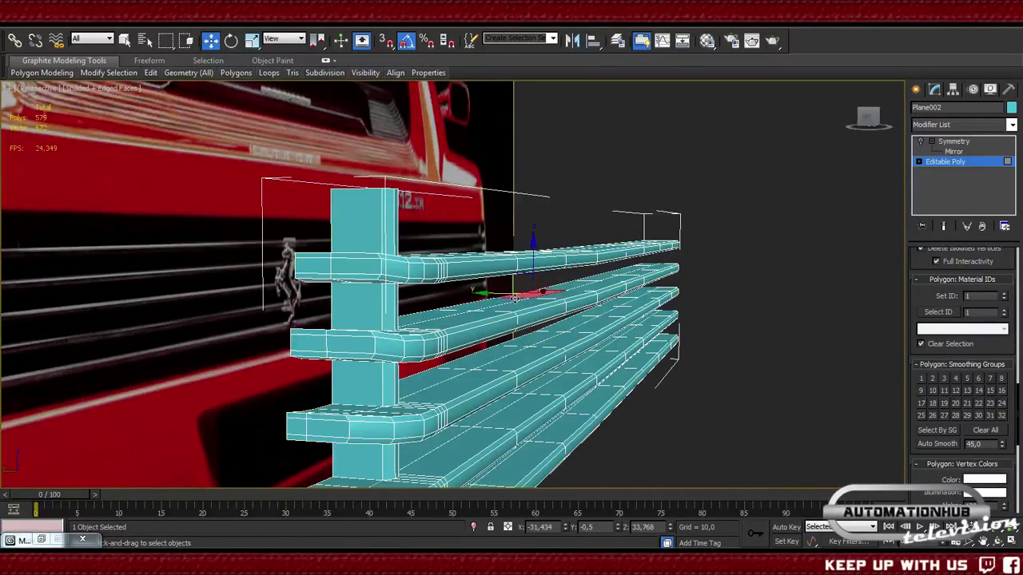
{"action": "left_click", "coordinate": [481, 305]}
{"action": "left_click", "coordinate": [495, 313], "text": "ctrl"}
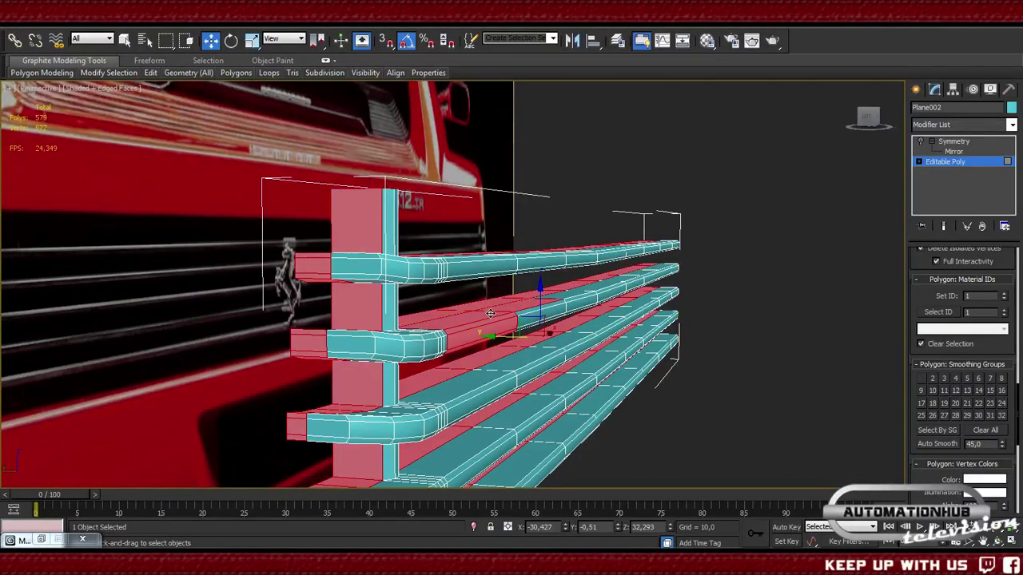
{"action": "left_click", "coordinate": [569, 292], "text": "ctrl"}
{"action": "left_click", "coordinate": [593, 285], "text": "ctrl"}
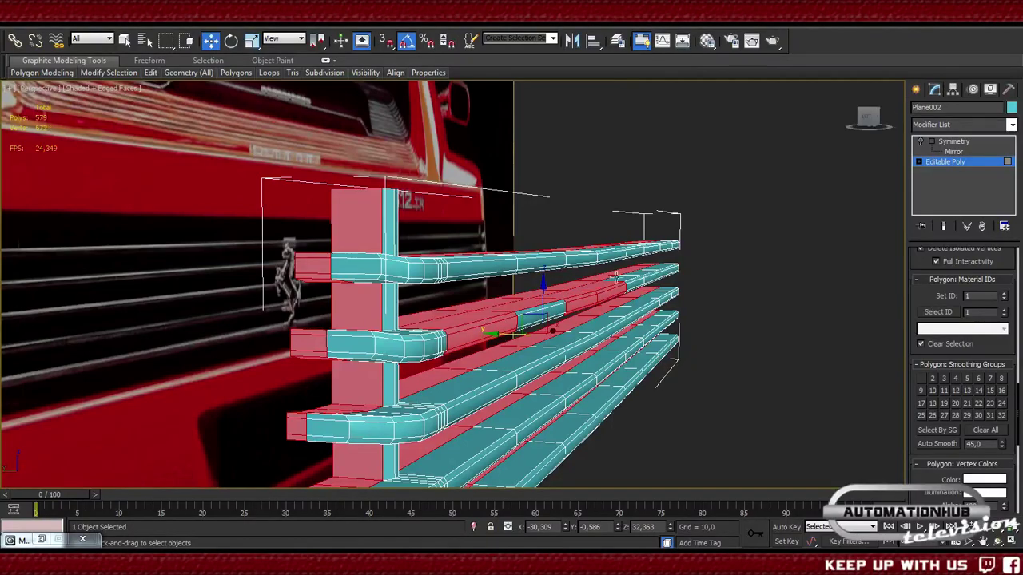
{"action": "left_click", "coordinate": [633, 279], "text": "ctrl"}
{"action": "left_click", "coordinate": [740, 290]}
- Select the upper faces of the topmost grille bar from its outer end past the post through the first long segment
{"action": "middle_click_drag", "start_coordinate": [475, 278], "coordinate": [331, 280], "text": "alt"}
{"action": "scroll", "coordinate": [331, 280], "scroll_direction": "up", "scroll_amount": 5}
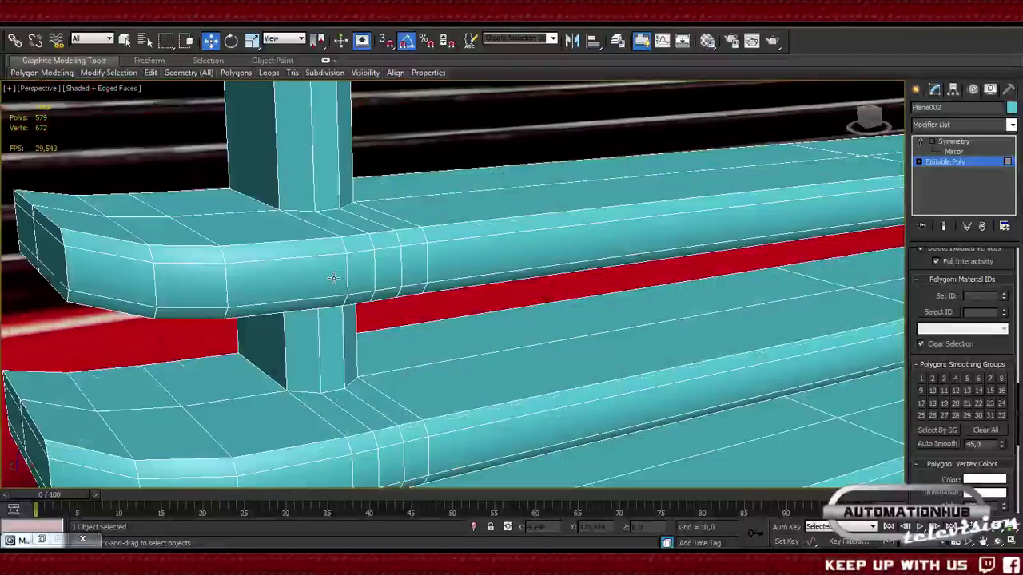
{"action": "left_click", "coordinate": [74, 202]}
{"action": "left_click", "coordinate": [90, 223], "text": "ctrl"}
{"action": "left_click", "coordinate": [185, 201], "text": "ctrl"}
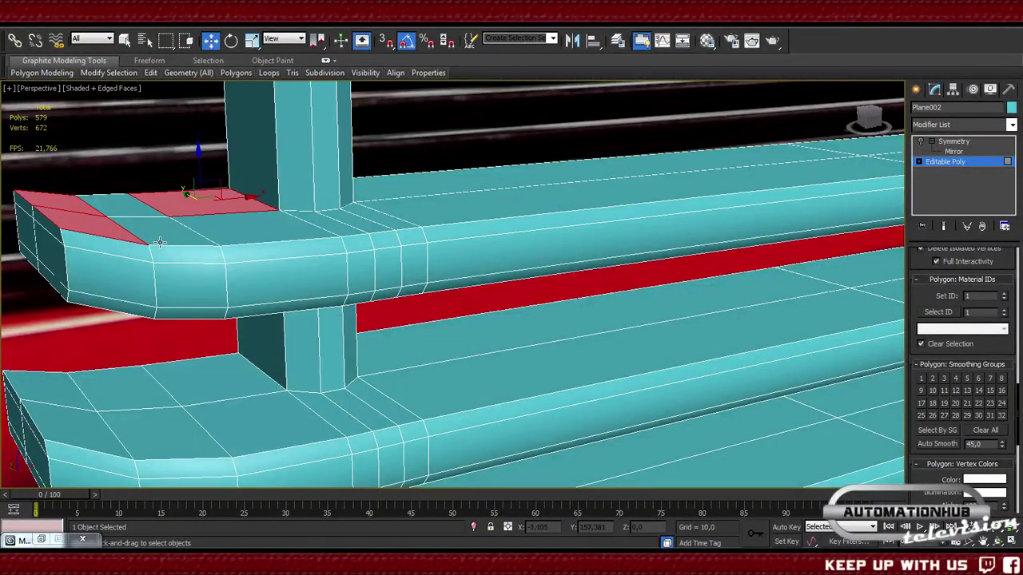
{"action": "left_click", "coordinate": [132, 208], "text": "ctrl"}
{"action": "left_click", "coordinate": [177, 231], "text": "ctrl"}
{"action": "left_click", "coordinate": [280, 225], "text": "ctrl"}
{"action": "left_click", "coordinate": [349, 218], "text": "ctrl"}
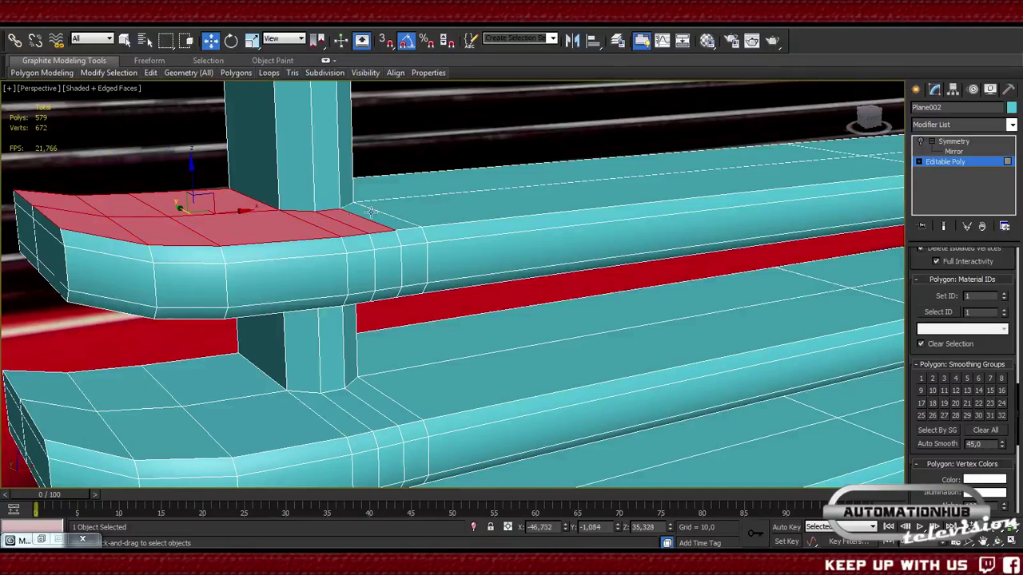
{"action": "left_click", "coordinate": [372, 215], "text": "ctrl"}
{"action": "left_click", "coordinate": [393, 209], "text": "ctrl"}
{"action": "left_click", "coordinate": [385, 189], "text": "ctrl"}
- Add the upper faces of the second bar from the top, from its outer end through the first long segment
{"action": "left_click", "coordinate": [179, 383], "text": "ctrl"}
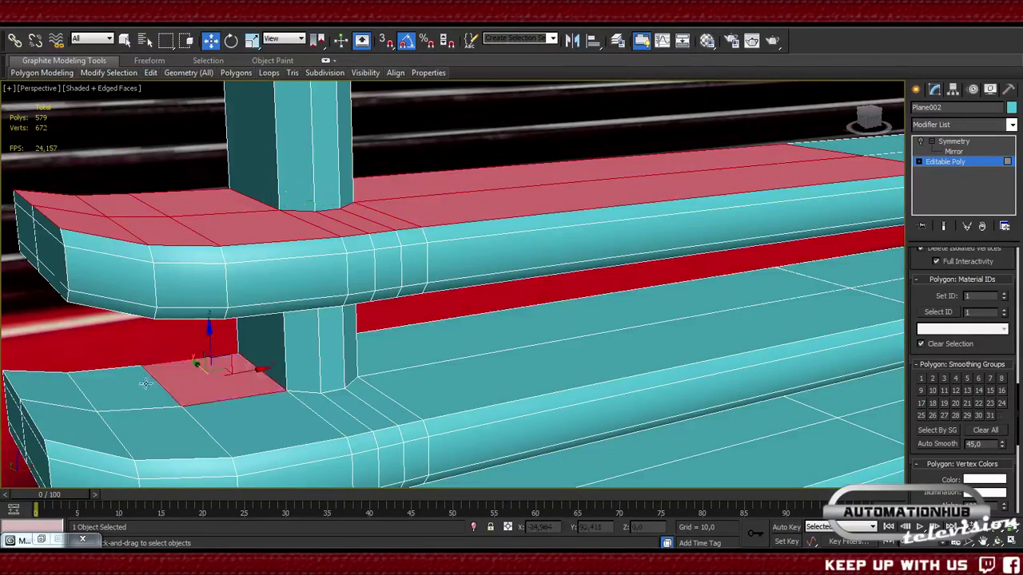
{"action": "left_click", "coordinate": [120, 389], "text": "ctrl"}
{"action": "left_click", "coordinate": [55, 390], "text": "ctrl"}
{"action": "left_click", "coordinate": [80, 425], "text": "ctrl"}
{"action": "left_click", "coordinate": [160, 432], "text": "ctrl"}
{"action": "left_click", "coordinate": [226, 413], "text": "ctrl"}
{"action": "left_click", "coordinate": [342, 413], "text": "ctrl"}
{"action": "left_click", "coordinate": [362, 407], "text": "ctrl"}
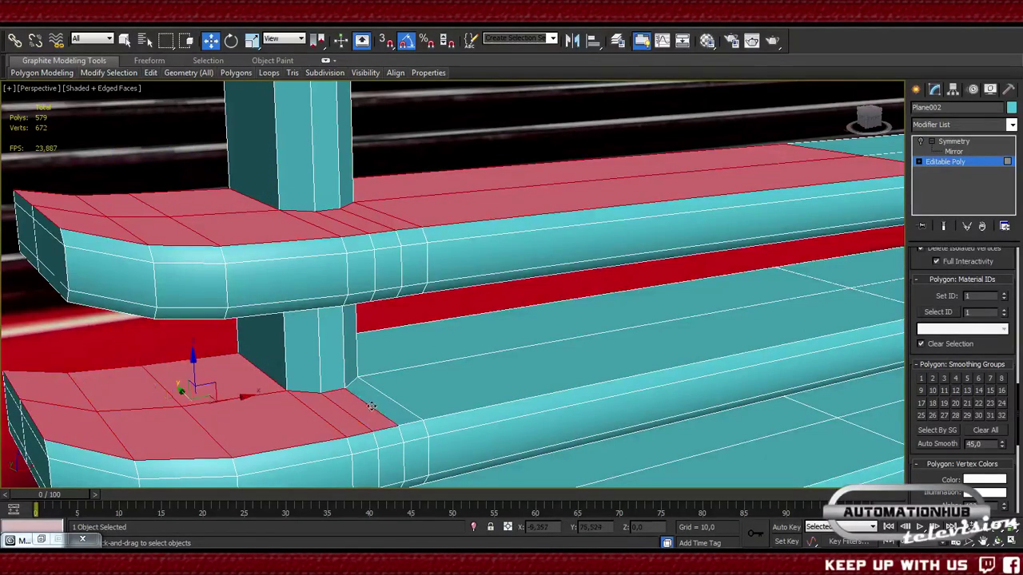
{"action": "left_click", "coordinate": [380, 401], "text": "ctrl"}
{"action": "middle_click_drag", "start_coordinate": [443, 405], "coordinate": [403, 401]}
- Add the upper faces of the middle bar to the selection, from its outer end through the first long segment
{"action": "middle_click_drag", "start_coordinate": [311, 484], "coordinate": [414, 342]}
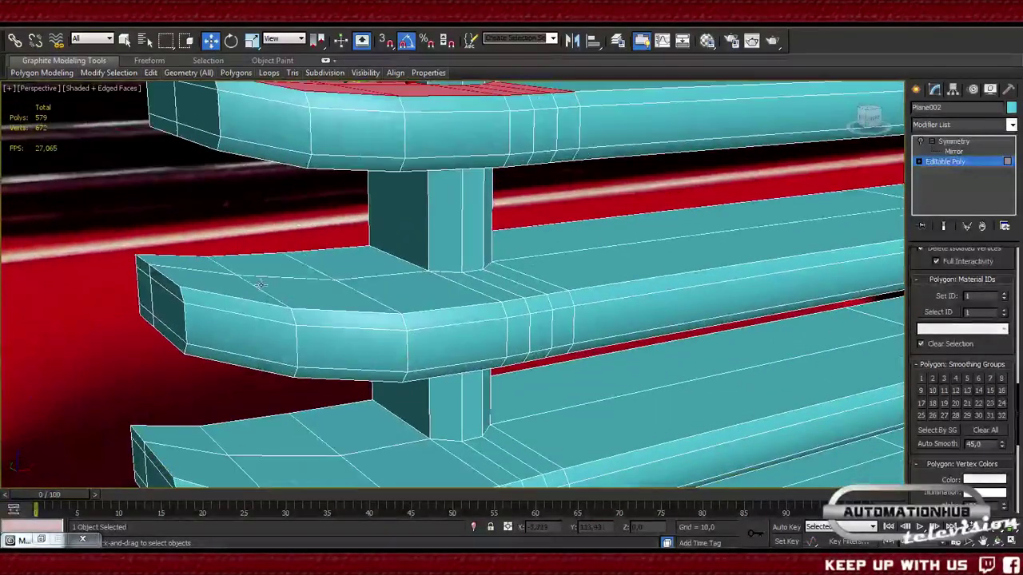
{"action": "left_click", "coordinate": [212, 266], "text": "ctrl"}
{"action": "left_click", "coordinate": [270, 267], "text": "ctrl"}
{"action": "left_click", "coordinate": [348, 256], "text": "ctrl"}
{"action": "left_click", "coordinate": [408, 289], "text": "ctrl"}
{"action": "left_click", "coordinate": [334, 293], "text": "ctrl"}
{"action": "left_click", "coordinate": [249, 286], "text": "ctrl"}
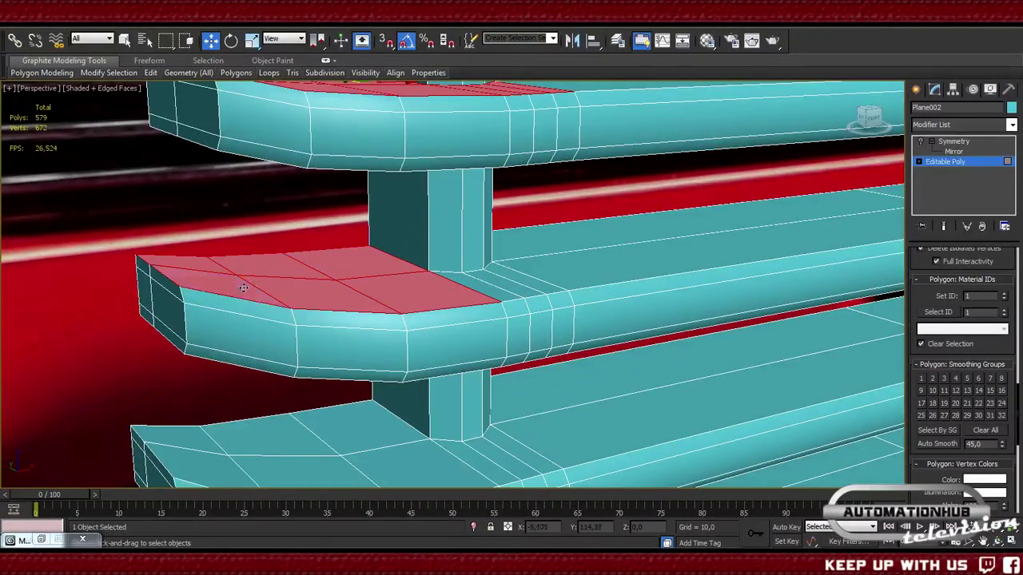
{"action": "left_click", "coordinate": [490, 290], "text": "ctrl"}
{"action": "left_click", "coordinate": [505, 285], "text": "ctrl"}
{"action": "left_click", "coordinate": [519, 276], "text": "ctrl"}
{"action": "left_click", "coordinate": [539, 264], "text": "ctrl"}
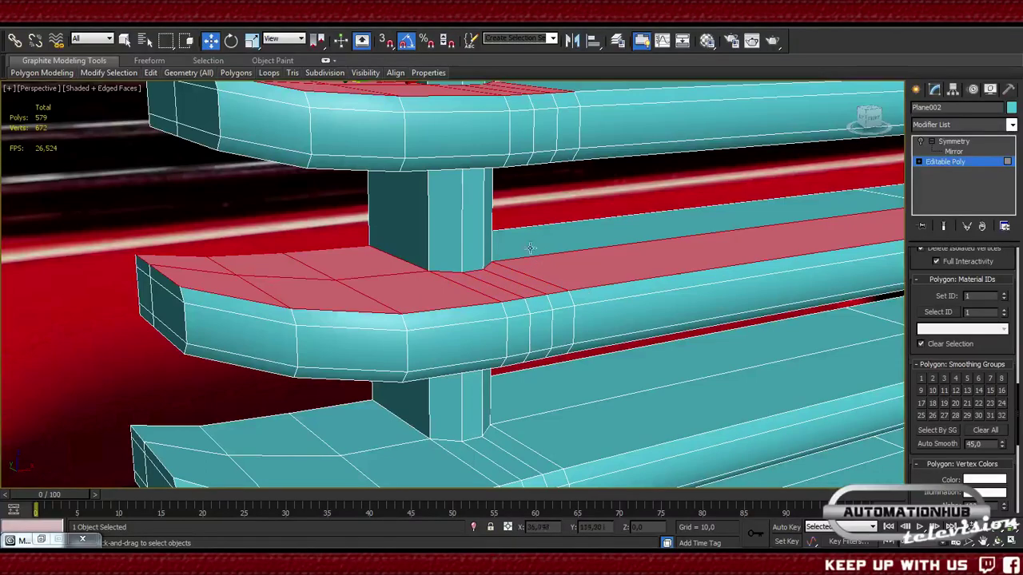
{"action": "left_click", "coordinate": [529, 247], "text": "ctrl"}
- Add the upper faces of the fourth bar from the top, from its outer end through the first long segment
{"action": "middle_click_drag", "start_coordinate": [497, 271], "coordinate": [487, 312]}
{"action": "middle_click_drag", "start_coordinate": [530, 481], "coordinate": [519, 289]}
{"action": "left_click", "coordinate": [461, 265], "text": "ctrl"}
{"action": "left_click", "coordinate": [464, 292], "text": "ctrl"}
{"action": "middle_click_drag", "start_coordinate": [465, 259], "coordinate": [520, 296]}
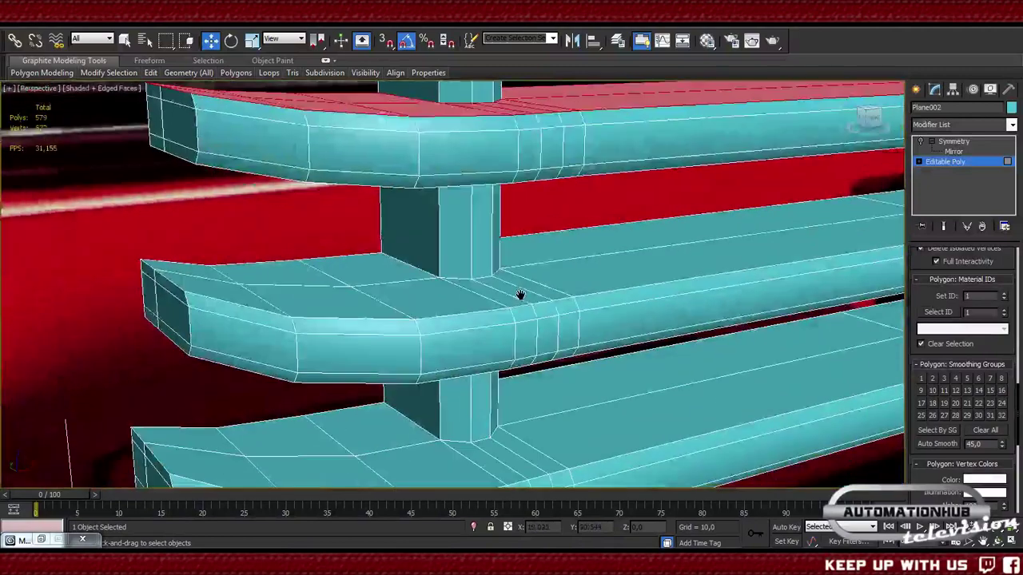
{"action": "left_click", "coordinate": [354, 263], "text": "ctrl"}
{"action": "left_click", "coordinate": [305, 272], "text": "ctrl"}
{"action": "left_click", "coordinate": [213, 273], "text": "ctrl"}
{"action": "left_click", "coordinate": [232, 294], "text": "ctrl"}
{"action": "left_click", "coordinate": [351, 303], "text": "ctrl"}
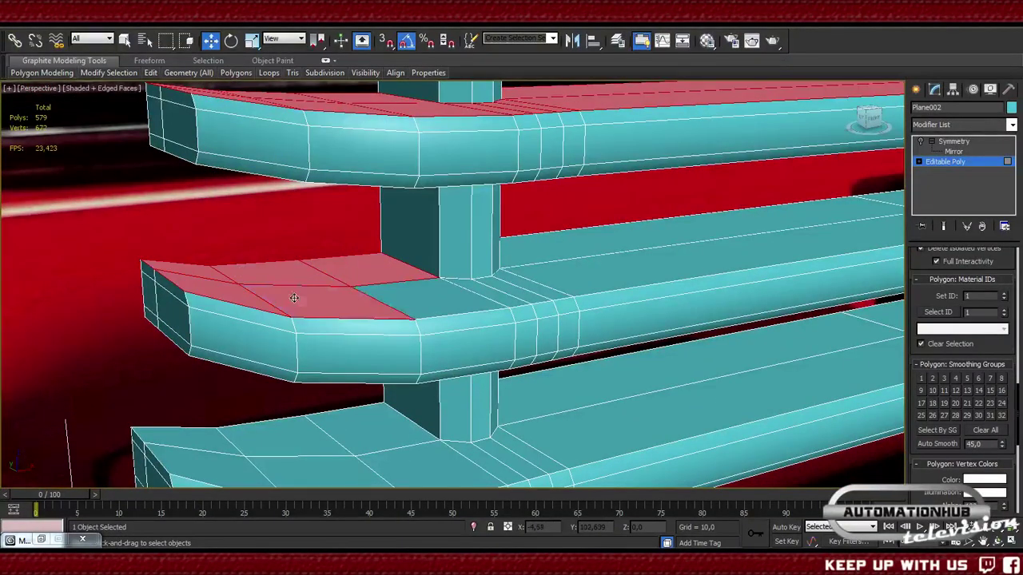
{"action": "left_click", "coordinate": [459, 297], "text": "ctrl"}
{"action": "left_click", "coordinate": [517, 291], "text": "ctrl"}
{"action": "left_click", "coordinate": [526, 285], "text": "ctrl"}
{"action": "left_click", "coordinate": [548, 271], "text": "ctrl"}
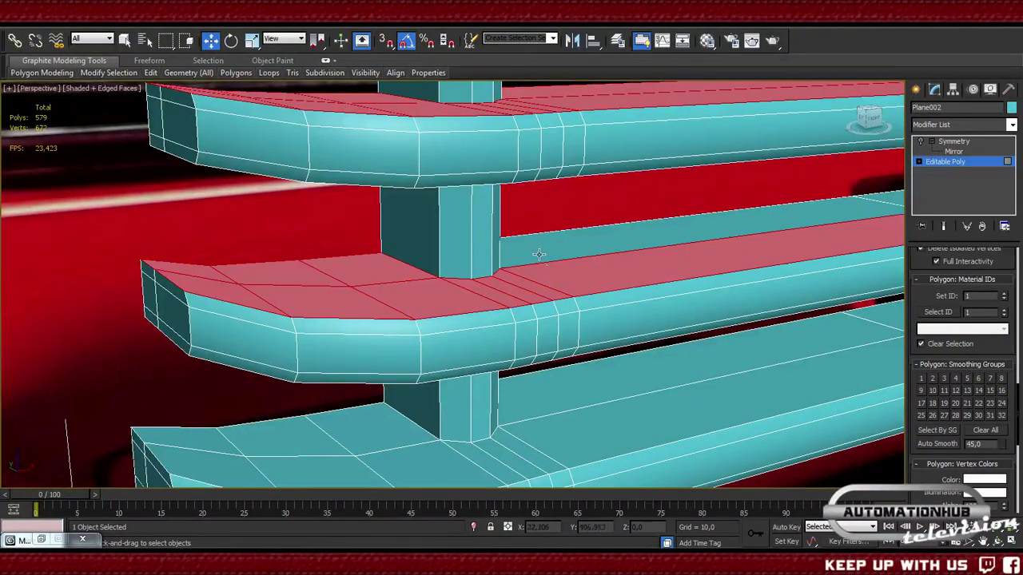
{"action": "left_click", "coordinate": [538, 253], "text": "ctrl"}
- Add the upper faces of the lowest bar to the selection, from its outer end through the first long segment
{"action": "middle_click_drag", "start_coordinate": [475, 354], "coordinate": [432, 328]}
{"action": "left_click", "coordinate": [361, 312], "text": "ctrl"}
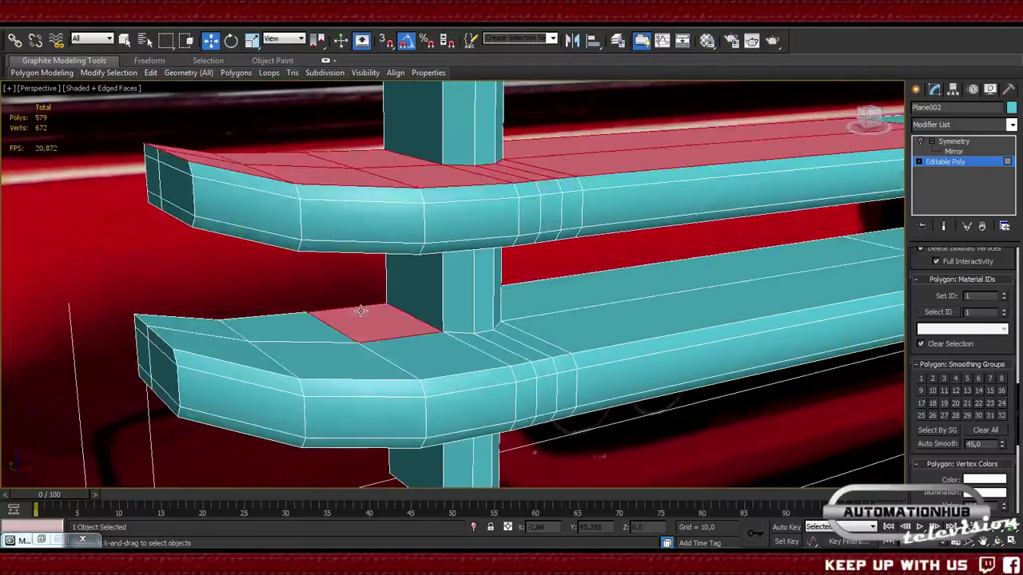
{"action": "left_click", "coordinate": [299, 326], "text": "ctrl"}
{"action": "left_click", "coordinate": [218, 331], "text": "ctrl"}
{"action": "left_click", "coordinate": [239, 350], "text": "ctrl"}
{"action": "left_click", "coordinate": [303, 351], "text": "ctrl"}
{"action": "left_click", "coordinate": [447, 355], "text": "ctrl"}
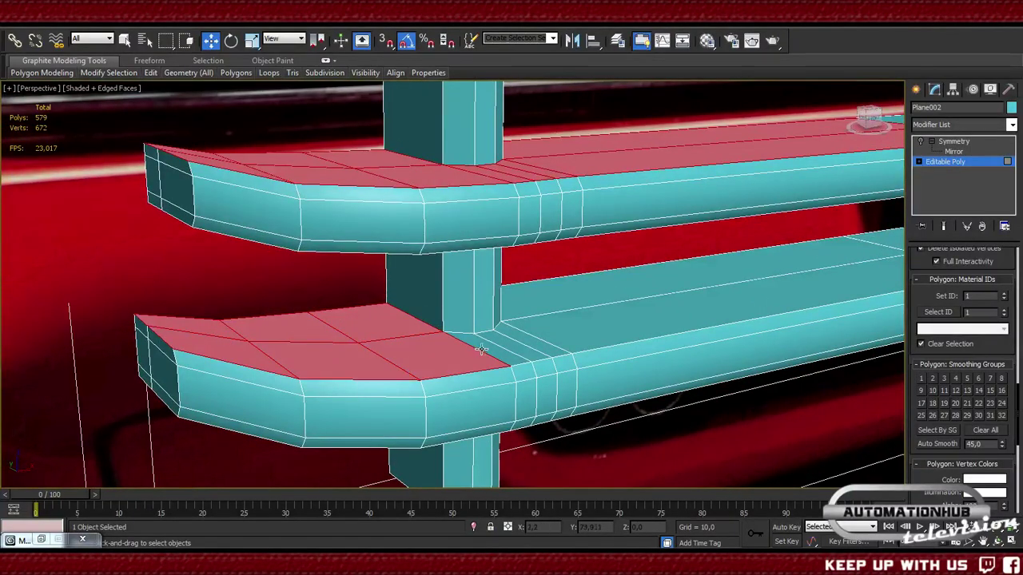
{"action": "left_click", "coordinate": [488, 349], "text": "ctrl"}
{"action": "left_click", "coordinate": [515, 343], "text": "ctrl"}
{"action": "left_click", "coordinate": [533, 335], "text": "ctrl"}
{"action": "left_click", "coordinate": [544, 322], "text": "ctrl"}
{"action": "left_click", "coordinate": [538, 299], "text": "ctrl"}
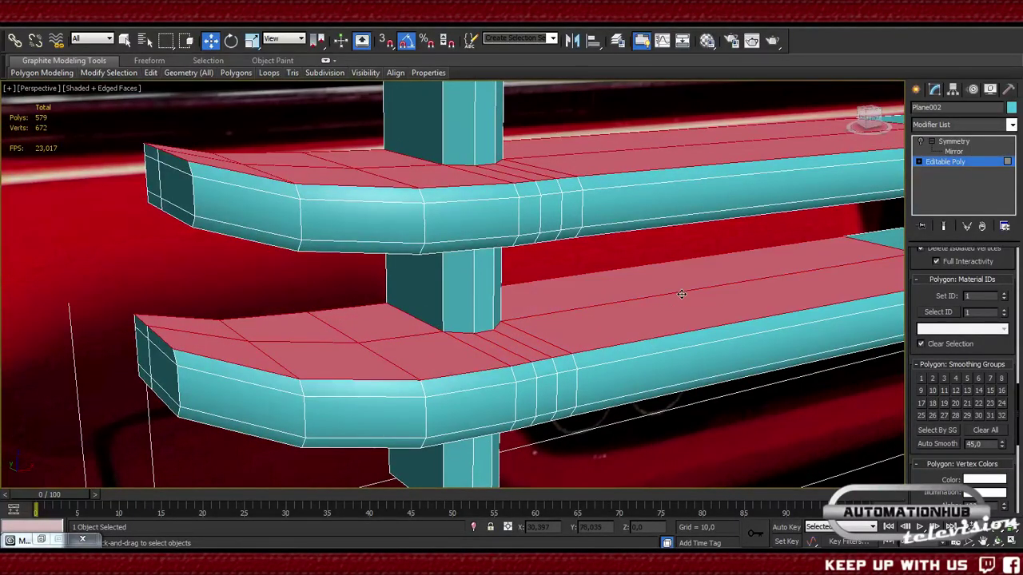
- Extend the selection along the lowest bar by the upper faces of the next three long segments
{"action": "middle_click_drag", "start_coordinate": [682, 294], "coordinate": [481, 336]}
{"action": "left_click", "coordinate": [412, 366], "text": "ctrl"}
{"action": "left_click", "coordinate": [374, 346], "text": "ctrl"}
{"action": "left_click", "coordinate": [546, 320], "text": "ctrl"}
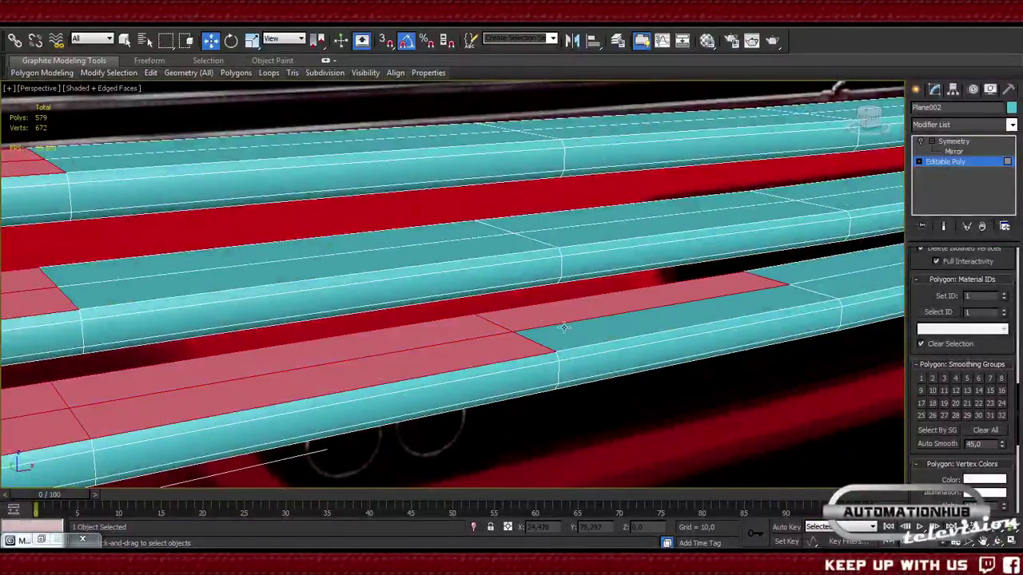
{"action": "left_click", "coordinate": [563, 329], "text": "ctrl"}
{"action": "left_click", "coordinate": [820, 286], "text": "ctrl"}
{"action": "left_click", "coordinate": [809, 272], "text": "ctrl"}
- Extend the selection along the fourth and middle bars by the upper faces of their next two long segments
{"action": "left_click", "coordinate": [350, 237], "text": "ctrl"}
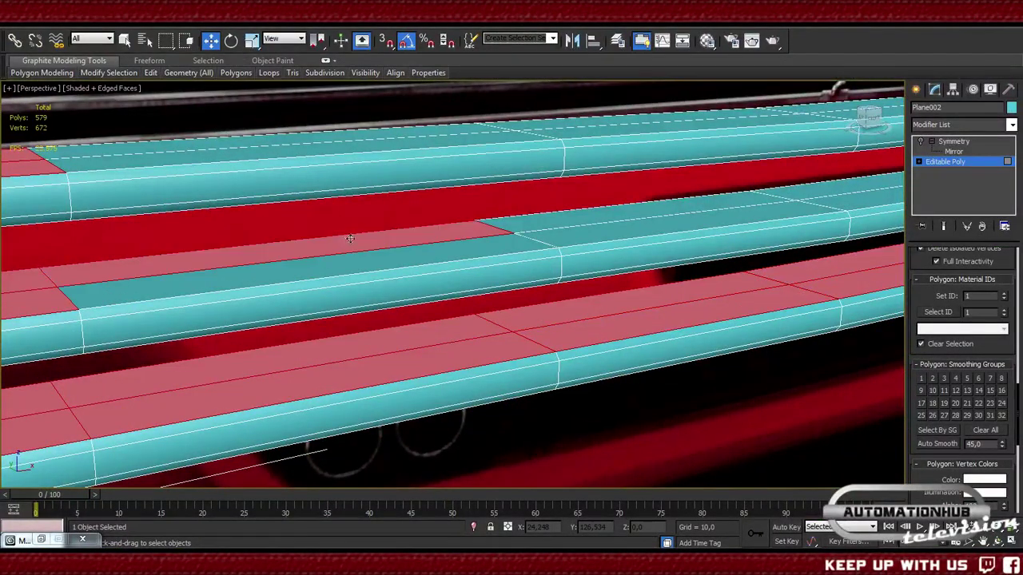
{"action": "left_click", "coordinate": [370, 258], "text": "ctrl"}
{"action": "left_click", "coordinate": [600, 227], "text": "ctrl"}
{"action": "left_click", "coordinate": [598, 214], "text": "ctrl"}
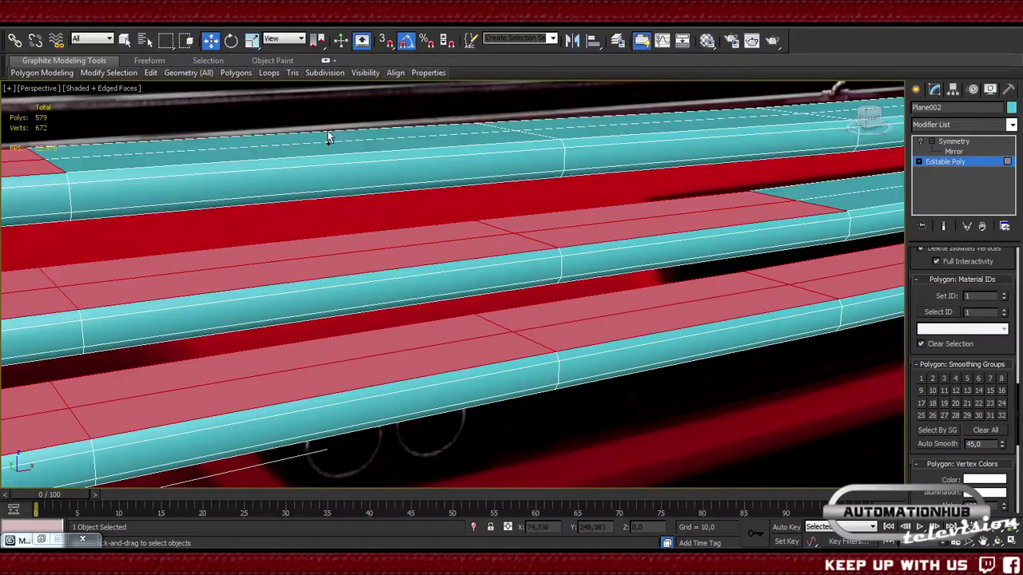
{"action": "left_click", "coordinate": [329, 138], "text": "ctrl"}
{"action": "left_click", "coordinate": [340, 148], "text": "ctrl"}
{"action": "left_click", "coordinate": [564, 134], "text": "ctrl"}
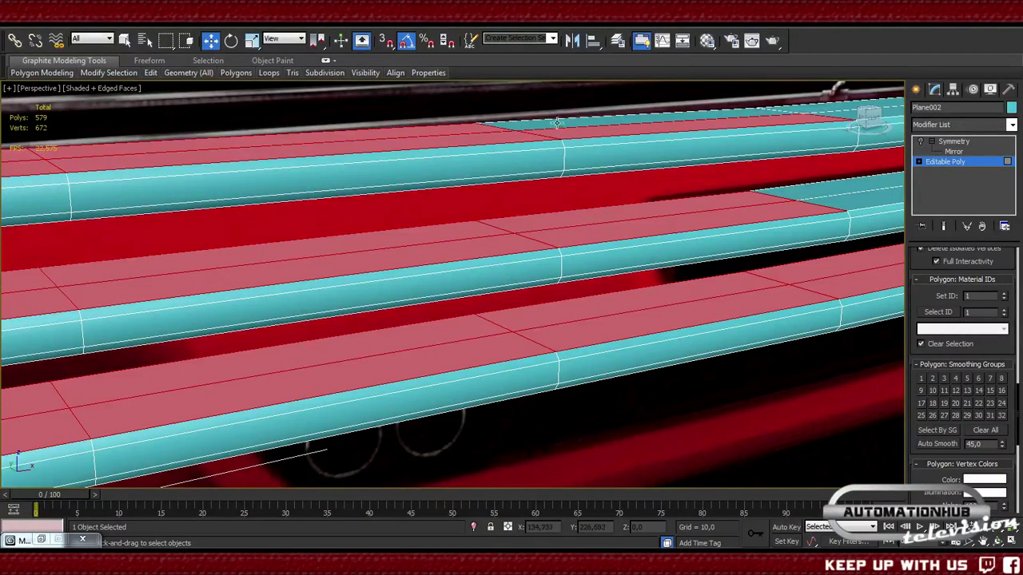
{"action": "left_click", "coordinate": [557, 123], "text": "ctrl"}
- Add the upper faces of the next segment on each of the two lowest bars to the selection
{"action": "middle_click_drag", "start_coordinate": [692, 204], "coordinate": [446, 273]}
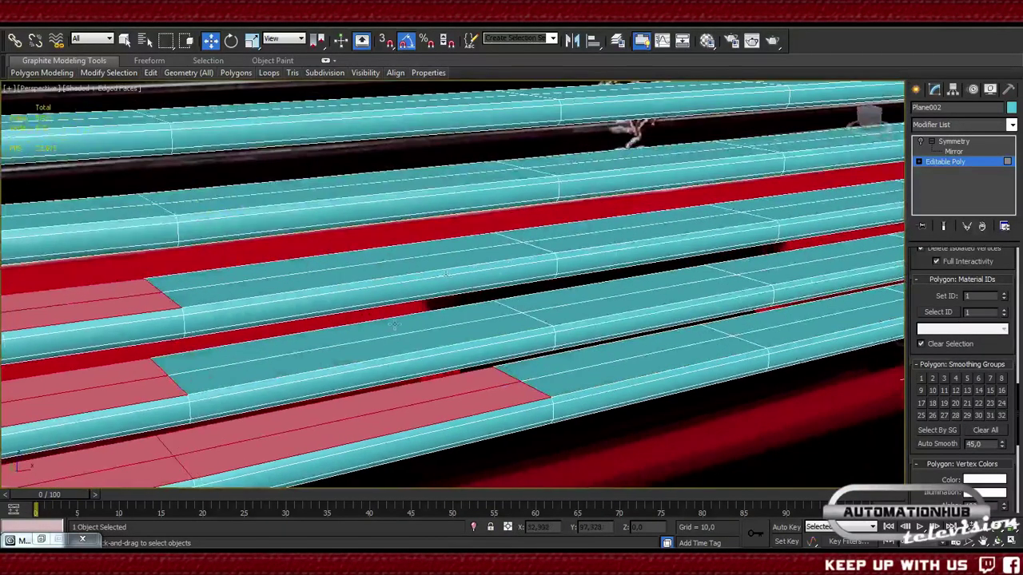
{"action": "left_click", "coordinate": [312, 357], "text": "ctrl"}
{"action": "left_click", "coordinate": [304, 339], "text": "ctrl"}
{"action": "left_click", "coordinate": [598, 382], "text": "ctrl"}
{"action": "left_click", "coordinate": [593, 364], "text": "ctrl"}
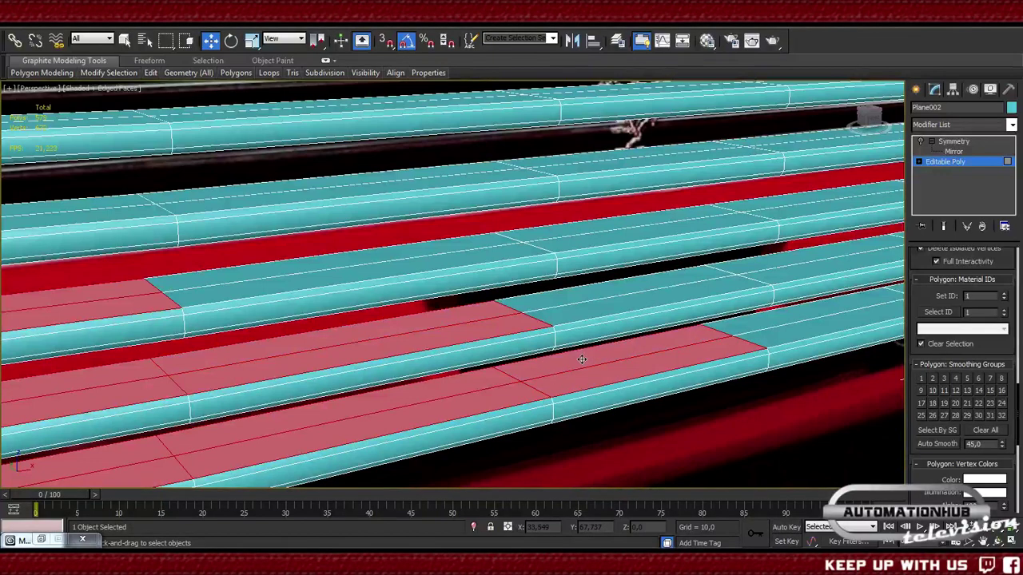
- Add the upper faces of the next three segments along the middle bar to the selection
{"action": "left_click", "coordinate": [457, 268], "text": "ctrl"}
{"action": "left_click", "coordinate": [452, 247], "text": "ctrl"}
{"action": "left_click", "coordinate": [566, 230], "text": "ctrl"}
{"action": "left_click", "coordinate": [587, 238], "text": "ctrl"}
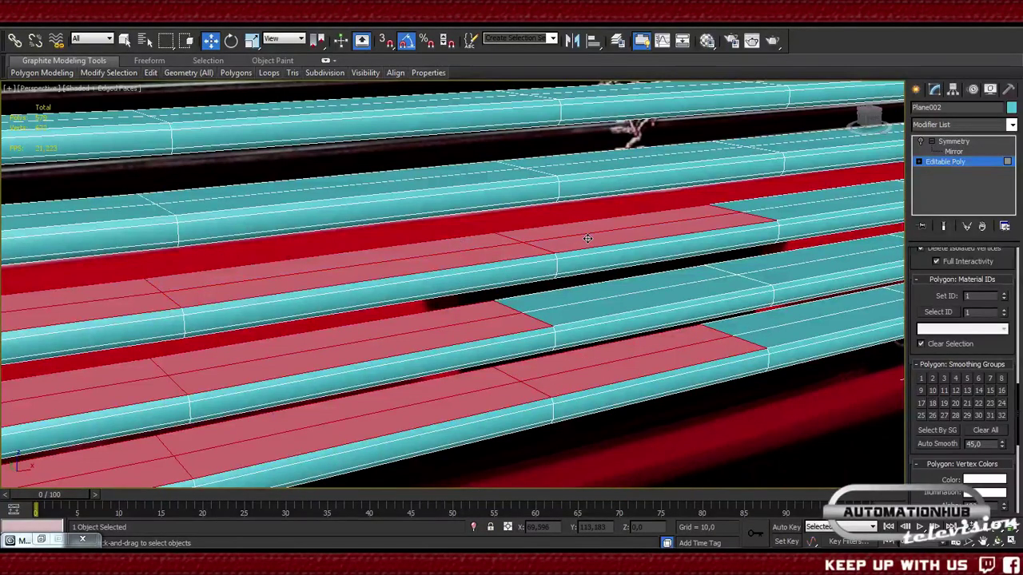
{"action": "left_click", "coordinate": [777, 201], "text": "ctrl"}
{"action": "left_click", "coordinate": [796, 209], "text": "ctrl"}
- Add the upper faces of the next two segments of the fourth bar and the following segment of the lowest bar
{"action": "left_click", "coordinate": [696, 278], "text": "ctrl"}
{"action": "left_click", "coordinate": [731, 282], "text": "ctrl"}
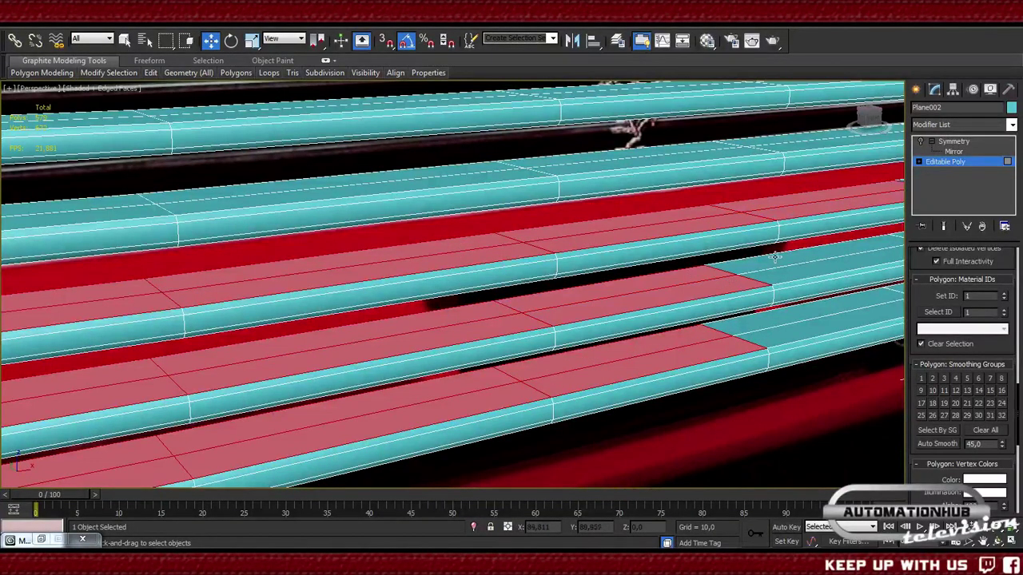
{"action": "left_click", "coordinate": [774, 255], "text": "ctrl"}
{"action": "left_click", "coordinate": [791, 273], "text": "ctrl"}
{"action": "left_click", "coordinate": [780, 318], "text": "ctrl"}
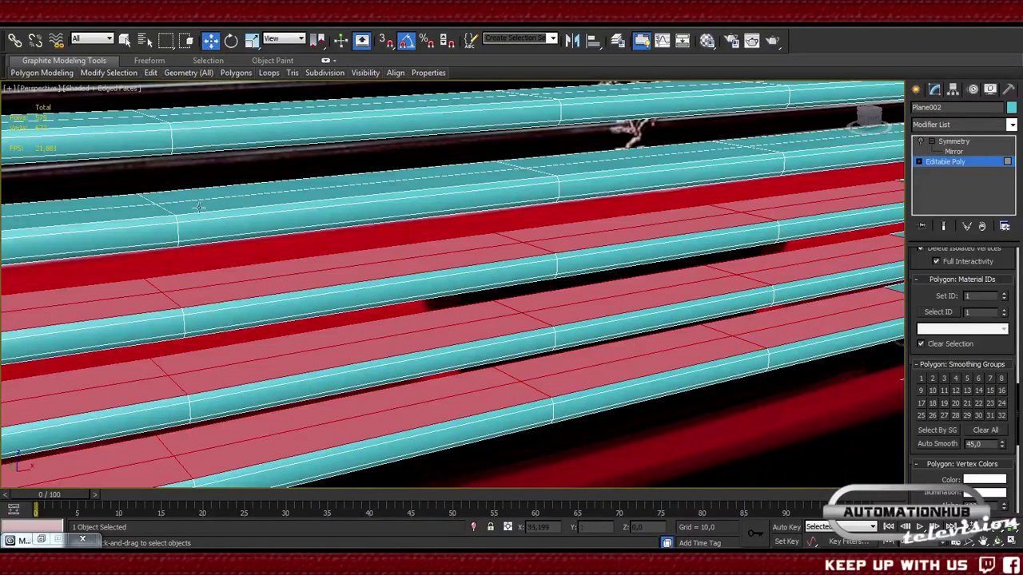
- Add the upper faces of four consecutive long segments on the second bar from the top to the selection
{"action": "left_click", "coordinate": [122, 208], "text": "ctrl"}
{"action": "left_click", "coordinate": [130, 217], "text": "ctrl"}
{"action": "left_click", "coordinate": [193, 195], "text": "ctrl"}
{"action": "left_click", "coordinate": [216, 207], "text": "ctrl"}
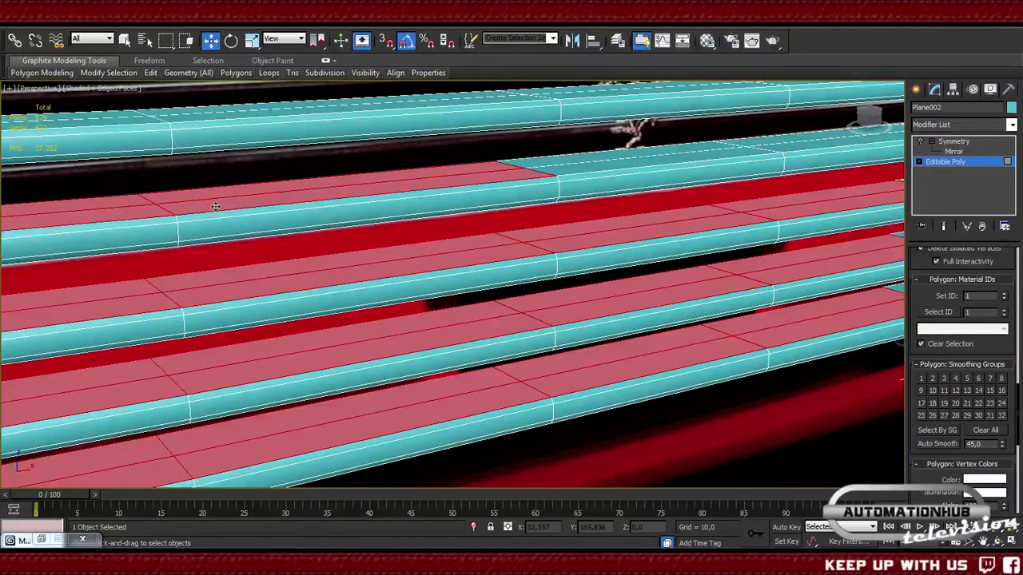
{"action": "left_click", "coordinate": [601, 163], "text": "ctrl"}
{"action": "left_click", "coordinate": [624, 168], "text": "ctrl"}
{"action": "left_click", "coordinate": [776, 142], "text": "ctrl"}
{"action": "left_click", "coordinate": [801, 150], "text": "ctrl"}
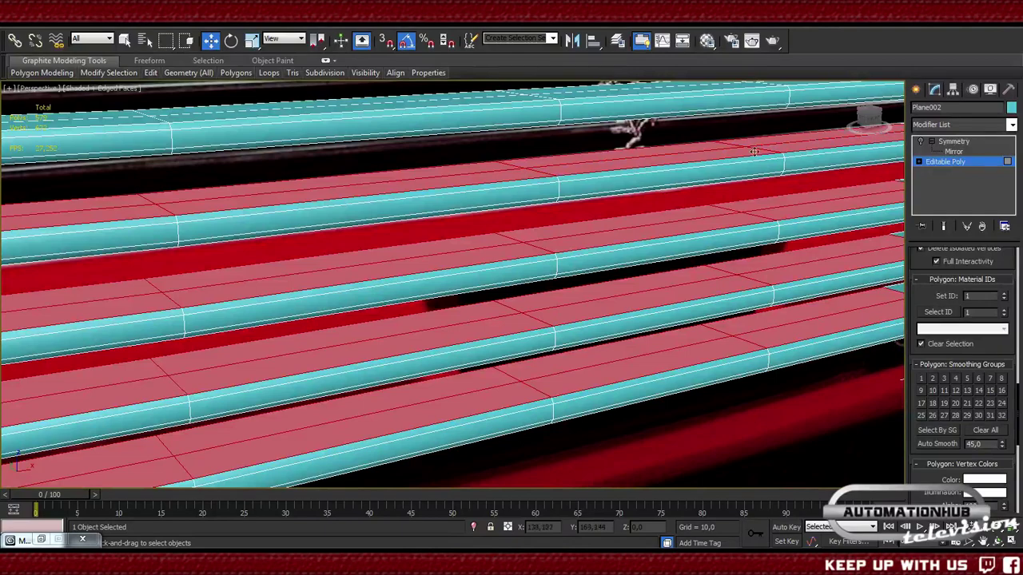
- Add the skipped upper faces of the second bar's second long segment and the matching segment of the topmost bar
{"action": "middle_click_drag", "start_coordinate": [476, 244], "coordinate": [620, 297]}
{"action": "middle_click_drag", "start_coordinate": [374, 265], "coordinate": [531, 262]}
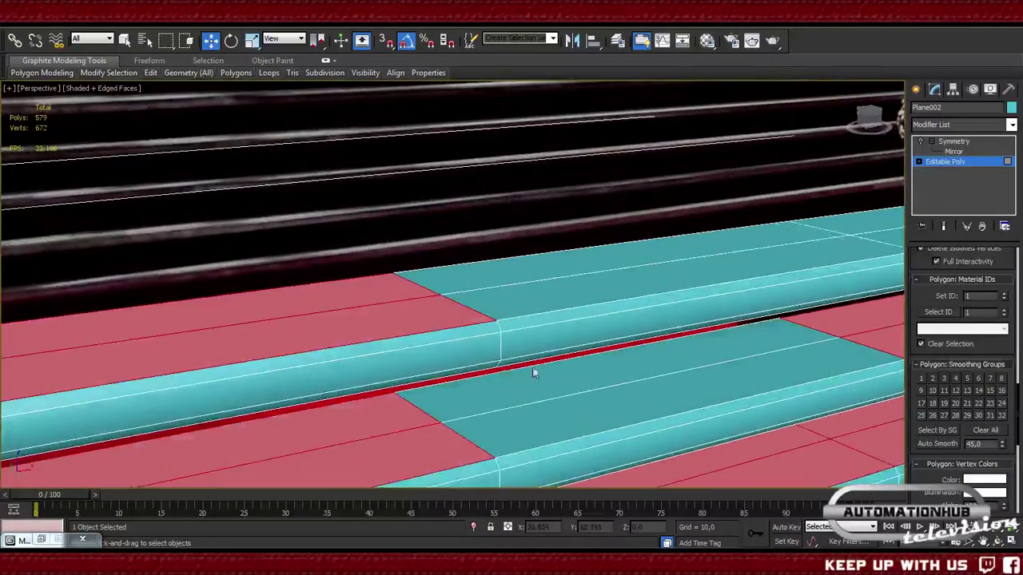
{"action": "left_click", "coordinate": [534, 373], "text": "ctrl"}
{"action": "left_click", "coordinate": [588, 416], "text": "ctrl"}
{"action": "left_click", "coordinate": [577, 262], "text": "ctrl"}
{"action": "left_click", "coordinate": [608, 285], "text": "ctrl"}
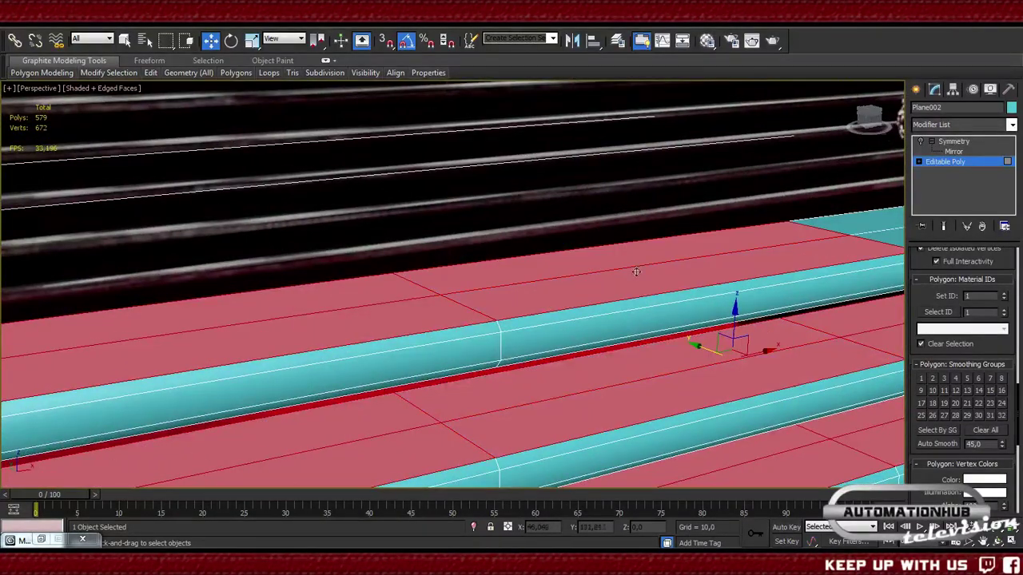
- Add the front and rear upper faces of the next three long segments on the topmost bar to the selection
{"action": "middle_click_drag", "start_coordinate": [637, 272], "coordinate": [452, 272]}
{"action": "left_click", "coordinate": [380, 295], "text": "ctrl"}
{"action": "left_click", "coordinate": [390, 313], "text": "ctrl"}
{"action": "left_click", "coordinate": [442, 288], "text": "ctrl"}
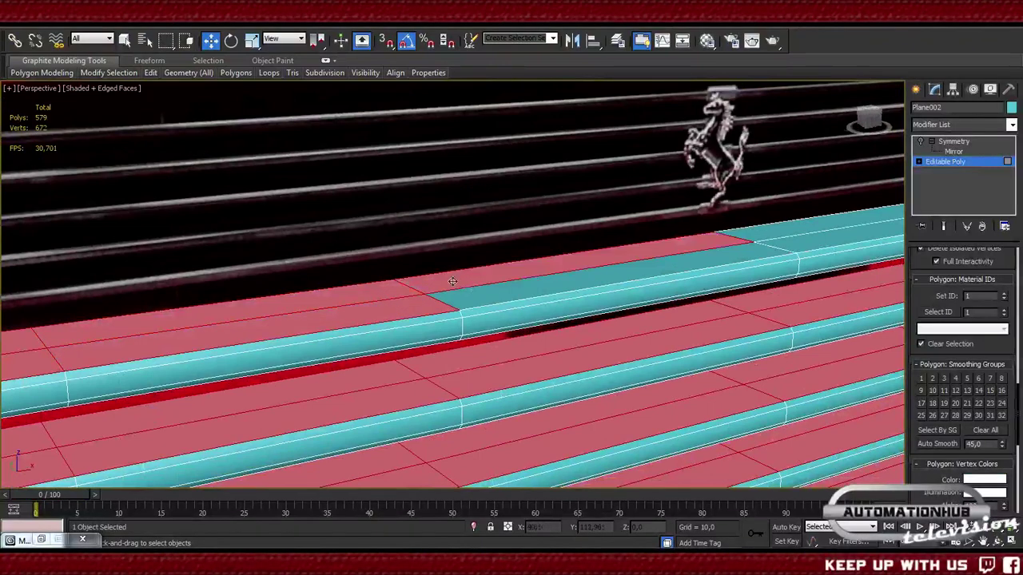
{"action": "left_click", "coordinate": [680, 248], "text": "ctrl"}
{"action": "left_click", "coordinate": [798, 219], "text": "ctrl"}
{"action": "left_click", "coordinate": [809, 249], "text": "ctrl"}
- Add the upper faces of the topmost bar's remaining three segments, up to its far end, to the selection
{"action": "middle_click_drag", "start_coordinate": [792, 263], "coordinate": [418, 325]}
{"action": "left_click", "coordinate": [429, 319], "text": "ctrl"}
{"action": "left_click", "coordinate": [441, 331], "text": "ctrl"}
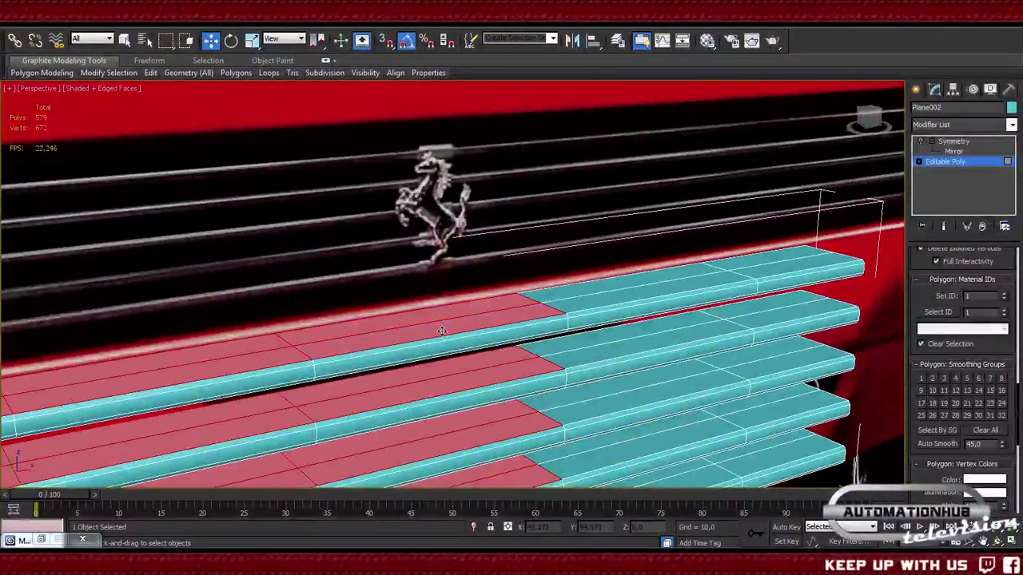
{"action": "left_click", "coordinate": [596, 289], "text": "ctrl"}
{"action": "left_click", "coordinate": [621, 301], "text": "ctrl"}
{"action": "left_click", "coordinate": [765, 257], "text": "ctrl"}
{"action": "left_click", "coordinate": [765, 257], "text": "ctrl"}
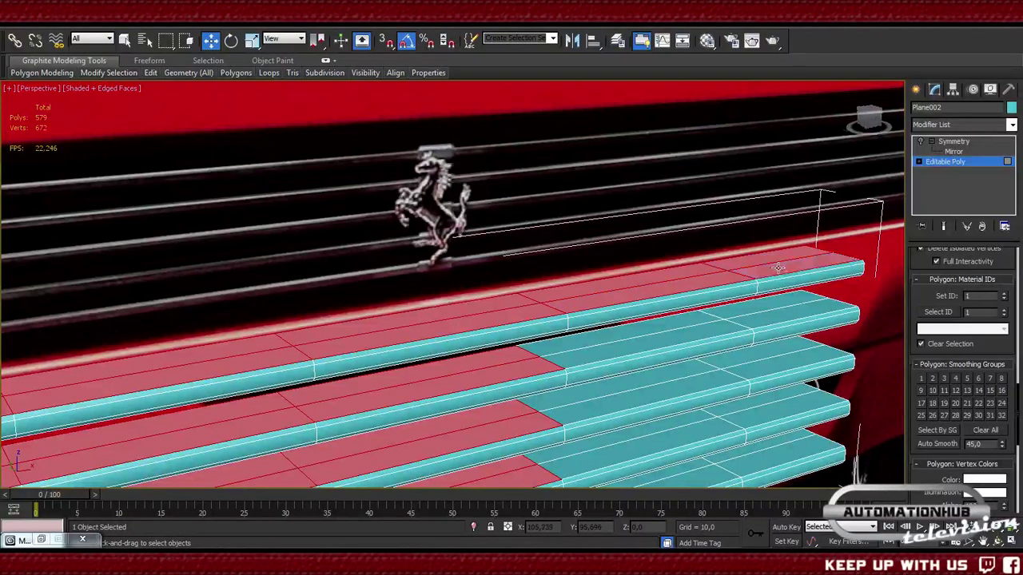
- Add the upper faces of the last two segments on the second and third bars from the top
{"action": "left_click", "coordinate": [677, 327], "text": "ctrl"}
{"action": "left_click", "coordinate": [684, 331], "text": "ctrl"}
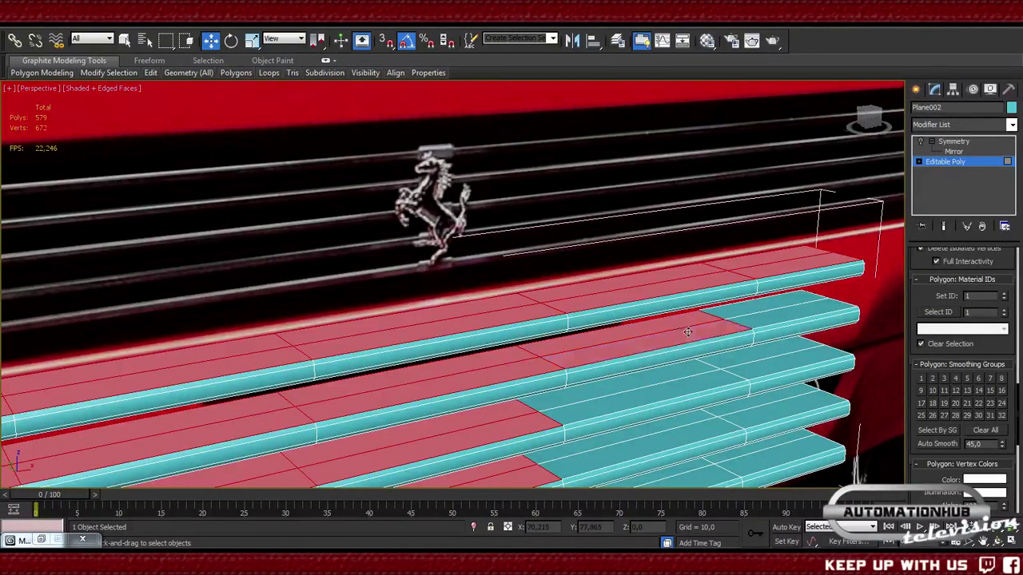
{"action": "left_click", "coordinate": [737, 312], "text": "ctrl"}
{"action": "left_click", "coordinate": [758, 318], "text": "ctrl"}
{"action": "left_click", "coordinate": [676, 365], "text": "ctrl"}
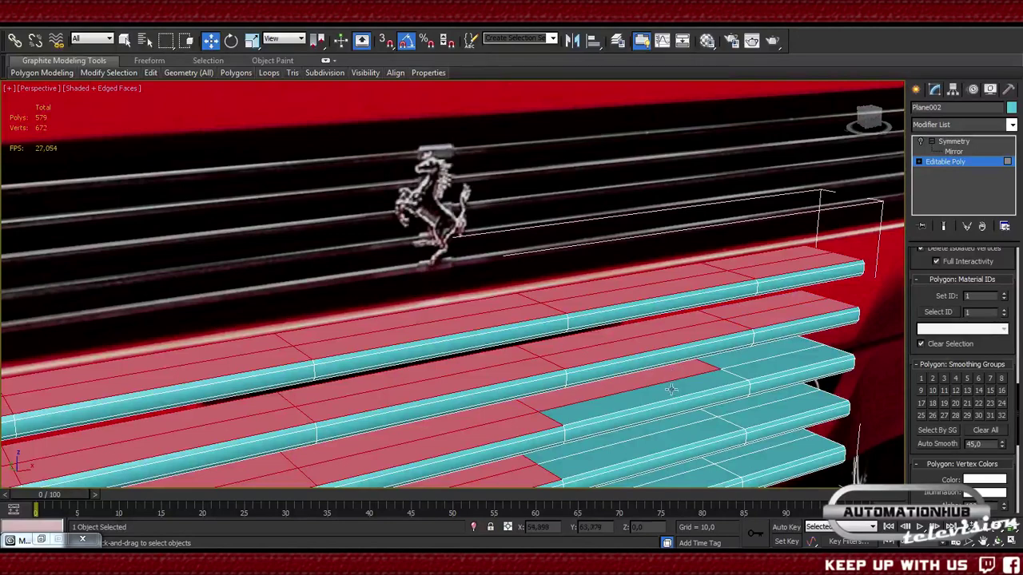
{"action": "left_click", "coordinate": [672, 390], "text": "ctrl"}
{"action": "left_click", "coordinate": [747, 358], "text": "ctrl"}
{"action": "left_click", "coordinate": [762, 366], "text": "ctrl"}
- Add the upper faces of the last two segments on the fourth and lowest bars to the selection
{"action": "middle_click_drag", "start_coordinate": [730, 427], "coordinate": [690, 351], "text": "alt"}
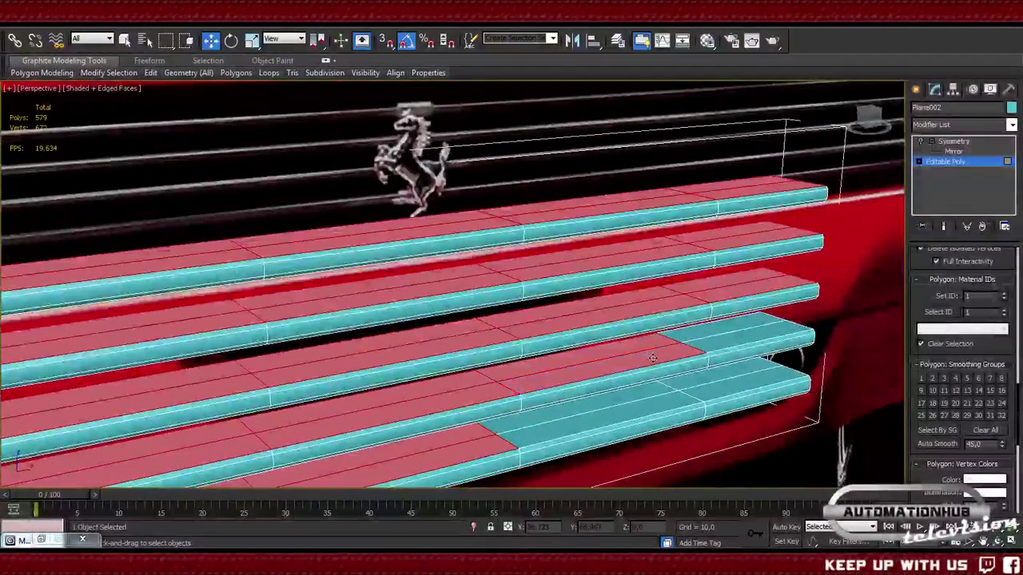
{"action": "left_click", "coordinate": [700, 337], "text": "ctrl"}
{"action": "left_click", "coordinate": [726, 341], "text": "ctrl"}
{"action": "left_click", "coordinate": [653, 399], "text": "ctrl"}
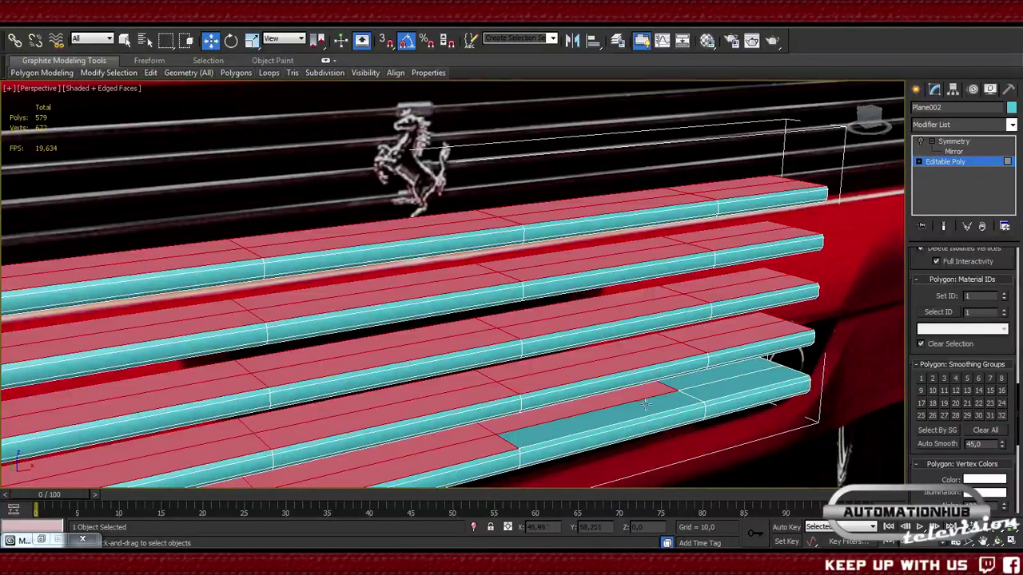
{"action": "left_click", "coordinate": [648, 409], "text": "ctrl"}
{"action": "left_click", "coordinate": [703, 379], "text": "ctrl"}
{"action": "left_click", "coordinate": [713, 386], "text": "ctrl"}
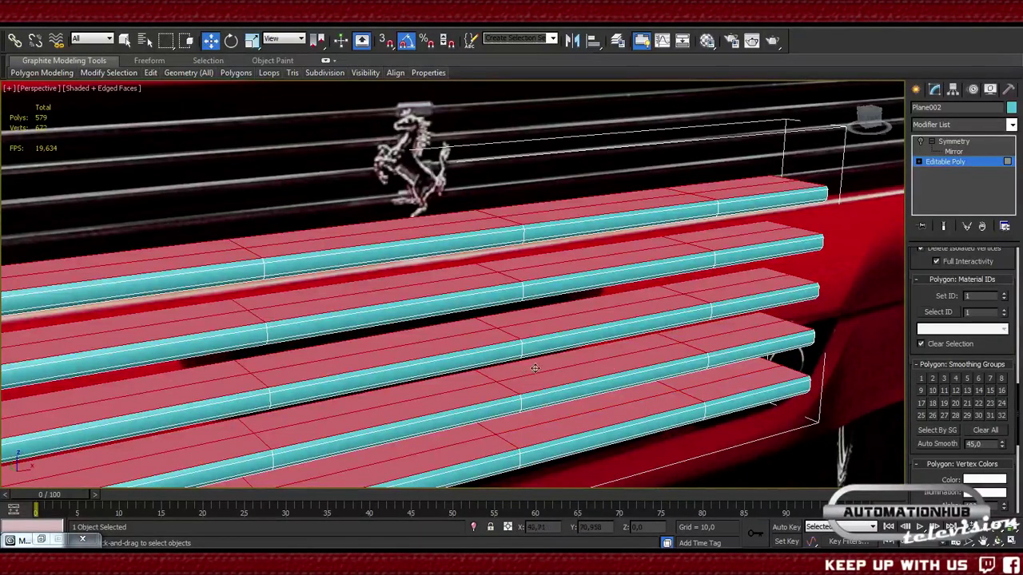
- Assign smoothing group 2 to the selected upper faces, clear the selection and view the grille shaded without edges
{"action": "scroll", "coordinate": [671, 365], "scroll_direction": "down", "scroll_amount": 2}
{"action": "scroll", "coordinate": [669, 360], "scroll_direction": "down", "scroll_amount": 5}
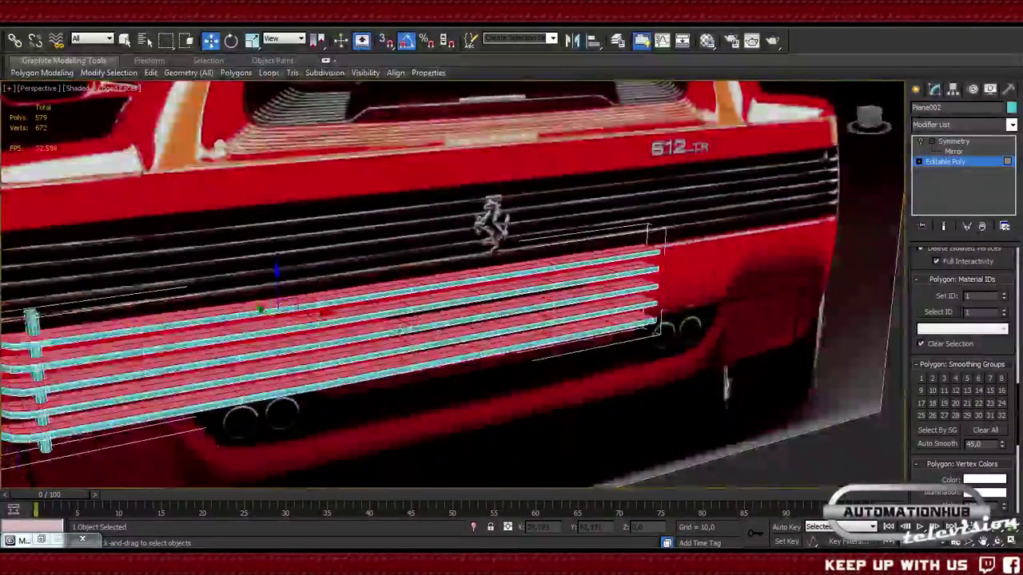
{"action": "middle_click_drag", "start_coordinate": [402, 329], "coordinate": [612, 306]}
{"action": "scroll", "coordinate": [459, 326], "scroll_direction": "up", "scroll_amount": 5}
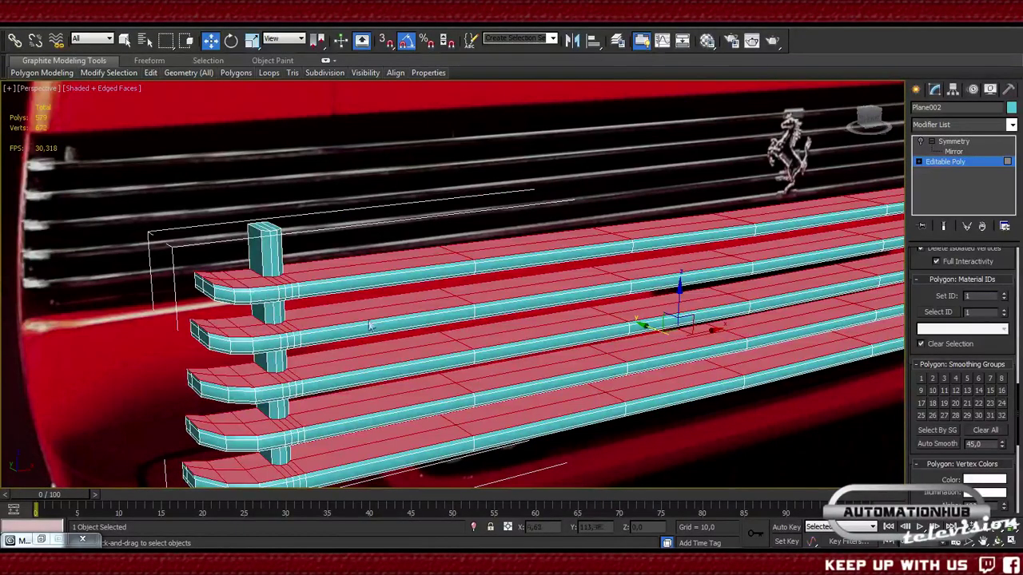
{"action": "middle_click_drag", "start_coordinate": [582, 355], "coordinate": [484, 319]}
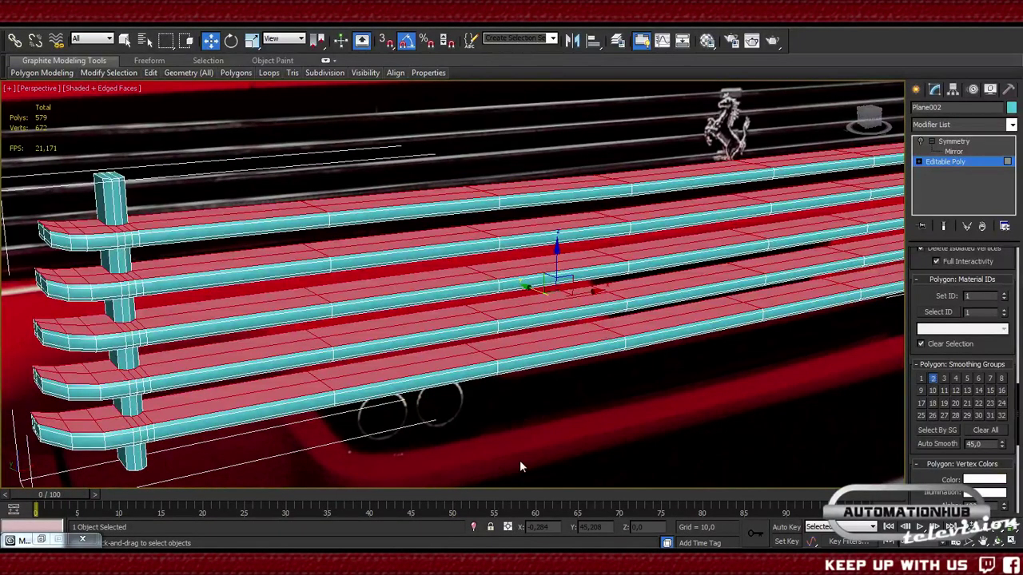
{"action": "left_click", "coordinate": [381, 407]}
{"action": "key", "text": "F4"}
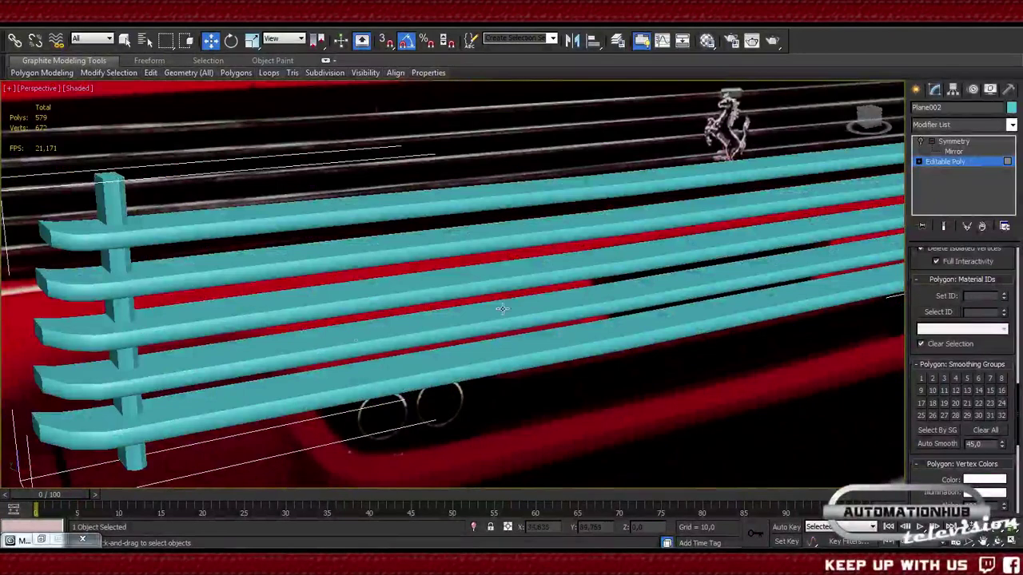
{"action": "middle_click_drag", "start_coordinate": [114, 370], "coordinate": [326, 361]}
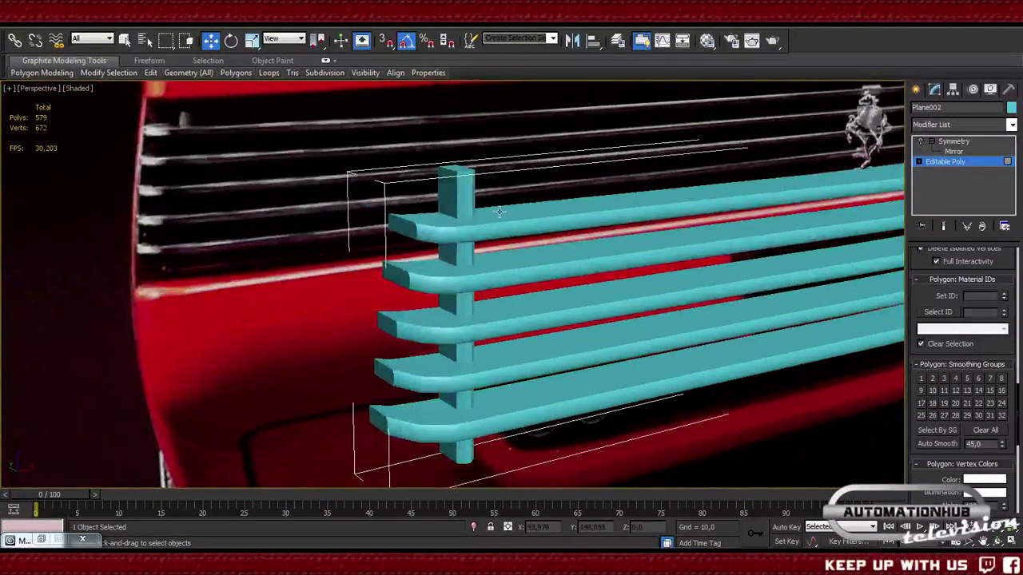
- Show edged faces again and select the visible side faces of the vertical post's two uppermost sections
{"action": "left_click", "coordinate": [462, 191]}
{"action": "key", "text": "F4"}
{"action": "scroll", "coordinate": [470, 200], "scroll_direction": "up", "scroll_amount": 1}
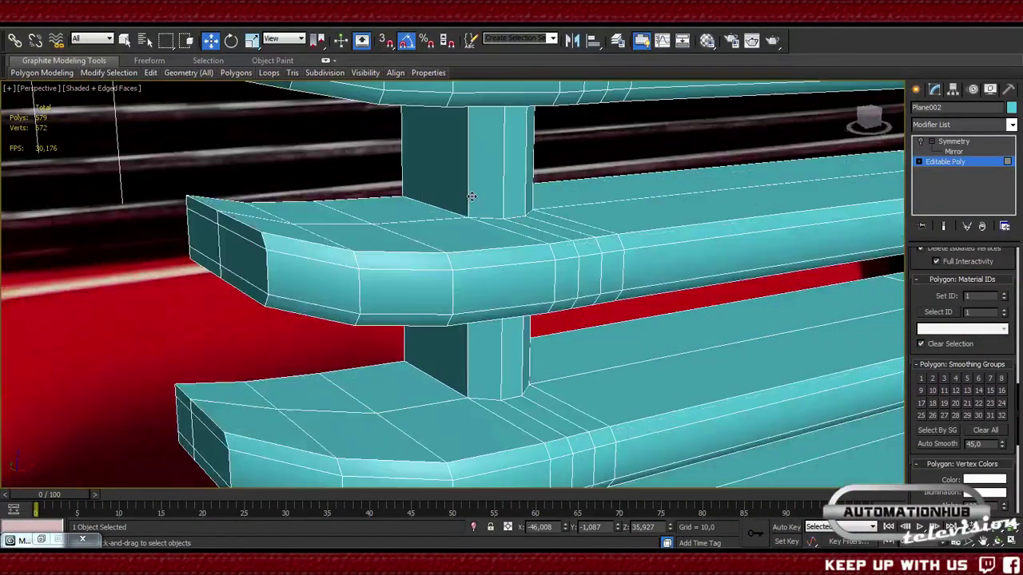
{"action": "scroll", "coordinate": [478, 208], "scroll_direction": "down", "scroll_amount": 1}
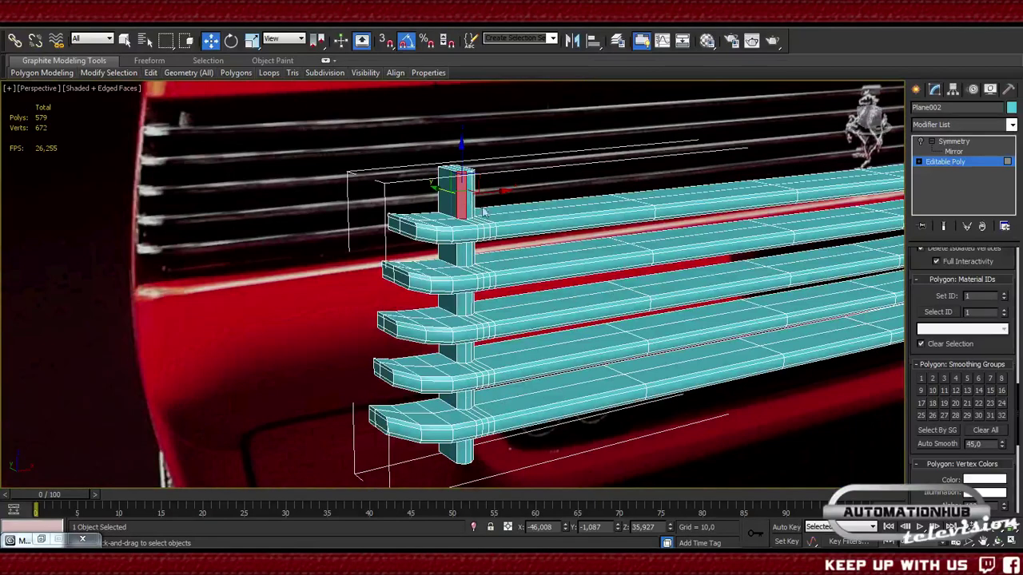
{"action": "left_click", "coordinate": [456, 200], "text": "shift"}
{"action": "left_click", "coordinate": [463, 257], "text": "ctrl"}
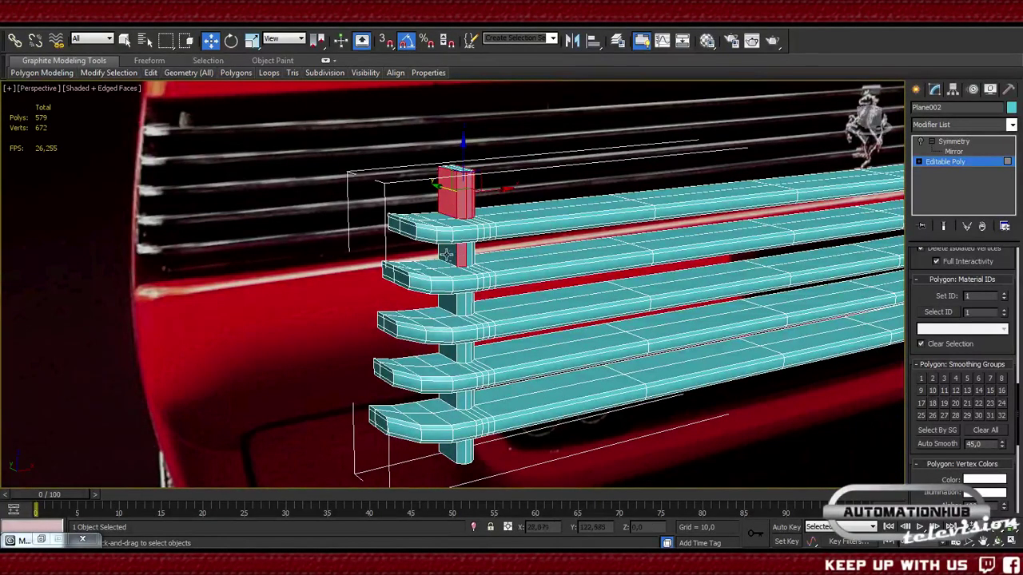
{"action": "left_click", "coordinate": [447, 254], "text": "shift"}
- Add the visible side faces of the post's remaining sections, down to below the lowest bar, to the selection
{"action": "left_click", "coordinate": [469, 308], "text": "ctrl"}
{"action": "left_click", "coordinate": [447, 305], "text": "shift"}
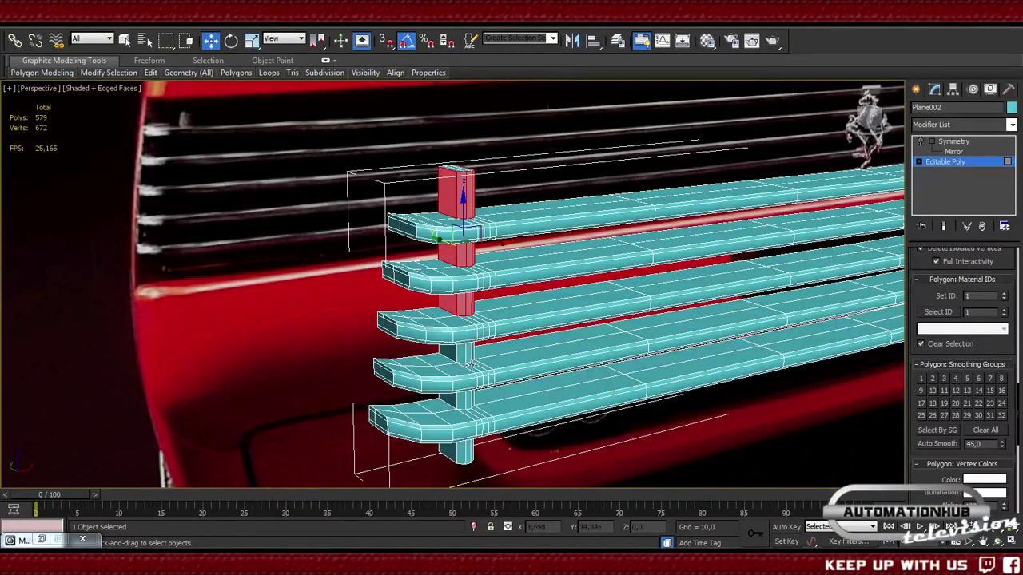
{"action": "left_click", "coordinate": [461, 357], "text": "ctrl"}
{"action": "left_click", "coordinate": [457, 401], "text": "ctrl"}
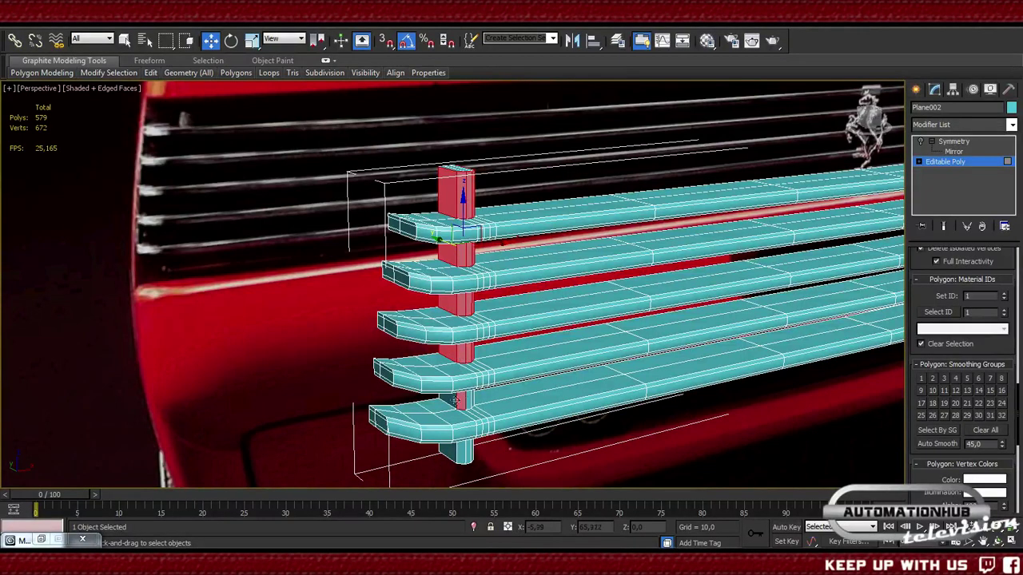
{"action": "left_click", "coordinate": [452, 399], "text": "ctrl"}
{"action": "left_click", "coordinate": [449, 454], "text": "ctrl"}
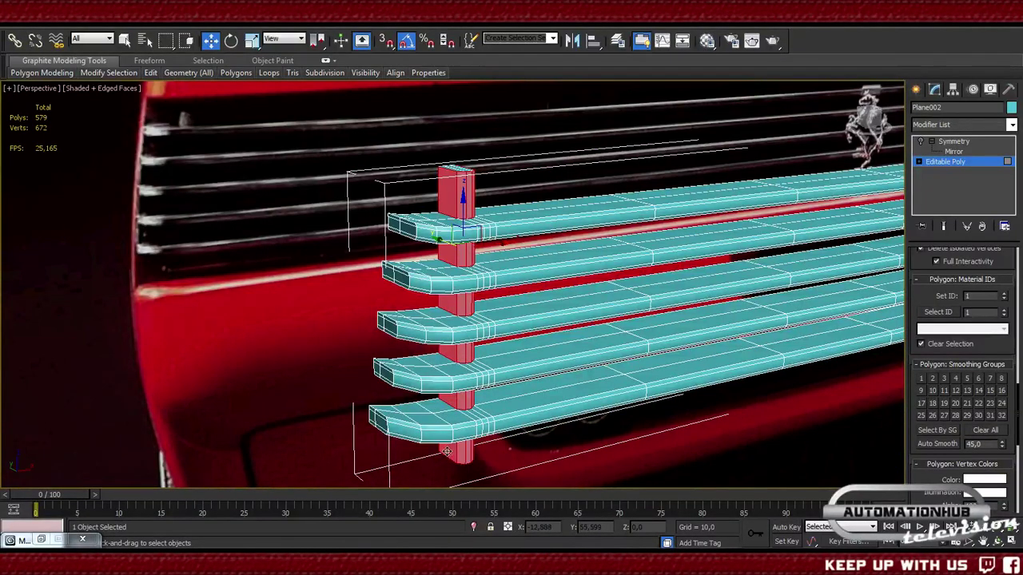
- Check the post's face selection in the top and front views and assign it smoothing group 3
{"action": "key", "text": "t"}
{"action": "middle_click_drag", "start_coordinate": [572, 150], "coordinate": [411, 126]}
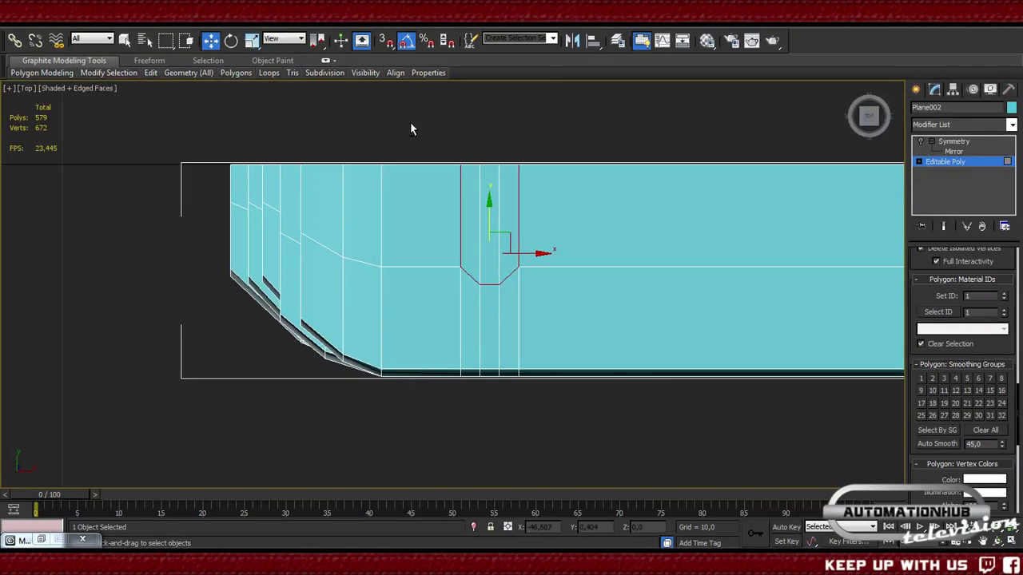
{"action": "left_click_drag", "start_coordinate": [408, 123], "coordinate": [479, 175]}
{"action": "left_click_drag", "start_coordinate": [395, 144], "coordinate": [485, 136]}
{"action": "key", "text": "f"}
{"action": "key", "text": "p"}
{"action": "mouse_move", "coordinate": [445, 380]}
{"action": "middle_mouse_down"}
{"action": "mouse_move", "coordinate": [554, 376]}
{"action": "mouse_move", "coordinate": [428, 375]}
{"action": "middle_mouse_up"}
{"action": "scroll", "coordinate": [428, 376], "scroll_direction": "up", "scroll_amount": 6}
{"action": "middle_click_drag", "start_coordinate": [332, 275], "coordinate": [417, 274]}
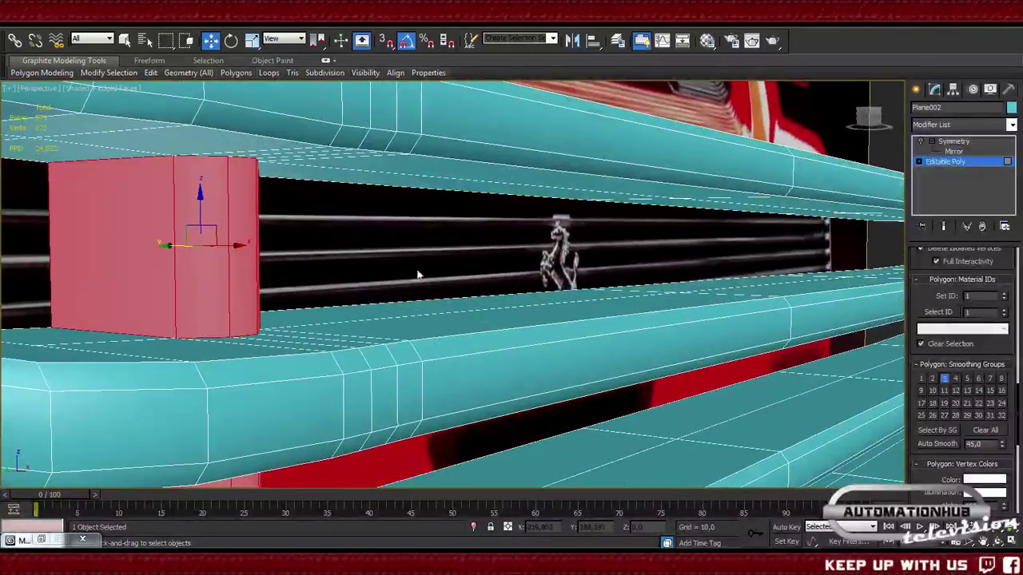
- Clear the selection and examine the shading of the post and bar ends without edges
{"action": "left_click", "coordinate": [408, 277]}
{"action": "key", "text": "F4"}
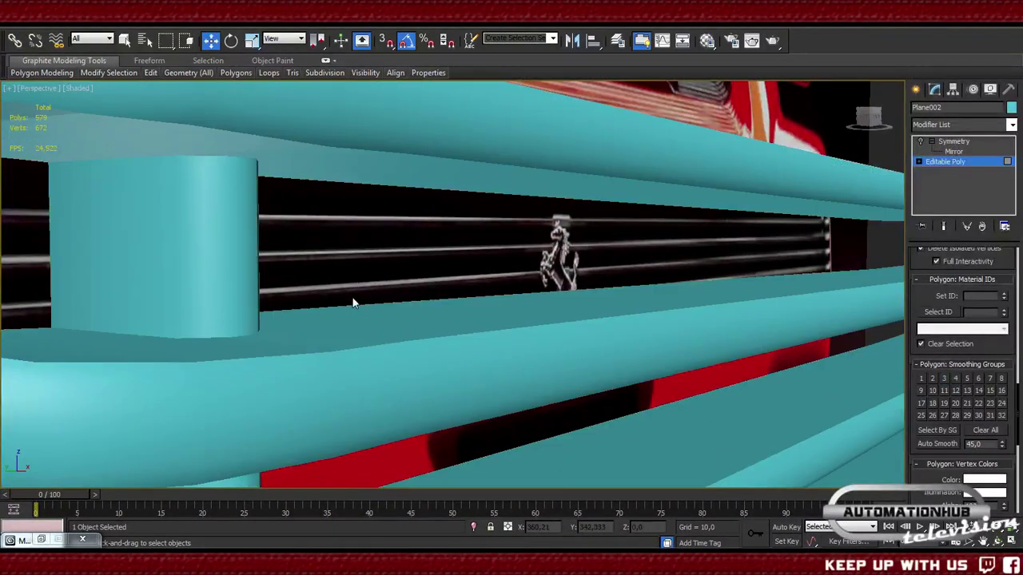
{"action": "middle_click_drag", "start_coordinate": [169, 251], "coordinate": [836, 334]}
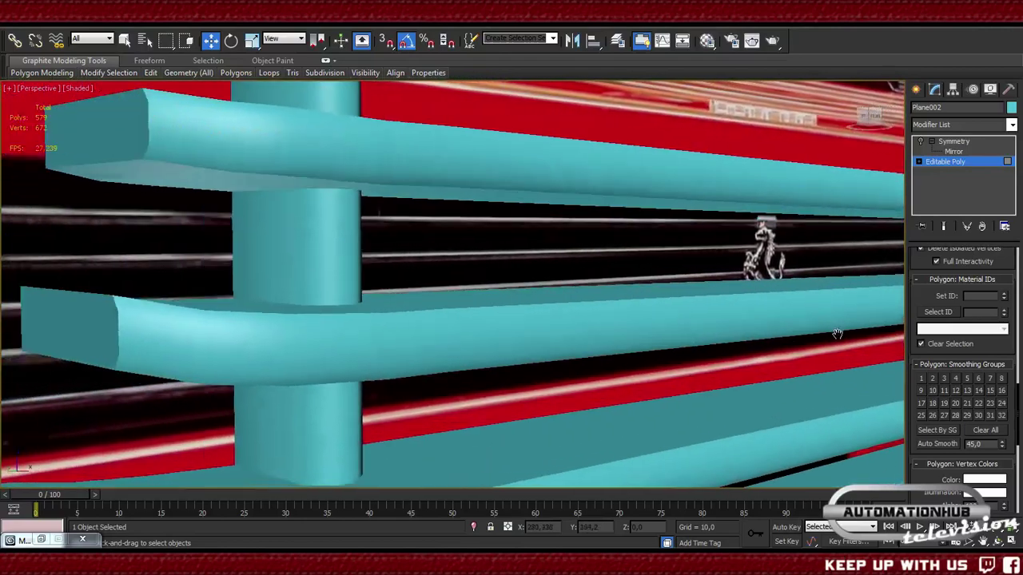
{"action": "mouse_move", "coordinate": [399, 279]}
{"action": "middle_mouse_down", "text": "alt"}
{"action": "mouse_move", "coordinate": [337, 288]}
{"action": "mouse_move", "coordinate": [390, 293]}
{"action": "middle_mouse_up", "text": "alt"}
- Select the front upper faces around a bar's rounded corner and toggle smoothing group 1 on and off for them
{"action": "left_click", "coordinate": [550, 353]}
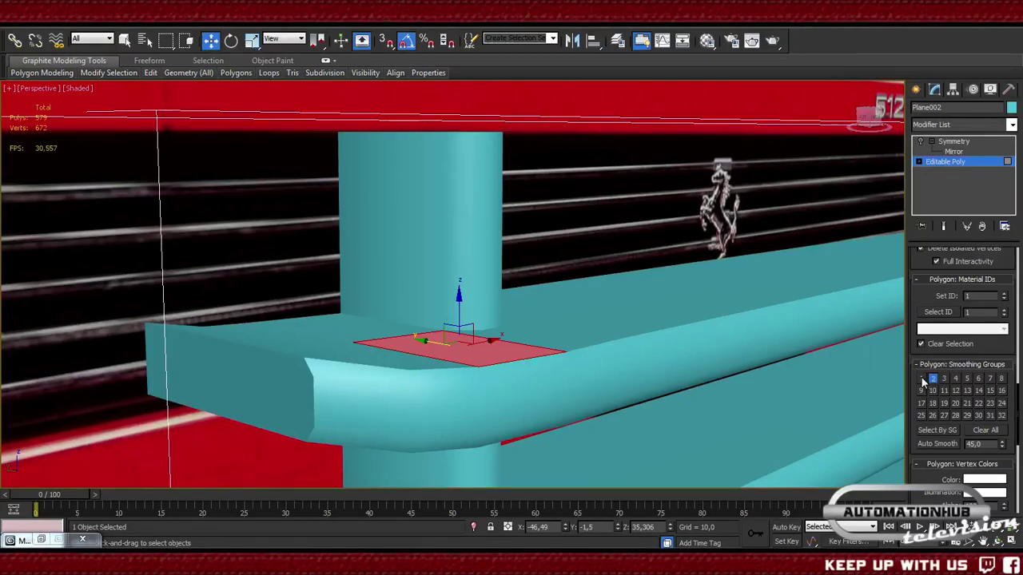
{"action": "left_click", "coordinate": [321, 359], "text": "ctrl"}
{"action": "left_click", "coordinate": [320, 359], "text": "ctrl"}
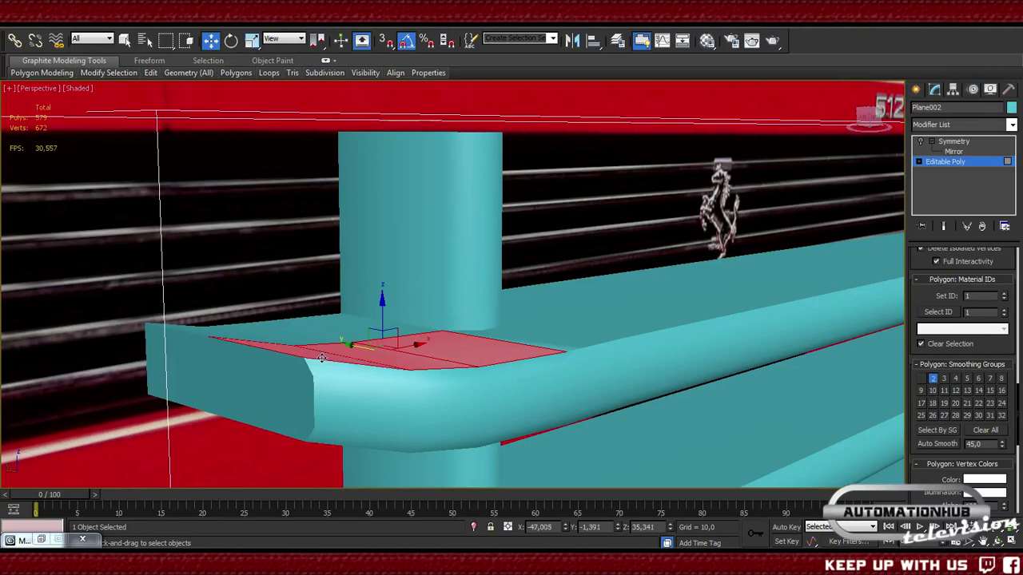
{"action": "left_click", "coordinate": [922, 379]}
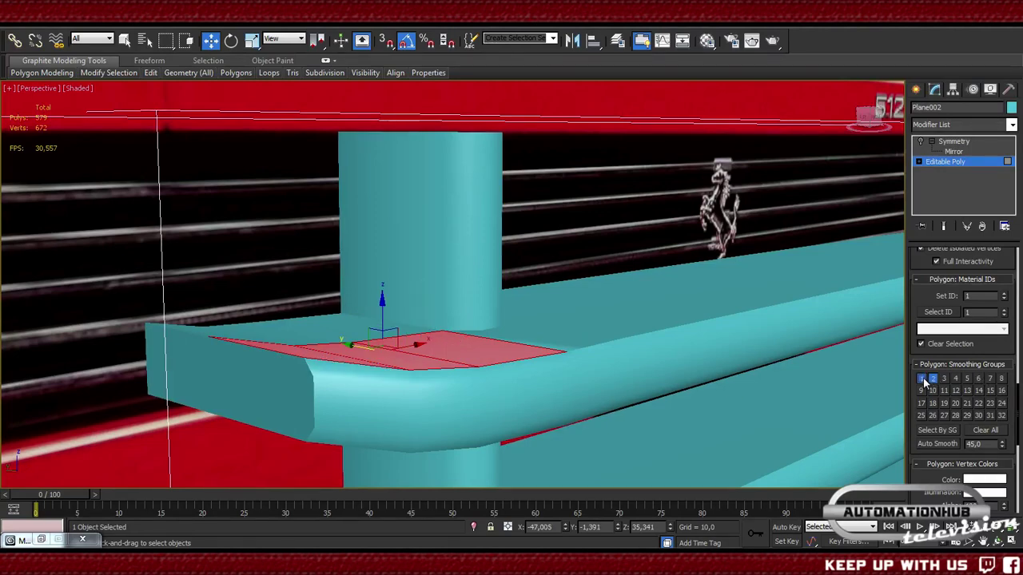
{"action": "left_click", "coordinate": [923, 378]}
{"action": "left_click", "coordinate": [923, 378]}
{"action": "left_click", "coordinate": [923, 378]}
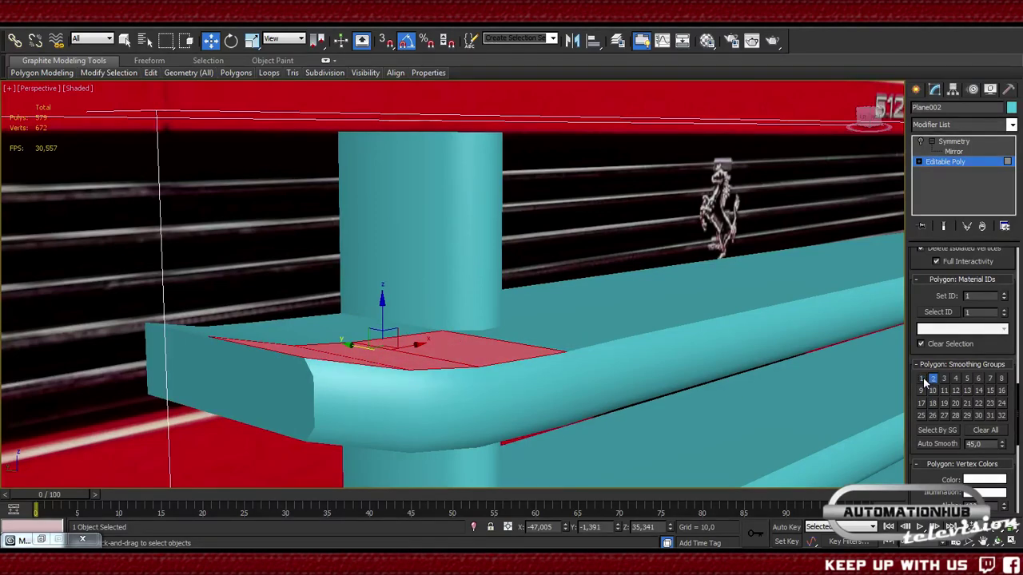
- Restore the corner face selection, add smoothing group 1 to those faces and deselect them to compare the shading
{"action": "left_click", "coordinate": [537, 236]}
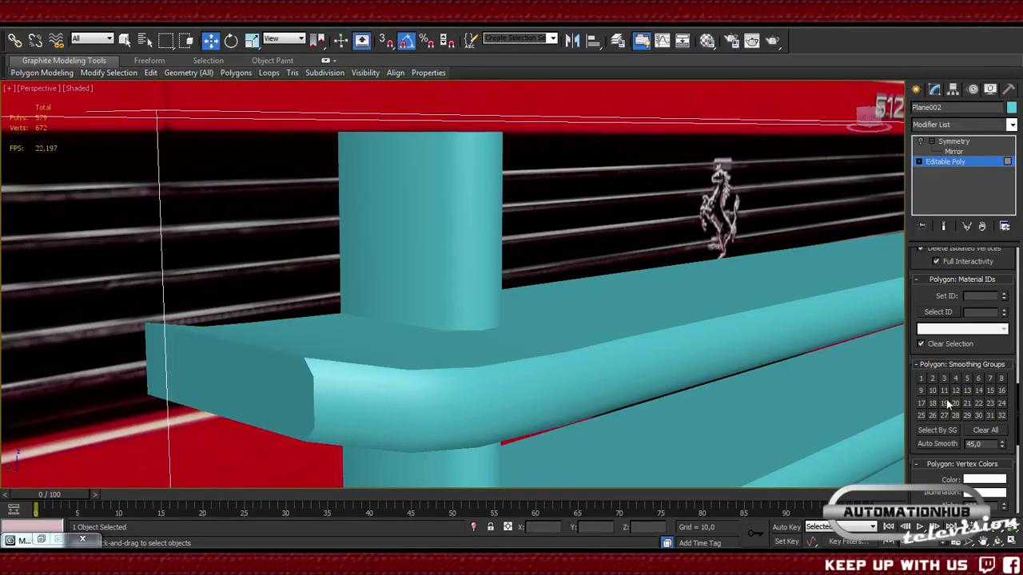
{"action": "key", "text": "ctrl+z"}
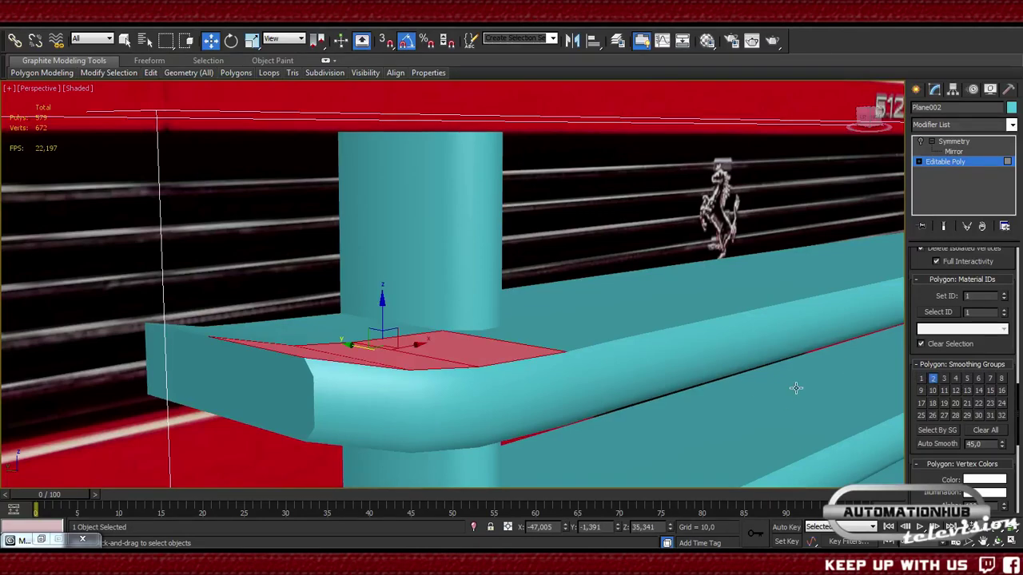
{"action": "left_click", "coordinate": [921, 379]}
{"action": "left_click", "coordinate": [589, 232]}
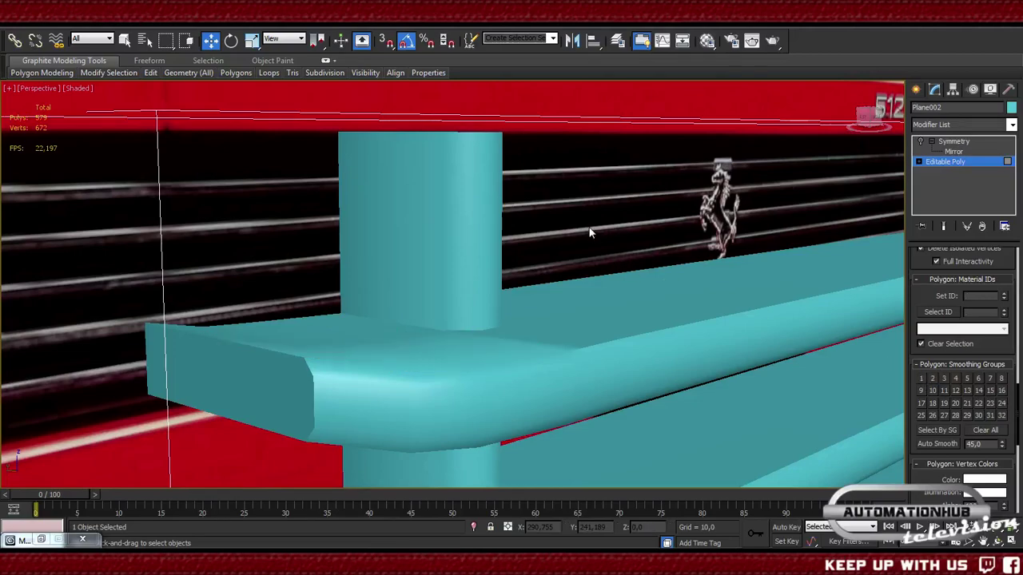
- Examine the smoothed bar corner, end cap and post from several angles, and display the edged faces again
{"action": "middle_click_drag", "start_coordinate": [639, 305], "coordinate": [487, 249], "text": "alt"}
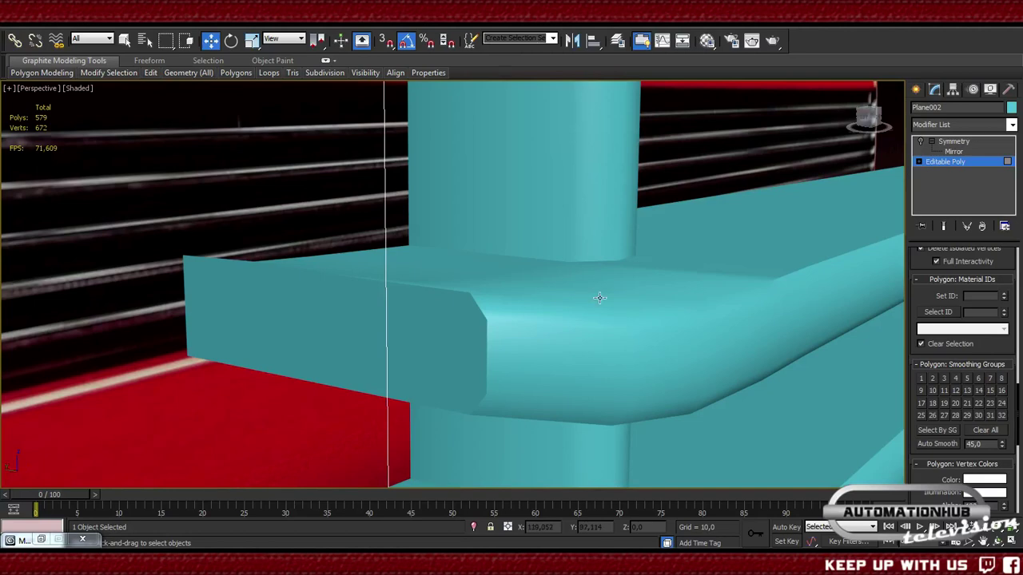
{"action": "key", "text": "shift+z"}
{"action": "middle_click_drag", "start_coordinate": [612, 298], "coordinate": [258, 215]}
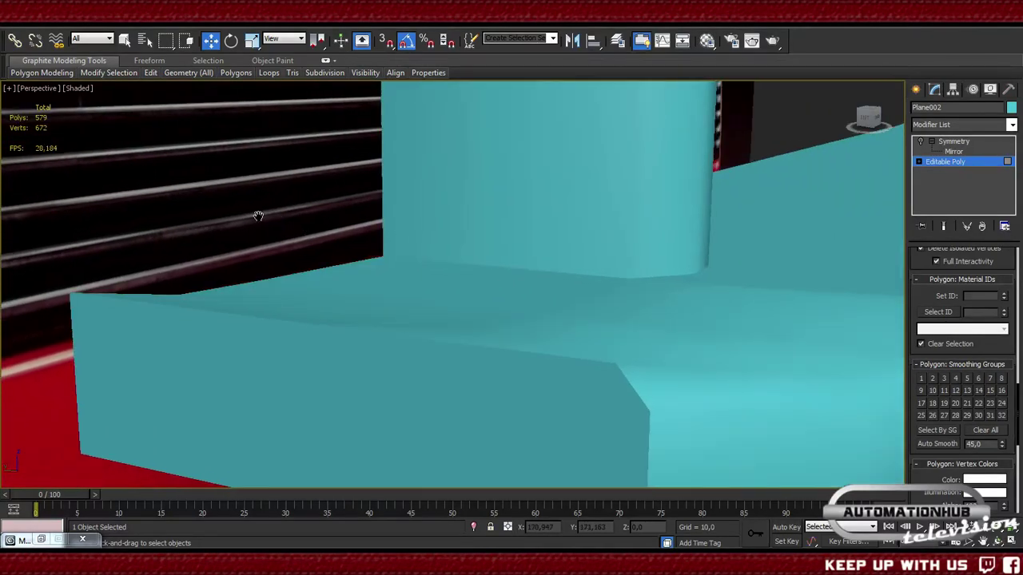
{"action": "scroll", "coordinate": [609, 297], "scroll_direction": "down", "scroll_amount": 5}
{"action": "scroll", "coordinate": [650, 354], "scroll_direction": "up", "scroll_amount": 5}
{"action": "middle_click_drag", "start_coordinate": [671, 349], "coordinate": [386, 381]}
{"action": "scroll", "coordinate": [585, 249], "scroll_direction": "up", "scroll_amount": 3}
{"action": "middle_click_drag", "start_coordinate": [586, 251], "coordinate": [567, 340]}
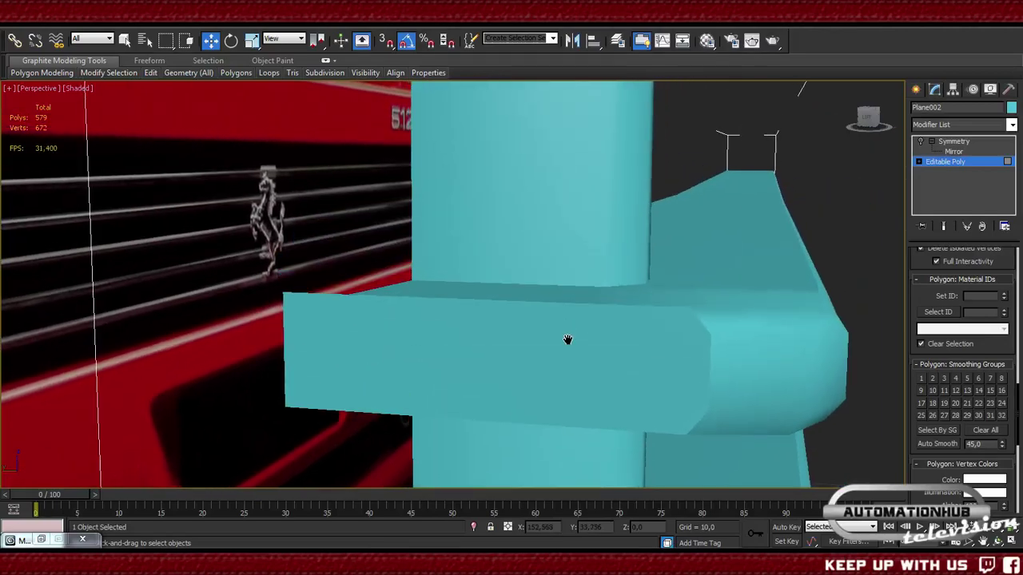
{"action": "scroll", "coordinate": [564, 331], "scroll_direction": "down", "scroll_amount": 5}
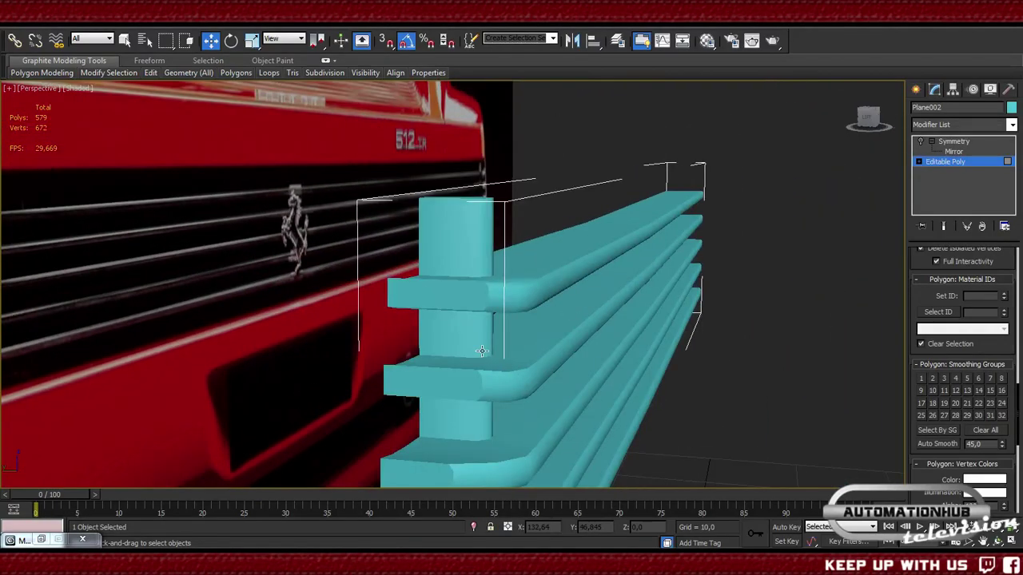
{"action": "middle_click_drag", "start_coordinate": [482, 351], "coordinate": [600, 313], "text": "alt"}
{"action": "key", "text": "F4"}
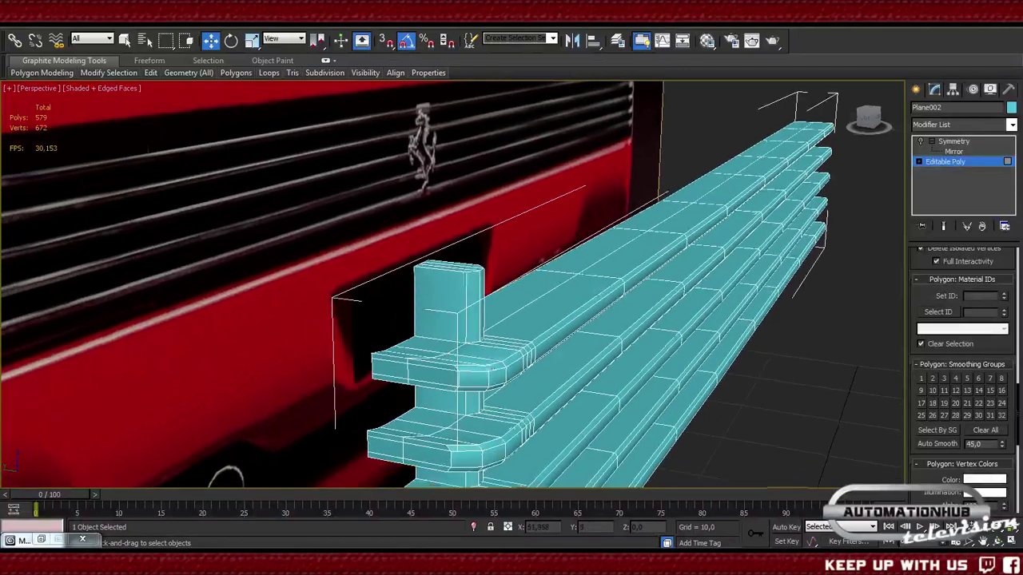
- Check the smoothing groups of individual upper faces around the topmost bar's rounded corner and beside the post
{"action": "scroll", "coordinate": [429, 380], "scroll_direction": "up", "scroll_amount": 2}
{"action": "scroll", "coordinate": [466, 416], "scroll_direction": "up", "scroll_amount": 2}
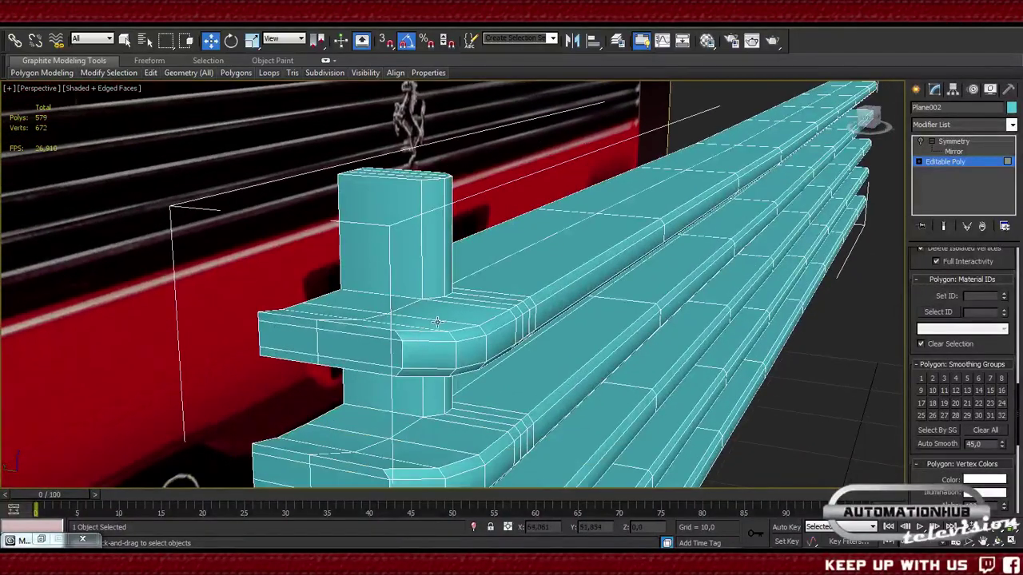
{"action": "left_click", "coordinate": [370, 298]}
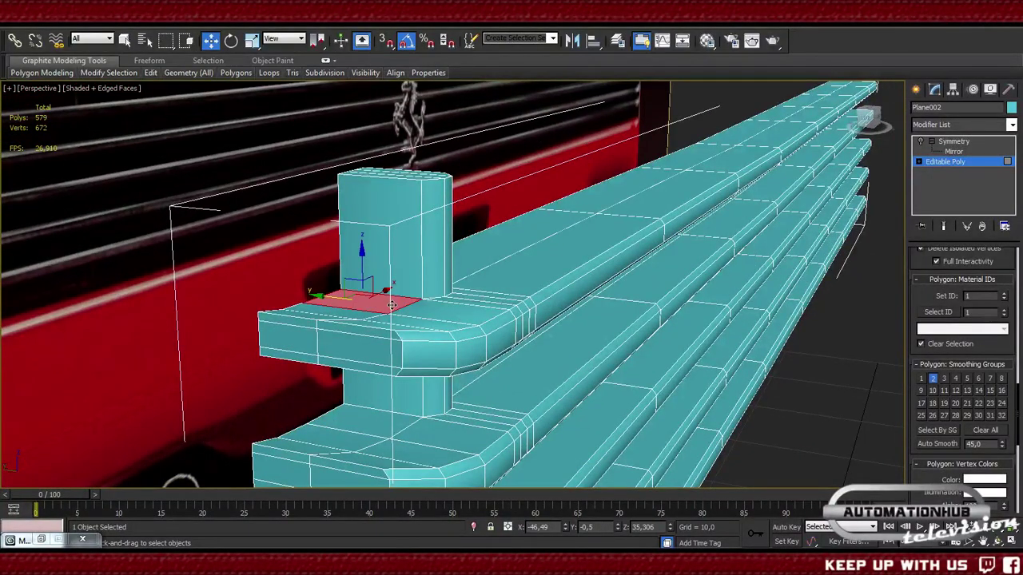
{"action": "left_click", "coordinate": [495, 324]}
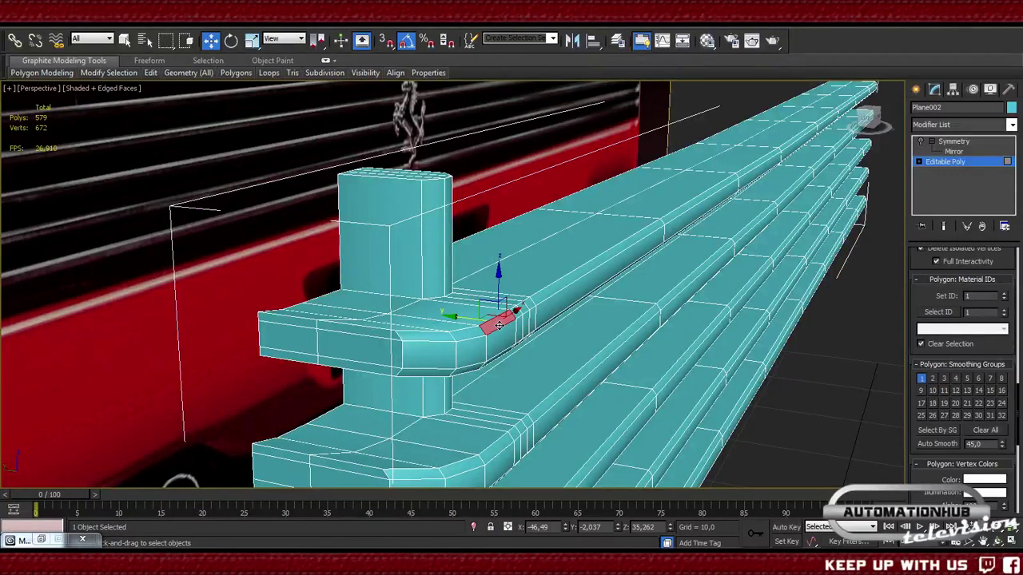
{"action": "left_click", "coordinate": [472, 314]}
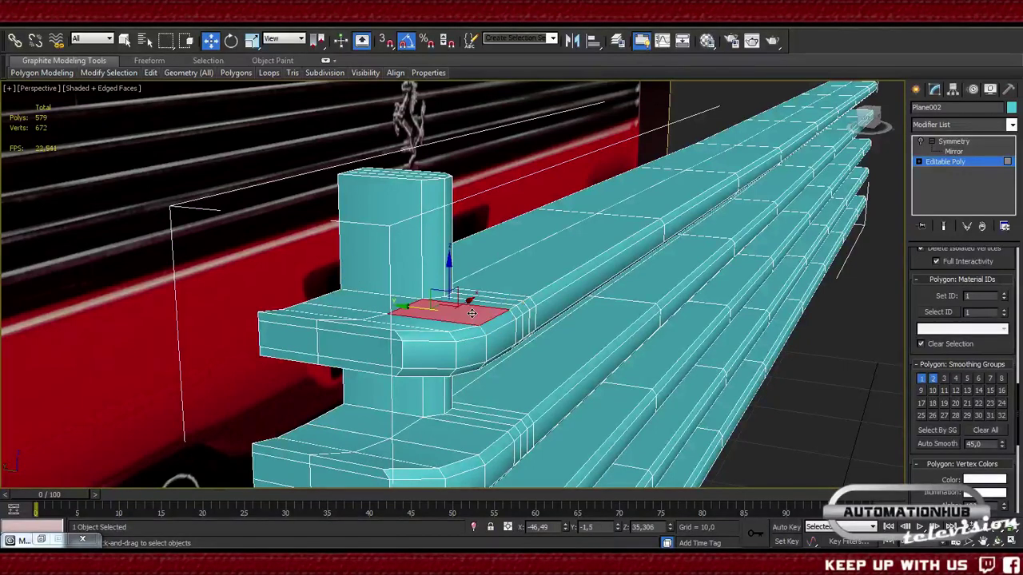
{"action": "left_click", "coordinate": [392, 331]}
{"action": "left_click", "coordinate": [420, 324]}
{"action": "left_click", "coordinate": [404, 326], "text": "shift"}
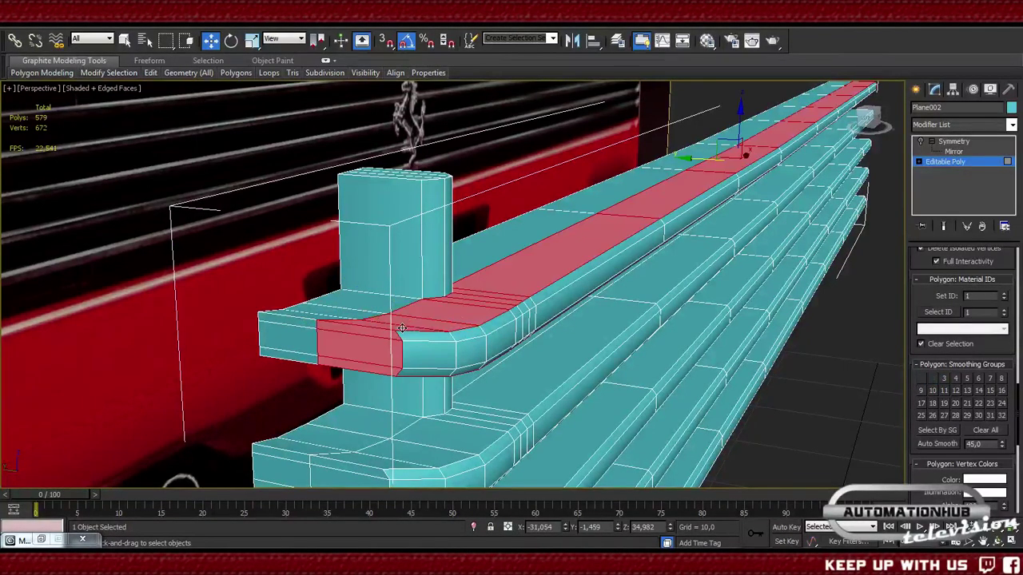
{"action": "left_click", "coordinate": [521, 299]}
- Select the front row of upper faces on the topmost bar, from its rounded corner to the far end
{"action": "left_click", "coordinate": [395, 332]}
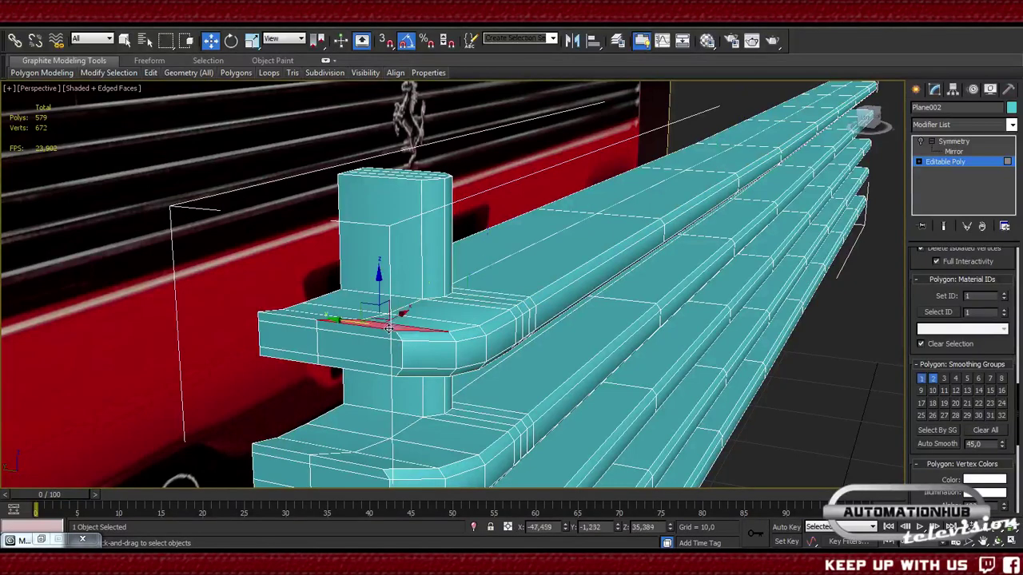
{"action": "left_click", "coordinate": [463, 317]}
{"action": "left_click", "coordinate": [483, 304]}
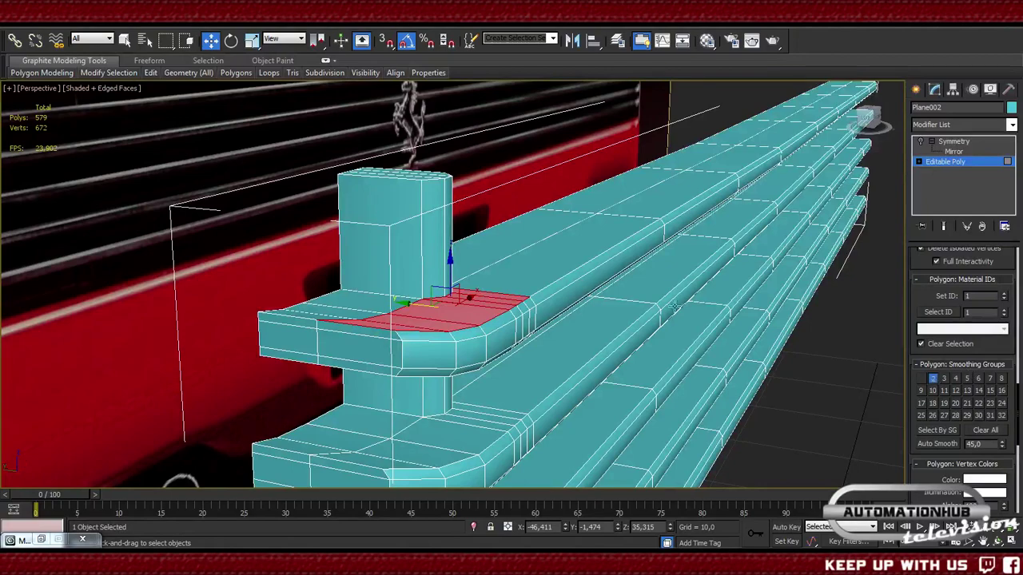
{"action": "left_click", "coordinate": [571, 263], "text": "ctrl"}
{"action": "left_click", "coordinate": [676, 210], "text": "ctrl"}
{"action": "key", "text": "ctrl+z"}
{"action": "left_click", "coordinate": [672, 199], "text": "ctrl"}
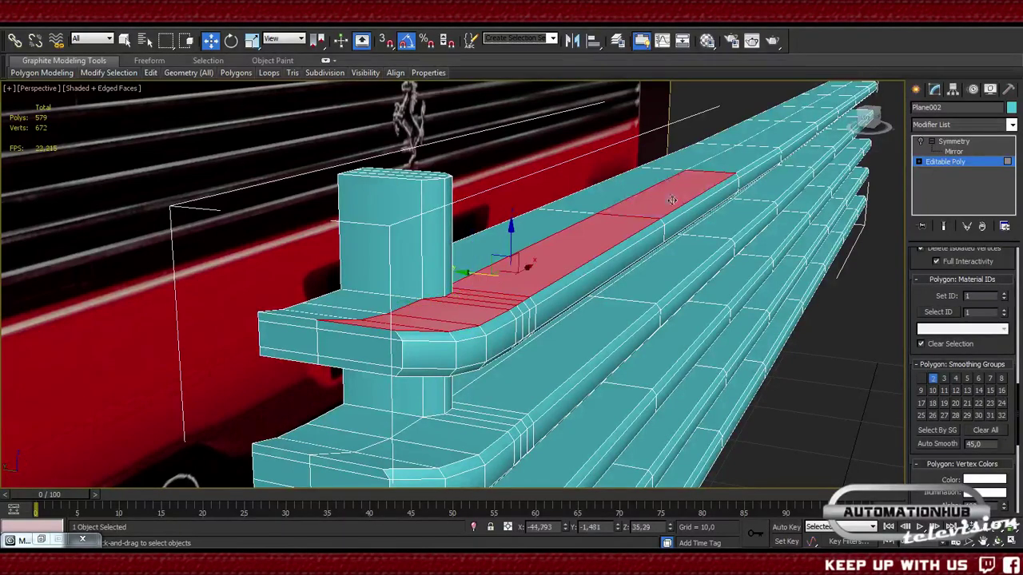
{"action": "left_click", "coordinate": [755, 158], "text": "ctrl"}
{"action": "left_click", "coordinate": [785, 136], "text": "ctrl"}
{"action": "left_click", "coordinate": [813, 117], "text": "ctrl"}
{"action": "left_click", "coordinate": [847, 96], "text": "ctrl"}
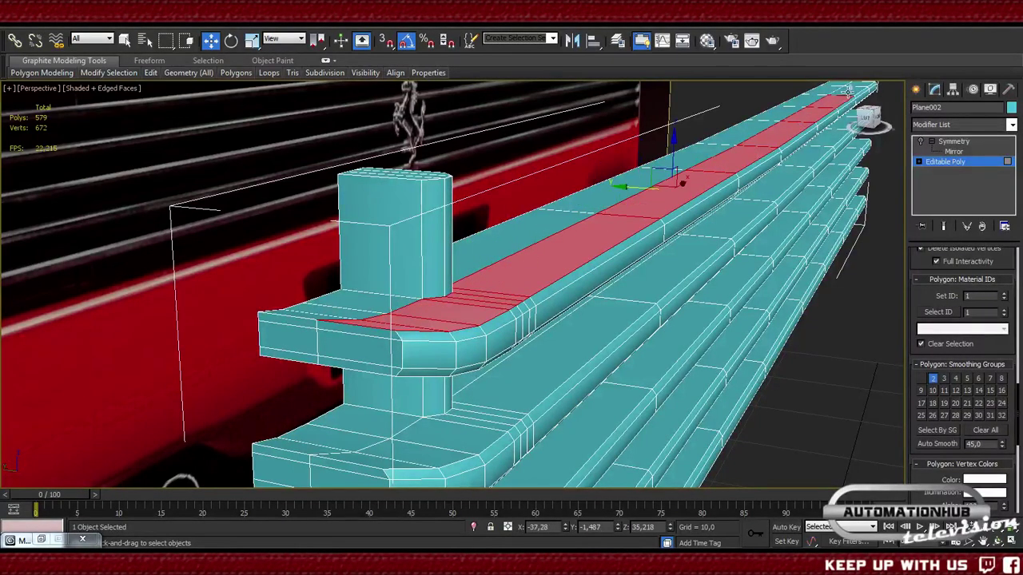
{"action": "left_click", "coordinate": [847, 92], "text": "ctrl"}
{"action": "middle_click_drag", "start_coordinate": [787, 152], "coordinate": [717, 201]}
{"action": "left_click", "coordinate": [846, 94], "text": "ctrl"}
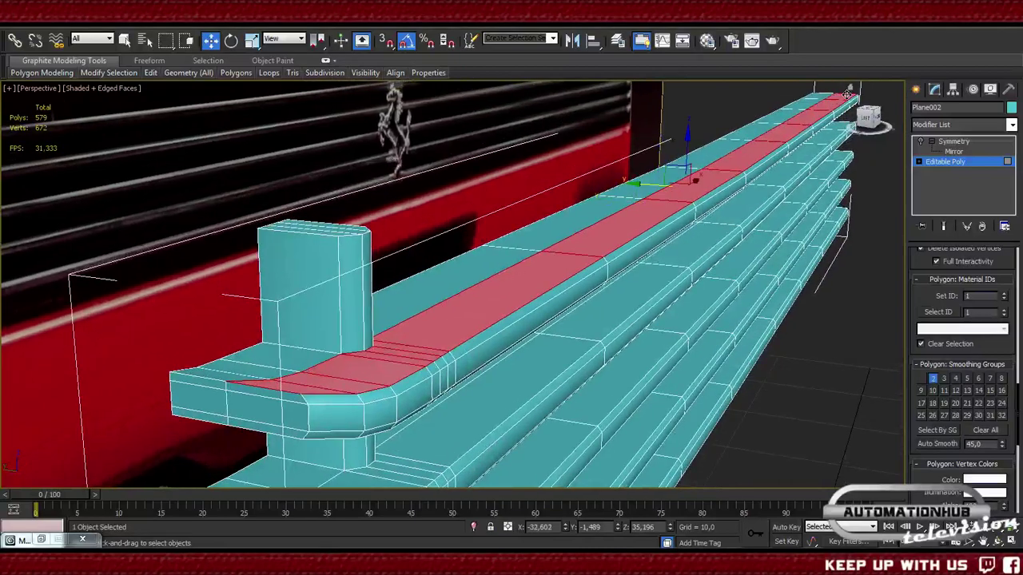
- Add the front row of upper faces along the second bar, including its rounded corner, to the selection
{"action": "left_click", "coordinate": [835, 132], "text": "ctrl"}
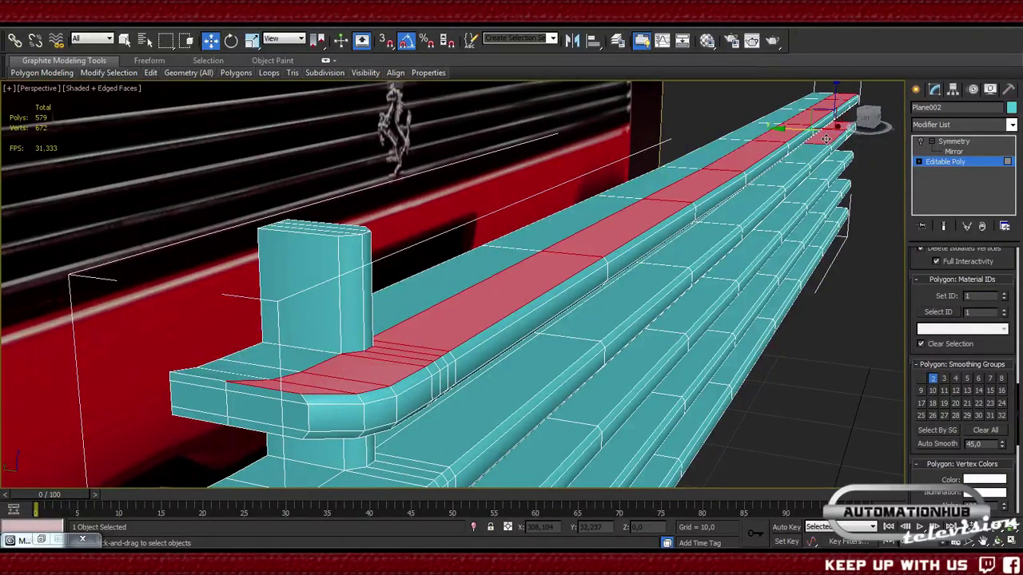
{"action": "left_click", "coordinate": [804, 156], "text": "ctrl"}
{"action": "left_click", "coordinate": [770, 179], "text": "ctrl"}
{"action": "left_click", "coordinate": [740, 209], "text": "ctrl"}
{"action": "left_click", "coordinate": [700, 243], "text": "ctrl"}
{"action": "left_click", "coordinate": [637, 295], "text": "ctrl"}
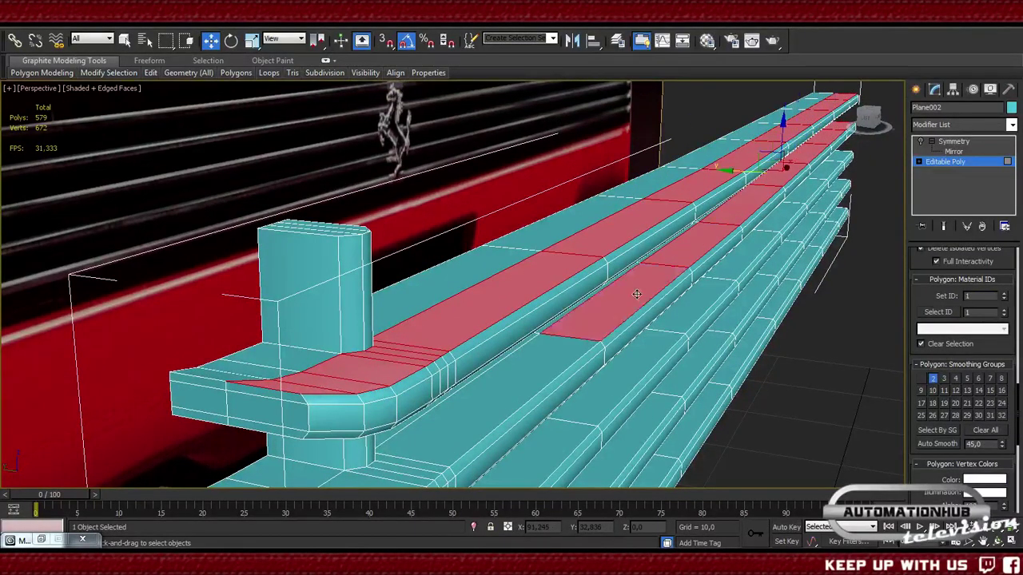
{"action": "left_click", "coordinate": [528, 363], "text": "ctrl"}
{"action": "middle_click_drag", "start_coordinate": [484, 401], "coordinate": [552, 328]}
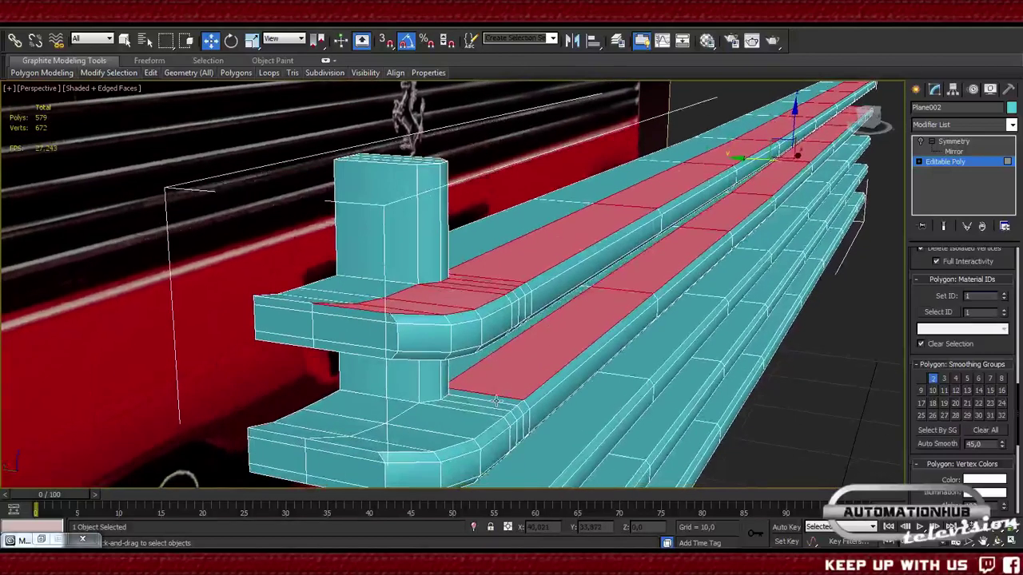
{"action": "left_click", "coordinate": [495, 401], "text": "ctrl"}
{"action": "left_click", "coordinate": [489, 408], "text": "ctrl"}
{"action": "left_click", "coordinate": [484, 415], "text": "ctrl"}
{"action": "left_click", "coordinate": [484, 413], "text": "ctrl"}
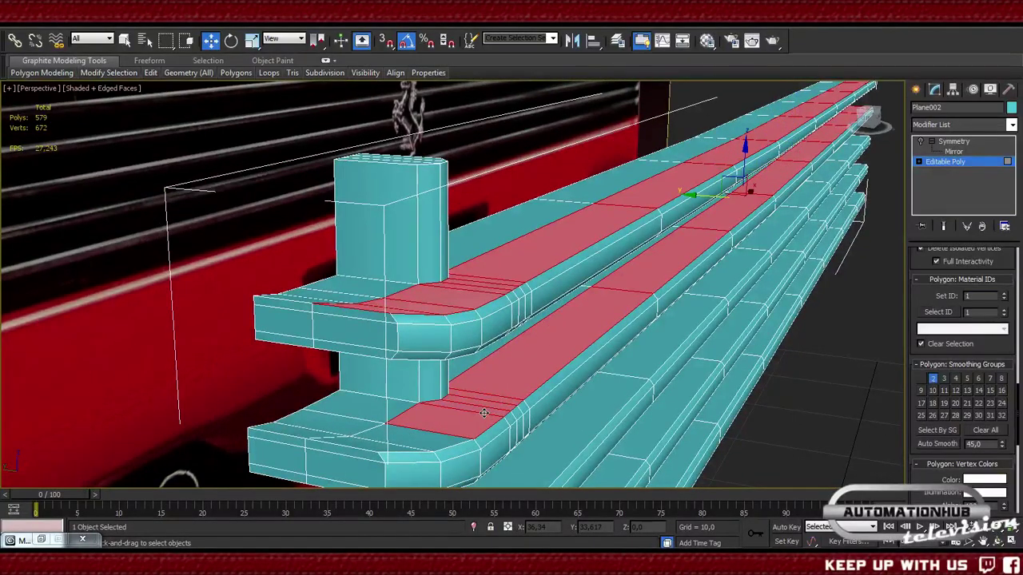
{"action": "left_click", "coordinate": [404, 445], "text": "ctrl"}
{"action": "left_click", "coordinate": [382, 445], "text": "ctrl"}
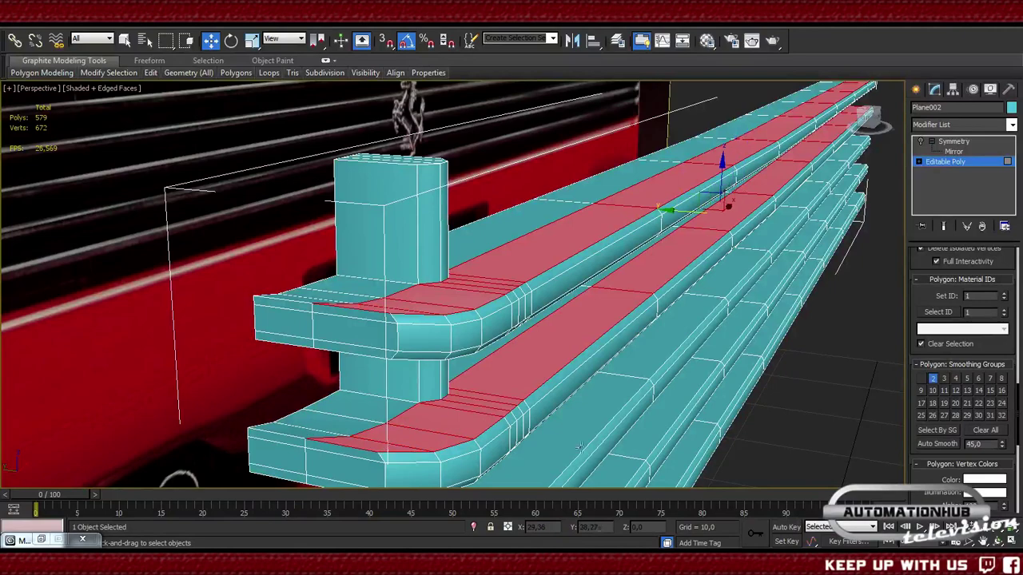
- Extend the selection with the third bar's front row of upper faces, from the rounded corner to the far end
{"action": "middle_click_drag", "start_coordinate": [589, 443], "coordinate": [484, 324]}
{"action": "left_click", "coordinate": [230, 428], "text": "ctrl"}
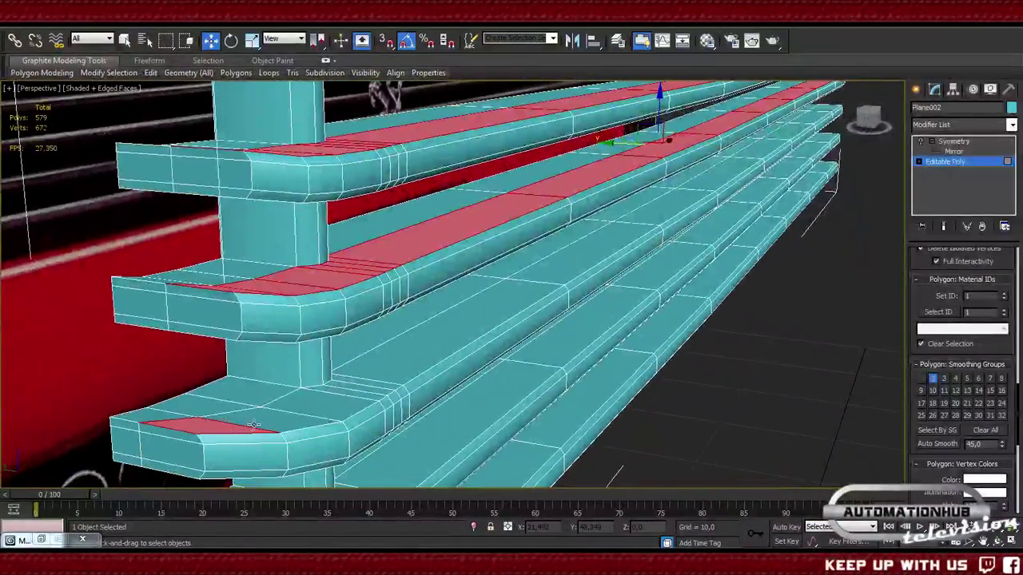
{"action": "left_click", "coordinate": [291, 412], "text": "ctrl"}
{"action": "left_click", "coordinate": [354, 396], "text": "ctrl"}
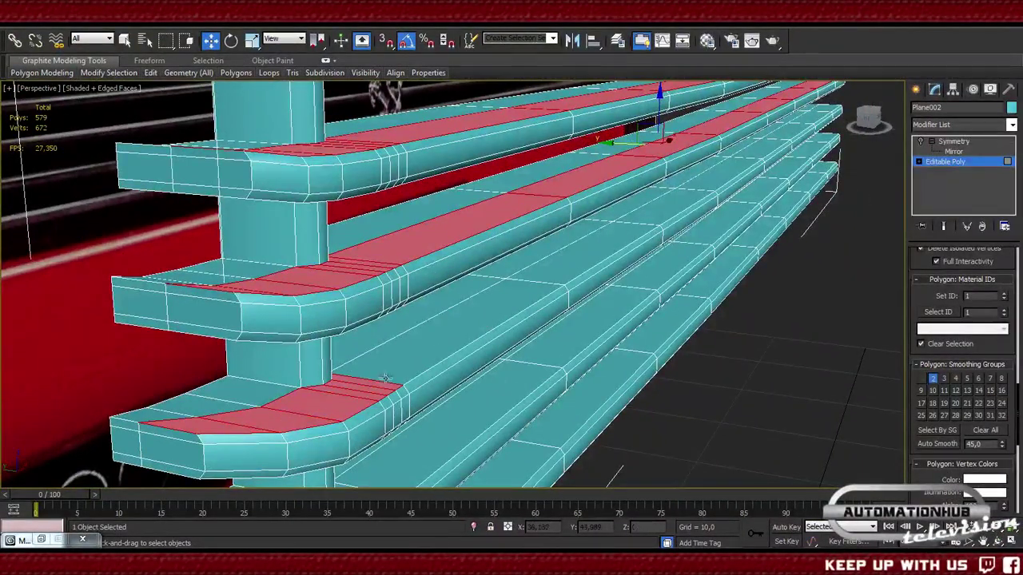
{"action": "left_click", "coordinate": [394, 369], "text": "ctrl"}
{"action": "left_click", "coordinate": [567, 272], "text": "ctrl"}
{"action": "left_click", "coordinate": [666, 210], "text": "ctrl"}
{"action": "left_click", "coordinate": [719, 178], "text": "ctrl"}
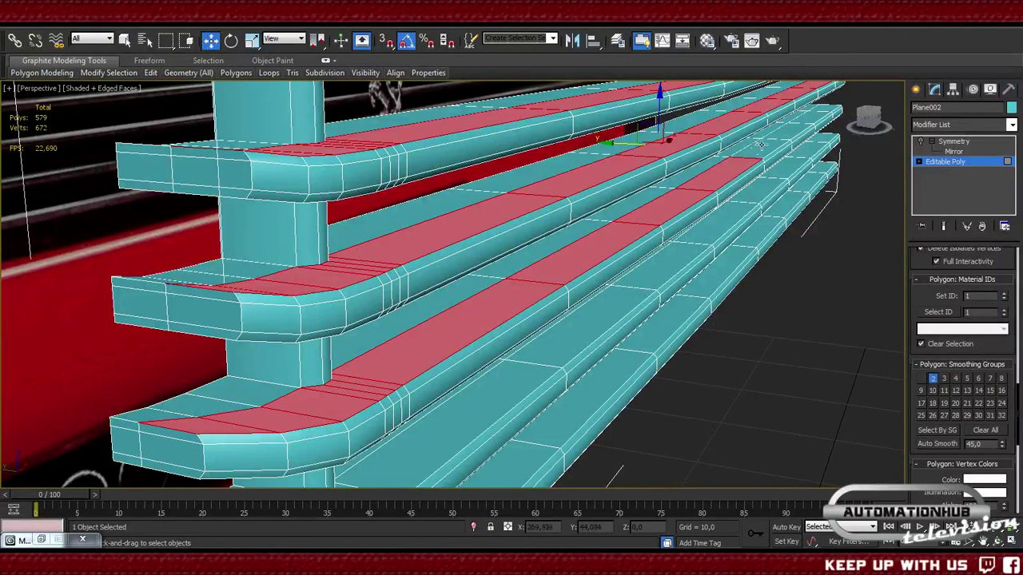
{"action": "left_click", "coordinate": [762, 144], "text": "ctrl"}
{"action": "left_click", "coordinate": [787, 135], "text": "ctrl"}
{"action": "left_click", "coordinate": [817, 116], "text": "ctrl"}
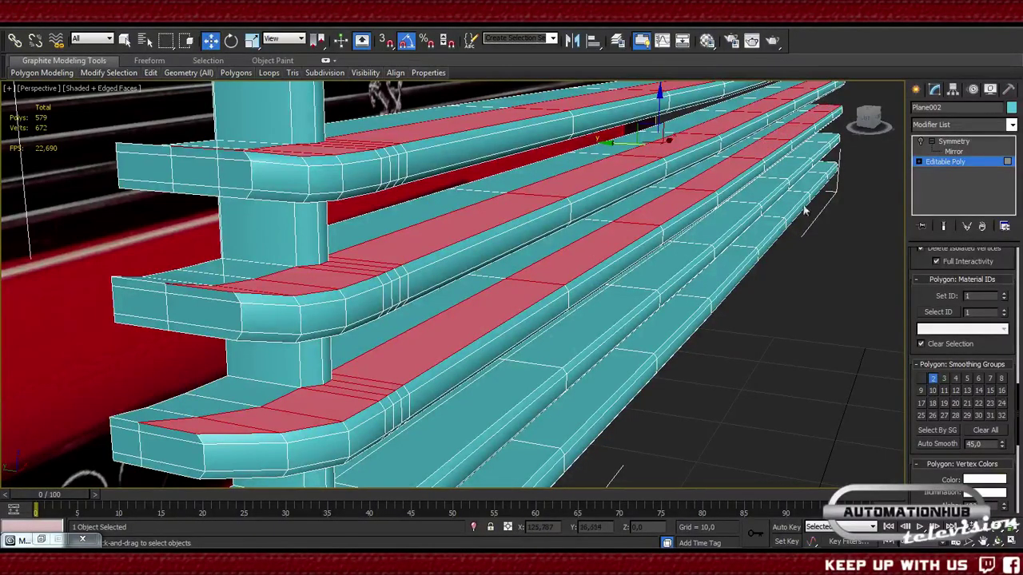
- Add the fourth bar's front row of upper faces, from the far end around the rounded corner, to the selection
{"action": "left_click", "coordinate": [825, 138], "text": "ctrl"}
{"action": "left_click", "coordinate": [815, 147], "text": "ctrl"}
{"action": "left_click", "coordinate": [789, 167], "text": "ctrl"}
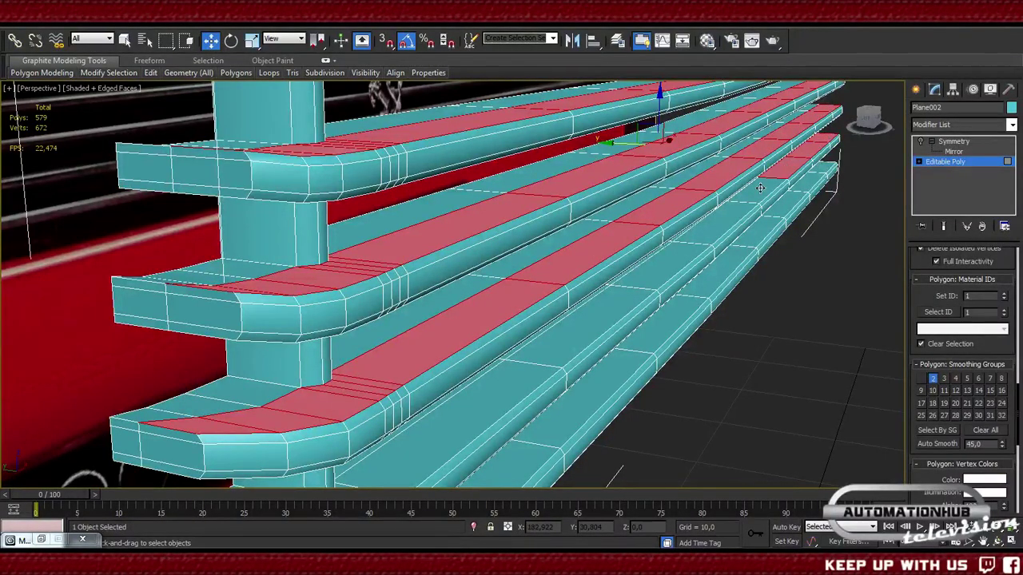
{"action": "left_click", "coordinate": [760, 188], "text": "ctrl"}
{"action": "left_click", "coordinate": [730, 212], "text": "ctrl"}
{"action": "left_click", "coordinate": [660, 263], "text": "ctrl"}
{"action": "left_click", "coordinate": [576, 328], "text": "ctrl"}
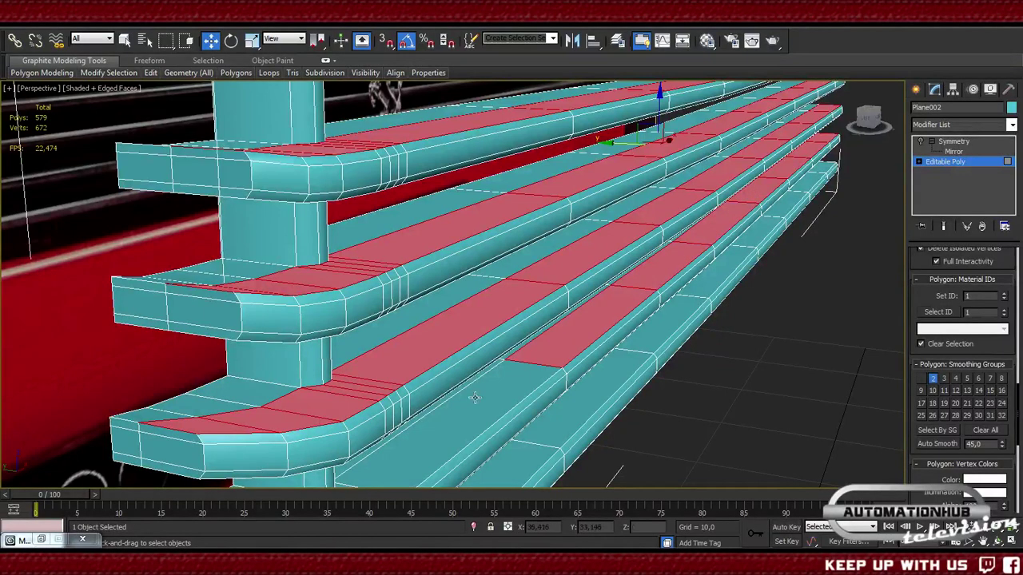
{"action": "left_click", "coordinate": [475, 399], "text": "ctrl"}
{"action": "middle_click_drag", "start_coordinate": [484, 433], "coordinate": [539, 322]}
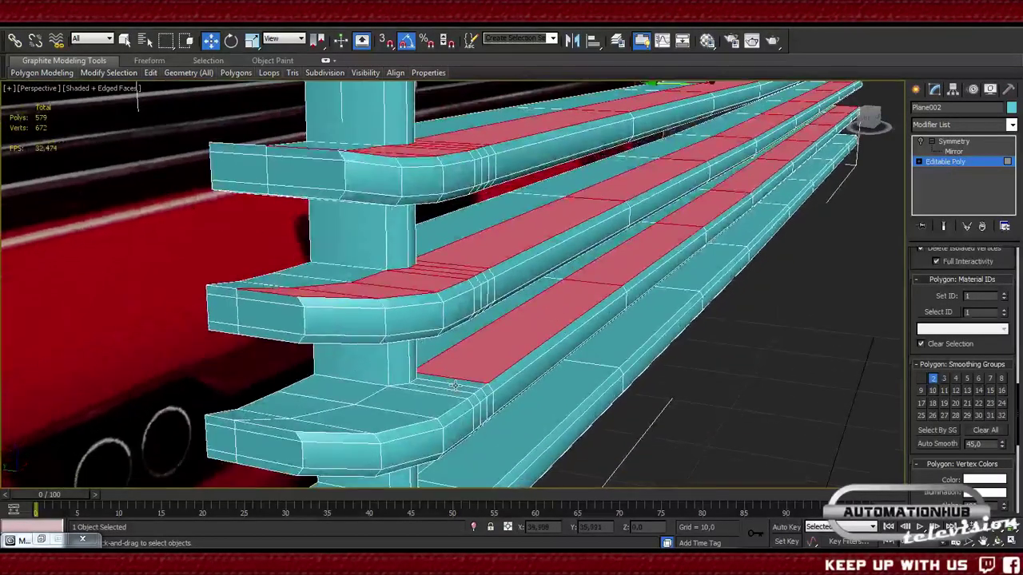
{"action": "left_click", "coordinate": [454, 384], "text": "ctrl"}
{"action": "left_click", "coordinate": [453, 388], "text": "ctrl"}
{"action": "left_click", "coordinate": [435, 393], "text": "ctrl"}
{"action": "left_click", "coordinate": [409, 407], "text": "ctrl"}
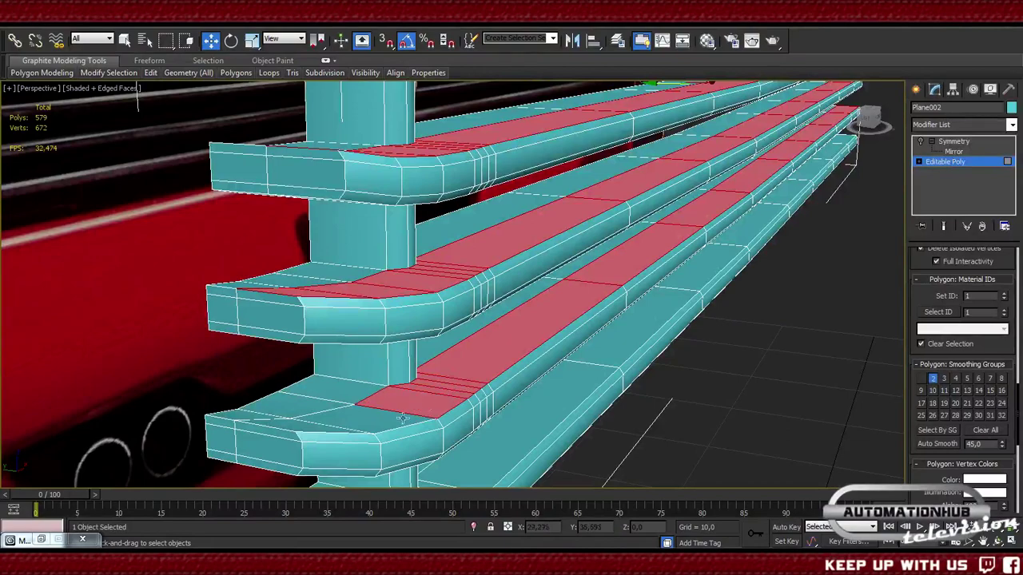
{"action": "left_click", "coordinate": [351, 421], "text": "ctrl"}
{"action": "left_click", "coordinate": [307, 430], "text": "ctrl"}
- Add the lowest bar's front row of upper faces, from the rounded corner to the far end, to the selection
{"action": "middle_click_drag", "start_coordinate": [487, 434], "coordinate": [438, 317]}
{"action": "left_click", "coordinate": [245, 407], "text": "ctrl"}
{"action": "left_click", "coordinate": [295, 405], "text": "ctrl"}
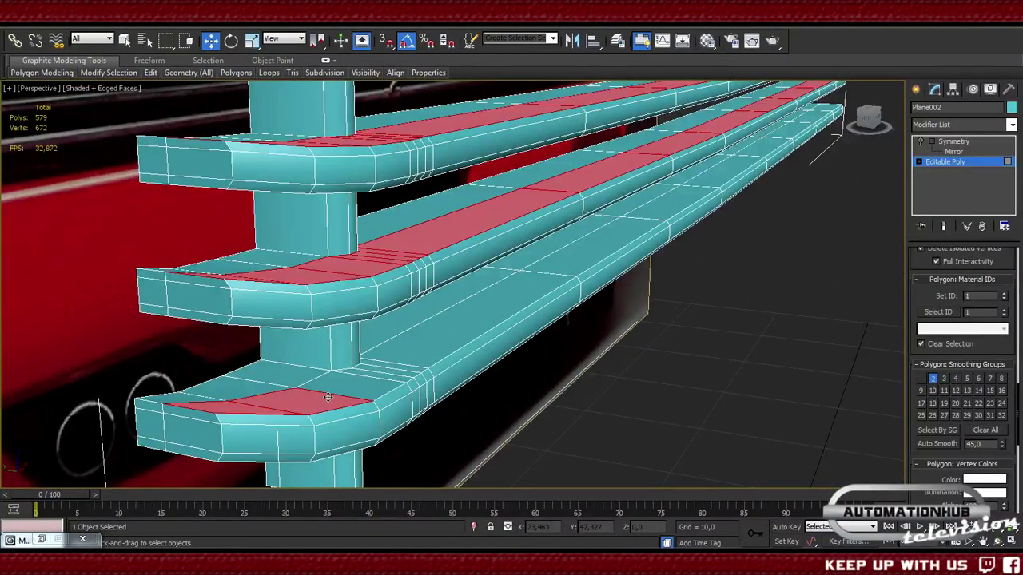
{"action": "left_click", "coordinate": [328, 397], "text": "alt"}
{"action": "left_click", "coordinate": [316, 402], "text": "ctrl"}
{"action": "left_click", "coordinate": [343, 390], "text": "ctrl"}
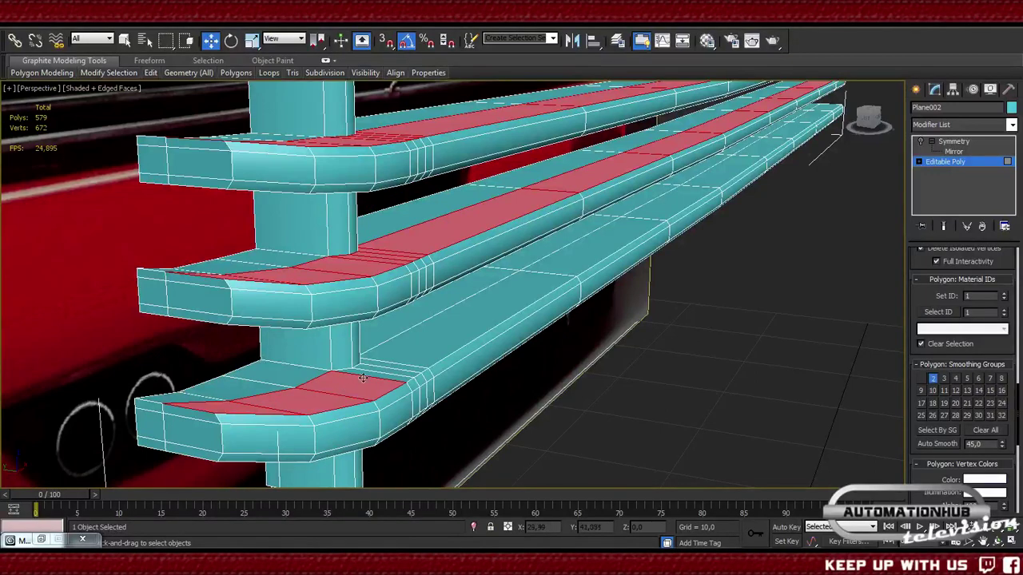
{"action": "left_click", "coordinate": [384, 374], "text": "ctrl"}
{"action": "left_click", "coordinate": [392, 371], "text": "ctrl"}
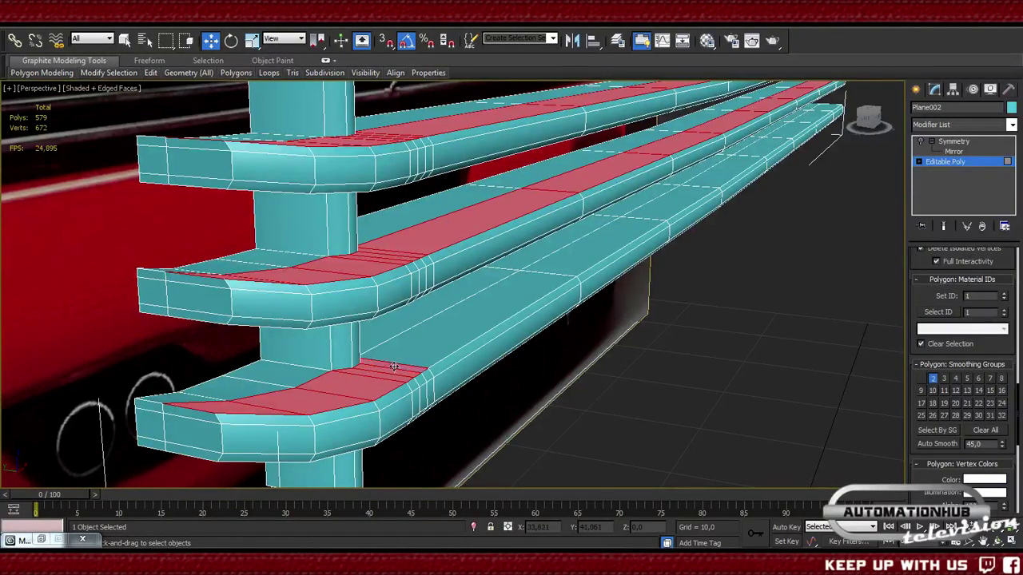
{"action": "left_click", "coordinate": [404, 357], "text": "ctrl"}
{"action": "left_click", "coordinate": [551, 286], "text": "ctrl"}
{"action": "left_click", "coordinate": [692, 199], "text": "ctrl"}
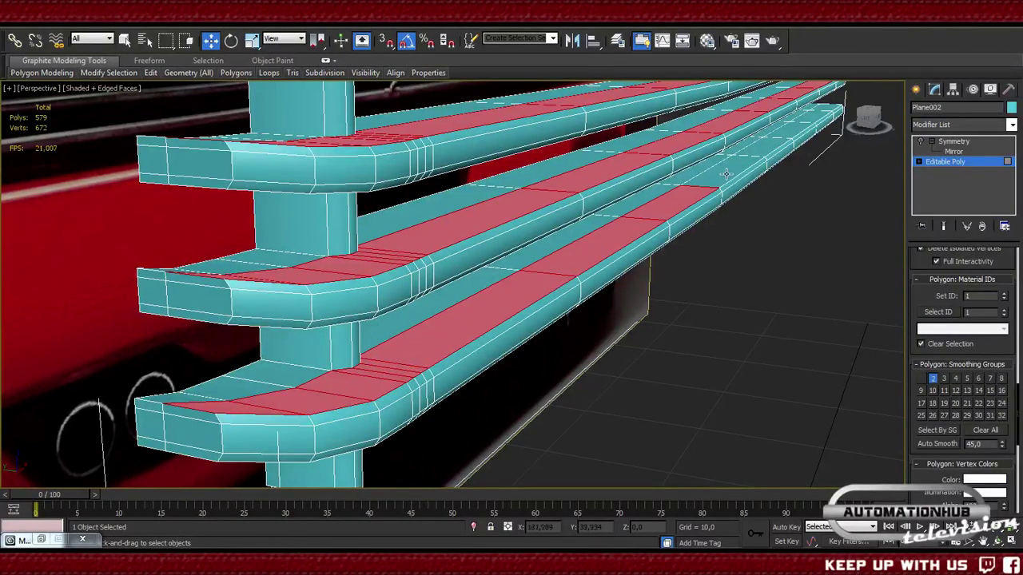
{"action": "left_click", "coordinate": [726, 173], "text": "ctrl"}
{"action": "left_click", "coordinate": [769, 150], "text": "ctrl"}
{"action": "left_click", "coordinate": [796, 131], "text": "ctrl"}
{"action": "left_click", "coordinate": [810, 119], "text": "ctrl"}
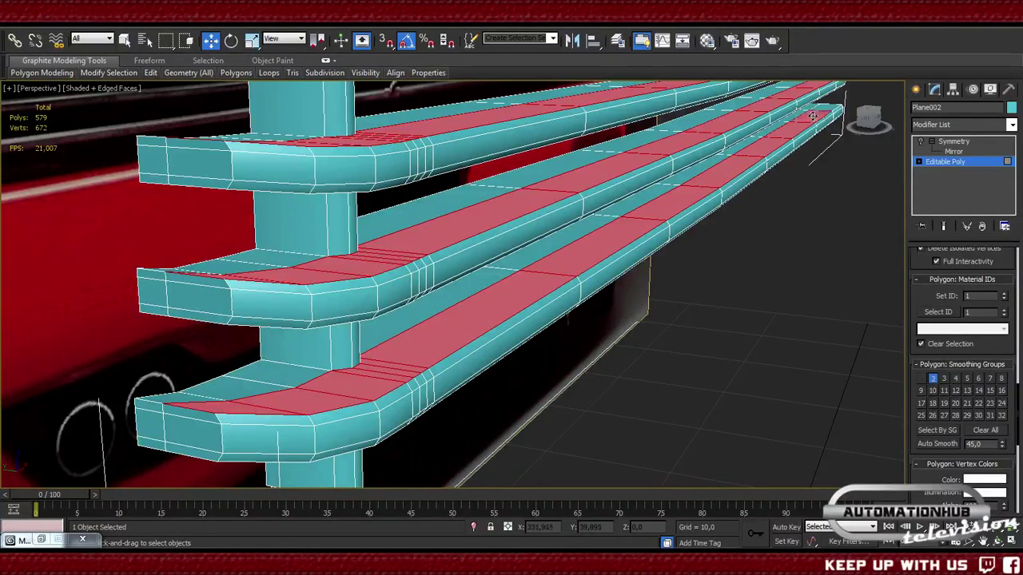
{"action": "left_click", "coordinate": [824, 108], "text": "ctrl"}
- Clear the face selection, hide the edged faces and examine the shading of the bars and the whole grille
{"action": "scroll", "coordinate": [419, 315], "scroll_direction": "up", "scroll_amount": 3}
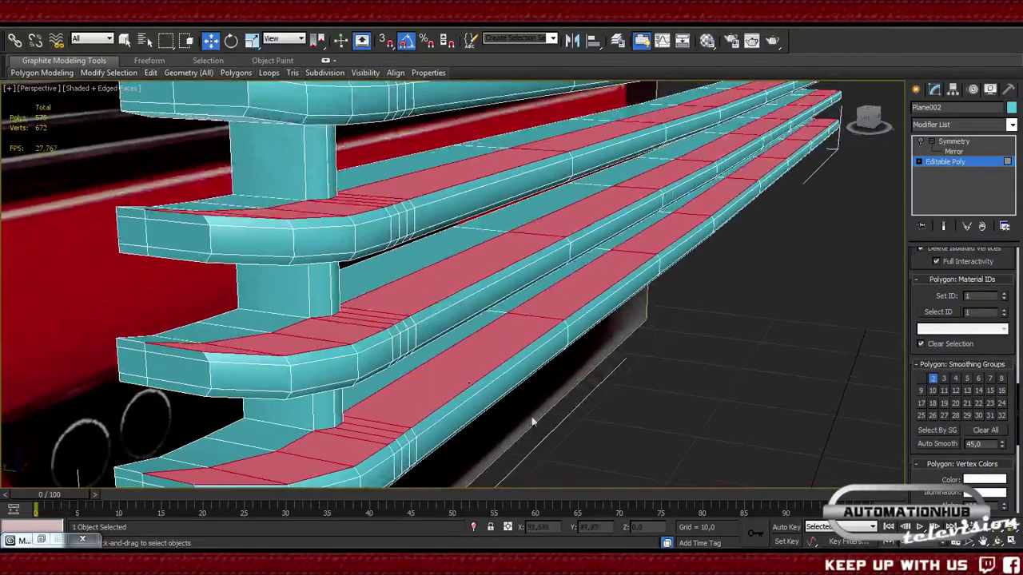
{"action": "left_click", "coordinate": [569, 439]}
{"action": "key", "text": "F4"}
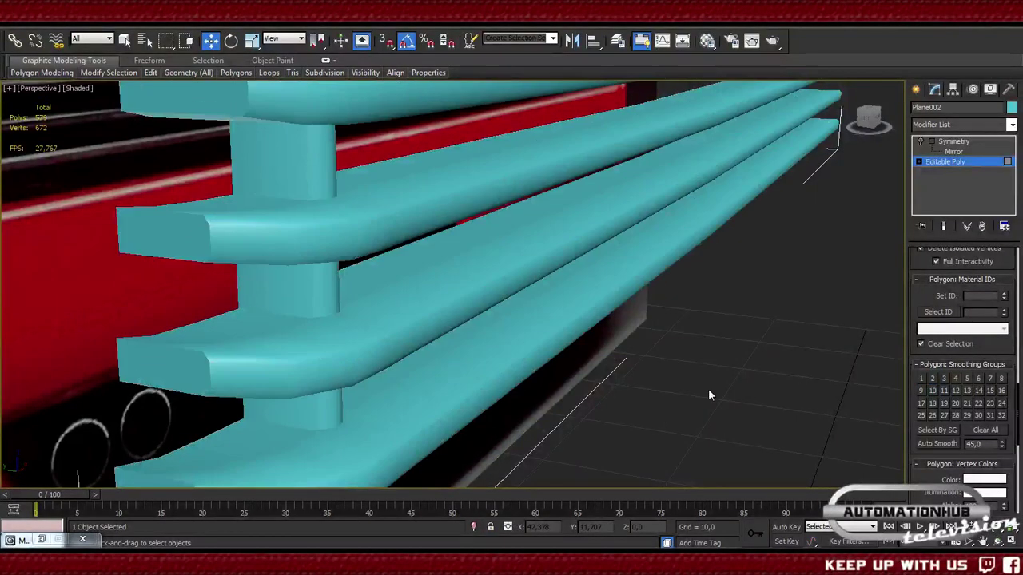
{"action": "mouse_move", "coordinate": [708, 388]}
{"action": "middle_mouse_down", "text": "alt"}
{"action": "mouse_move", "coordinate": [674, 349]}
{"action": "mouse_move", "coordinate": [677, 397]}
{"action": "mouse_move", "coordinate": [680, 388]}
{"action": "mouse_move", "coordinate": [597, 353]}
{"action": "mouse_move", "coordinate": [630, 359]}
{"action": "mouse_move", "coordinate": [489, 363]}
{"action": "mouse_move", "coordinate": [406, 394]}
{"action": "mouse_move", "coordinate": [429, 373]}
{"action": "mouse_move", "coordinate": [414, 368]}
{"action": "middle_mouse_up", "text": "alt"}
{"action": "scroll", "coordinate": [388, 363], "scroll_direction": "down", "scroll_amount": 2}
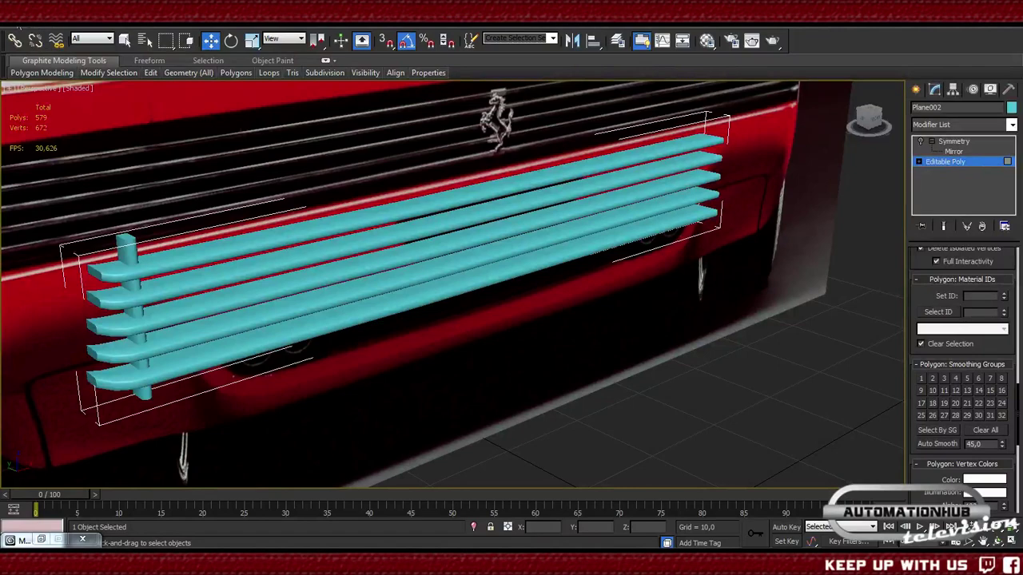
- Switch to the parts.lua code in Dreamweaver and highlight the [1] = ECS_CHROME entry in the Materials line
{"action": "left_click", "coordinate": [18, 24]}
{"action": "left_click", "coordinate": [43, 126]}
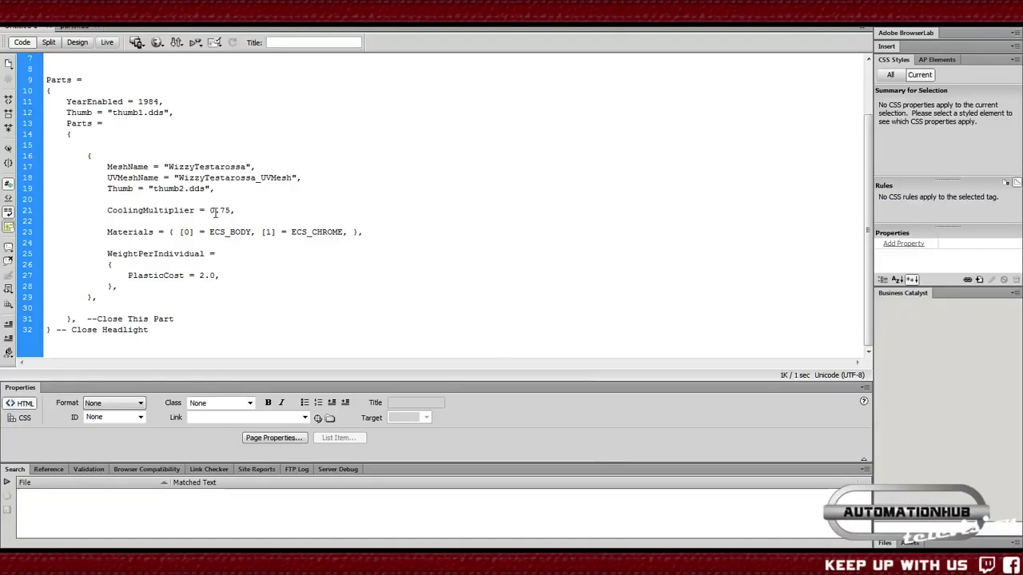
{"action": "left_click", "coordinate": [210, 210]}
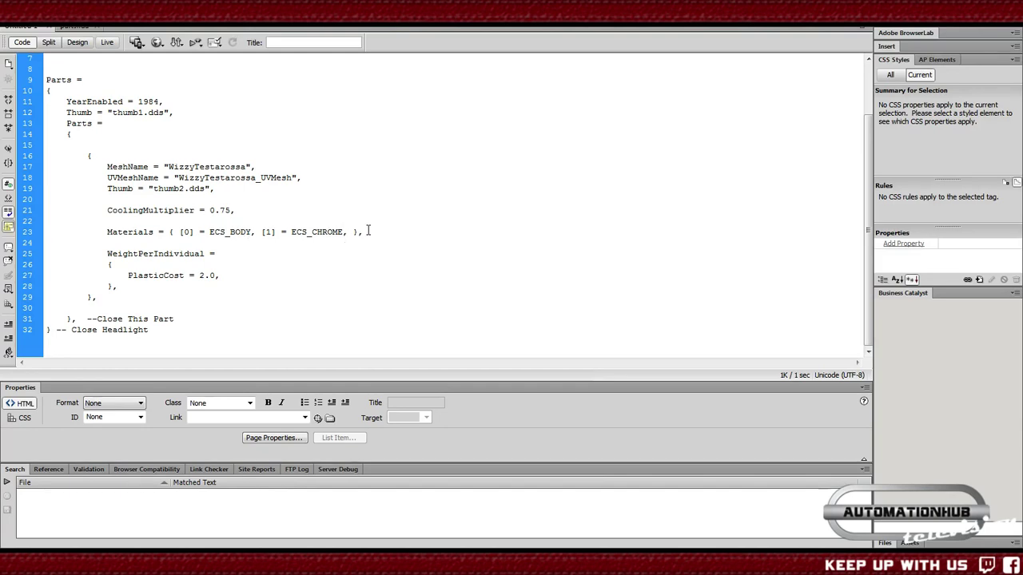
{"action": "left_click_drag", "start_coordinate": [365, 232], "coordinate": [323, 232]}
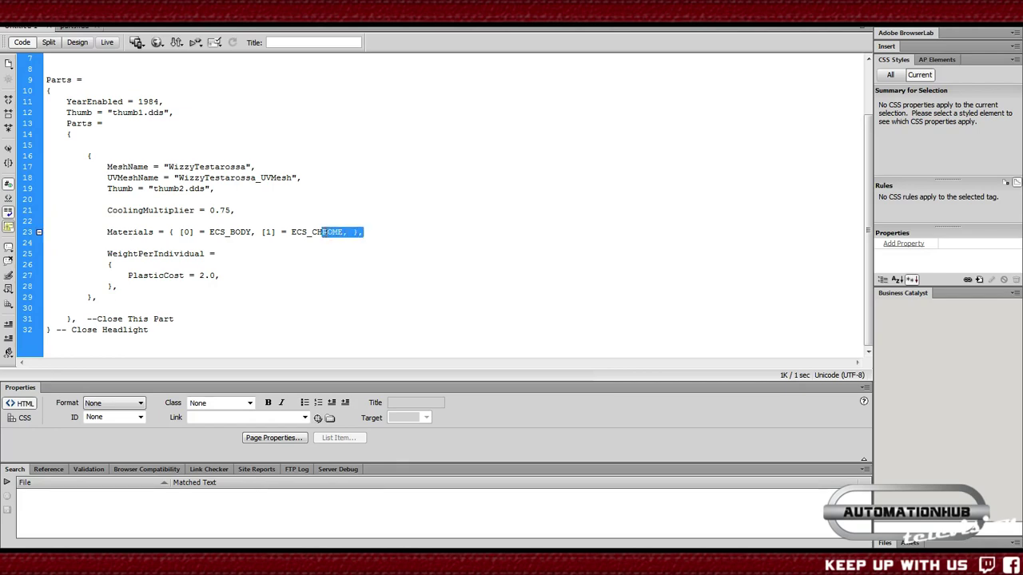
{"action": "left_click", "coordinate": [323, 232]}
{"action": "left_click_drag", "start_coordinate": [353, 231], "coordinate": [263, 227]}
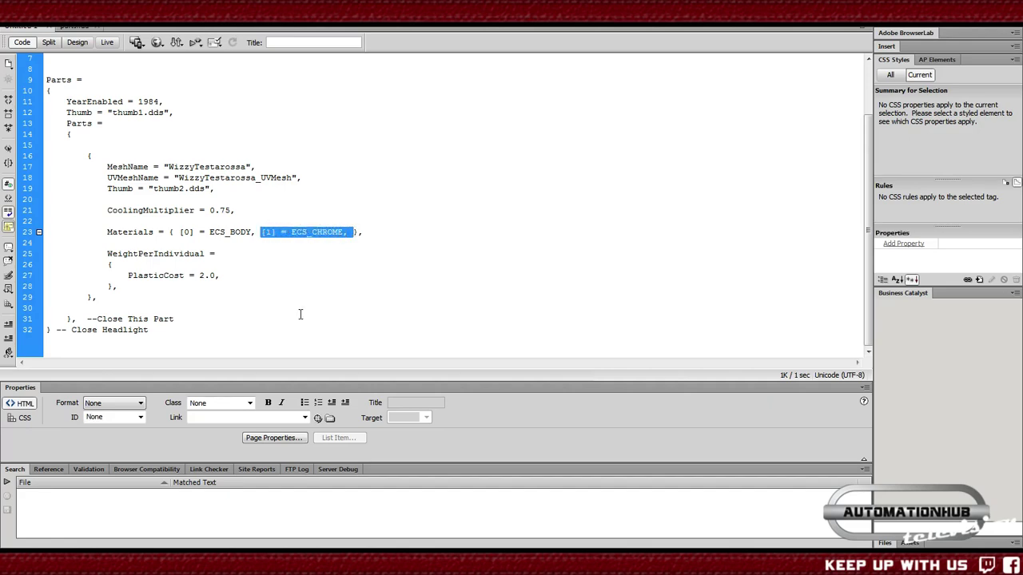
- Remove the highlighted second material entry from the Materials line, keeping a comma after ECS_BODY
{"action": "key", "text": "Delete"}
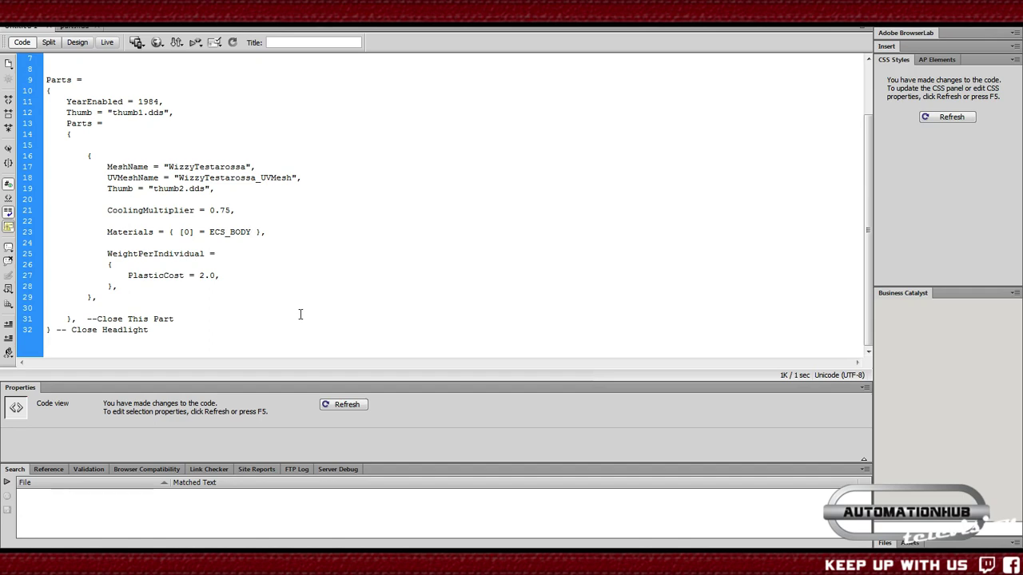
{"action": "type", "text": ","}
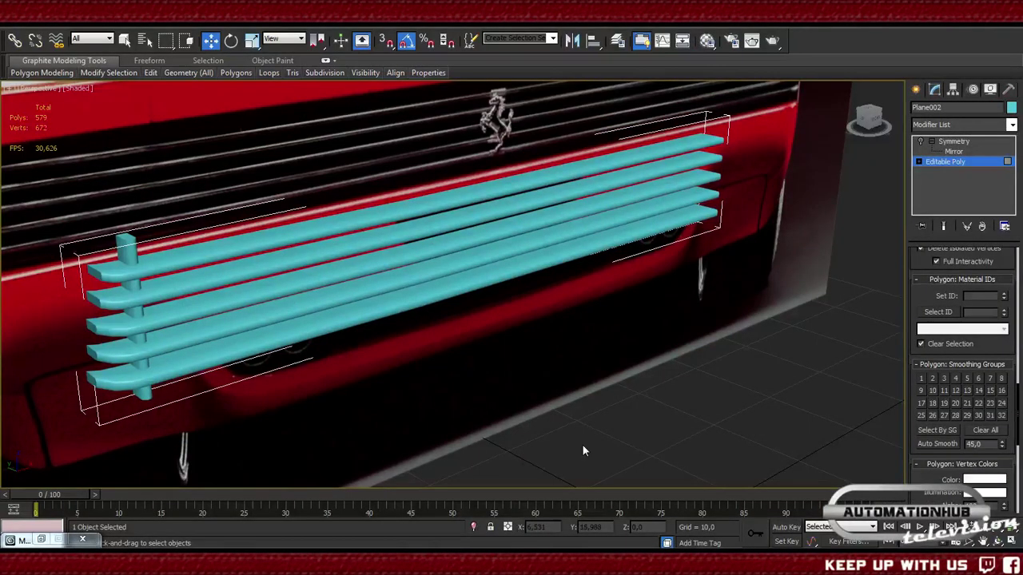
- Switch to 3ds Max and assign the 07 - Default material to the grille with ambient RGB 15, specular level 77 and glossiness 16
{"action": "key", "text": "m"}
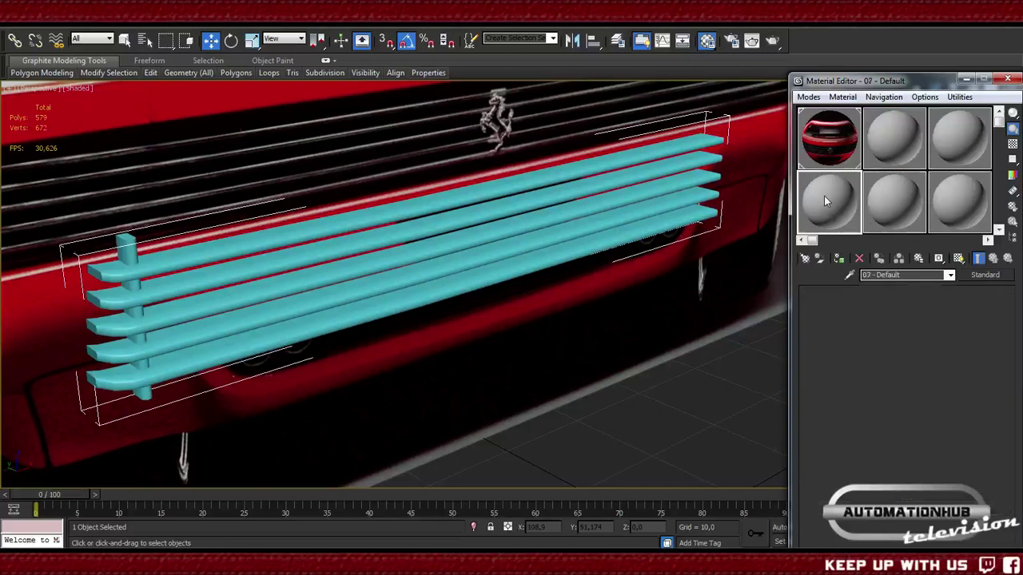
{"action": "left_click", "coordinate": [869, 358]}
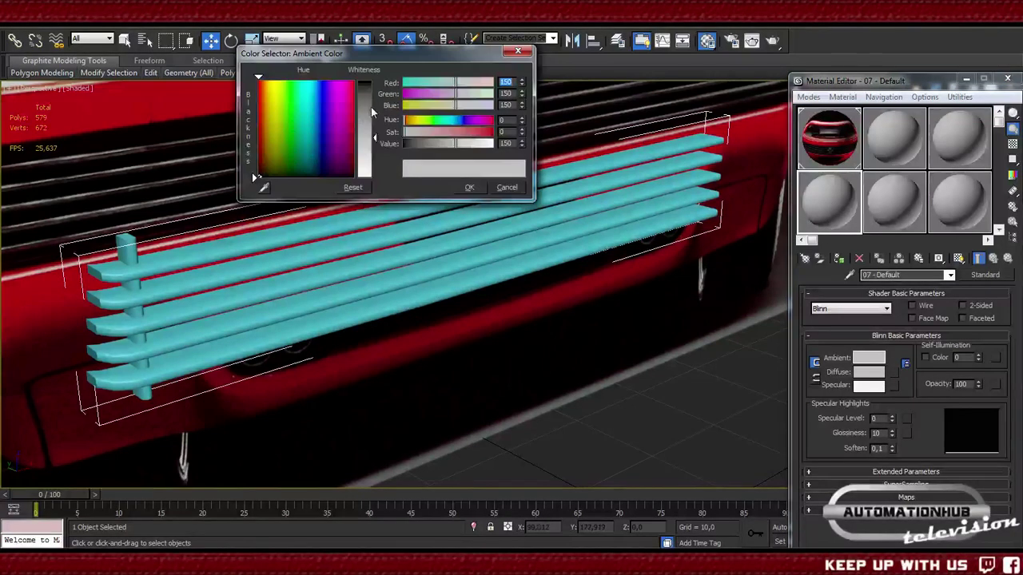
{"action": "left_click_drag", "start_coordinate": [374, 88], "coordinate": [374, 85]}
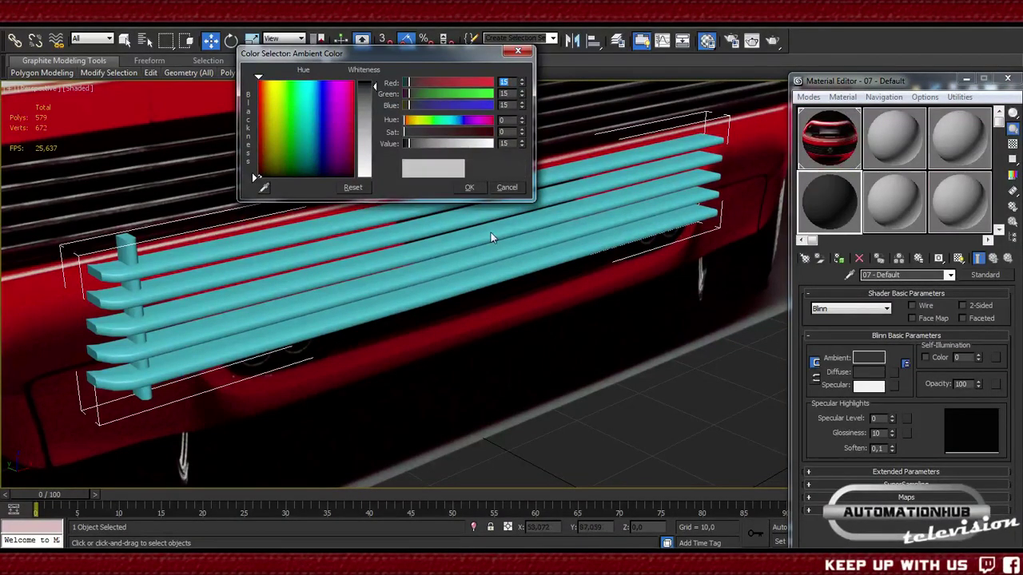
{"action": "left_click", "coordinate": [469, 187]}
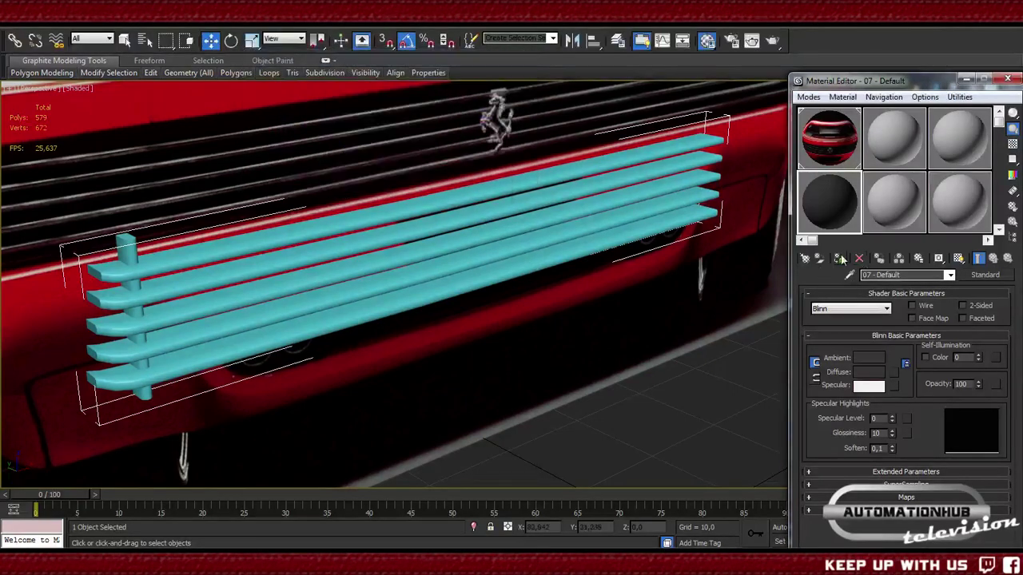
{"action": "left_click", "coordinate": [838, 258]}
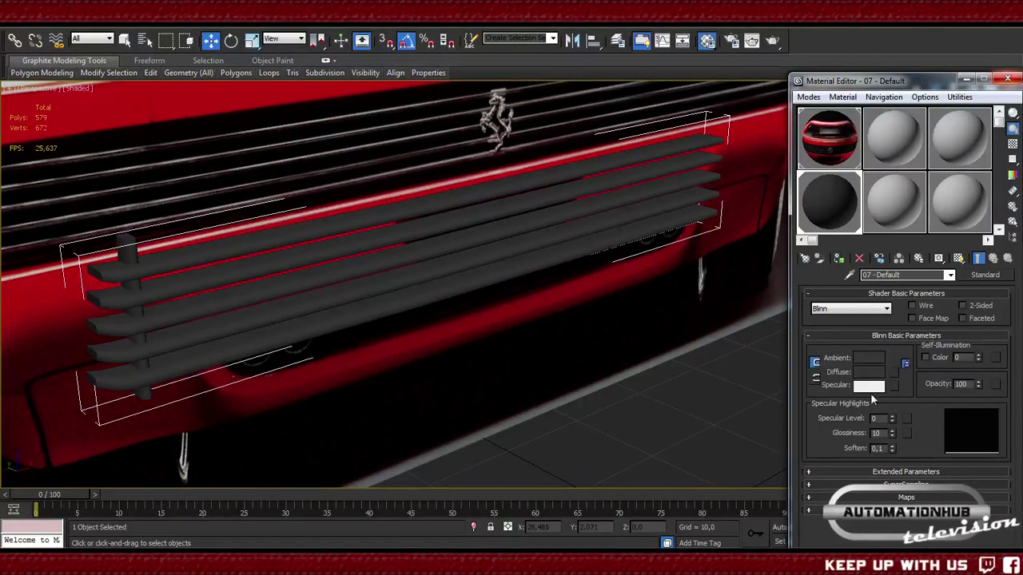
{"action": "mouse_move", "coordinate": [892, 419]}
{"action": "left_mouse_down"}
{"action": "mouse_move", "coordinate": [891, 401]}
{"action": "mouse_move", "coordinate": [891, 438]}
{"action": "left_mouse_up"}
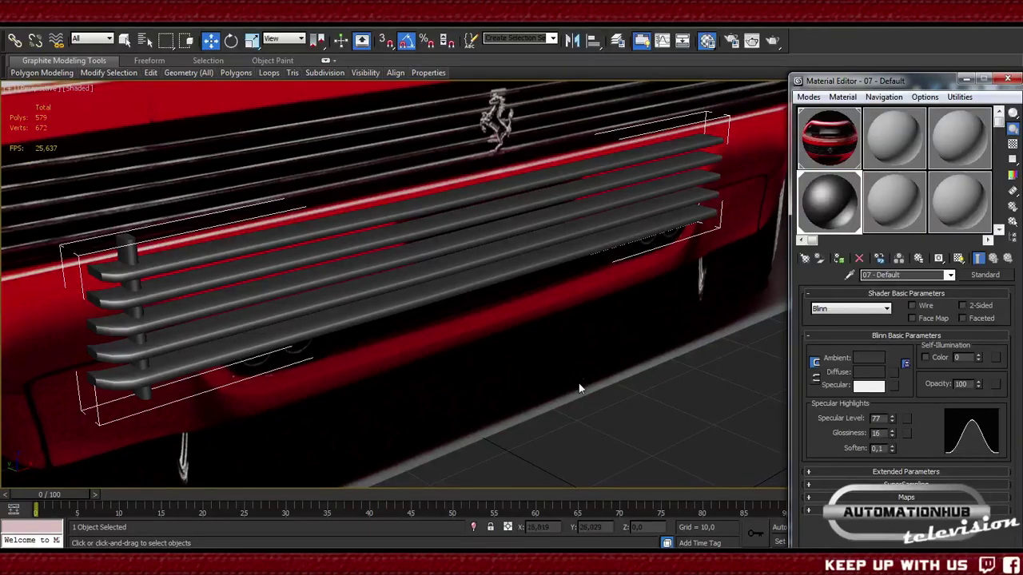
{"action": "middle_click_drag", "start_coordinate": [579, 389], "coordinate": [636, 350], "text": "alt"}
- Set the 08 - Default material to ambient RGB 5, specular level 15 and glossiness 23, and assign it to the grille
{"action": "left_click_drag", "start_coordinate": [896, 214], "coordinate": [893, 210]}
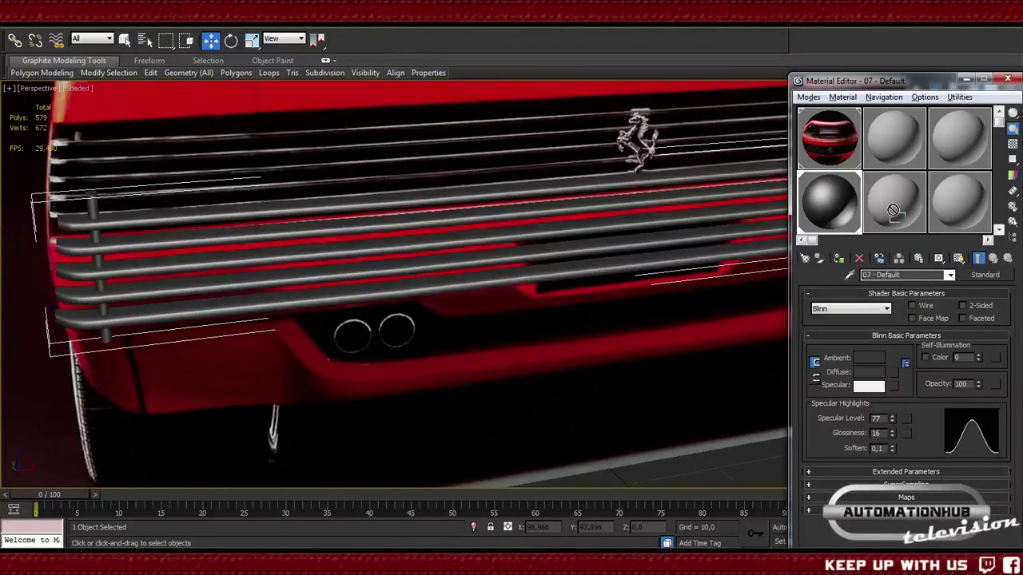
{"action": "left_click", "coordinate": [893, 210]}
{"action": "left_click", "coordinate": [870, 360]}
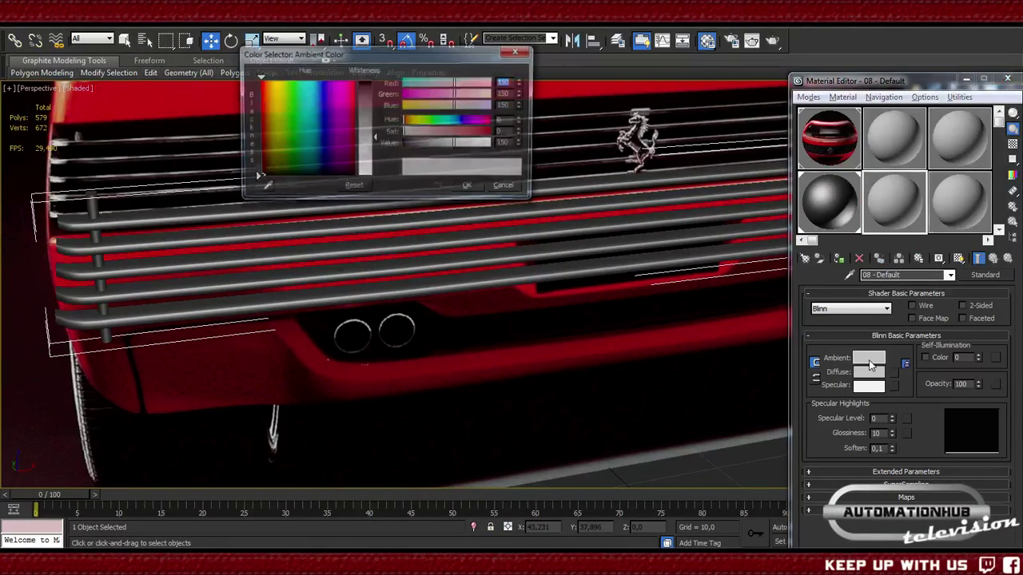
{"action": "left_click_drag", "start_coordinate": [372, 95], "coordinate": [374, 83]}
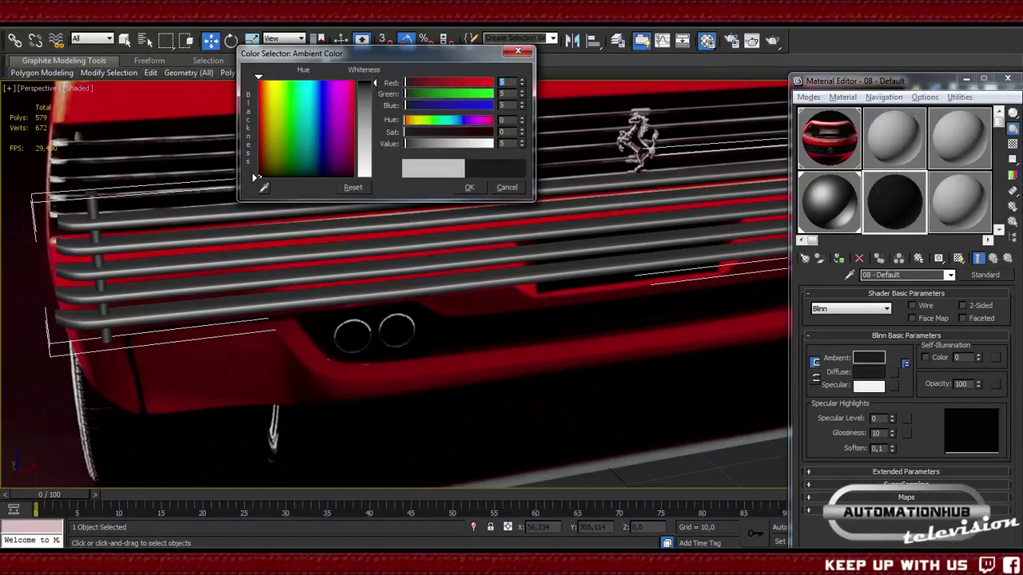
{"action": "left_click", "coordinate": [469, 188]}
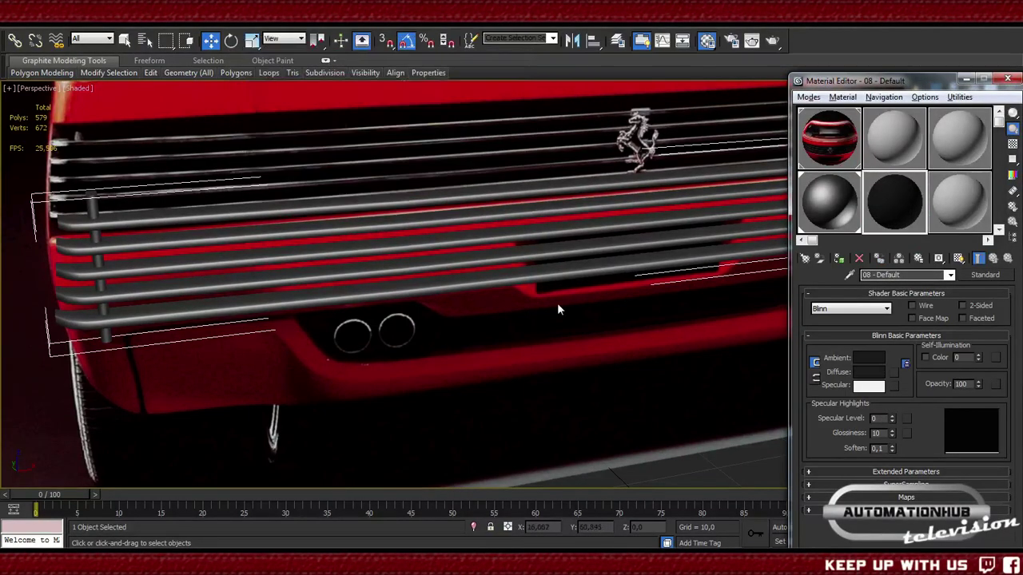
{"action": "mouse_move", "coordinate": [892, 418]}
{"action": "left_mouse_down"}
{"action": "mouse_move", "coordinate": [891, 407]}
{"action": "mouse_move", "coordinate": [894, 432]}
{"action": "left_mouse_up"}
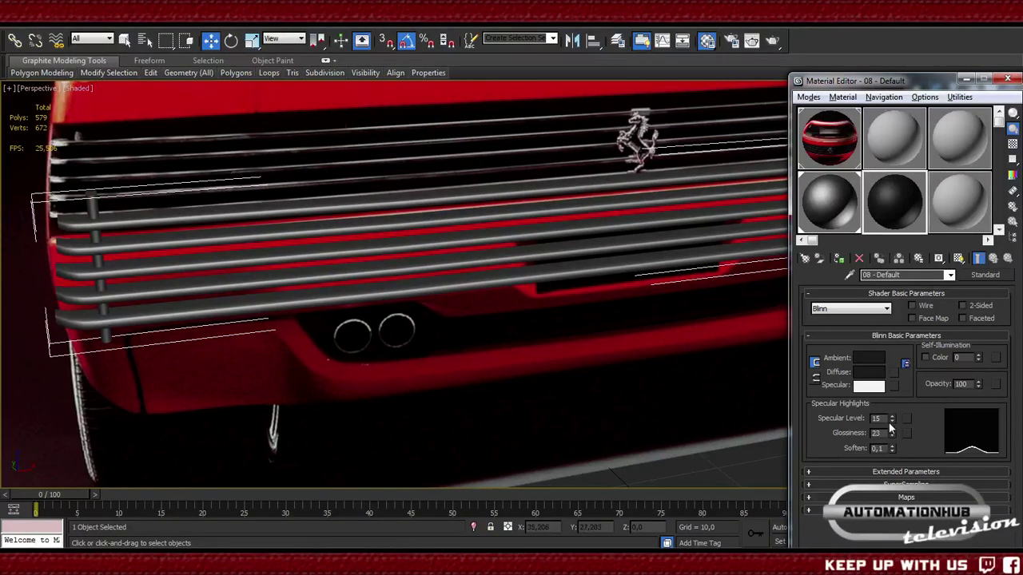
{"action": "left_click", "coordinate": [838, 260]}
{"action": "middle_click_drag", "start_coordinate": [339, 323], "coordinate": [314, 341], "text": "alt"}
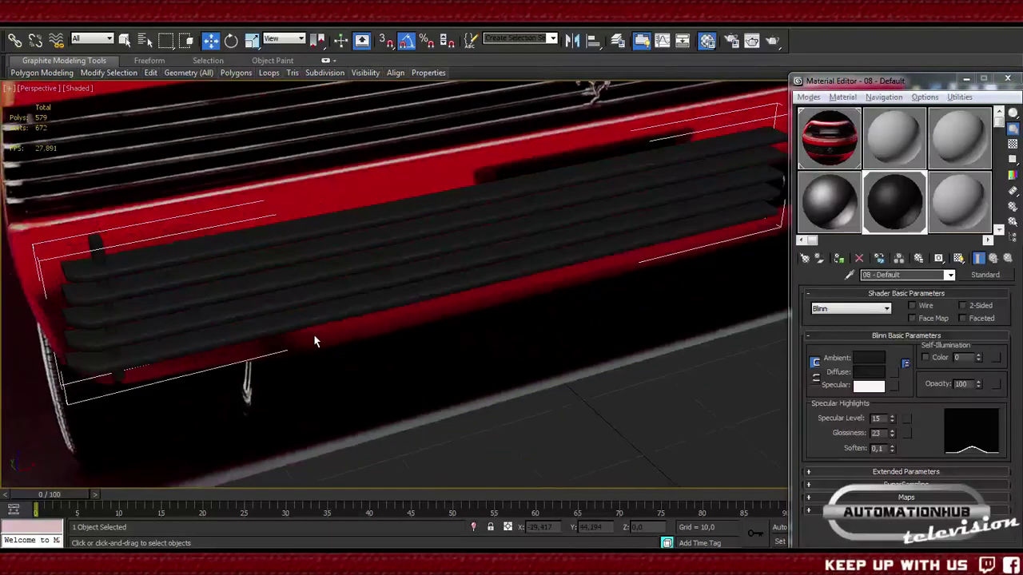
- Close the Material Editor, deselect the grille to check it against the rear reference image, and save the scene
{"action": "left_click", "coordinate": [1007, 80]}
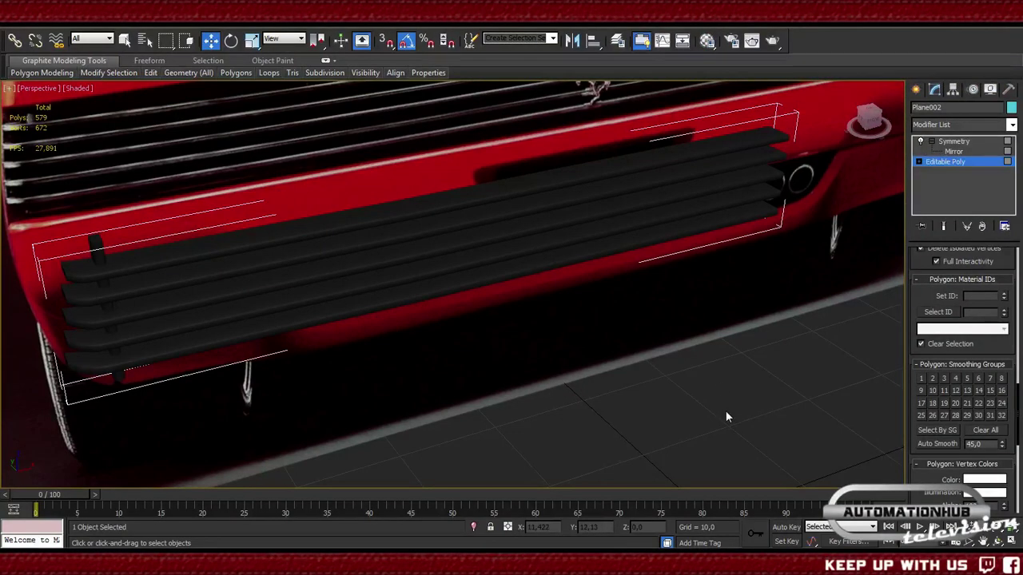
{"action": "left_click", "coordinate": [939, 162]}
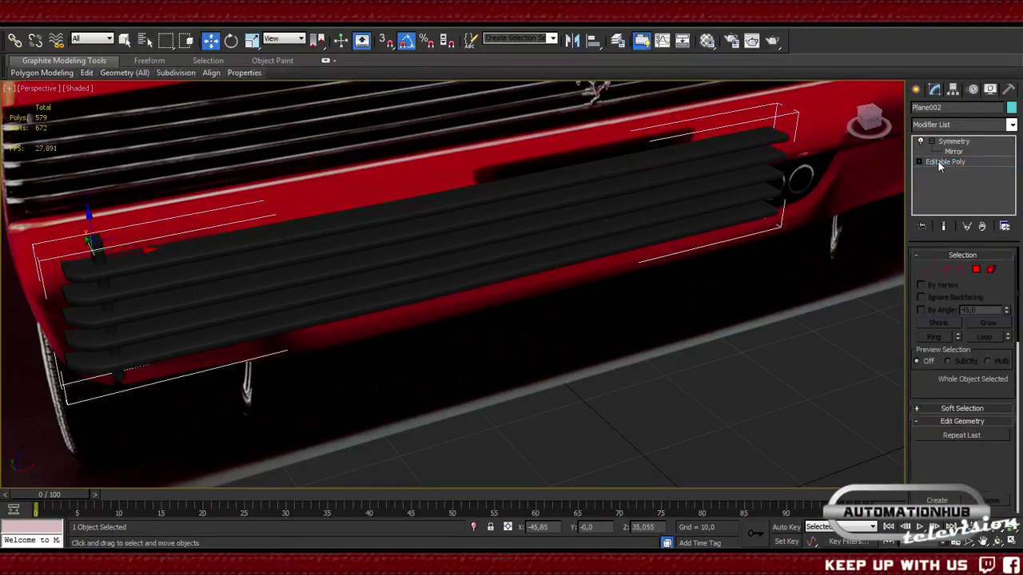
{"action": "left_click", "coordinate": [698, 424]}
{"action": "middle_click_drag", "start_coordinate": [668, 410], "coordinate": [646, 384], "text": "alt"}
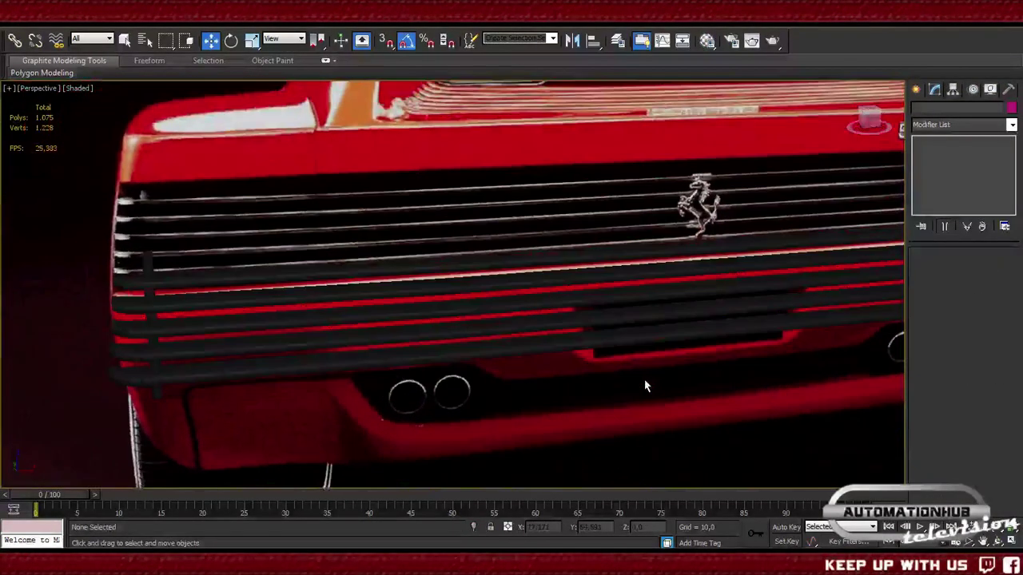
{"action": "scroll", "coordinate": [645, 386], "scroll_direction": "up", "scroll_amount": 5}
{"action": "scroll", "coordinate": [468, 409], "scroll_direction": "down", "scroll_amount": 8}
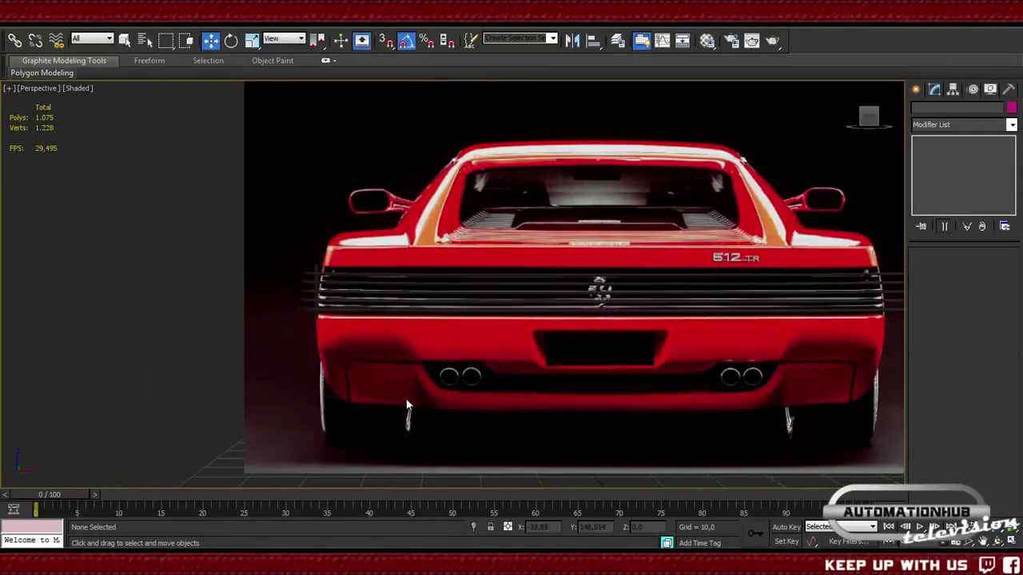
{"action": "middle_click_drag", "start_coordinate": [406, 406], "coordinate": [479, 346], "text": "alt"}
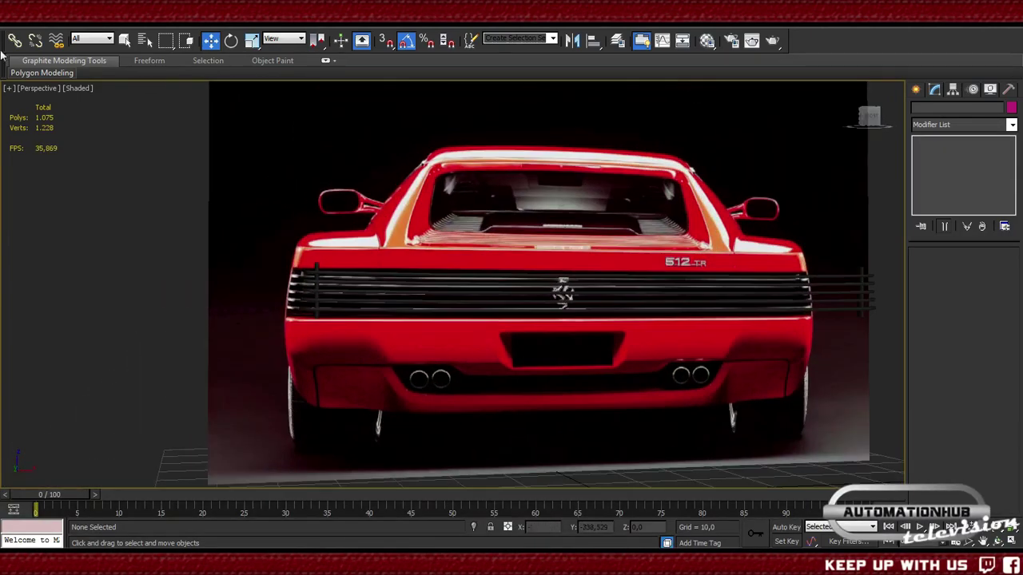
{"action": "left_click", "coordinate": [16, 15]}
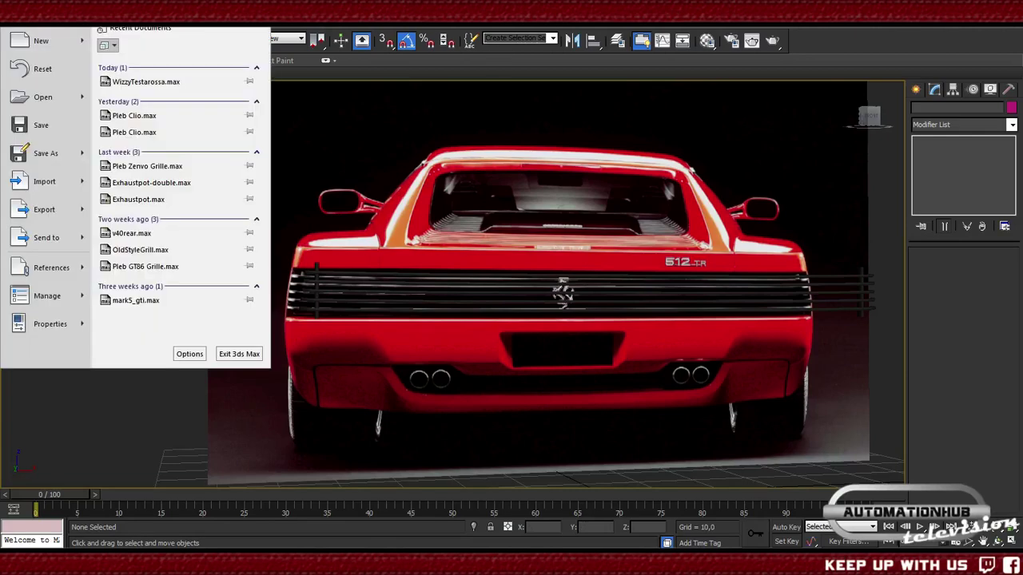
{"action": "left_click", "coordinate": [42, 126]}
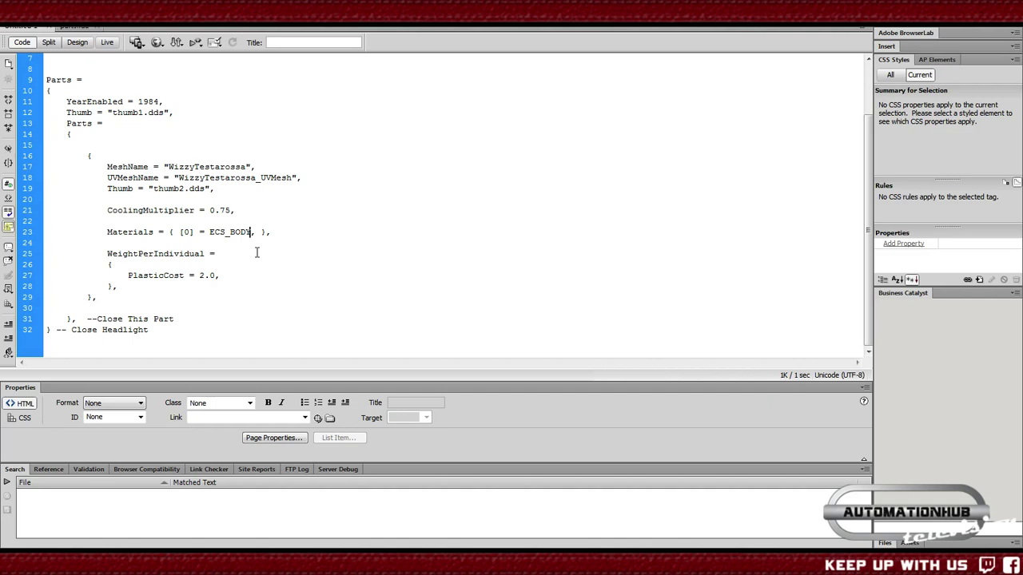
- Switch back to the parts.lua code in Dreamweaver and set the [0] material to ECS_PLASTIC
{"action": "key", "text": "BackSpace"}
{"action": "key", "text": "BackSpace"}
{"action": "key", "text": "BackSpace"}
{"action": "key", "text": "BackSpace"}
{"action": "type", "text": "P"}
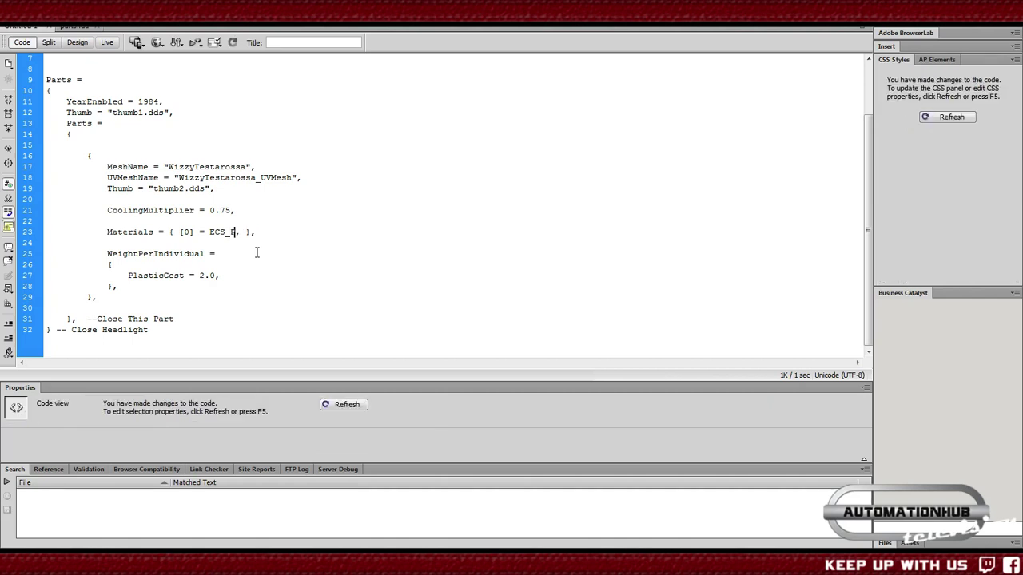
{"action": "type", "text": "LASTIC"}
{"action": "key", "text": "BackSpace"}
{"action": "key", "text": "BackSpace"}
{"action": "key", "text": "BackSpace"}
{"action": "key", "text": "BackSpace"}
{"action": "key", "text": "BackSpace"}
{"action": "key", "text": "BackSpace"}
{"action": "key", "text": "BackSpace"}
{"action": "type", "text": "CARBONFIBR"}
{"action": "key", "text": "BackSpace"}
{"action": "key", "text": "BackSpace"}
{"action": "key", "text": "BackSpace"}
{"action": "key", "text": "BackSpace"}
{"action": "key", "text": "BackSpace"}
{"action": "key", "text": "BackSpace"}
{"action": "key", "text": "BackSpace"}
{"action": "key", "text": "BackSpace"}
{"action": "key", "text": "BackSpace"}
{"action": "key", "text": "BackSpace"}
{"action": "type", "text": "PLASTIC"}
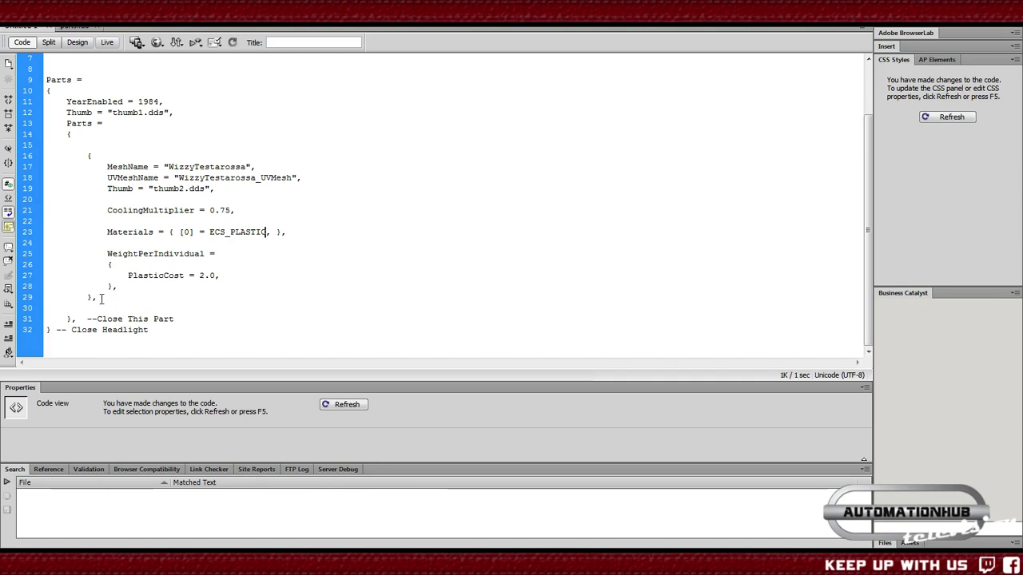
- Duplicate the whole WizzyTestarossa part block directly below the original, separated by a blank line
{"action": "left_click_drag", "start_coordinate": [96, 297], "coordinate": [89, 160]}
{"action": "key", "text": "ctrl+c"}
{"action": "key", "text": "Right"}
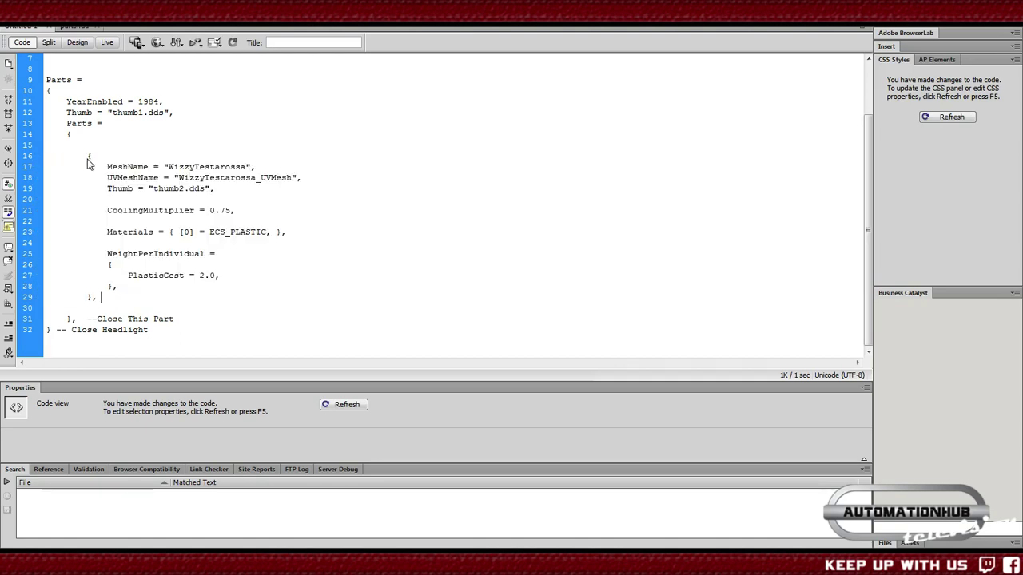
{"action": "key", "text": "Return"}
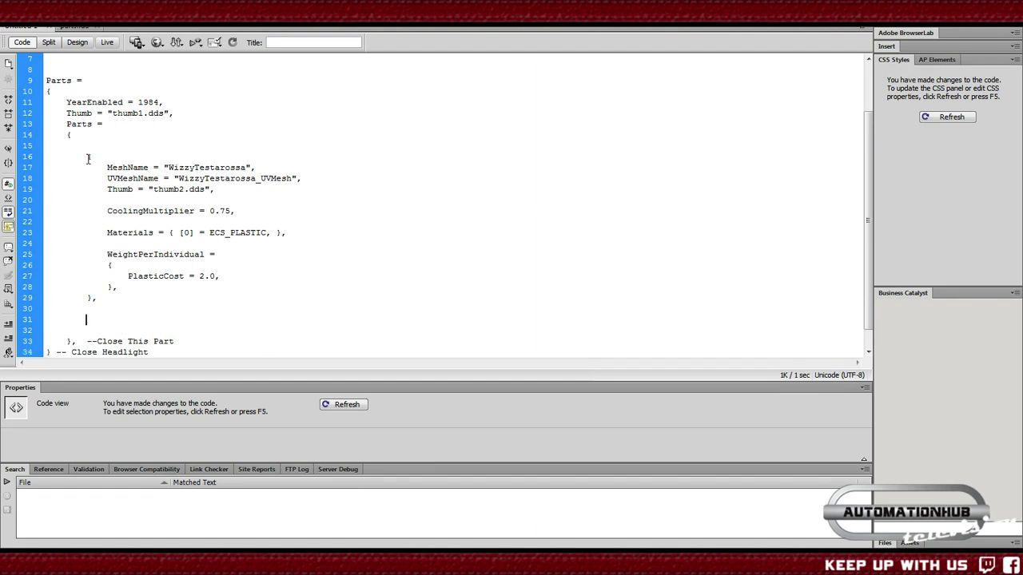
{"action": "key", "text": "ctrl+v"}
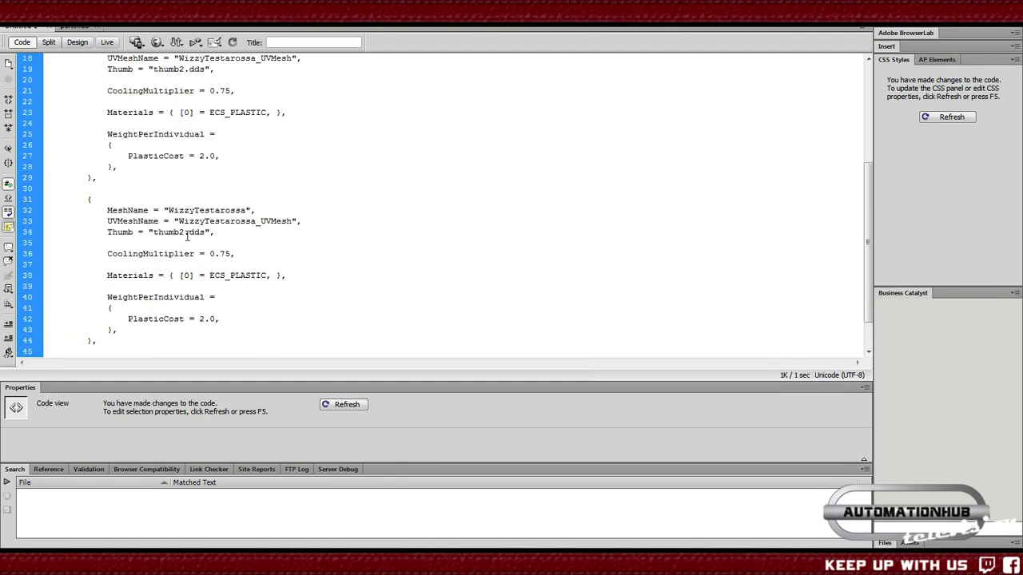
- Set the first part's thumbnail to thumb1.dds and the top-level thumbnail to thumb0.dds
{"action": "left_click", "coordinate": [183, 69]}
{"action": "scroll", "coordinate": [180, 94], "scroll_direction": "up", "scroll_amount": 5}
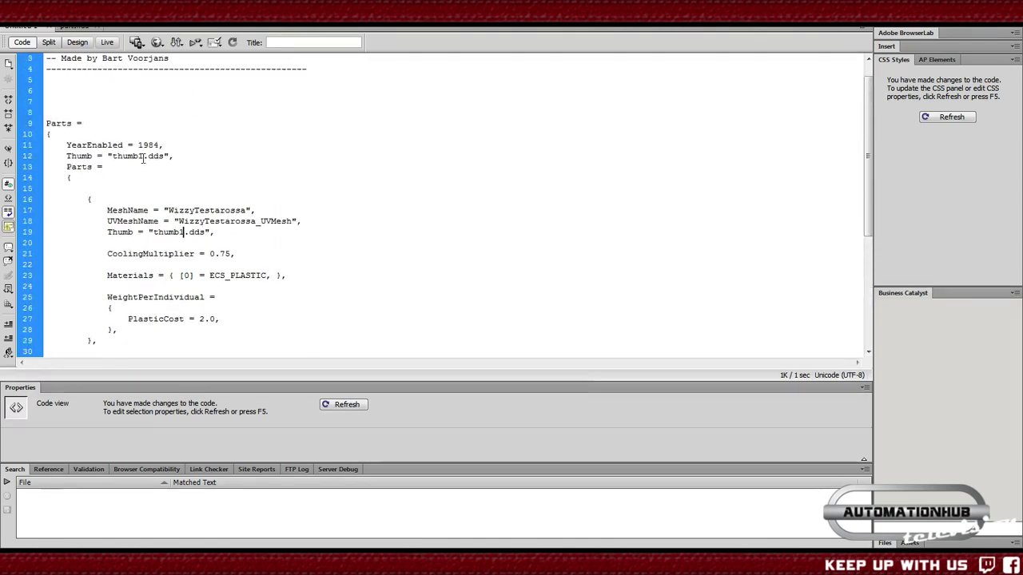
{"action": "left_click", "coordinate": [144, 156]}
{"action": "key", "text": "BackSpace"}
{"action": "type", "text": "0"}
{"action": "scroll", "coordinate": [152, 150], "scroll_direction": "down", "scroll_amount": 6}
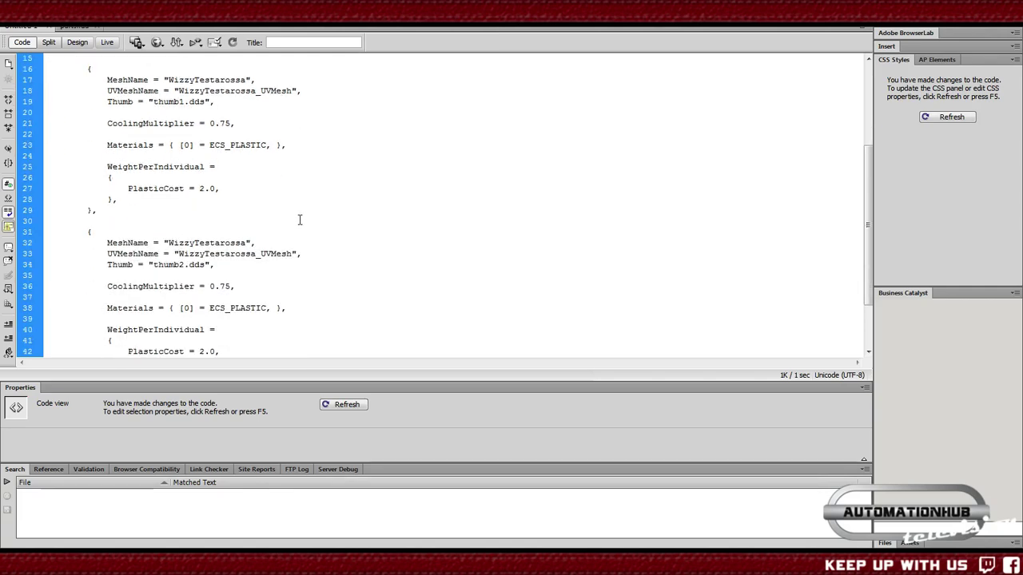
- Set the [0] material of the second, duplicated part to ECS_CARBONFIBRE
{"action": "scroll", "coordinate": [215, 249], "scroll_direction": "down", "scroll_amount": 1}
{"action": "double_click", "coordinate": [260, 232]}
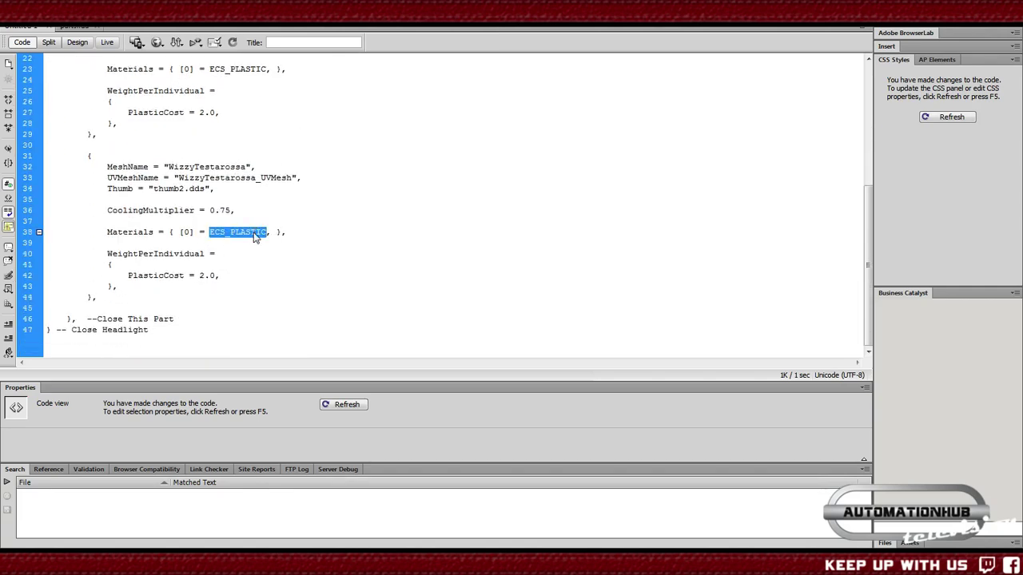
{"action": "key", "text": "Right"}
{"action": "key", "text": "BackSpace"}
{"action": "key", "text": "BackSpace"}
{"action": "key", "text": "BackSpace"}
{"action": "key", "text": "BackSpace"}
{"action": "key", "text": "BackSpace"}
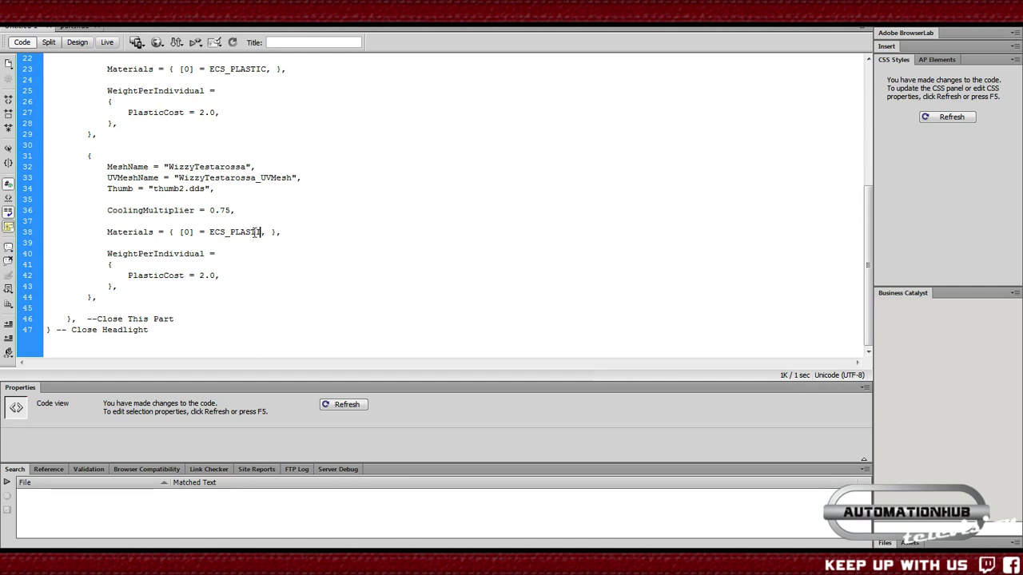
{"action": "type", "text": "CARBONFIBRE"}
- Try a PlasticCost of 0.0 in the second part's WeightPerIndividual block and return it to 2.0
{"action": "left_click_drag", "start_coordinate": [108, 254], "coordinate": [209, 250]}
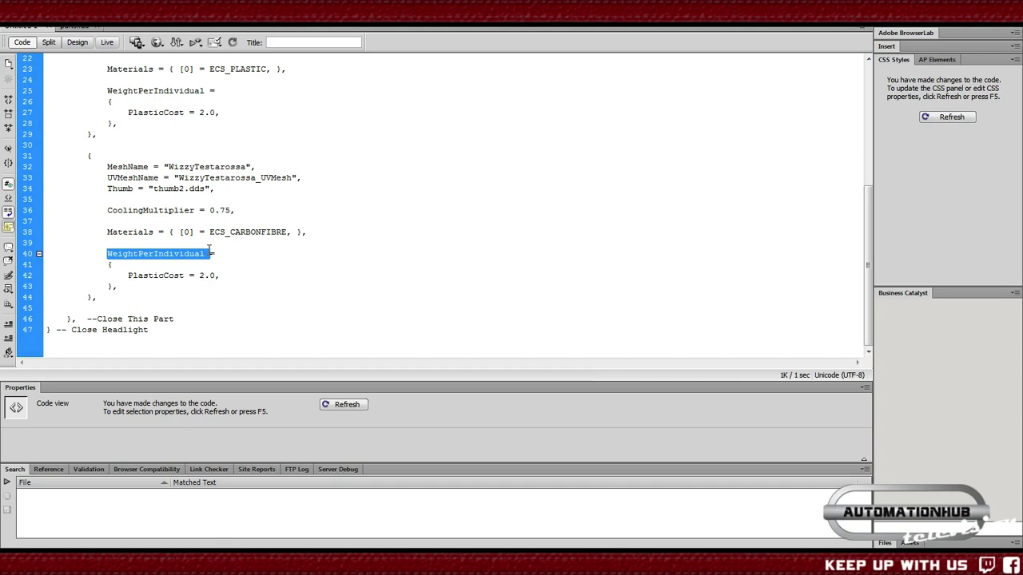
{"action": "left_click", "coordinate": [219, 253]}
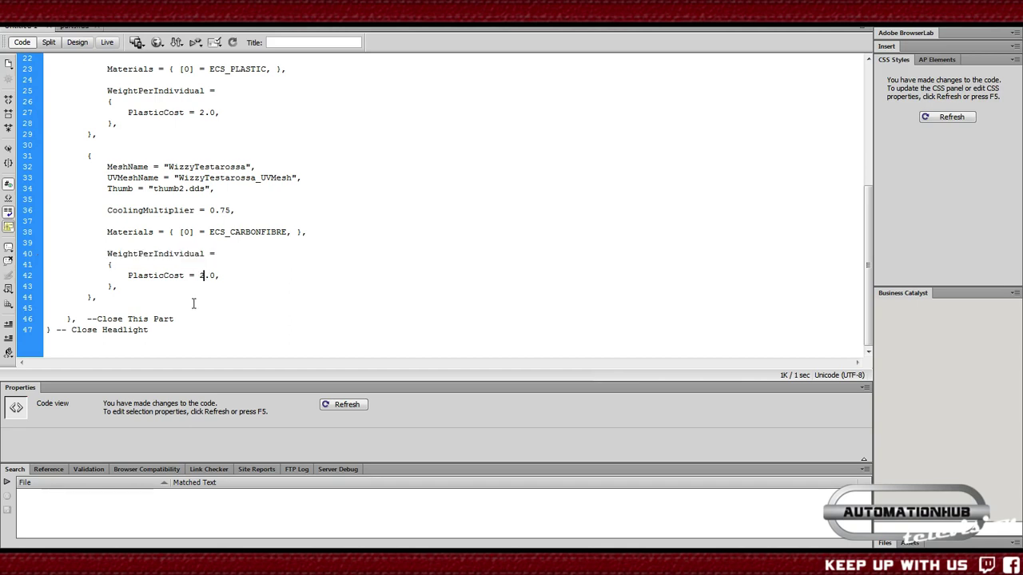
{"action": "type", "text": "0"}
{"action": "key", "text": "Left"}
{"action": "key", "text": "Left"}
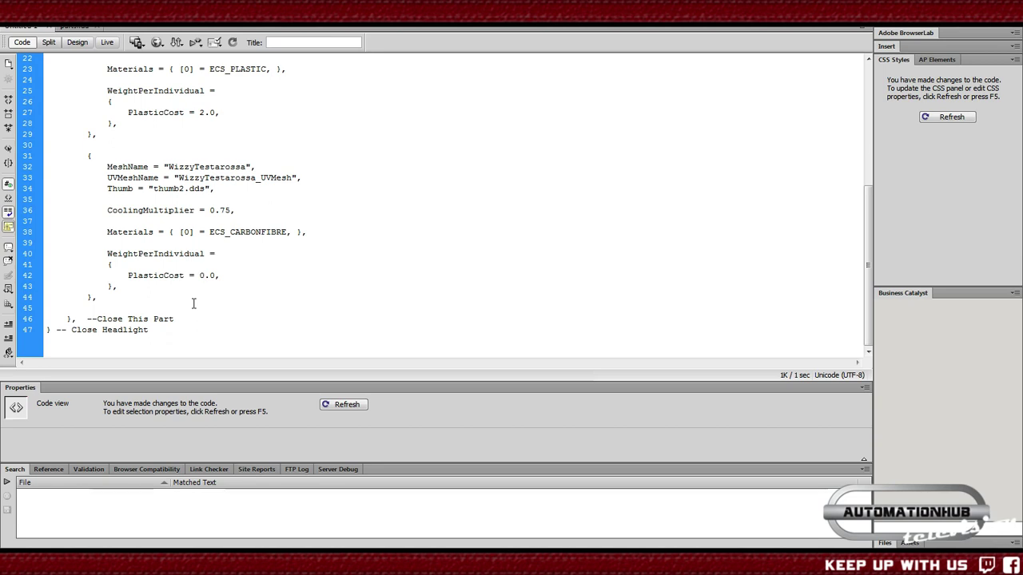
{"action": "key", "text": "BackSpace"}
{"action": "type", "text": "2"}
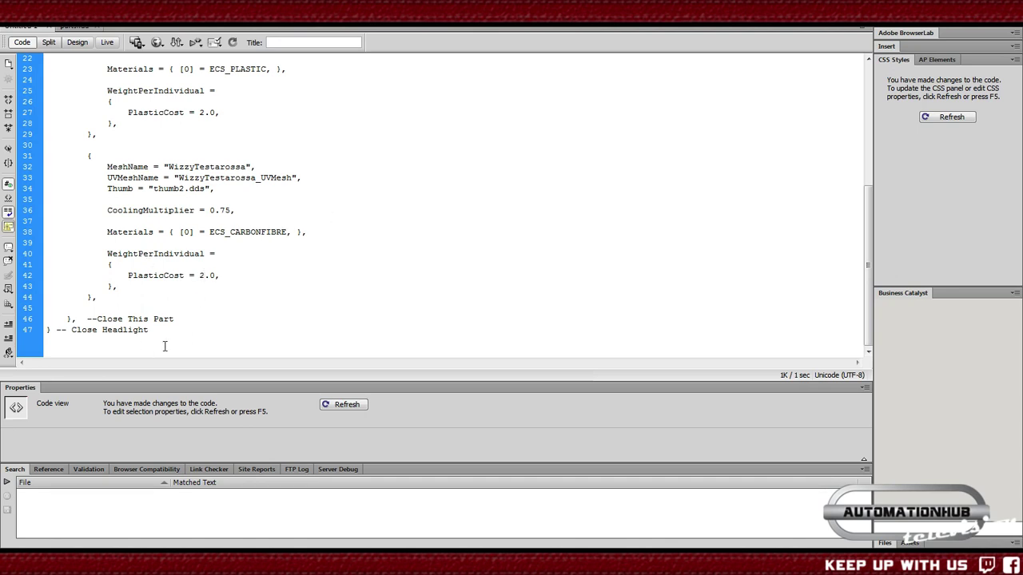
- Replace Headlight with Grille in the closing comment on the code's last line, after comparing with the example parts file
{"action": "left_click_drag", "start_coordinate": [151, 330], "coordinate": [106, 330]}
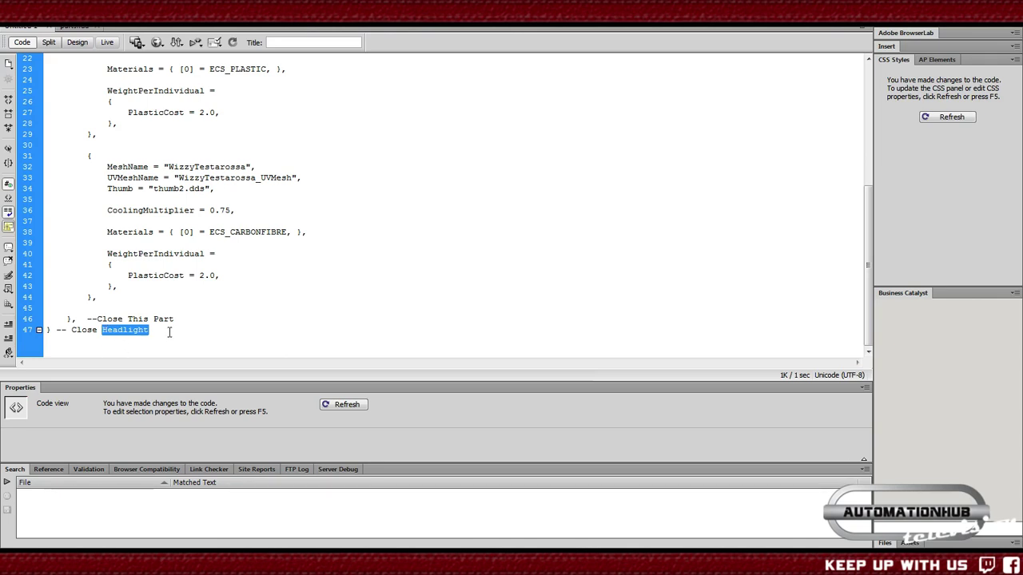
{"action": "left_click_drag", "start_coordinate": [167, 331], "coordinate": [101, 329]}
{"action": "left_click", "coordinate": [75, 29]}
{"action": "left_click", "coordinate": [333, 276]}
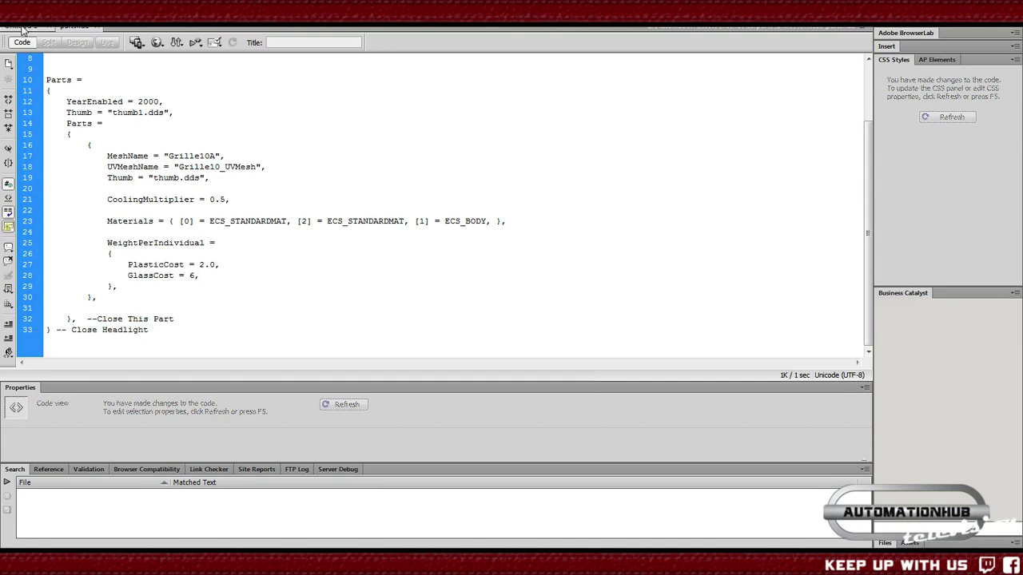
{"action": "left_click", "coordinate": [24, 28]}
{"action": "left_click", "coordinate": [216, 335]}
{"action": "scroll", "coordinate": [216, 335], "scroll_direction": "up", "scroll_amount": 1}
{"action": "scroll", "coordinate": [184, 344], "scroll_direction": "down", "scroll_amount": 2}
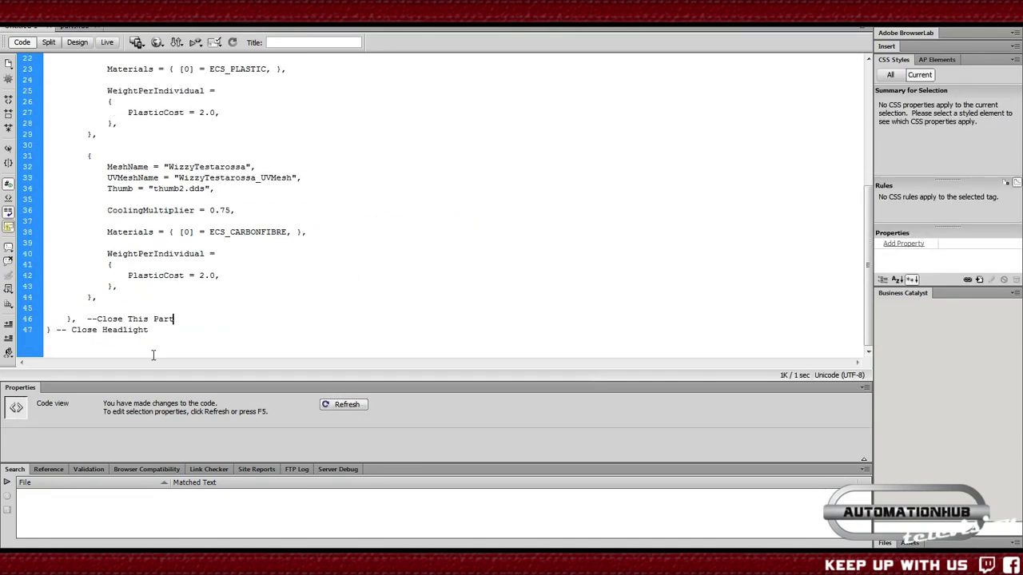
{"action": "double_click", "coordinate": [125, 332]}
{"action": "type", "text": "Grille"}
- Review the finished code from the header to the last line, examining the CoolingMultiplier and PlasticCost entries of the part blocks
{"action": "scroll", "coordinate": [238, 310], "scroll_direction": "up", "scroll_amount": 6}
{"action": "scroll", "coordinate": [241, 296], "scroll_direction": "up", "scroll_amount": 1}
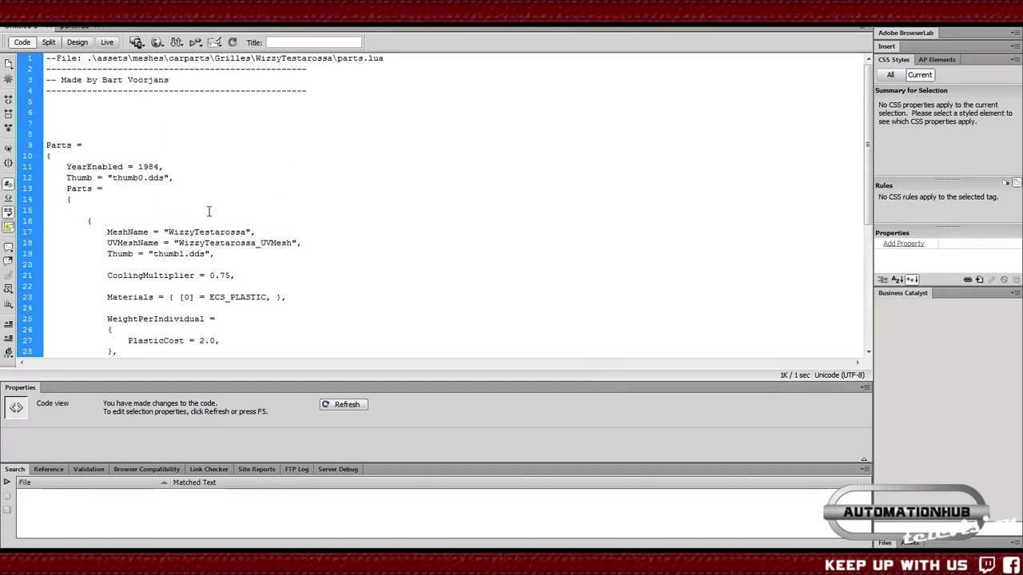
{"action": "scroll", "coordinate": [228, 196], "scroll_direction": "down", "scroll_amount": 7}
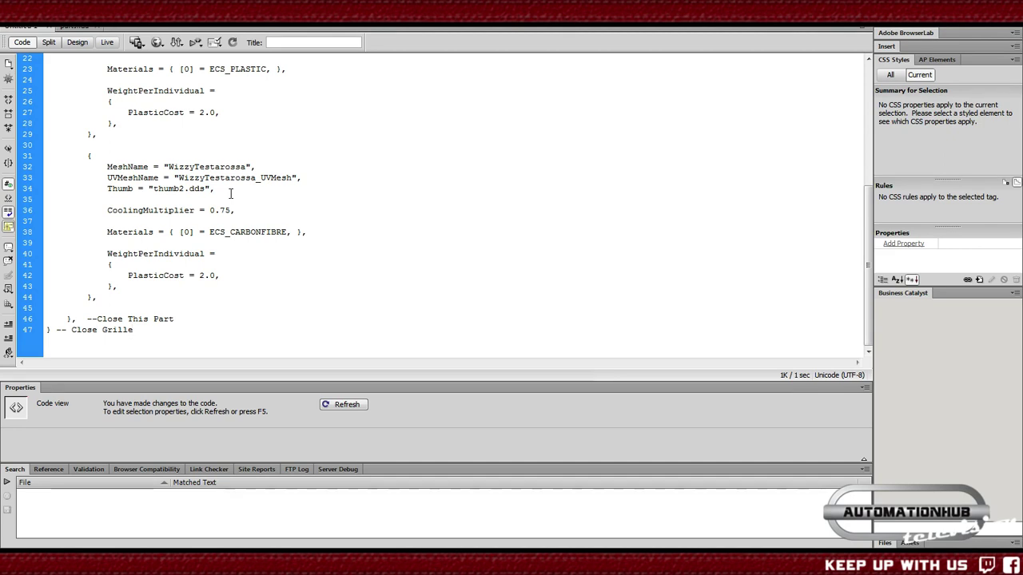
{"action": "left_click_drag", "start_coordinate": [143, 275], "coordinate": [215, 280]}
{"action": "left_click", "coordinate": [271, 275]}
{"action": "scroll", "coordinate": [235, 264], "scroll_direction": "up", "scroll_amount": 1}
{"action": "left_click_drag", "start_coordinate": [228, 243], "coordinate": [215, 243]}
{"action": "left_click", "coordinate": [283, 247]}
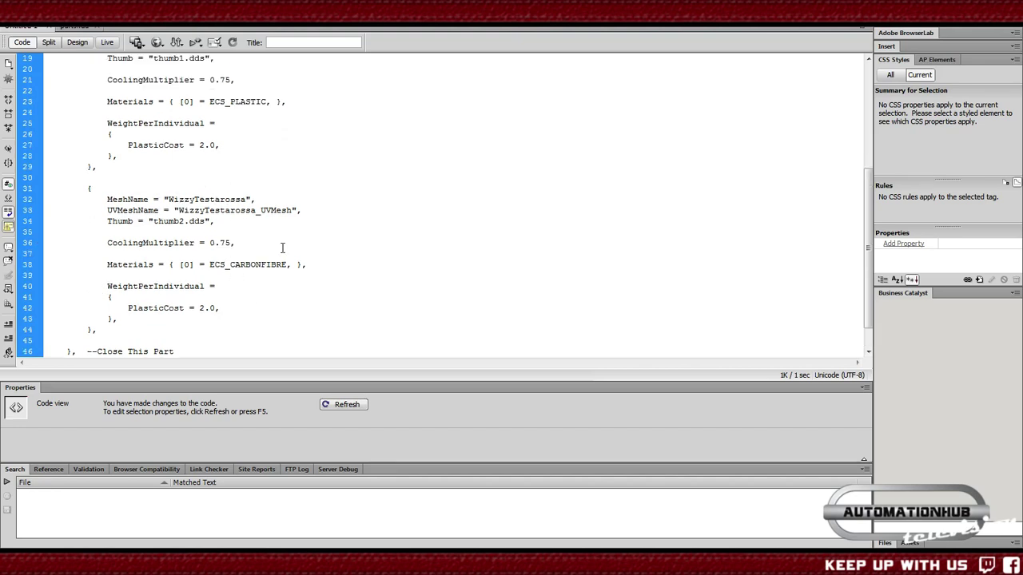
{"action": "left_click_drag", "start_coordinate": [218, 307], "coordinate": [166, 307]}
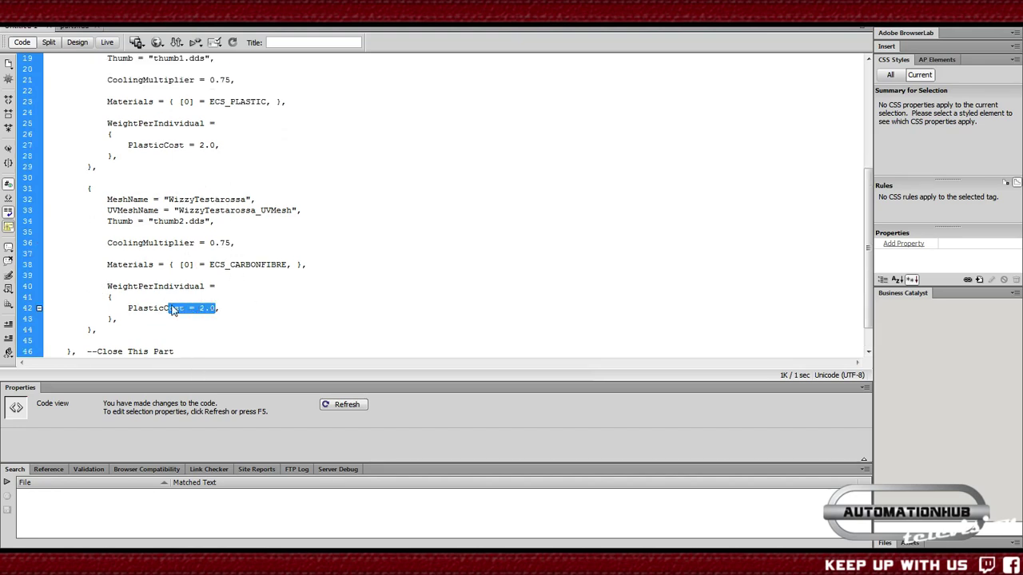
{"action": "left_click", "coordinate": [221, 308]}
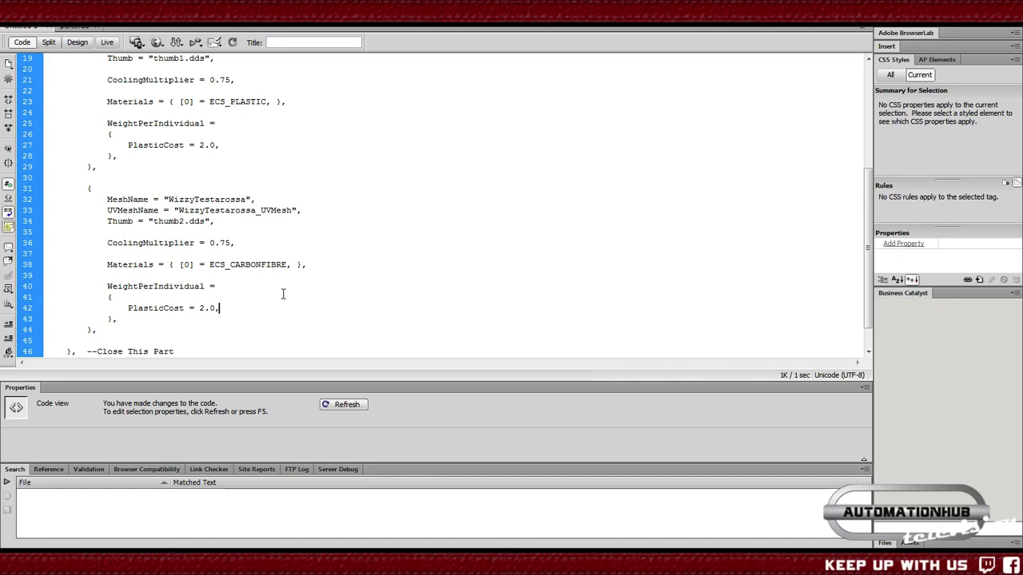
{"action": "scroll", "coordinate": [49, 152], "scroll_direction": "up", "scroll_amount": 5}
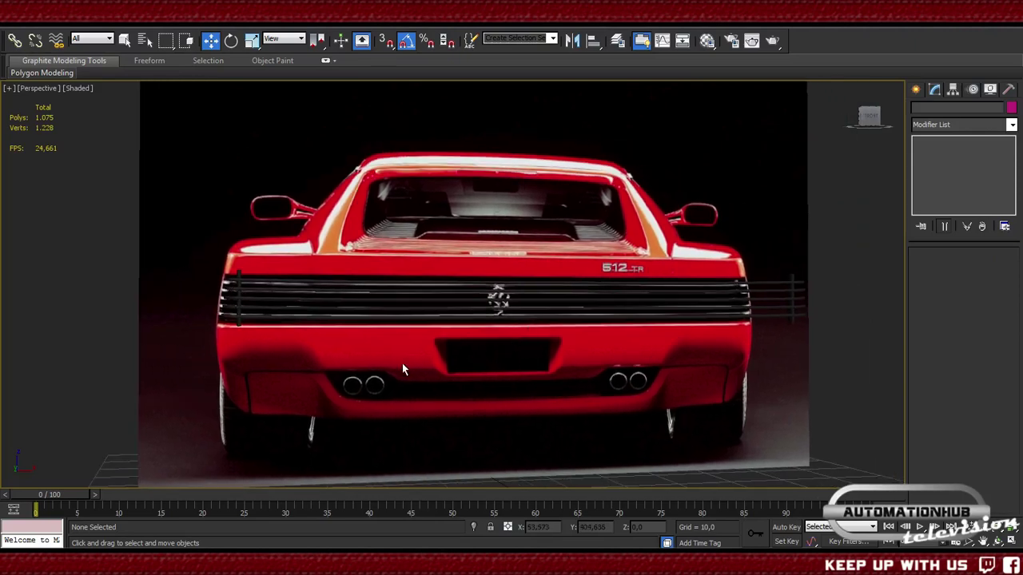
- Switch to 3ds Max, then unfreeze and unhide all objects in the scene
{"action": "middle_click_drag", "start_coordinate": [402, 369], "coordinate": [495, 373], "text": "alt"}
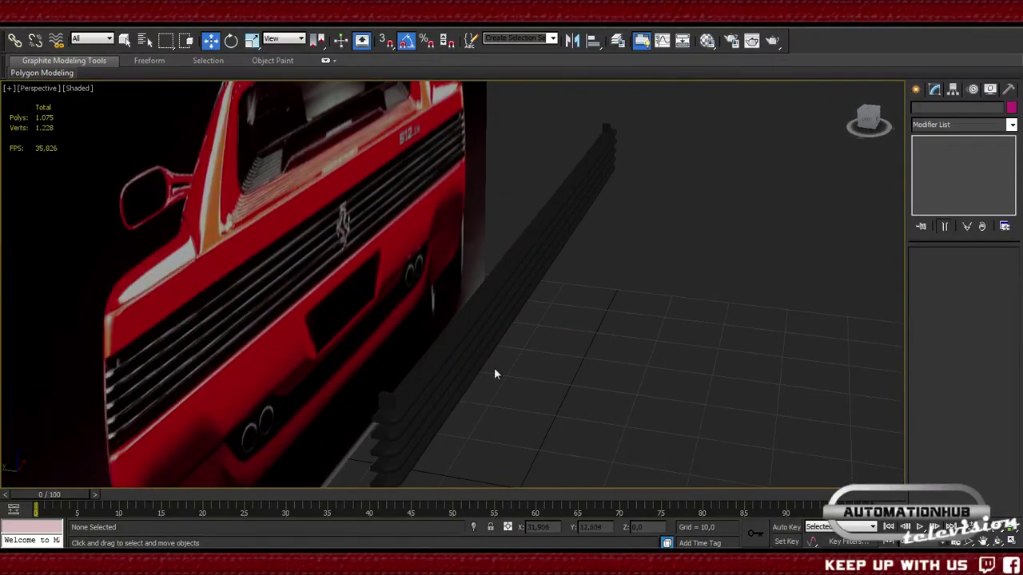
{"action": "right_click", "coordinate": [517, 361]}
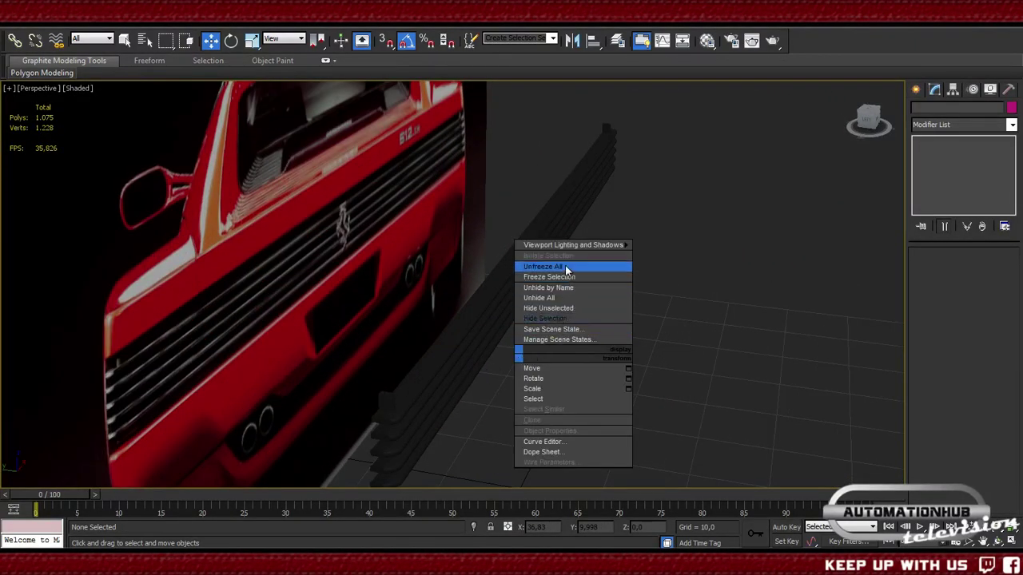
{"action": "left_click", "coordinate": [566, 268]}
{"action": "right_click", "coordinate": [537, 308]}
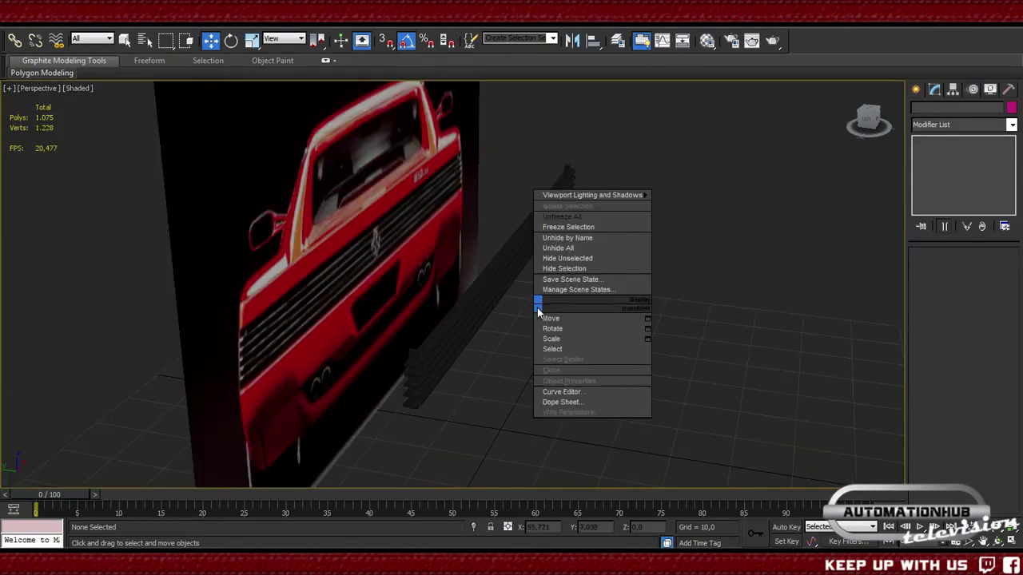
{"action": "left_click", "coordinate": [579, 257]}
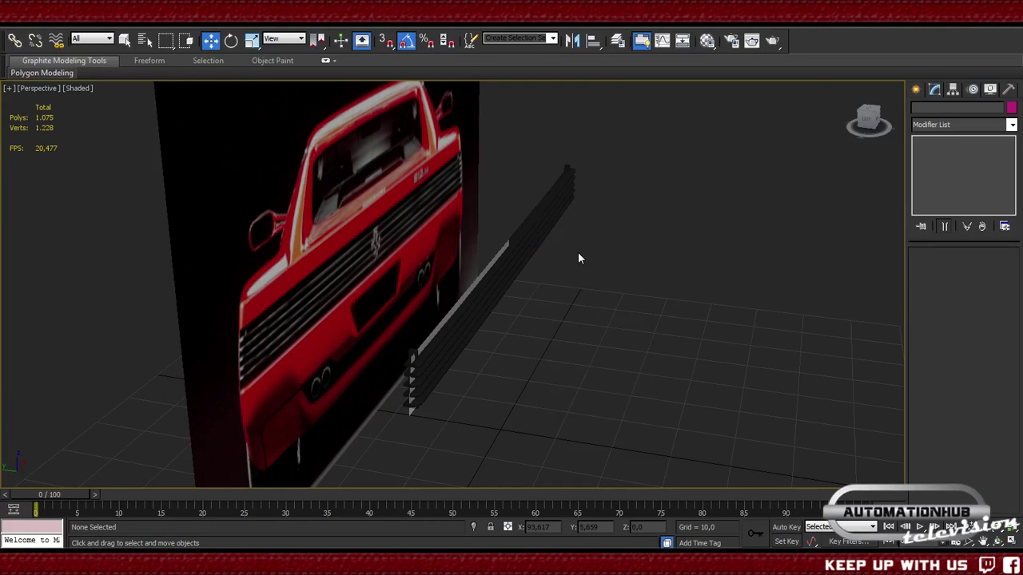
- Delete the modifier that mirrors the grille slats, leaving only the modelled half, and save the scene
{"action": "middle_click_drag", "start_coordinate": [553, 337], "coordinate": [580, 274], "text": "alt"}
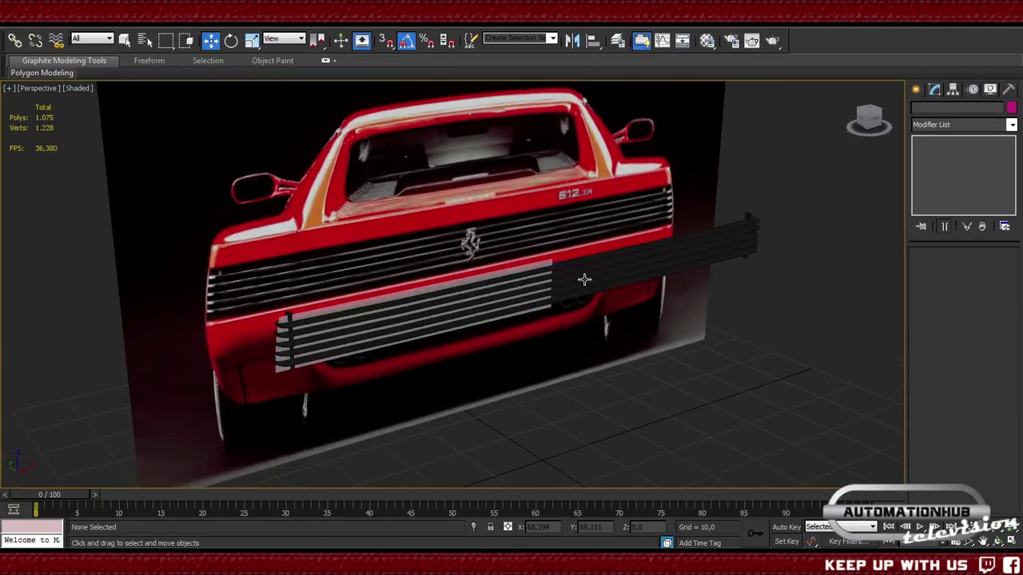
{"action": "left_click", "coordinate": [581, 276]}
{"action": "right_click", "coordinate": [945, 144]}
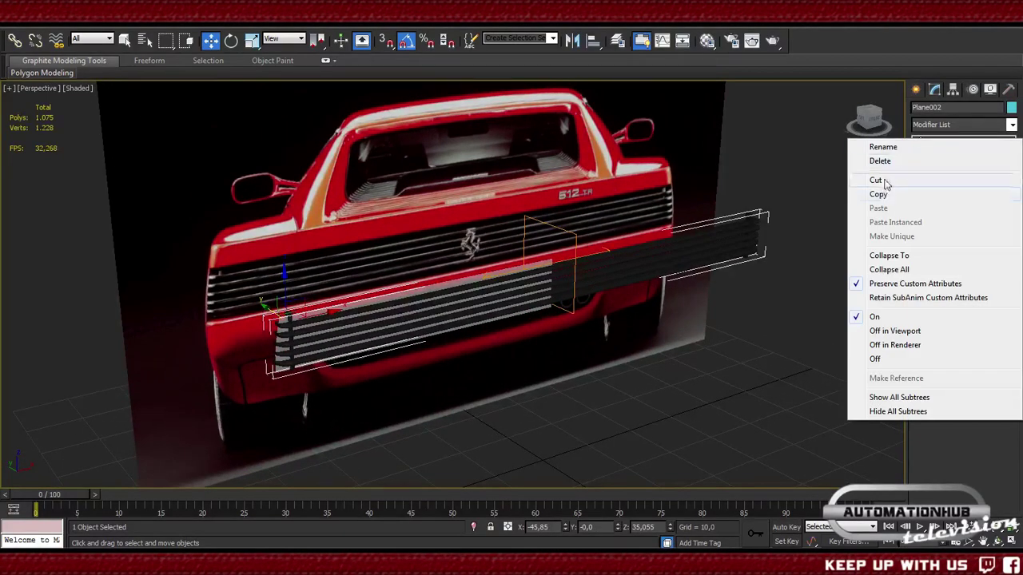
{"action": "left_click", "coordinate": [943, 162]}
{"action": "left_click", "coordinate": [751, 403]}
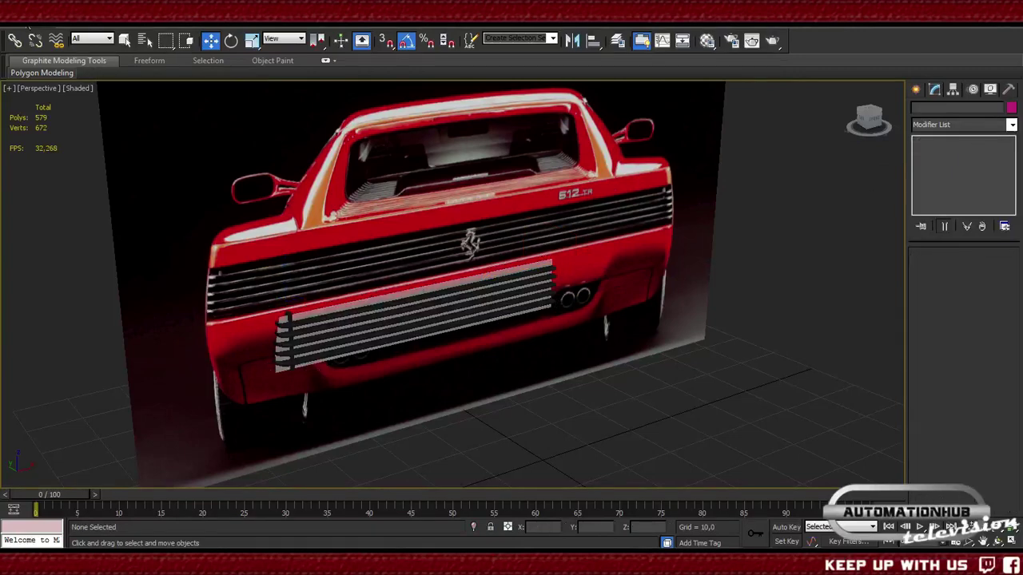
{"action": "left_click", "coordinate": [15, 16]}
{"action": "left_click", "coordinate": [50, 127]}
- Select the slatted grille mesh Plane002 and start an export of the selected object only
{"action": "middle_click_drag", "start_coordinate": [331, 345], "coordinate": [428, 339]}
{"action": "scroll", "coordinate": [416, 336], "scroll_direction": "up", "scroll_amount": 5}
{"action": "left_click", "coordinate": [359, 333]}
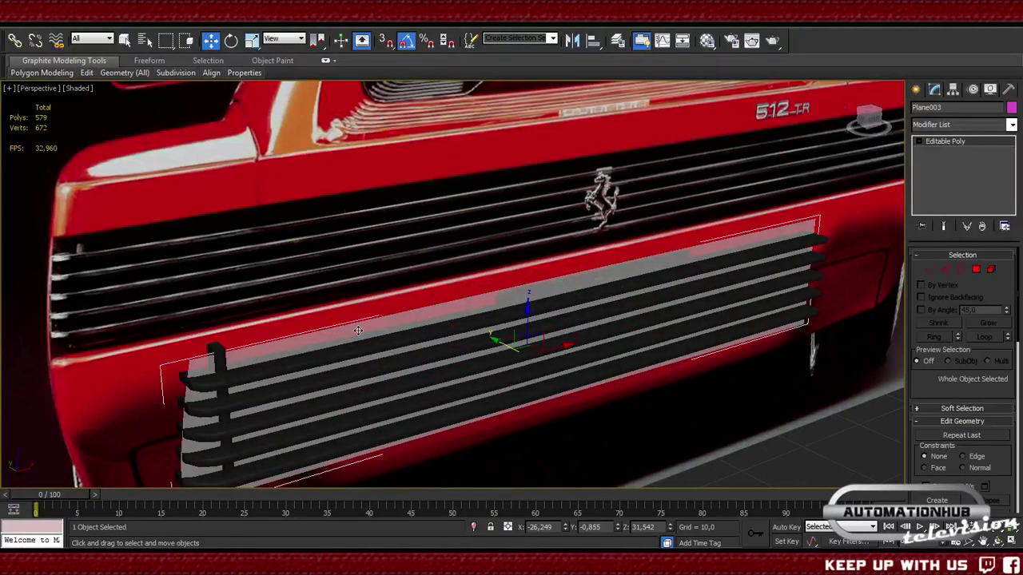
{"action": "left_click", "coordinate": [692, 445]}
{"action": "left_click", "coordinate": [318, 364]}
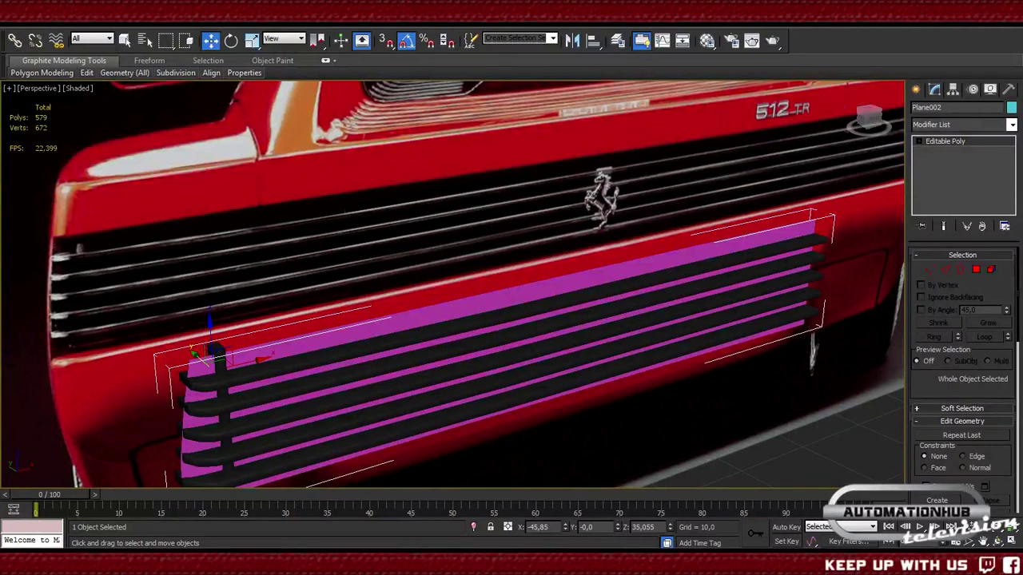
{"action": "left_click", "coordinate": [18, 31]}
{"action": "mouse_move", "coordinate": [56, 213]}
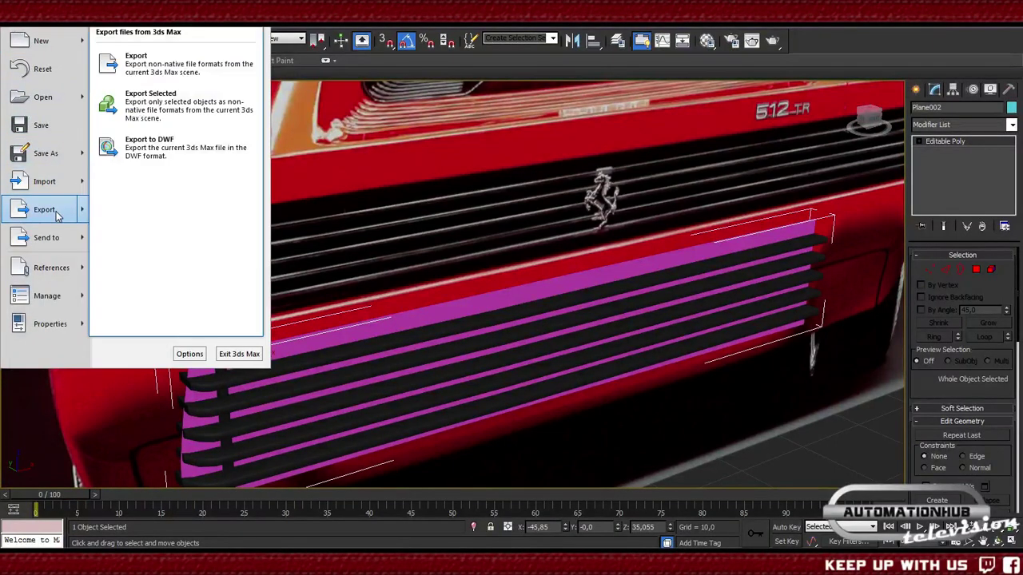
{"action": "left_click", "coordinate": [160, 113]}
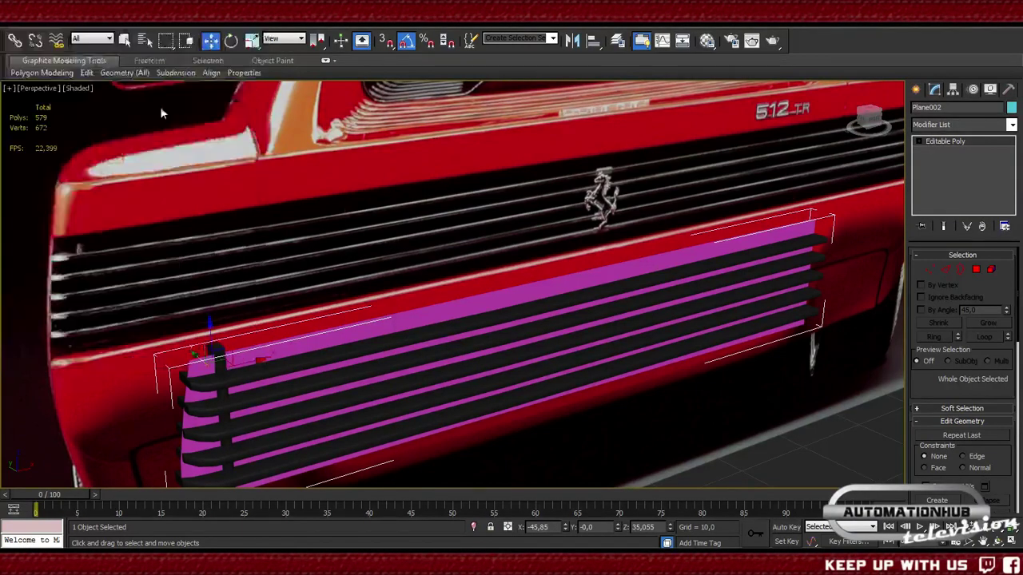
- Keep Autodesk FBX as the export format, enter WizzyTestarossa as the file name, and cancel the export
{"action": "left_click", "coordinate": [147, 311]}
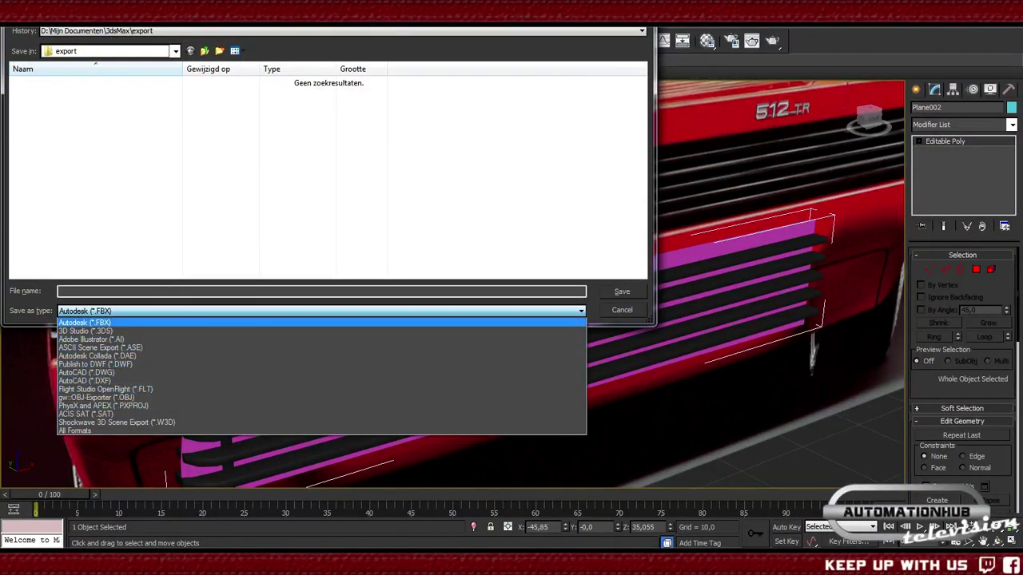
{"action": "left_click", "coordinate": [79, 294]}
{"action": "left_click", "coordinate": [80, 292]}
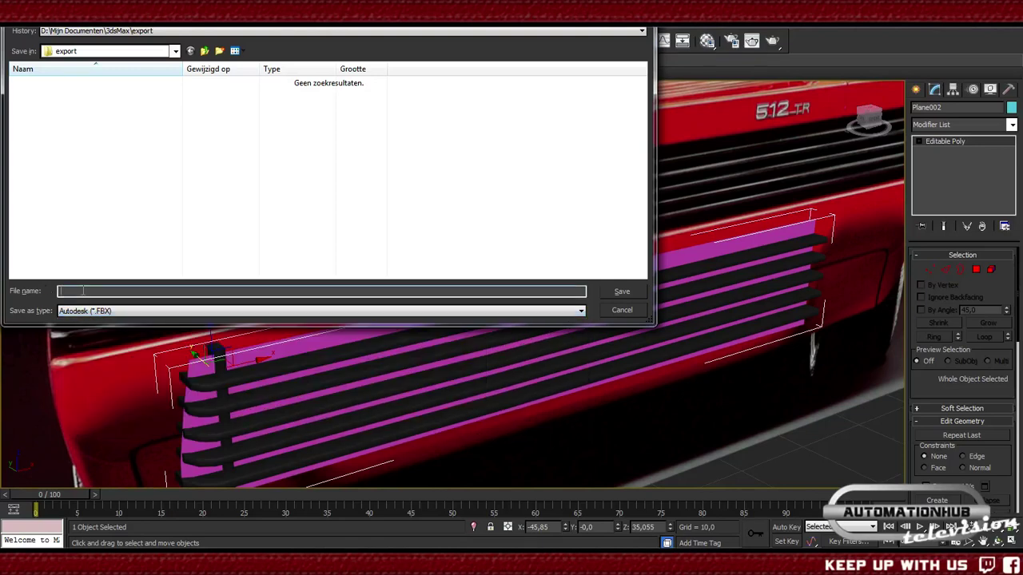
{"action": "type", "text": "Wizzytestaros"}
{"action": "key", "text": "Left"}
{"action": "key", "text": "Left"}
{"action": "key", "text": "Left"}
{"action": "key", "text": "Left"}
{"action": "key", "text": "Left"}
{"action": "key", "text": "Left"}
{"action": "key", "text": "Left"}
{"action": "key", "text": "Left"}
{"action": "key", "text": "Left"}
{"action": "key", "text": "BackSpace"}
{"action": "type", "text": "T"}
{"action": "left_click", "coordinate": [619, 313]}
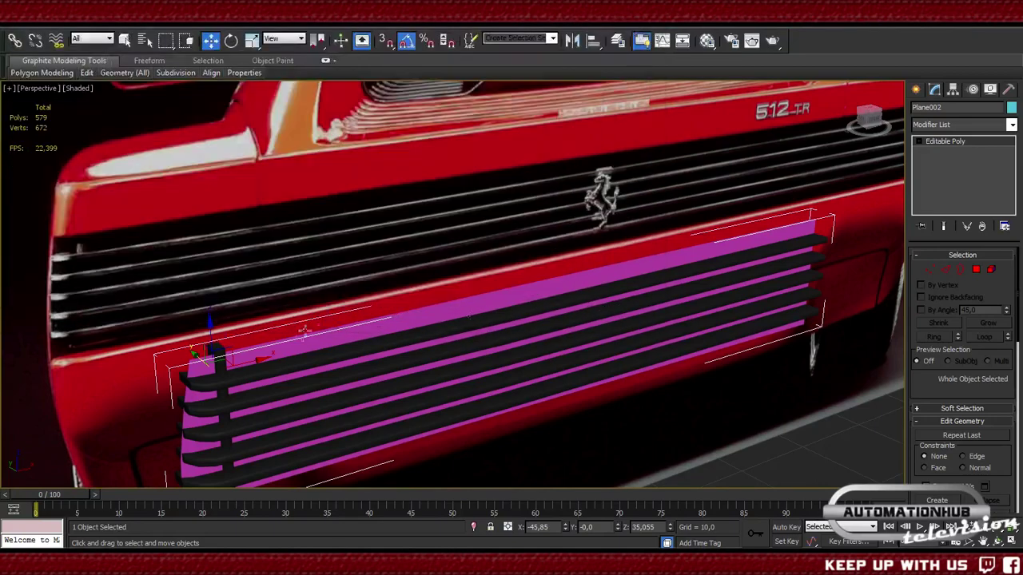
- Select the flat backing plane Plane003 behind the grille slats
{"action": "left_click", "coordinate": [322, 340]}
{"action": "left_click", "coordinate": [14, 17]}
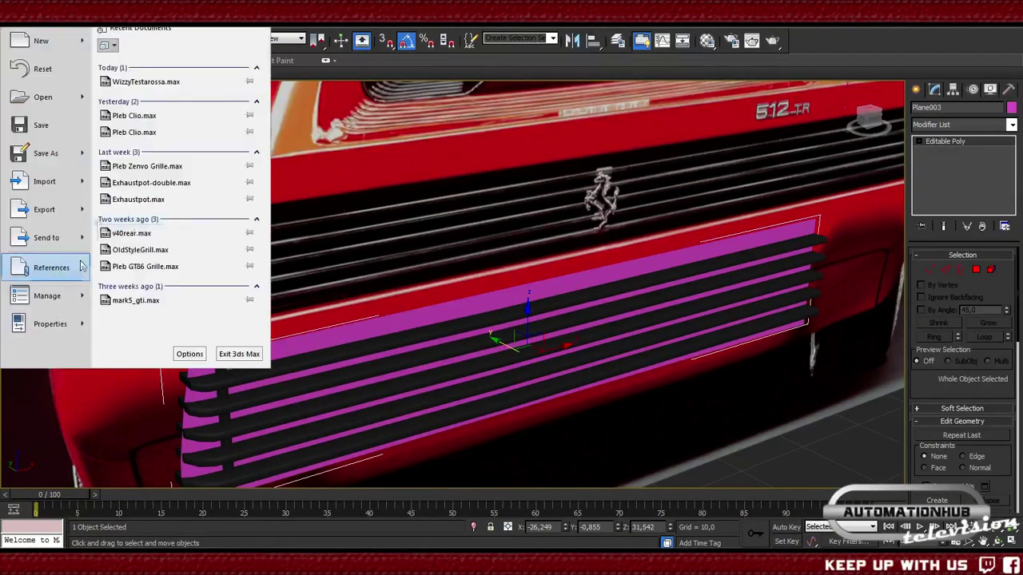
{"action": "left_click", "coordinate": [686, 452]}
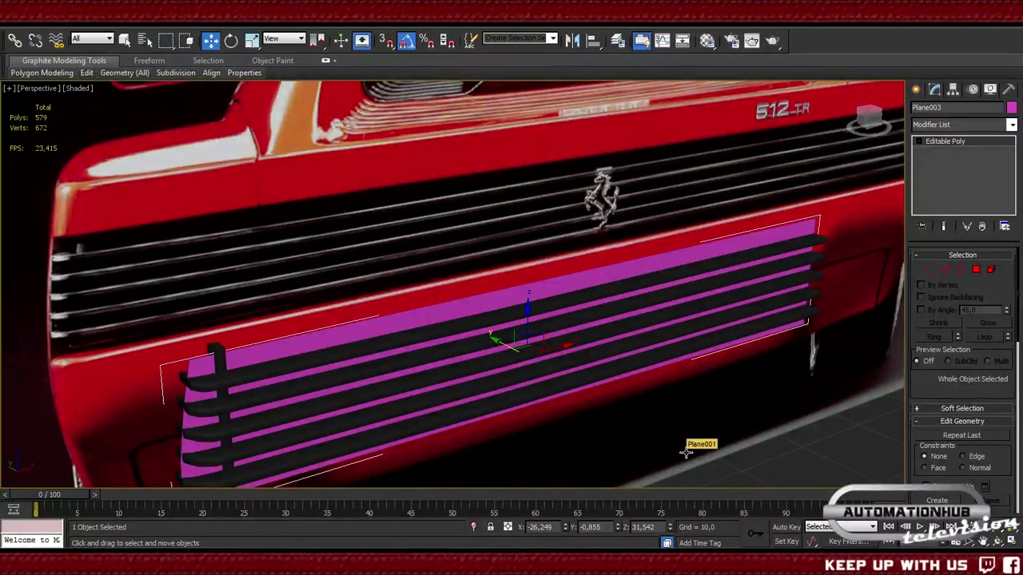
{"action": "middle_click_drag", "start_coordinate": [649, 375], "coordinate": [571, 360], "text": "alt"}
{"action": "scroll", "coordinate": [570, 360], "scroll_direction": "down", "scroll_amount": 2}
{"action": "scroll", "coordinate": [570, 360], "scroll_direction": "down", "scroll_amount": 3}
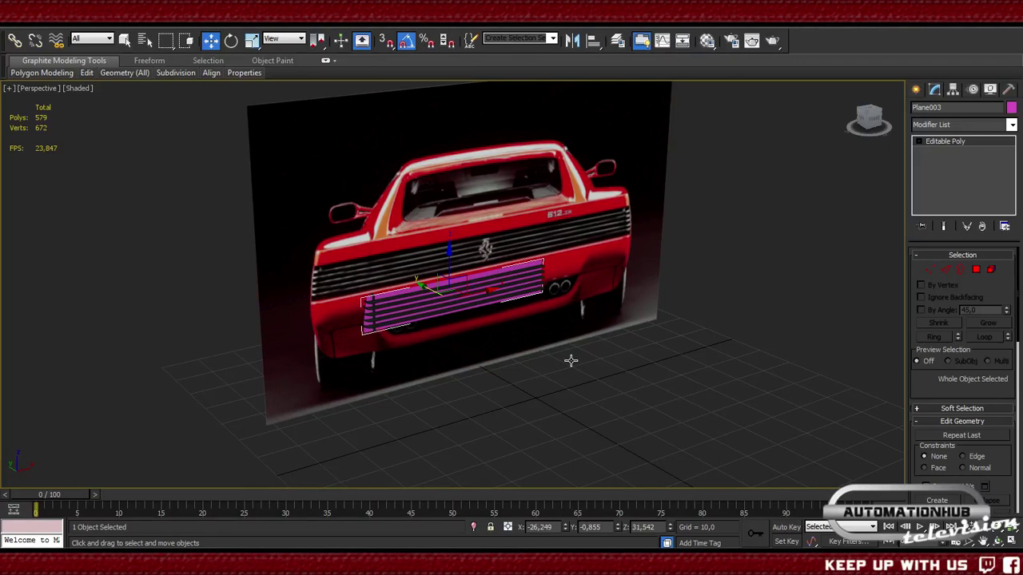
{"action": "mouse_move", "coordinate": [487, 347]}
{"action": "middle_mouse_down"}
{"action": "mouse_move", "coordinate": [518, 390]}
{"action": "mouse_move", "coordinate": [493, 331]}
{"action": "middle_mouse_up"}
{"action": "middle_click_drag", "start_coordinate": [564, 336], "coordinate": [533, 331], "text": "alt"}
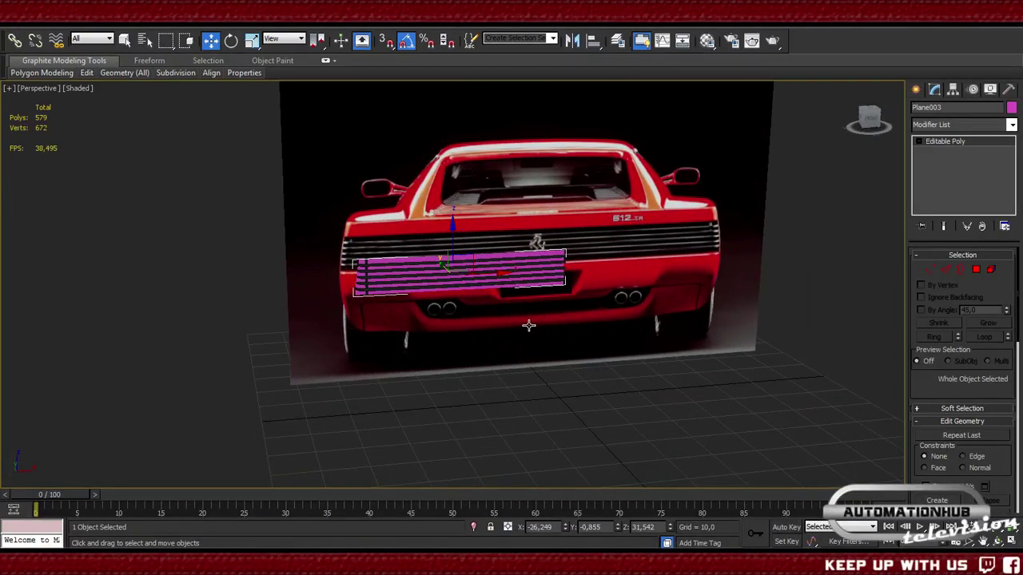
{"action": "middle_click_drag", "start_coordinate": [540, 315], "coordinate": [487, 359]}
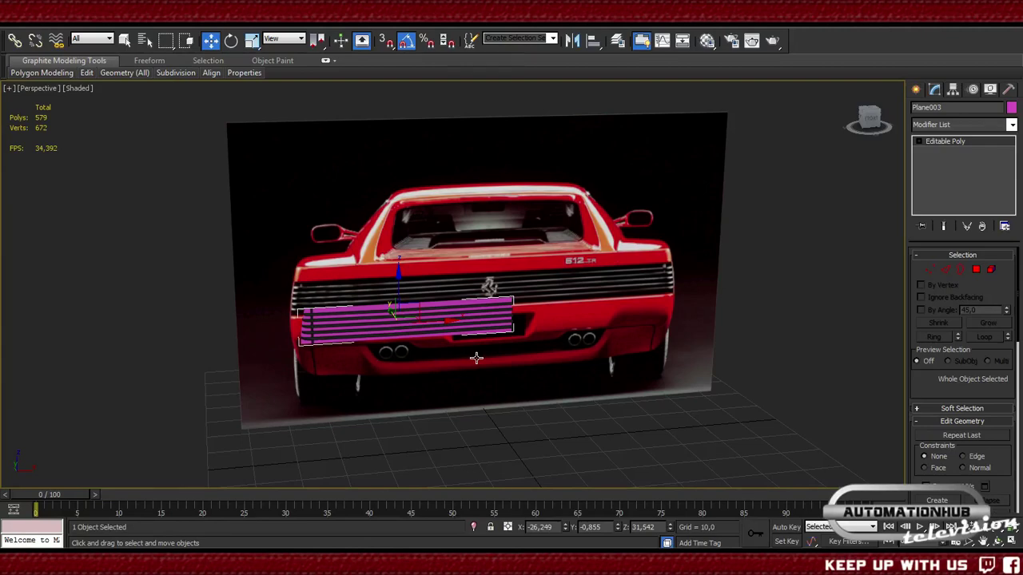
{"action": "middle_click_drag", "start_coordinate": [326, 302], "coordinate": [359, 261]}
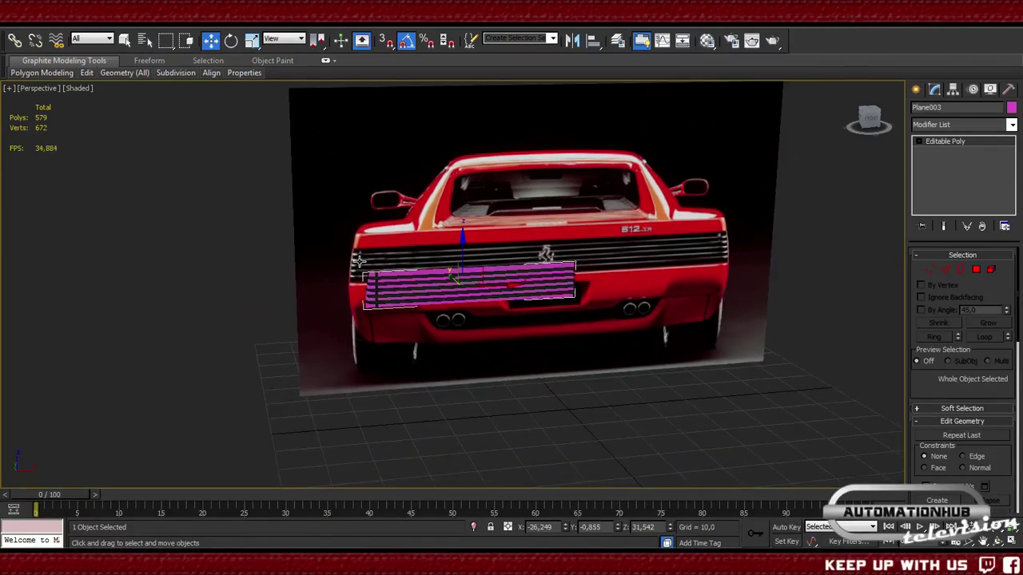